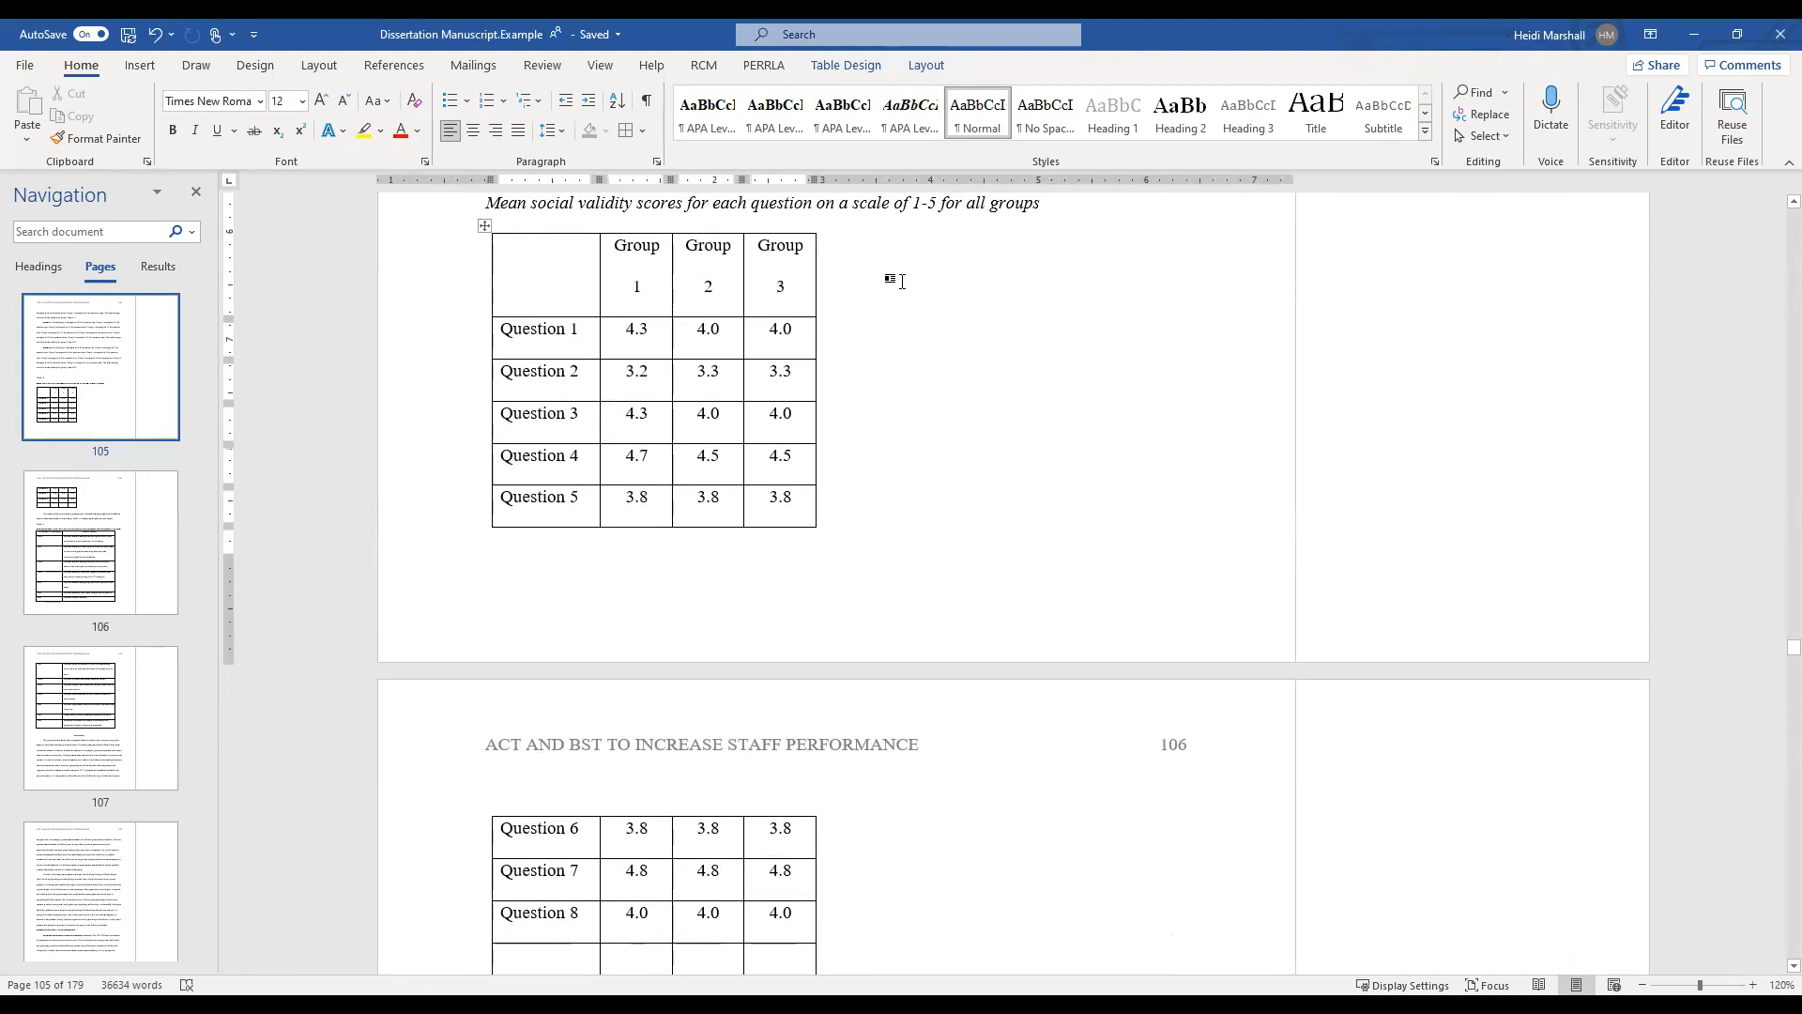
{"action": "left_click_drag", "start_coordinate": [549, 259], "coordinate": [816, 250]}
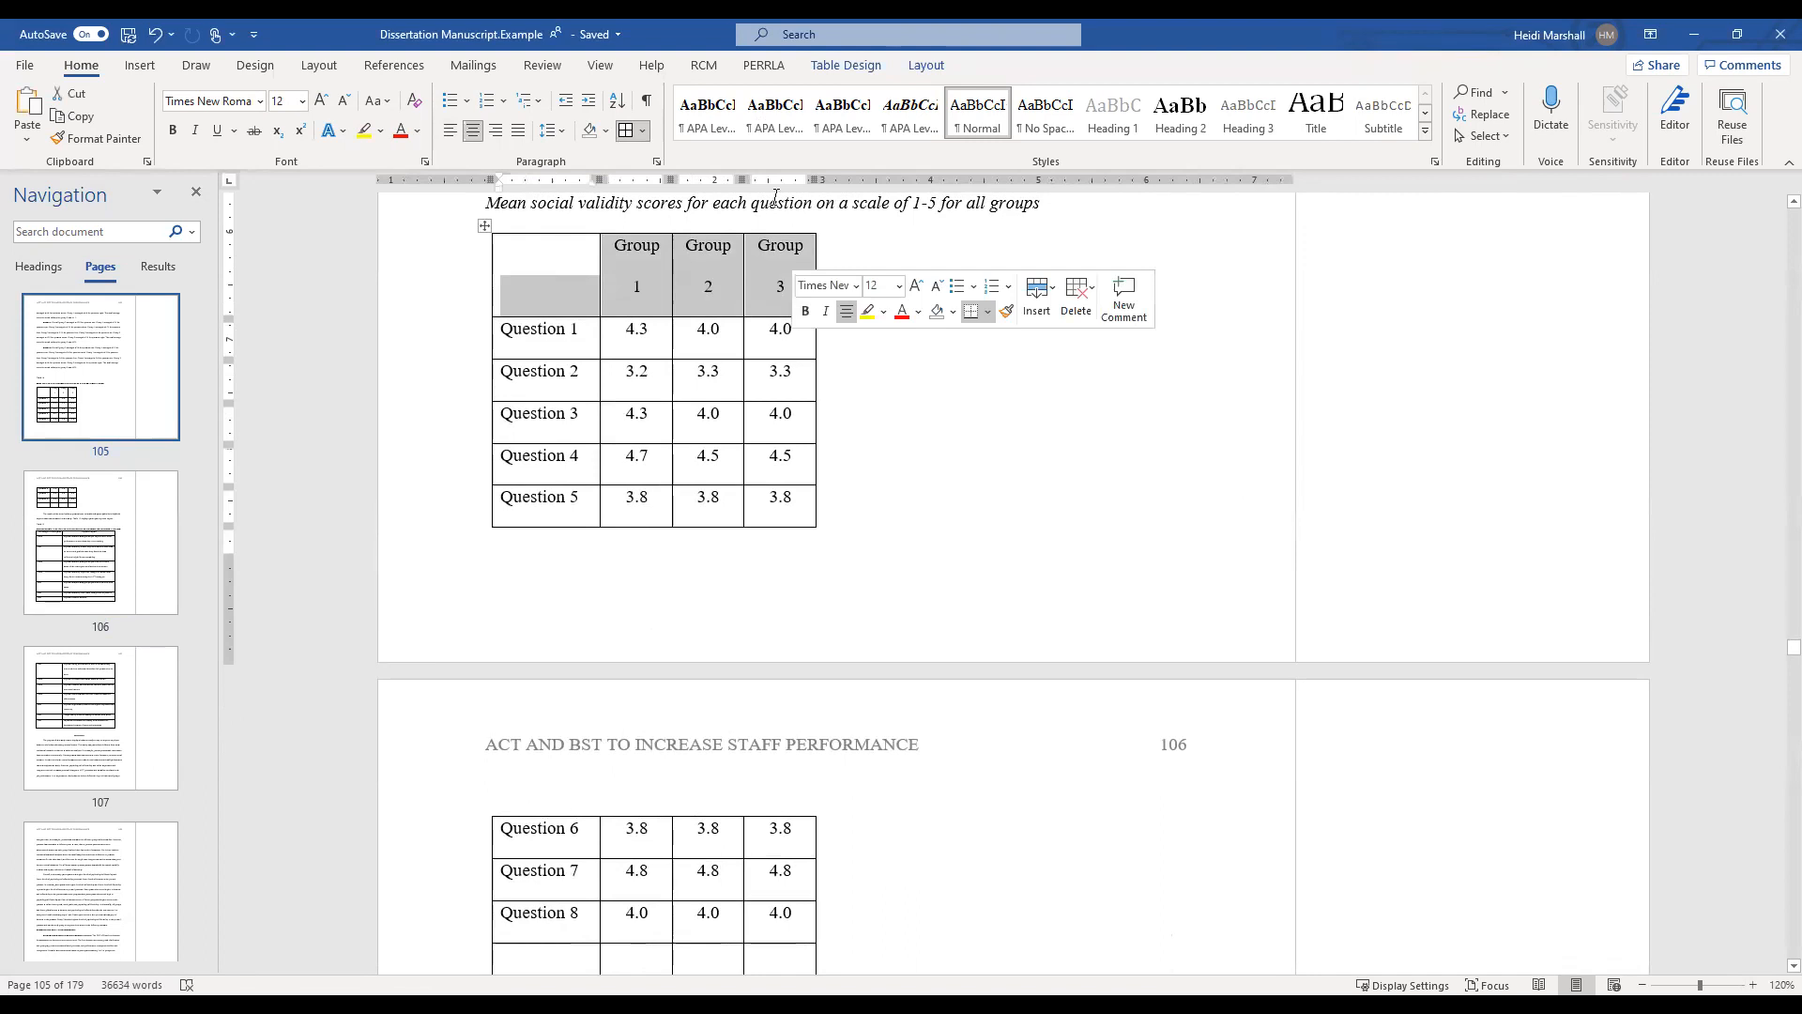
{"action": "left_click", "coordinate": [537, 330]}
{"action": "mouse_move", "coordinate": [749, 344]}
{"action": "left_mouse_down"}
{"action": "mouse_move", "coordinate": [775, 325]}
{"action": "mouse_move", "coordinate": [808, 370]}
{"action": "left_mouse_up"}
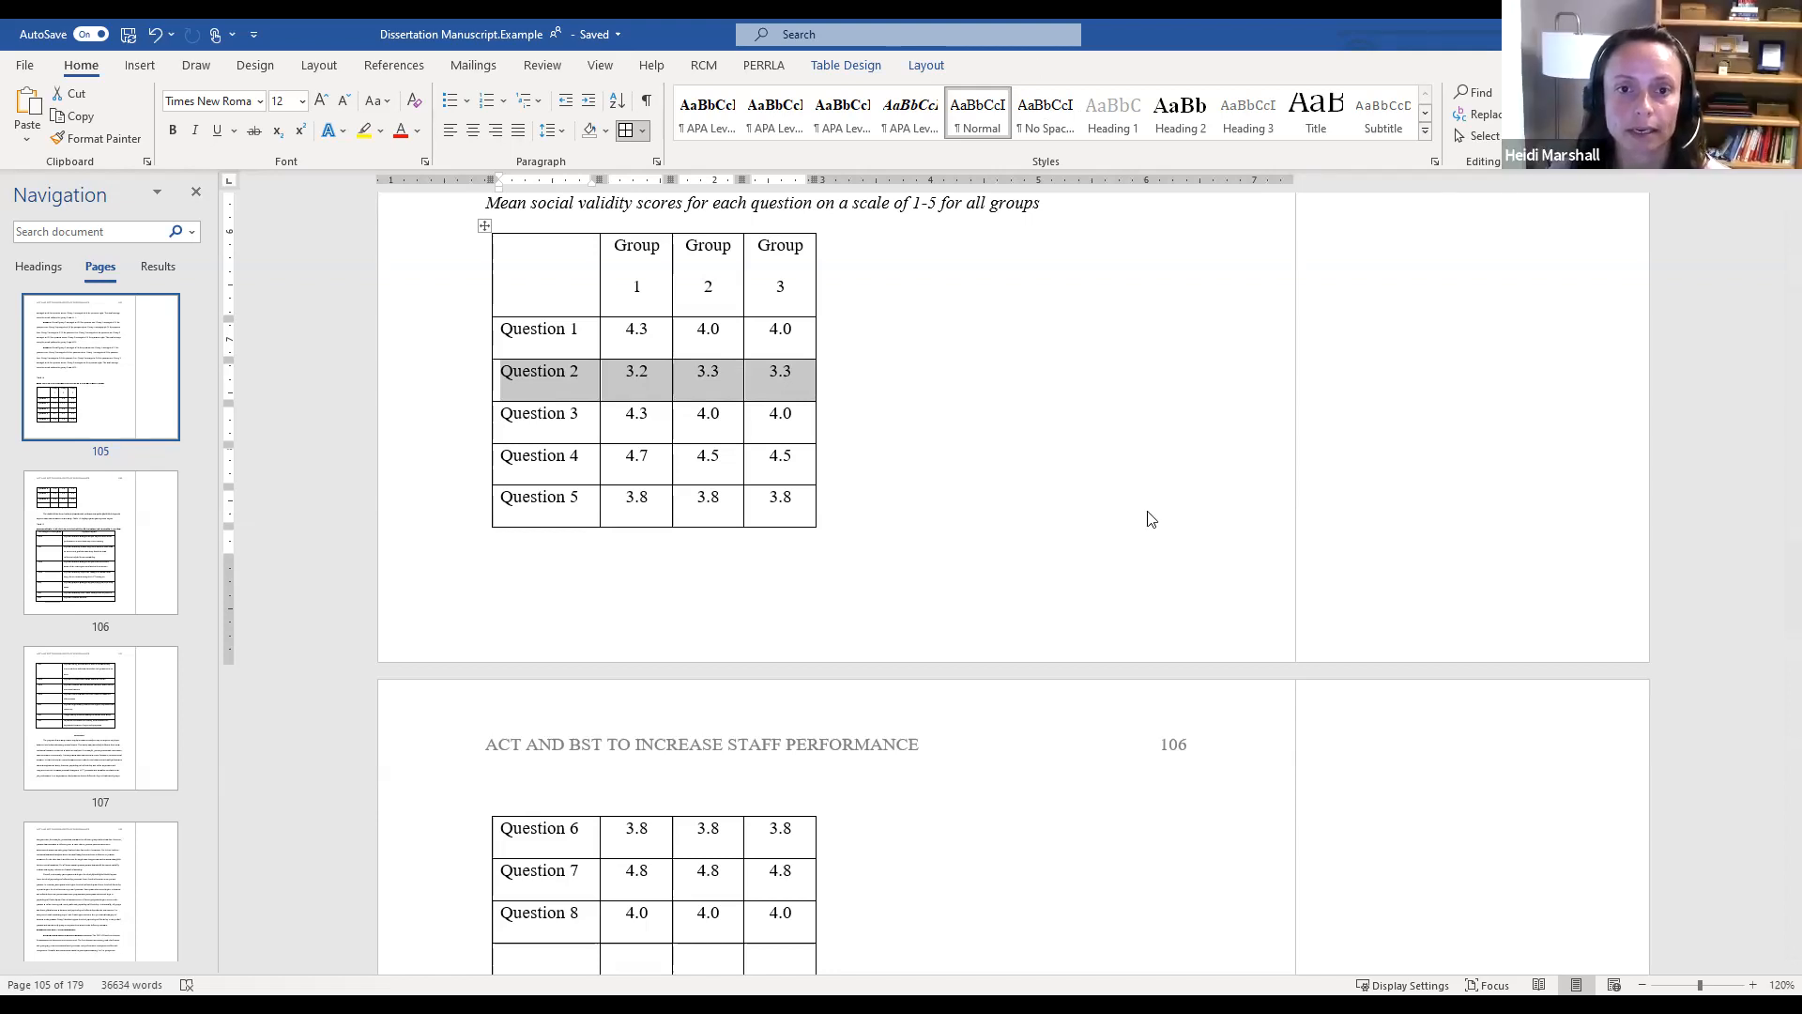
Insert a table of four columns and six rows on a new line above the Table 14 caption
{"action": "scroll", "coordinate": [707, 454], "scroll_direction": "up", "scroll_amount": 1}
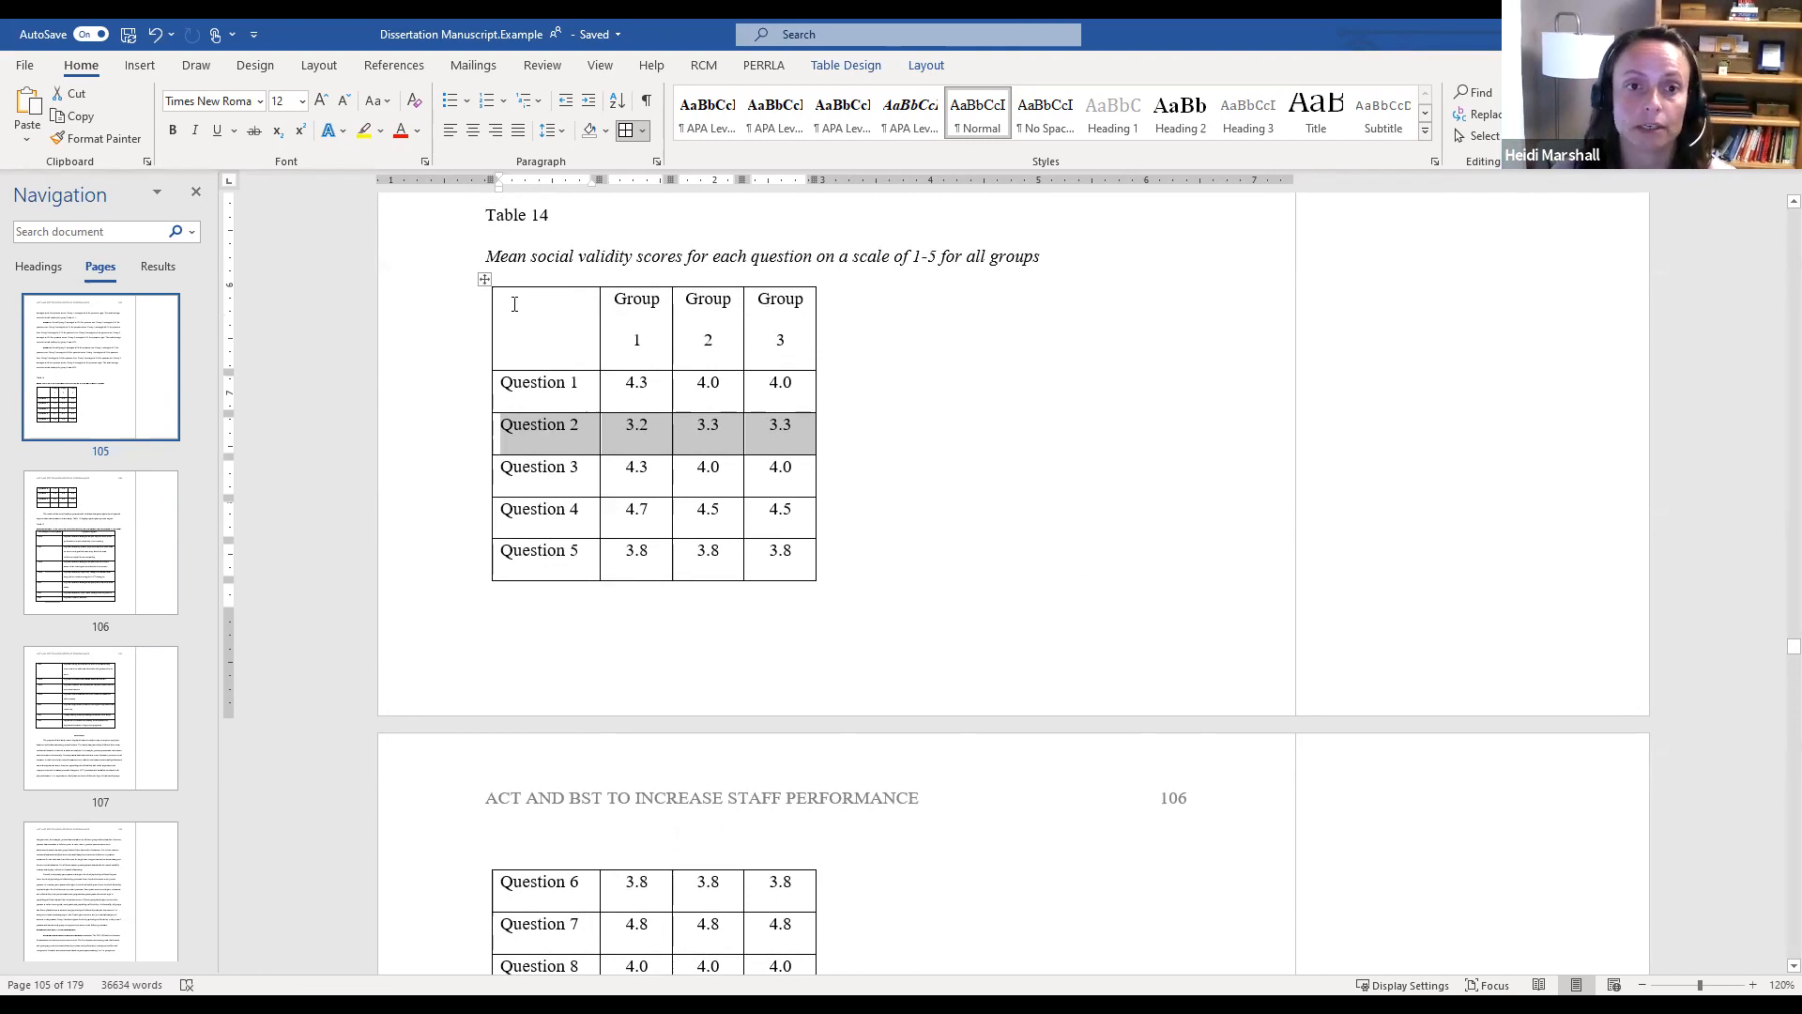
{"action": "scroll", "coordinate": [934, 524], "scroll_direction": "up", "scroll_amount": 2}
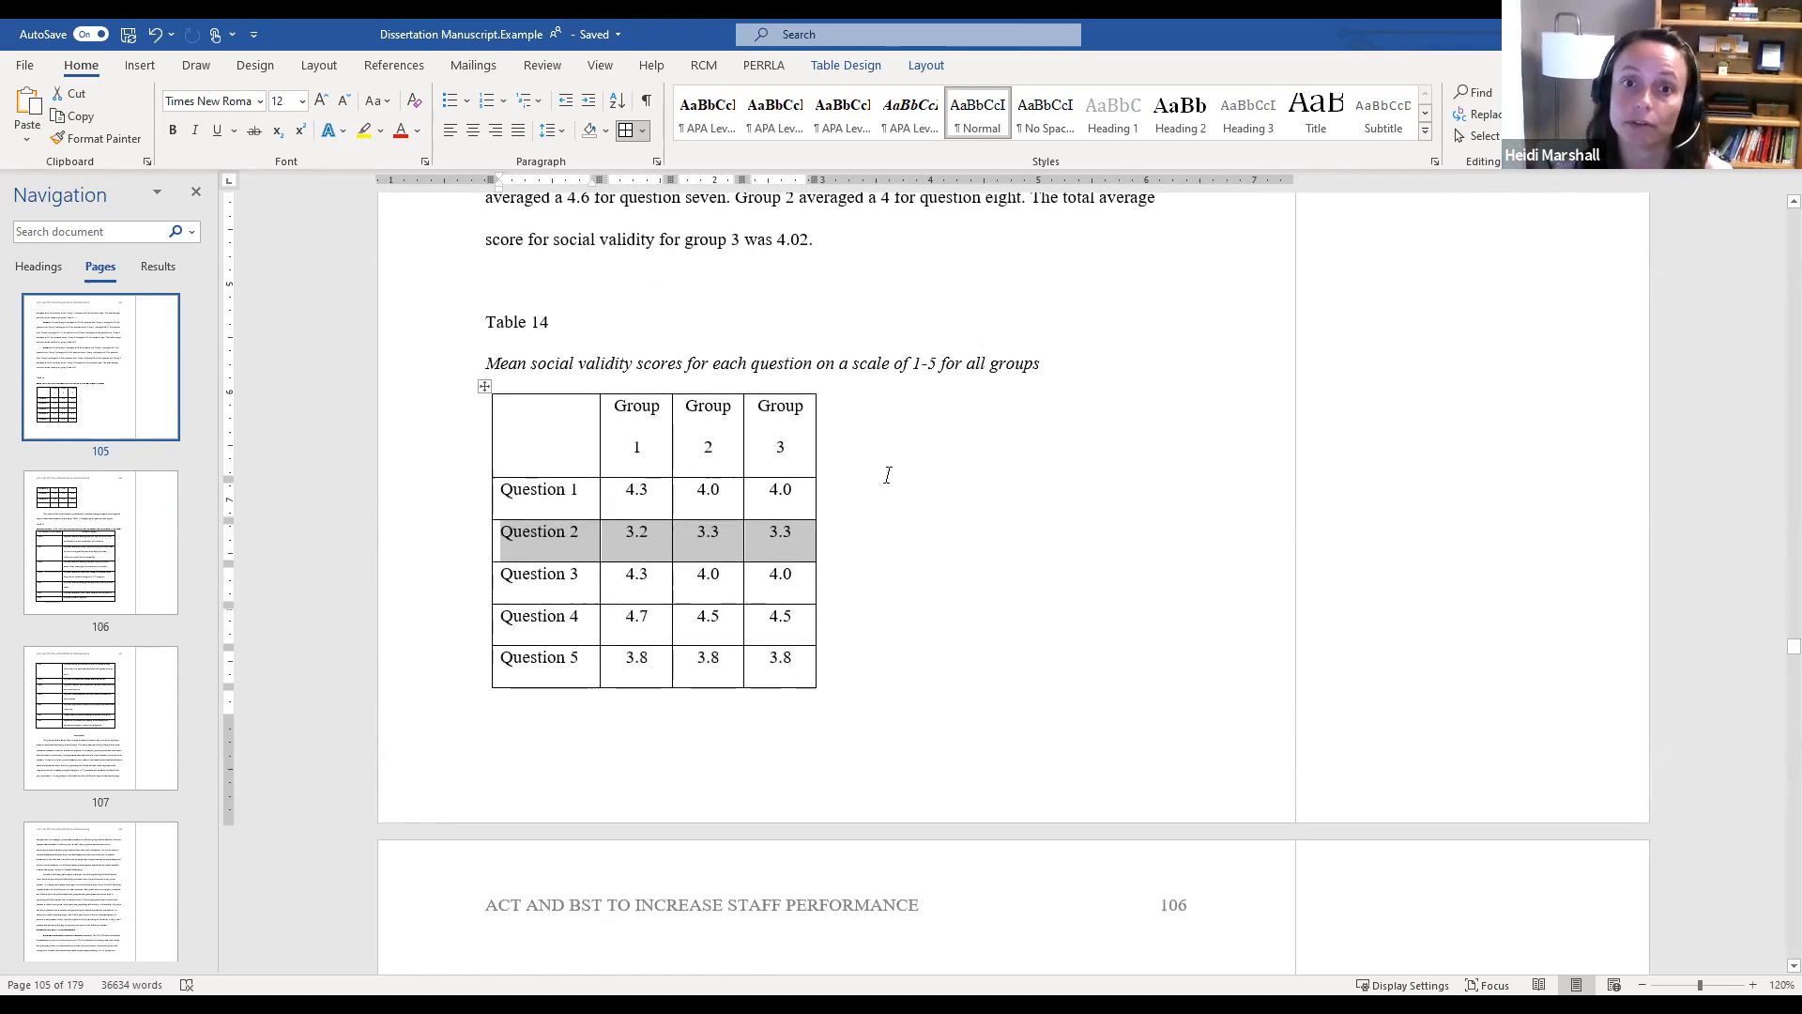
{"action": "left_click", "coordinate": [871, 275]}
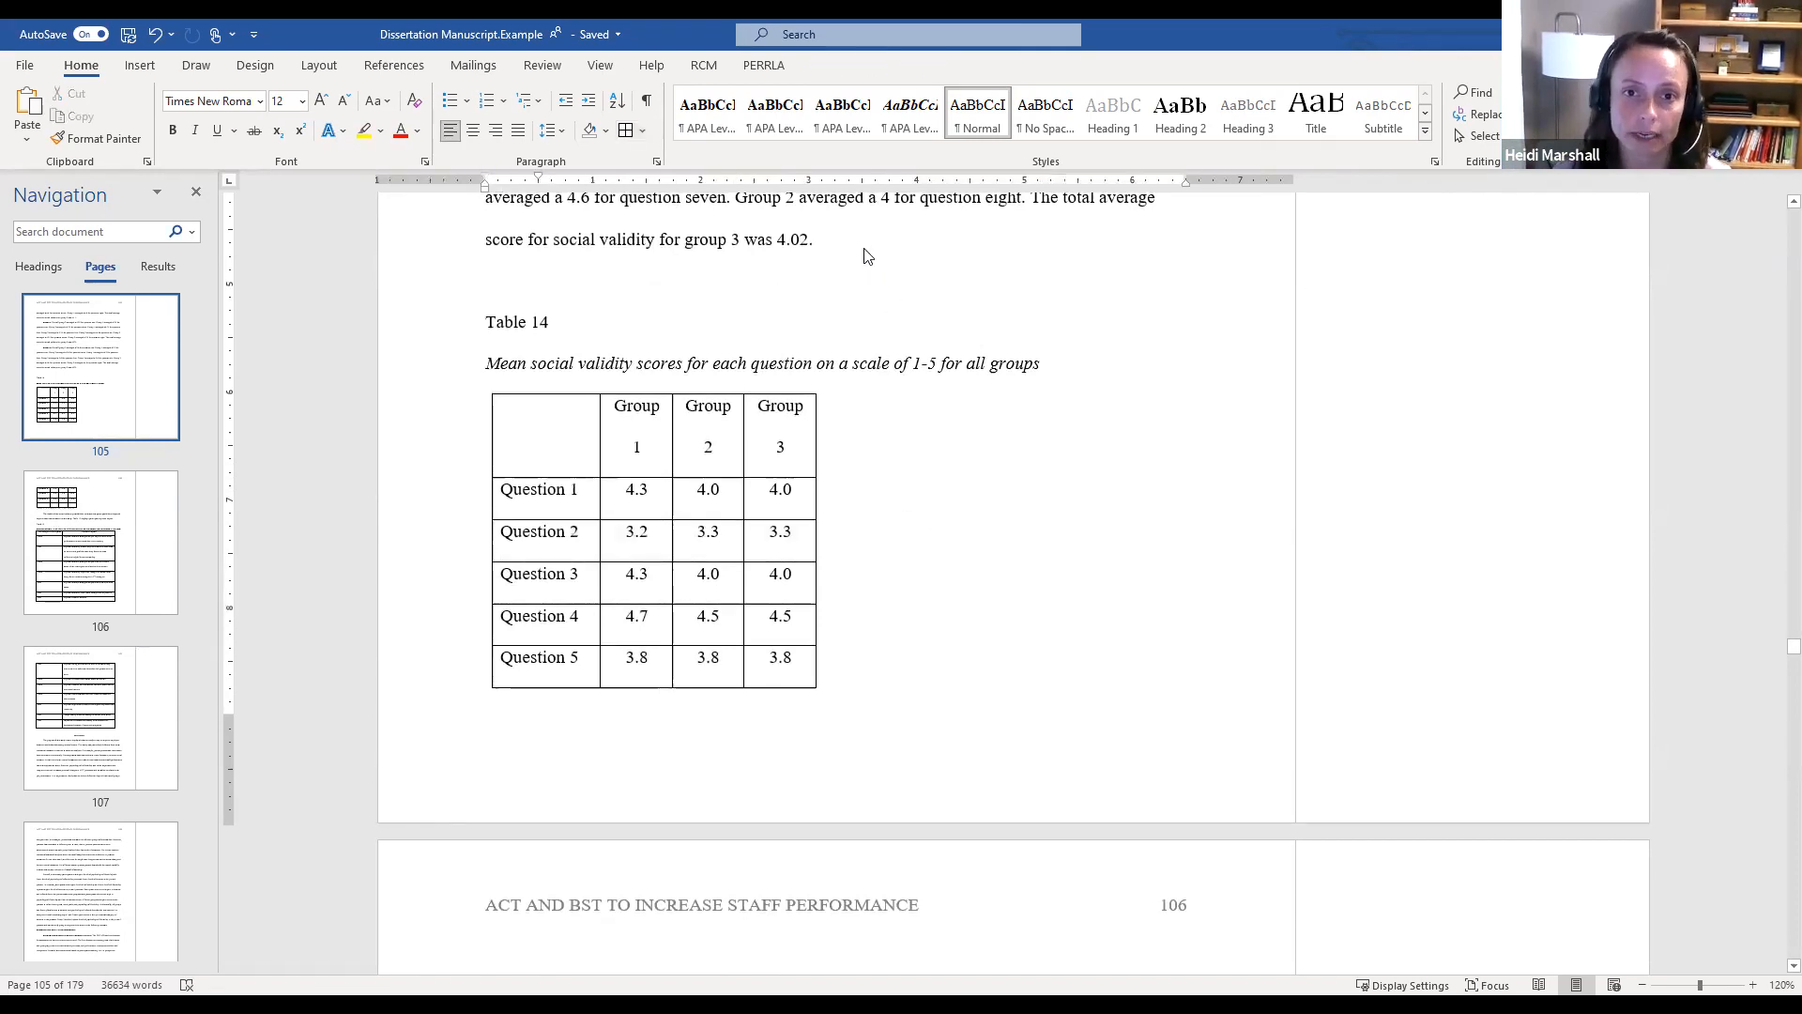
{"action": "key", "text": "Return"}
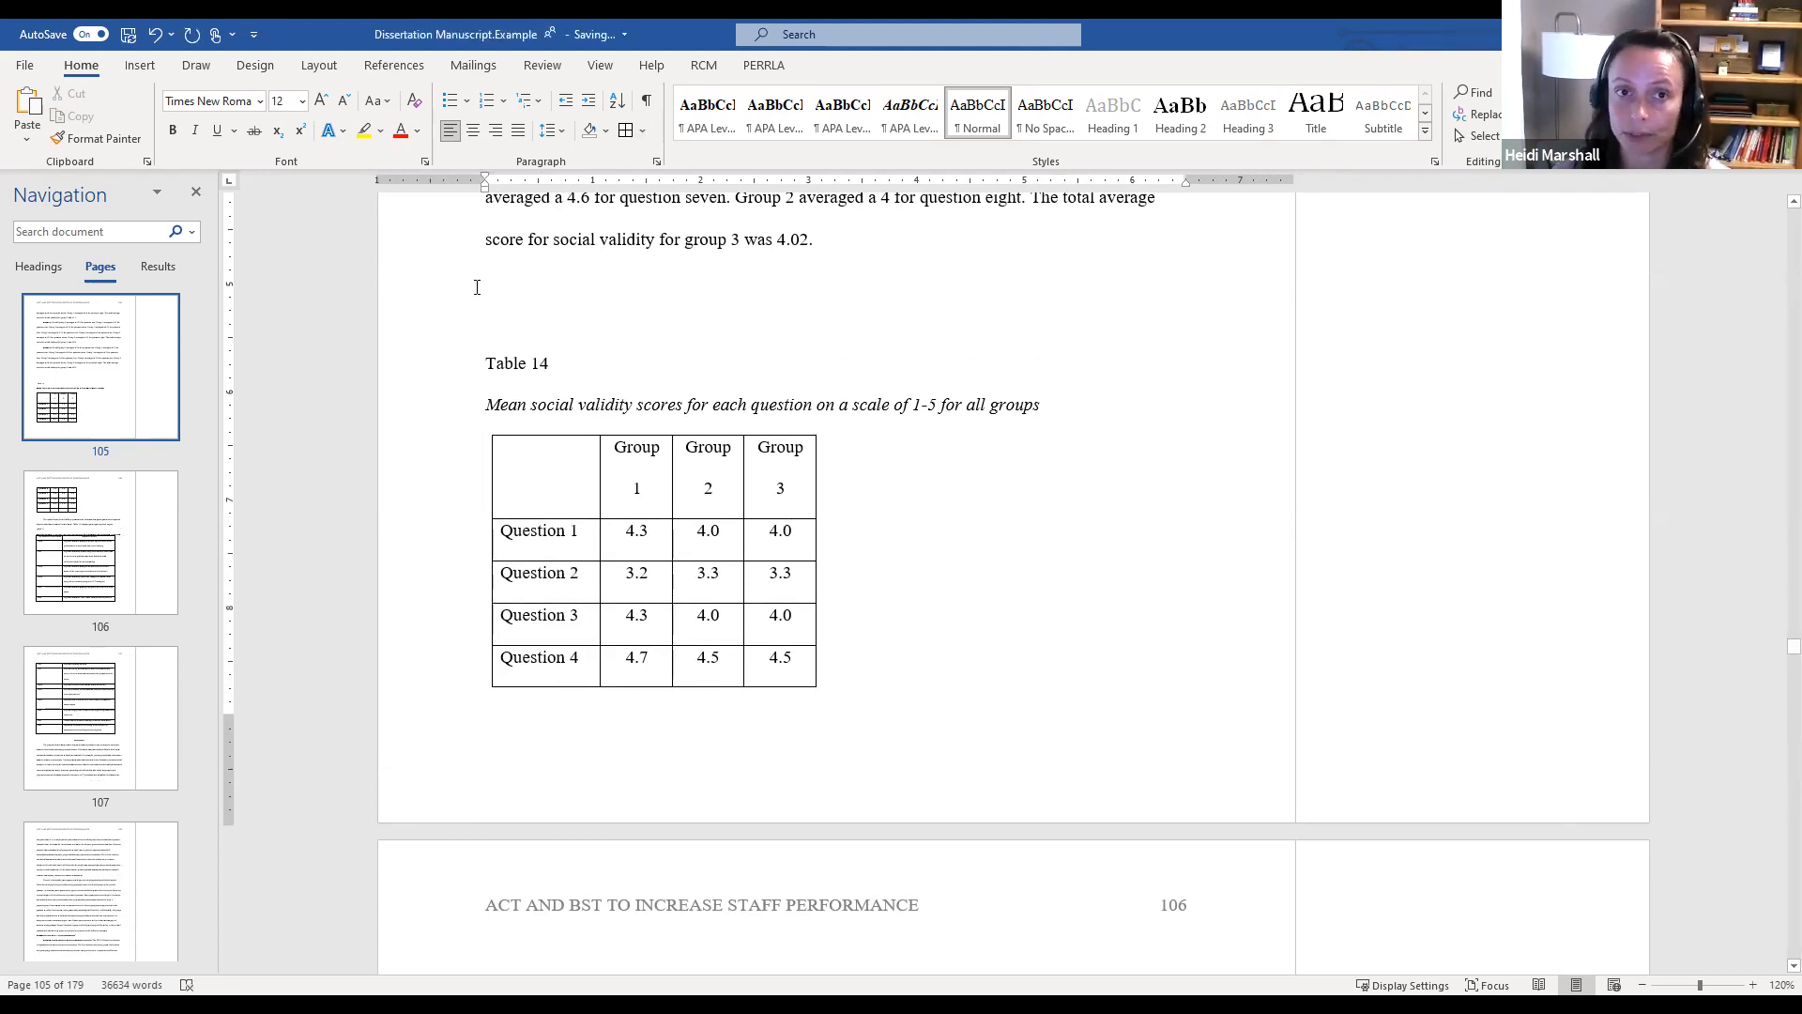
{"action": "left_click", "coordinate": [145, 70]}
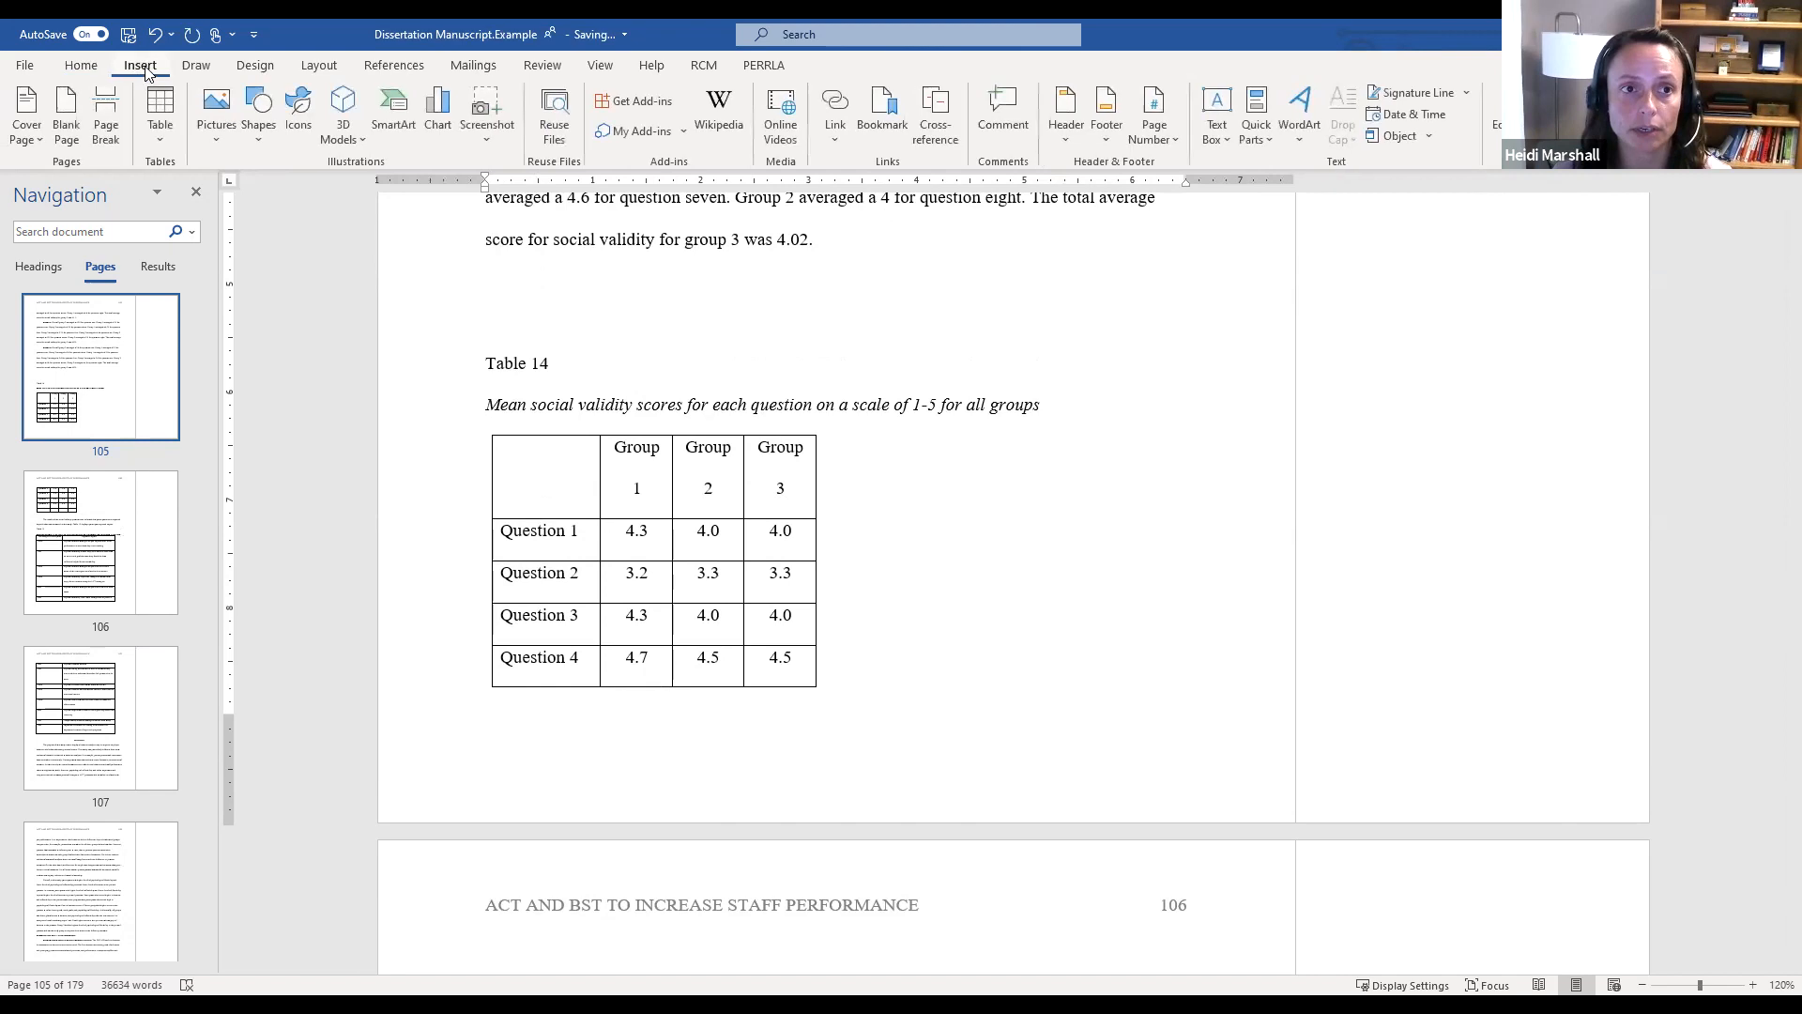
{"action": "left_click", "coordinate": [169, 140]}
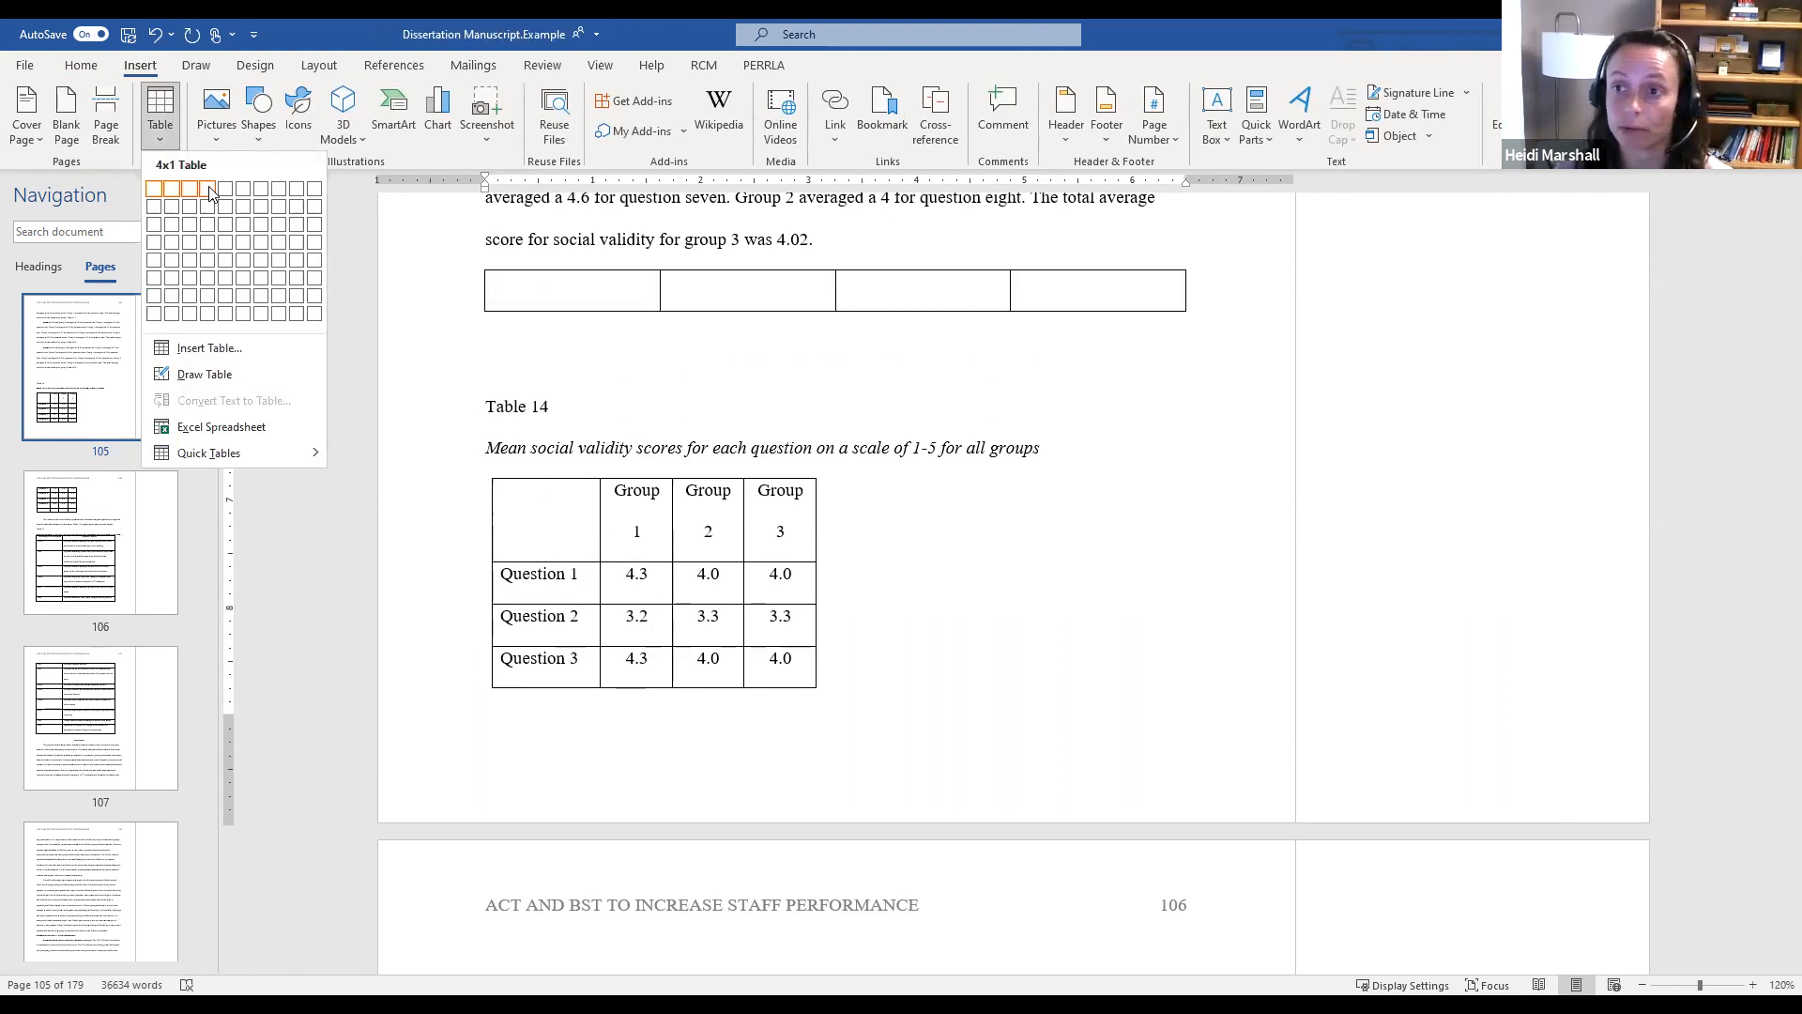
{"action": "left_click", "coordinate": [210, 294]}
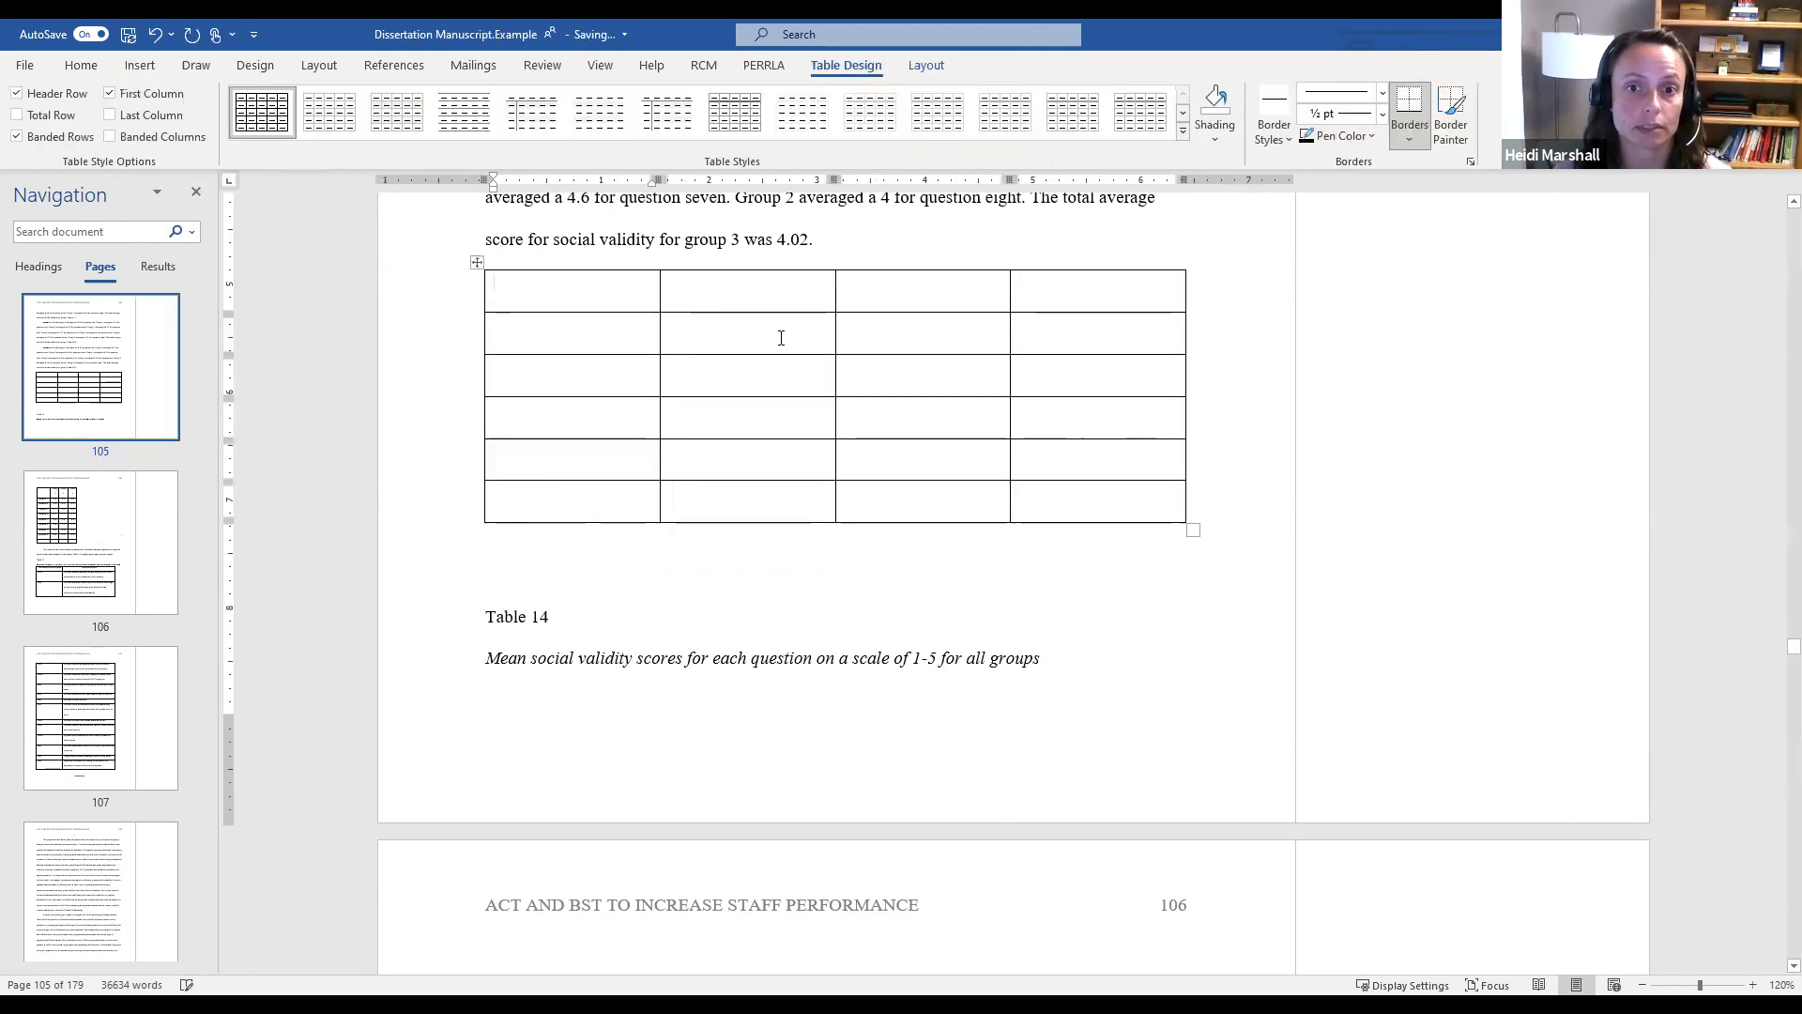
{"action": "scroll", "coordinate": [856, 472], "scroll_direction": "up", "scroll_amount": 1}
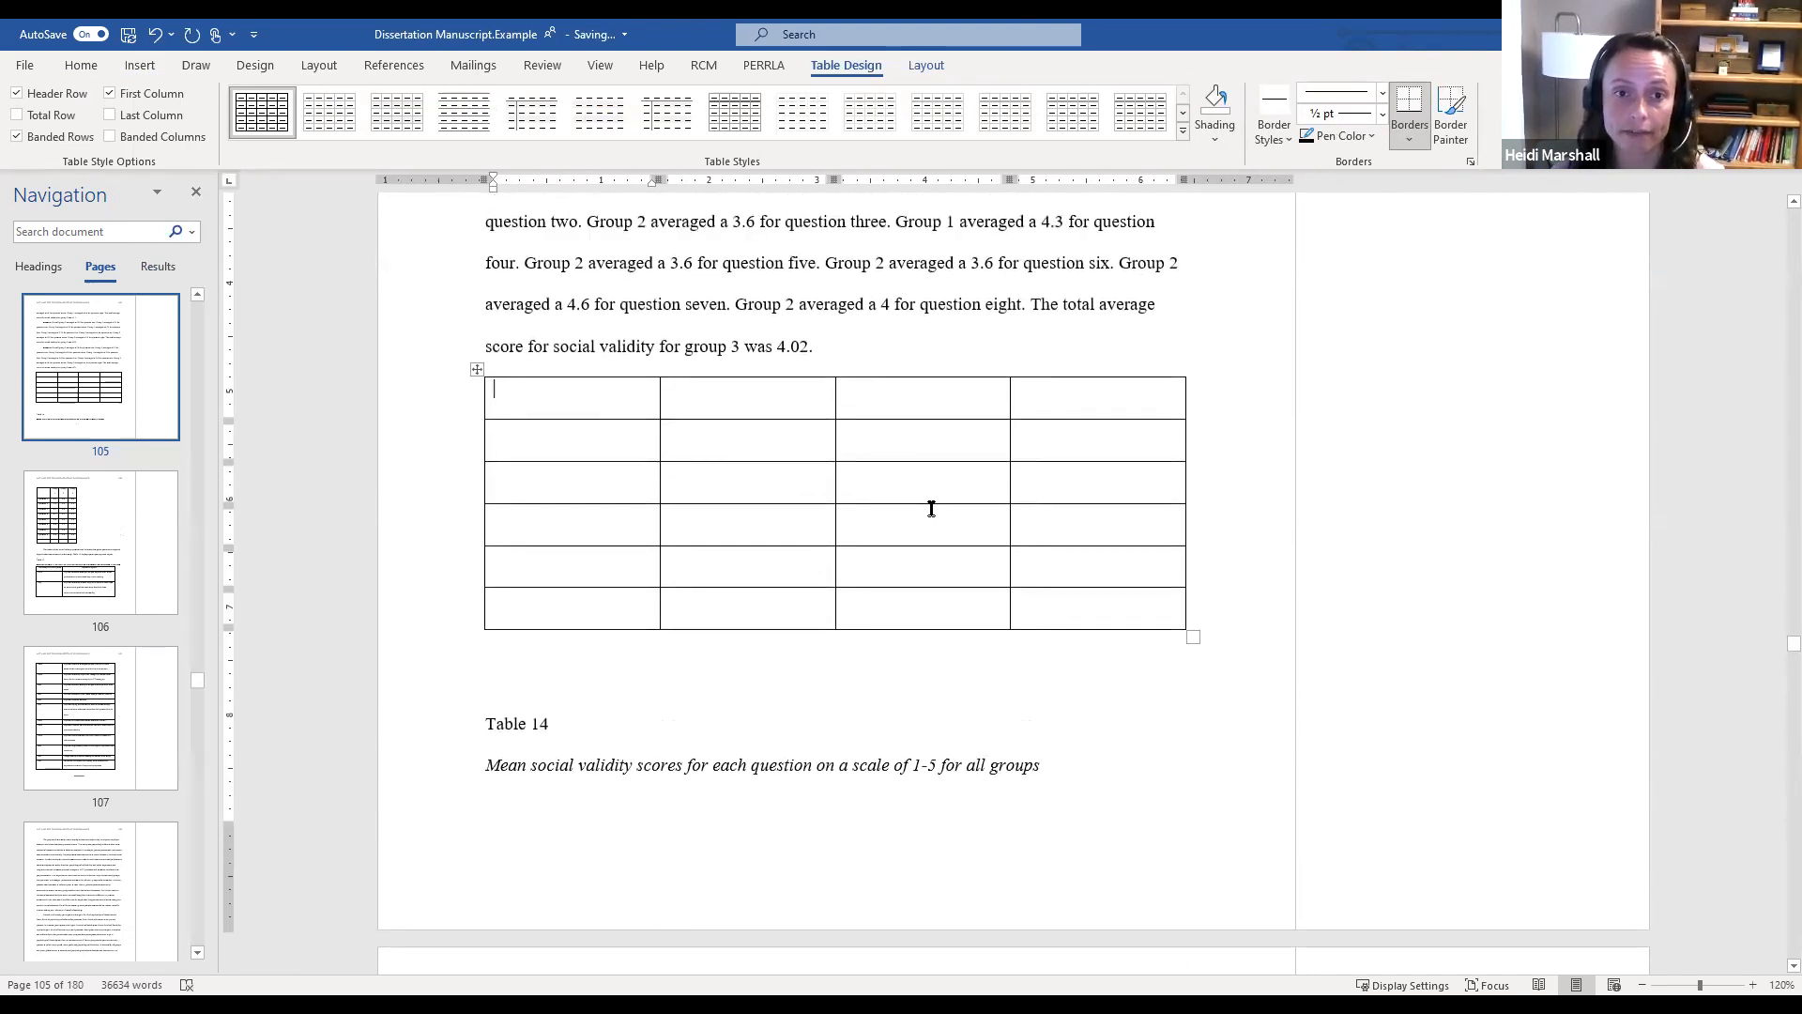
Enter "text" in the first two cells of the new table's first column and in the second cell of its first row
{"action": "type", "text": "text"}
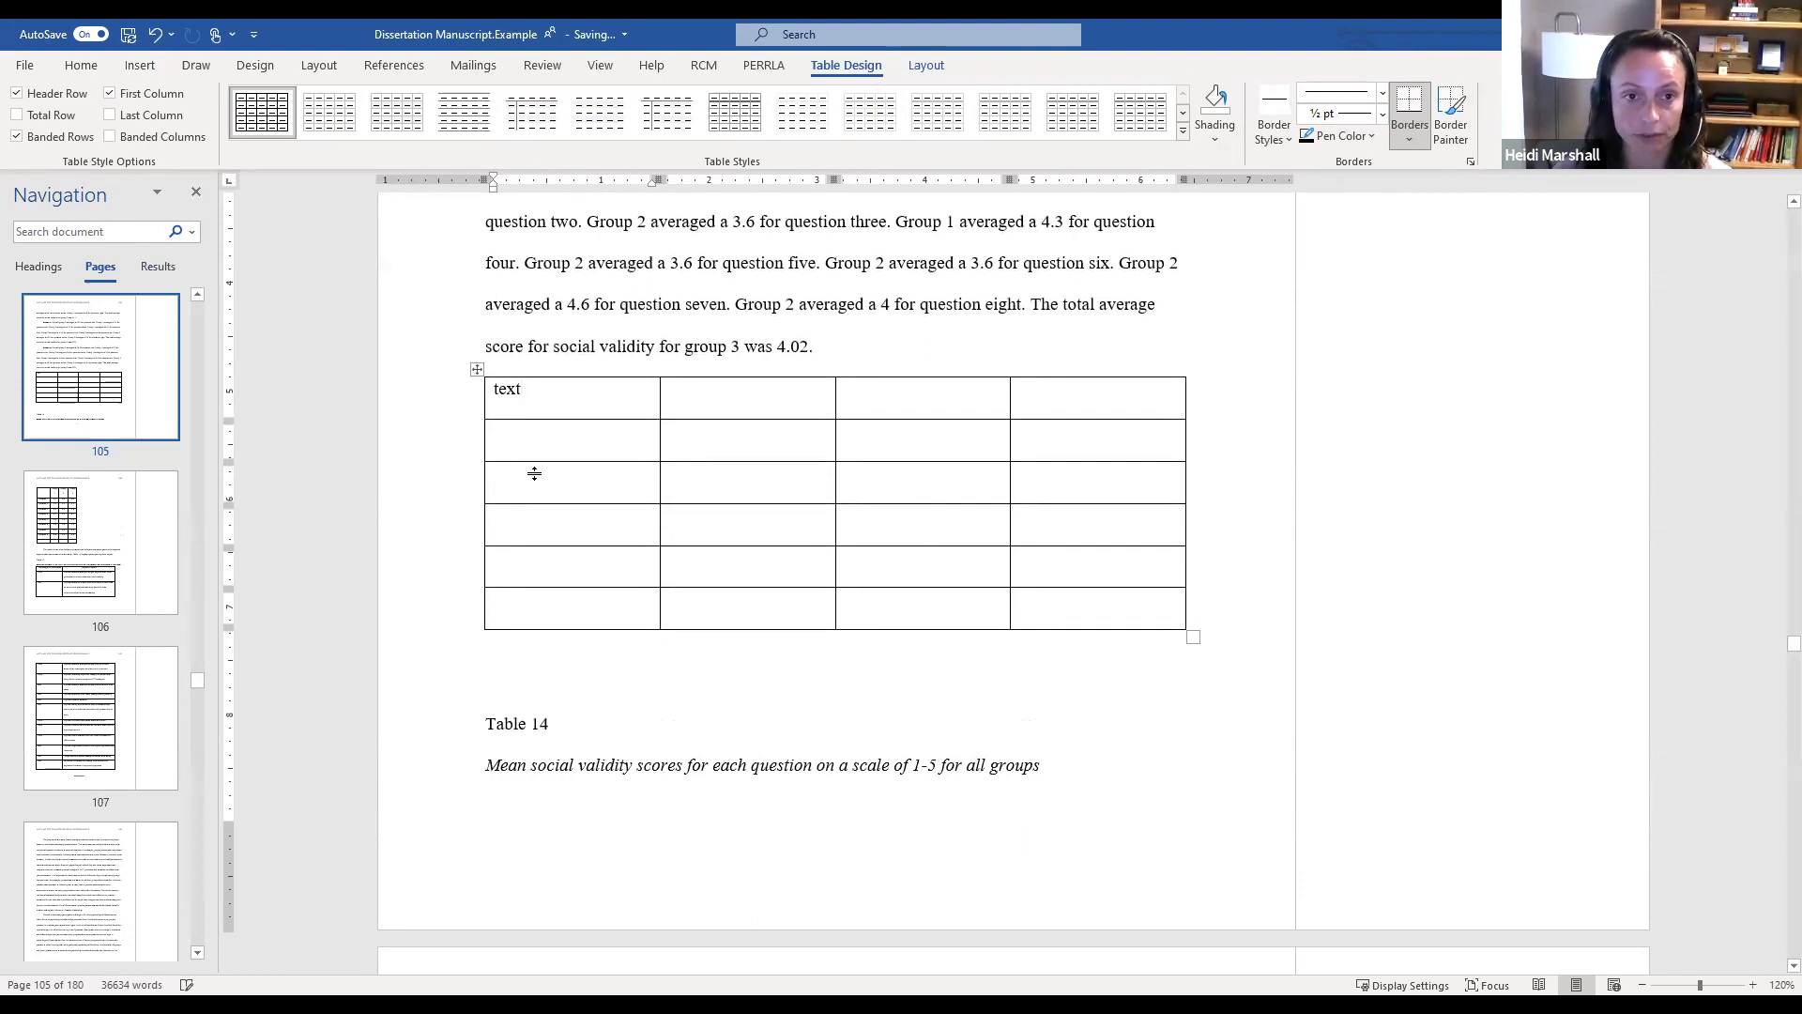
{"action": "left_click", "coordinate": [584, 448]}
{"action": "type", "text": "te"}
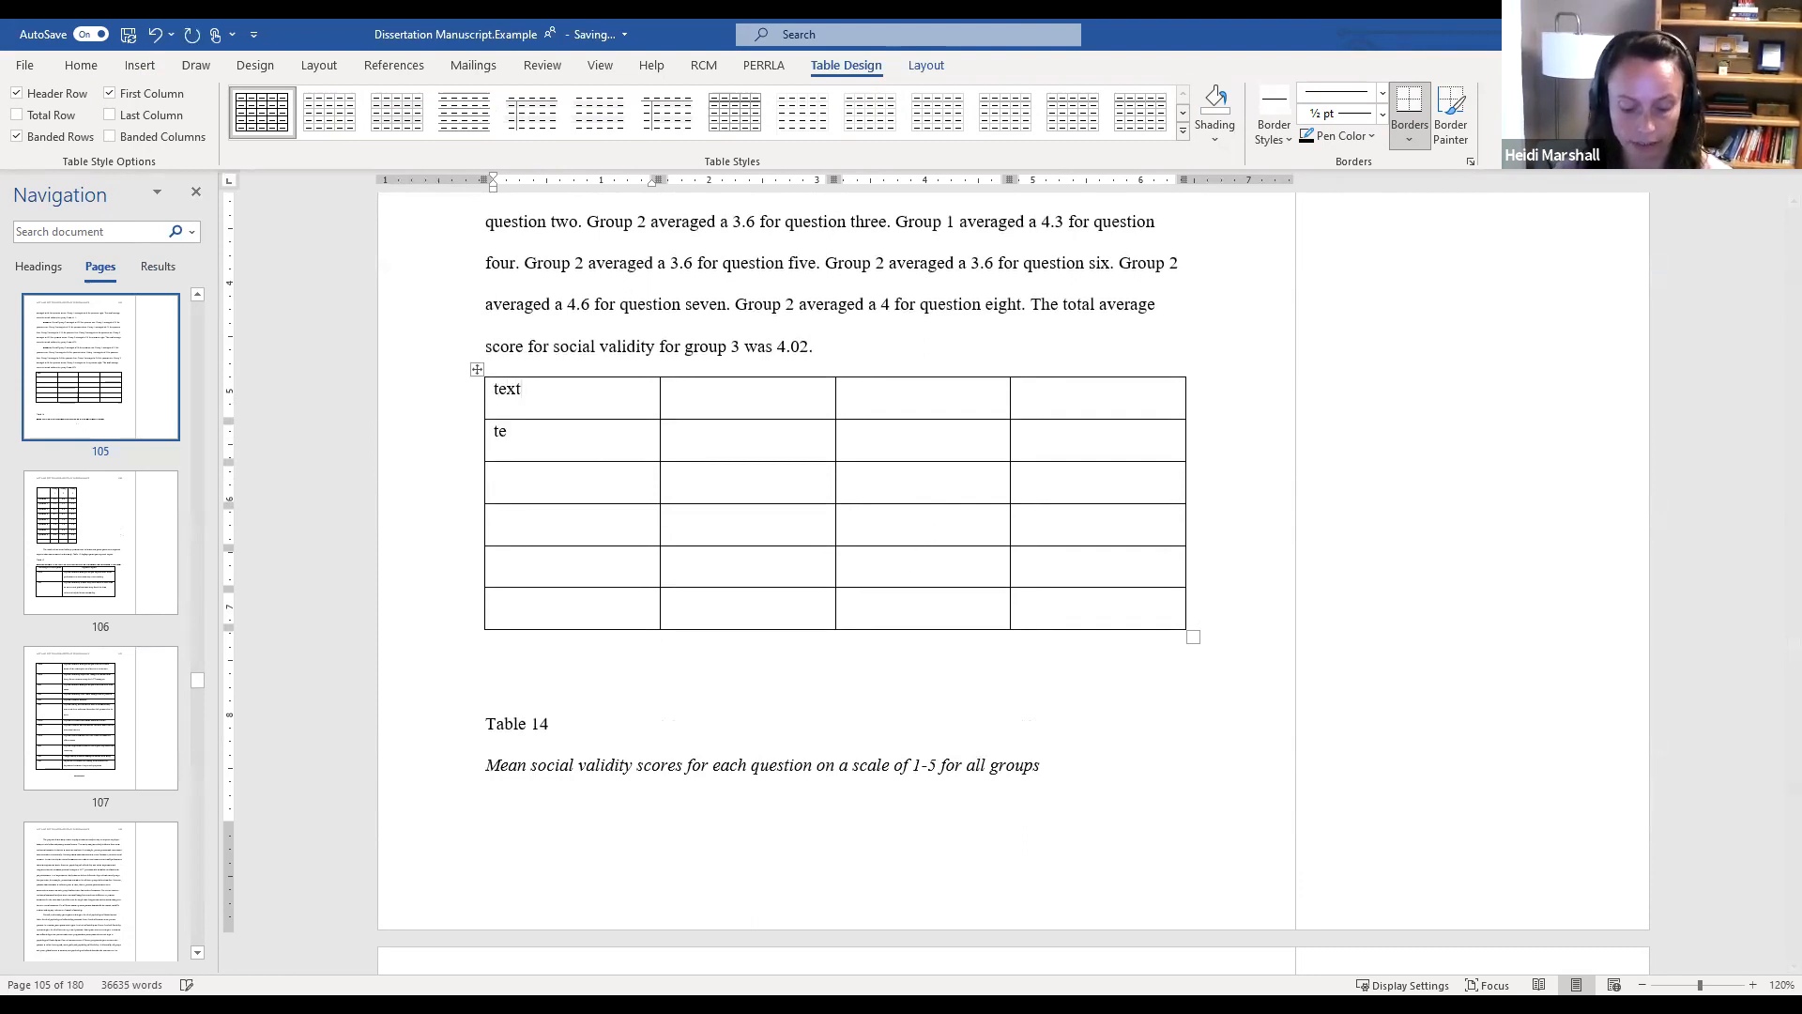
{"action": "type", "text": "xttext"}
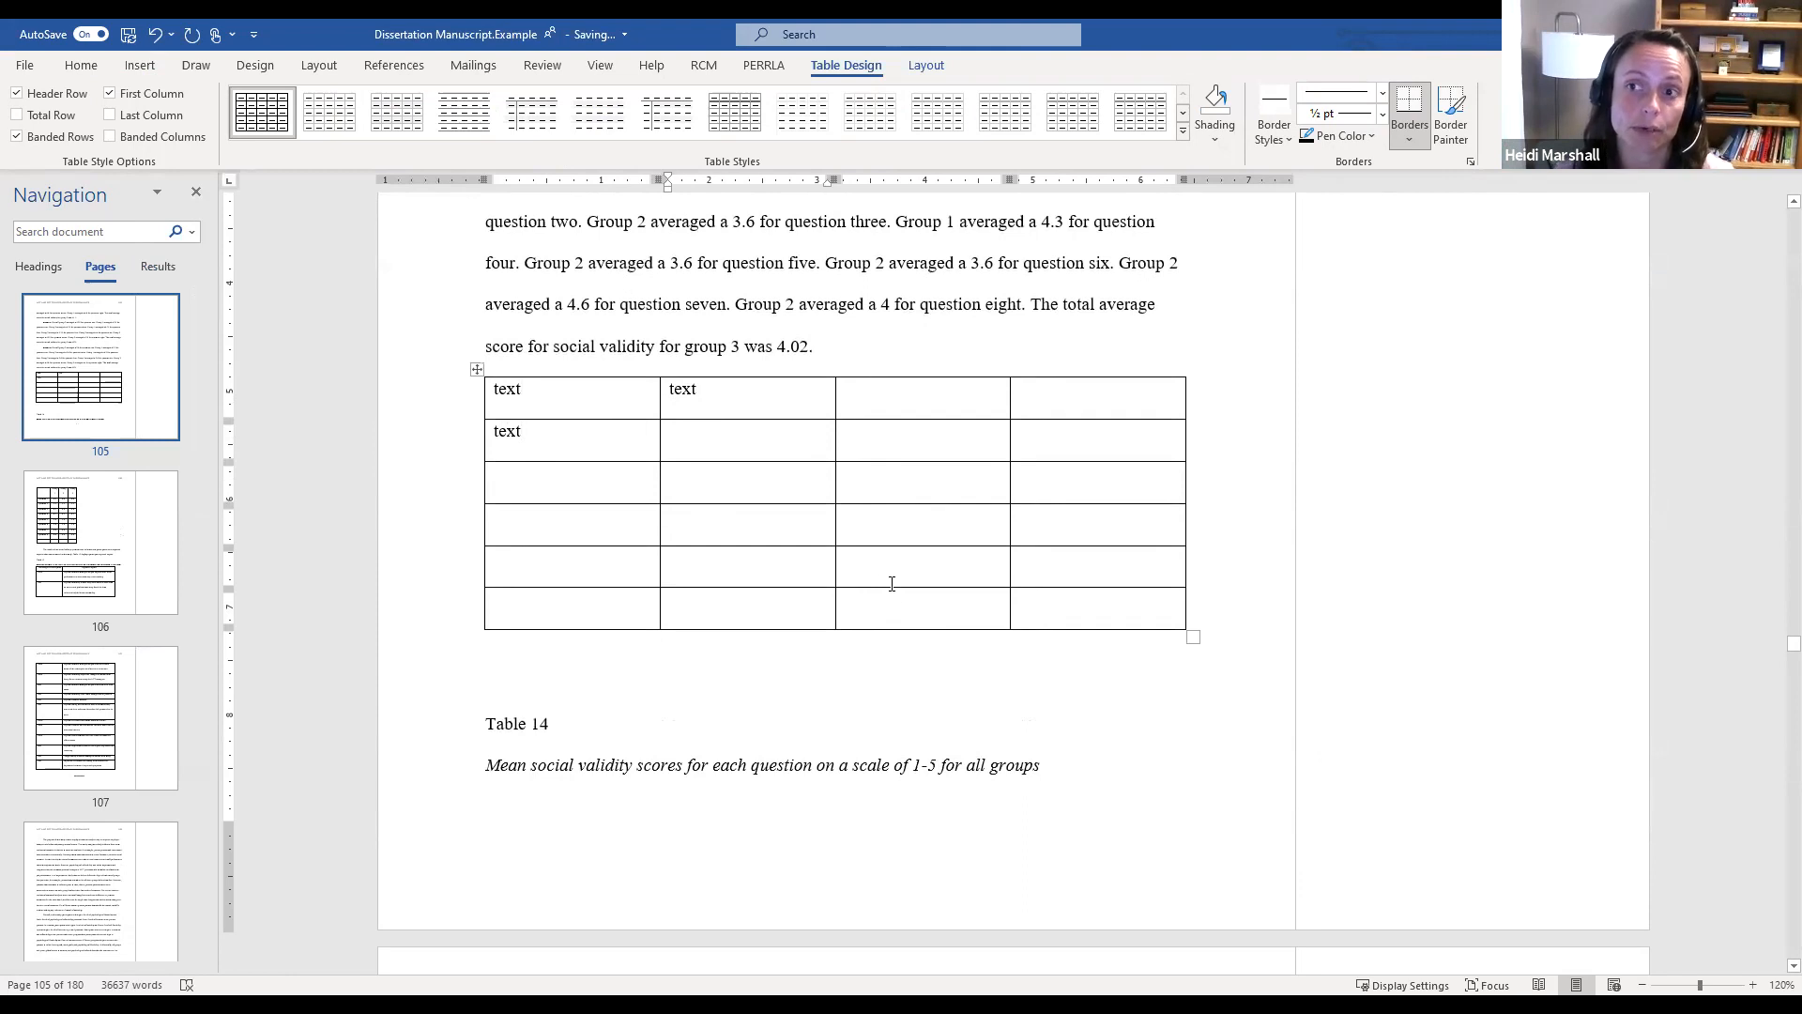
Select the entire social validity scores table on page 106
{"action": "scroll", "coordinate": [892, 584], "scroll_direction": "down", "scroll_amount": 2}
{"action": "scroll", "coordinate": [892, 584], "scroll_direction": "down", "scroll_amount": 7}
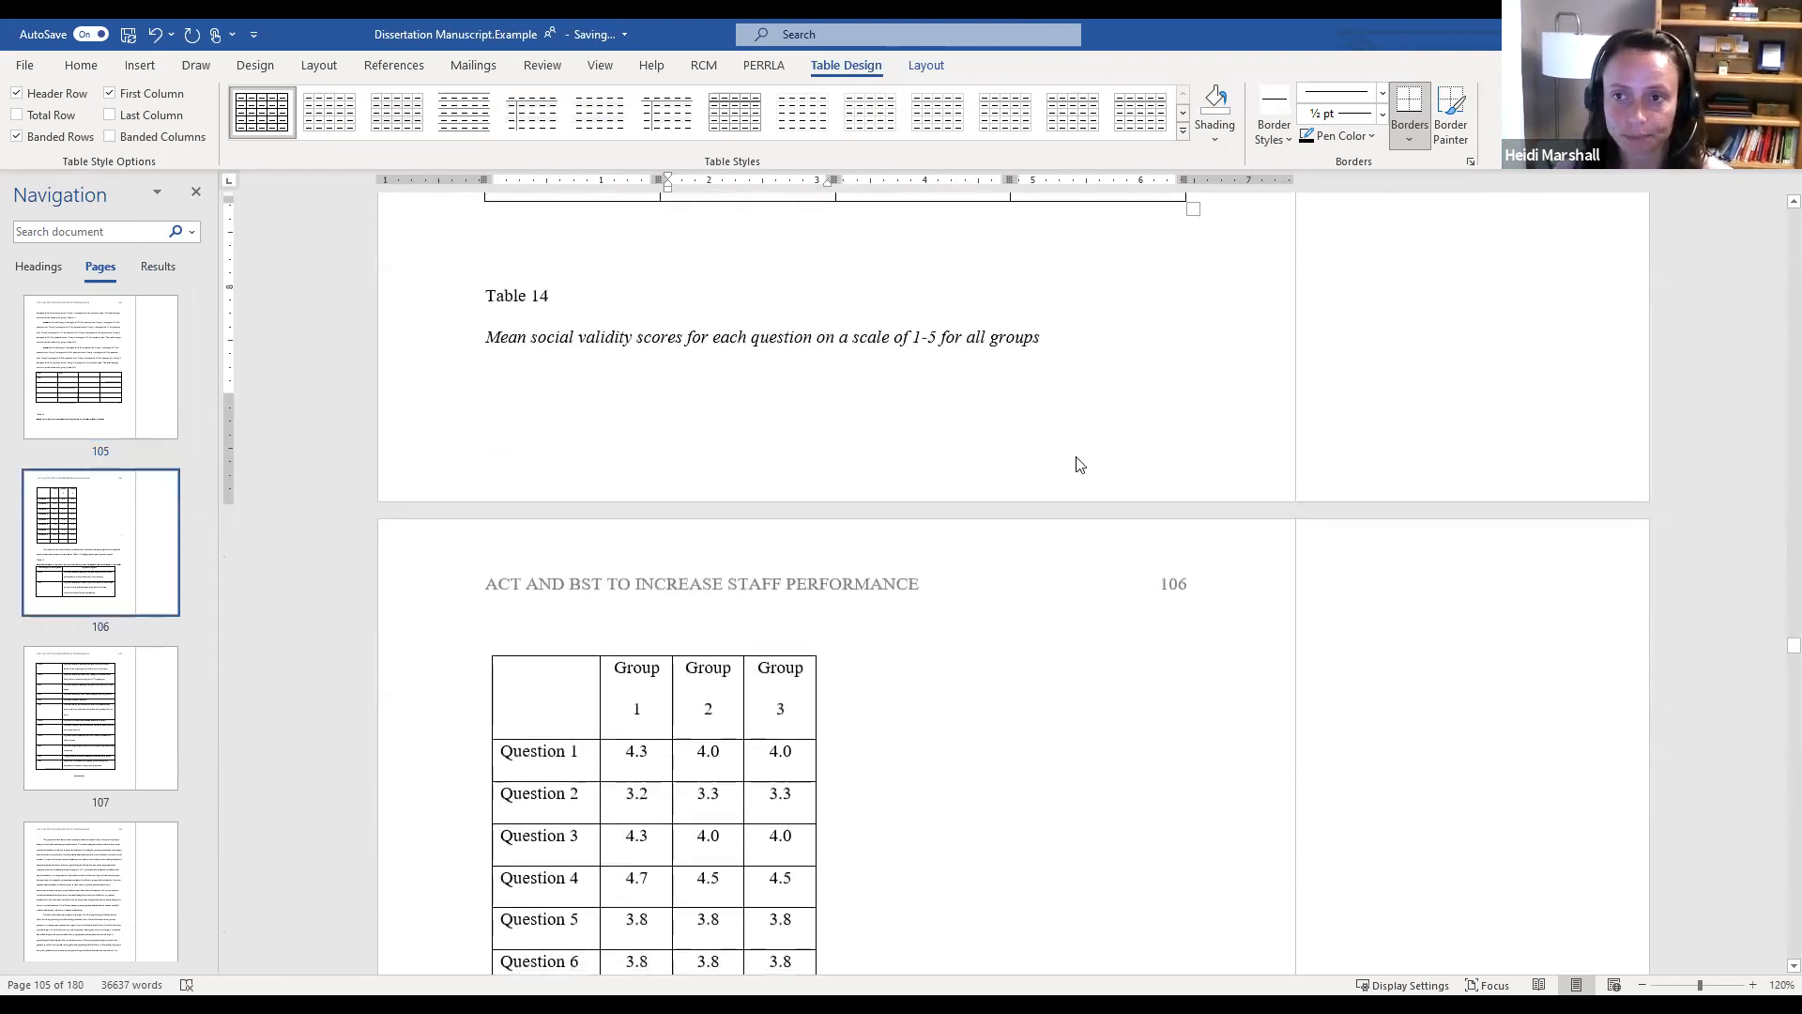
{"action": "scroll", "coordinate": [1192, 659], "scroll_direction": "down", "scroll_amount": 2}
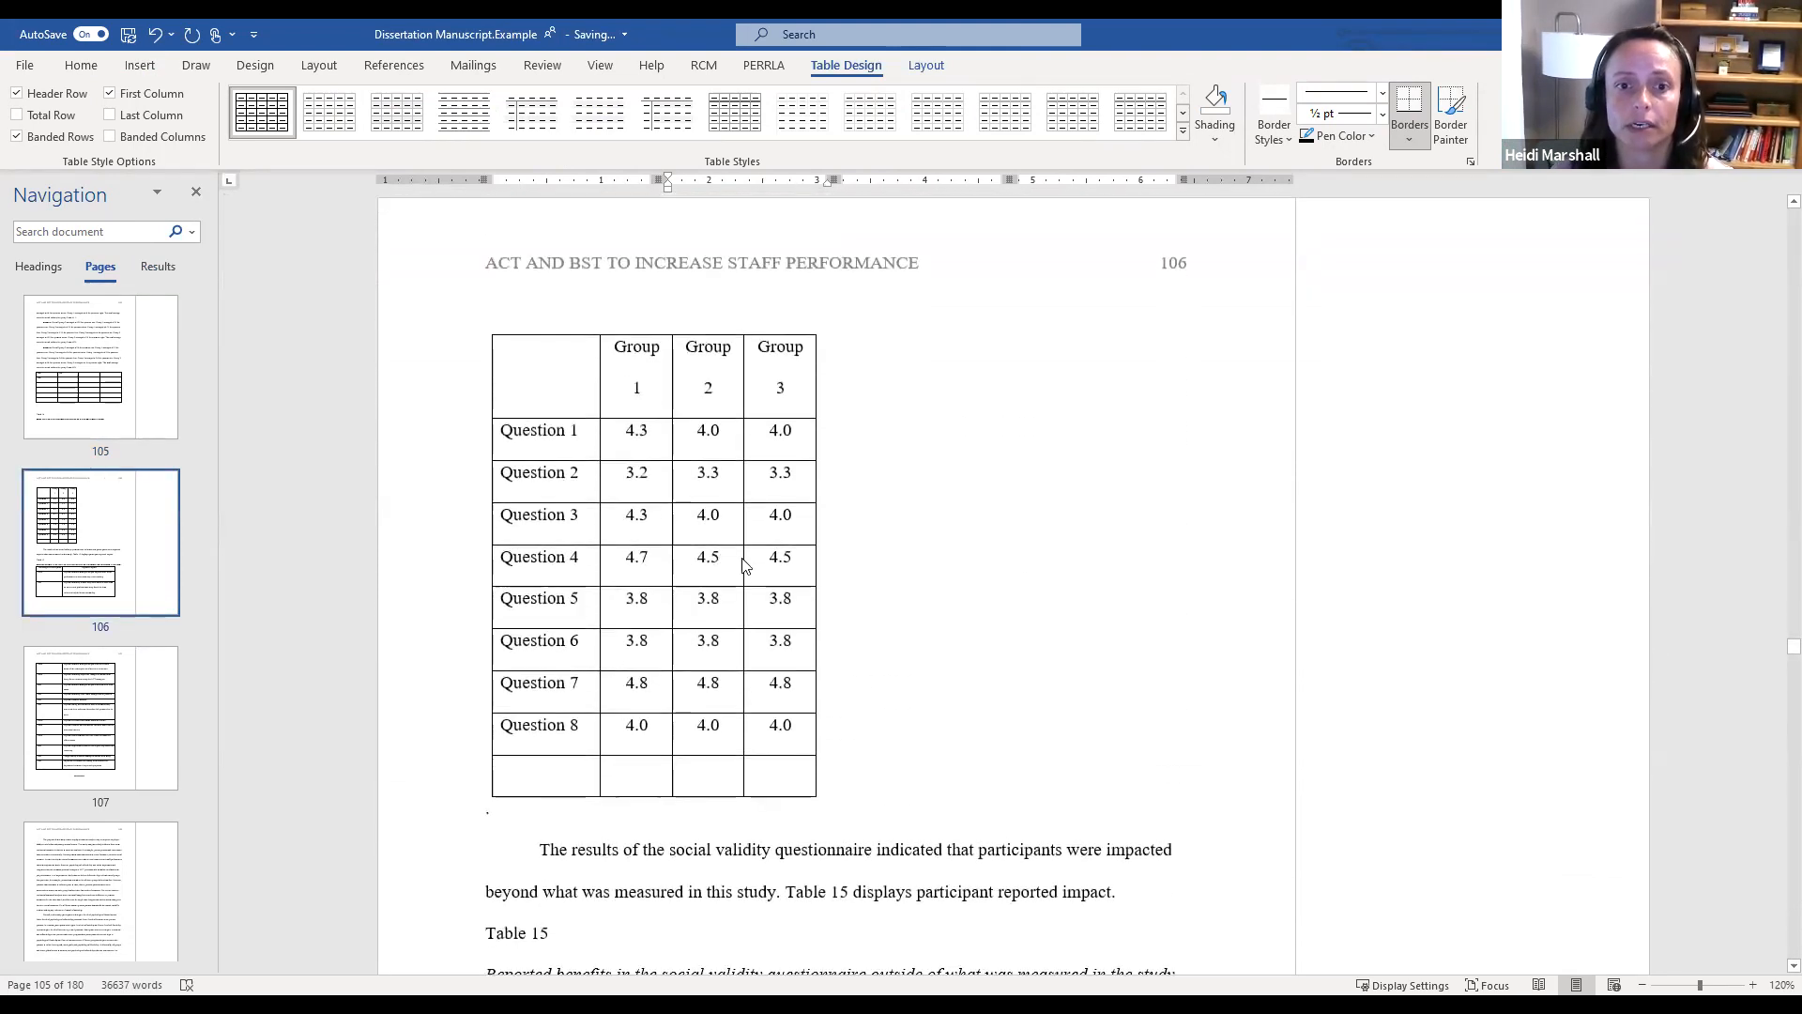
{"action": "left_click", "coordinate": [595, 477]}
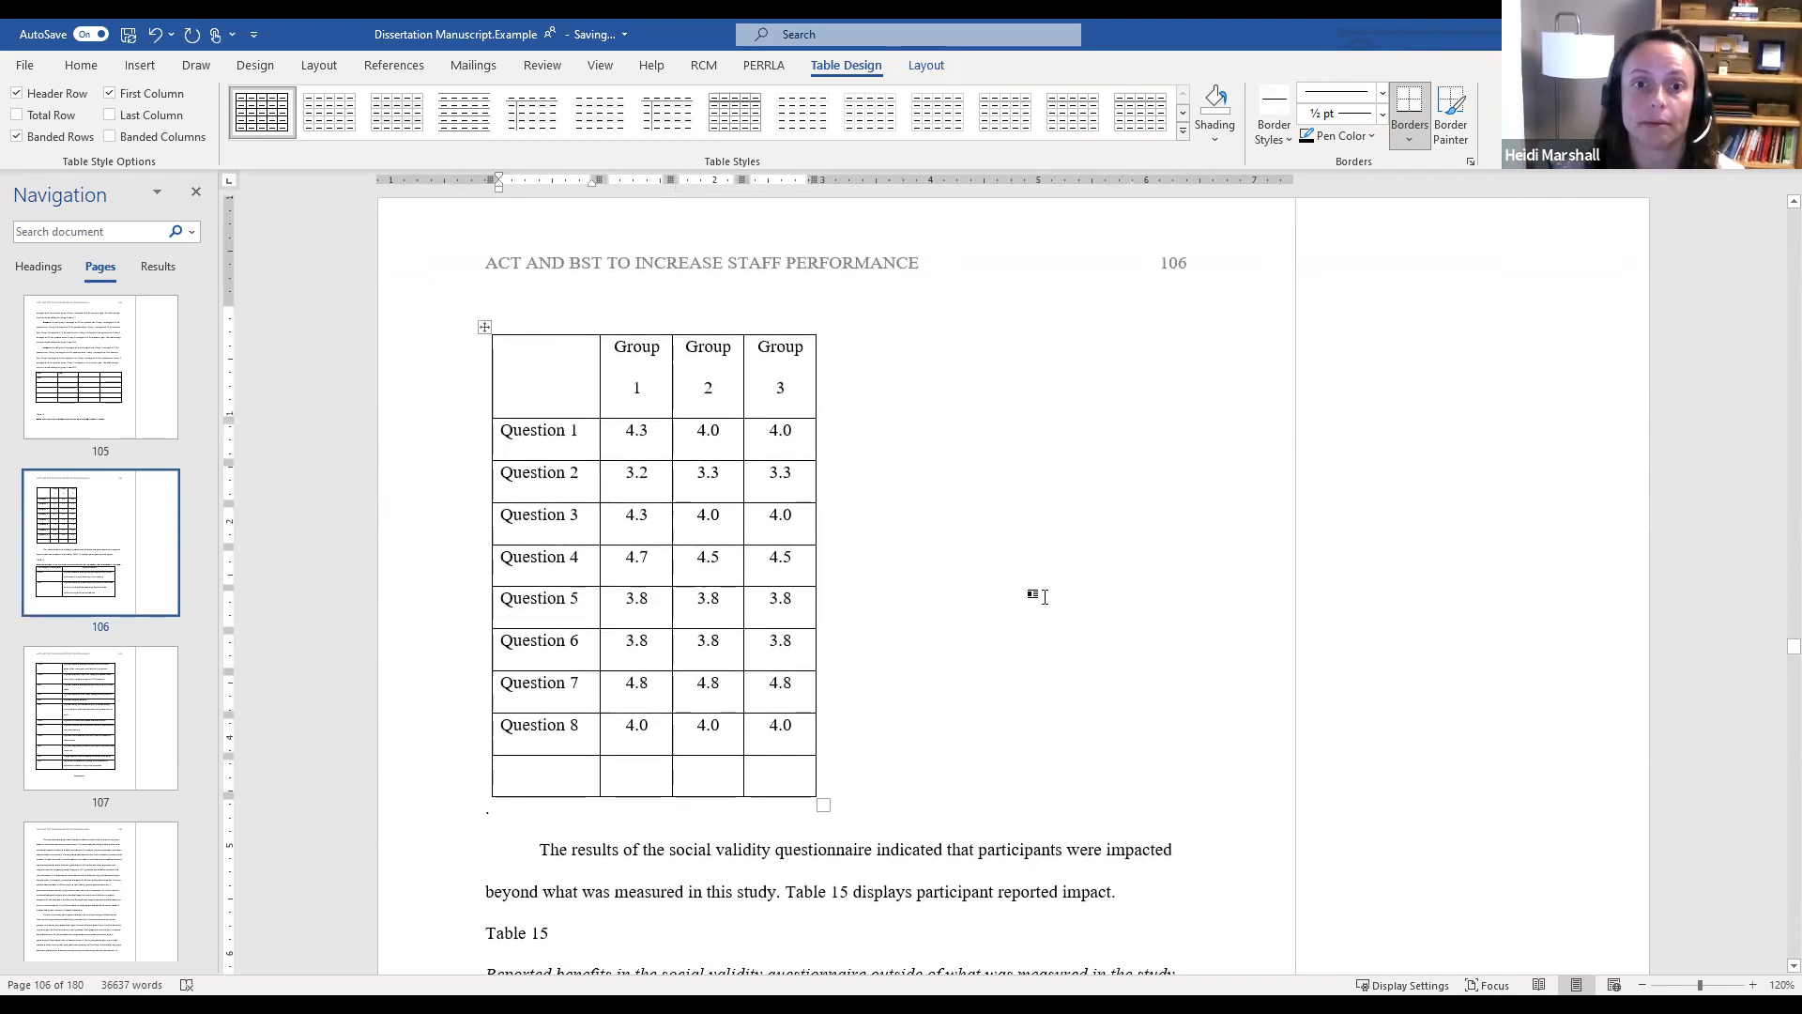
{"action": "left_click", "coordinate": [485, 327]}
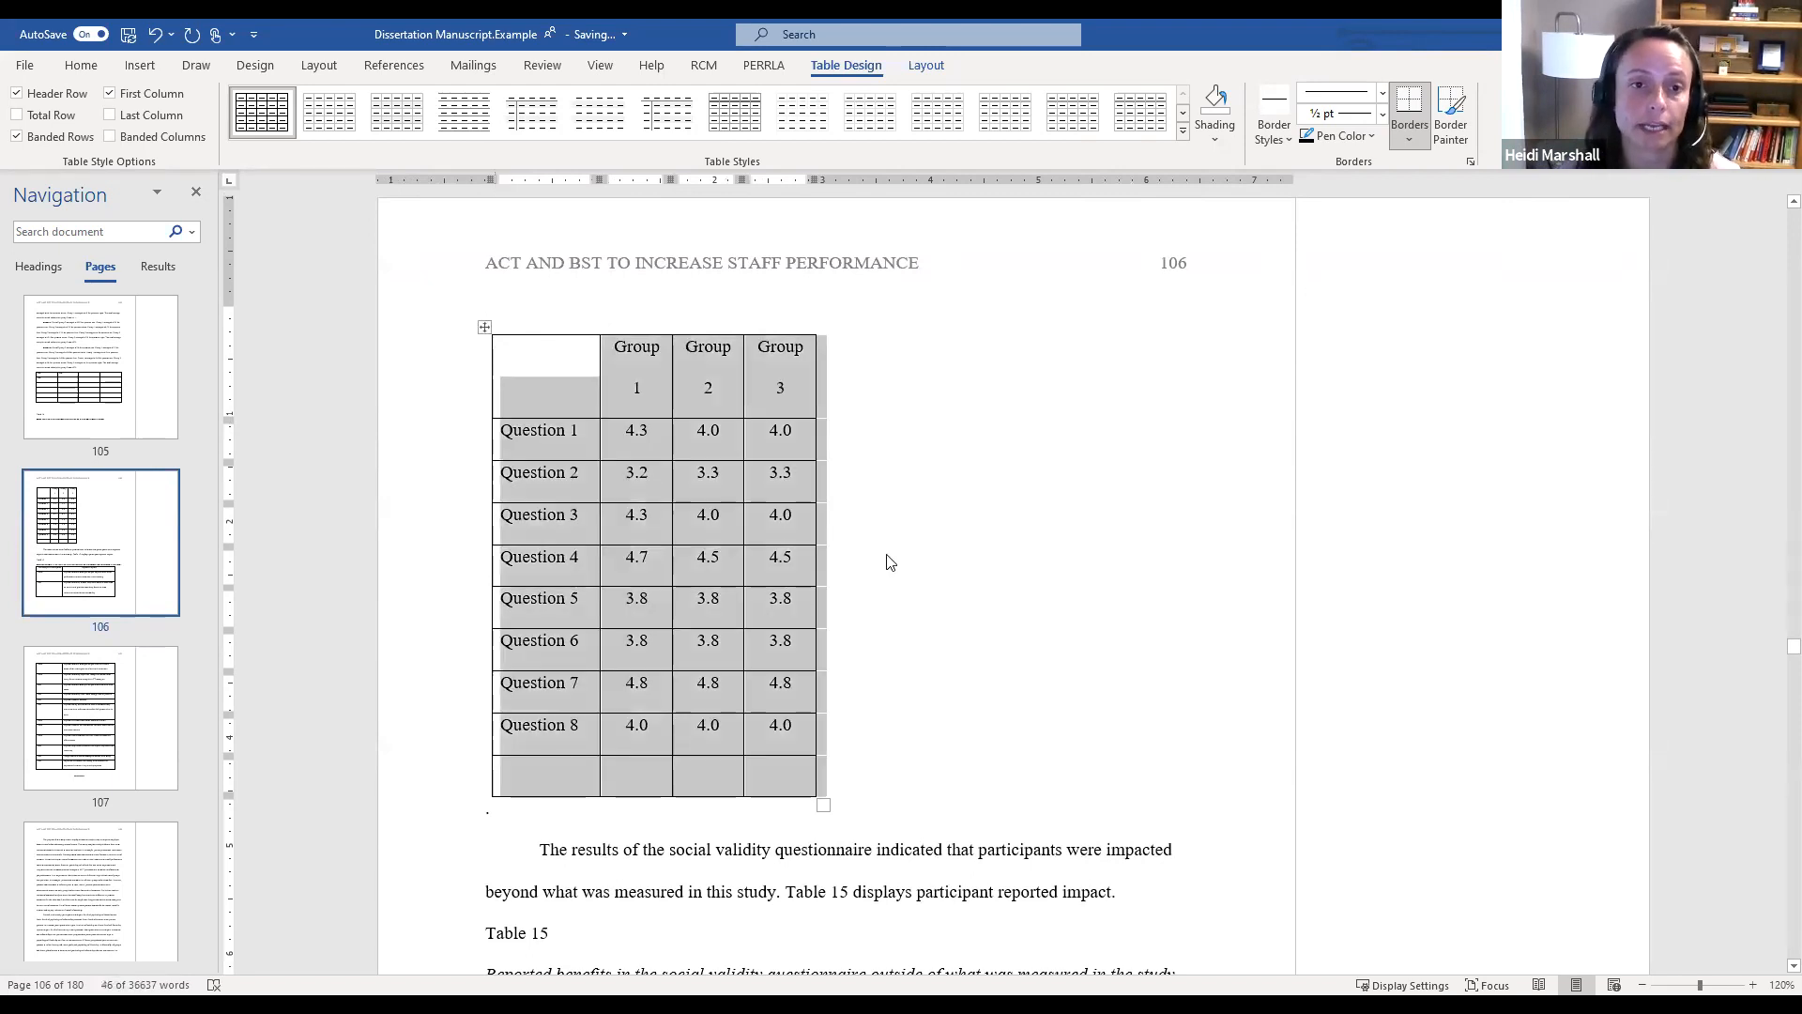
{"action": "left_click", "coordinate": [485, 328]}
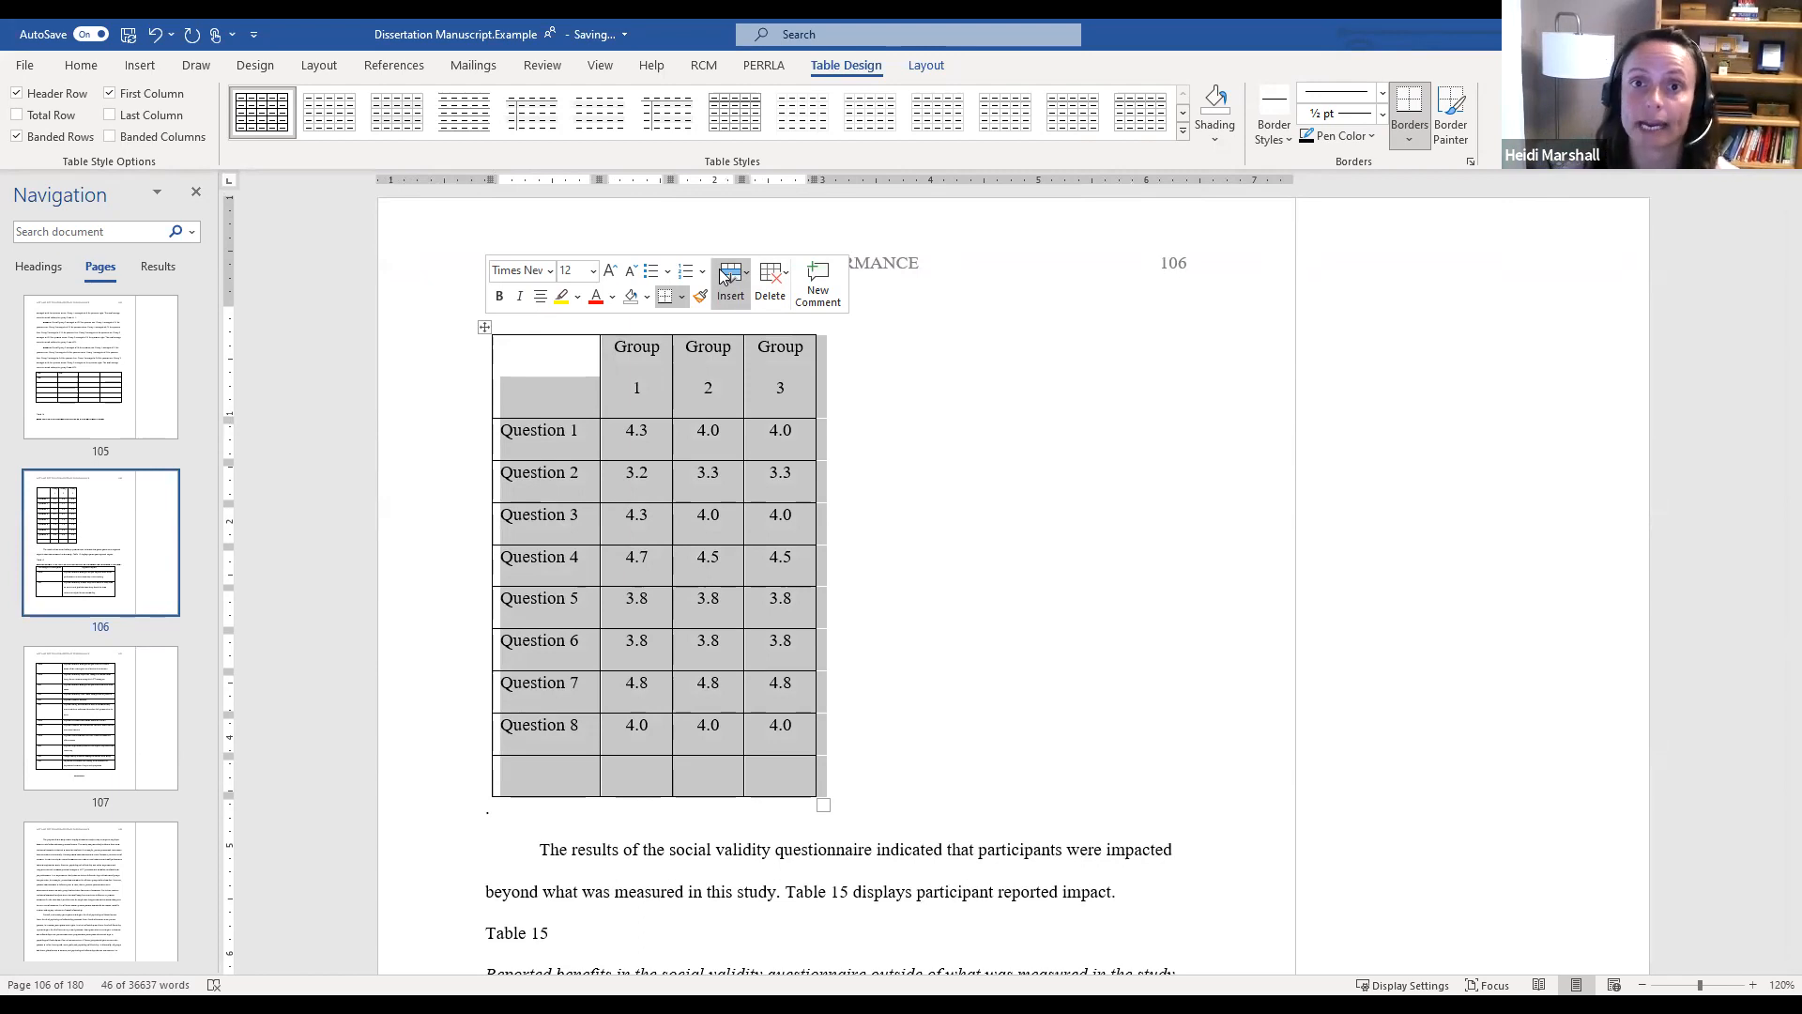
{"action": "left_click", "coordinate": [942, 65]}
{"action": "left_click", "coordinate": [846, 65]}
{"action": "left_click", "coordinate": [81, 65]}
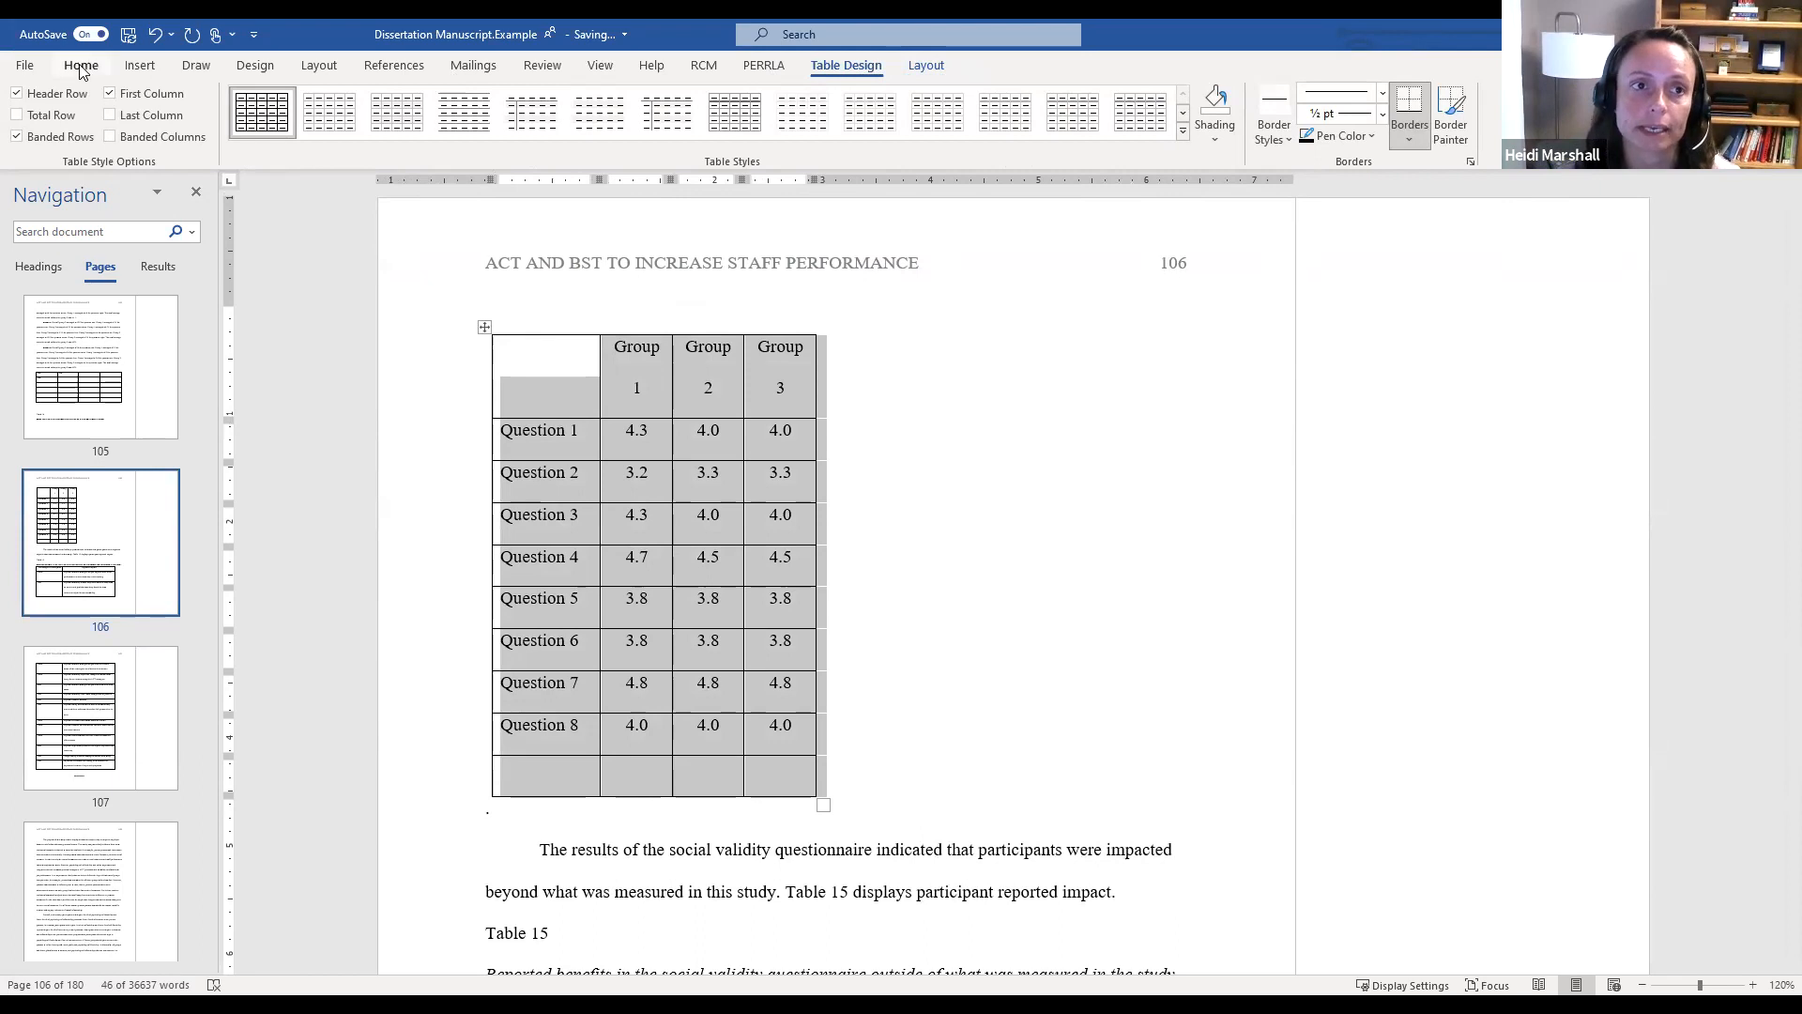
{"action": "left_click", "coordinate": [485, 328]}
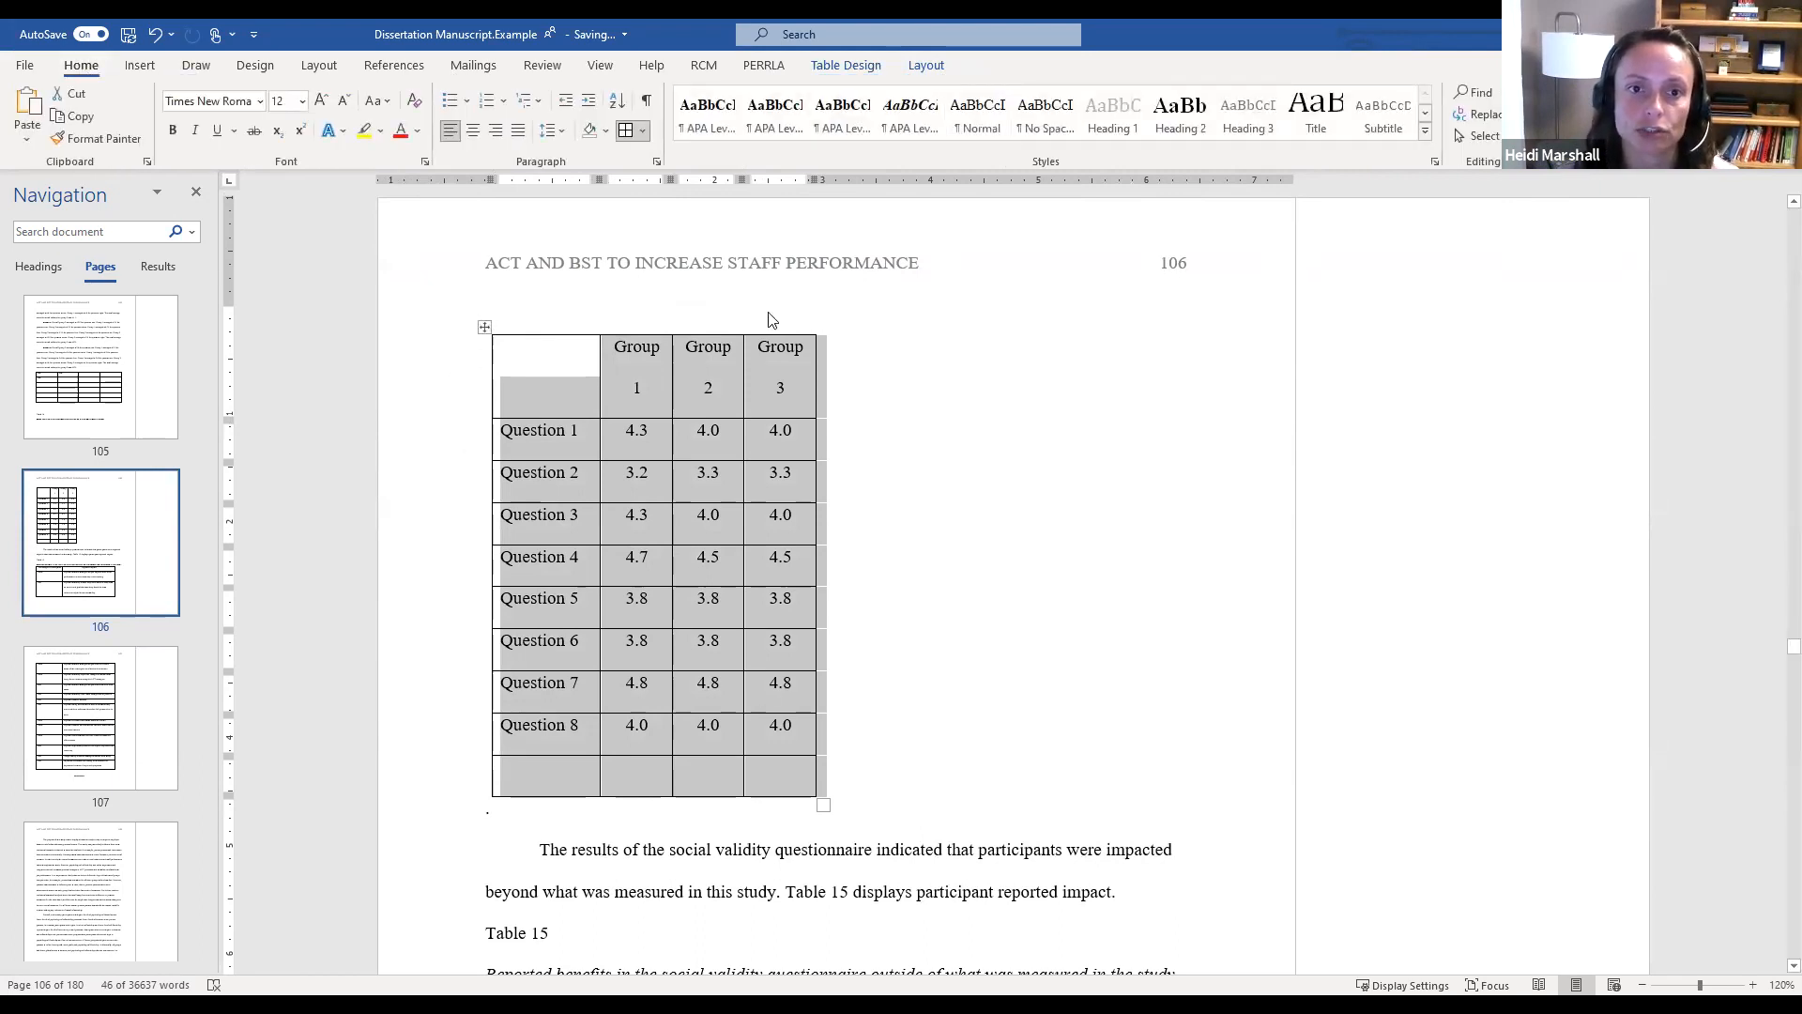
{"action": "left_click", "coordinate": [659, 518]}
{"action": "left_click", "coordinate": [483, 325]}
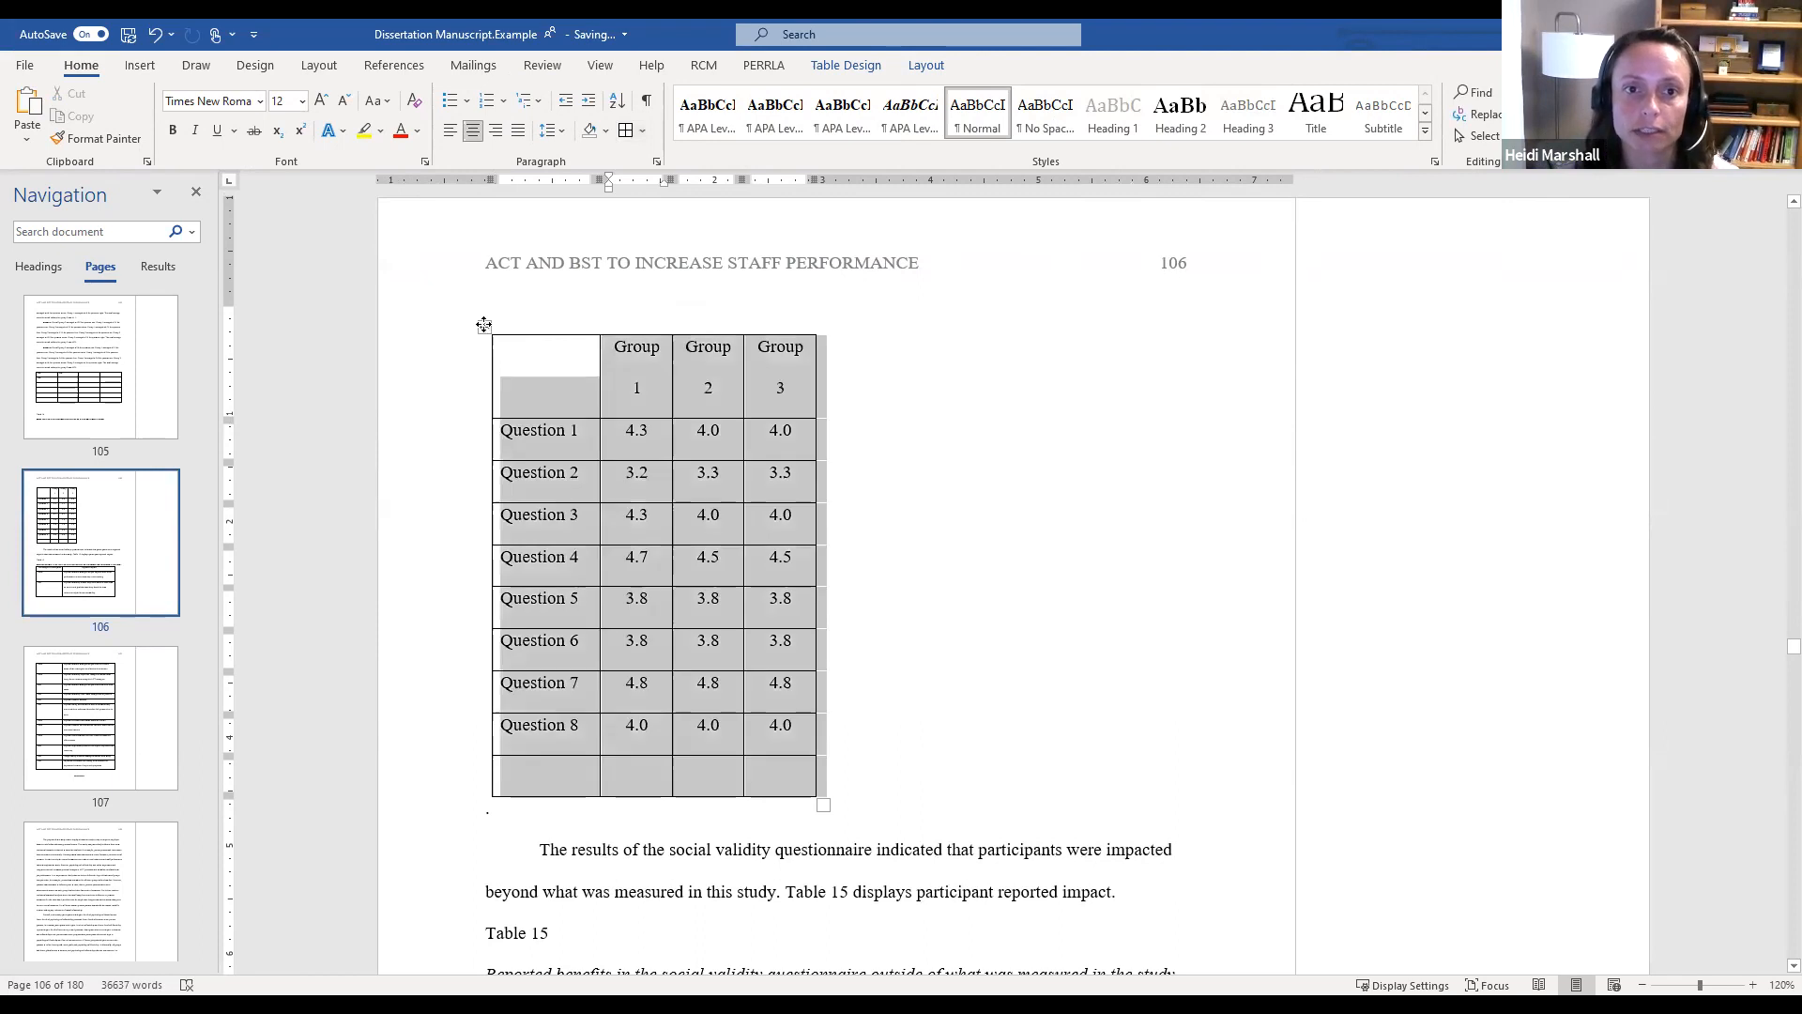
{"action": "left_click", "coordinate": [484, 325]}
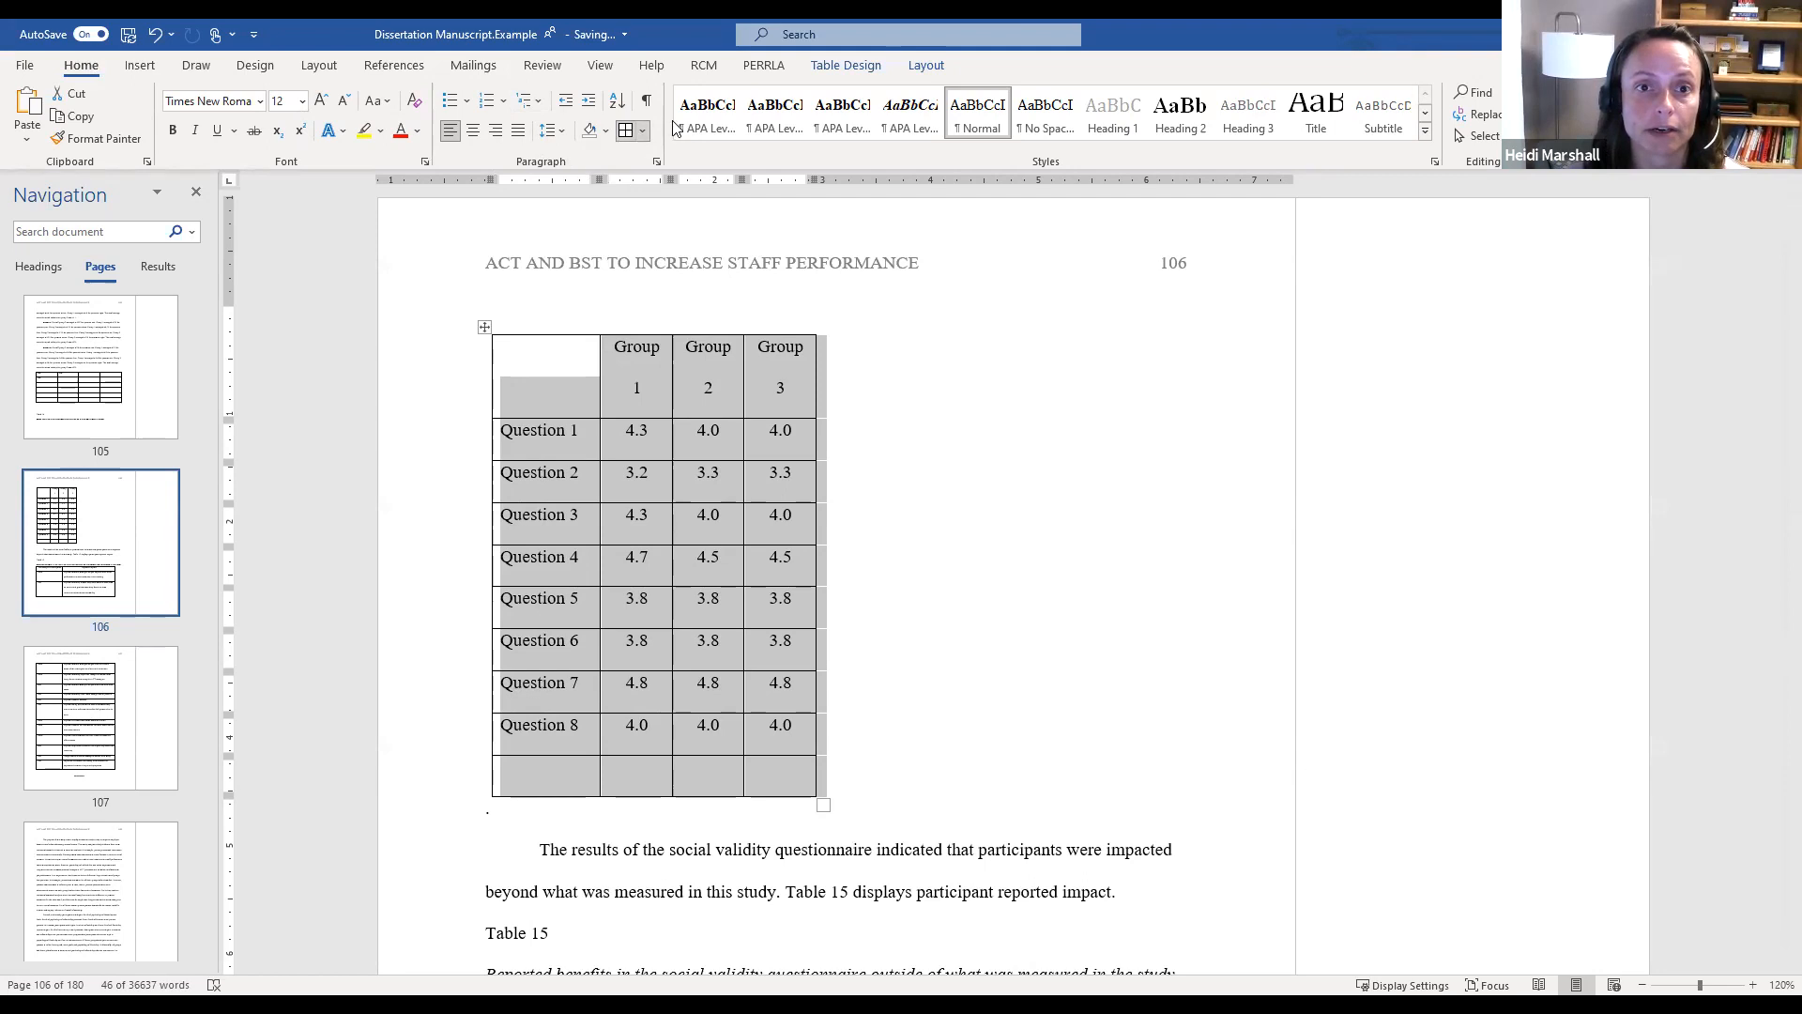
{"action": "left_click", "coordinate": [644, 131]}
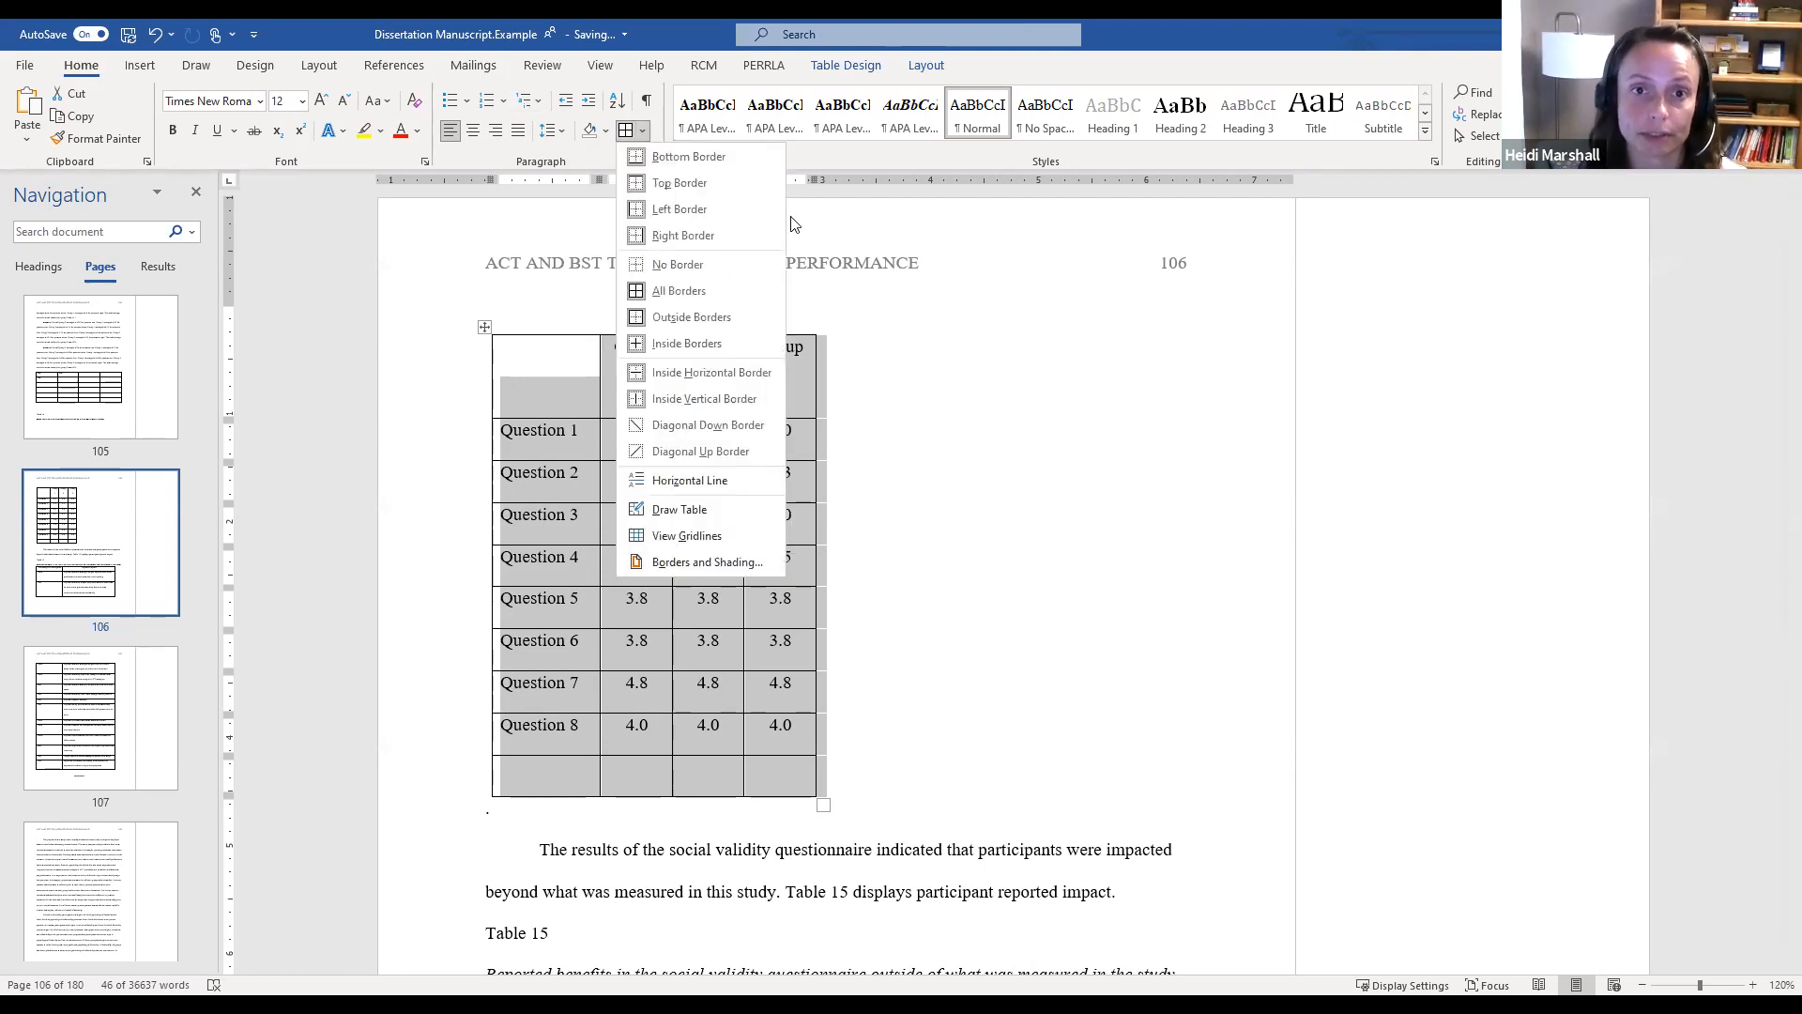
{"action": "left_click", "coordinate": [997, 321]}
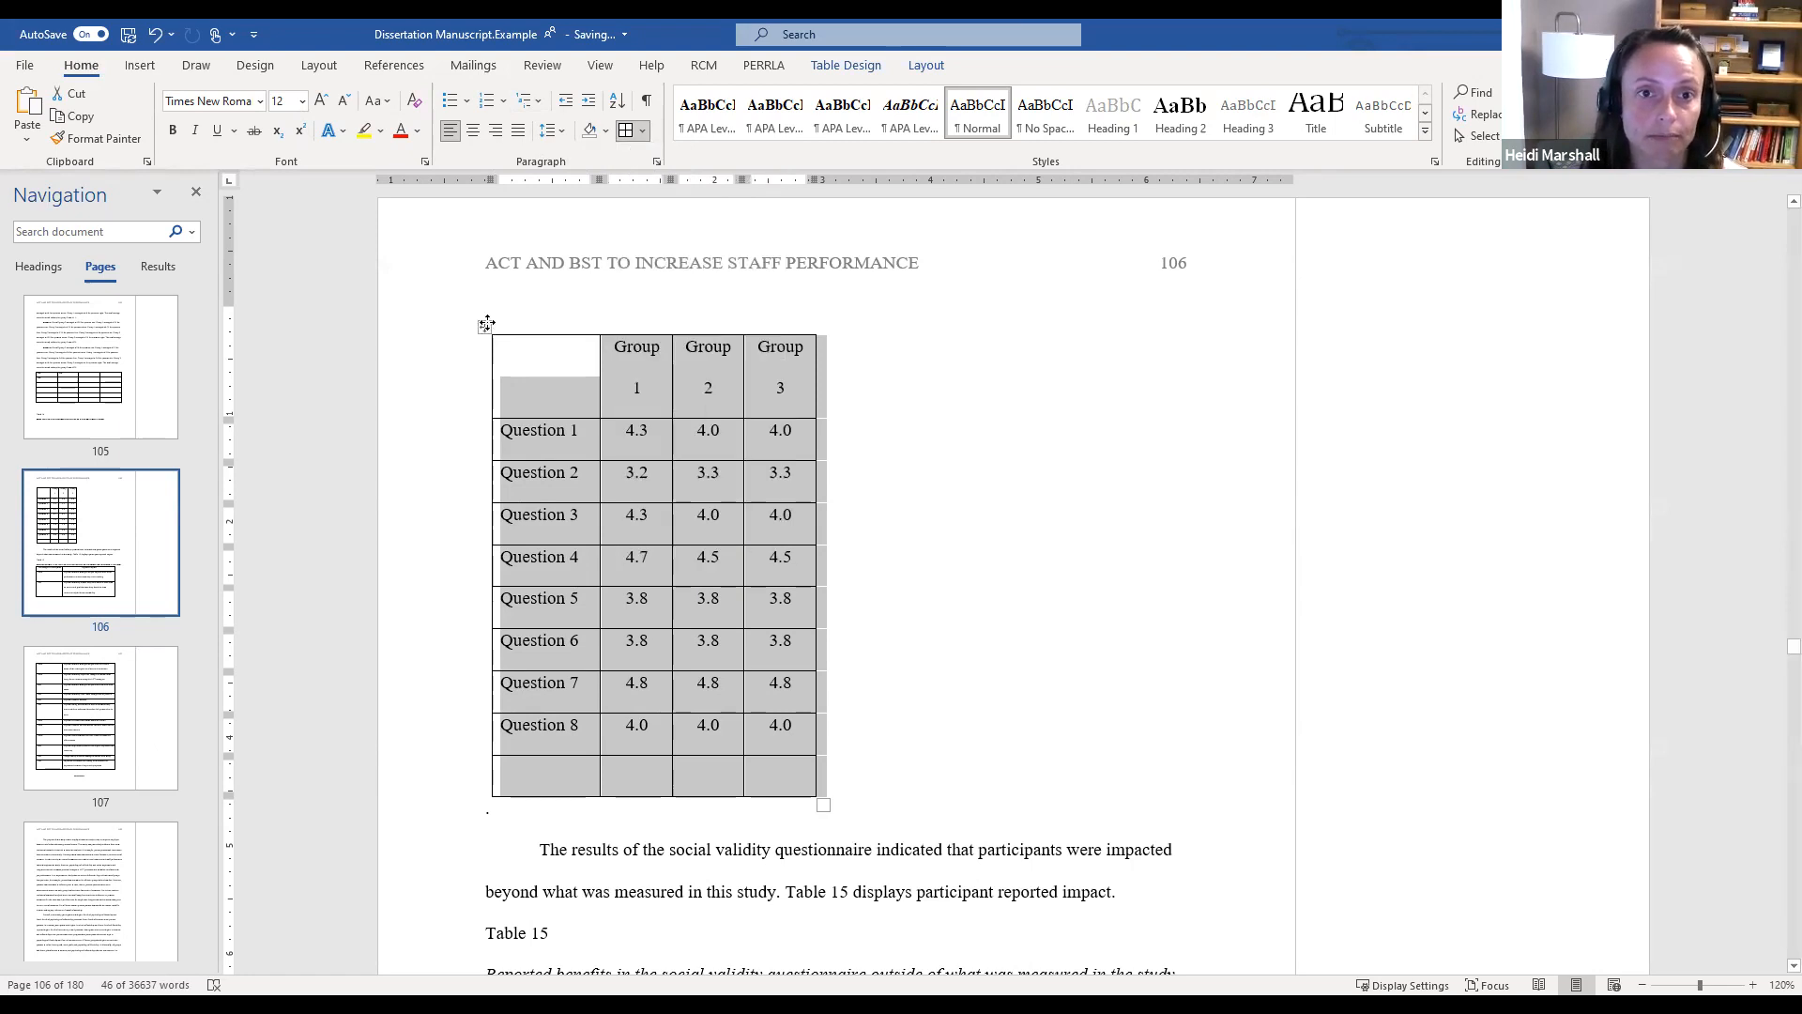
Remove all borders from the whole social validity scores table with the No Border option
{"action": "left_click", "coordinate": [487, 323]}
{"action": "left_click", "coordinate": [685, 291]}
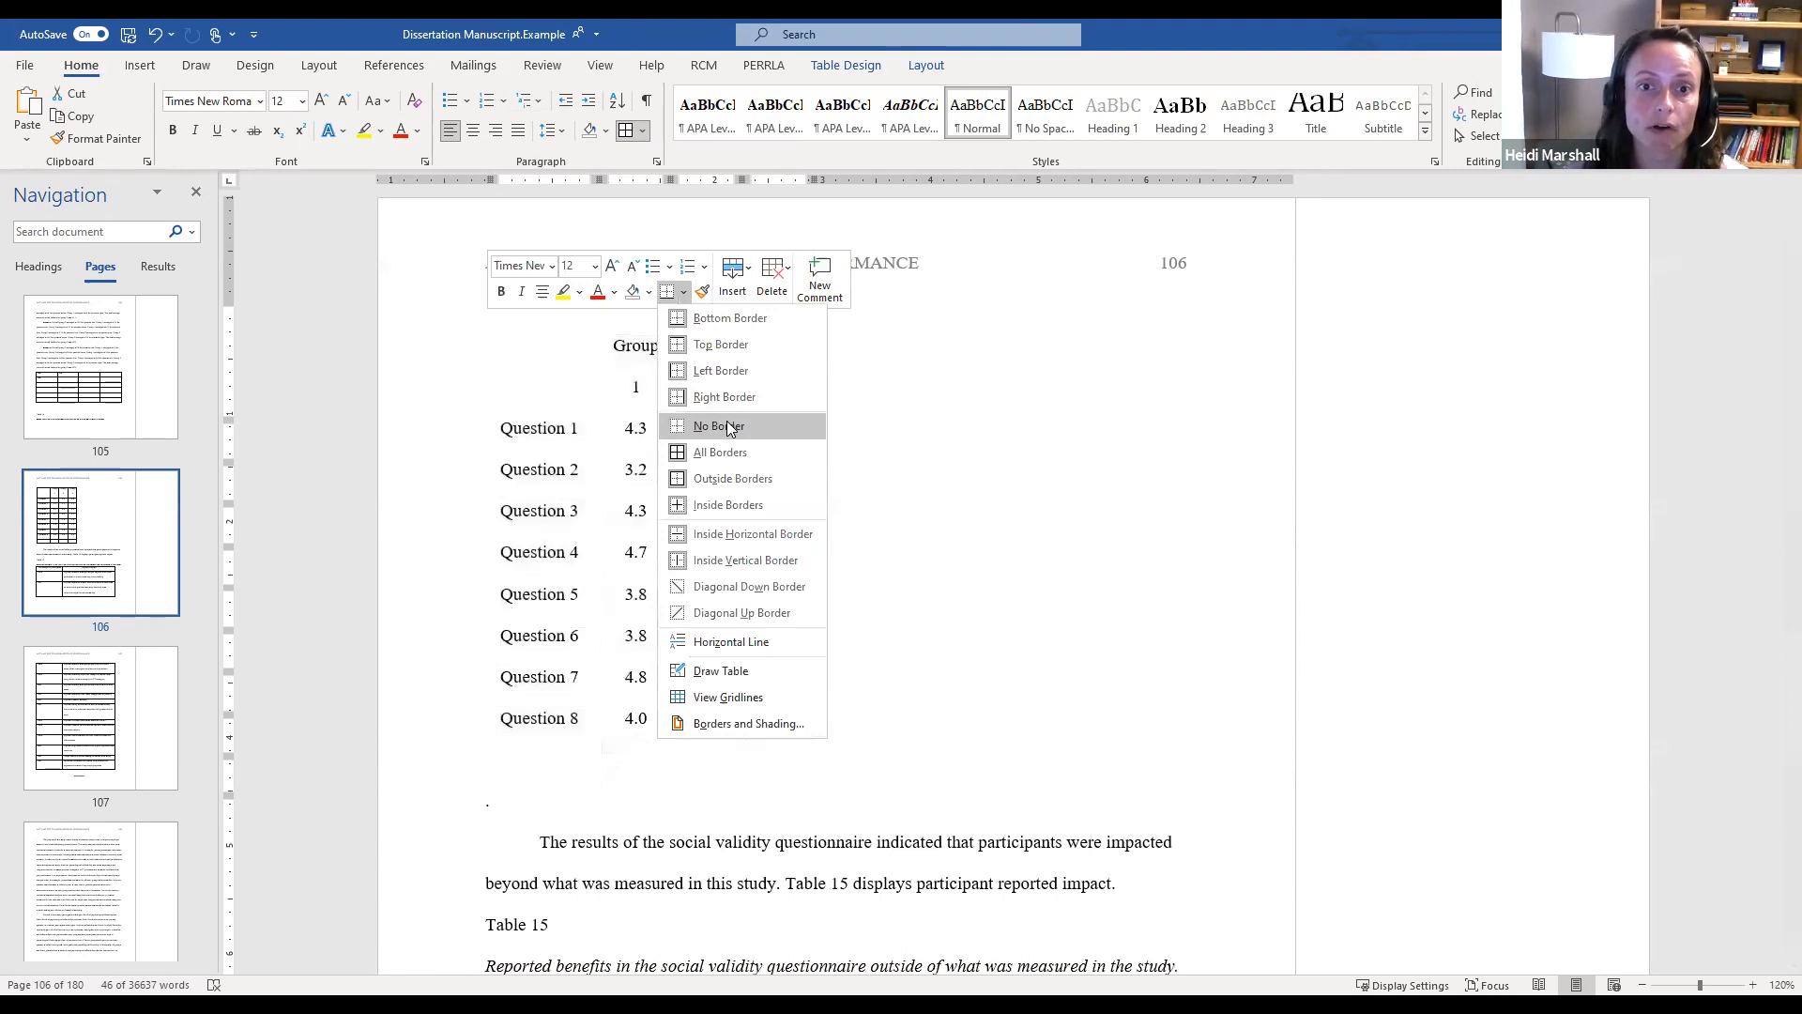
{"action": "left_click", "coordinate": [728, 427]}
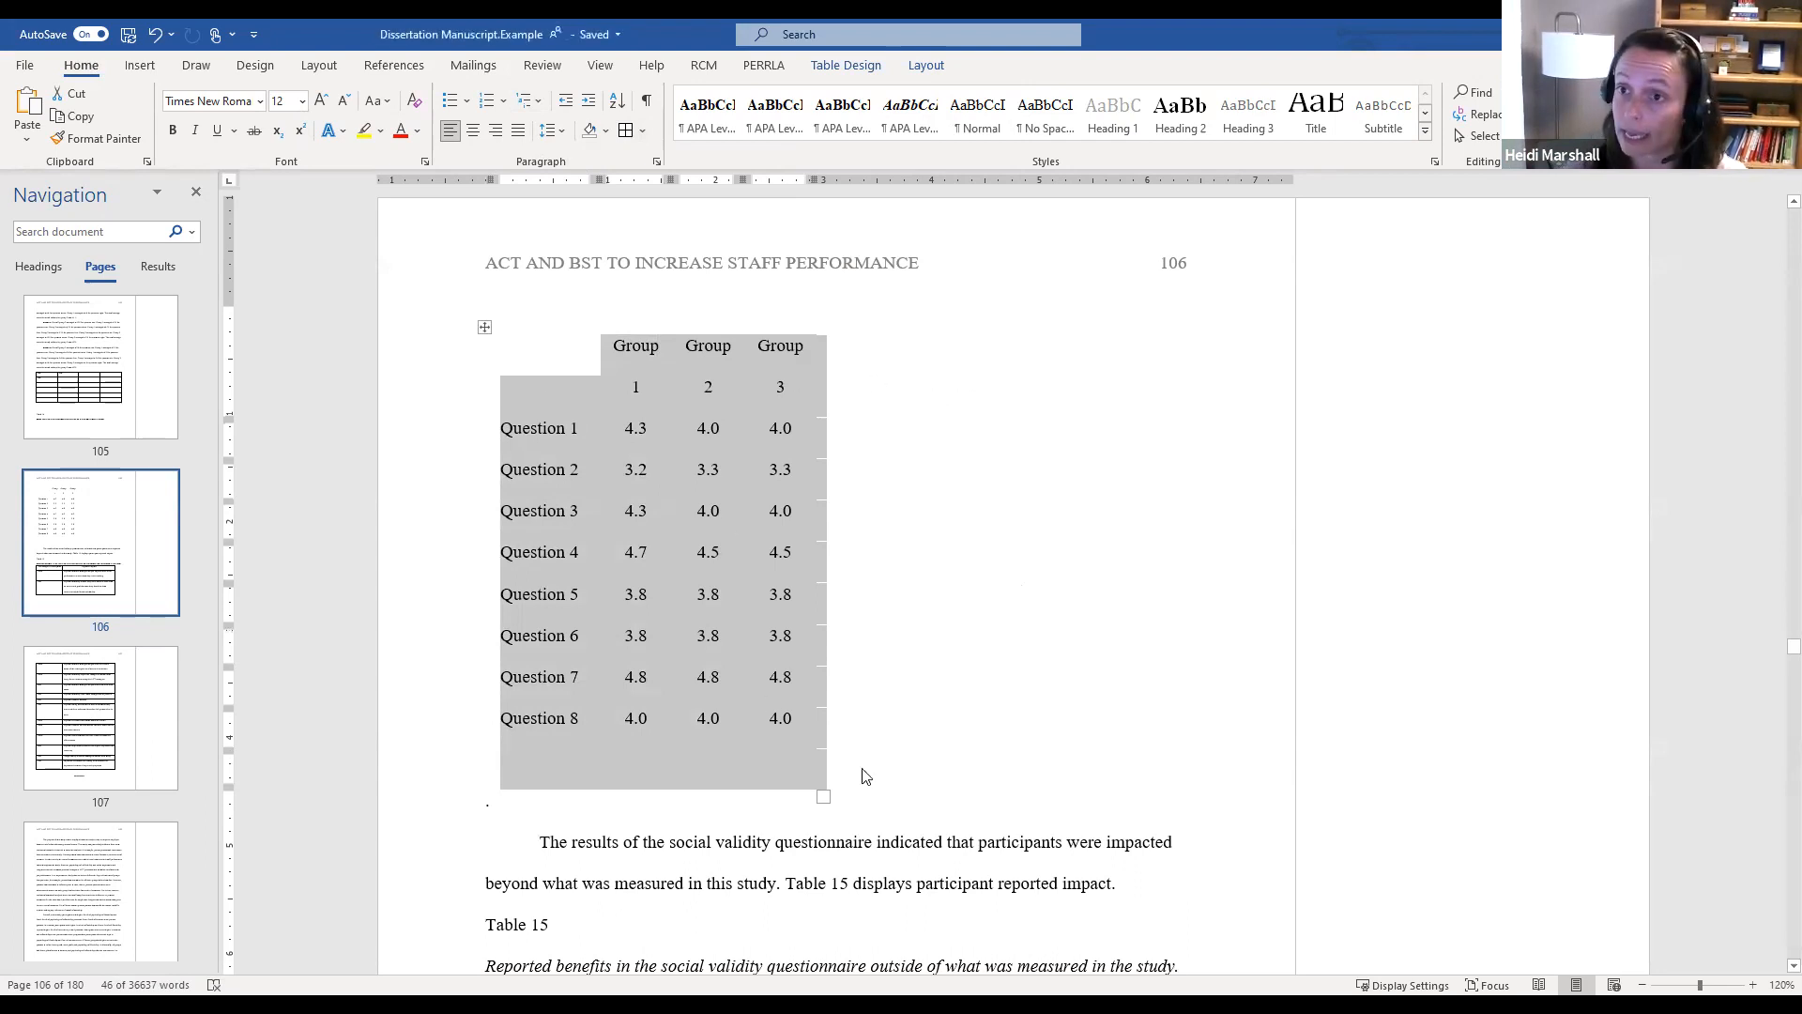
Add a top border and a bottom border to the header row containing Group 1, Group 2 and Group 3
{"action": "left_click", "coordinate": [687, 377]}
{"action": "left_click_drag", "start_coordinate": [596, 357], "coordinate": [854, 344]}
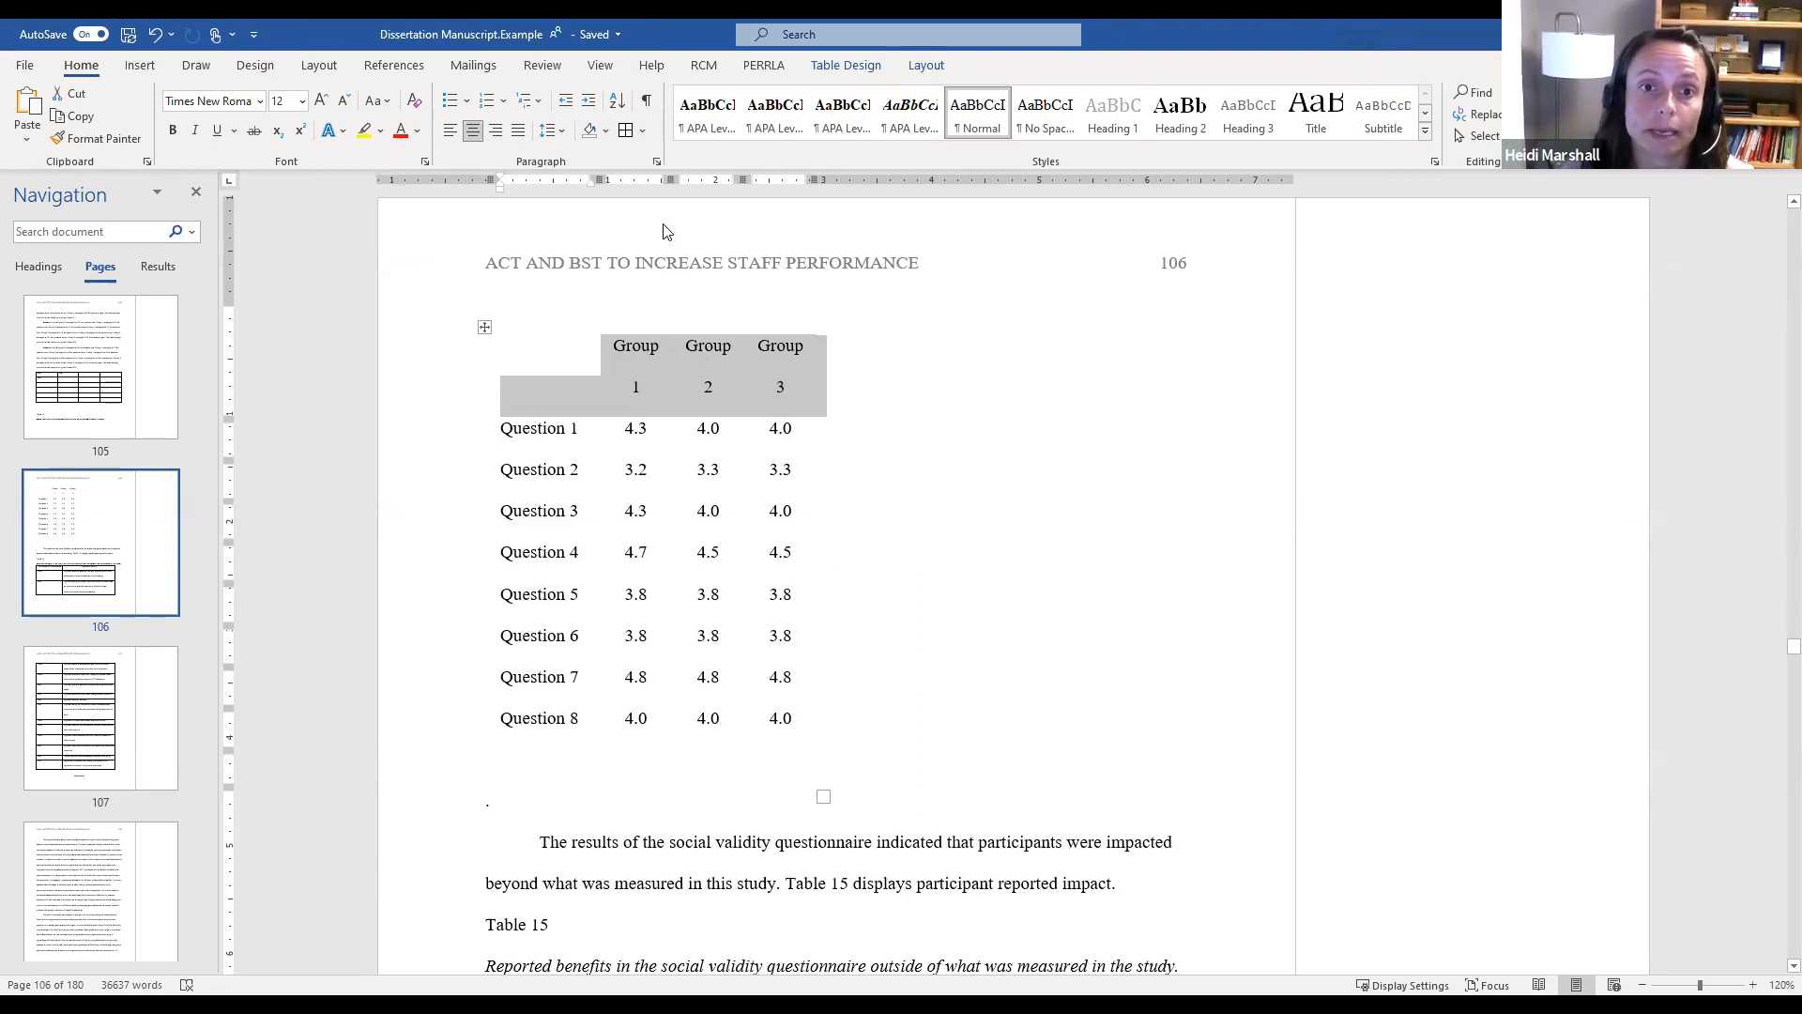
{"action": "left_click", "coordinate": [644, 130]}
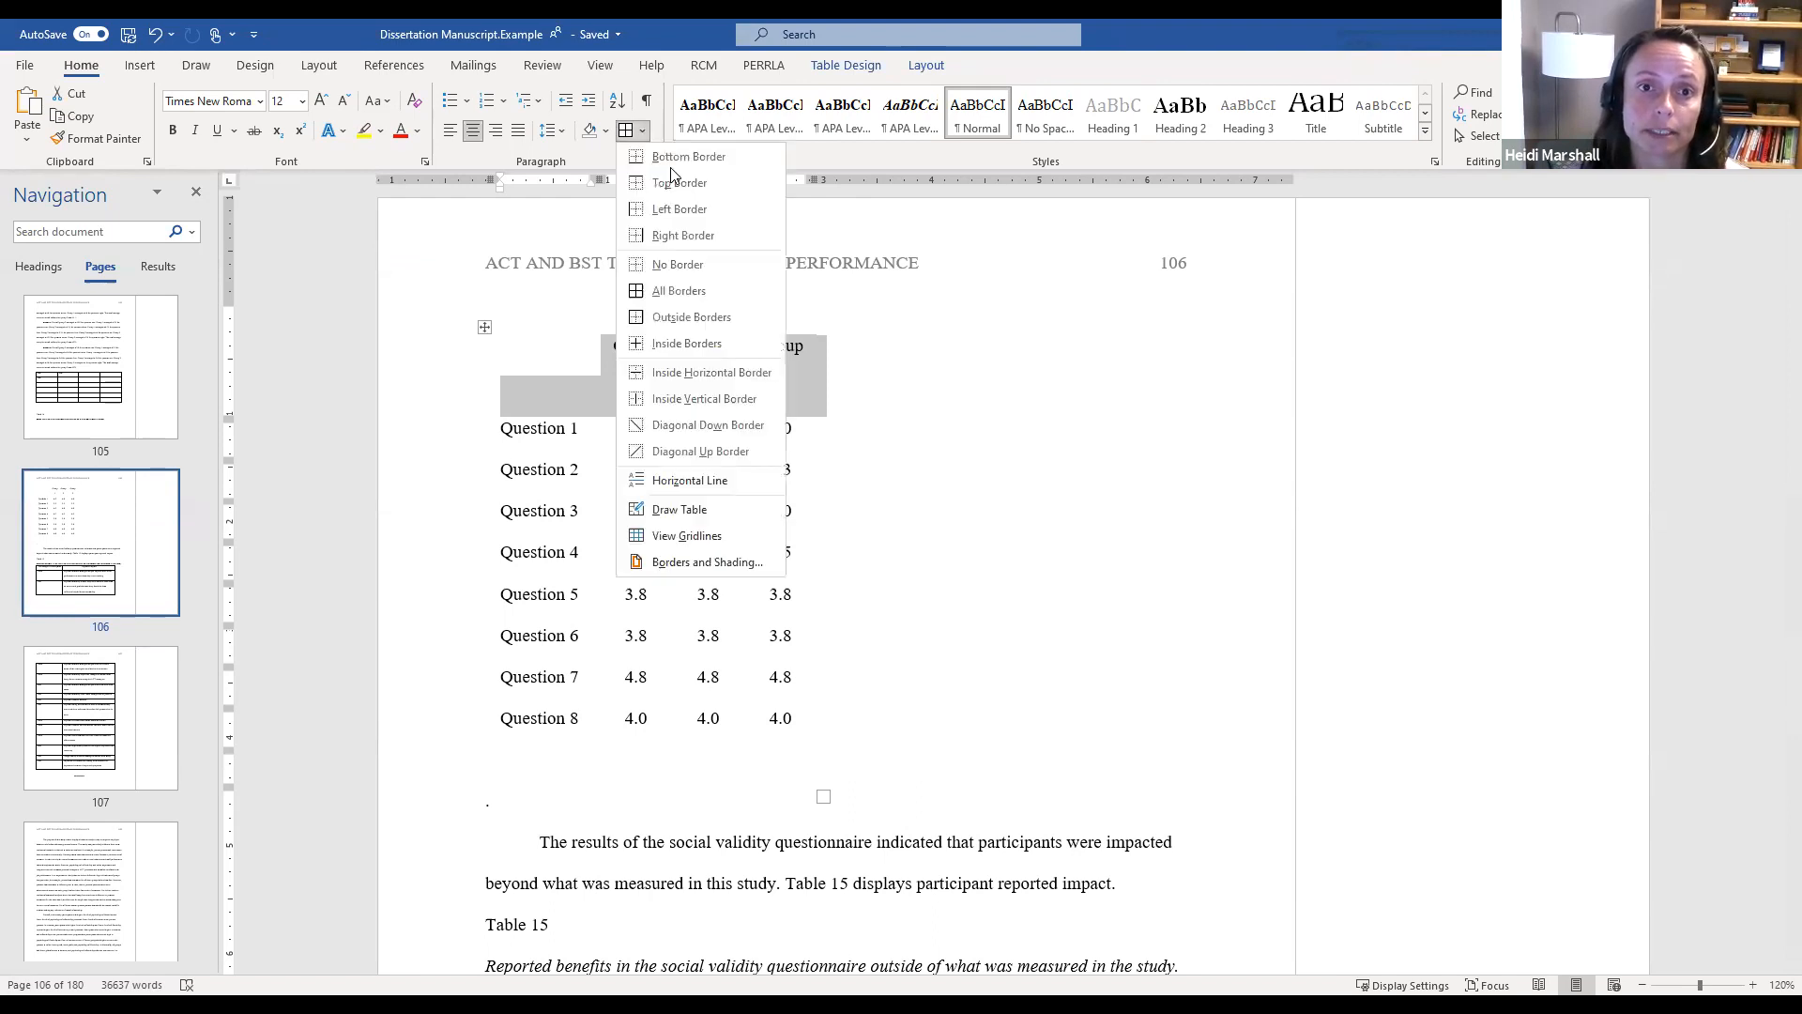
{"action": "left_click", "coordinate": [672, 186]}
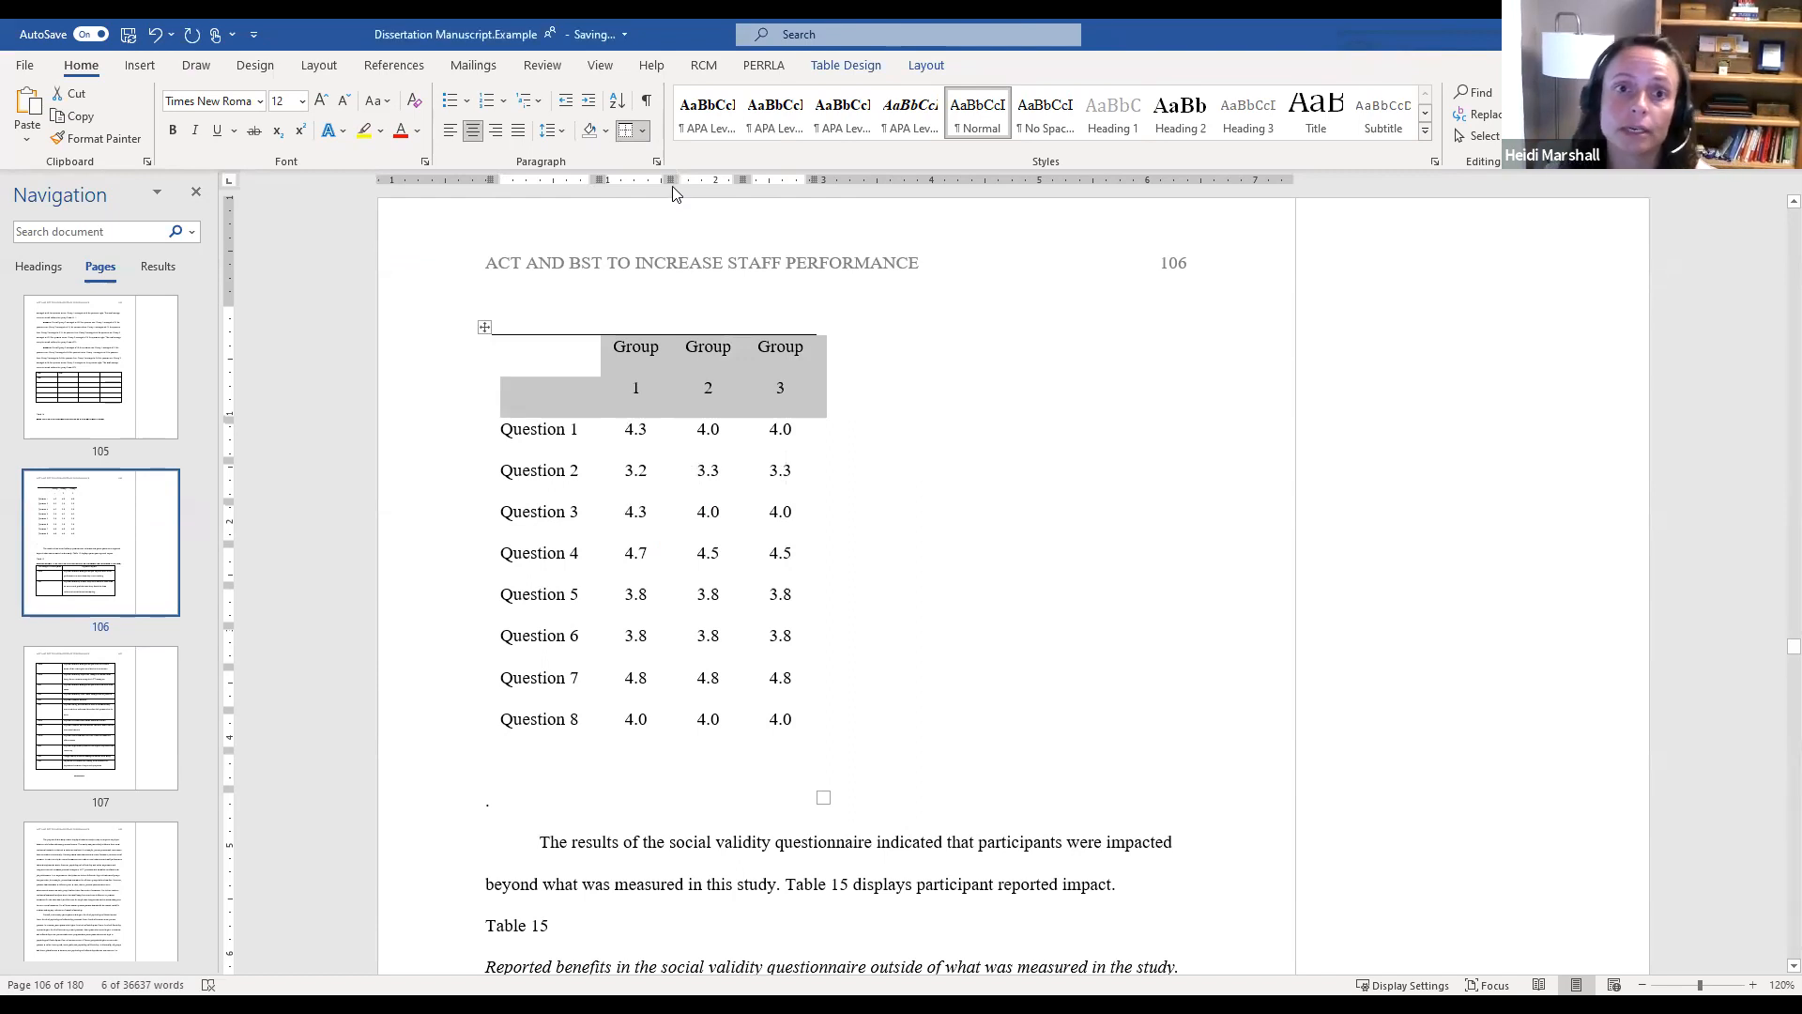
{"action": "left_click", "coordinate": [646, 132]}
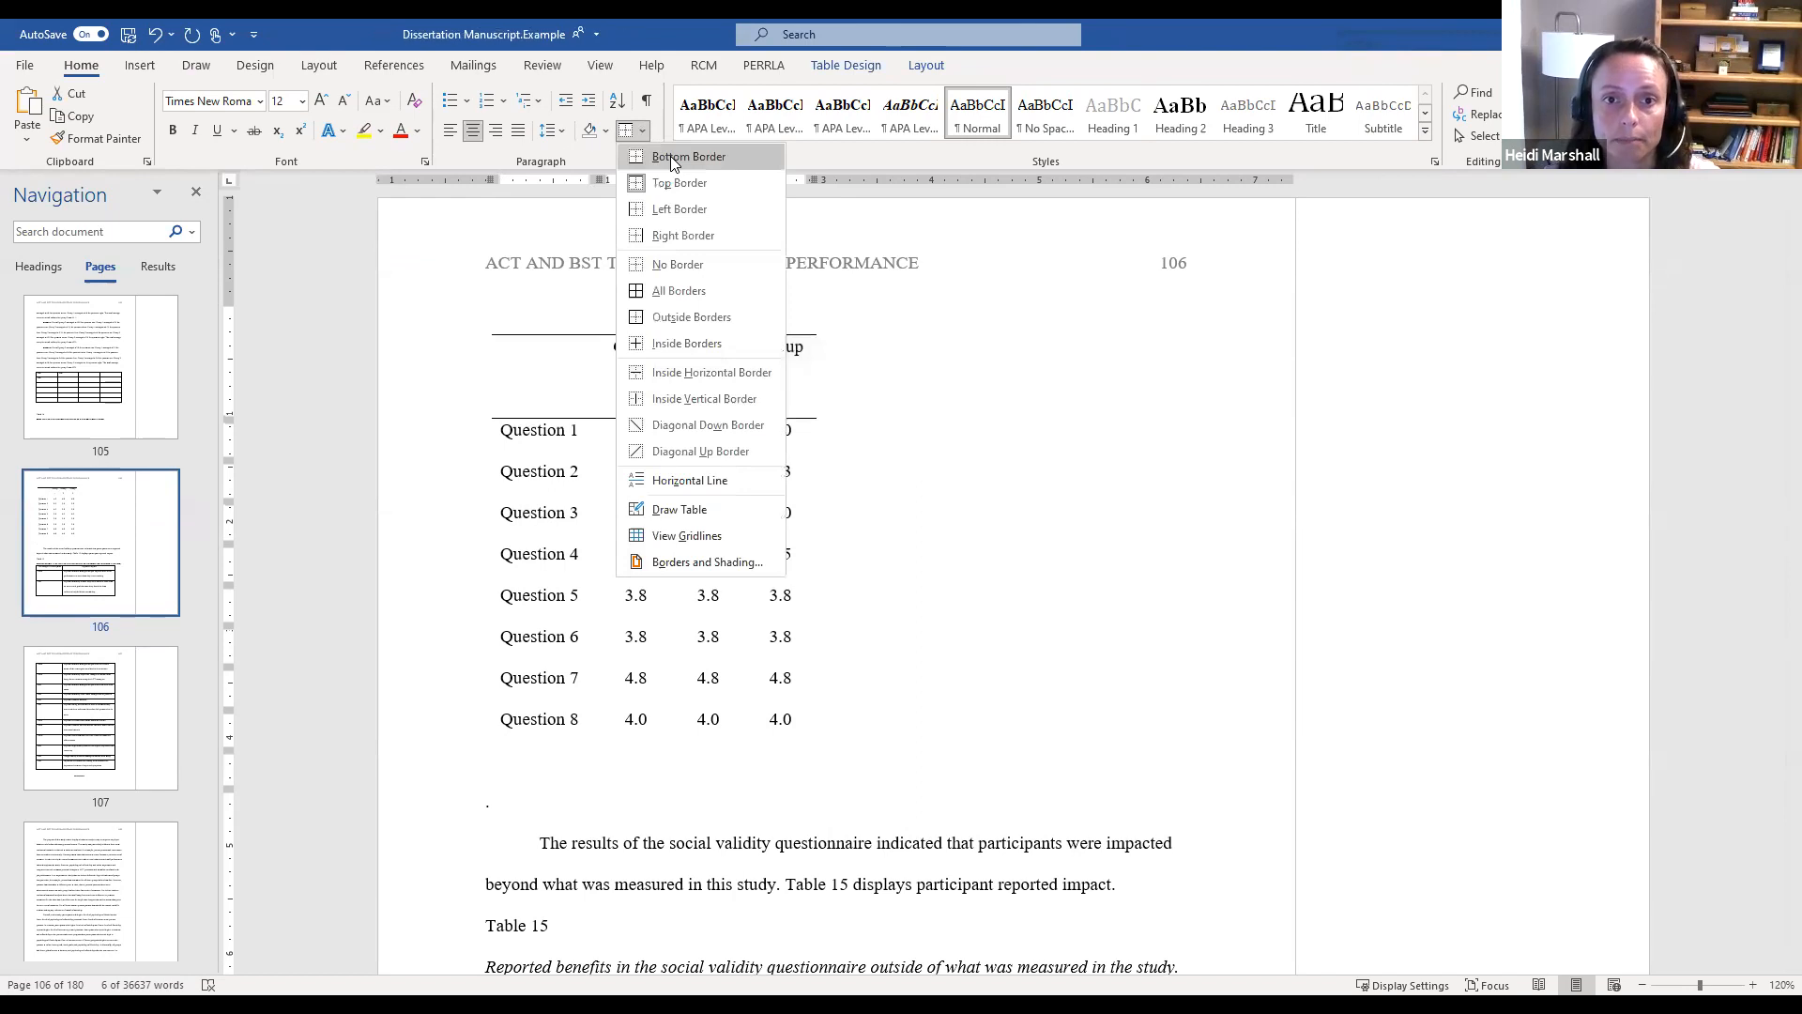
{"action": "left_click", "coordinate": [670, 156]}
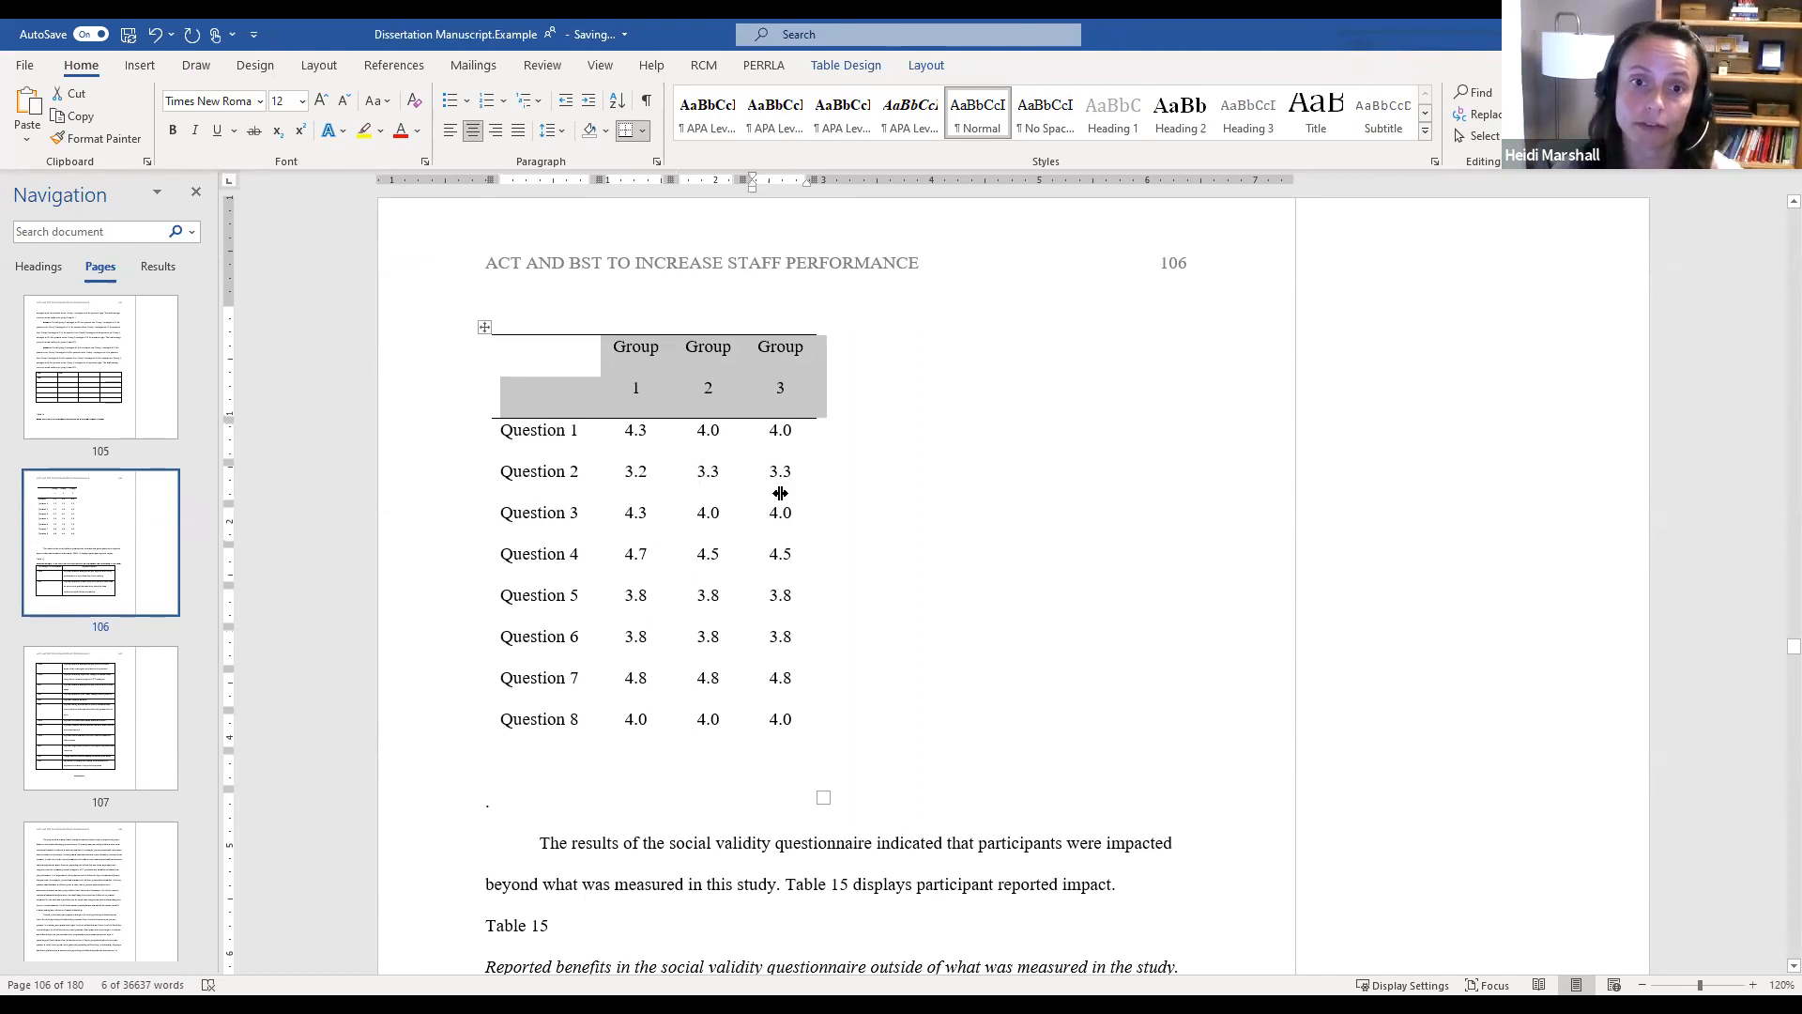
Add a bottom border beneath the Question 8 row of the scores table
{"action": "left_click", "coordinate": [831, 720]}
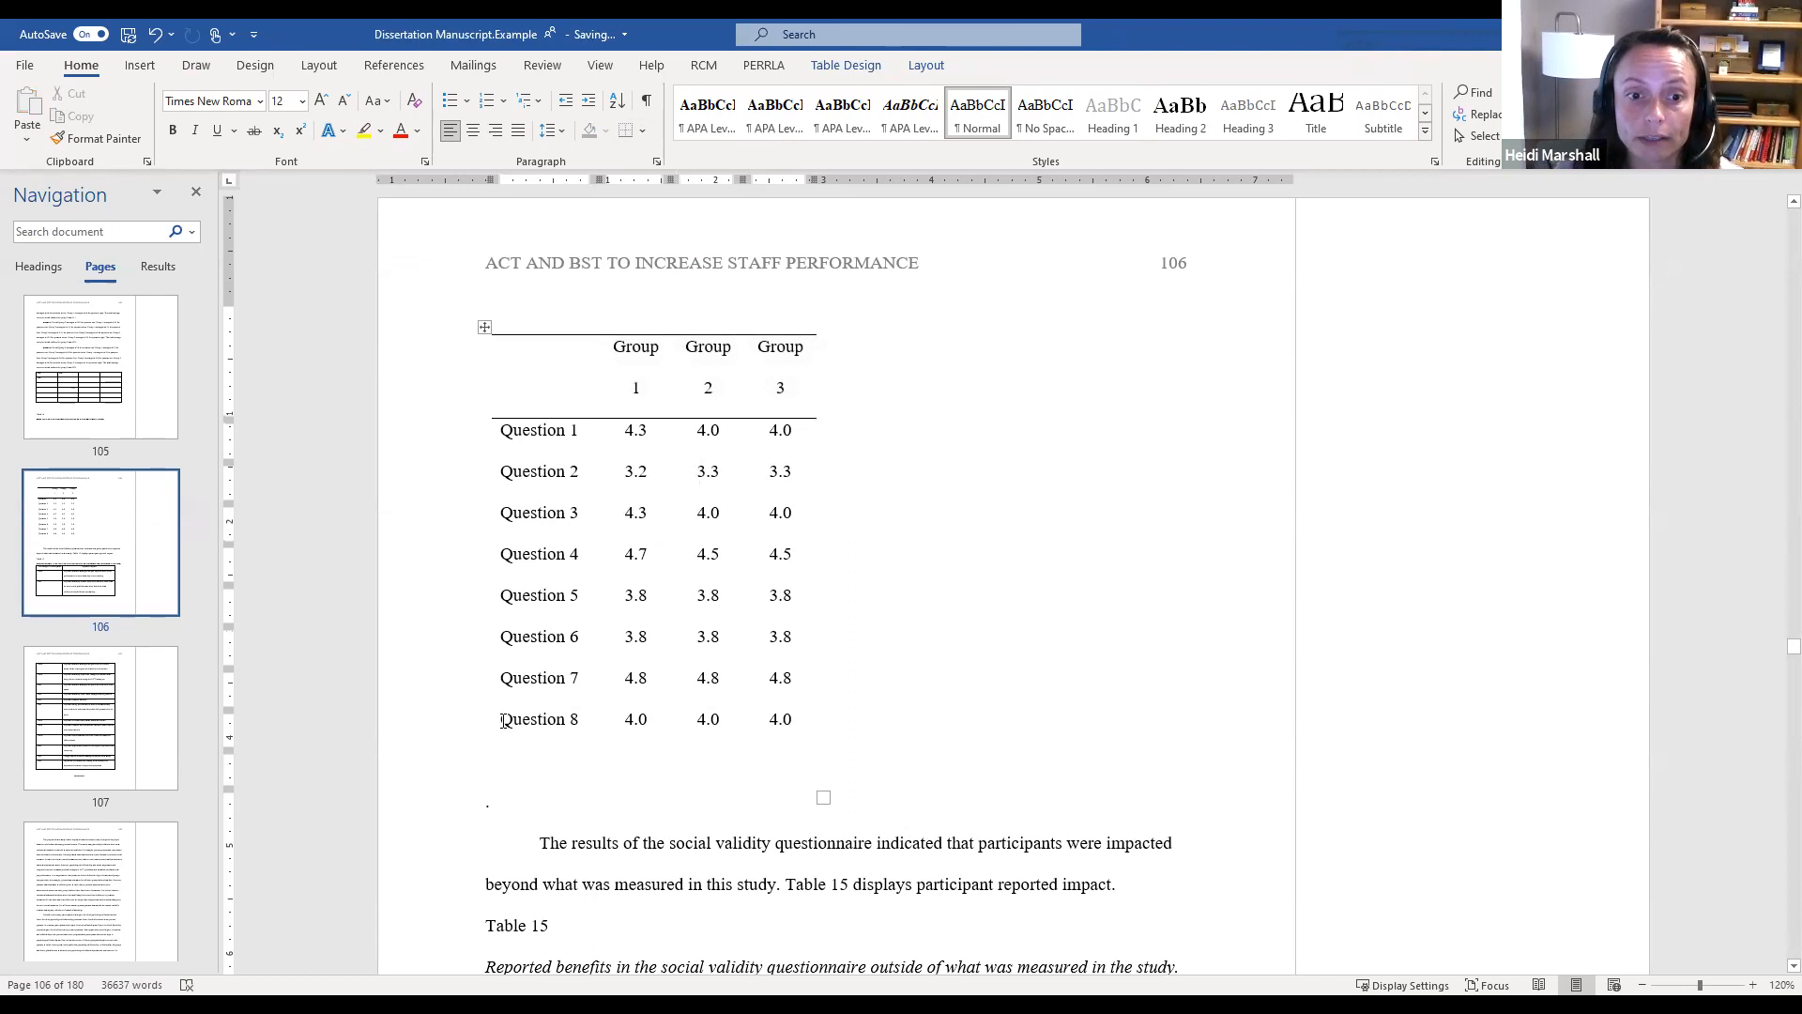
{"action": "left_click_drag", "start_coordinate": [504, 717], "coordinate": [821, 714]}
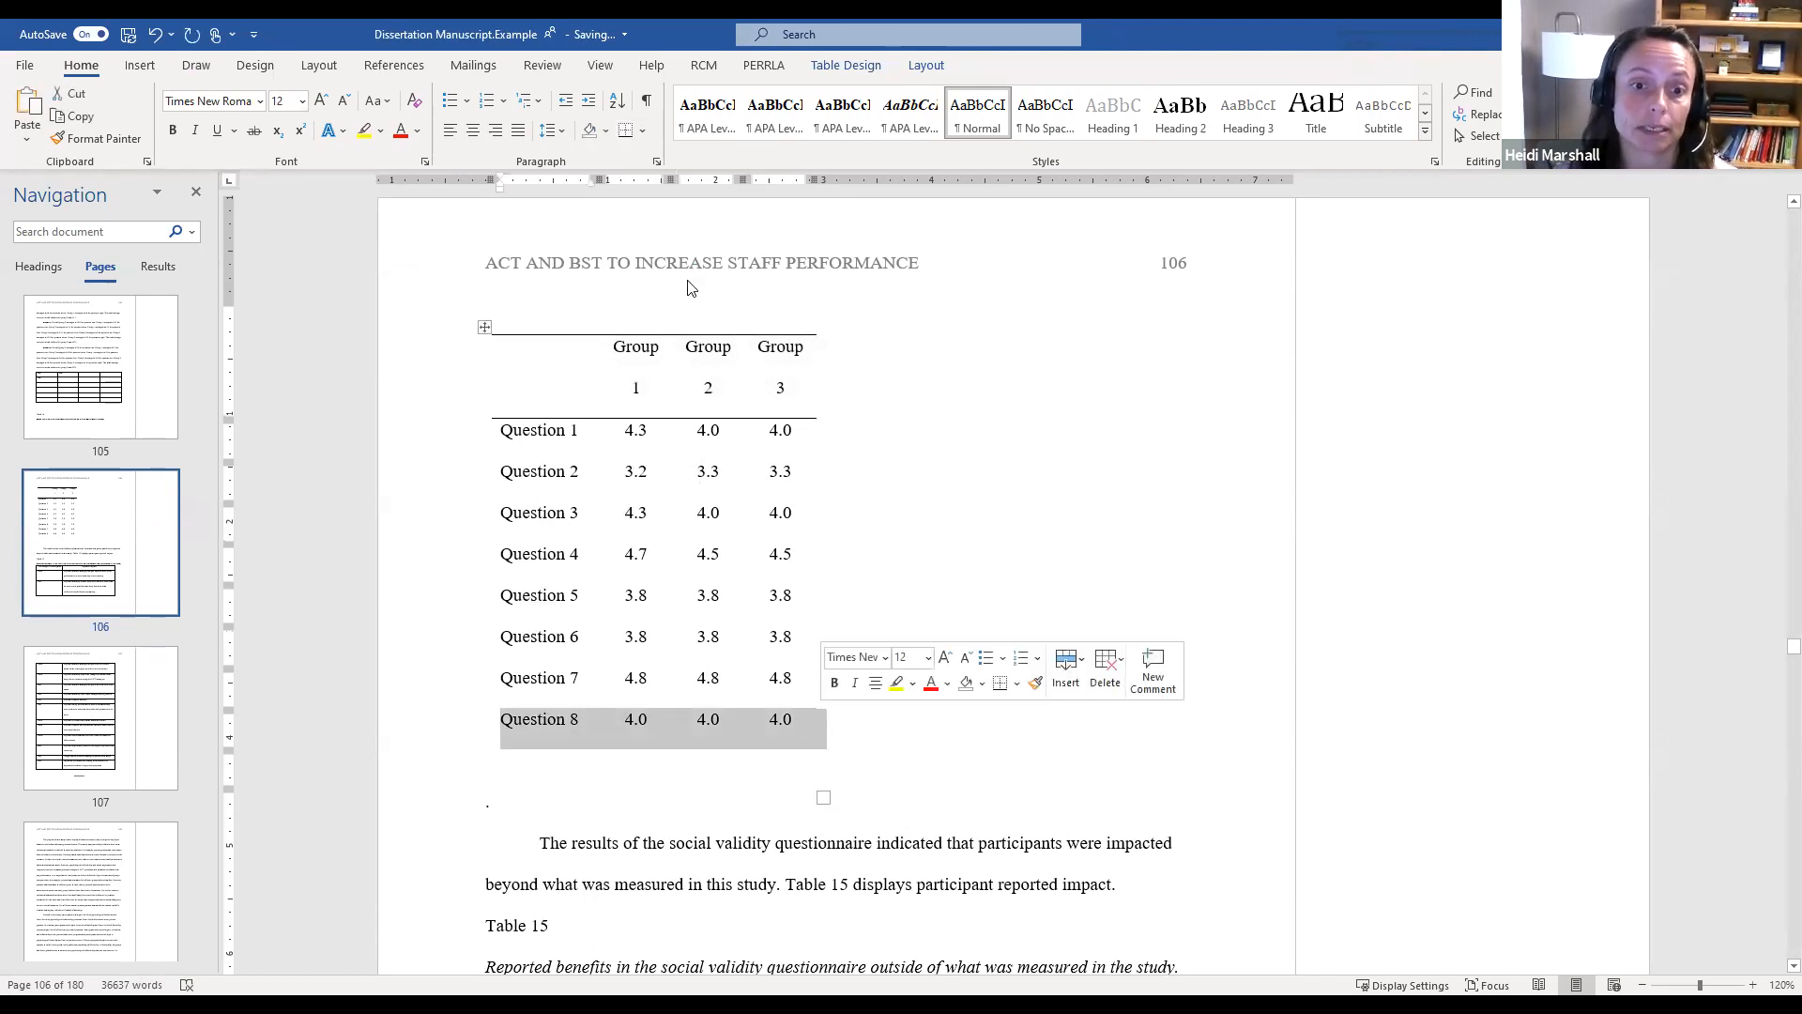
{"action": "left_click", "coordinate": [642, 137]}
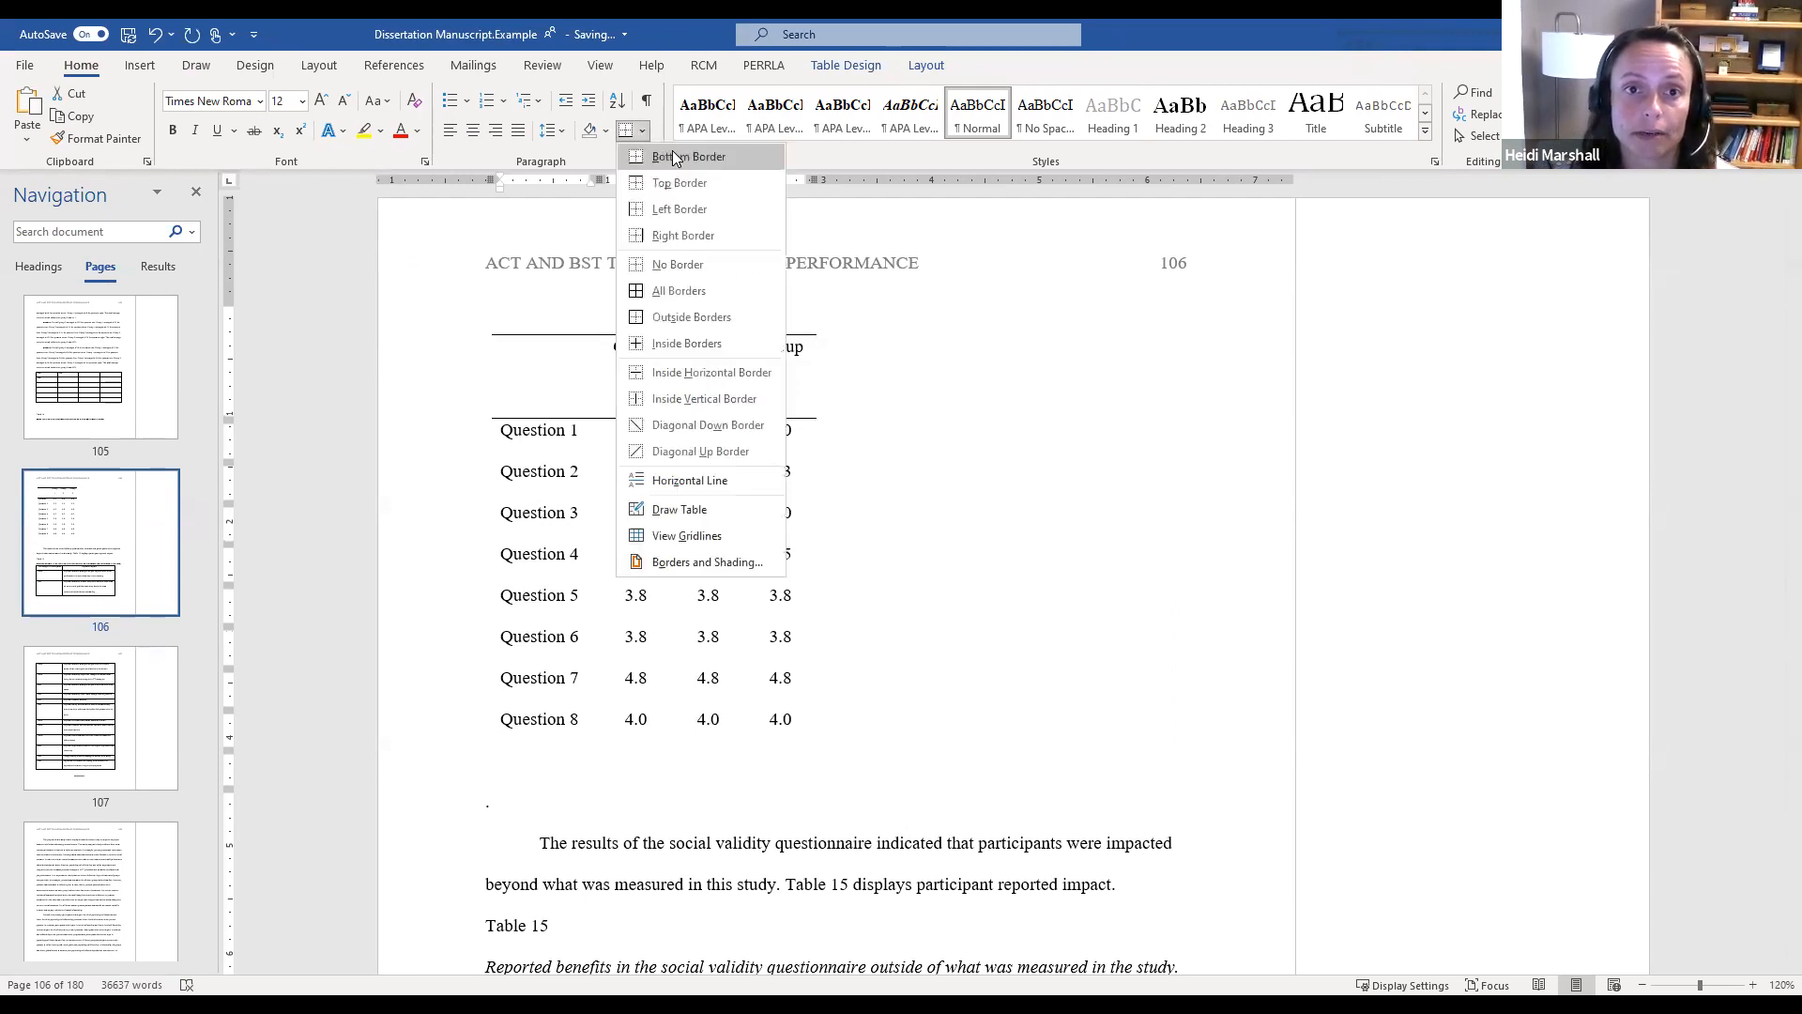
{"action": "left_click", "coordinate": [672, 150]}
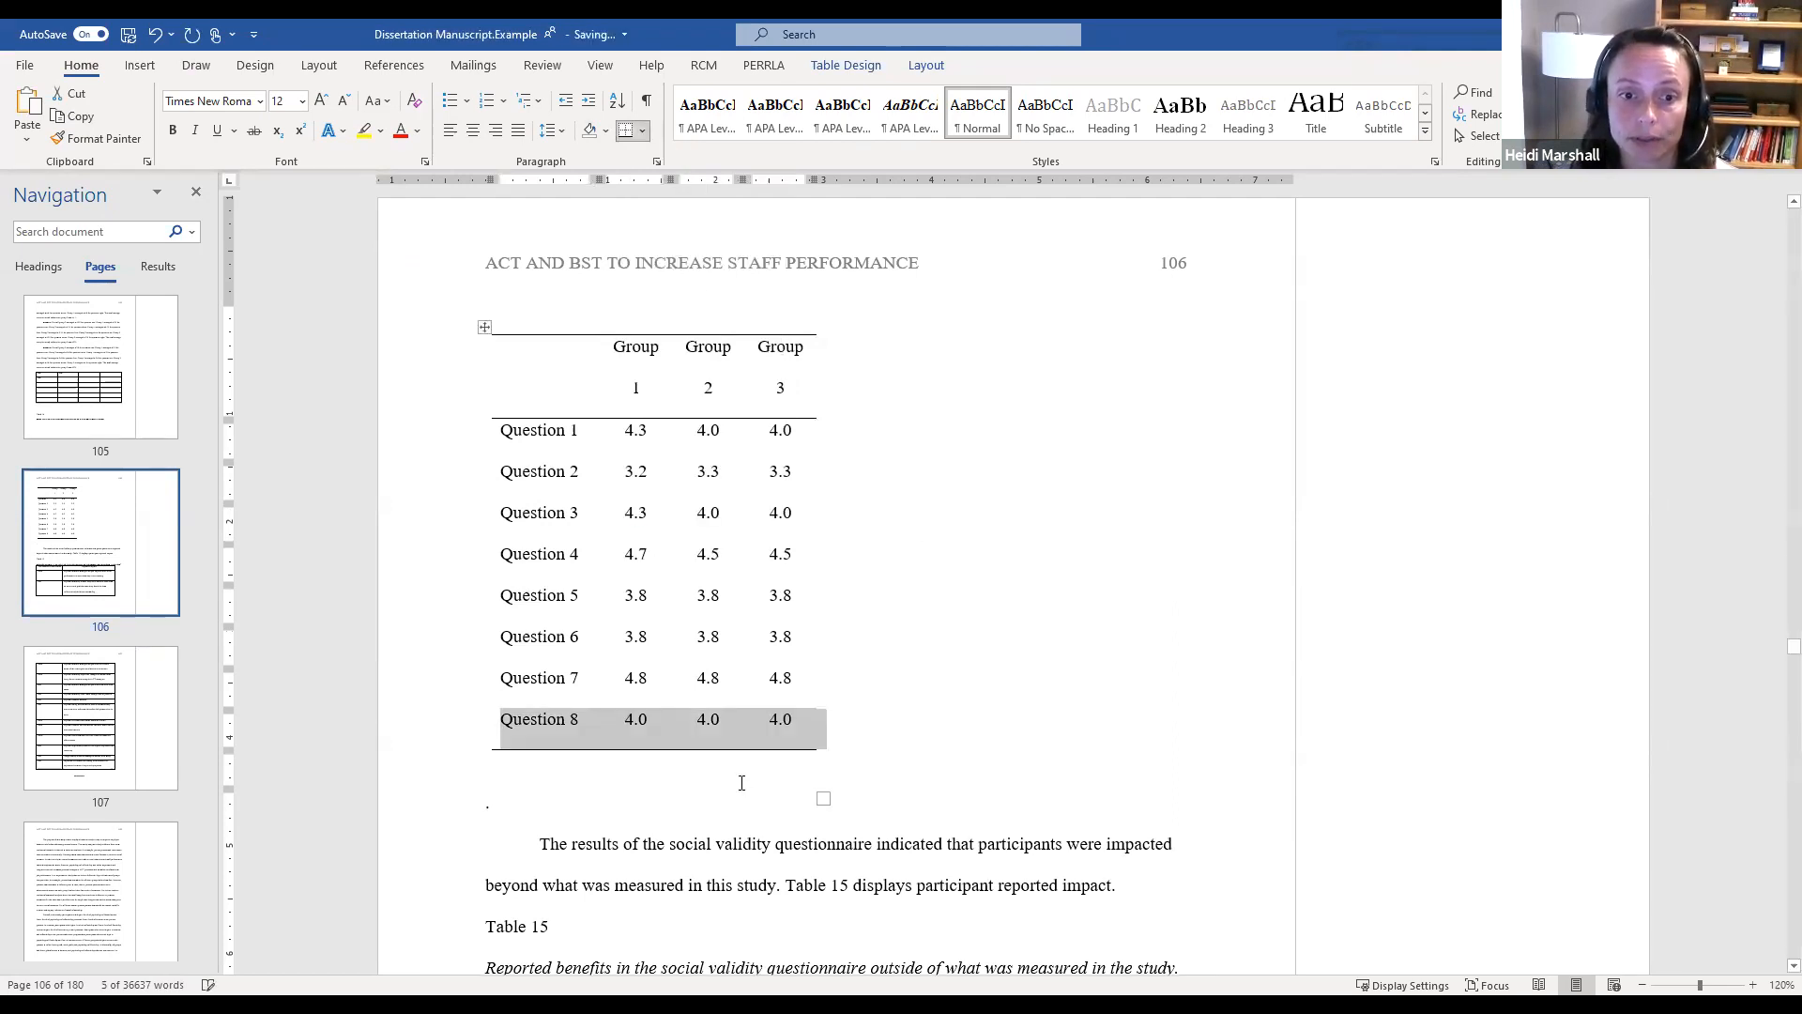
{"action": "left_click", "coordinate": [676, 779]}
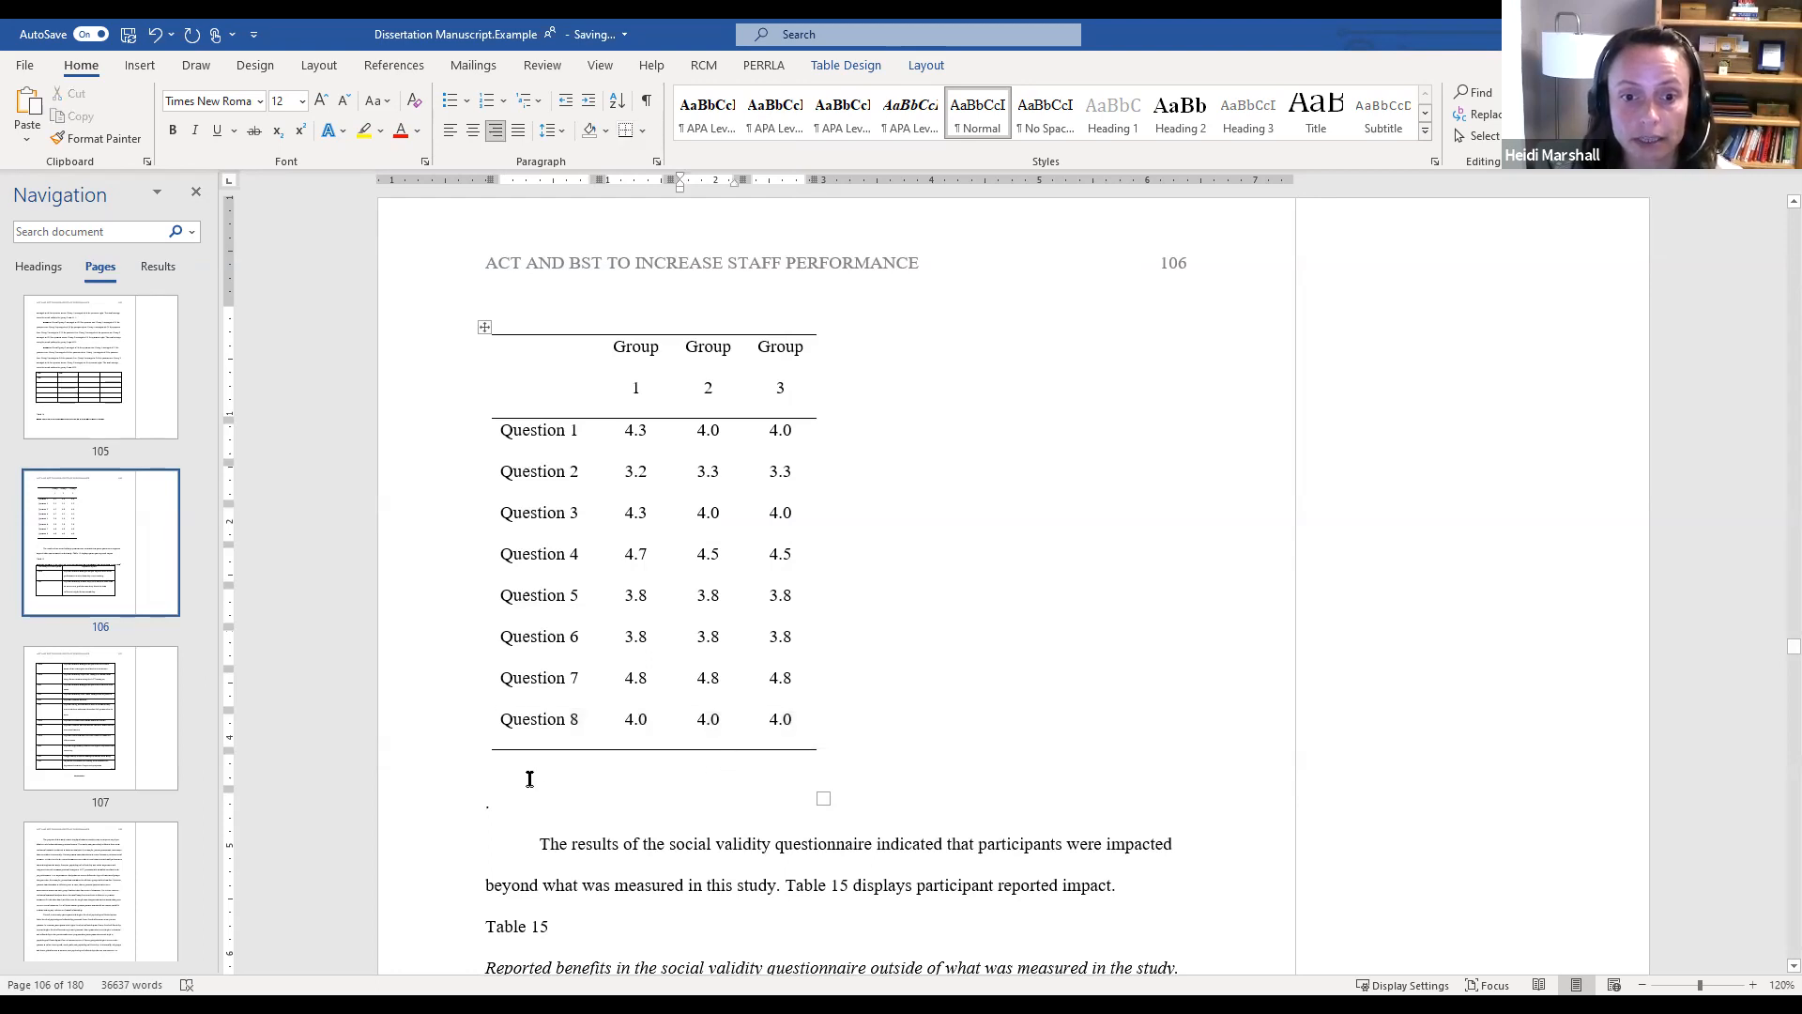
{"action": "left_click", "coordinate": [663, 763]}
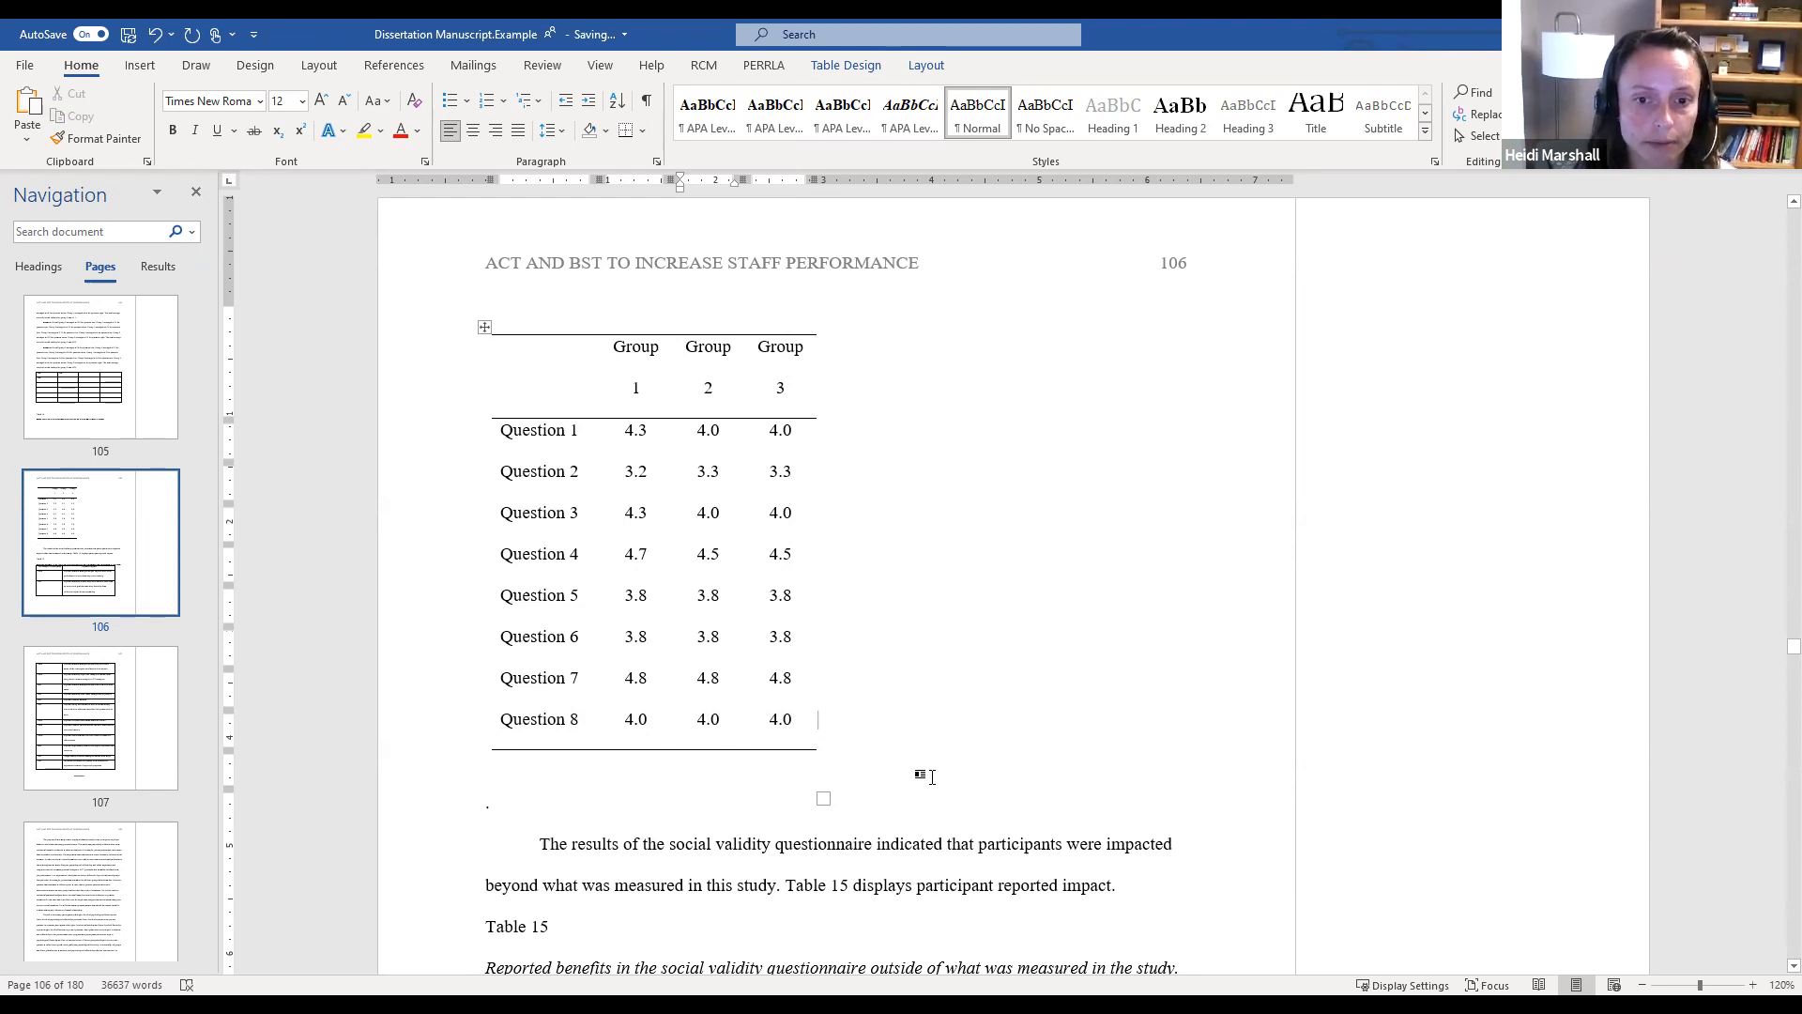
{"action": "left_click", "coordinate": [833, 752]}
{"action": "key", "text": "Return"}
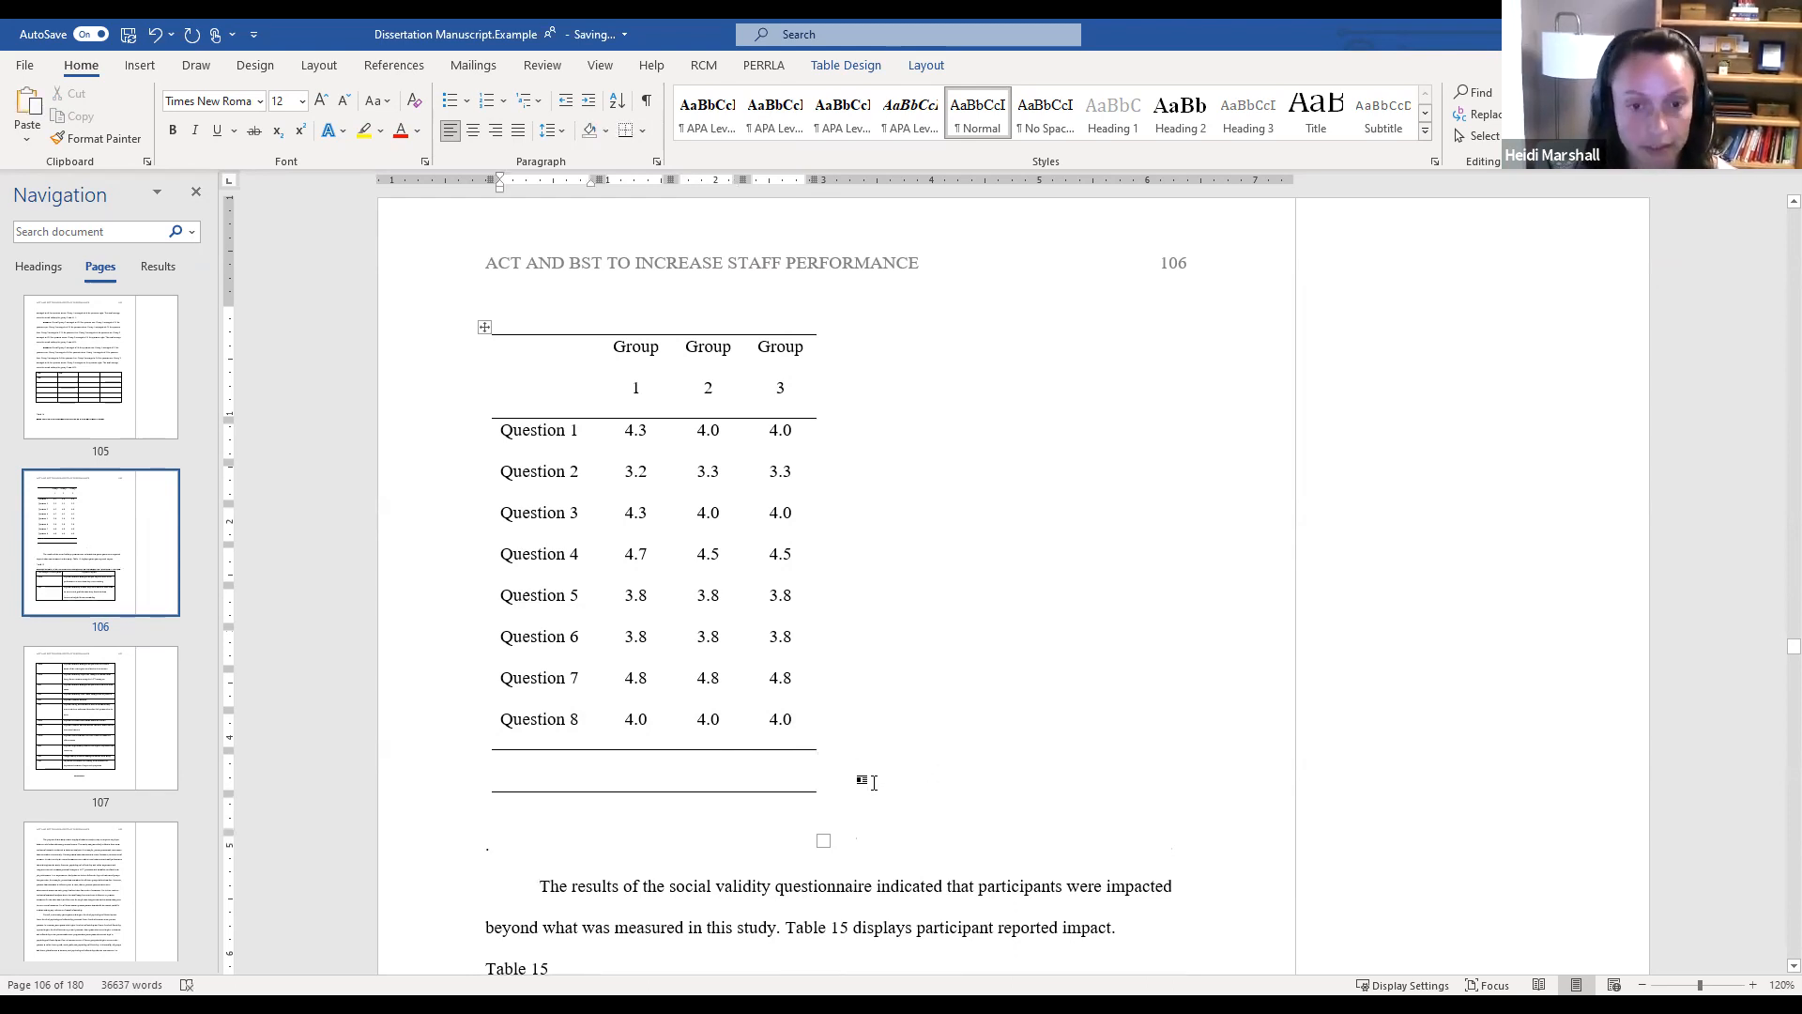
{"action": "key", "text": "ctrl+z"}
Add the line "Note. Note here." directly beneath the social validity scores table and italicize its first word, Note
{"action": "left_click", "coordinate": [520, 796]}
{"action": "type", "text": "Note."}
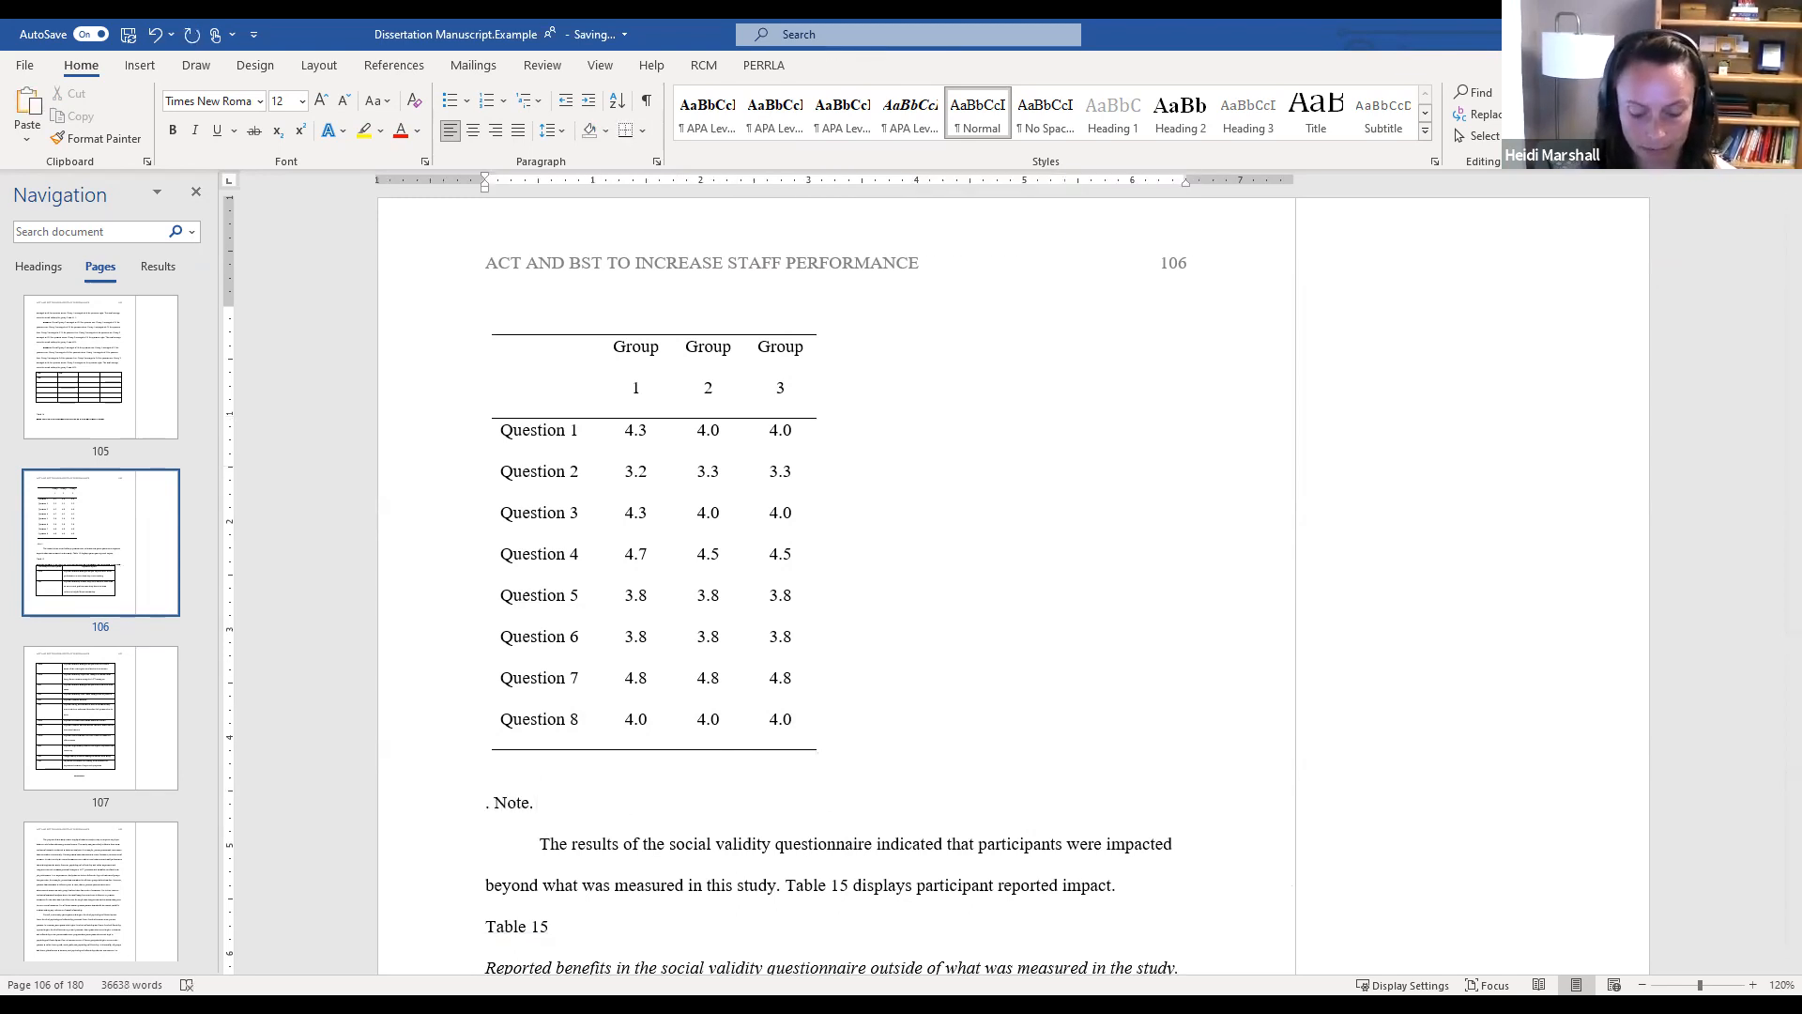
{"action": "type", "text": " Note here."}
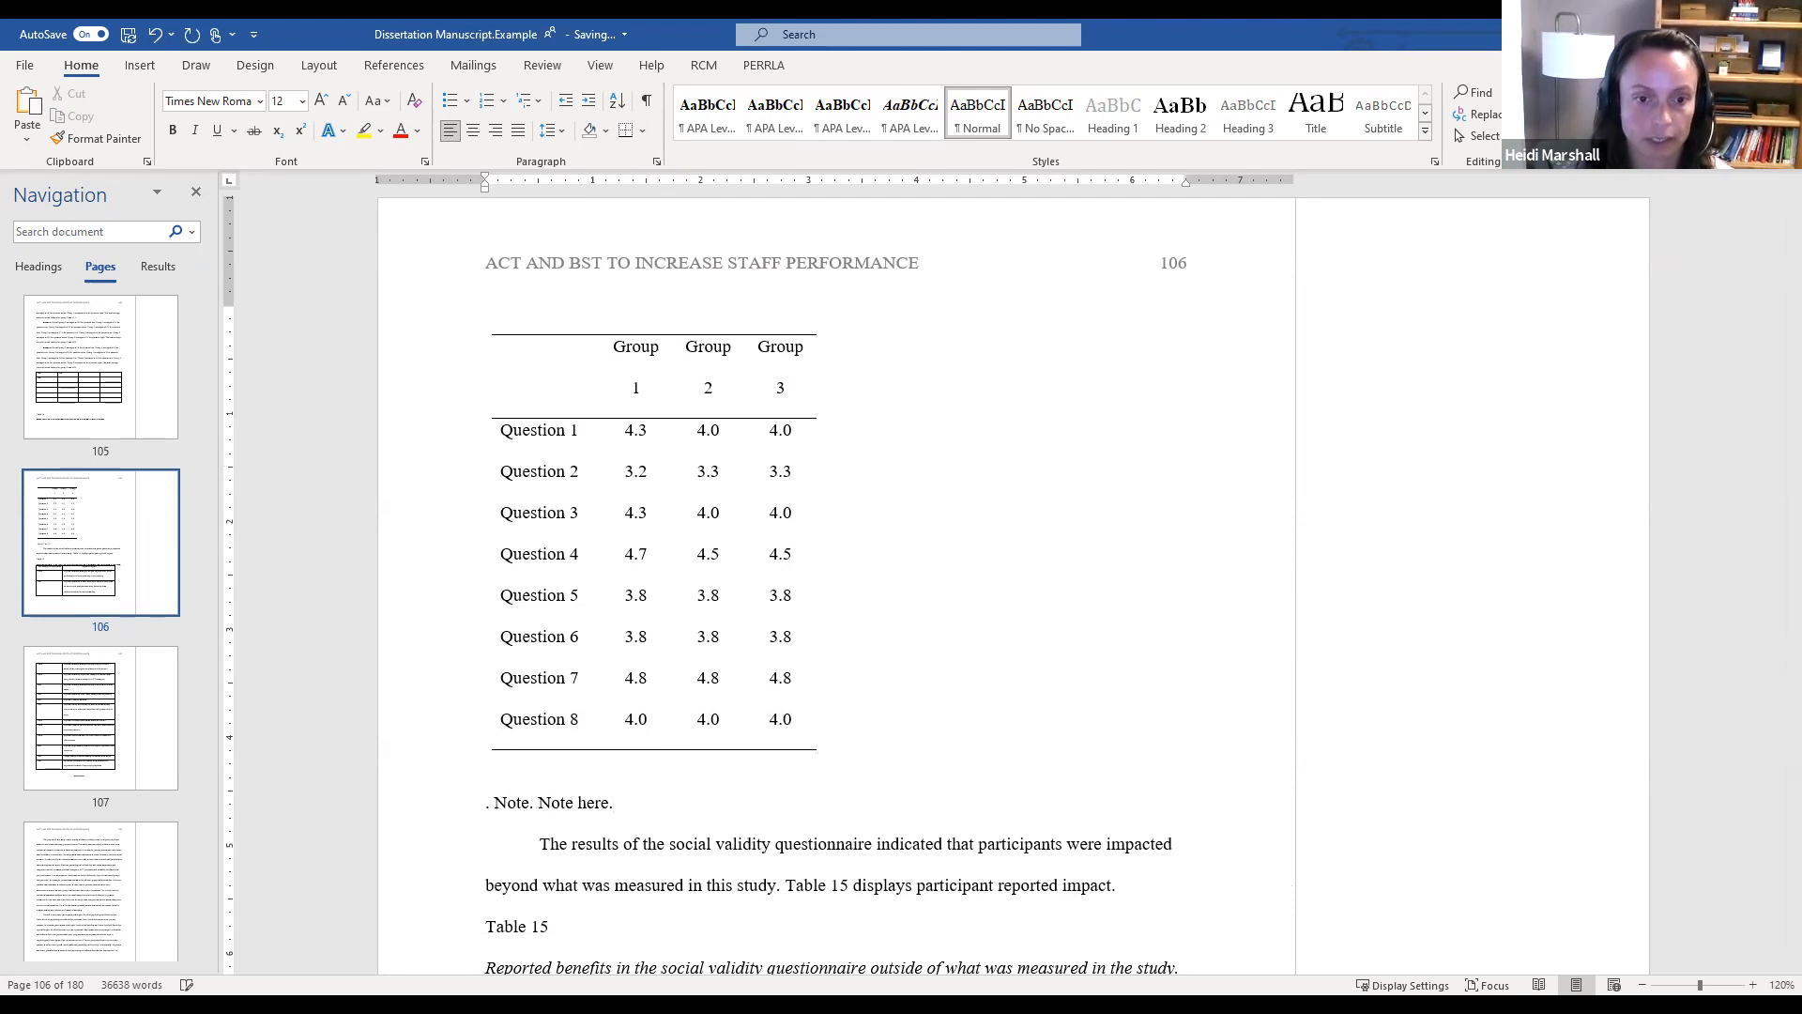
{"action": "double_click", "coordinate": [514, 805]}
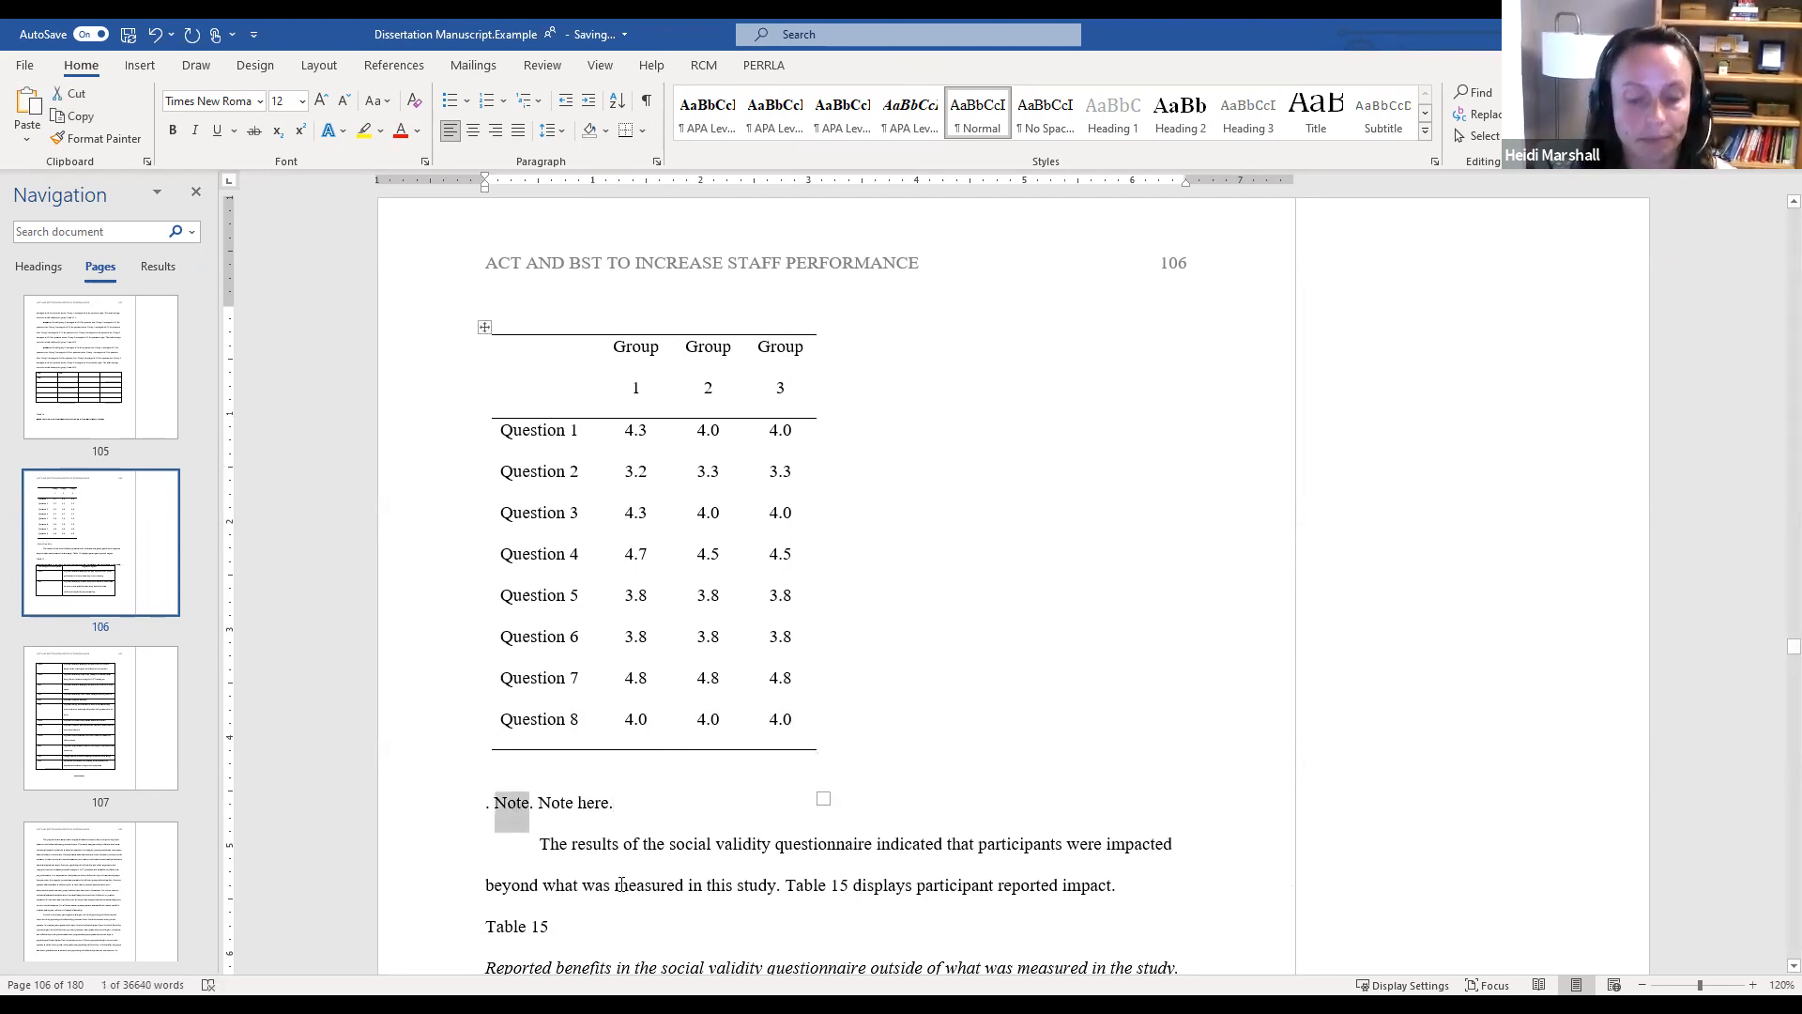
{"action": "key", "text": "ctrl+i"}
{"action": "left_click", "coordinate": [791, 475]}
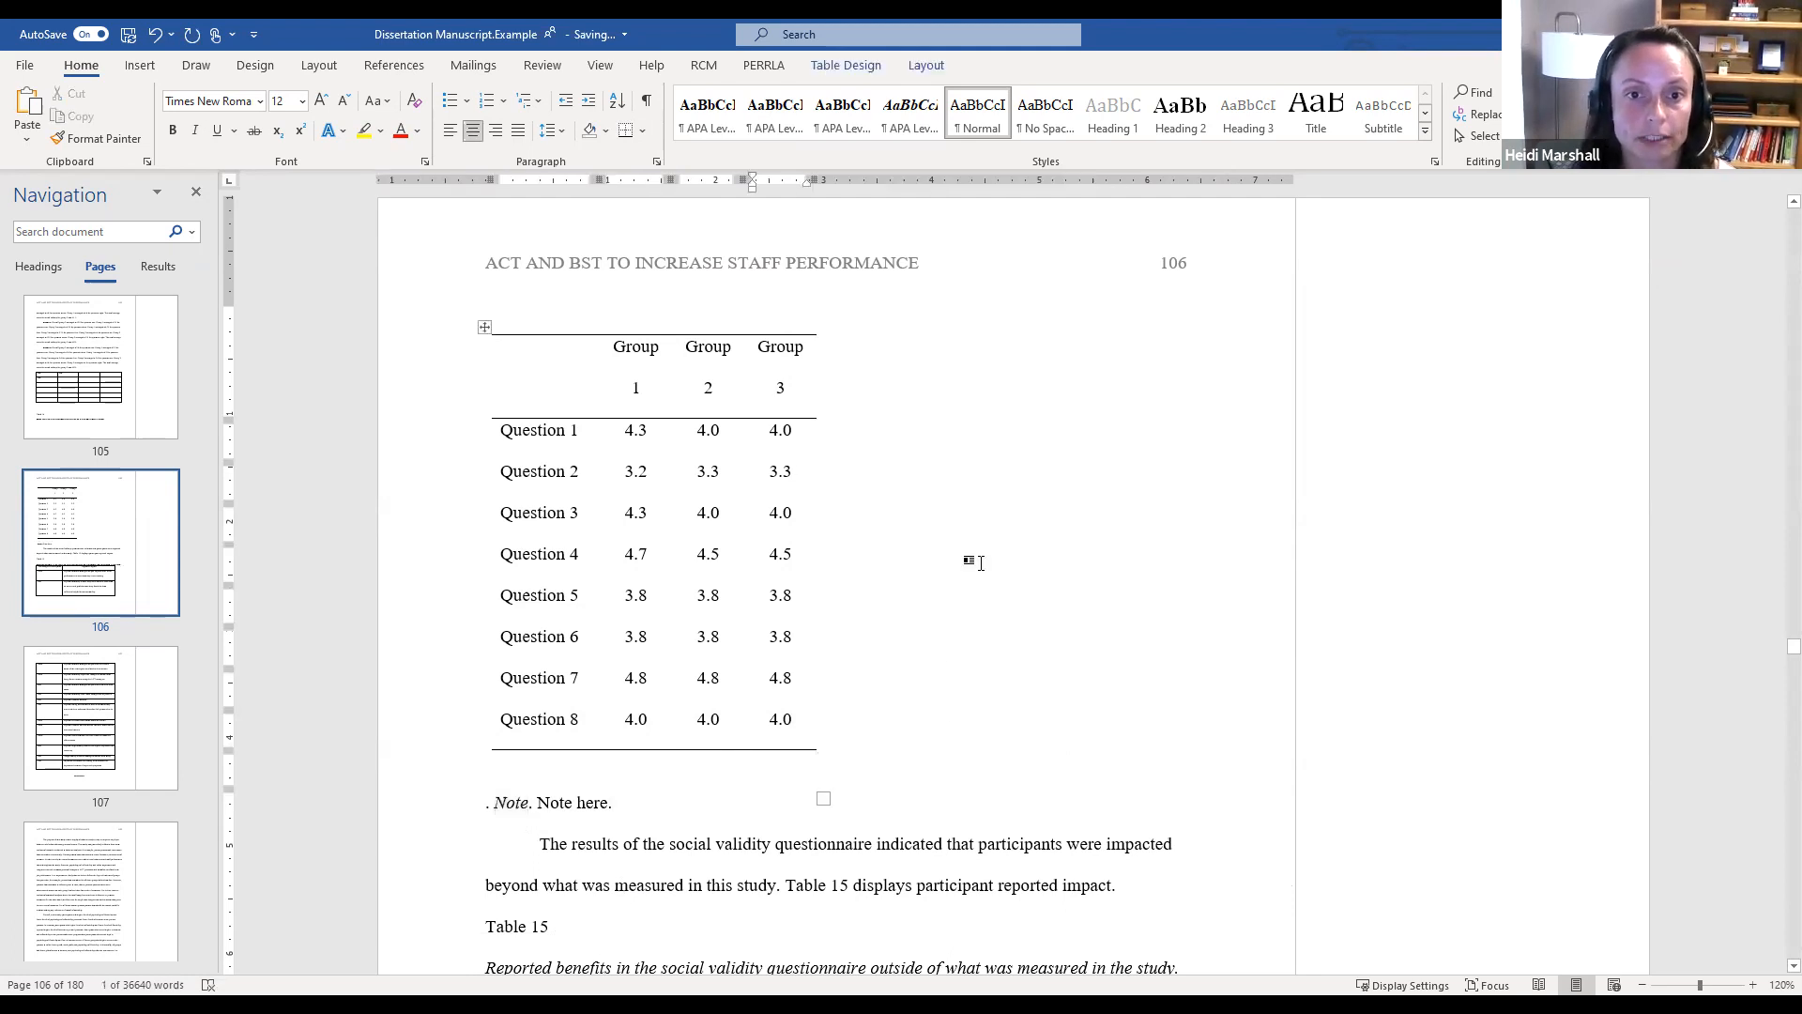
Set the line spacing of the entire social validity scores table to 1.15
{"action": "scroll", "coordinate": [971, 559], "scroll_direction": "up", "scroll_amount": 2}
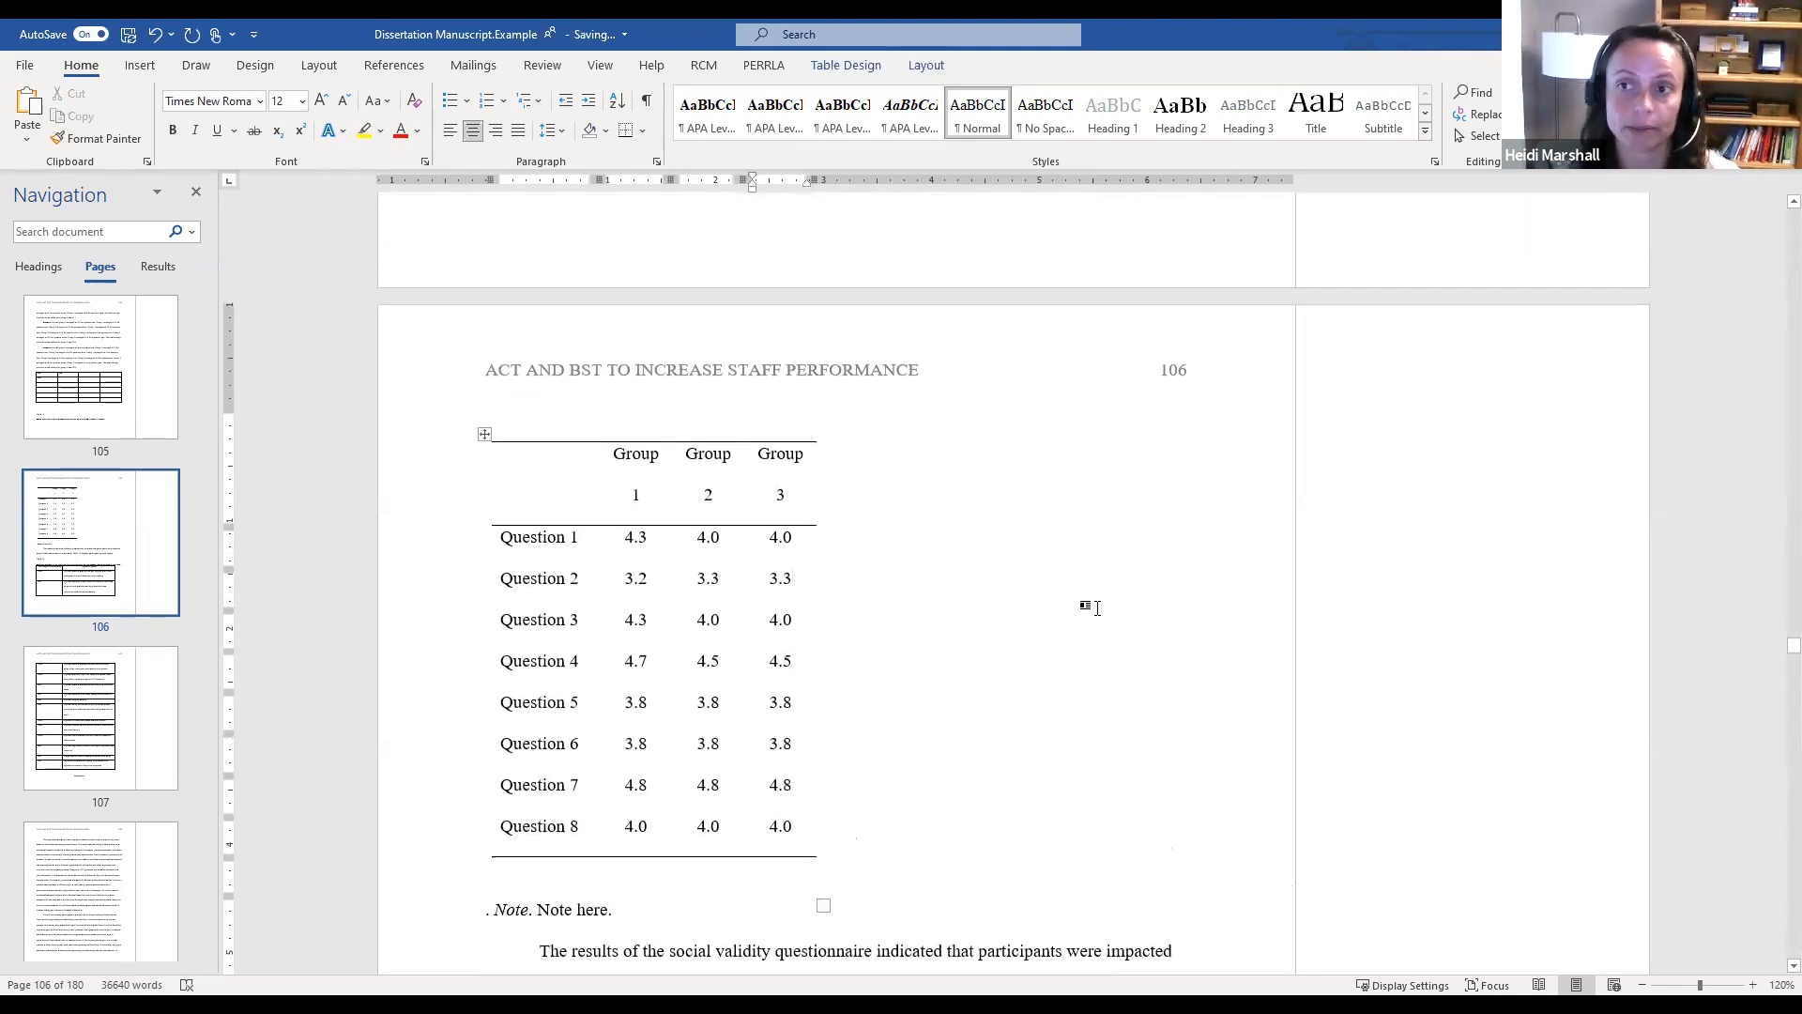
{"action": "left_click", "coordinate": [487, 430]}
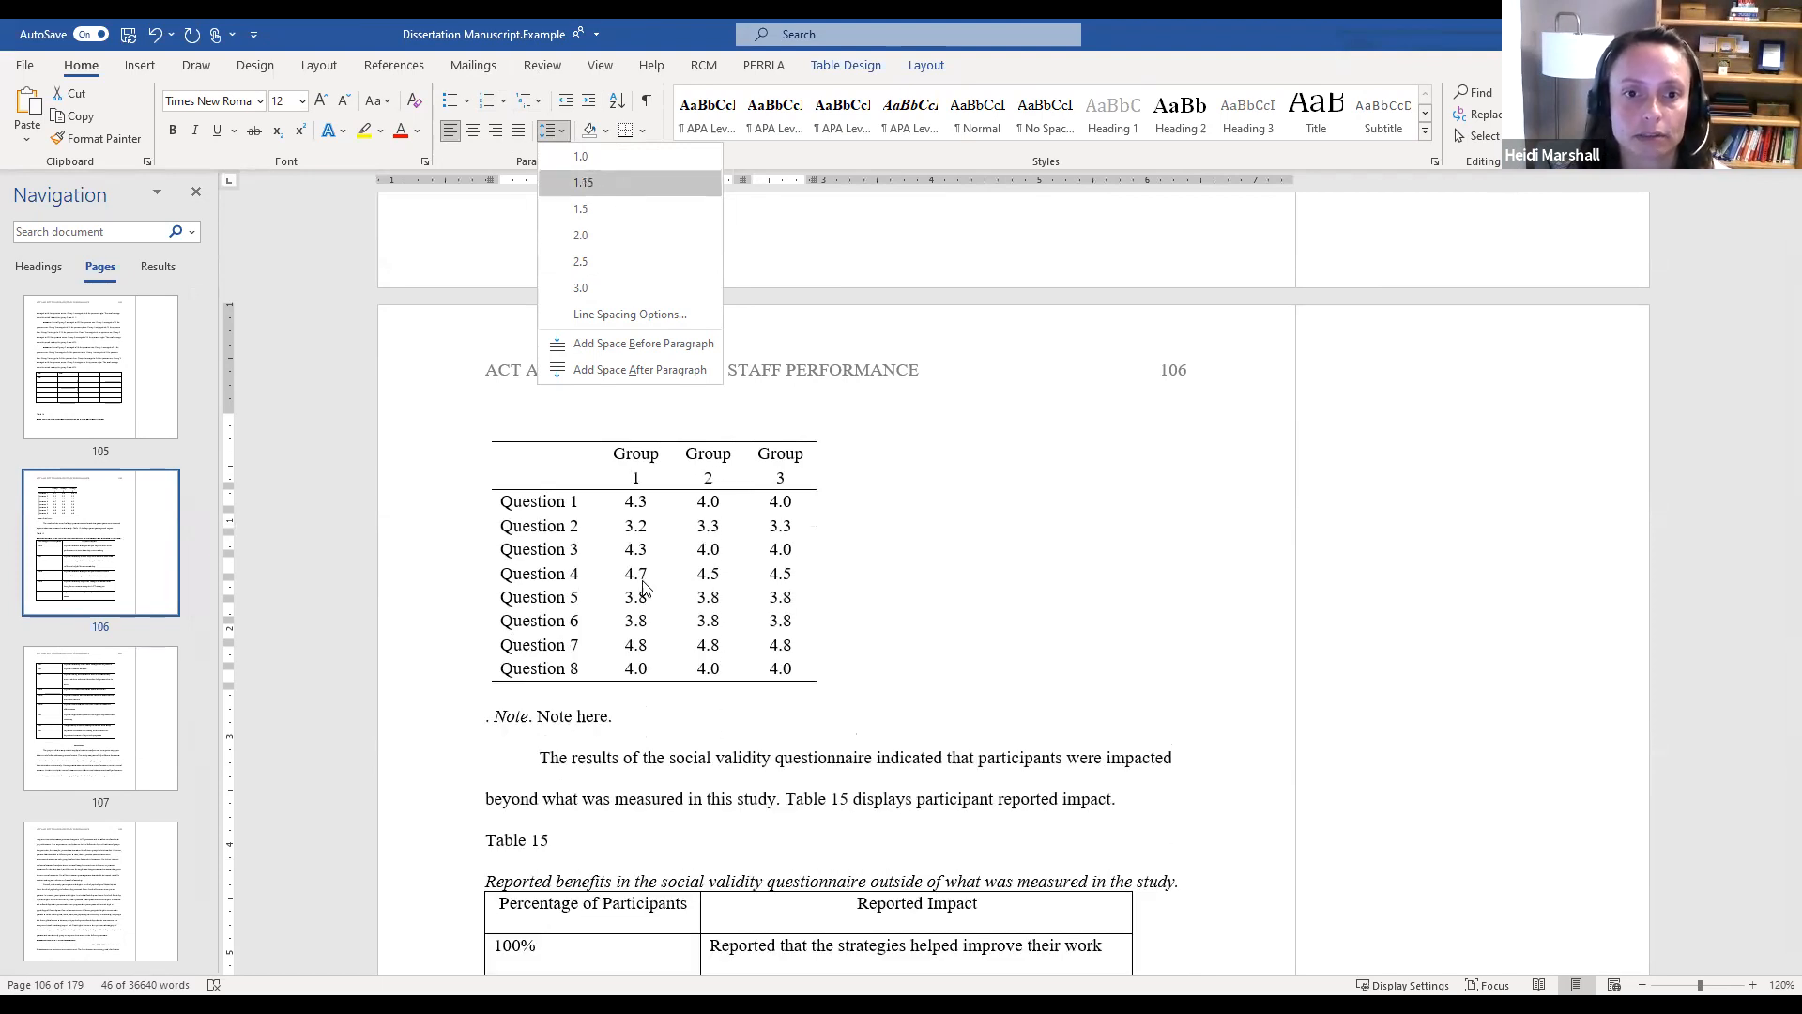
{"action": "left_click", "coordinate": [616, 188]}
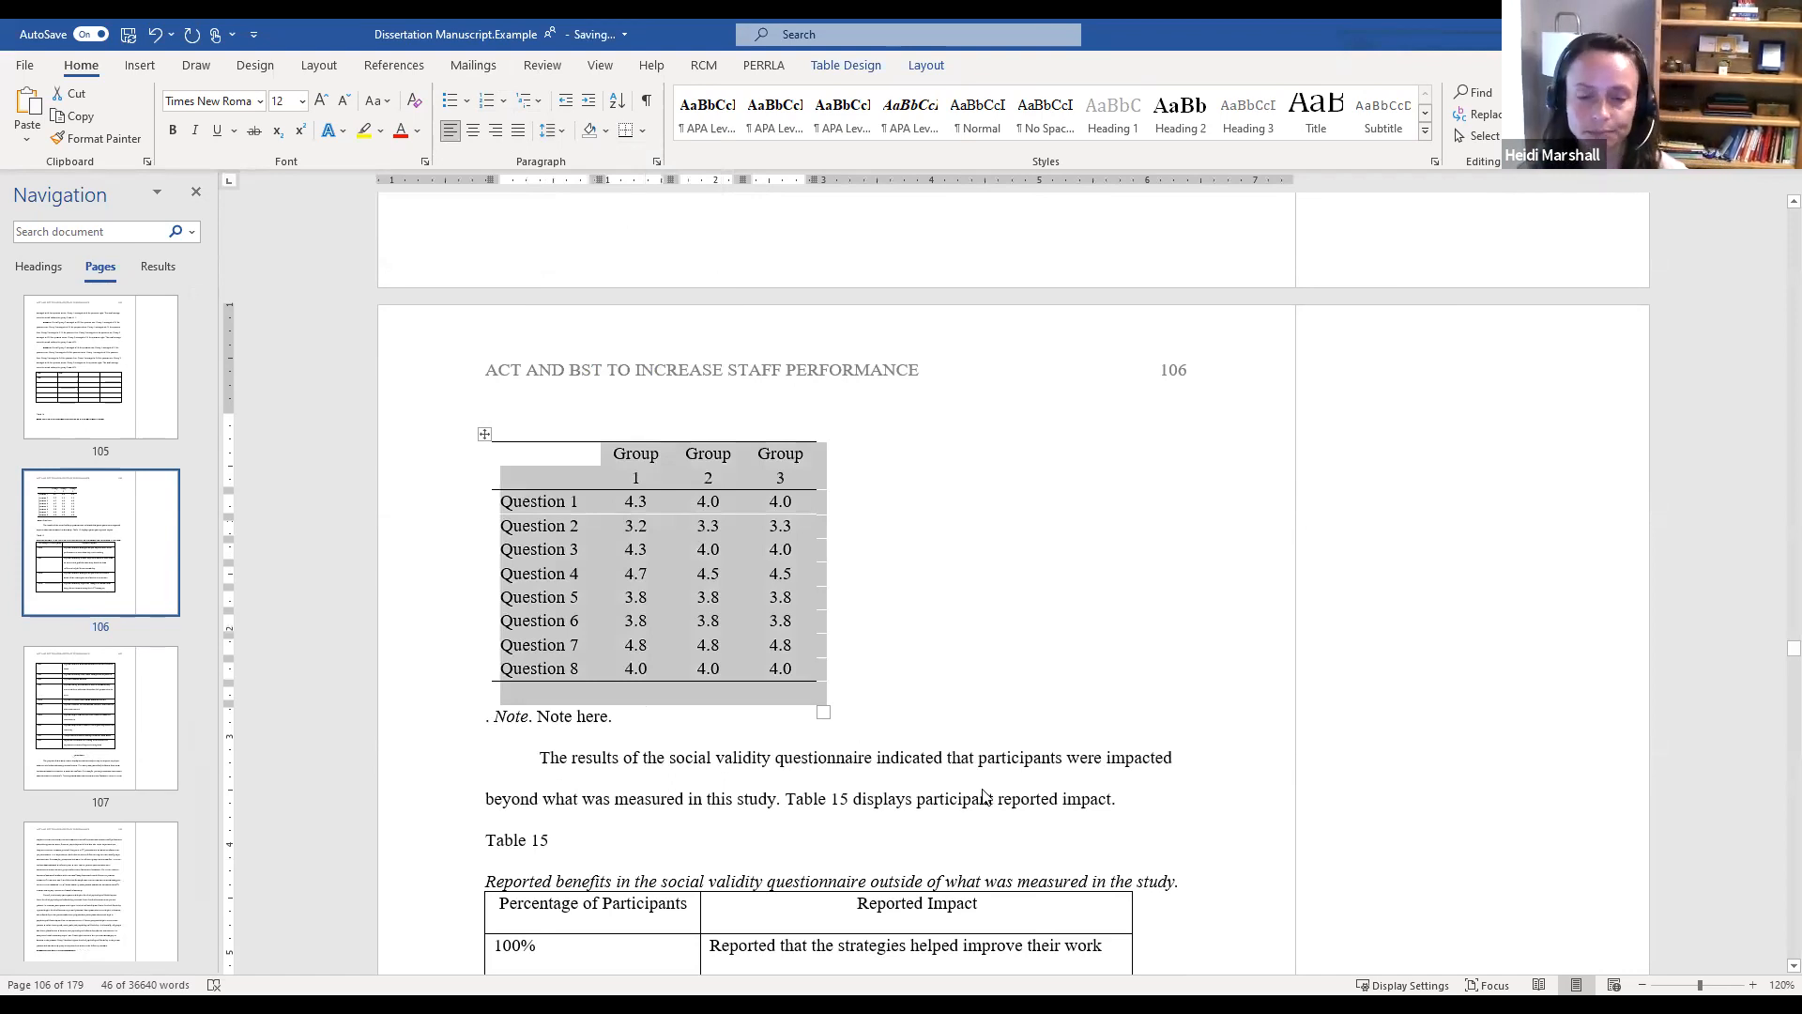
{"action": "left_click", "coordinate": [646, 746]}
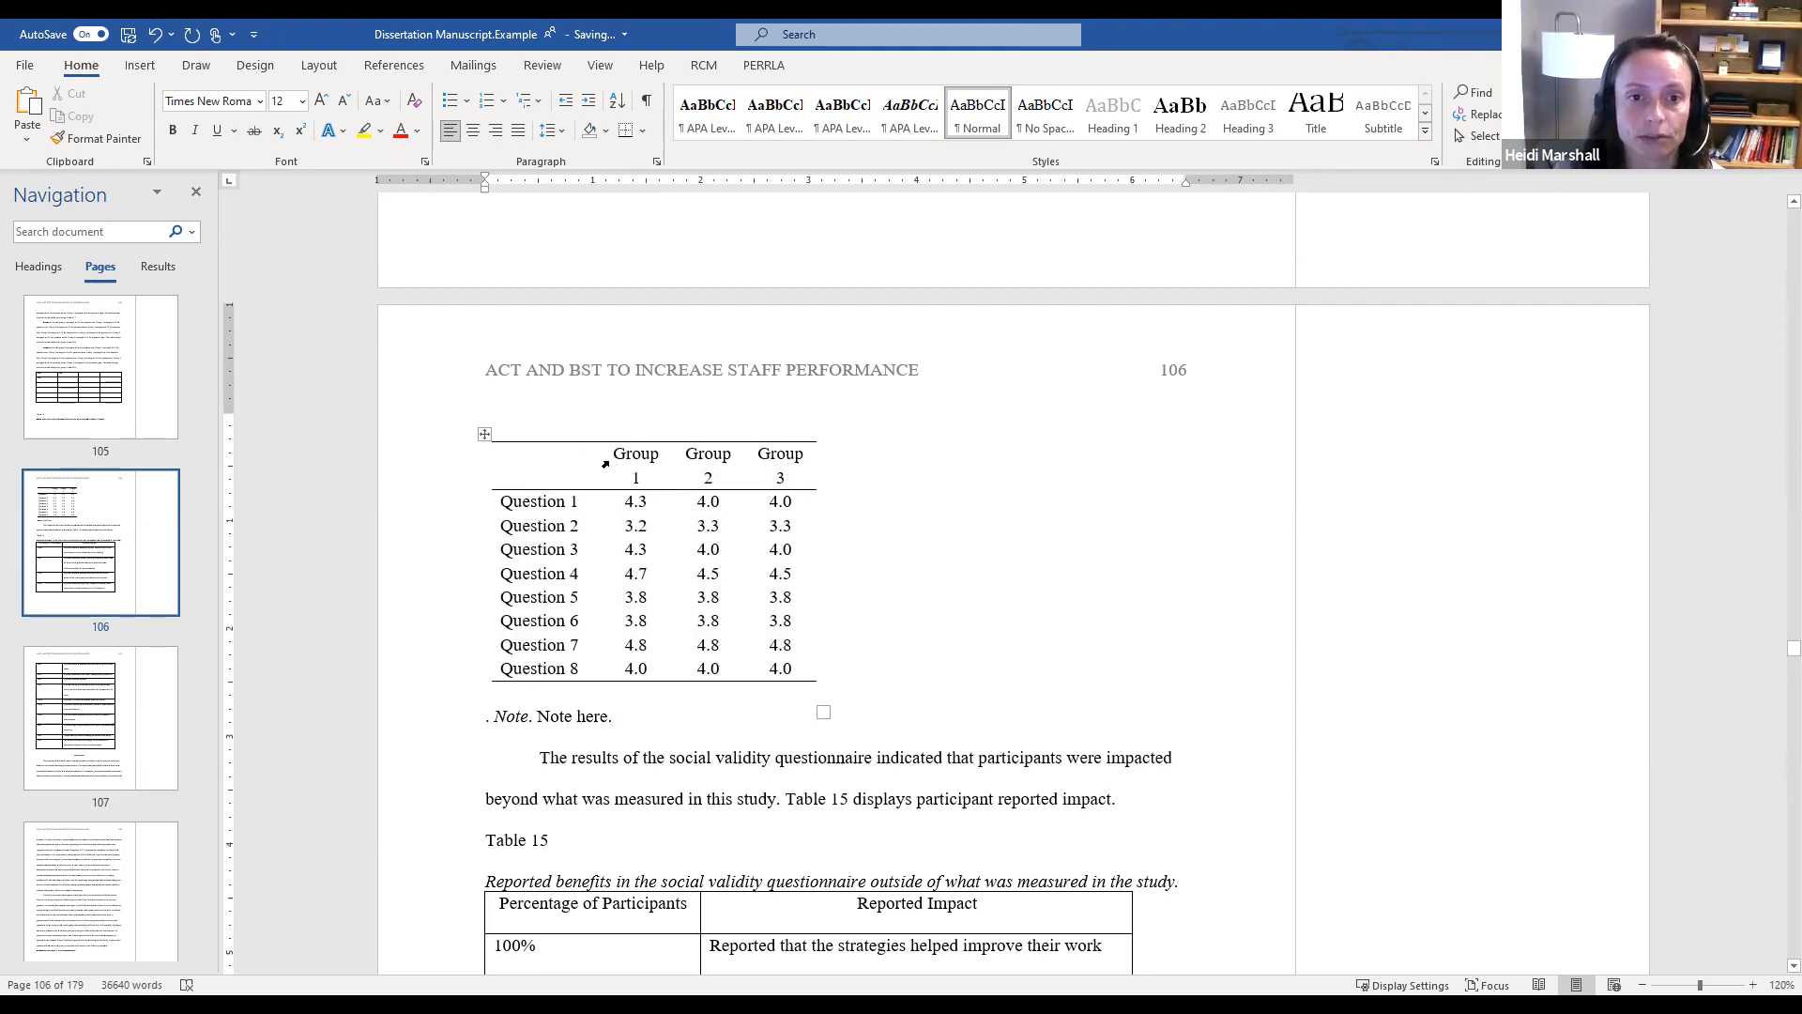
Bold the Group 1, Group 2 and Group 3 column headings of the scores table
{"action": "left_click_drag", "start_coordinate": [612, 457], "coordinate": [805, 454]}
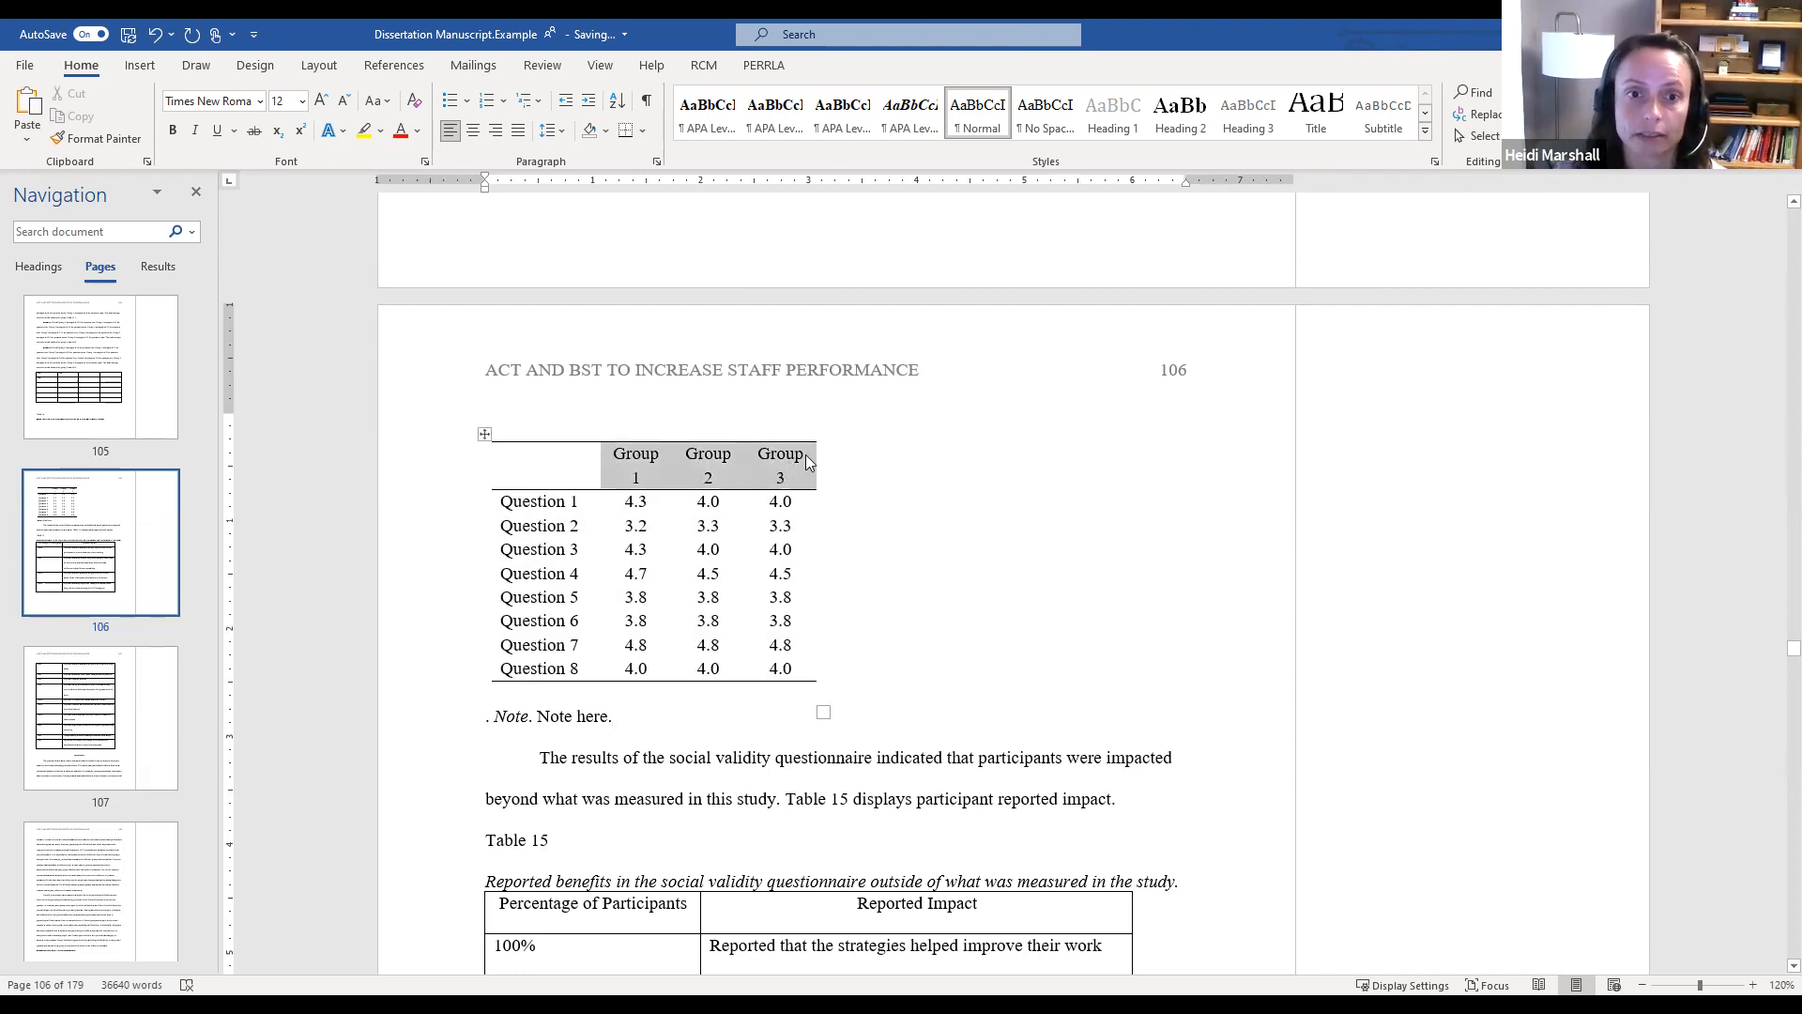
{"action": "left_click", "coordinate": [820, 512]}
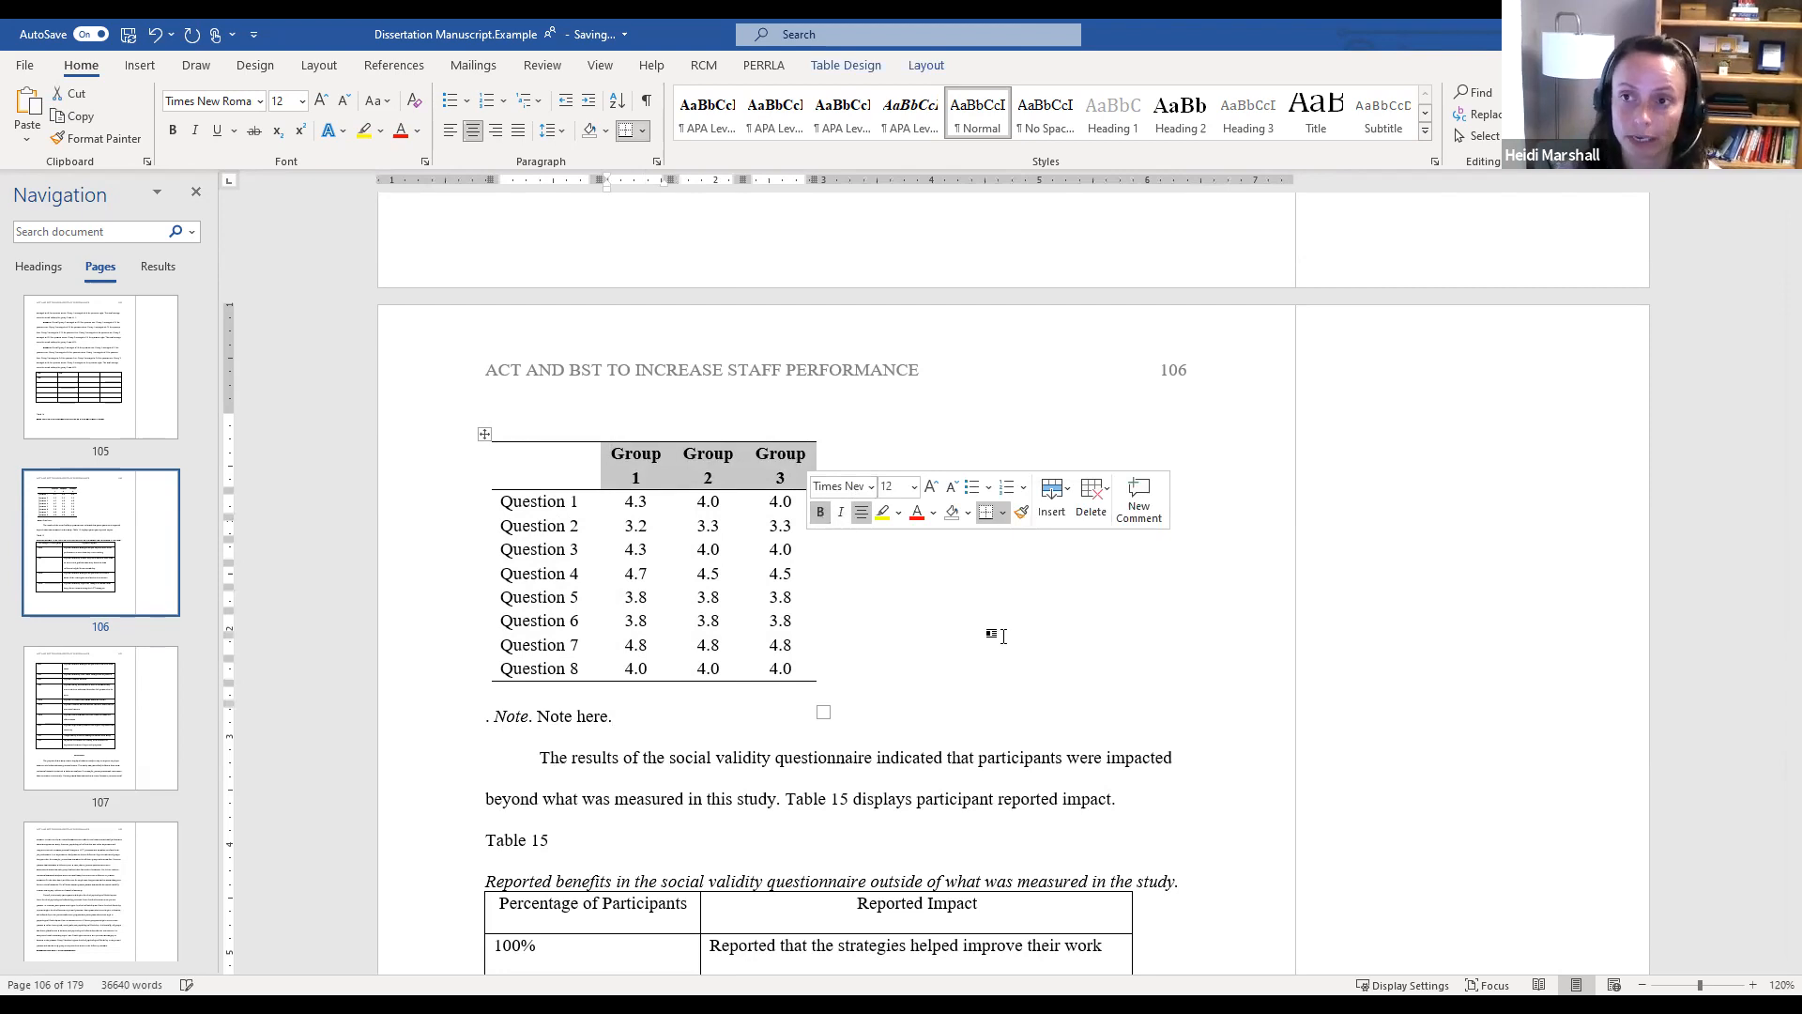
{"action": "left_click", "coordinate": [1036, 635]}
Insert an empty paragraph between the italic Table 15 title and the table below it
{"action": "scroll", "coordinate": [1055, 623], "scroll_direction": "up", "scroll_amount": 3}
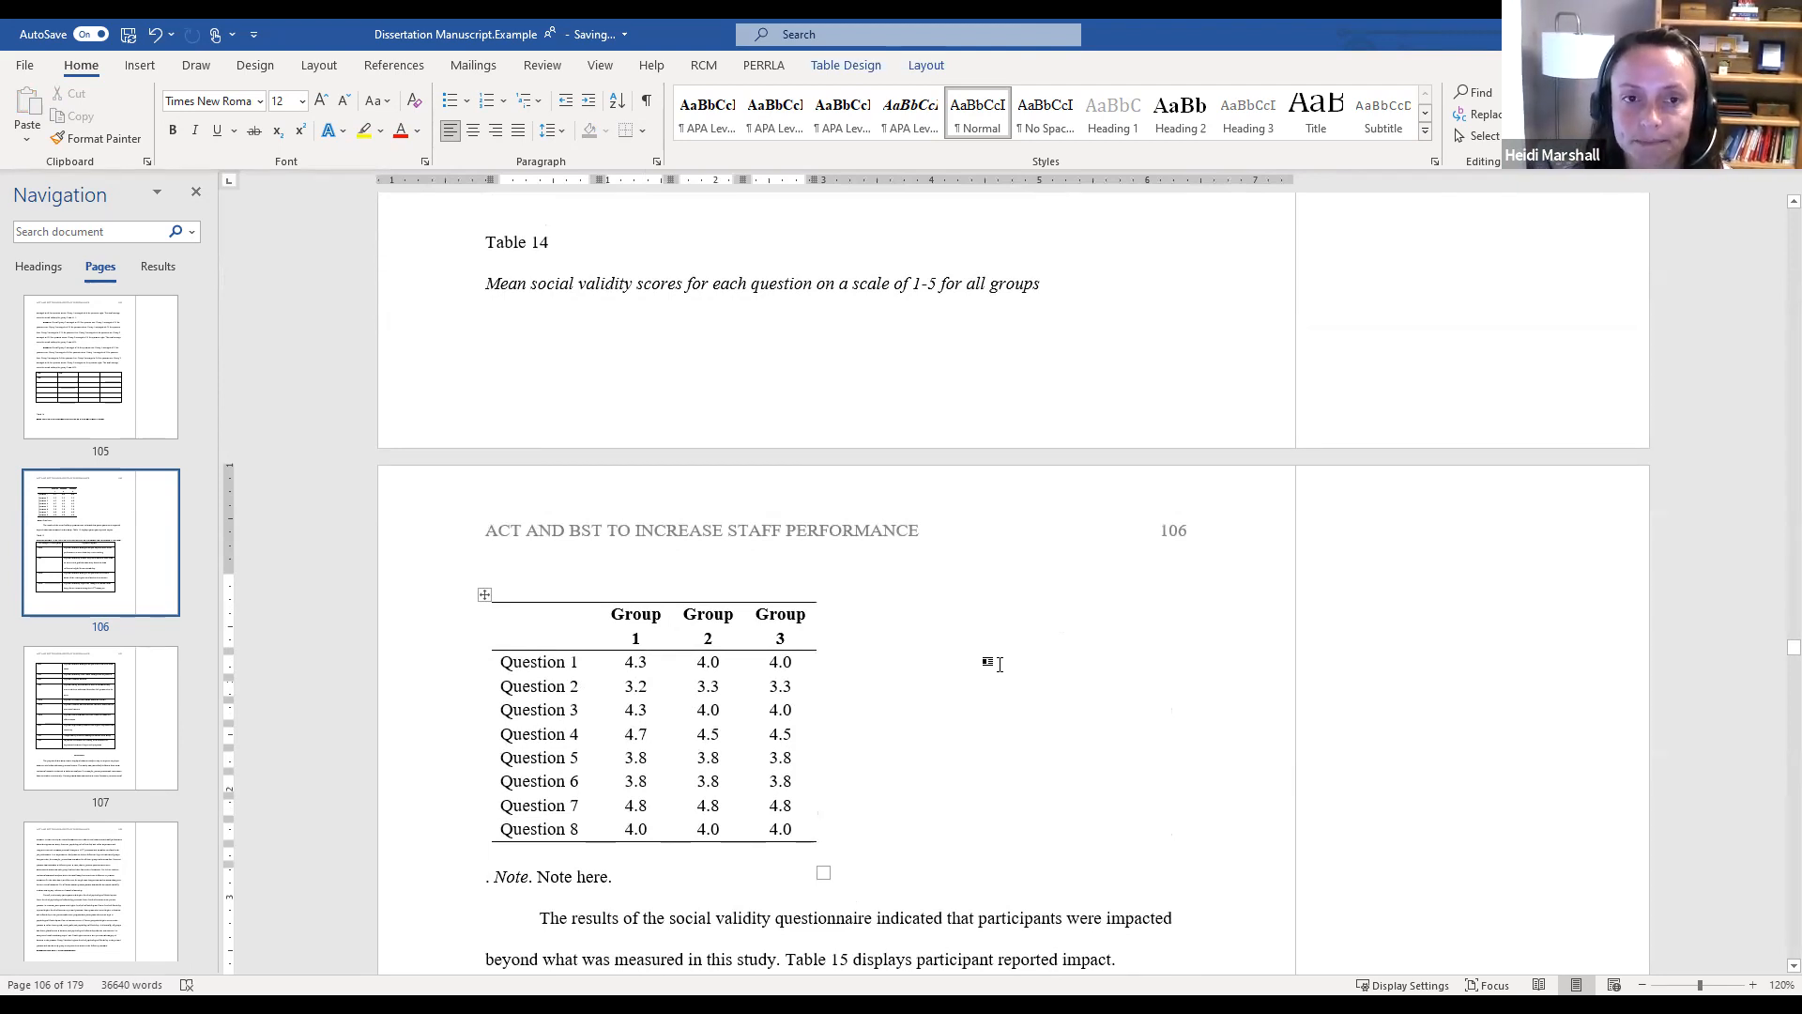
{"action": "scroll", "coordinate": [997, 659], "scroll_direction": "down", "scroll_amount": 2}
{"action": "scroll", "coordinate": [993, 656], "scroll_direction": "down", "scroll_amount": 15}
{"action": "scroll", "coordinate": [922, 629], "scroll_direction": "down", "scroll_amount": 8}
{"action": "scroll", "coordinate": [873, 635], "scroll_direction": "up", "scroll_amount": 11}
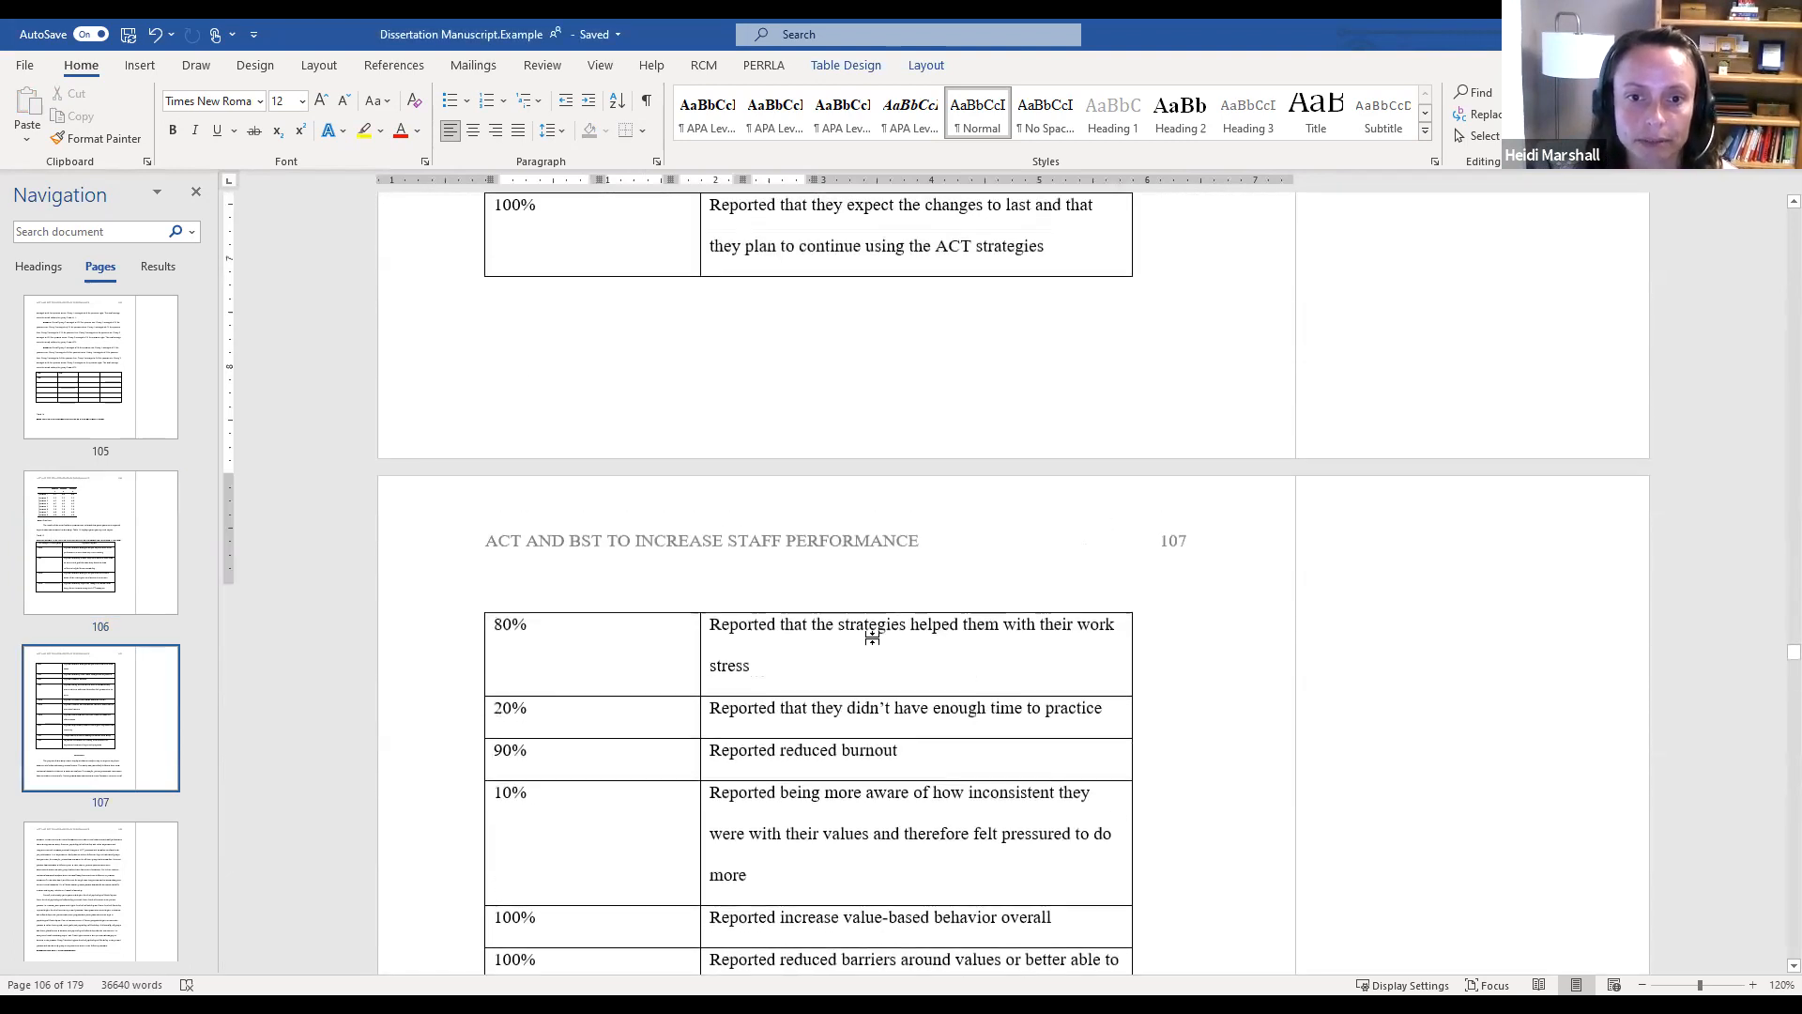
{"action": "scroll", "coordinate": [872, 635], "scroll_direction": "up", "scroll_amount": 10}
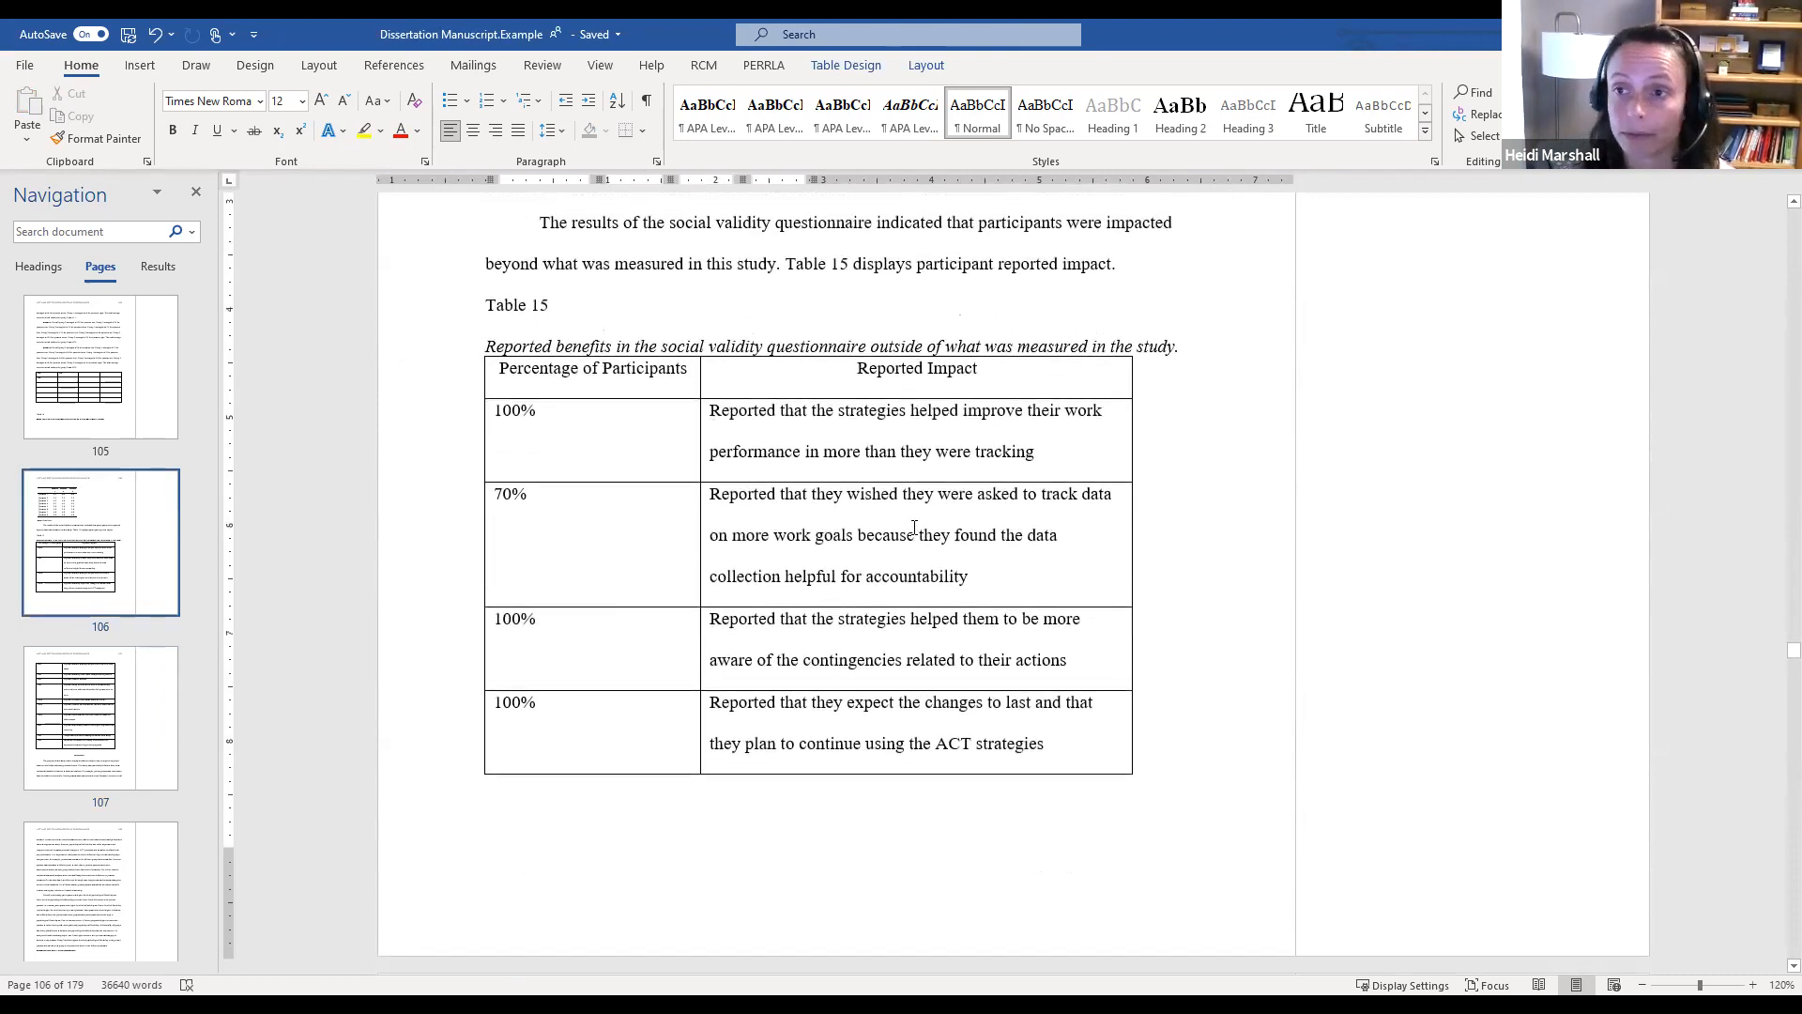
{"action": "left_click", "coordinate": [1199, 347]}
{"action": "key", "text": "Return"}
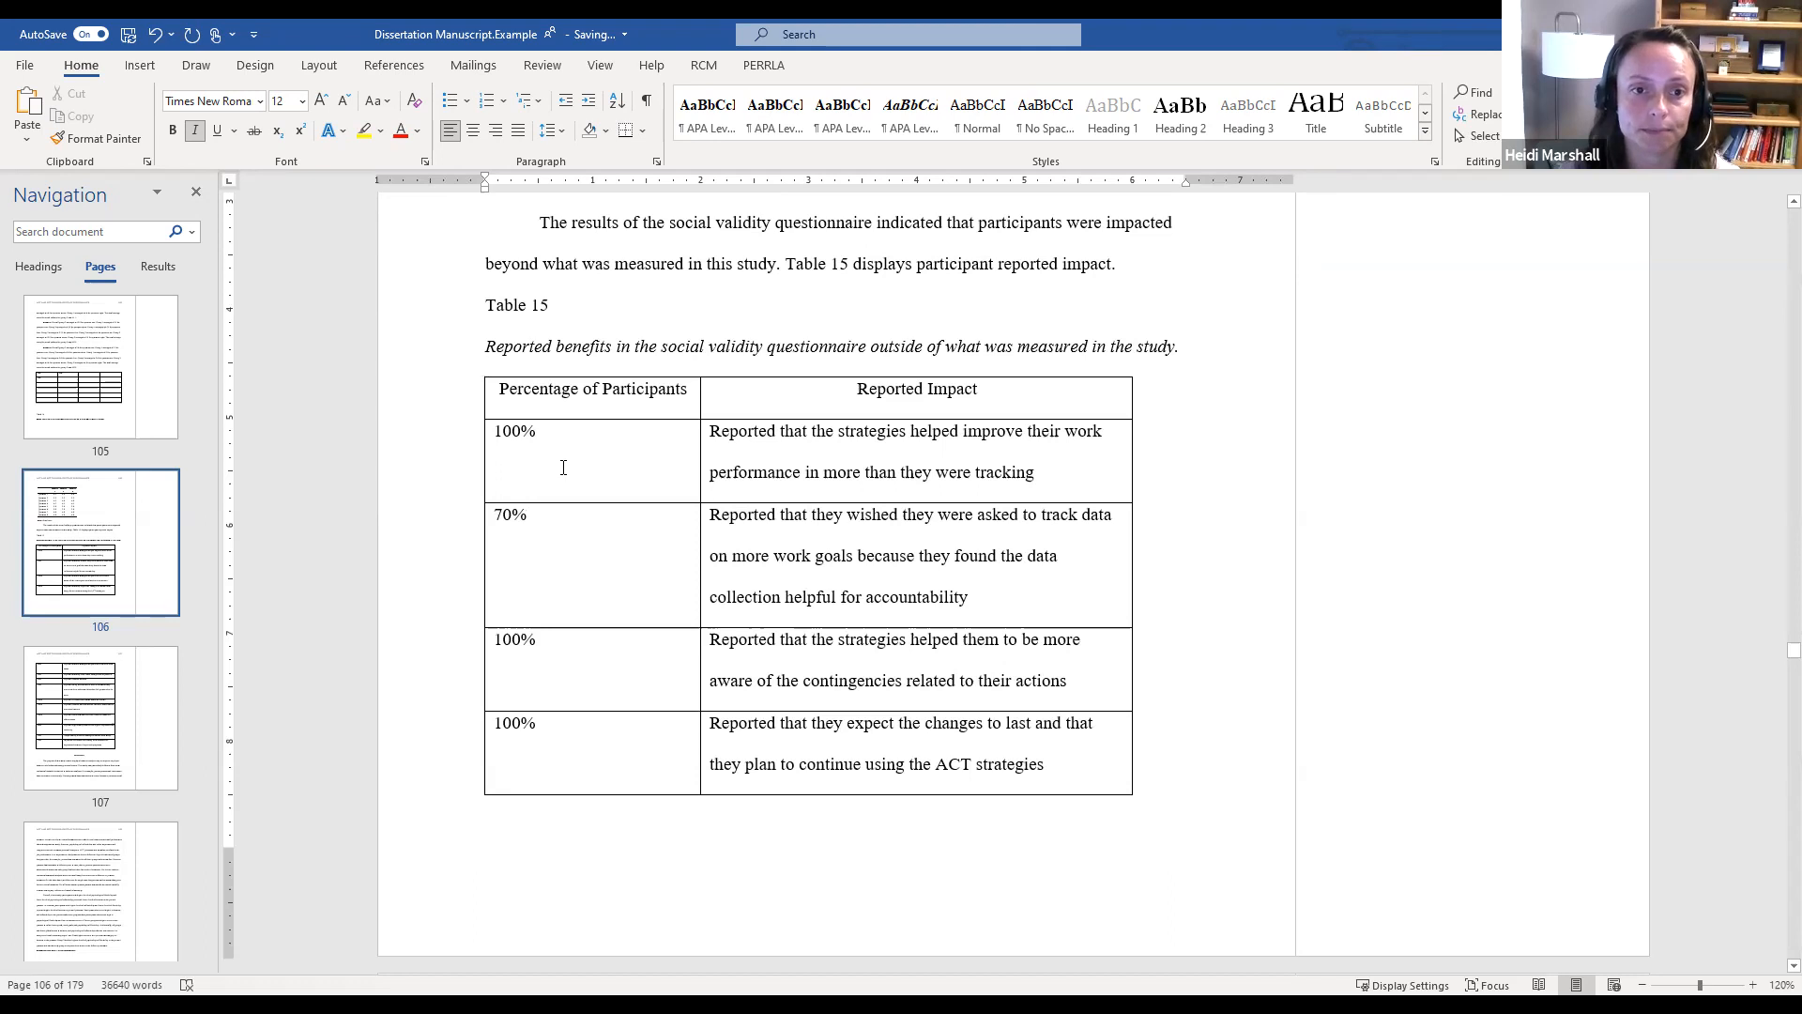
Remove all borders from the entire Table 15 with the No Border option
{"action": "left_click", "coordinate": [495, 406]}
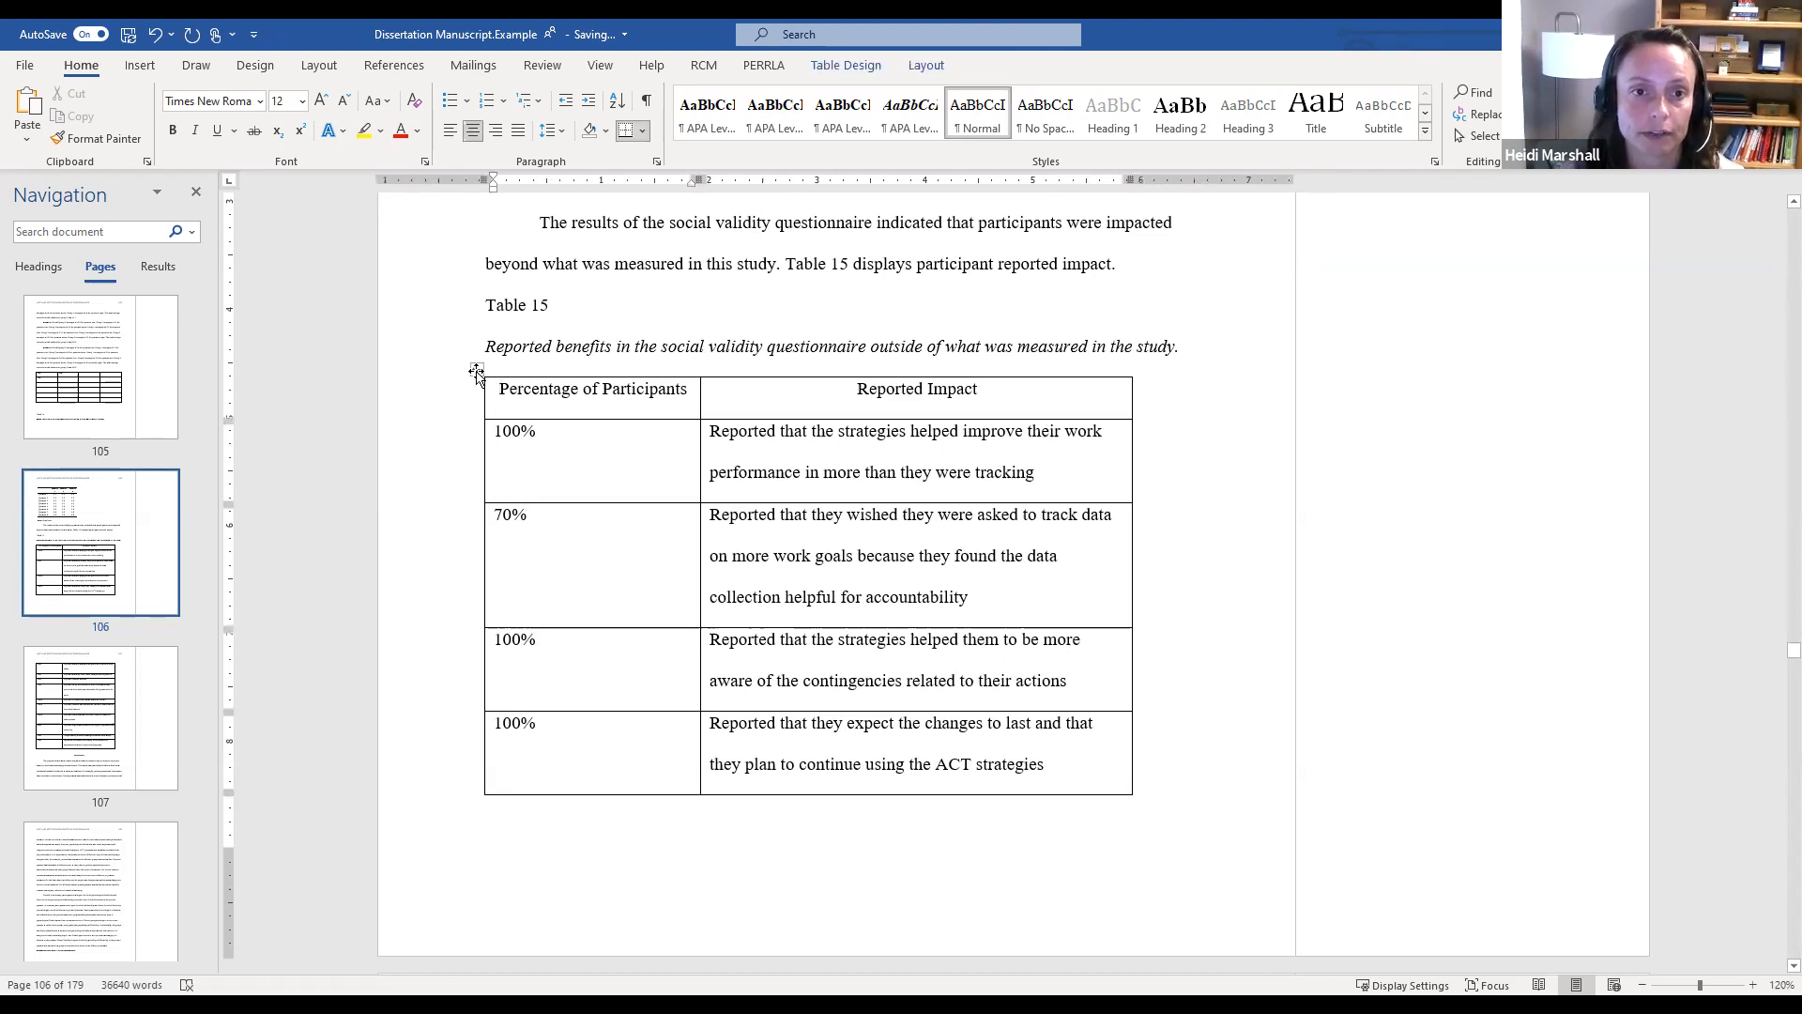
{"action": "left_click", "coordinate": [477, 371]}
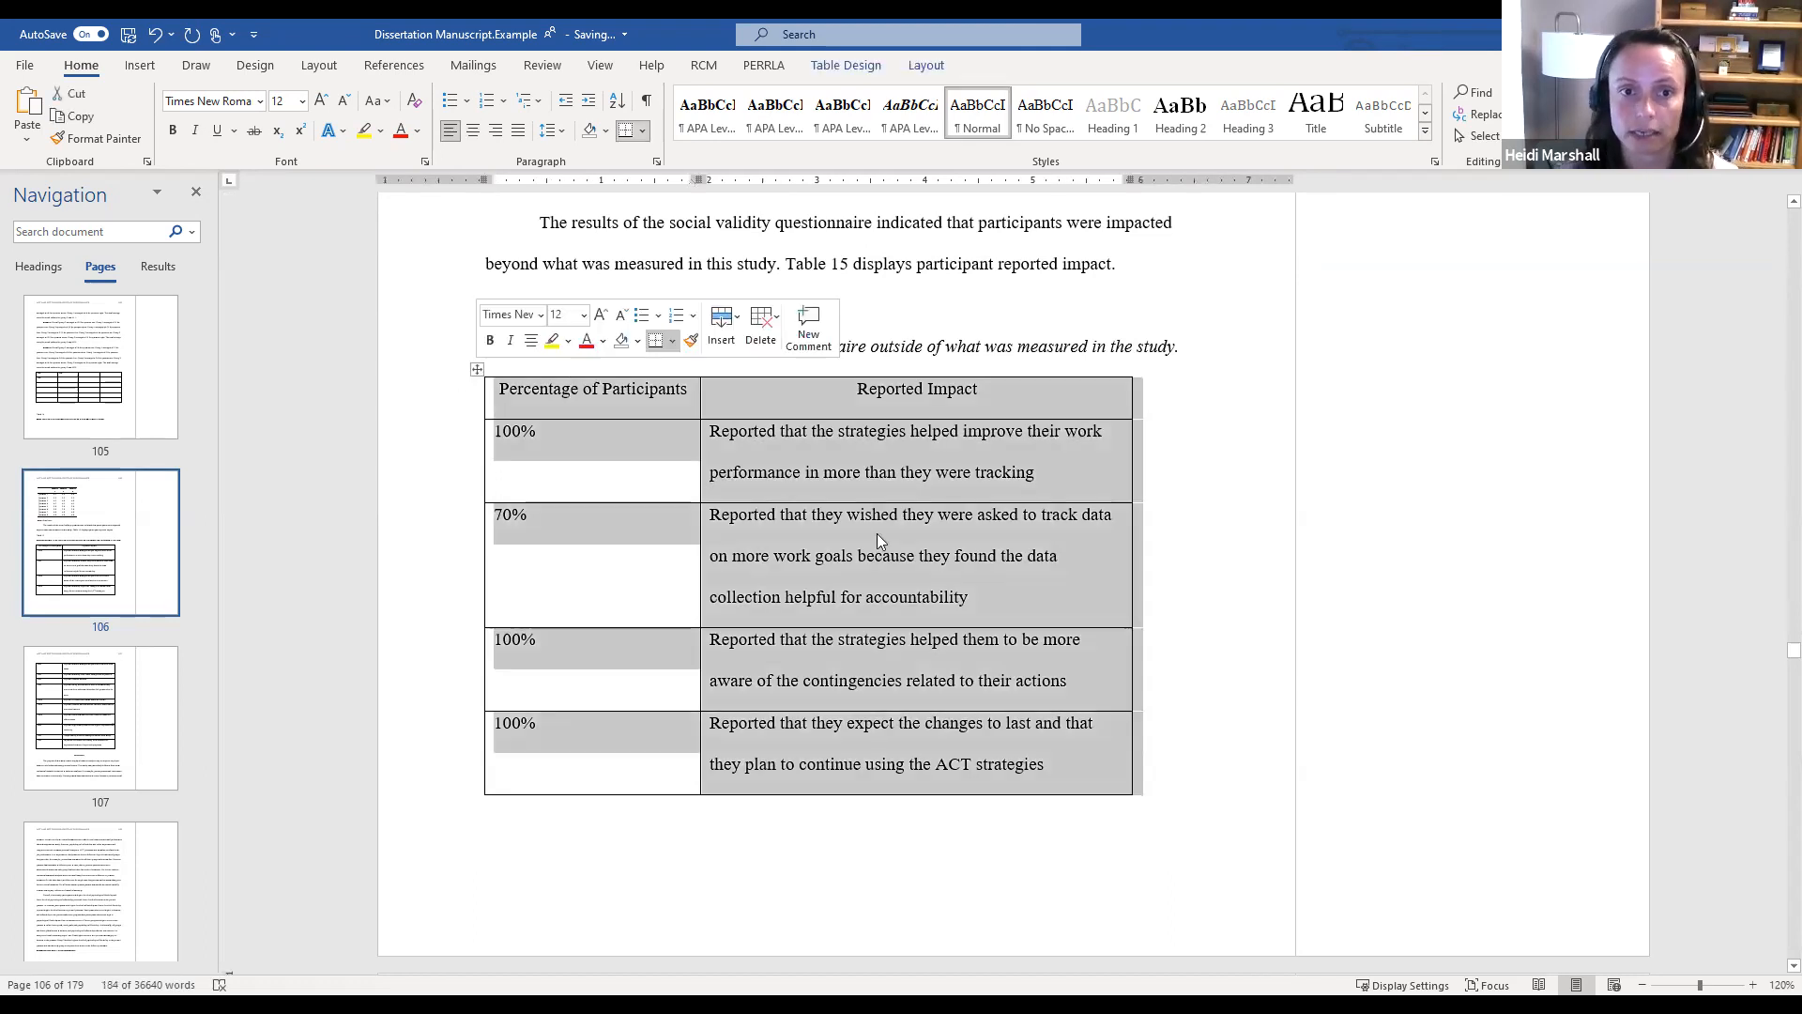
{"action": "left_click", "coordinate": [642, 131]}
{"action": "left_click", "coordinate": [699, 265]}
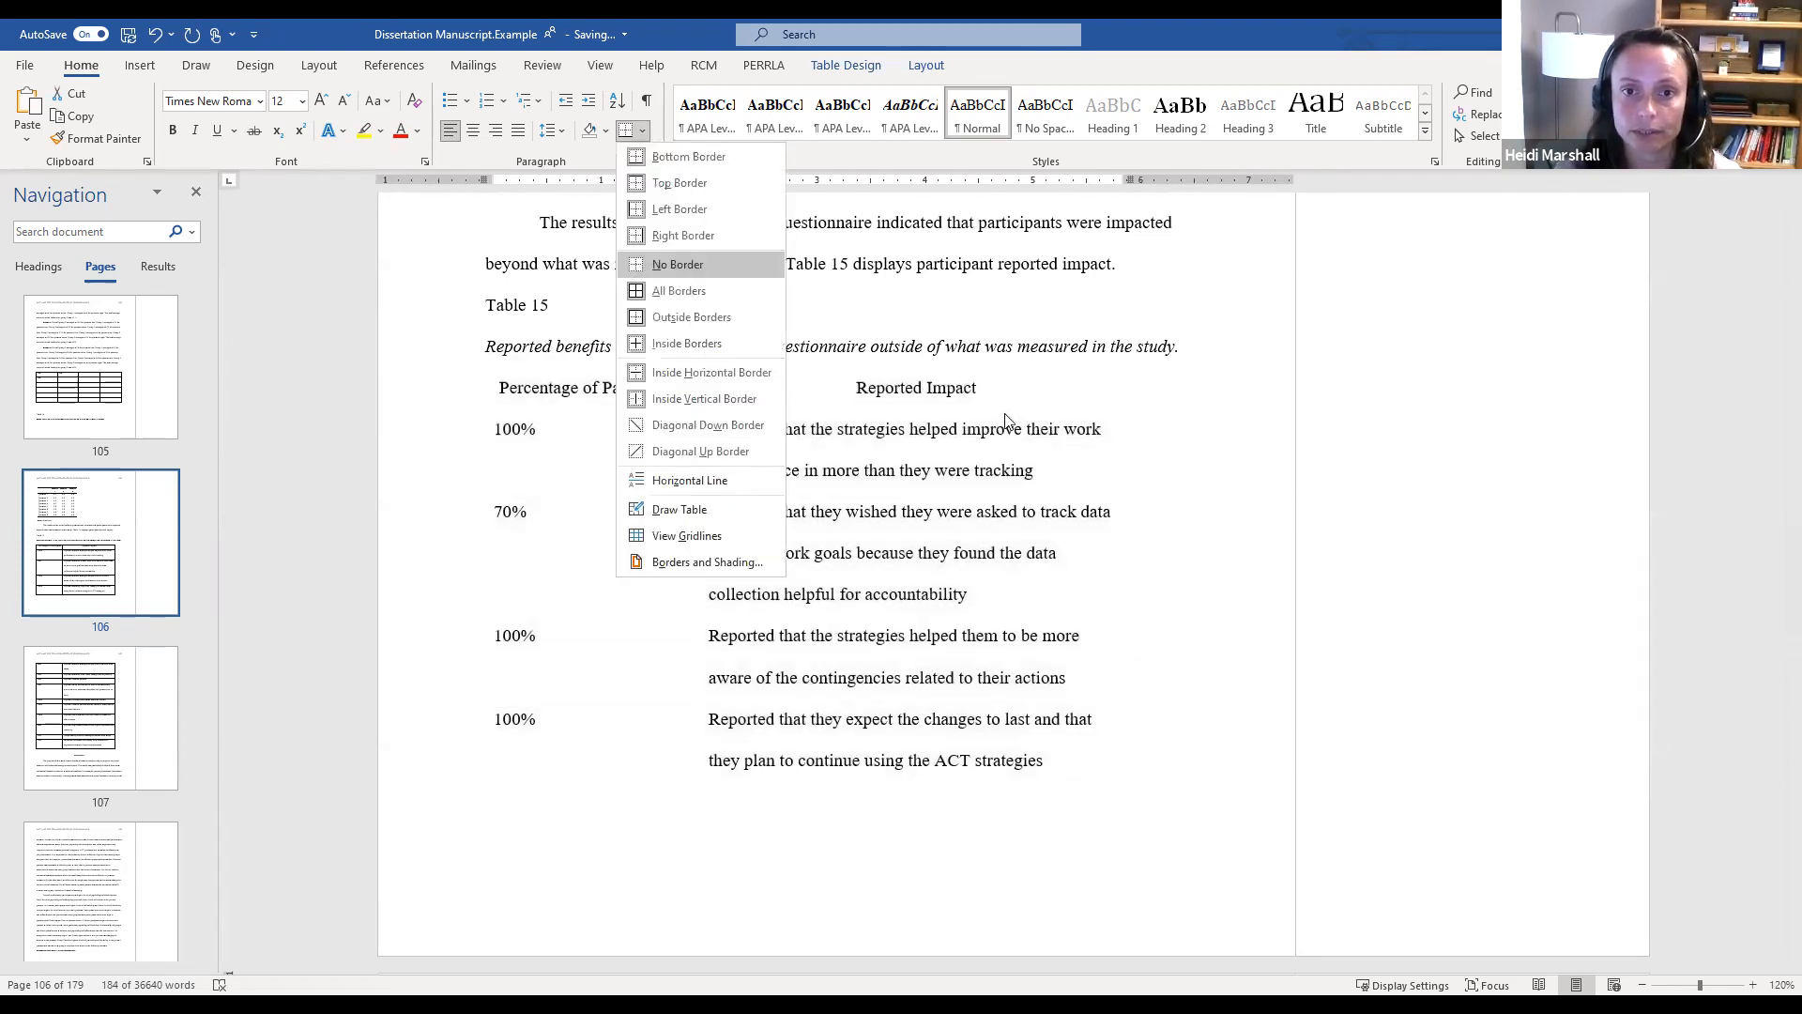
{"action": "left_click", "coordinate": [674, 413]}
Add top and bottom borders to Table 15's header row and a bottom border beneath its last row, on physician-recommended medication
{"action": "left_click_drag", "start_coordinate": [505, 388], "coordinate": [988, 383]}
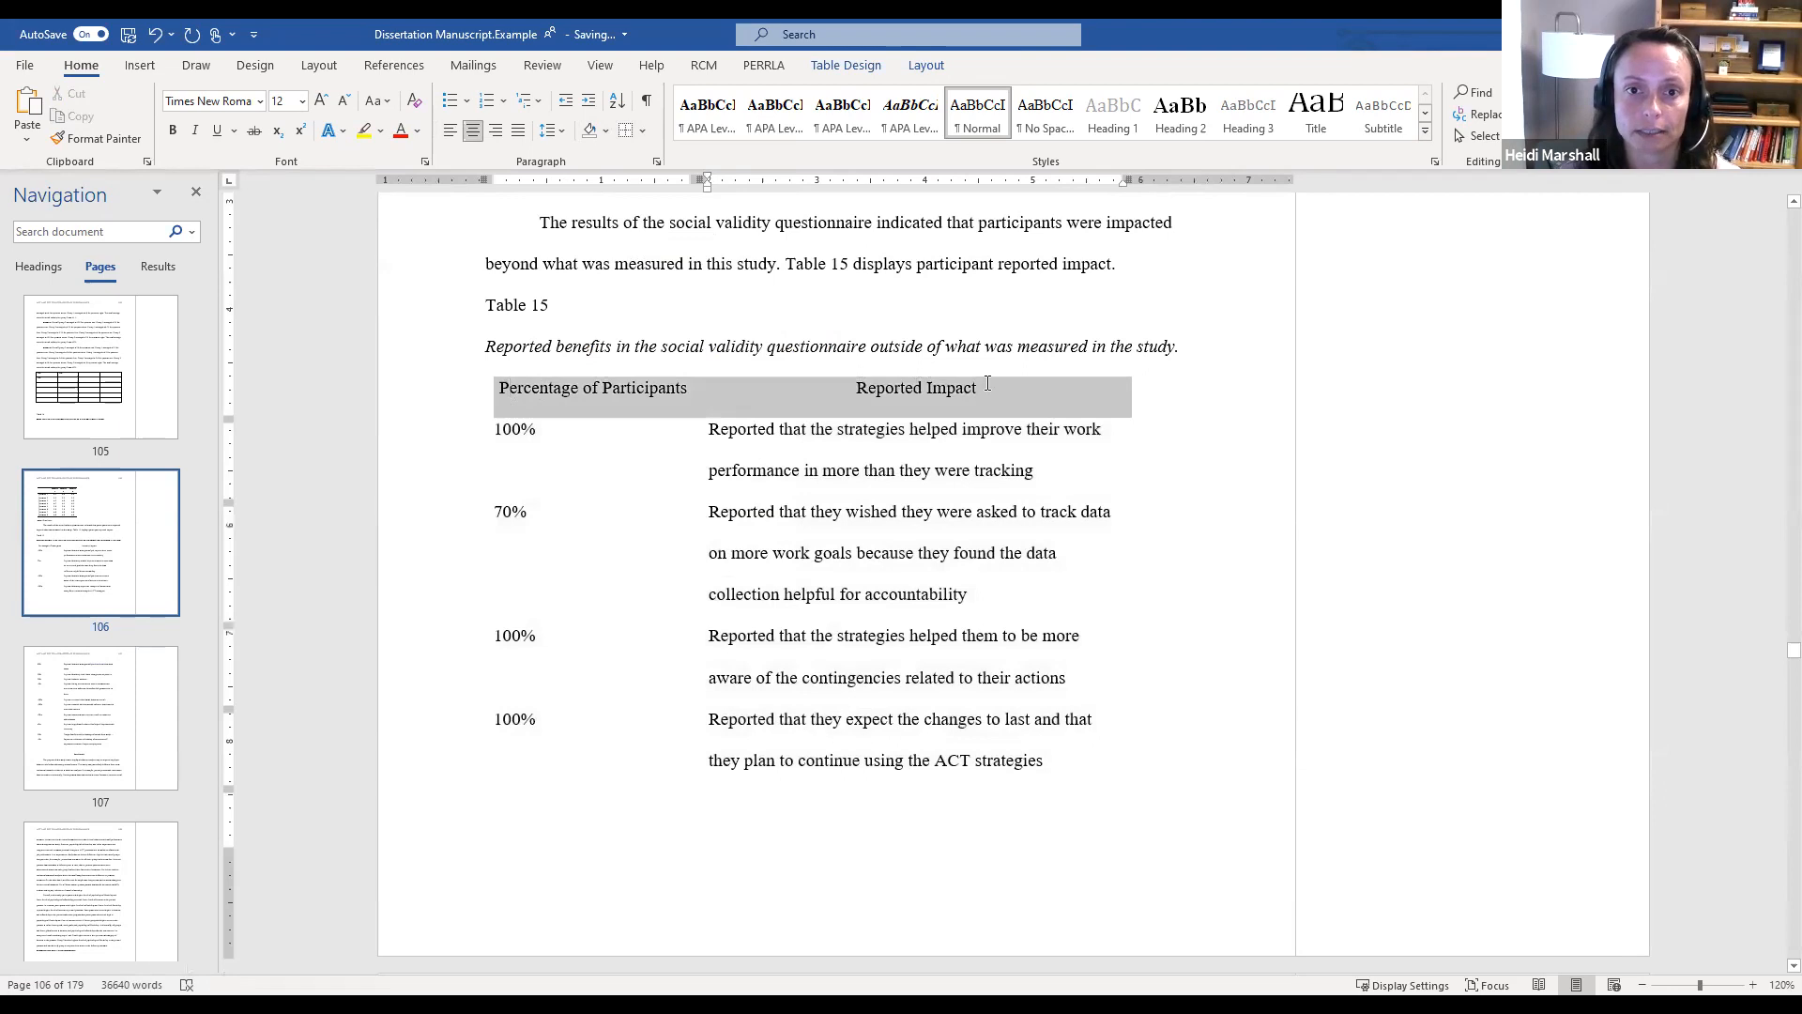
{"action": "left_click", "coordinate": [646, 129]}
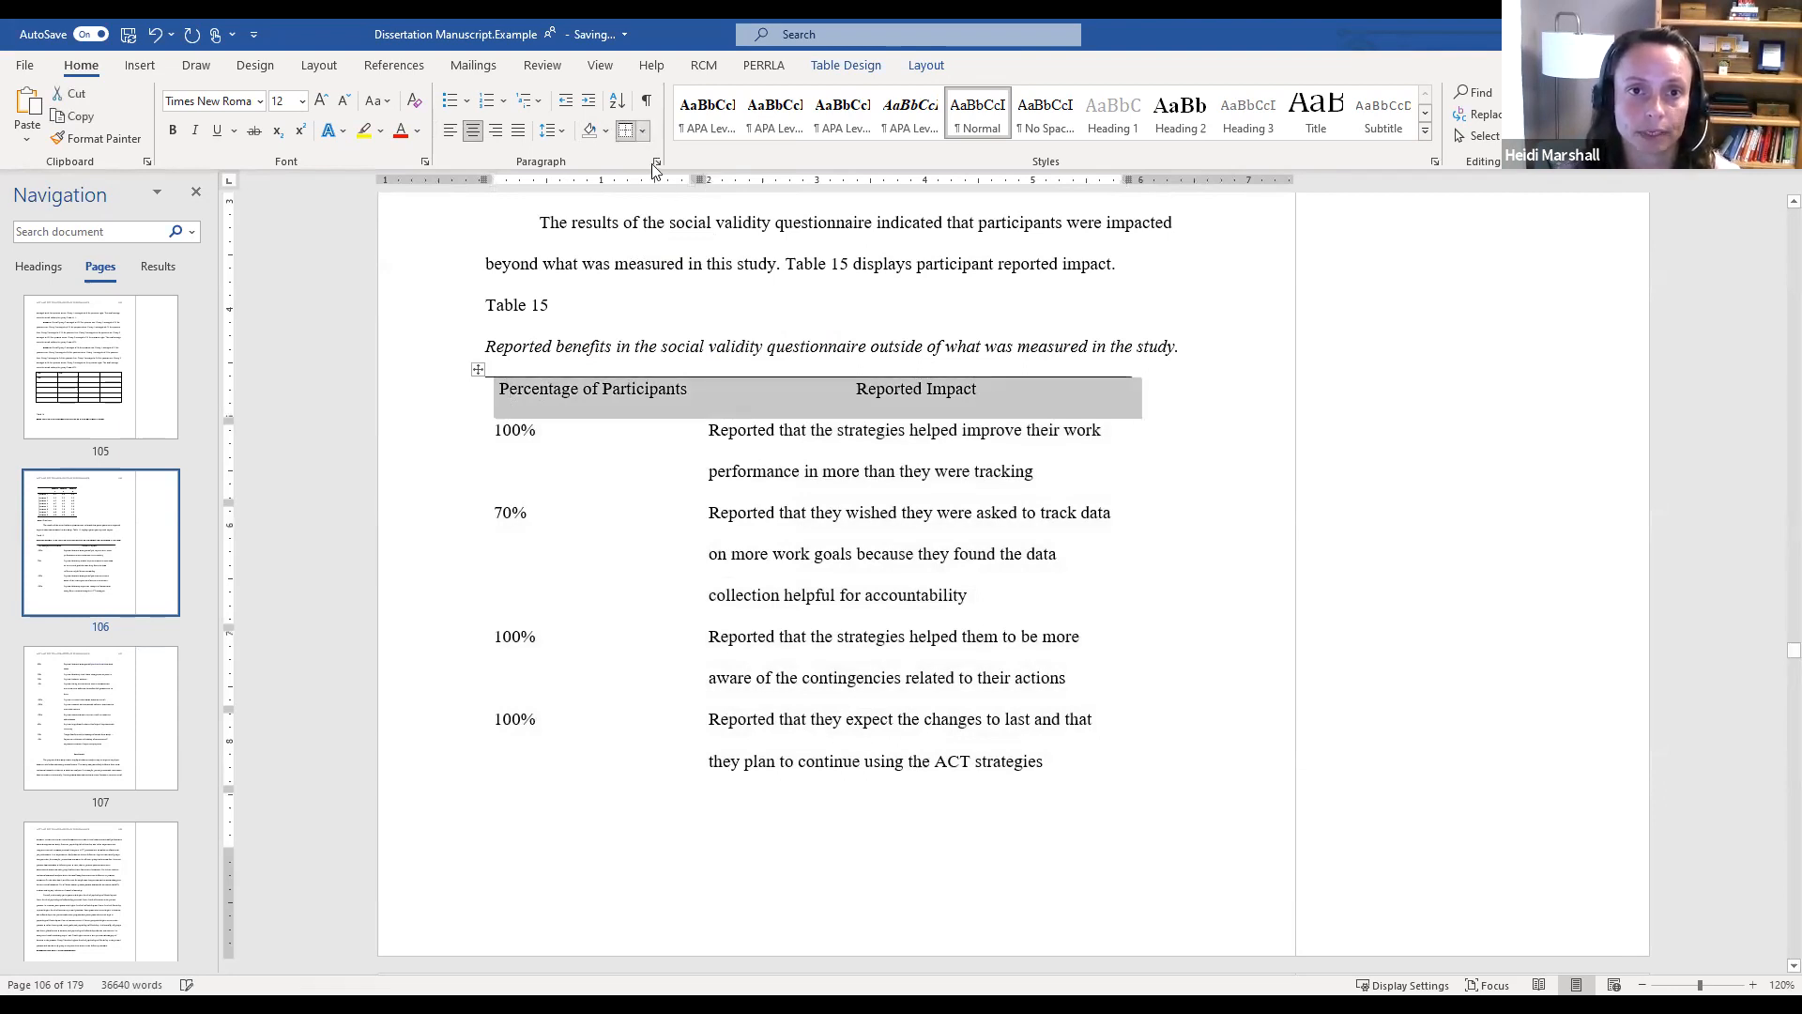
{"action": "scroll", "coordinate": [833, 757], "scroll_direction": "down", "scroll_amount": 4}
{"action": "scroll", "coordinate": [833, 757], "scroll_direction": "down", "scroll_amount": 7}
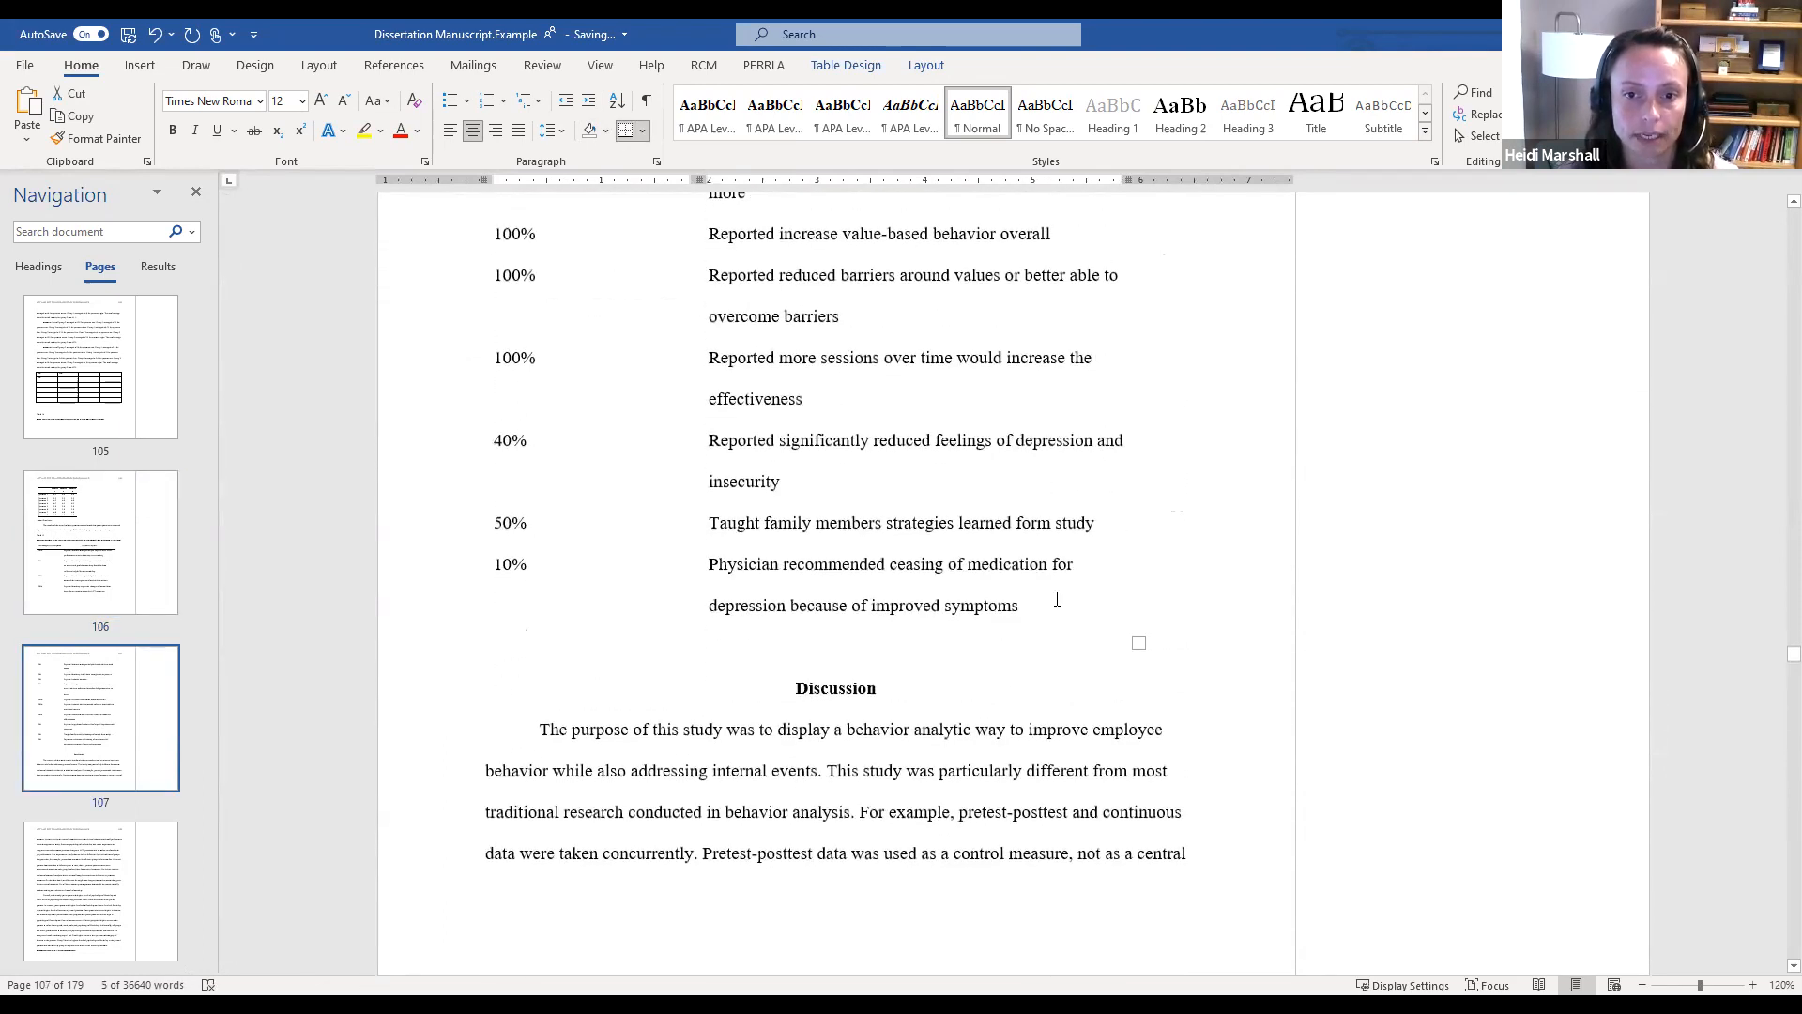
{"action": "left_click_drag", "start_coordinate": [1042, 608], "coordinate": [395, 589]}
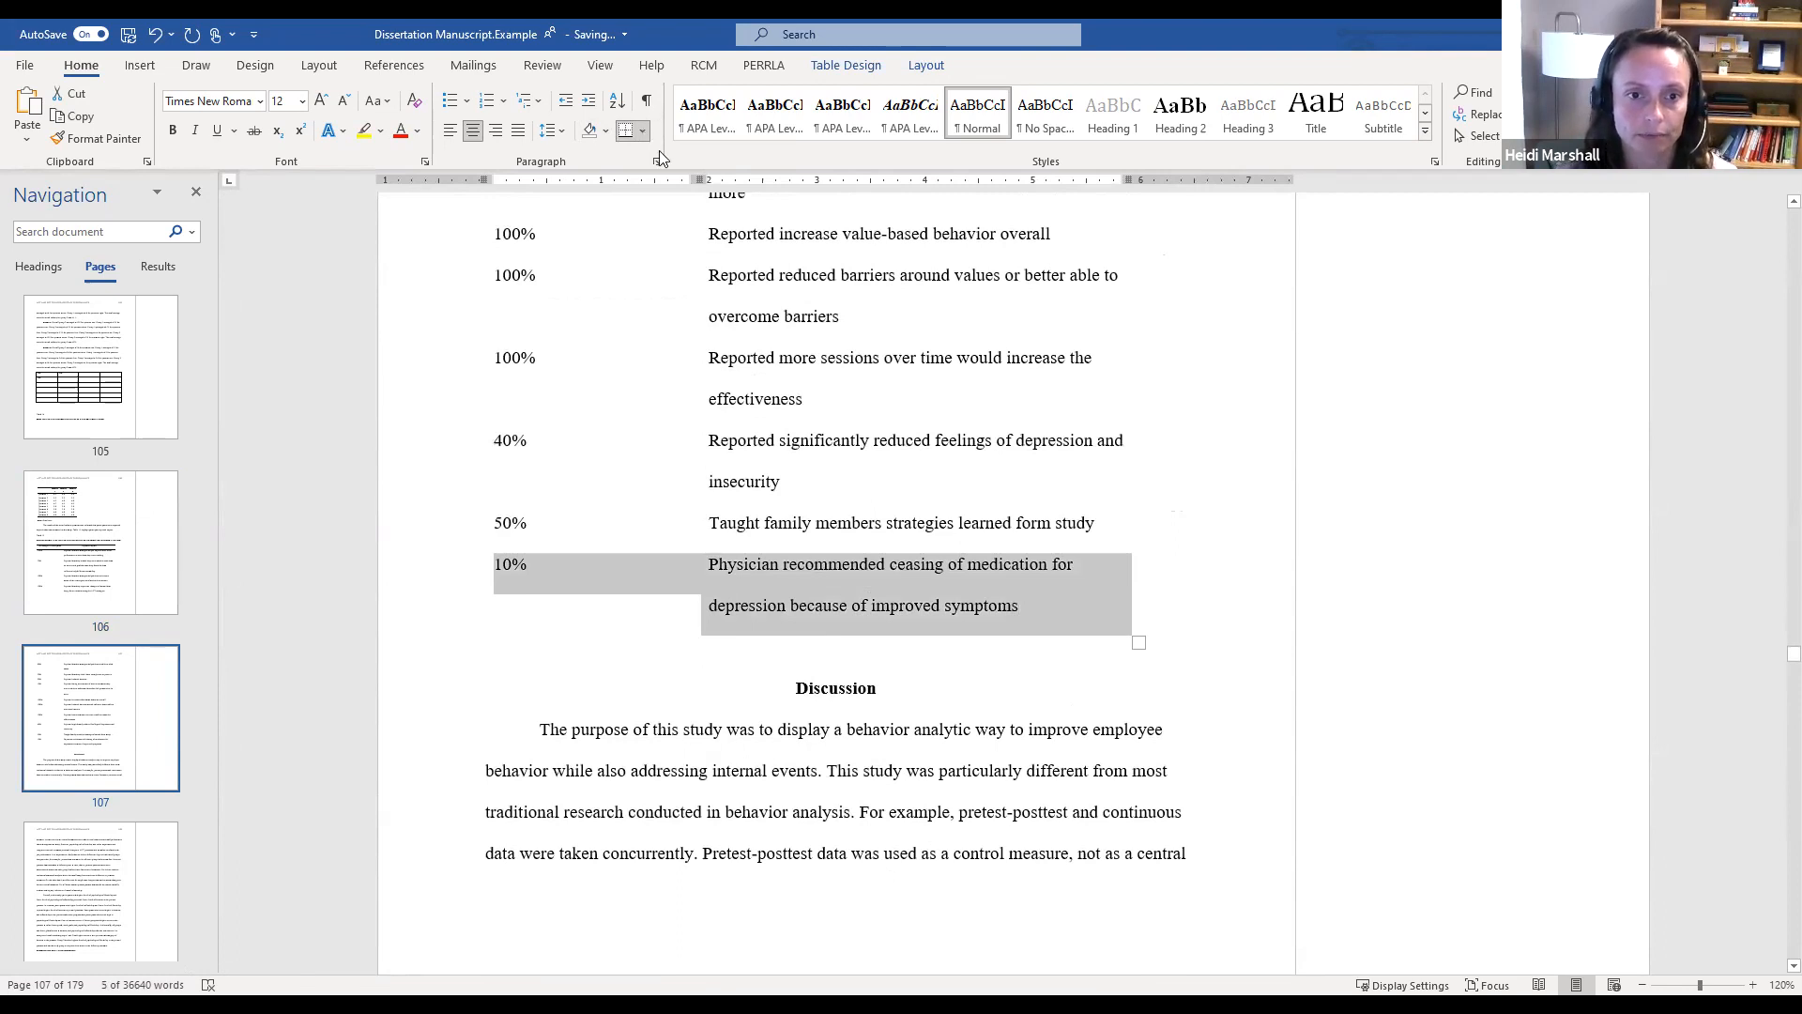
Bold the Percentage of Participants and Reported Impact column headings of Table 15
{"action": "scroll", "coordinate": [894, 813], "scroll_direction": "up", "scroll_amount": 11}
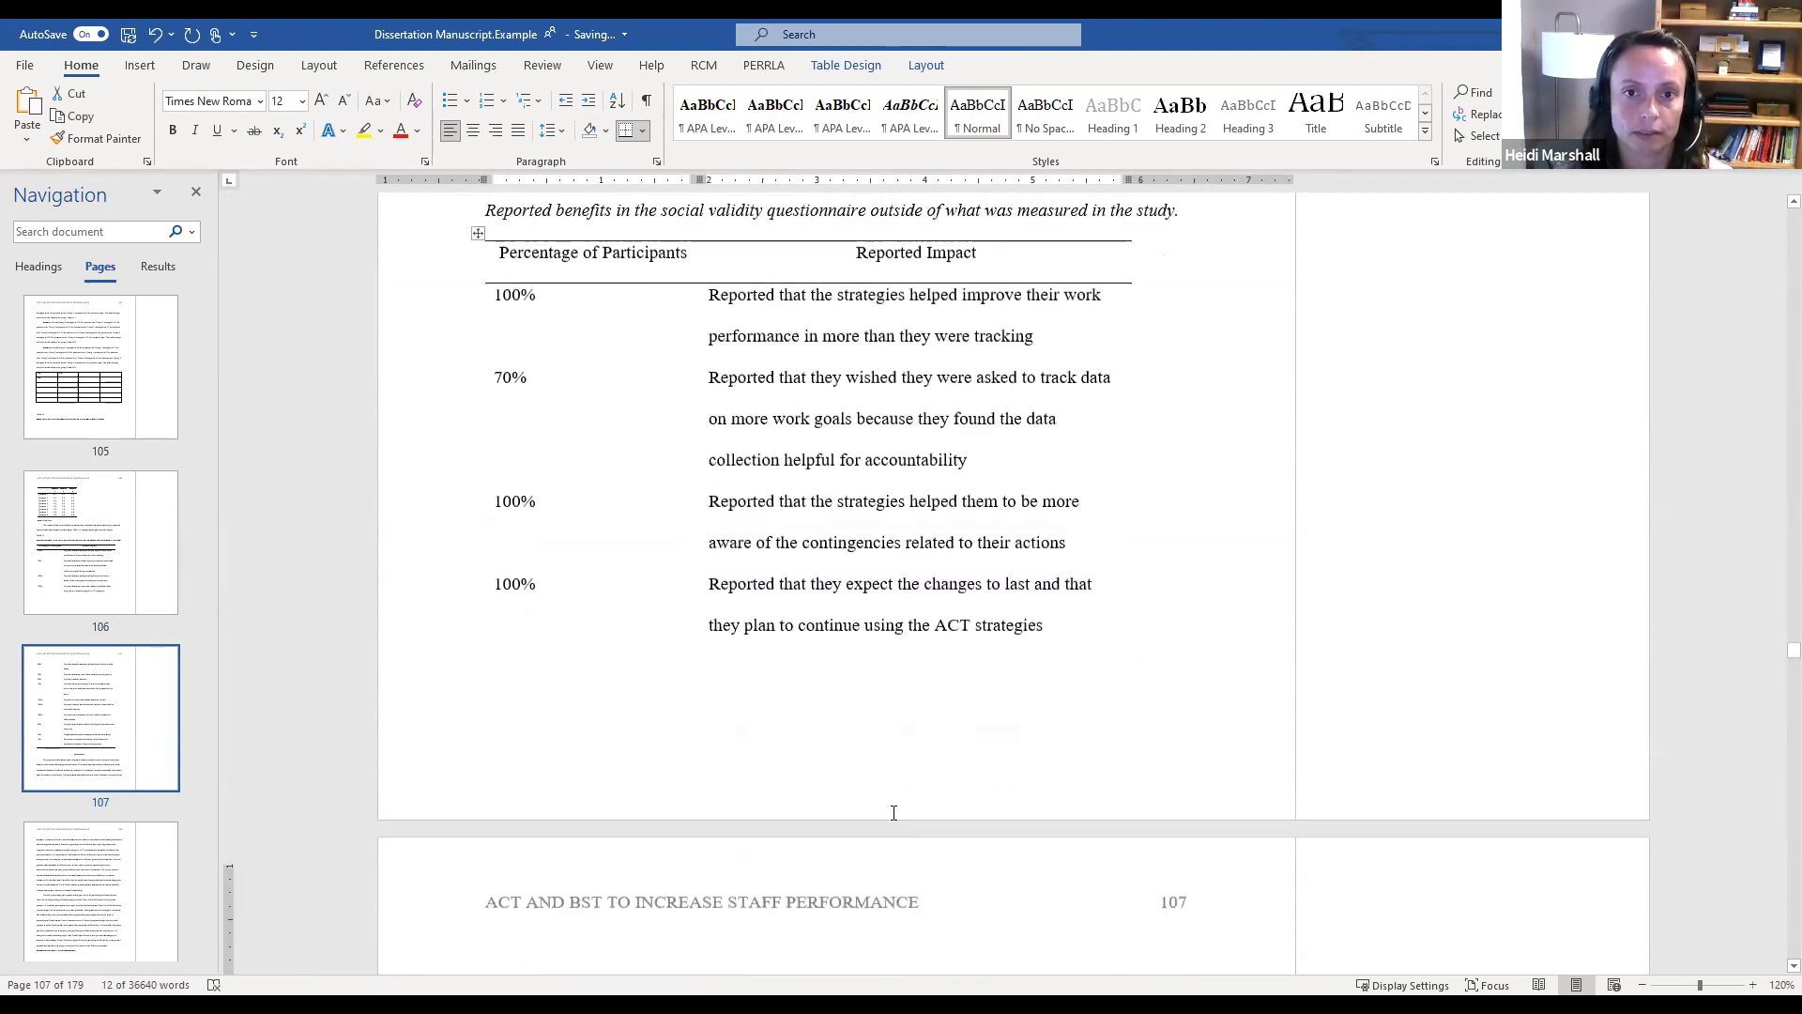
{"action": "scroll", "coordinate": [893, 813], "scroll_direction": "up", "scroll_amount": 3}
{"action": "left_click", "coordinate": [515, 543]}
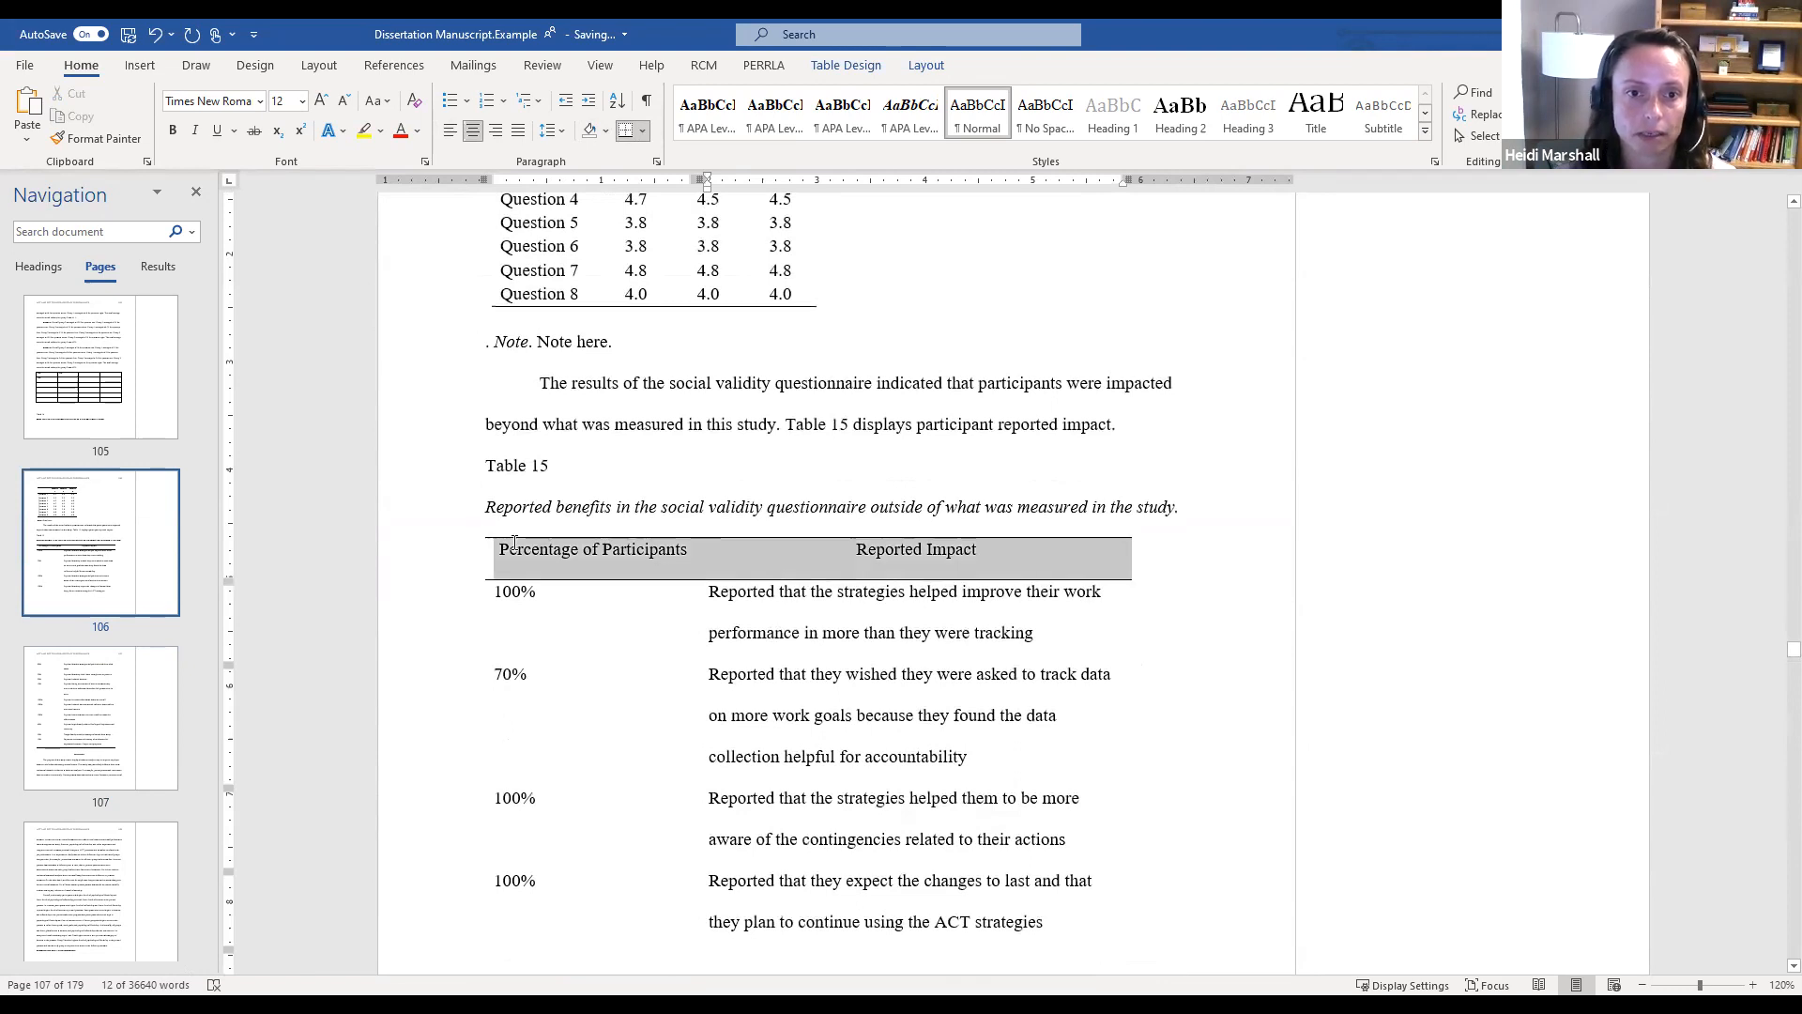
{"action": "key", "text": "ctrl+b"}
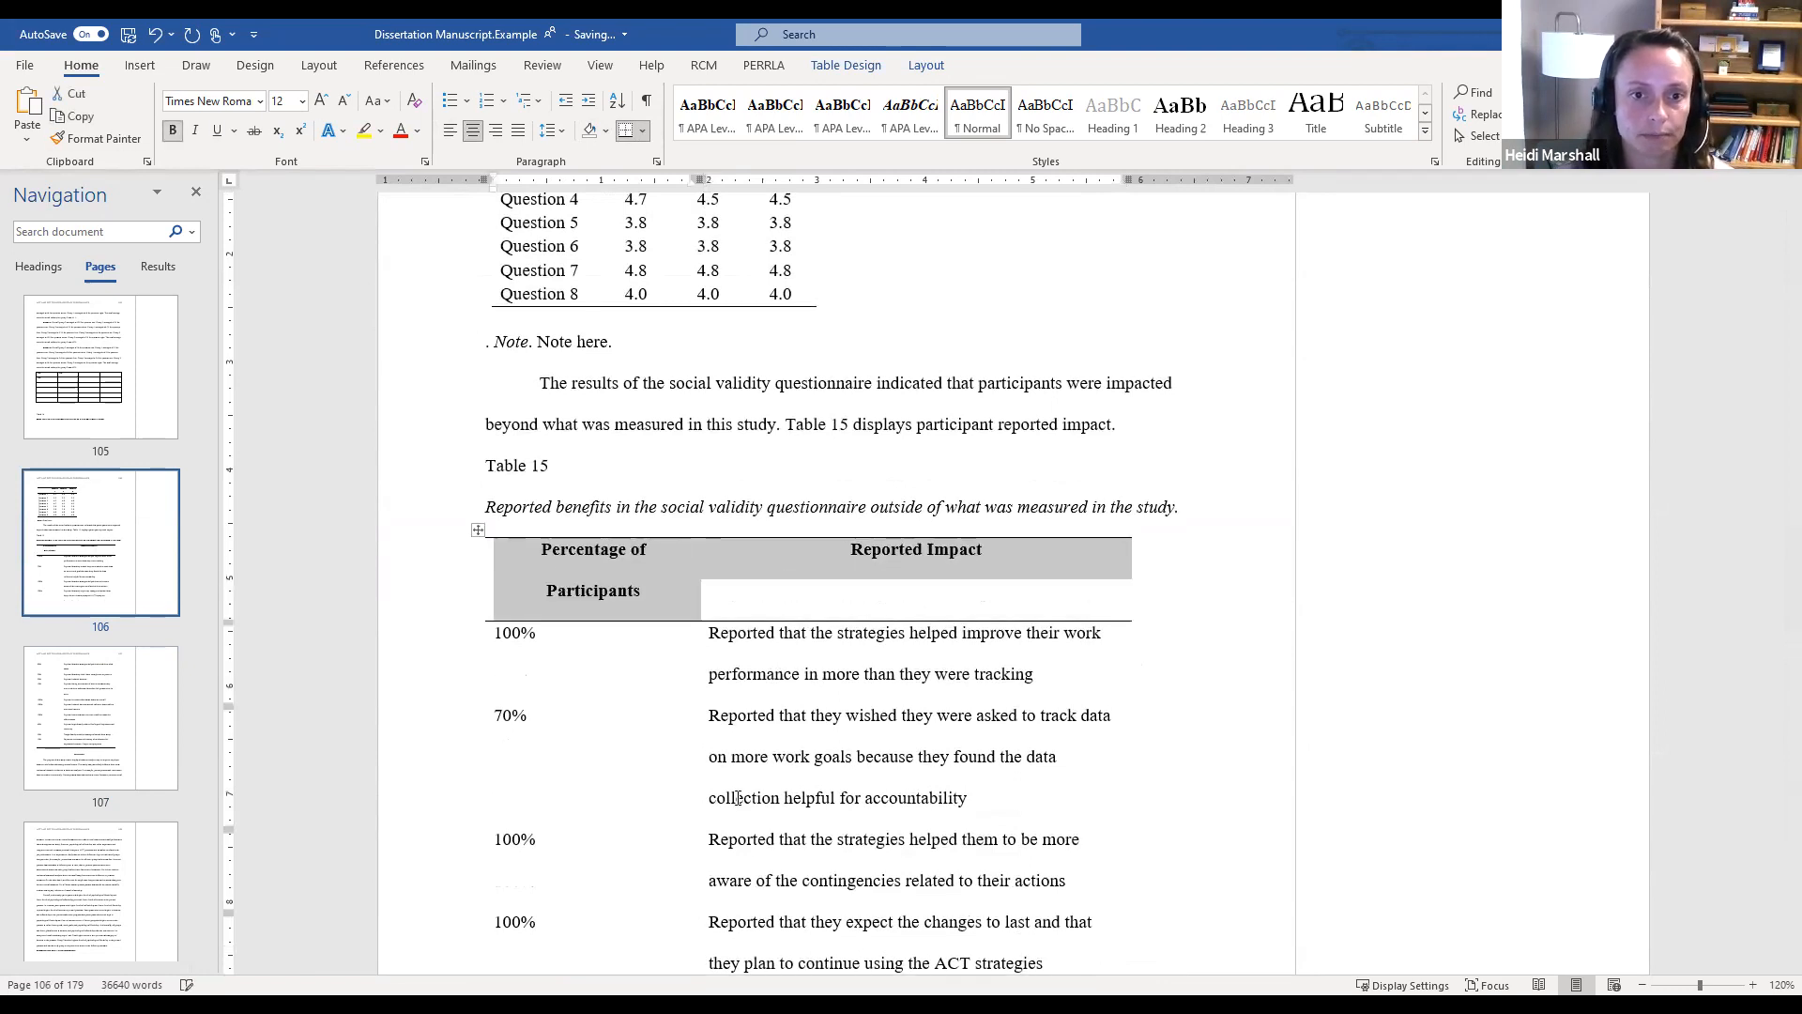
{"action": "left_click", "coordinate": [784, 674]}
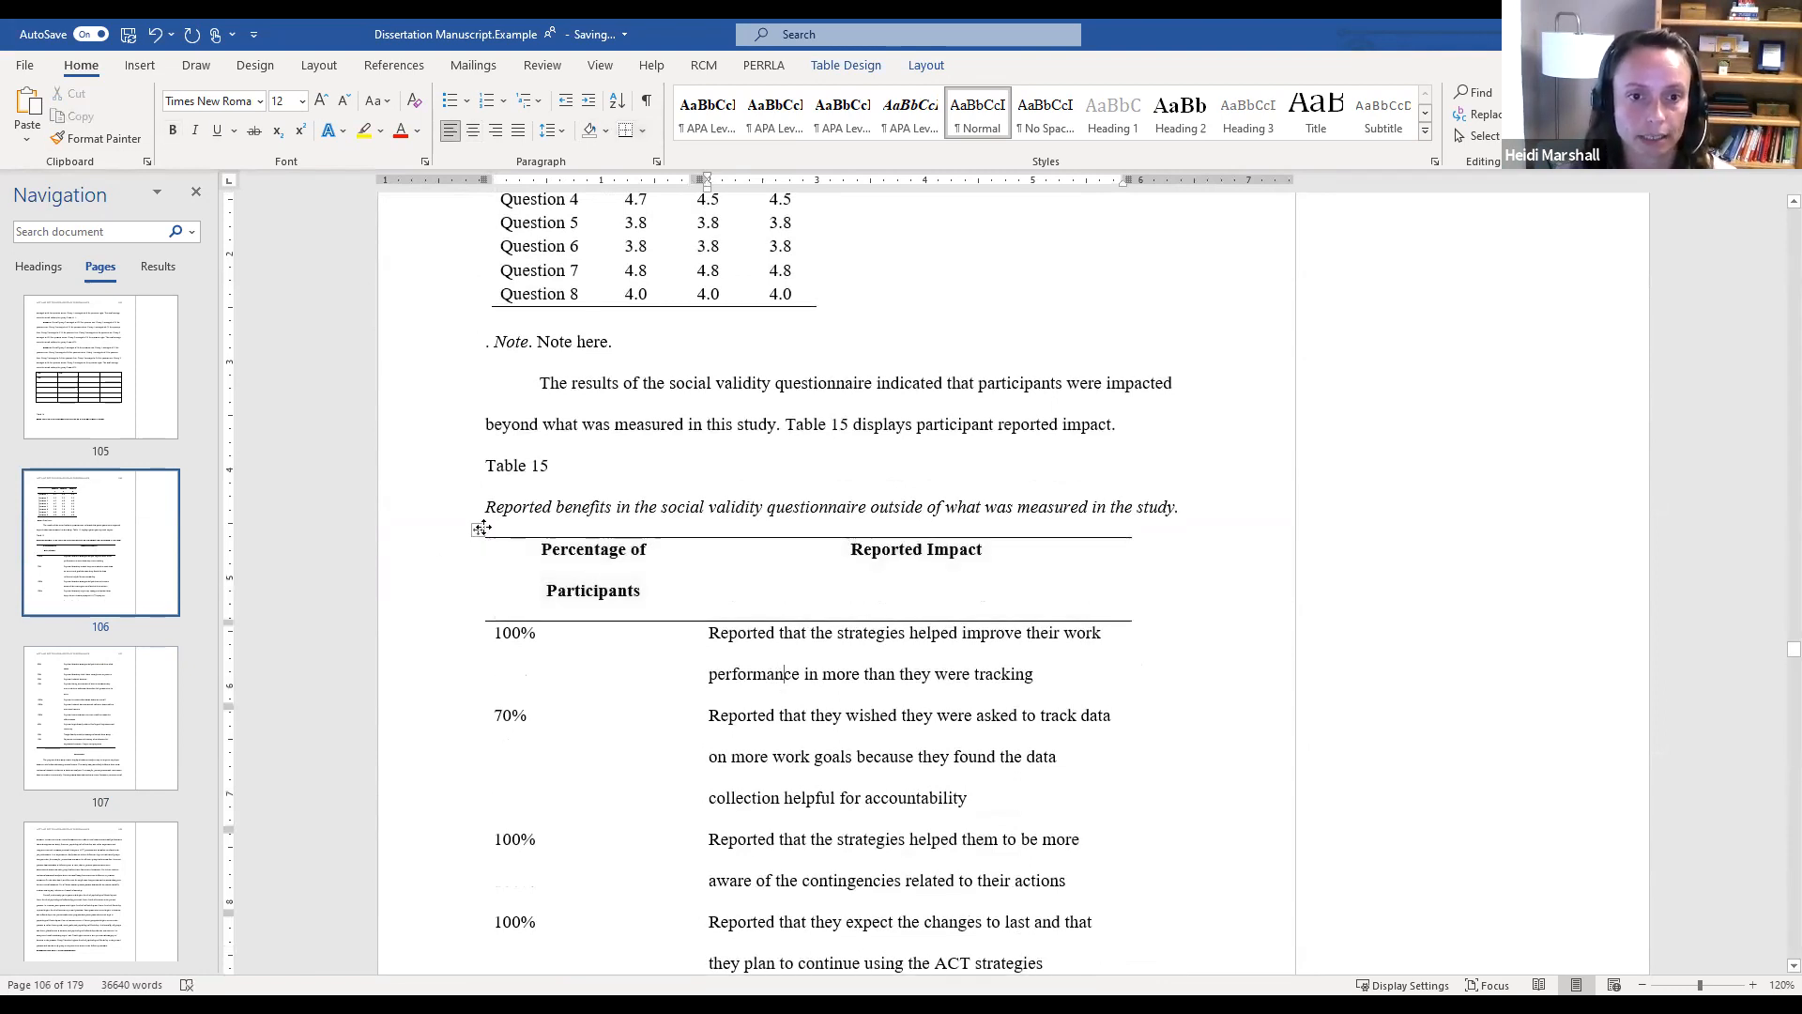
Set the line spacing of the entire Table 15 to single
{"action": "left_click", "coordinate": [479, 529]}
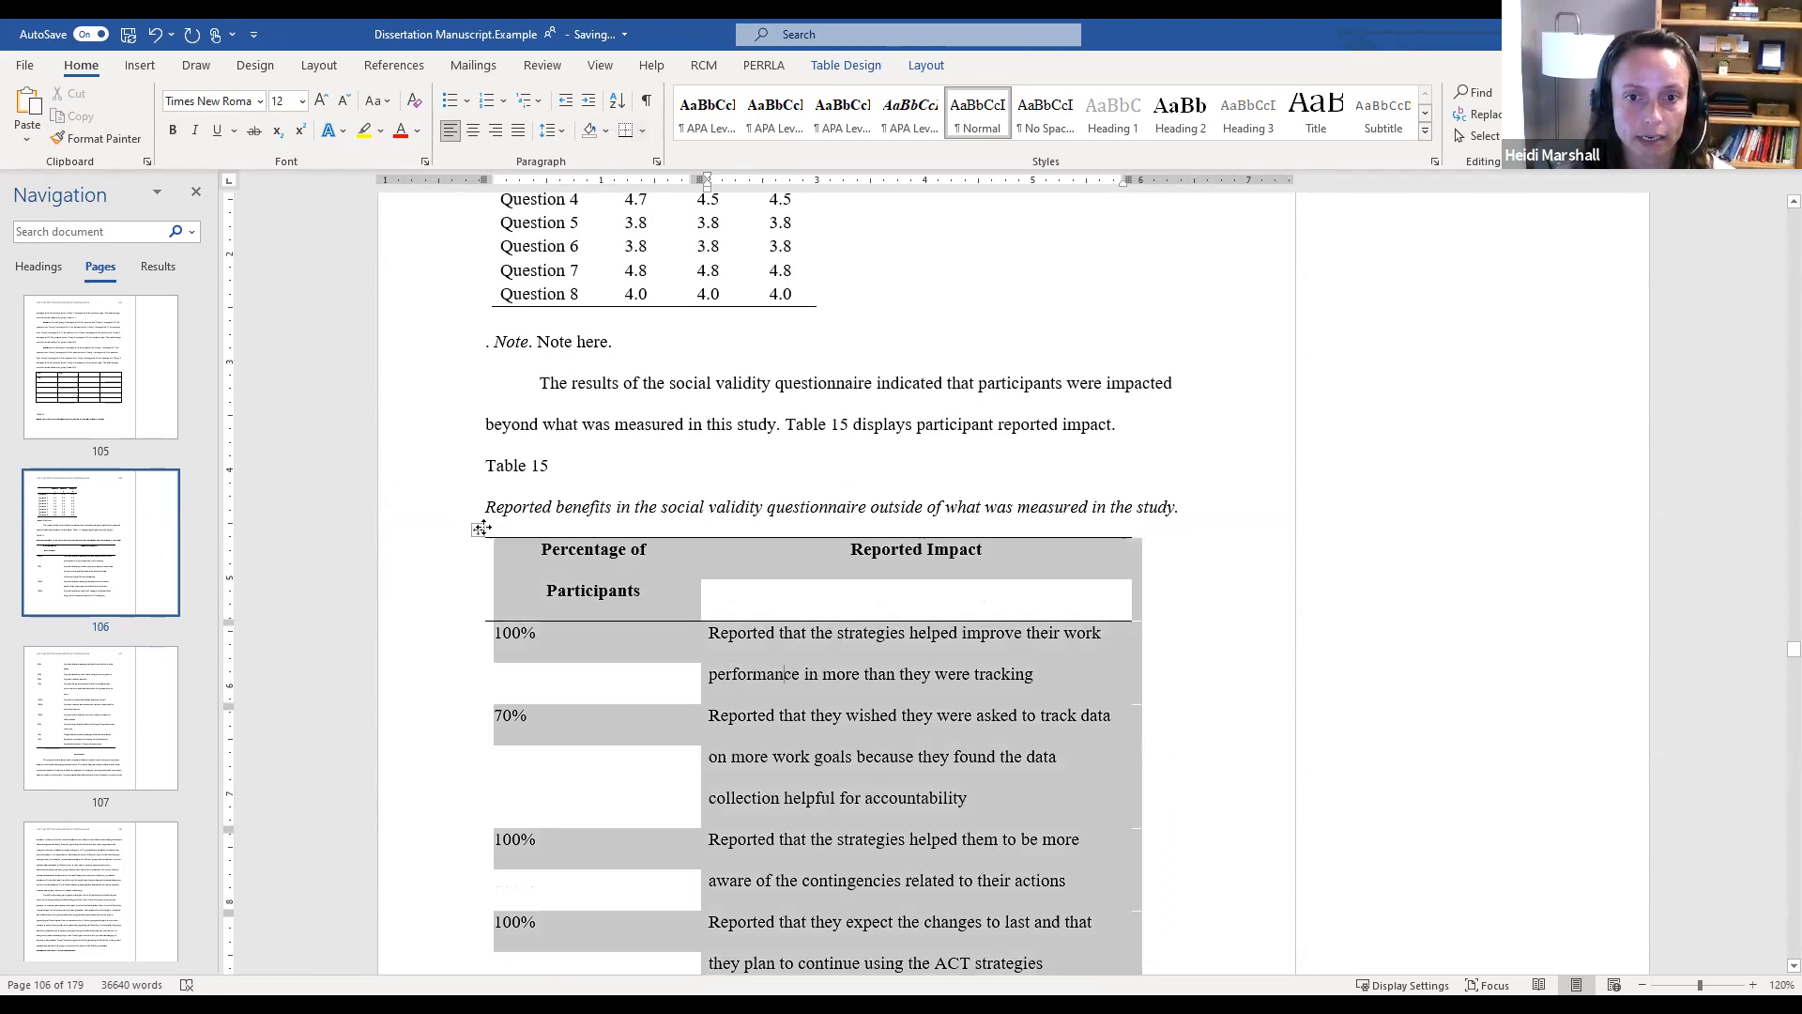
{"action": "left_click", "coordinate": [606, 131]}
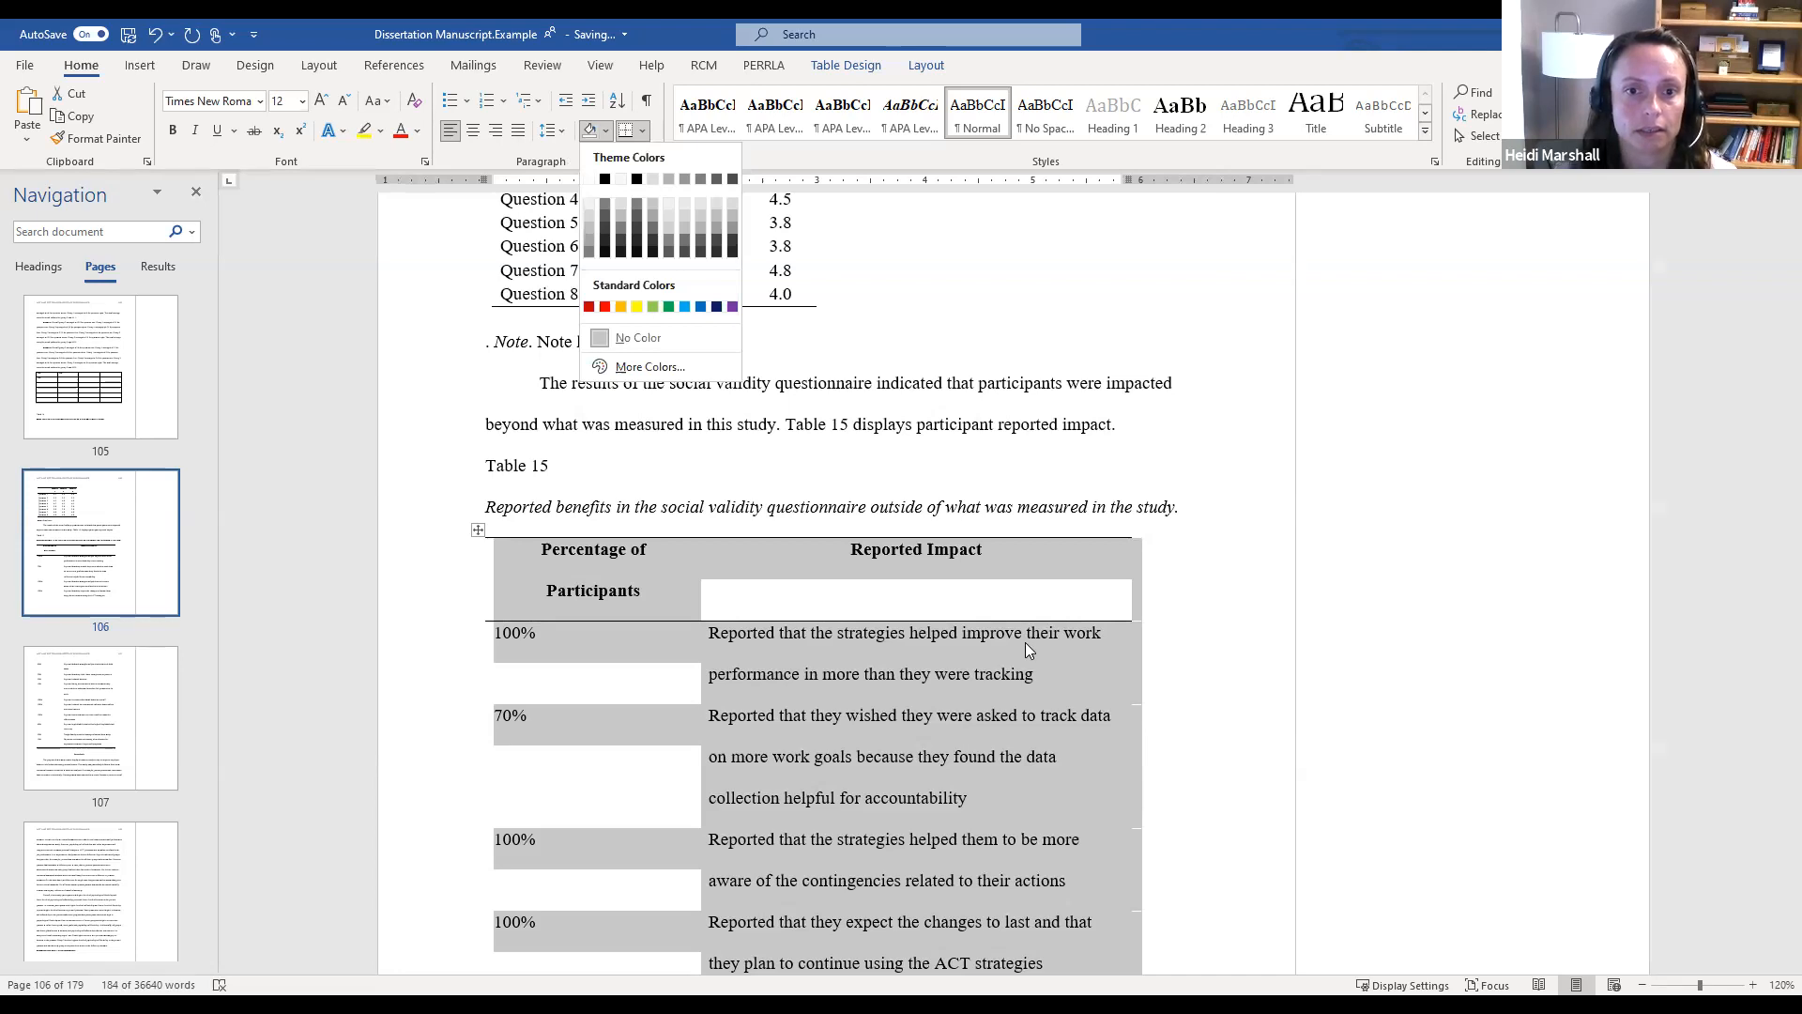
{"action": "key", "text": "ctrl+1"}
{"action": "scroll", "coordinate": [1026, 642], "scroll_direction": "down", "scroll_amount": 3}
{"action": "left_click", "coordinate": [635, 530]}
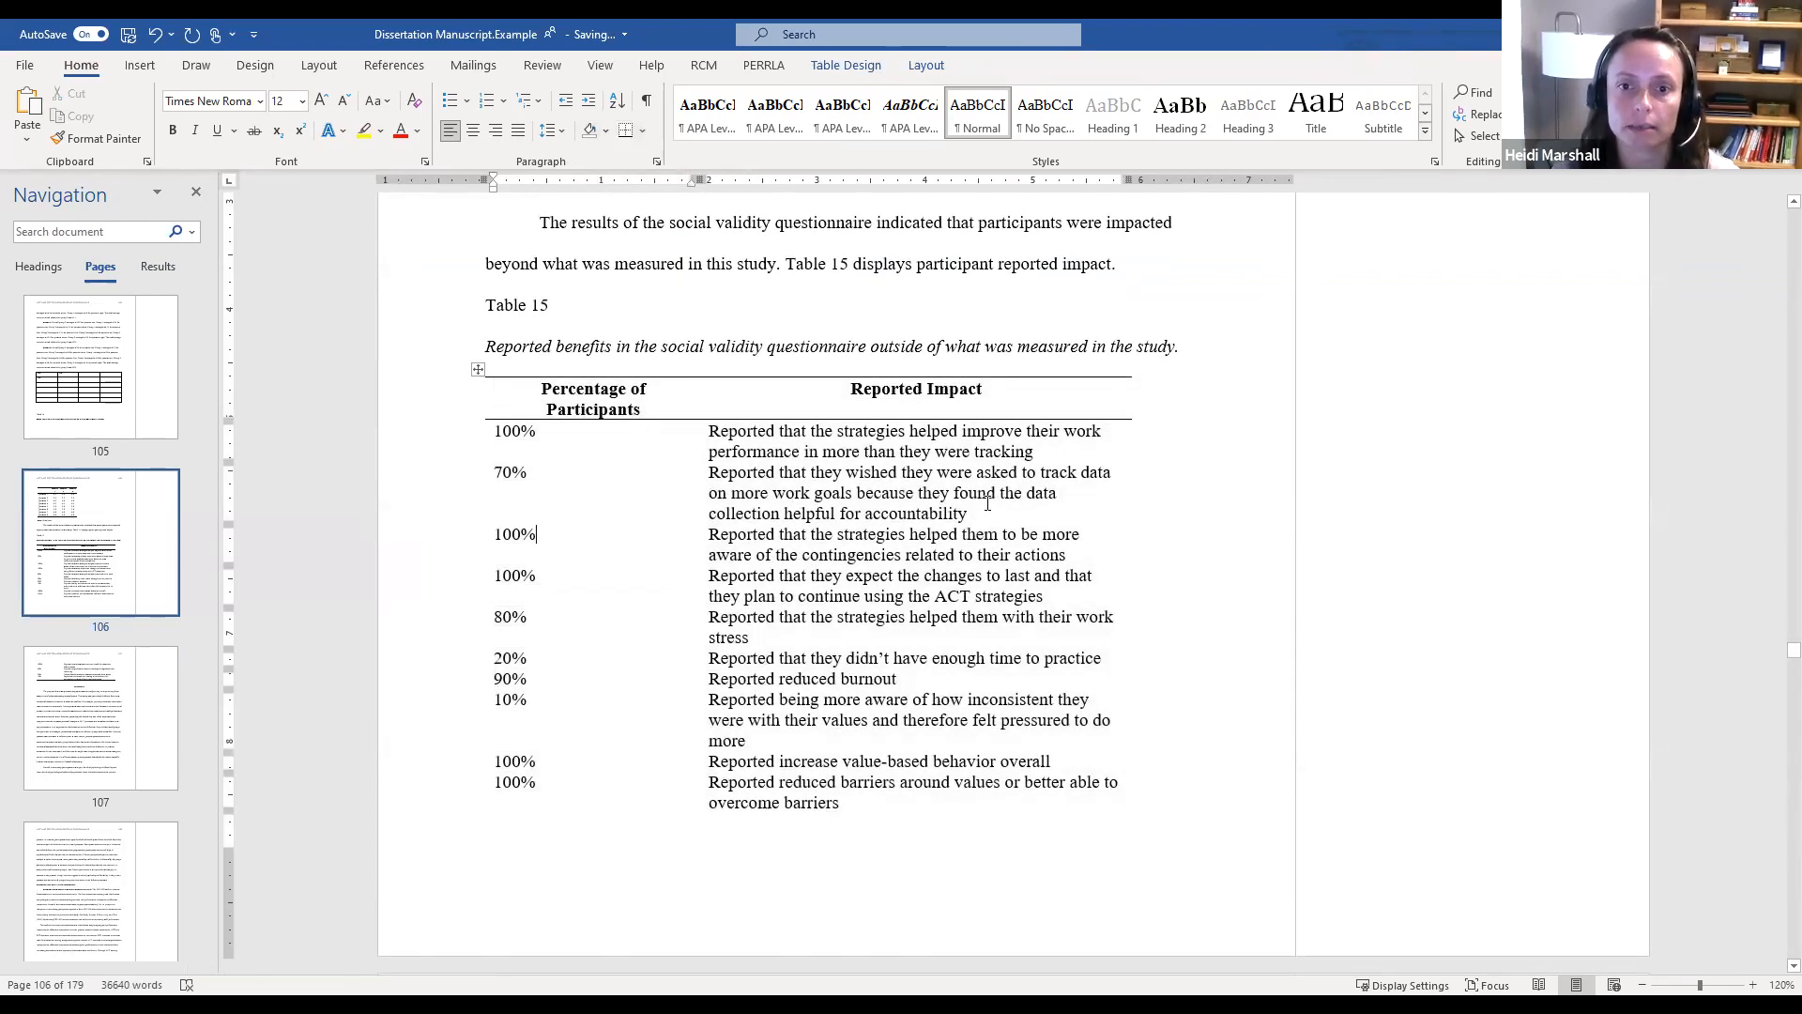
Add a blank line after the first and second Reported Impact entries in Table 15, and show the paragraph formatting marks
{"action": "left_click", "coordinate": [1048, 456]}
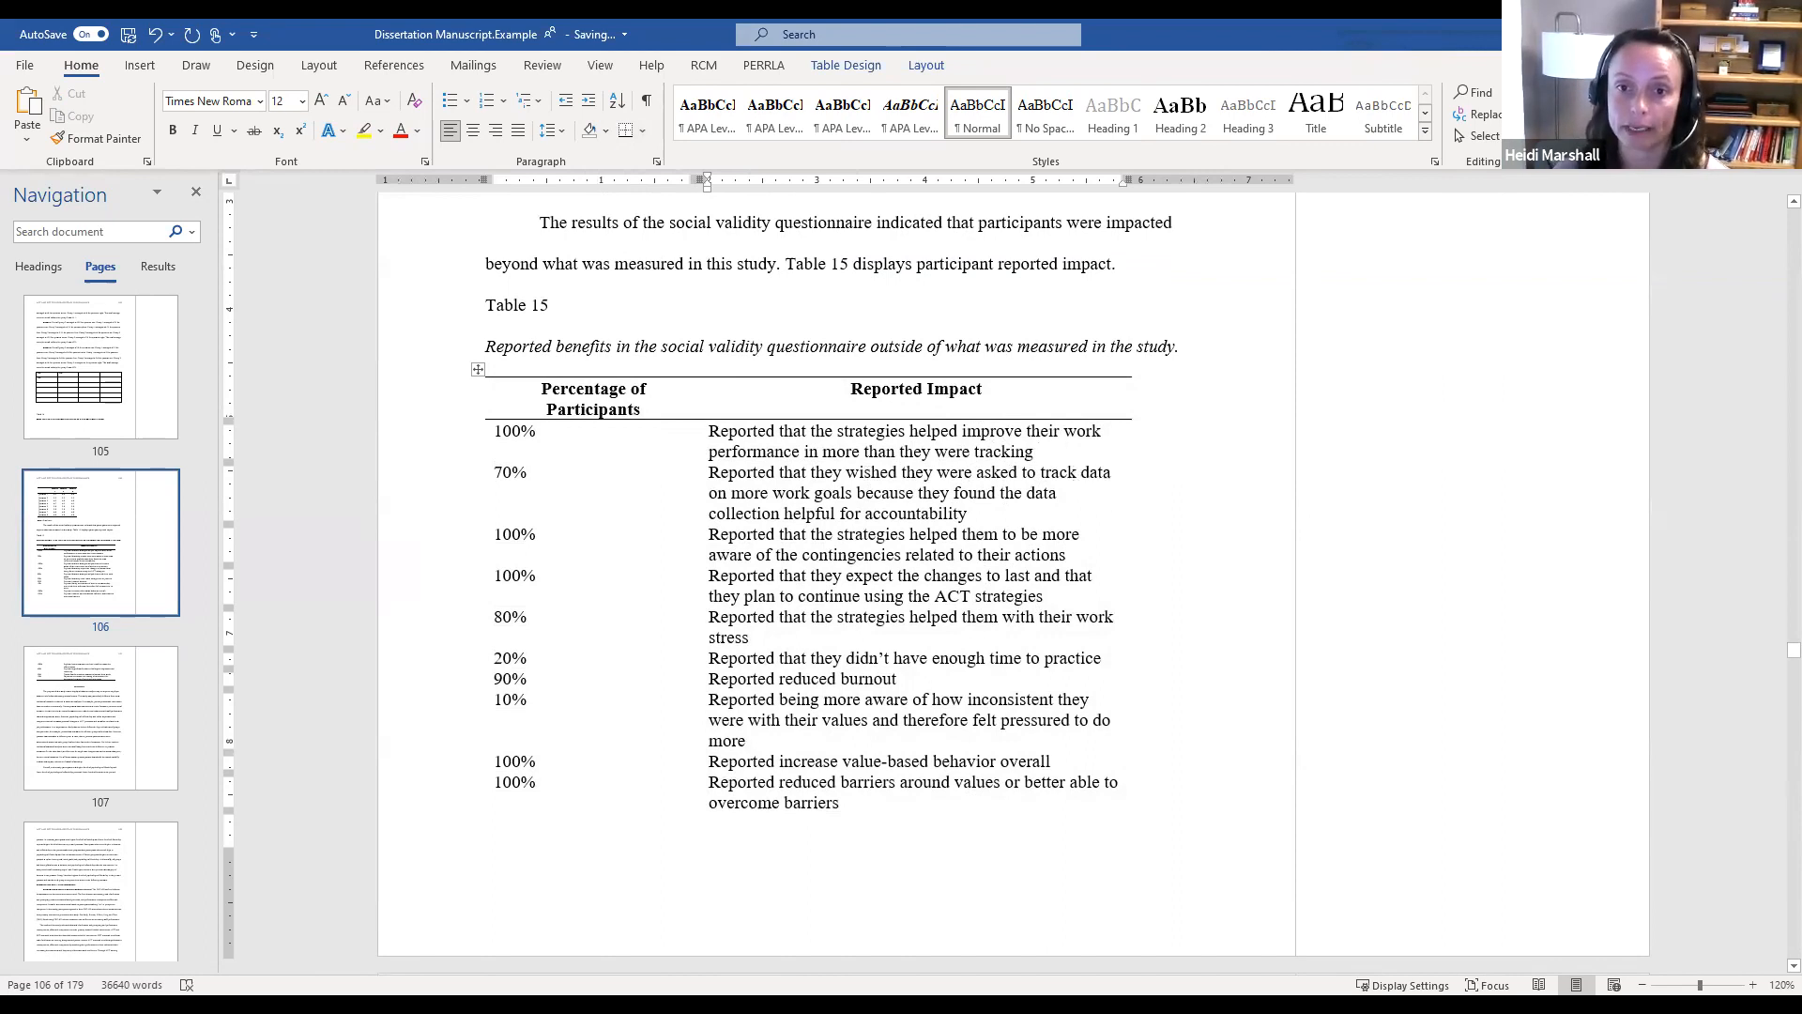
{"action": "key", "text": "Return"}
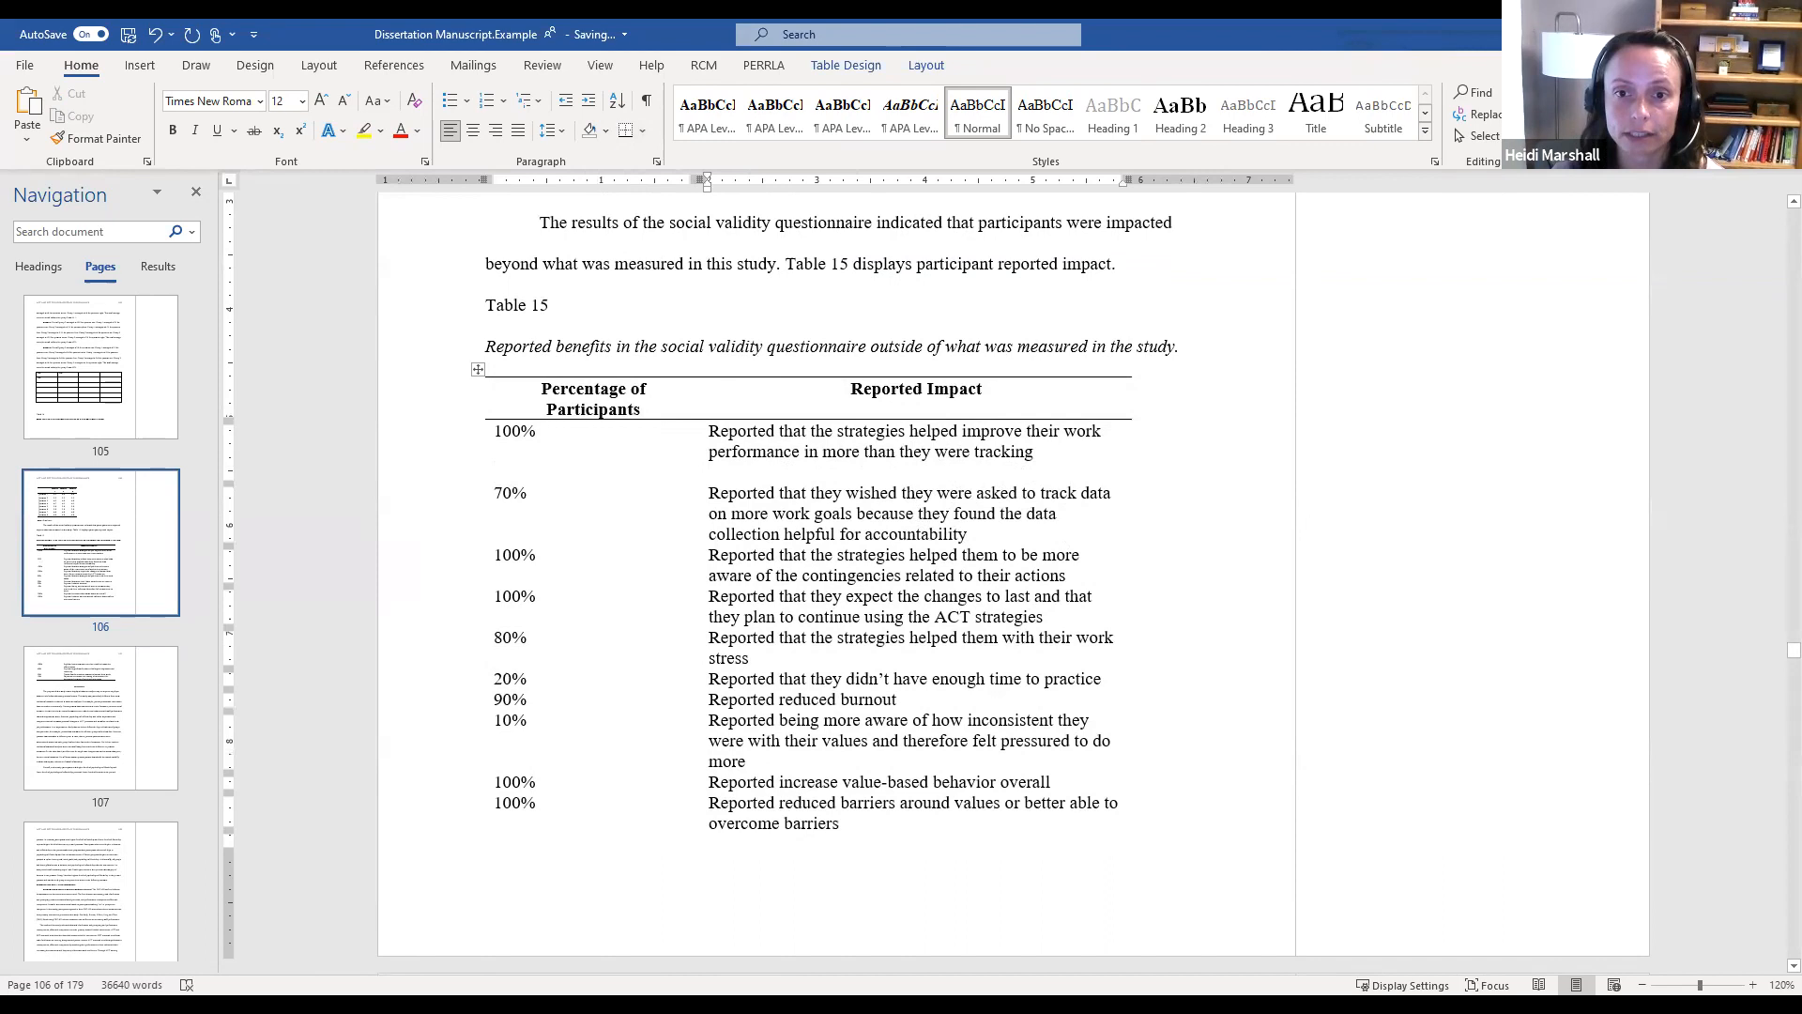
{"action": "left_click", "coordinate": [646, 101]}
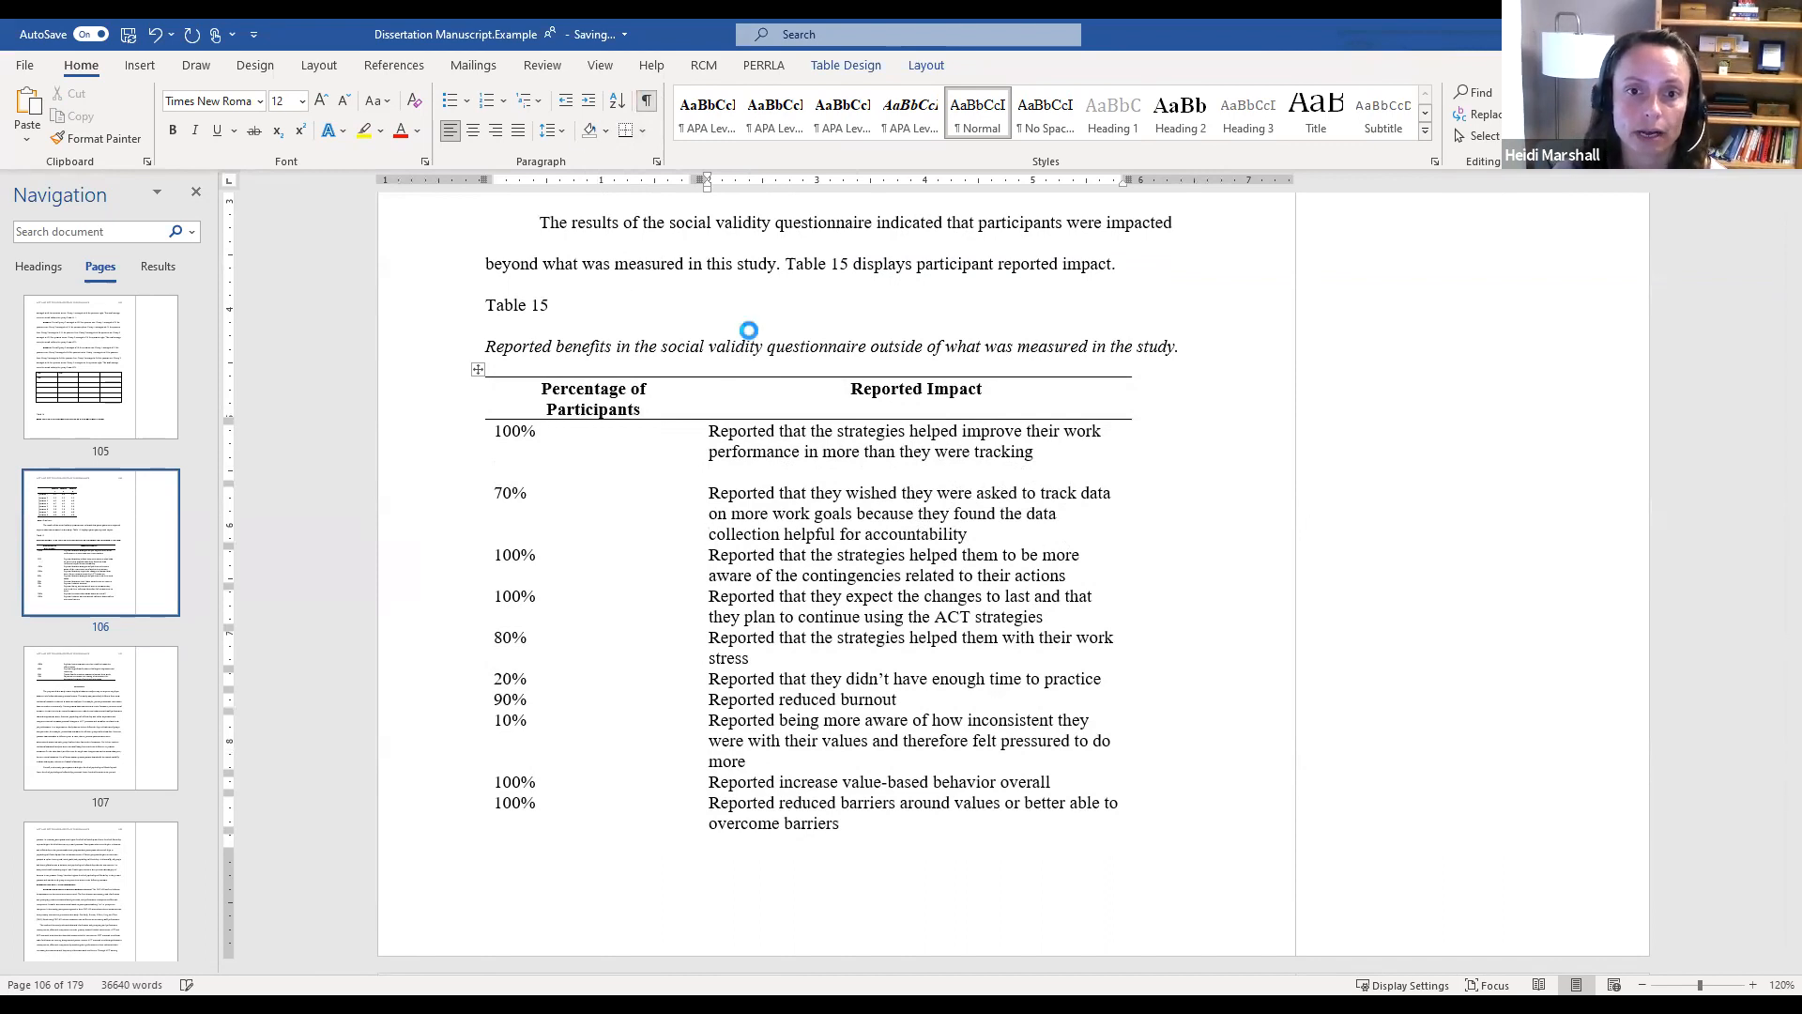
{"action": "left_click", "coordinate": [1080, 516]}
{"action": "left_click", "coordinate": [1015, 537]}
{"action": "key", "text": "Return"}
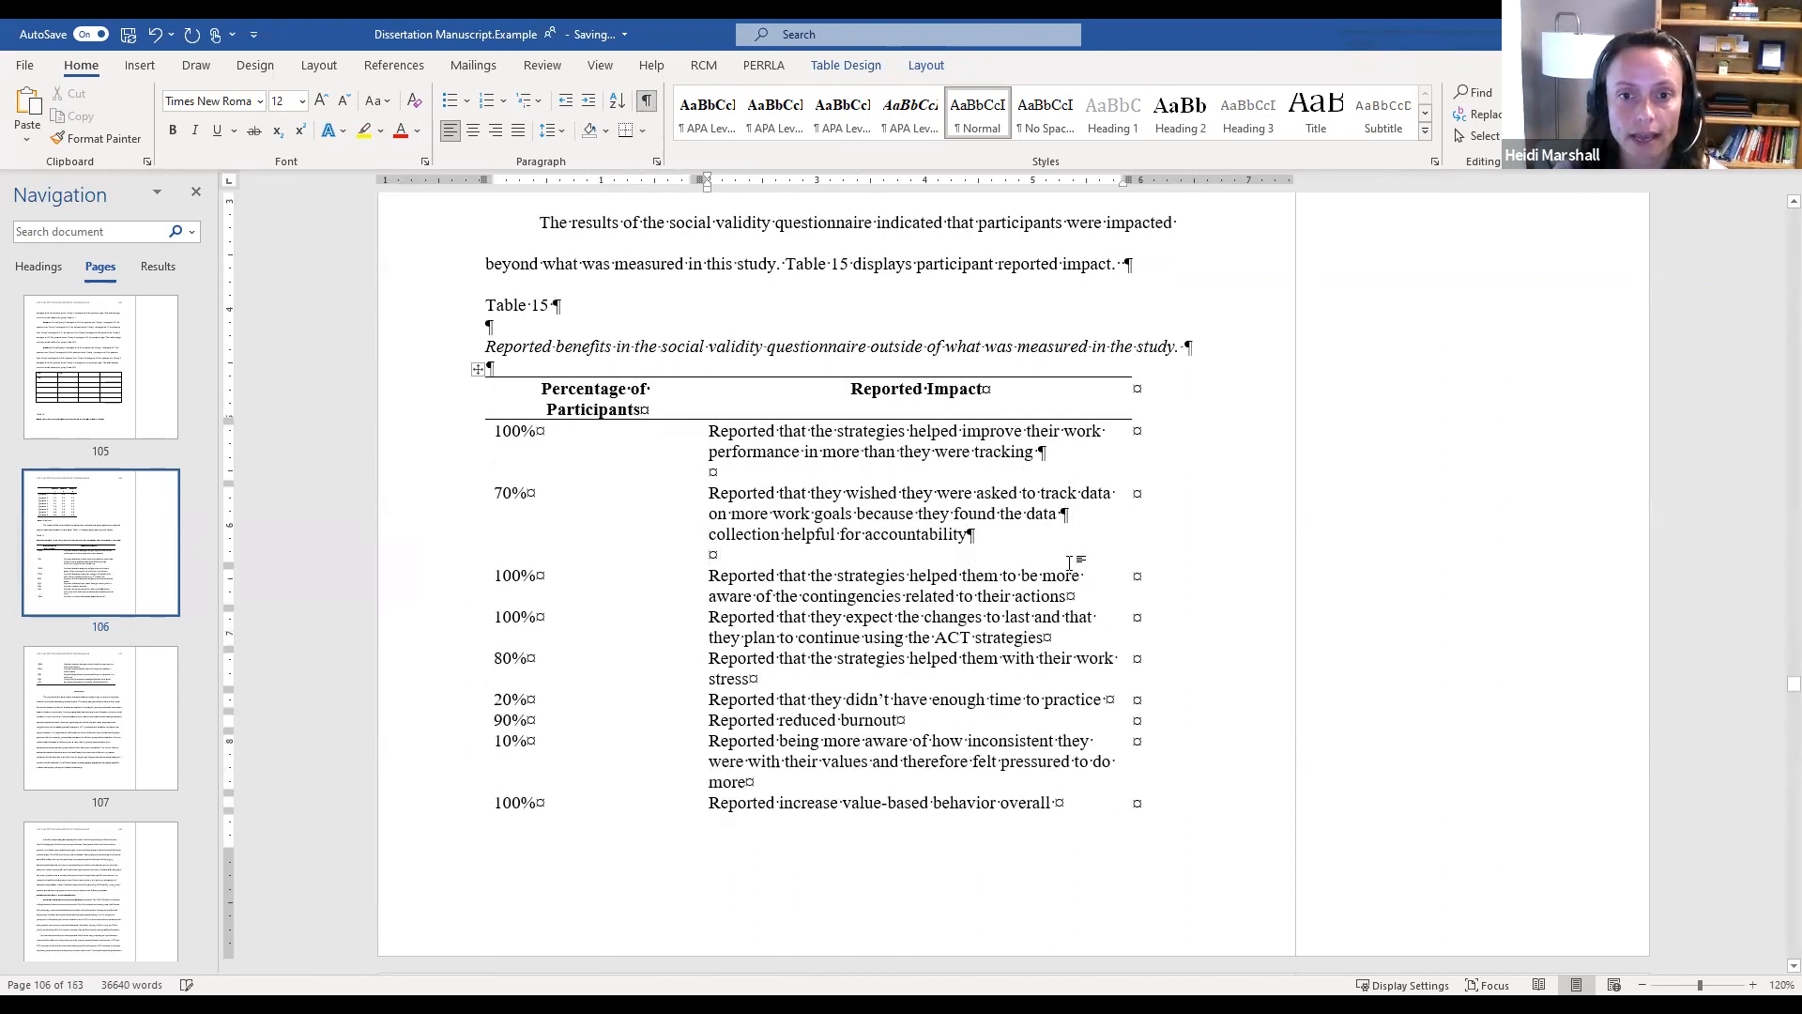
Add a blank line after each of the third through sixth Reported Impact entries in Table 15
{"action": "left_click", "coordinate": [1083, 597]}
{"action": "key", "text": "Return"}
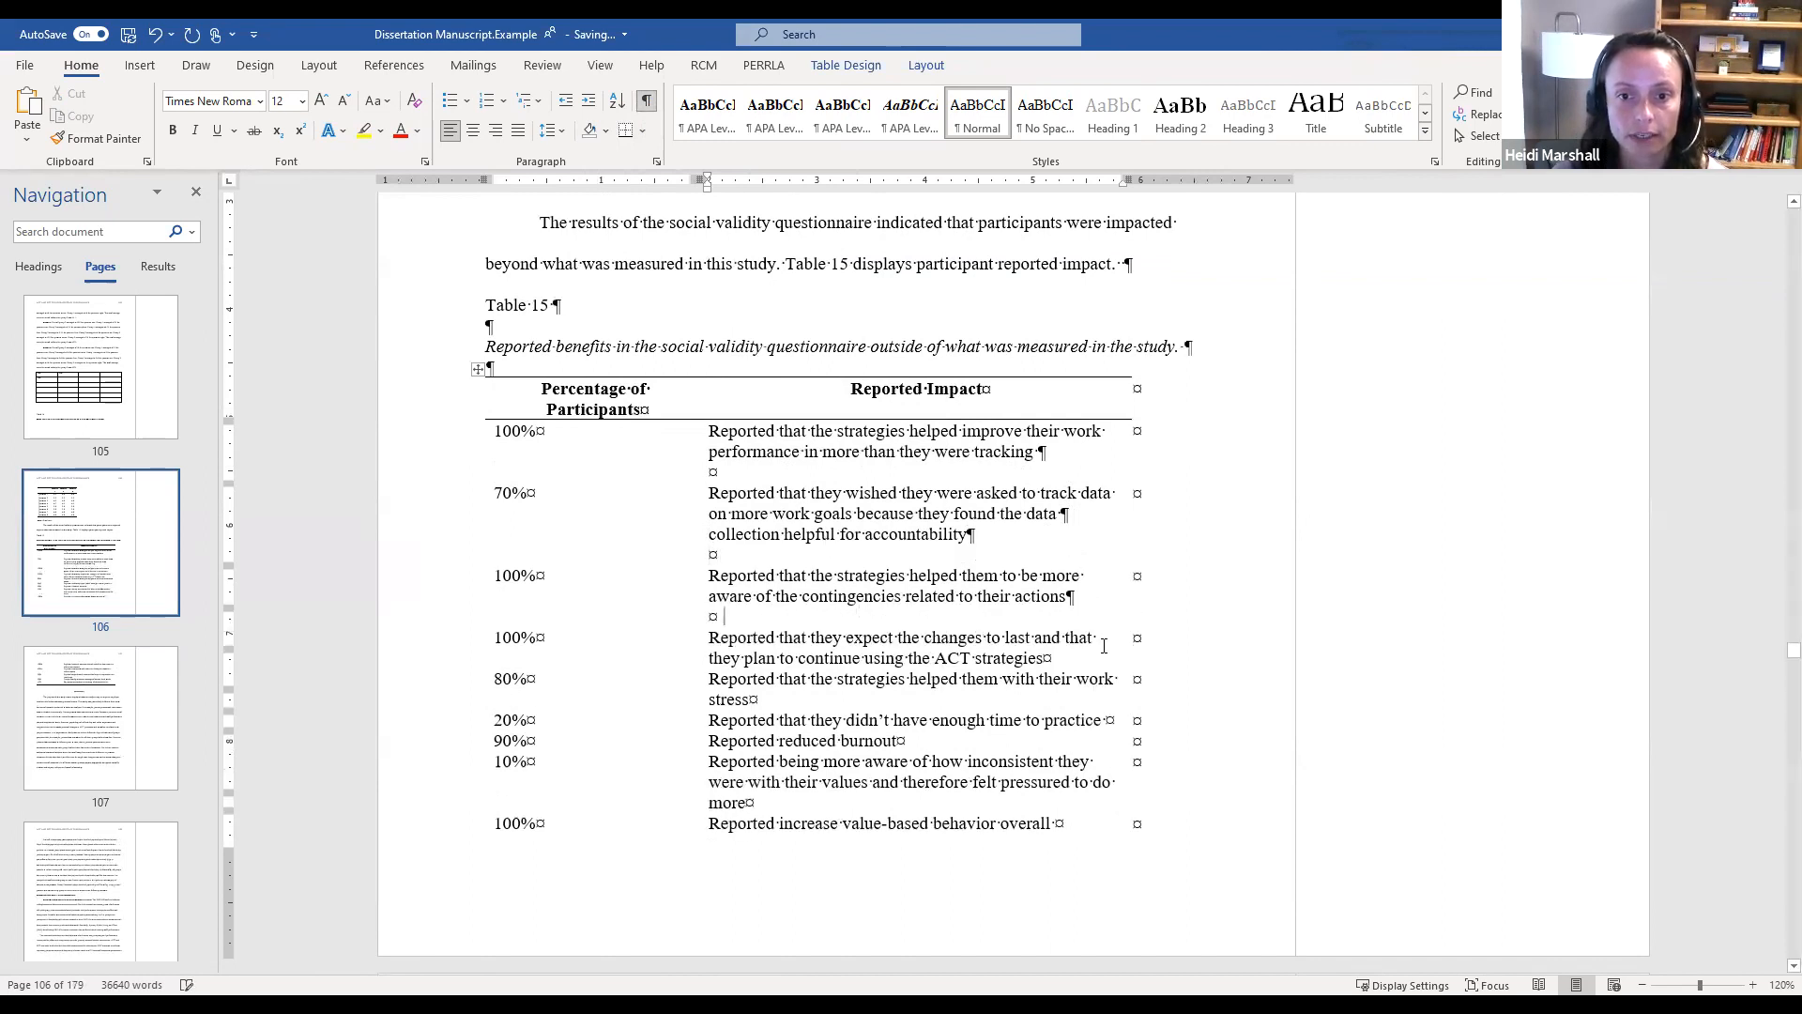
{"action": "left_click", "coordinate": [1053, 658]}
{"action": "key", "text": "Return"}
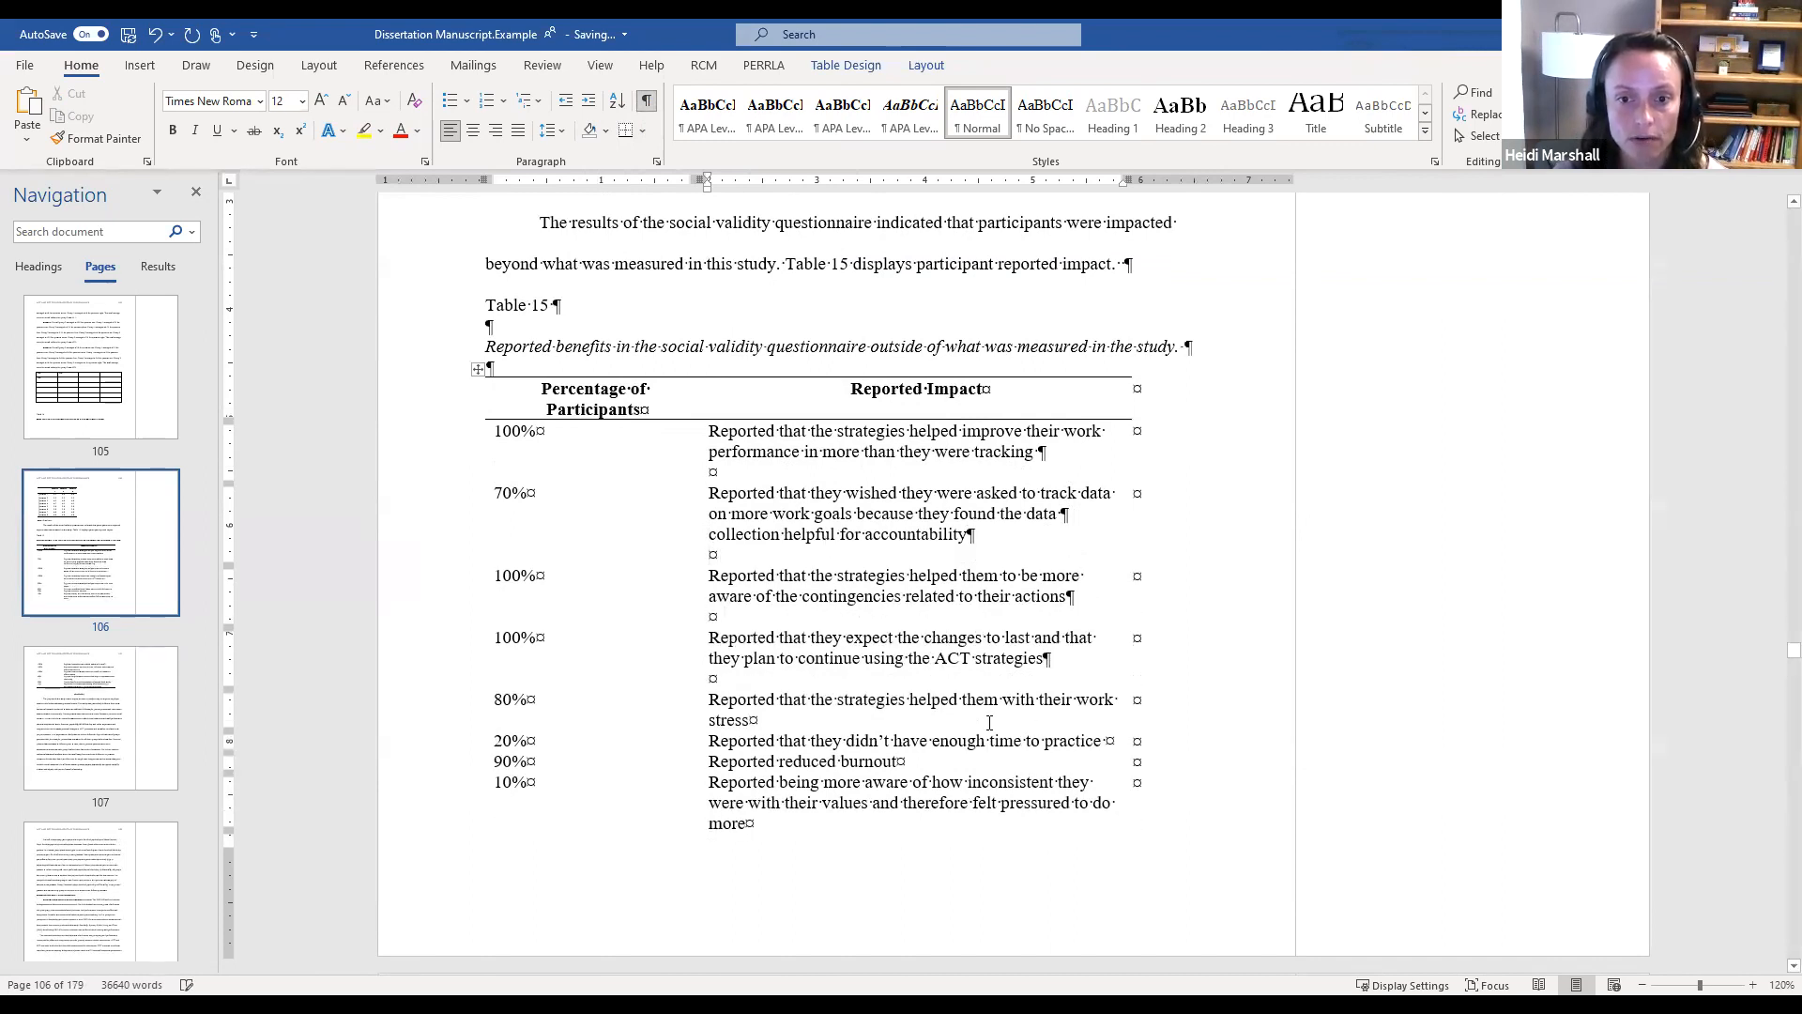
{"action": "left_click", "coordinate": [990, 723]}
{"action": "key", "text": "Return"}
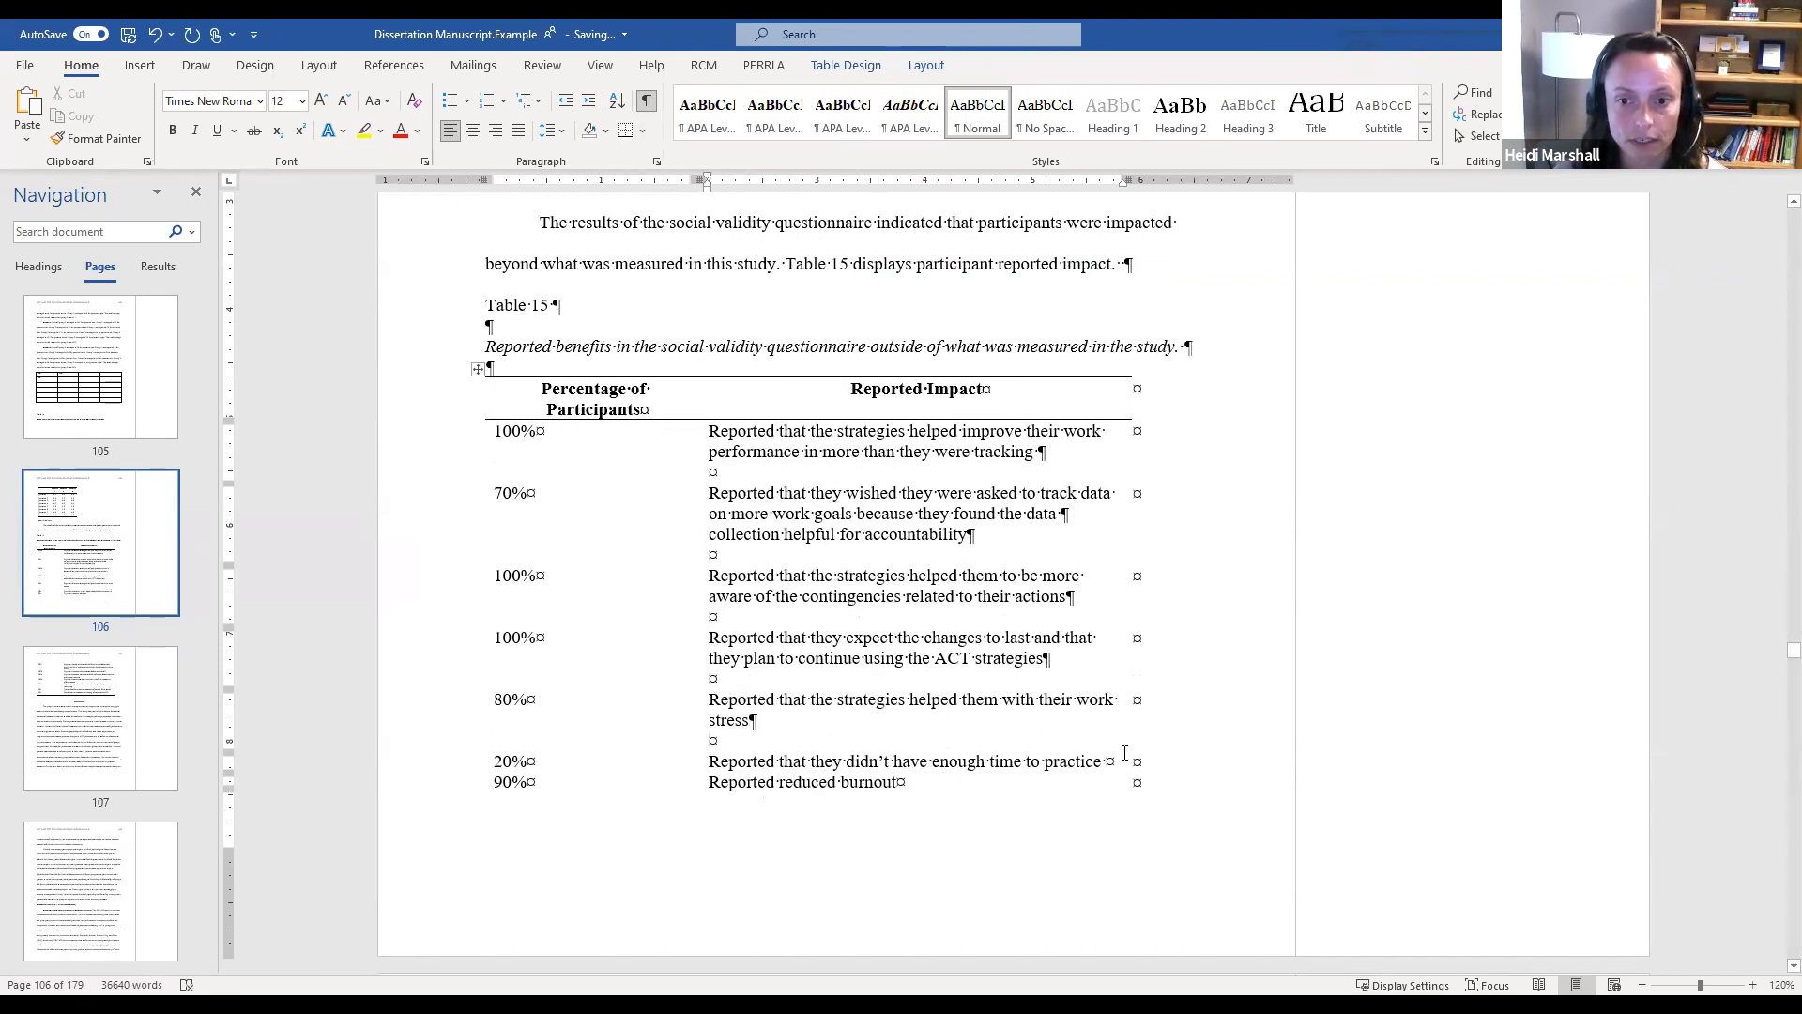
{"action": "key", "text": "Return"}
On page 107, add a blank line after the Table 15 entries on being more aware, value-based behavior and reduced barriers
{"action": "scroll", "coordinate": [770, 847], "scroll_direction": "down", "scroll_amount": 5}
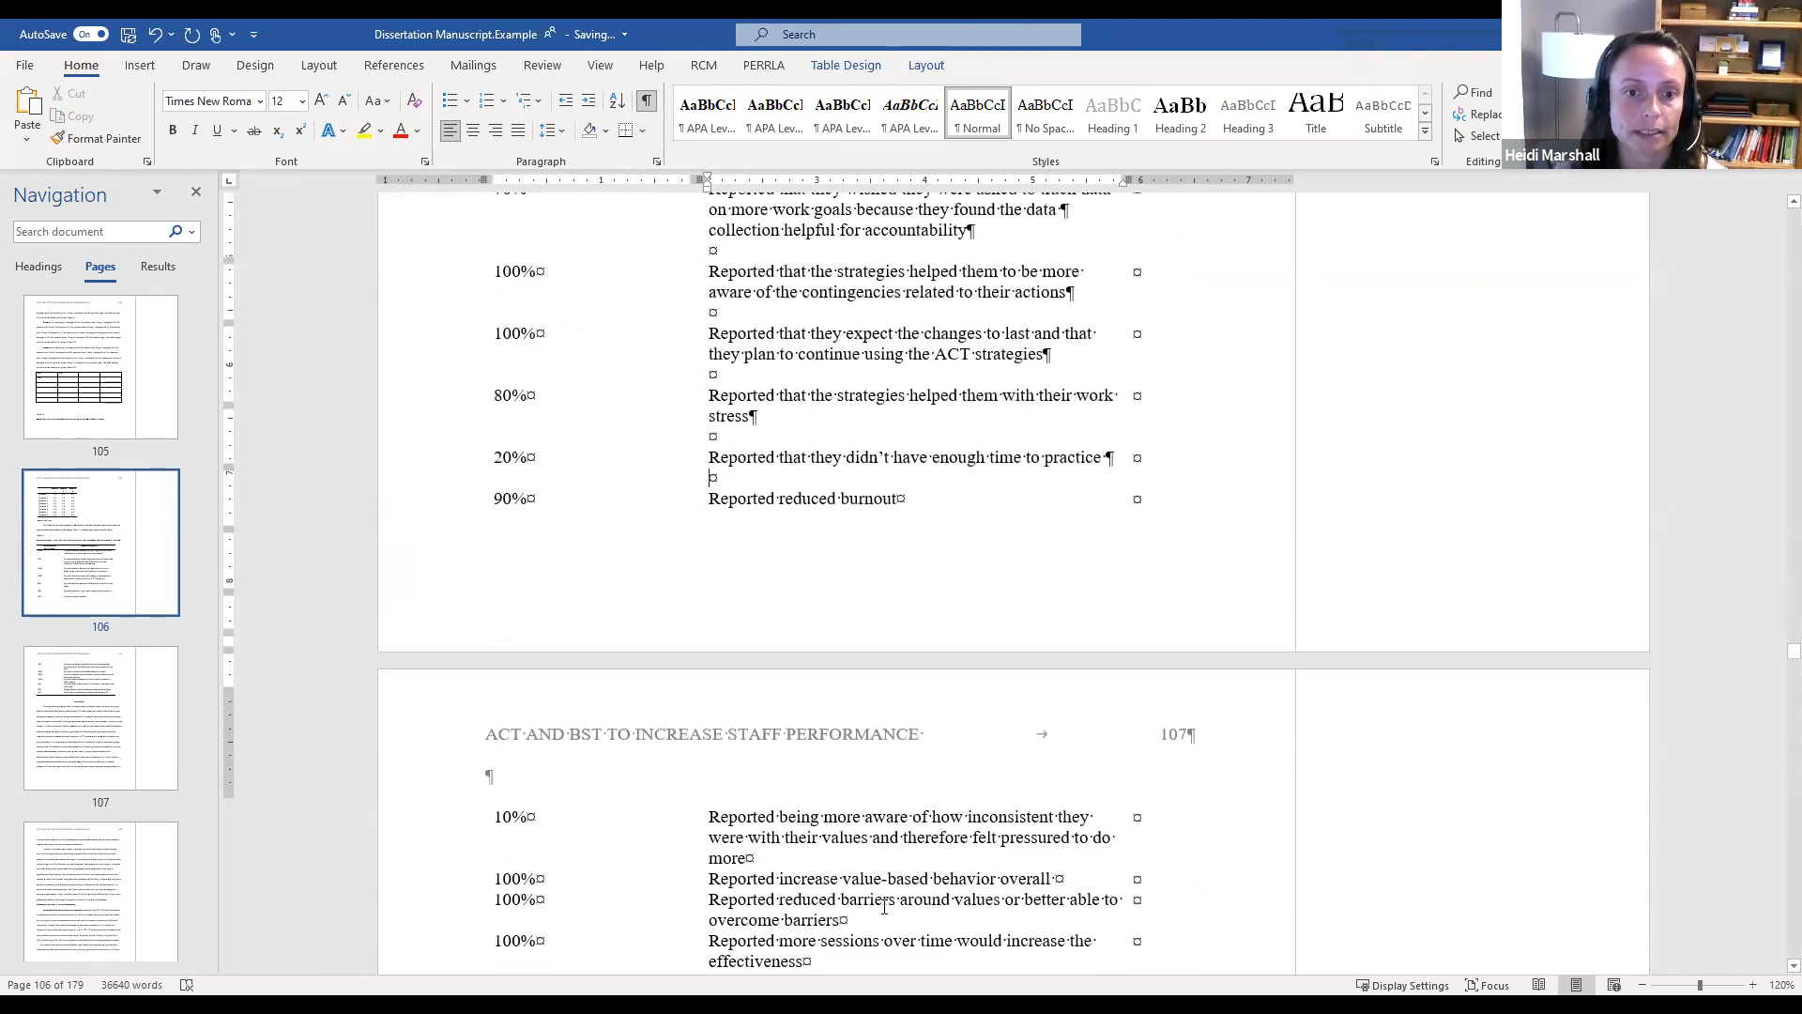
{"action": "left_click", "coordinate": [773, 837]}
{"action": "key", "text": "Return"}
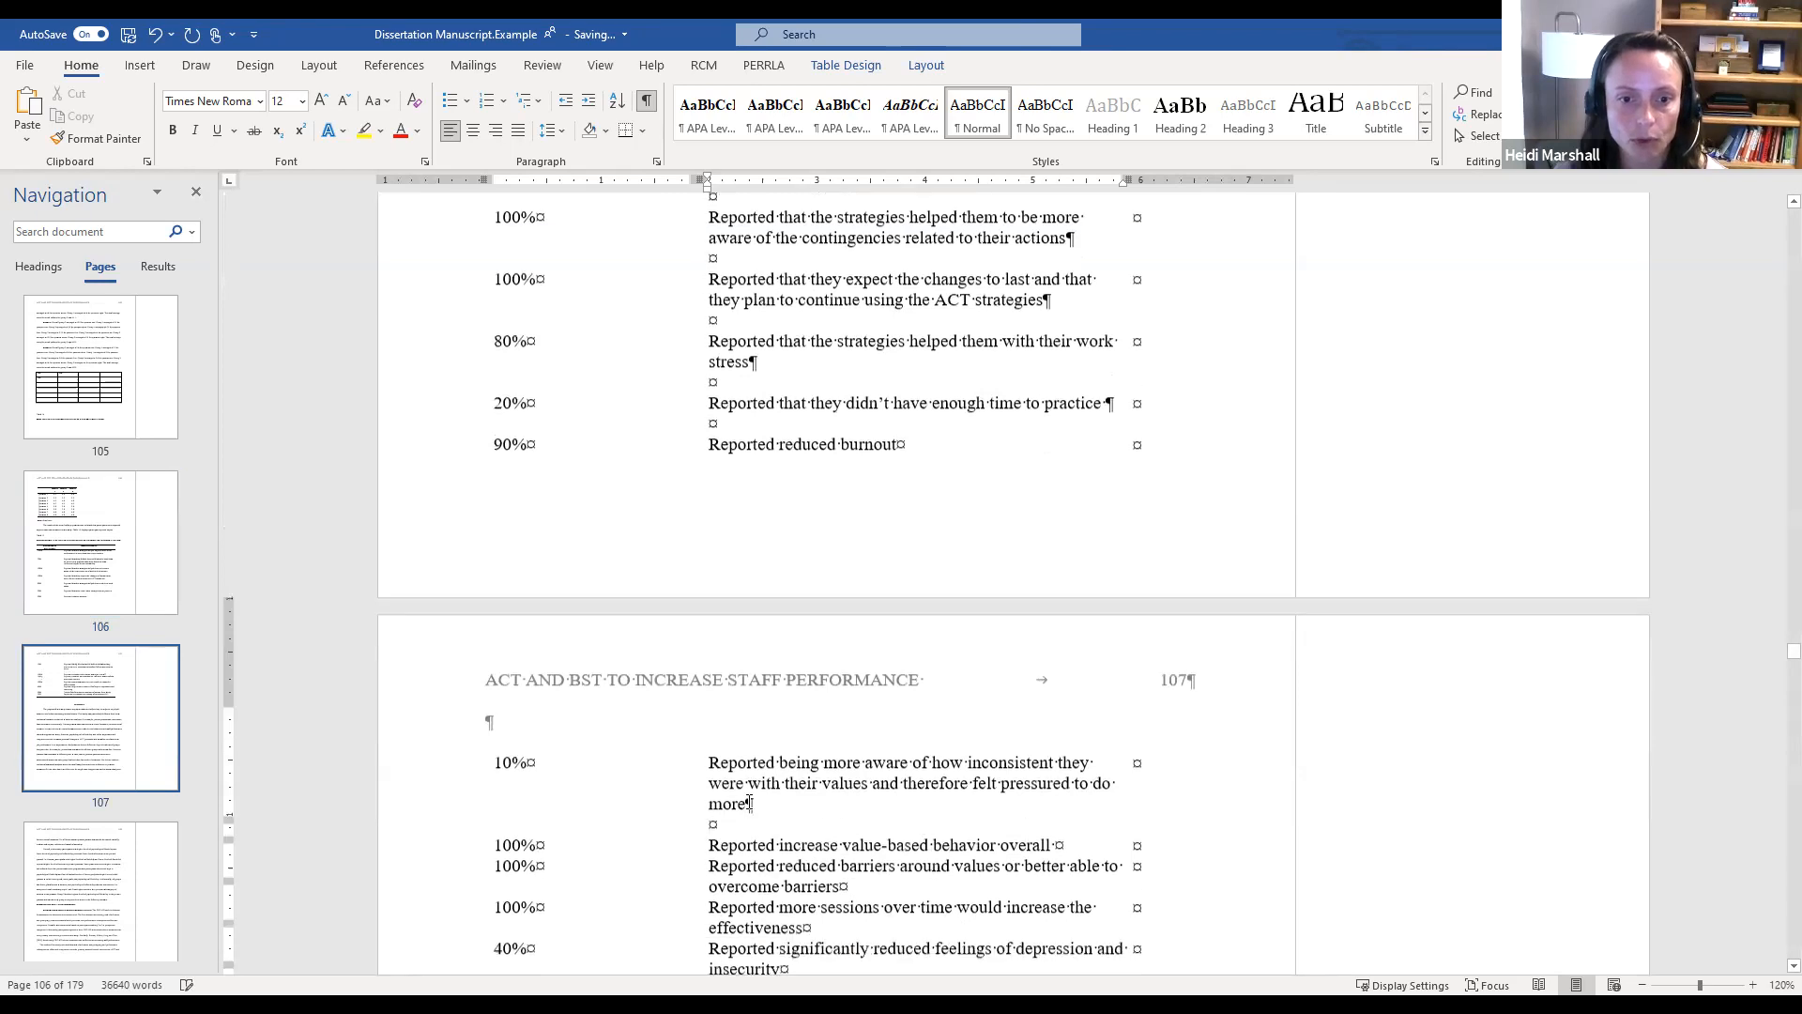
{"action": "scroll", "coordinate": [1071, 836], "scroll_direction": "down", "scroll_amount": 1}
{"action": "left_click", "coordinate": [1076, 833]}
{"action": "key", "text": "Return"}
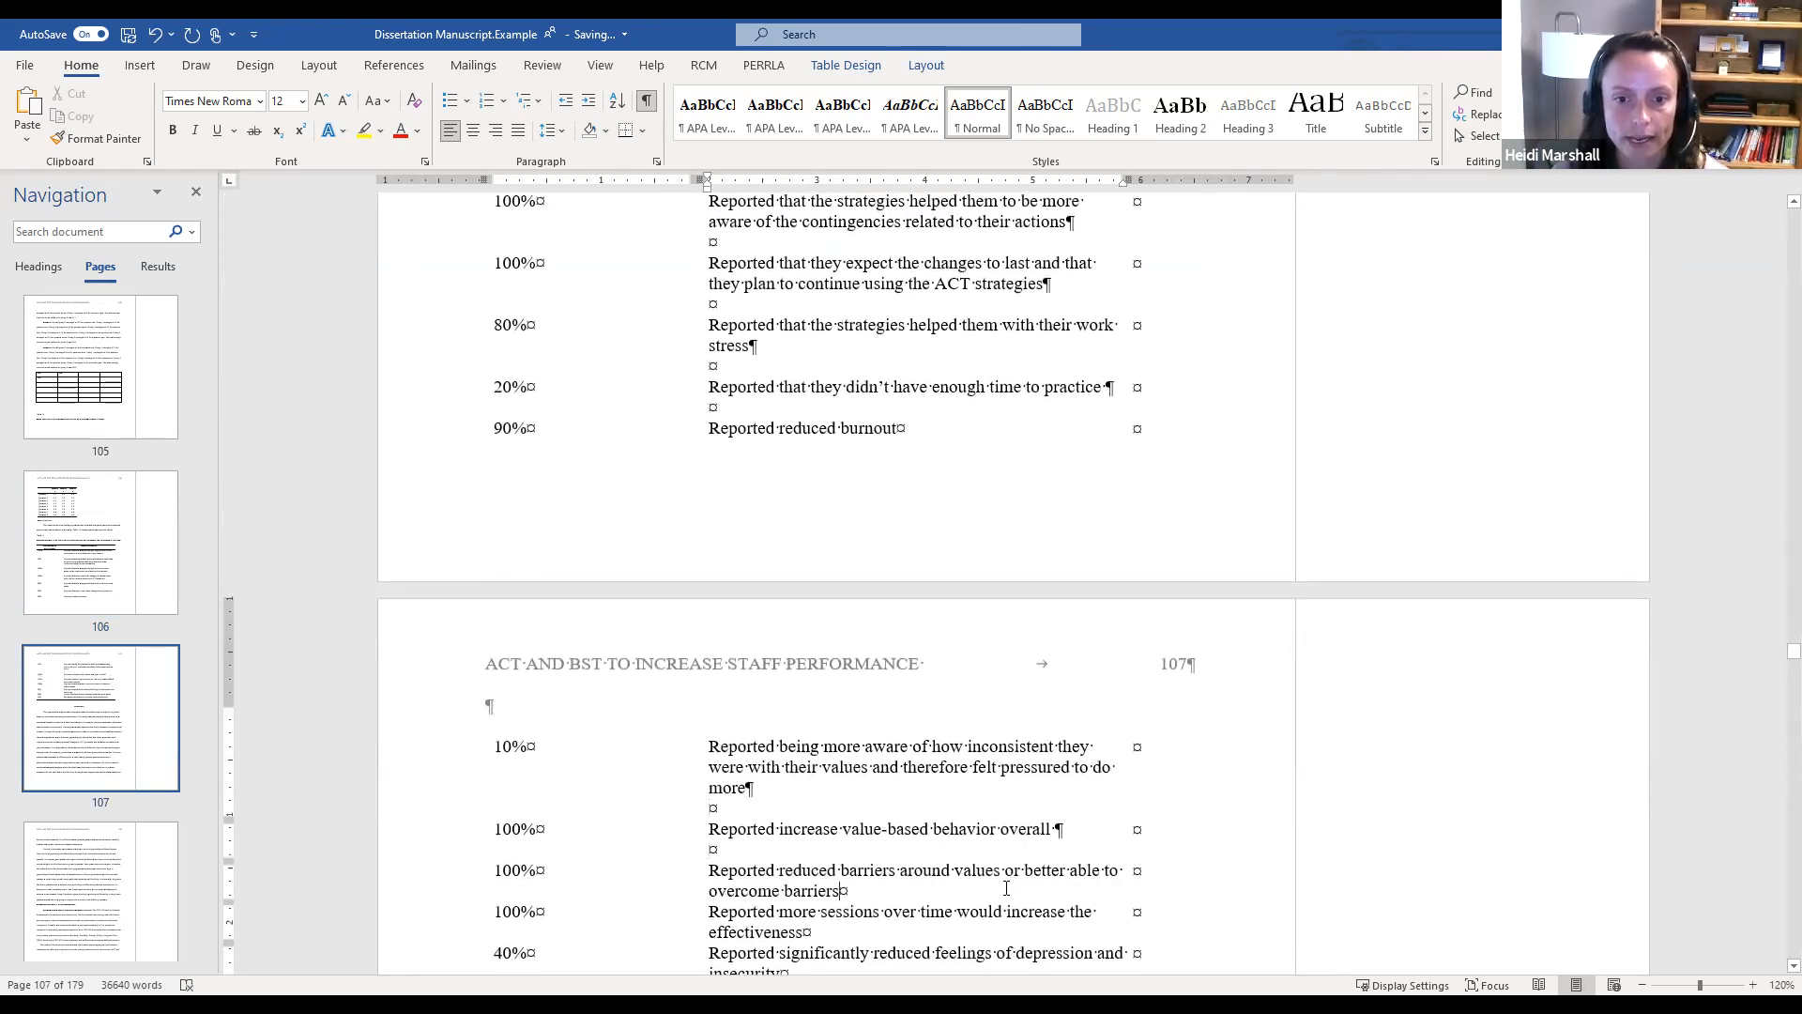
{"action": "key", "text": "Return"}
Undo all the blank lines added to the Reported Impact column of Table 15, including those after the first two entries
{"action": "scroll", "coordinate": [1054, 849], "scroll_direction": "down", "scroll_amount": 1}
{"action": "scroll", "coordinate": [1059, 844], "scroll_direction": "up", "scroll_amount": 1}
{"action": "scroll", "coordinate": [1058, 844], "scroll_direction": "up", "scroll_amount": 5}
{"action": "key", "text": "ctrl+z"}
{"action": "key", "text": "ctrl+z"}
{"action": "key", "text": "ctrl+z"}
{"action": "key", "text": "ctrl+z"}
{"action": "key", "text": "ctrl+z"}
{"action": "key", "text": "ctrl+z"}
{"action": "key", "text": "ctrl+z"}
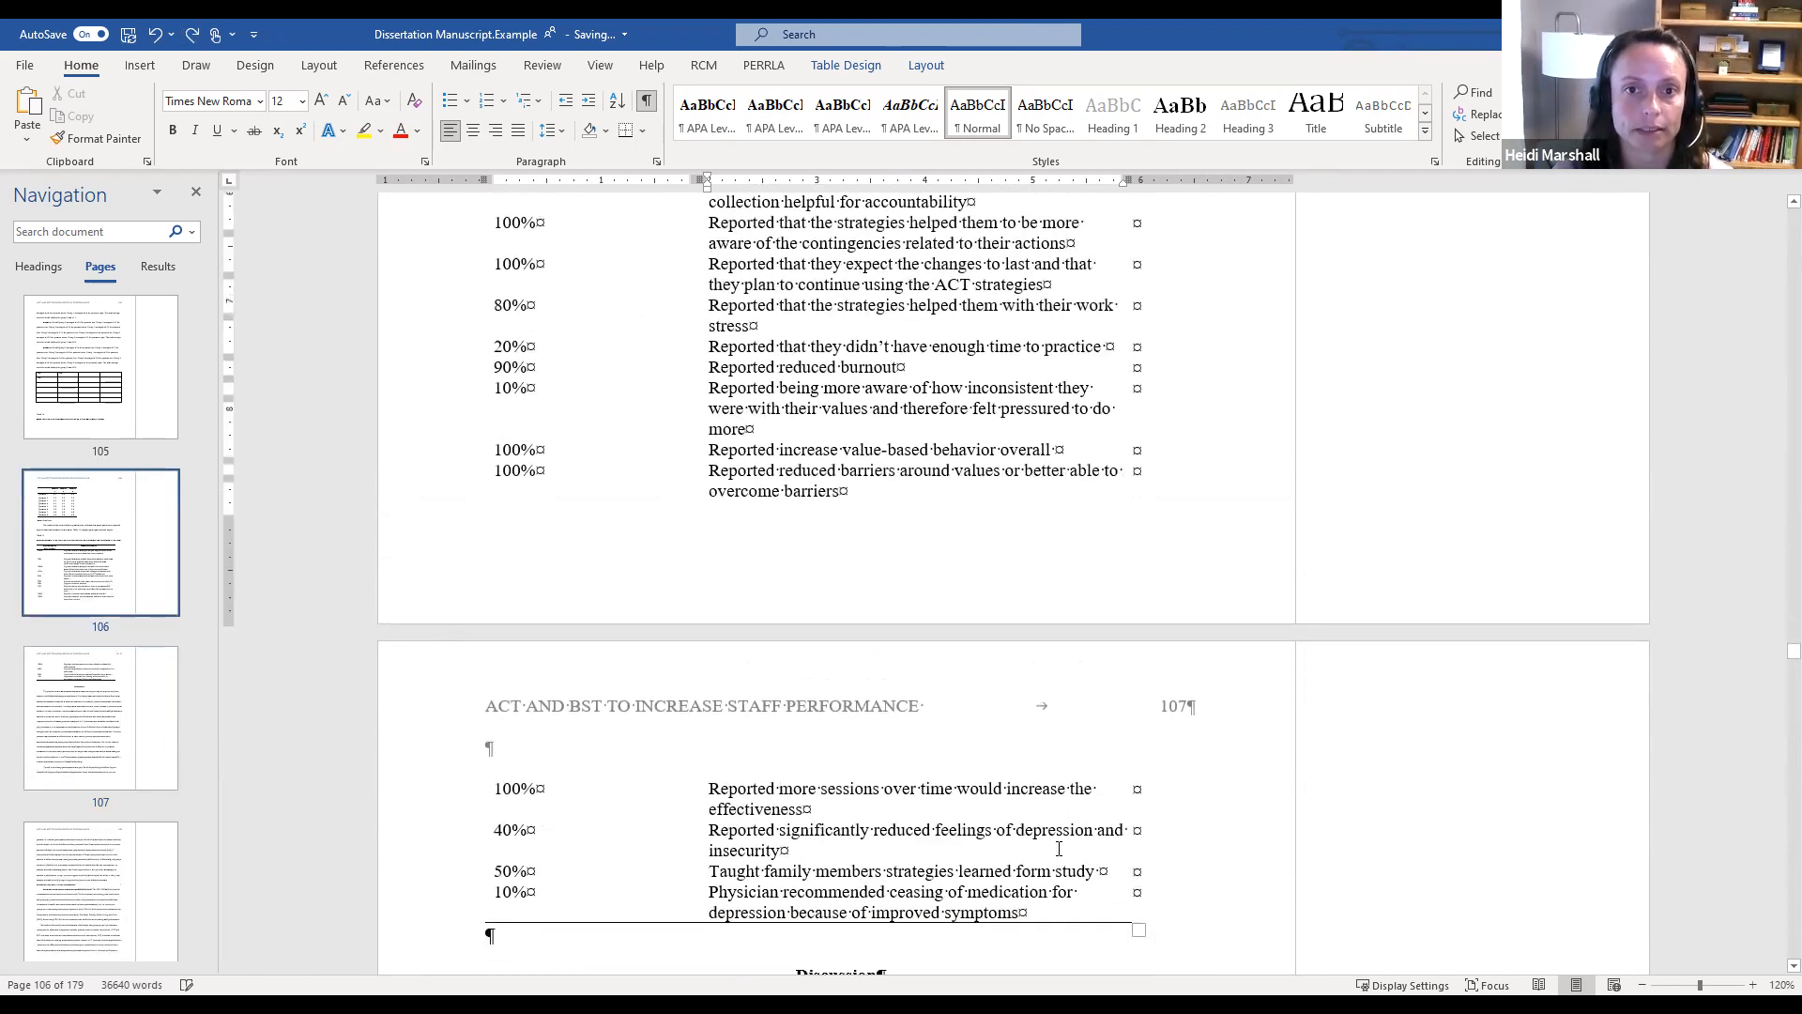
{"action": "scroll", "coordinate": [1059, 848], "scroll_direction": "up", "scroll_amount": 5}
{"action": "key", "text": "ctrl+z"}
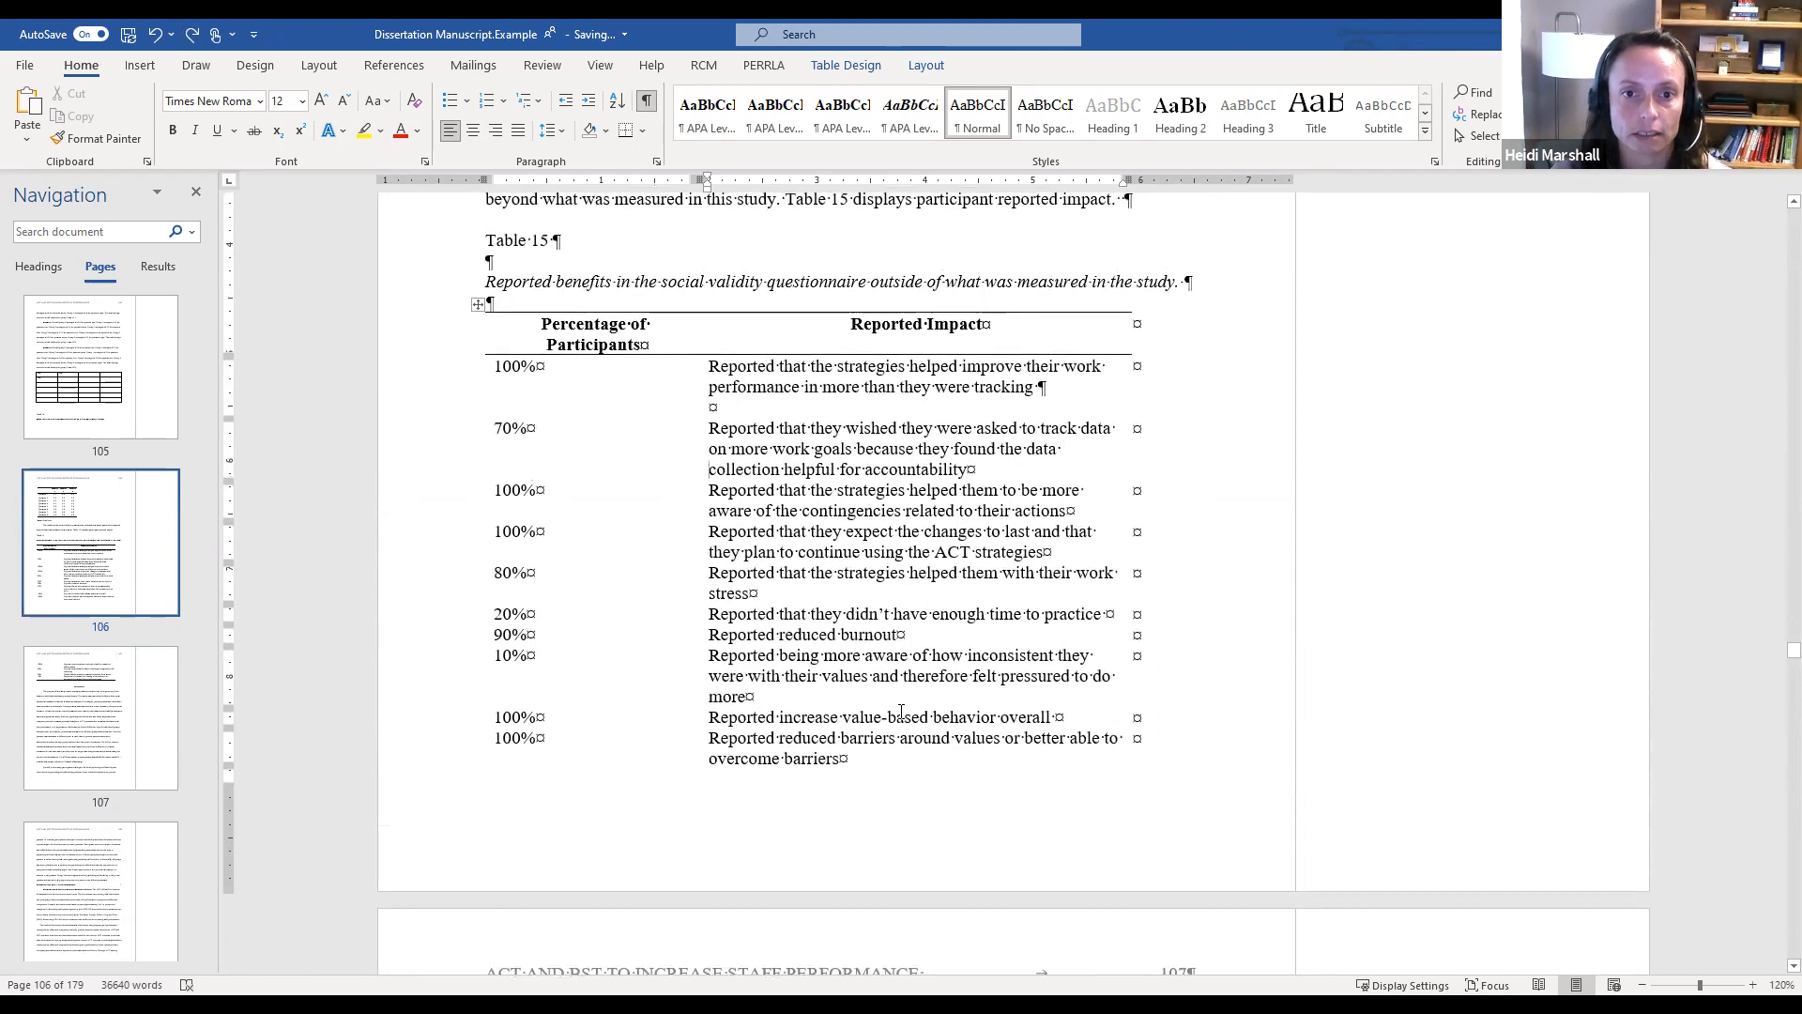
{"action": "key", "text": "ctrl+z"}
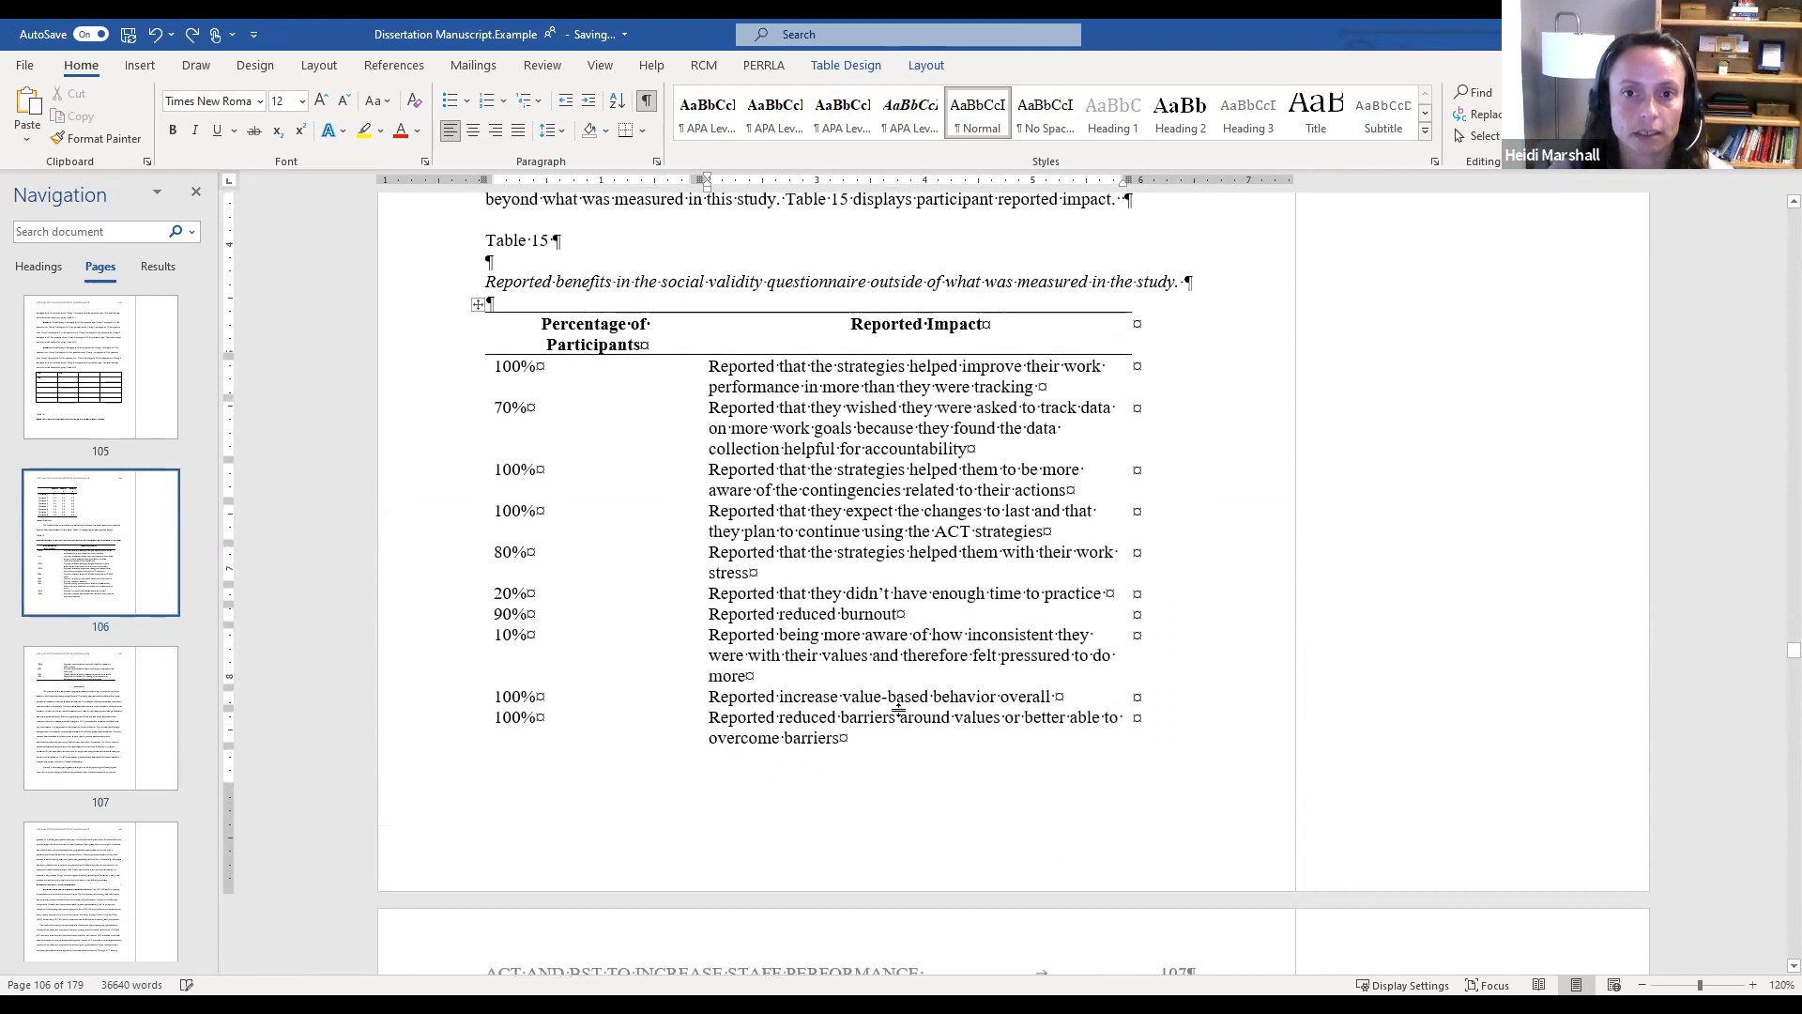
Try 1.15 and 1.5 line spacing on the entire Table 15, and undo both changes
{"action": "left_click", "coordinate": [479, 305]}
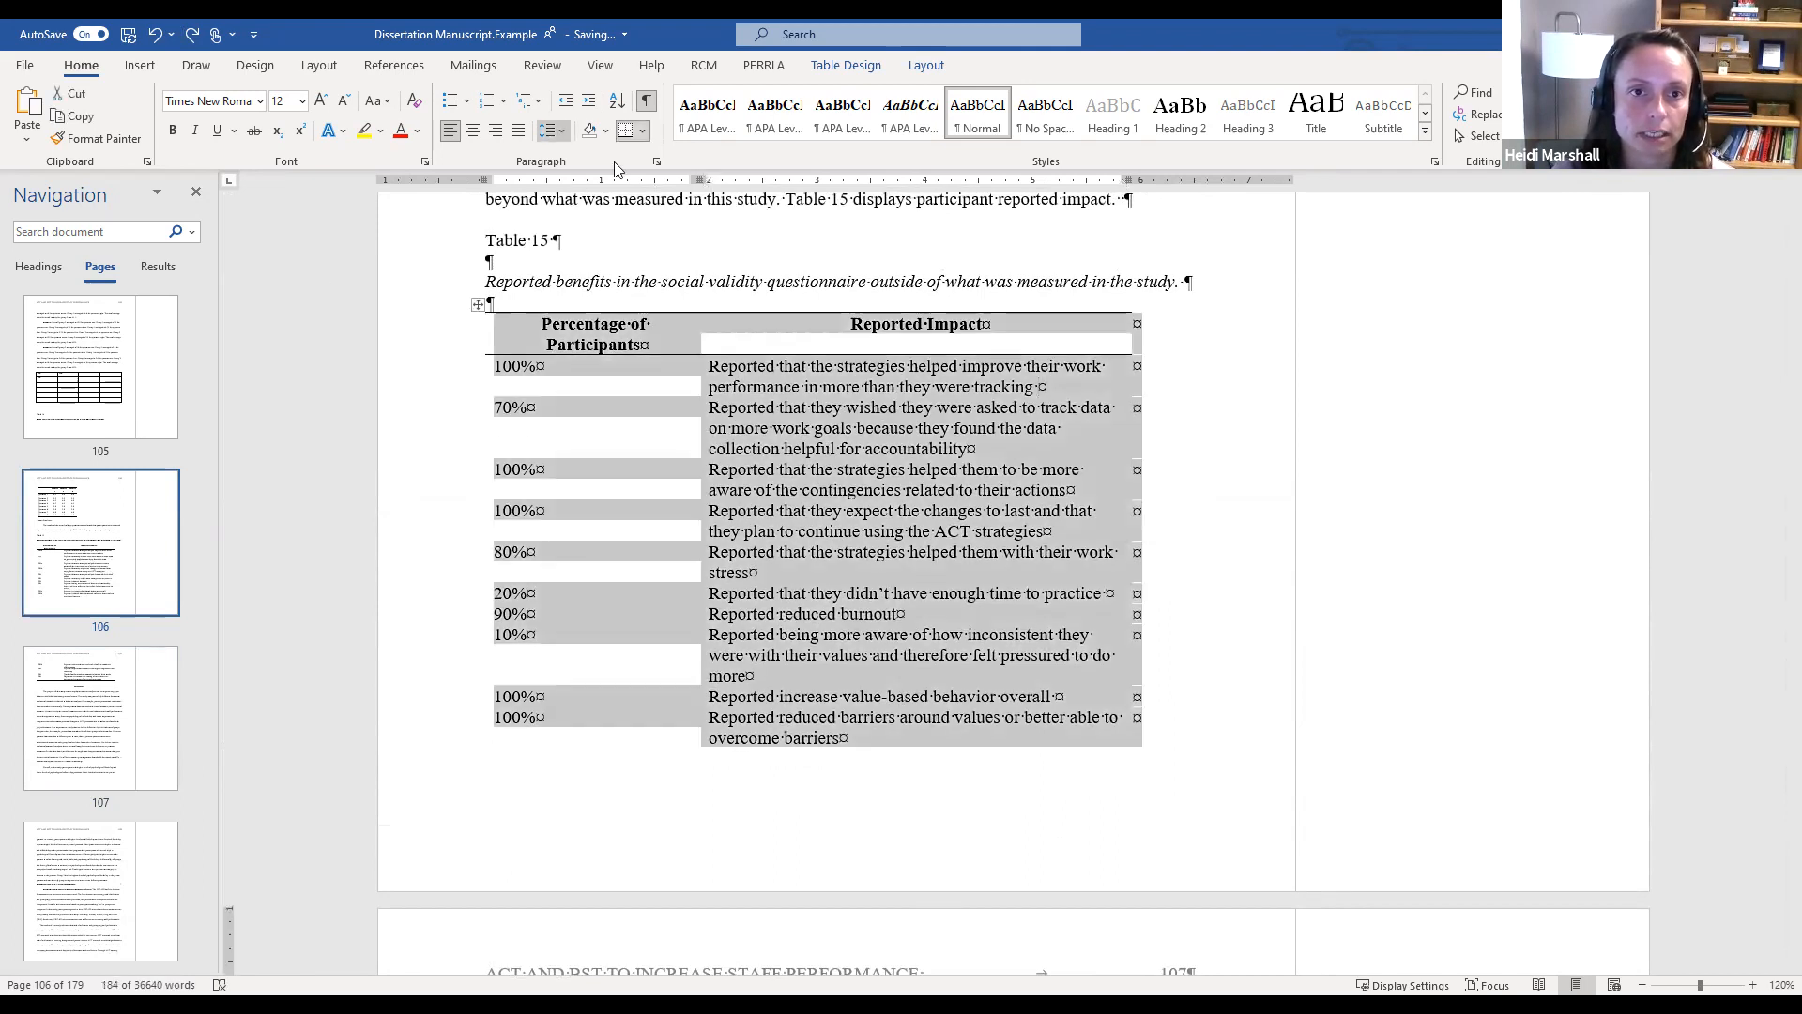
{"action": "left_click", "coordinate": [614, 186]}
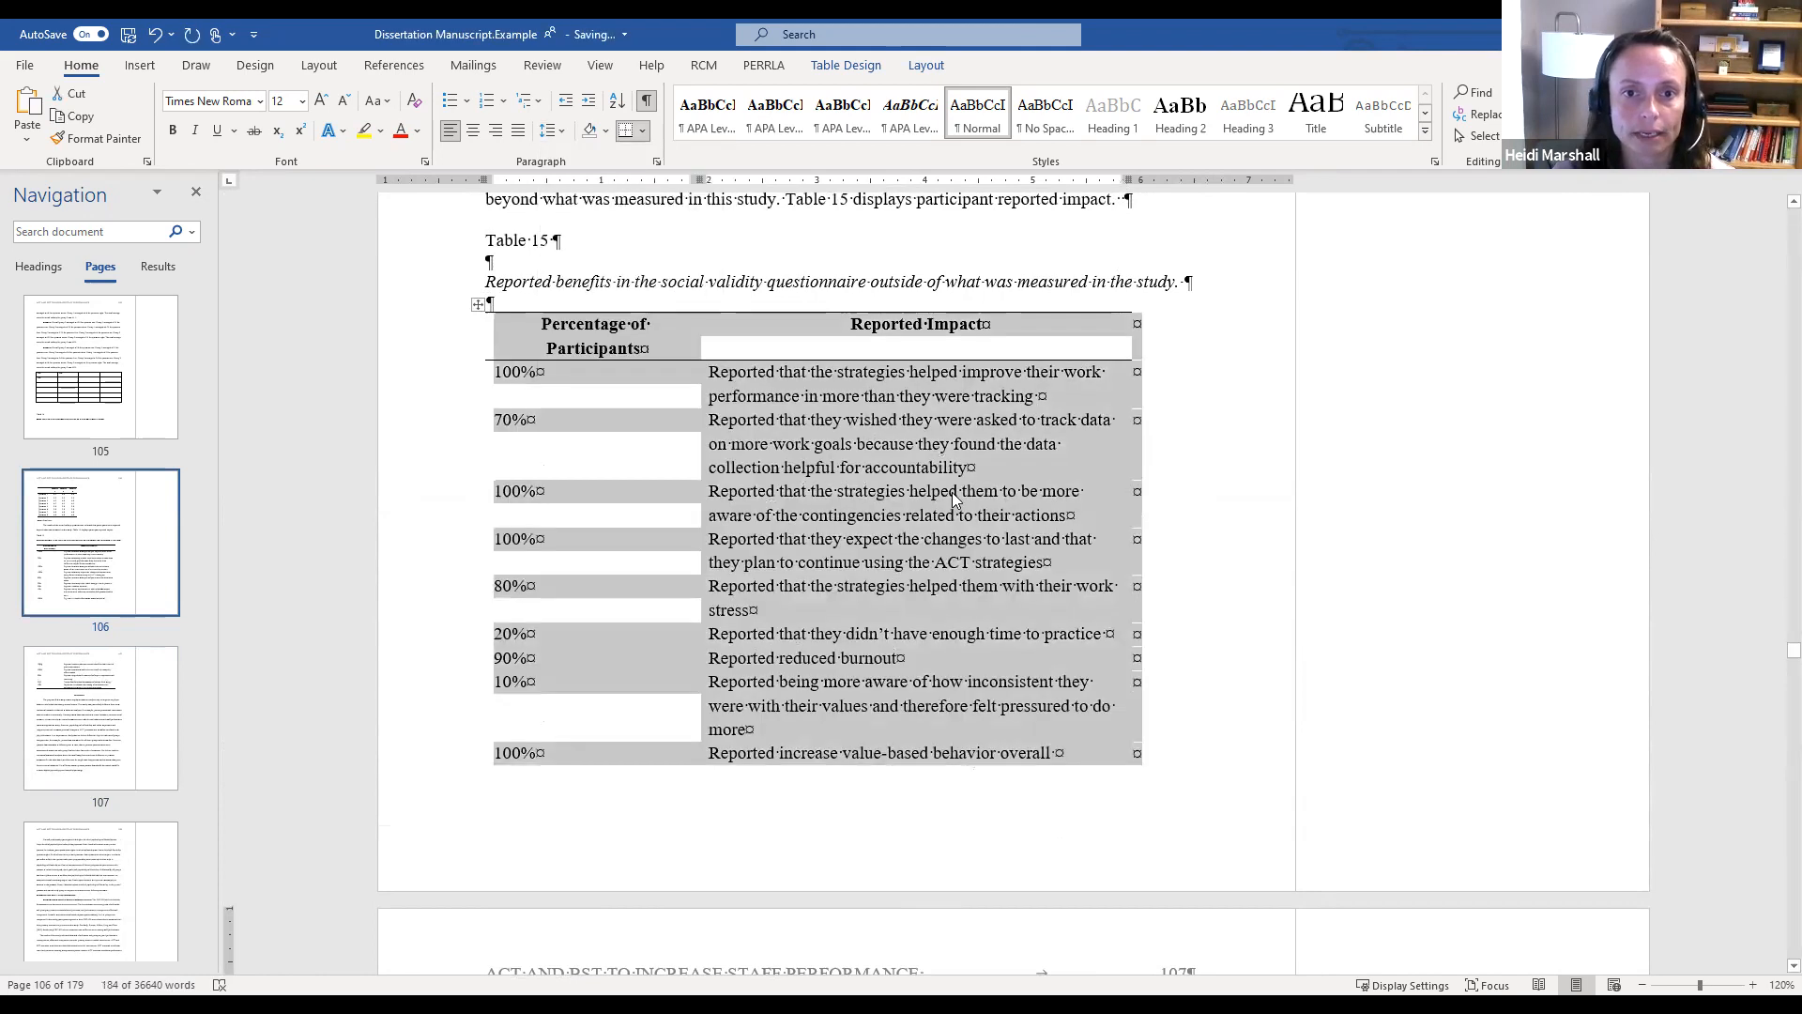
{"action": "left_click", "coordinate": [561, 134]}
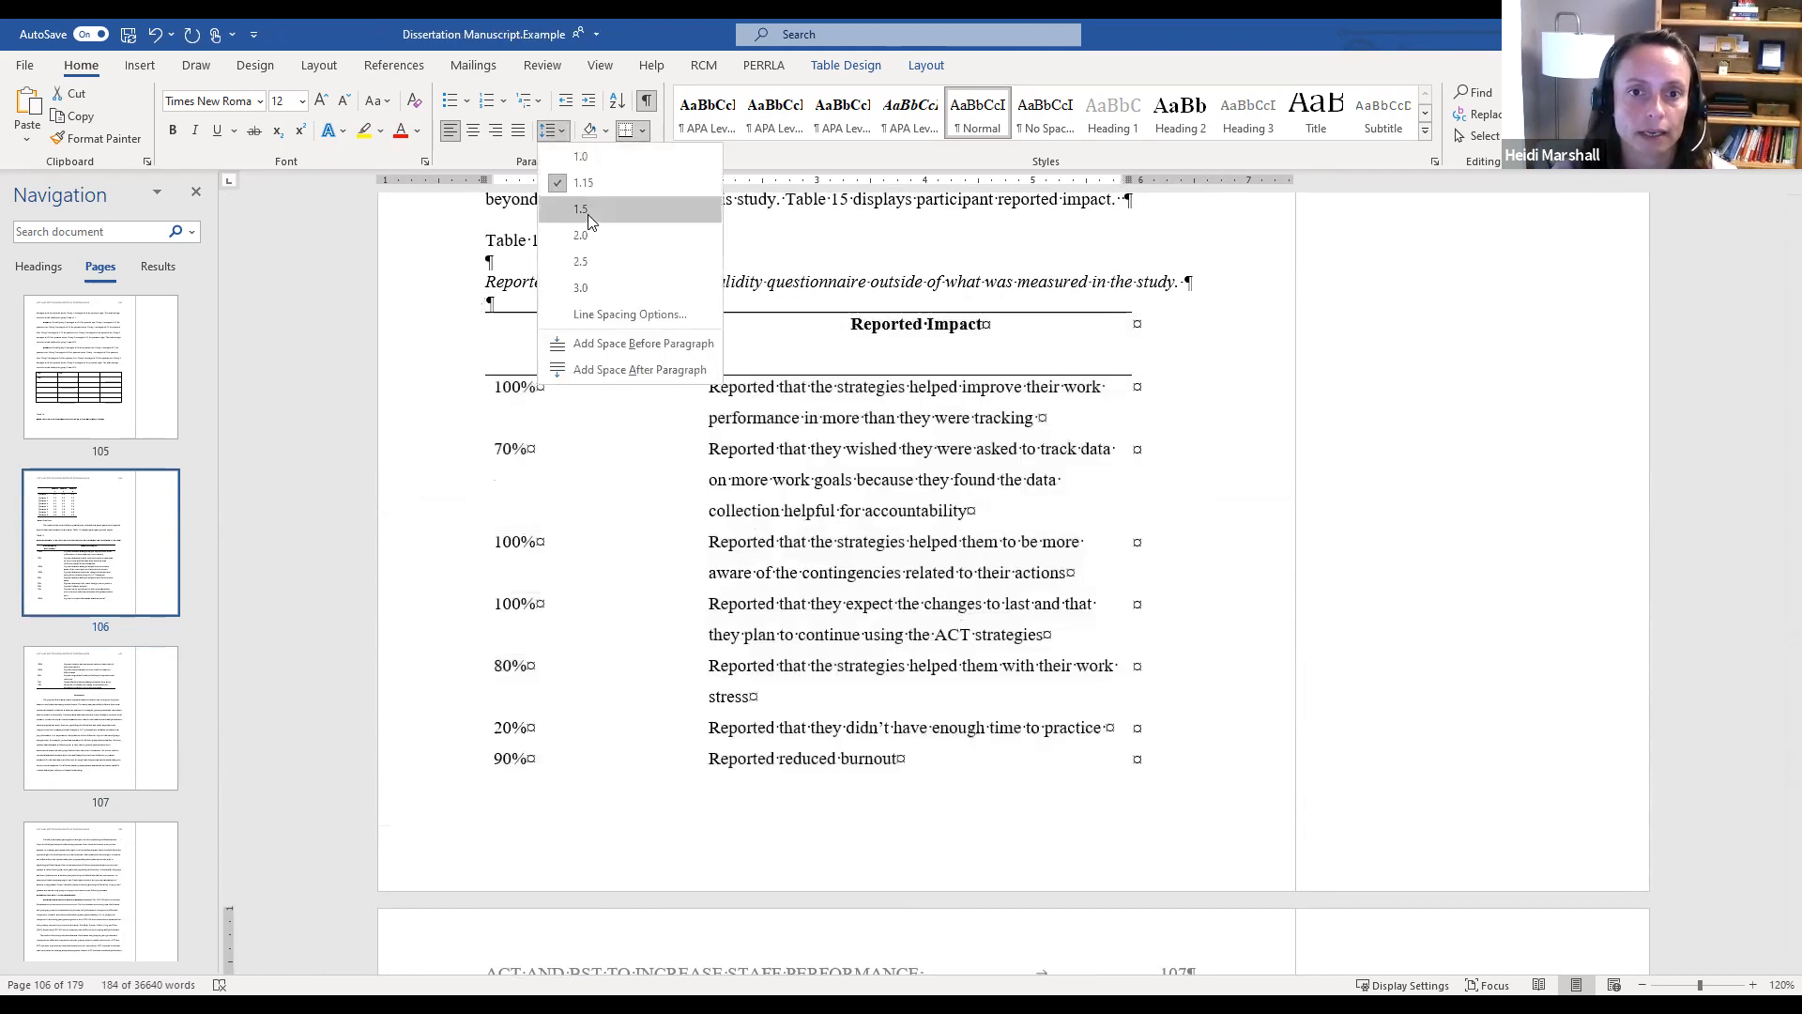
{"action": "left_click", "coordinate": [587, 210]}
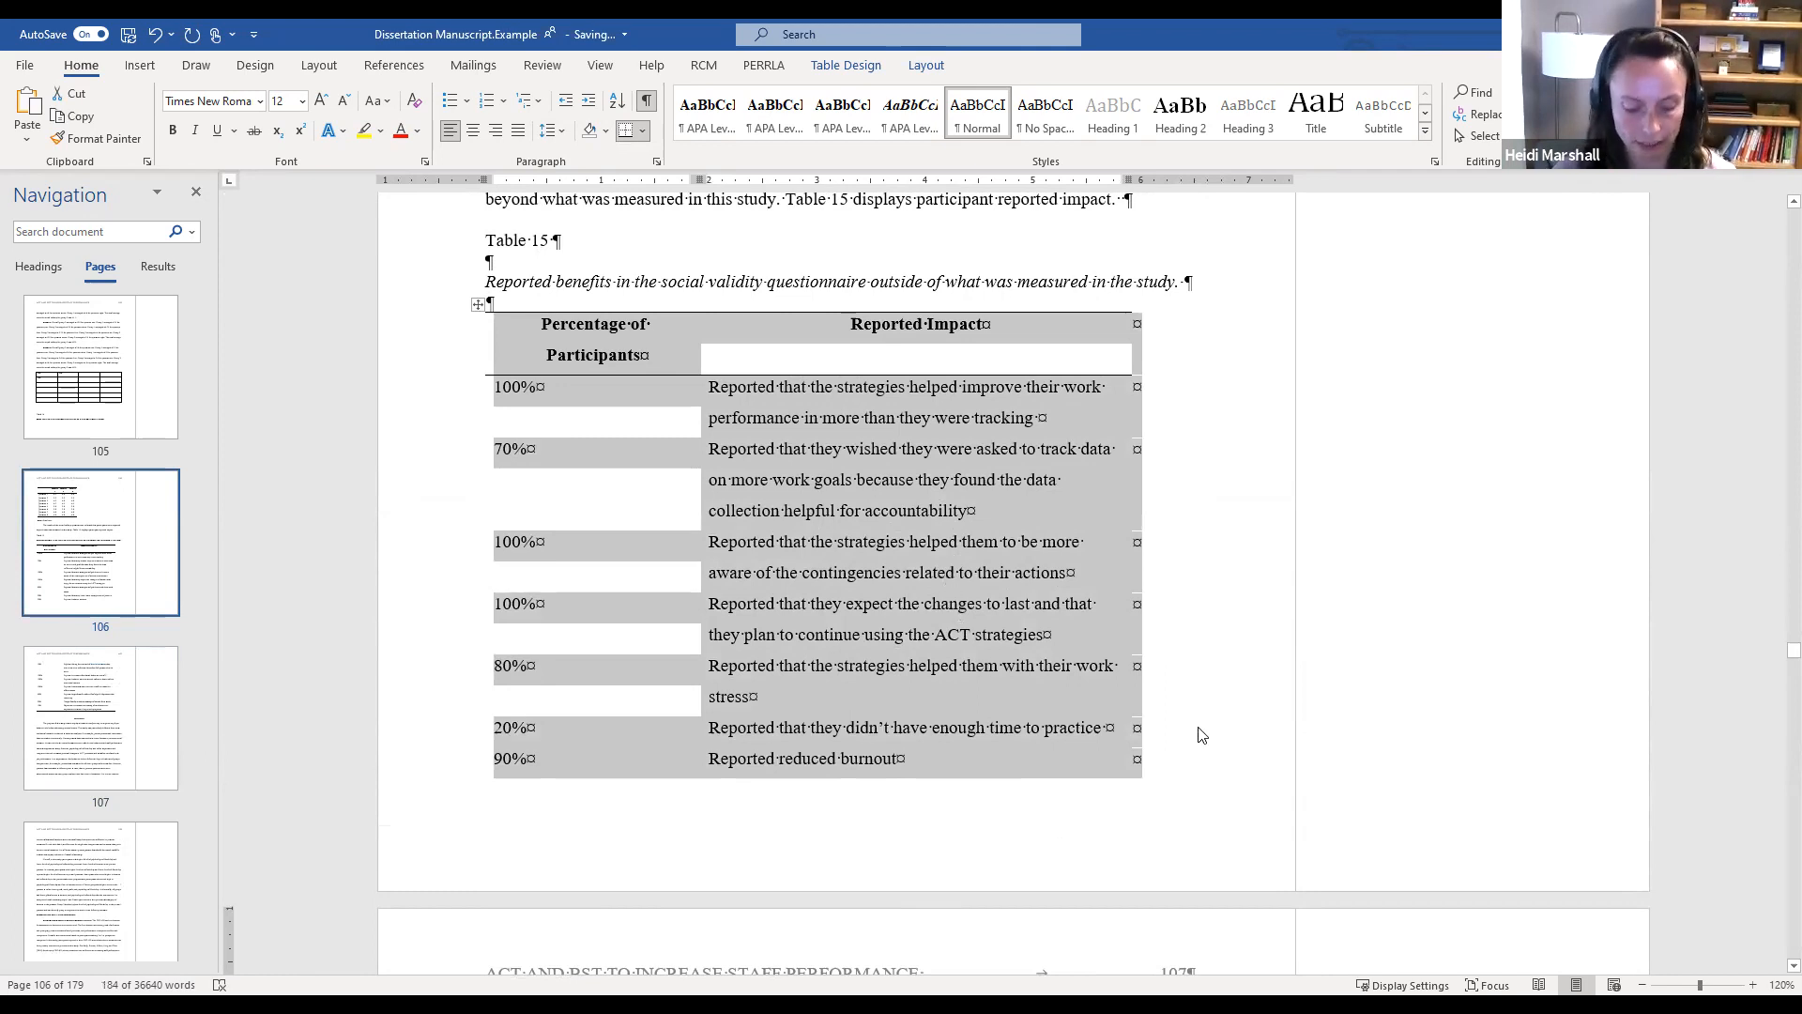
{"action": "key", "text": "ctrl+z"}
{"action": "key", "text": "ctrl+z"}
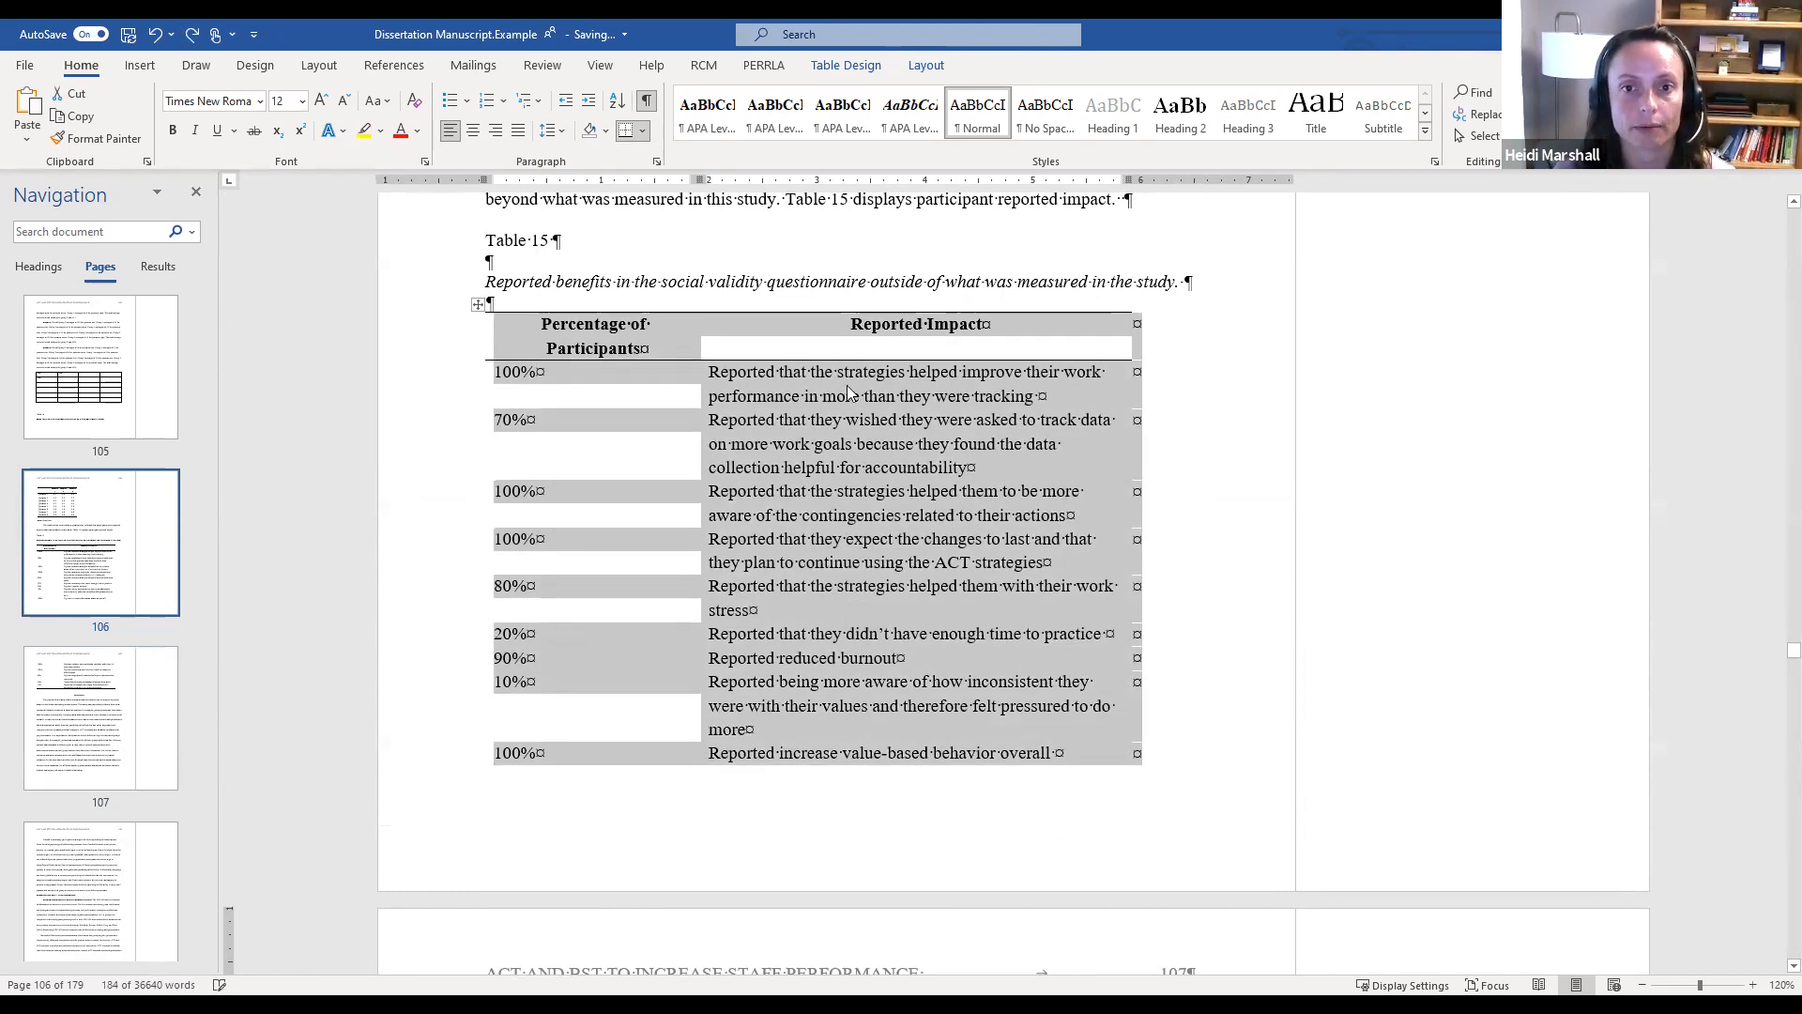
Add a blank line after each of the first three Reported Impact entries in Table 15, and hide the paragraph formatting marks
{"action": "left_click", "coordinate": [995, 395]}
{"action": "left_click", "coordinate": [1034, 390]}
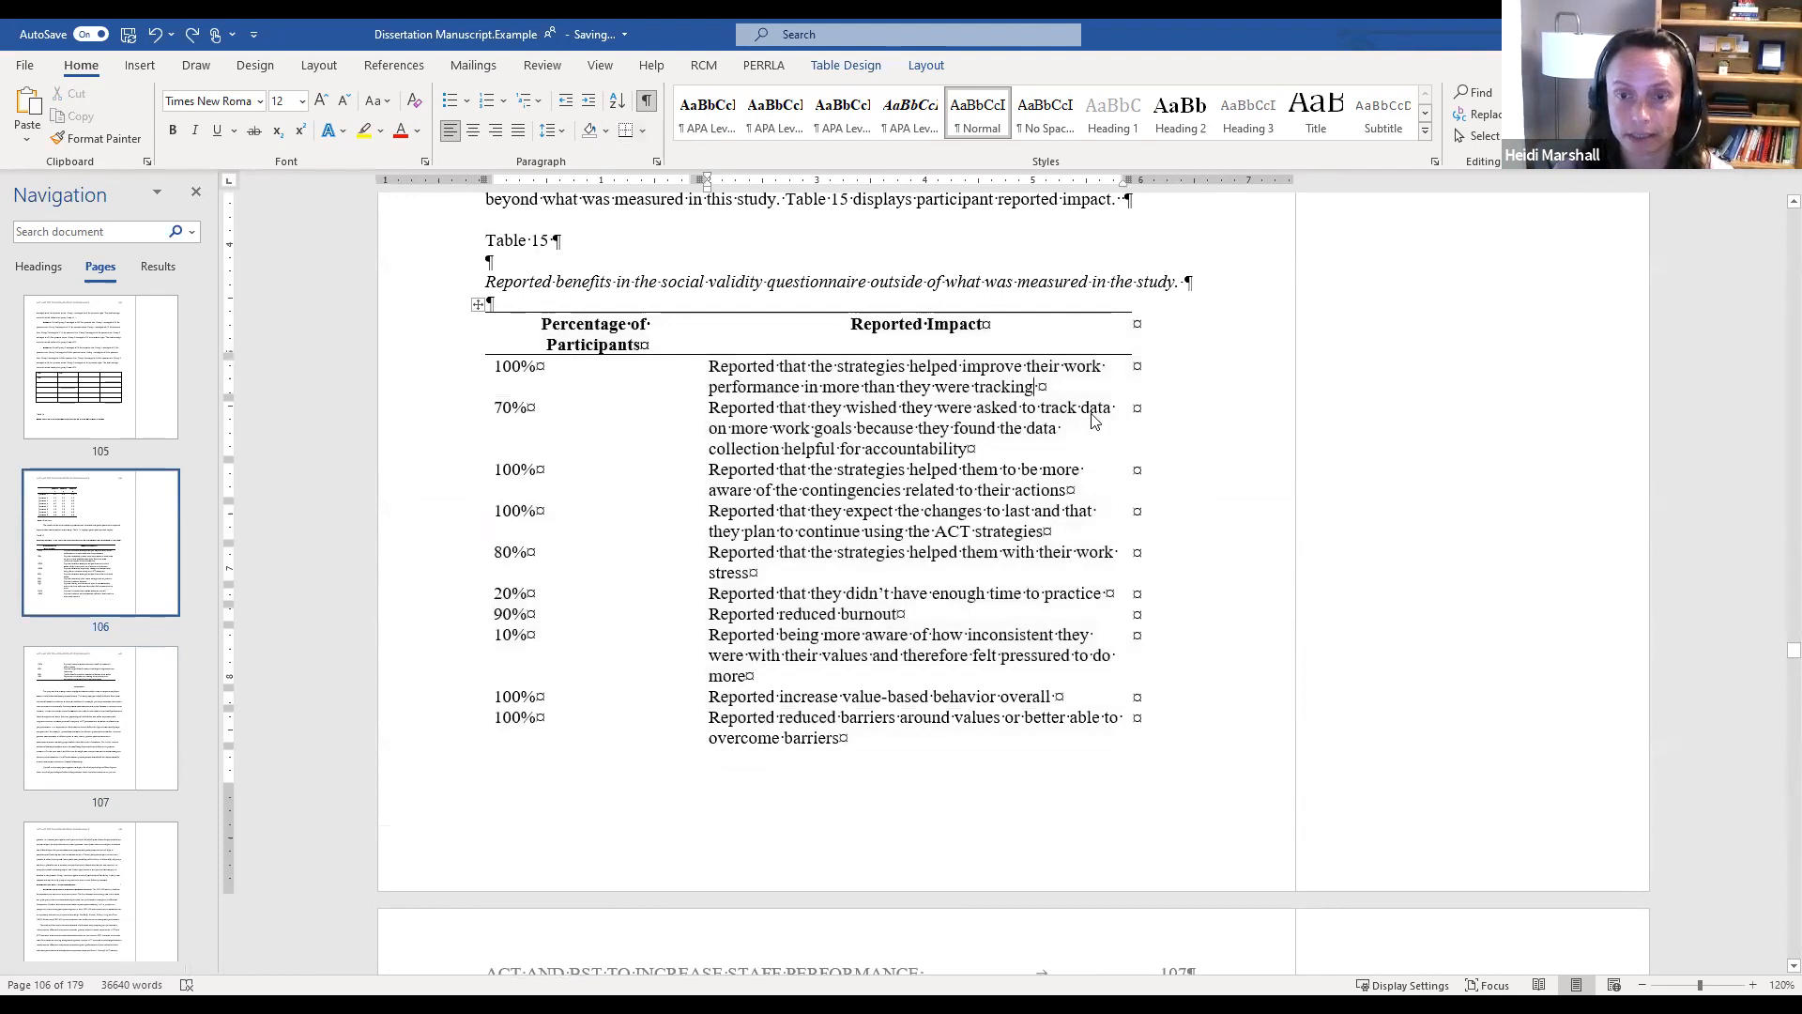
{"action": "key", "text": "Return"}
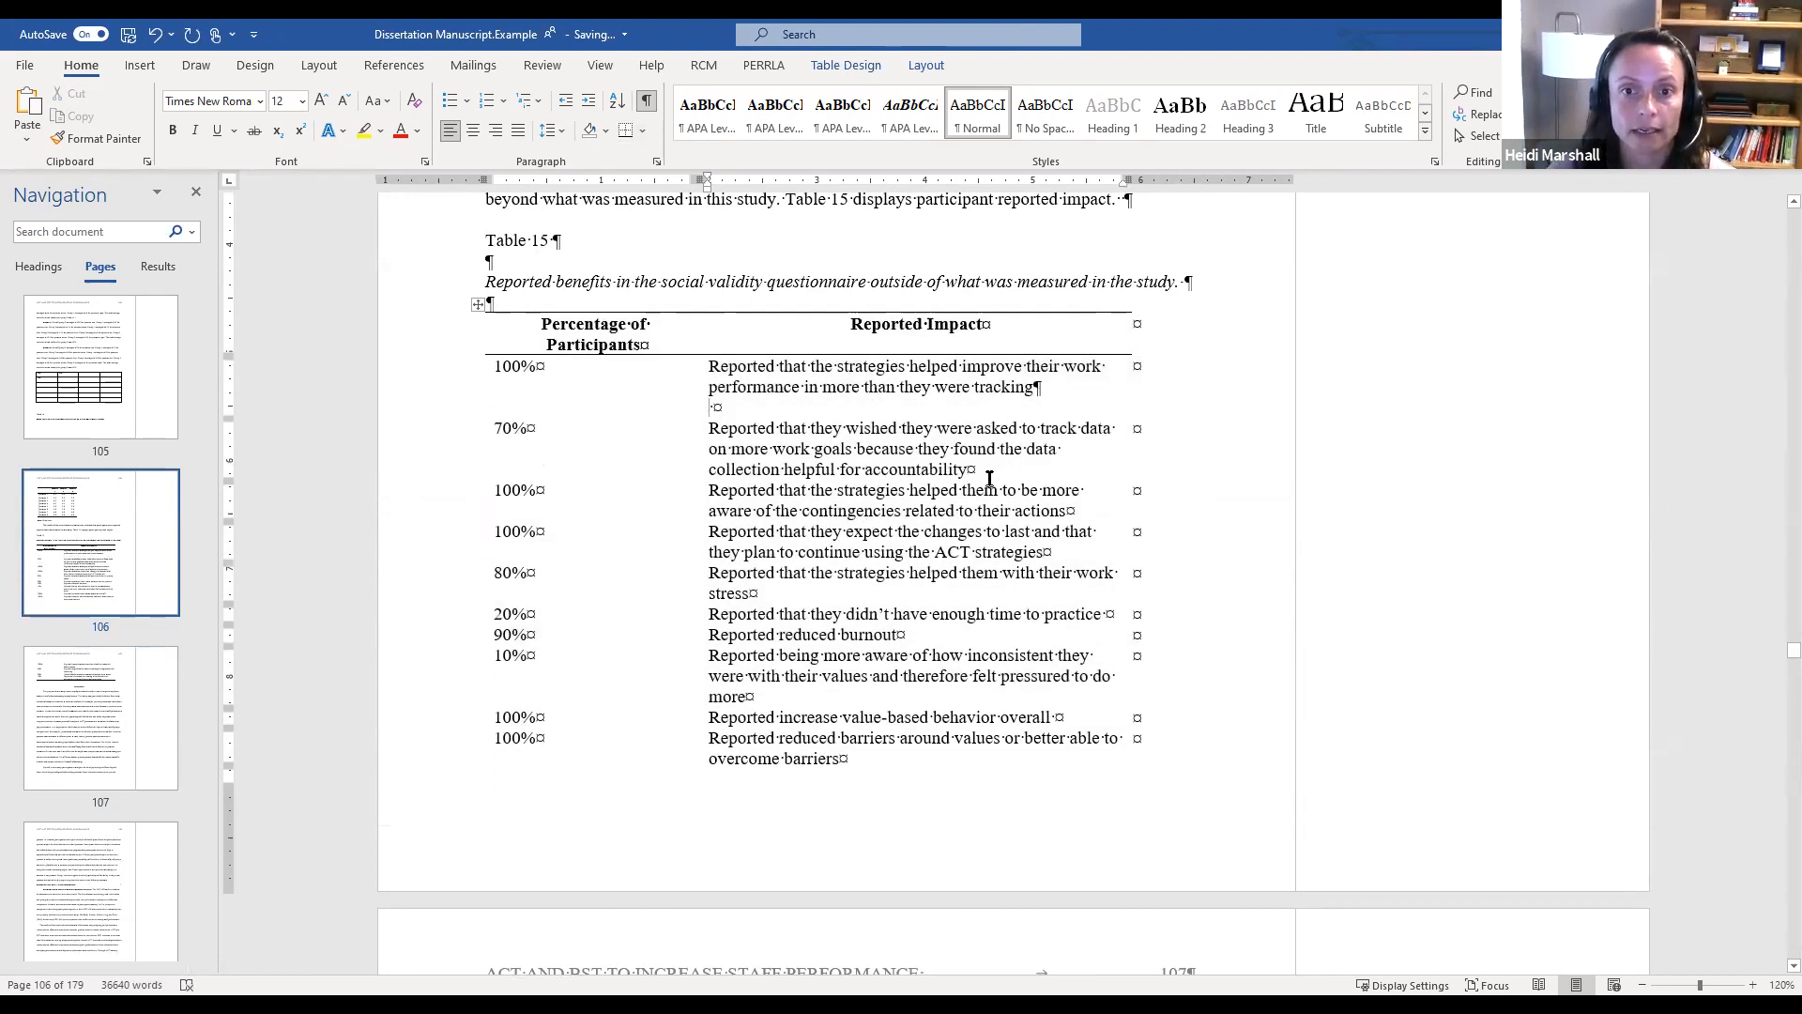
{"action": "key", "text": "Return"}
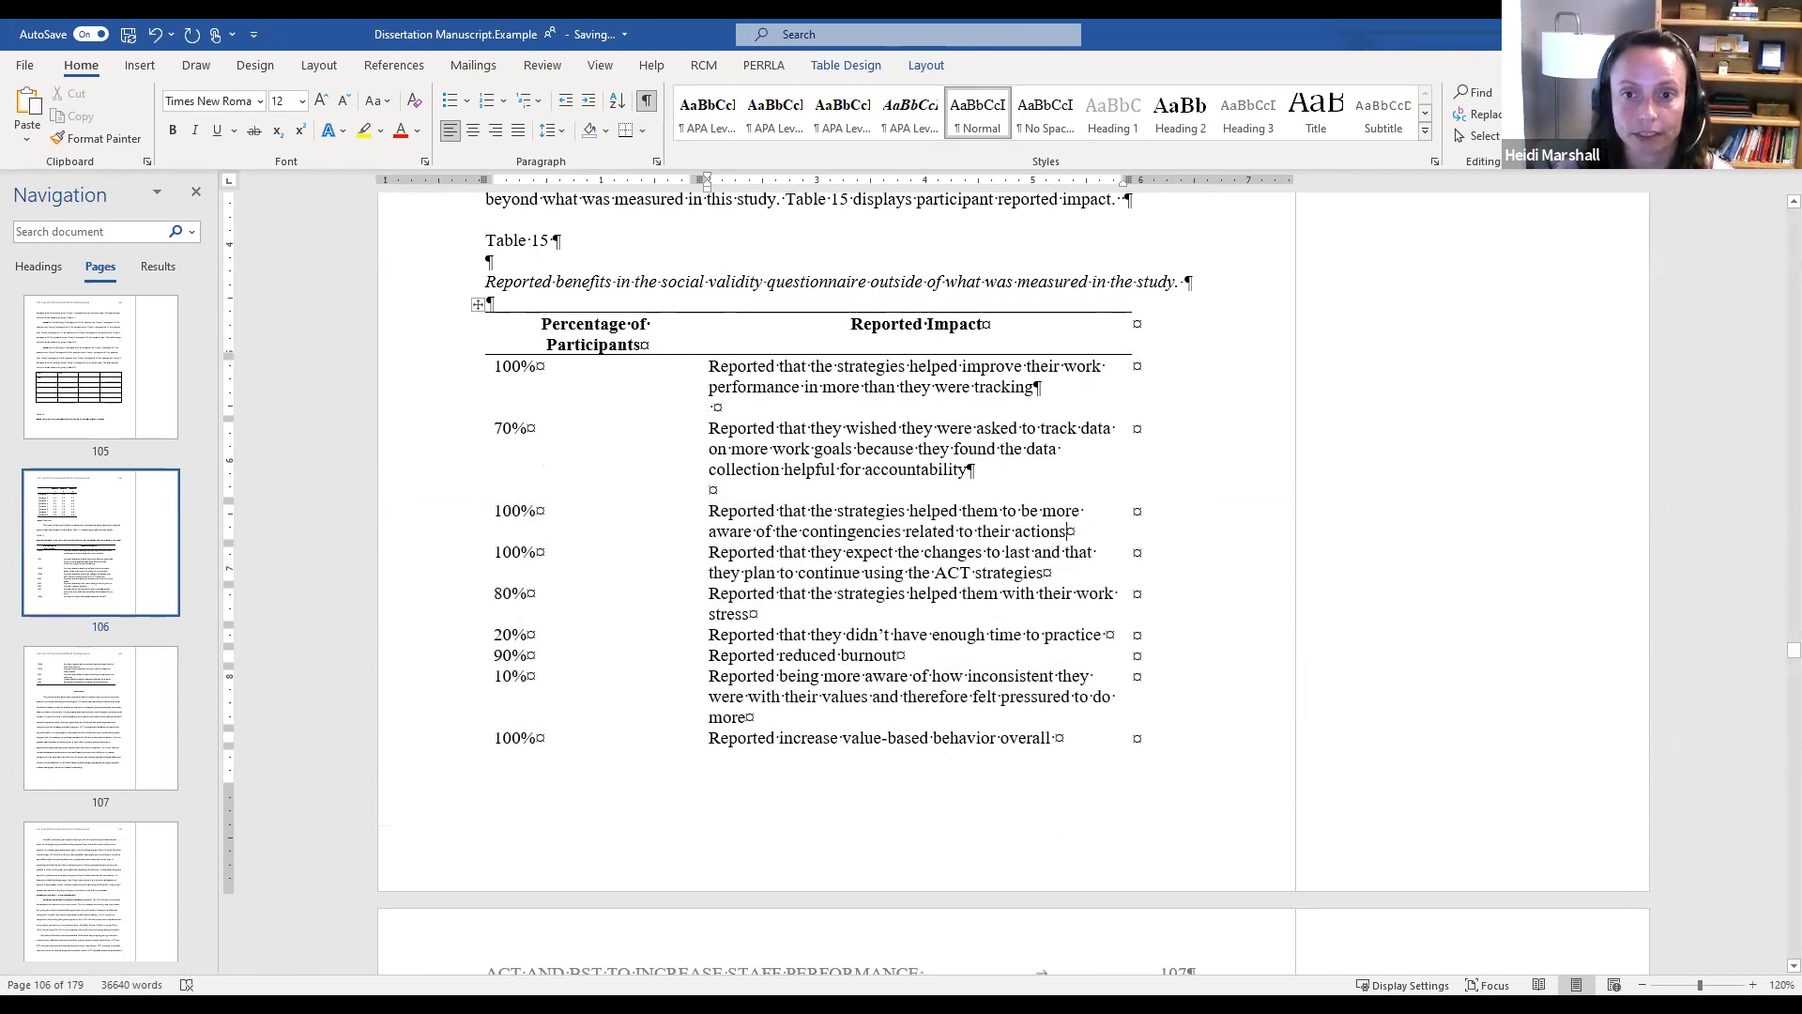
{"action": "key", "text": "Return"}
{"action": "left_click", "coordinate": [646, 100]}
Examine the row spacing of Table 15 across both of its pages, comparing separated entries with those still close together
{"action": "left_click_drag", "start_coordinate": [1117, 537], "coordinate": [1118, 329]}
{"action": "left_click", "coordinate": [436, 583]}
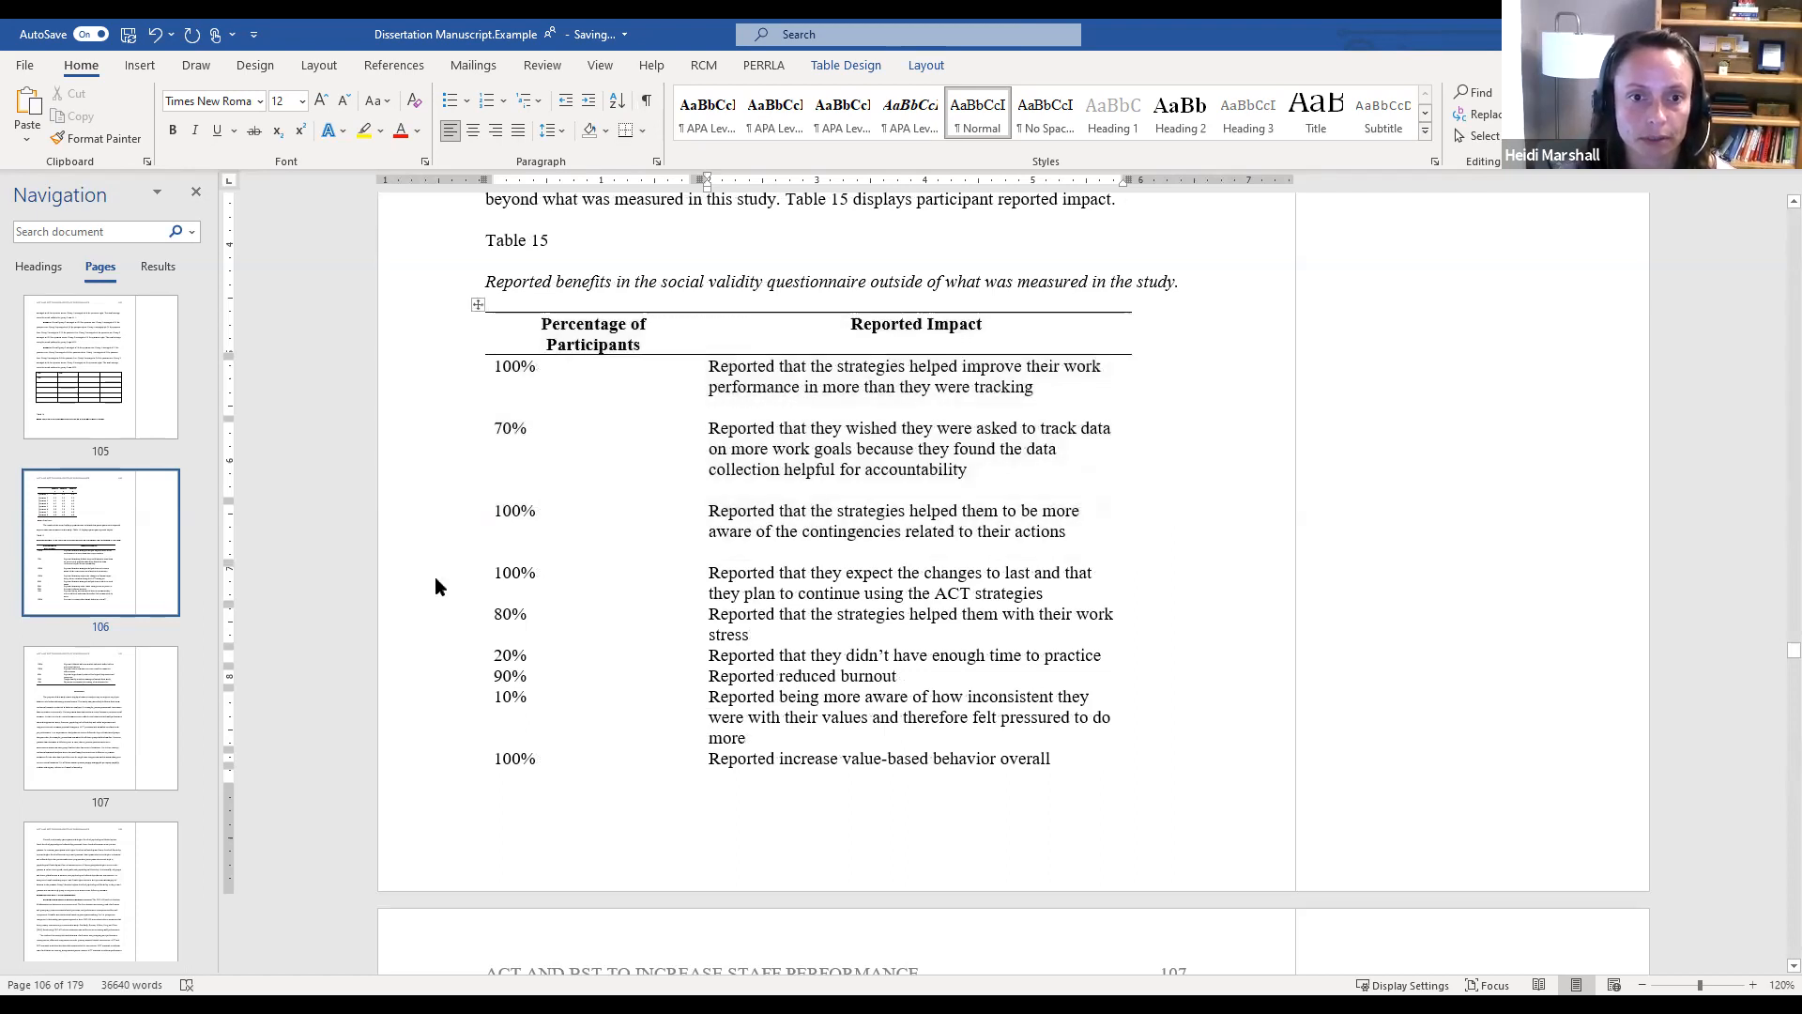
{"action": "left_click_drag", "start_coordinate": [708, 575], "coordinate": [1023, 728]}
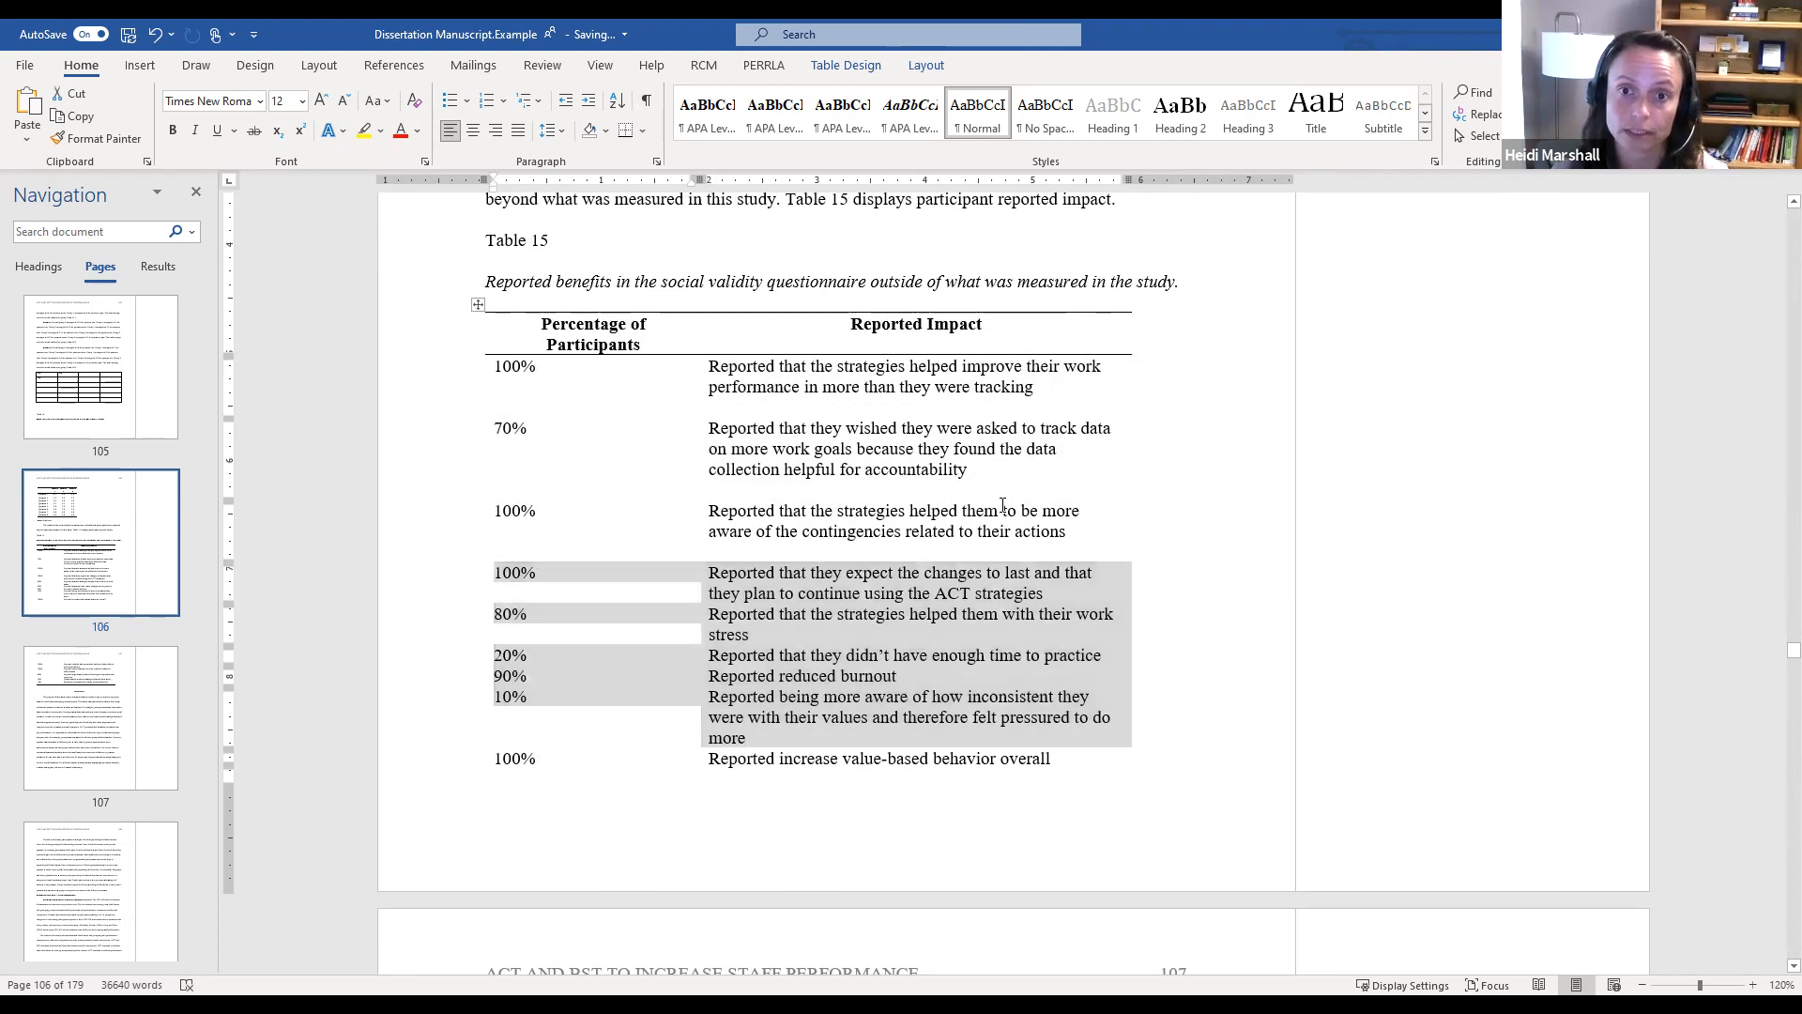
{"action": "left_click", "coordinate": [1121, 514]}
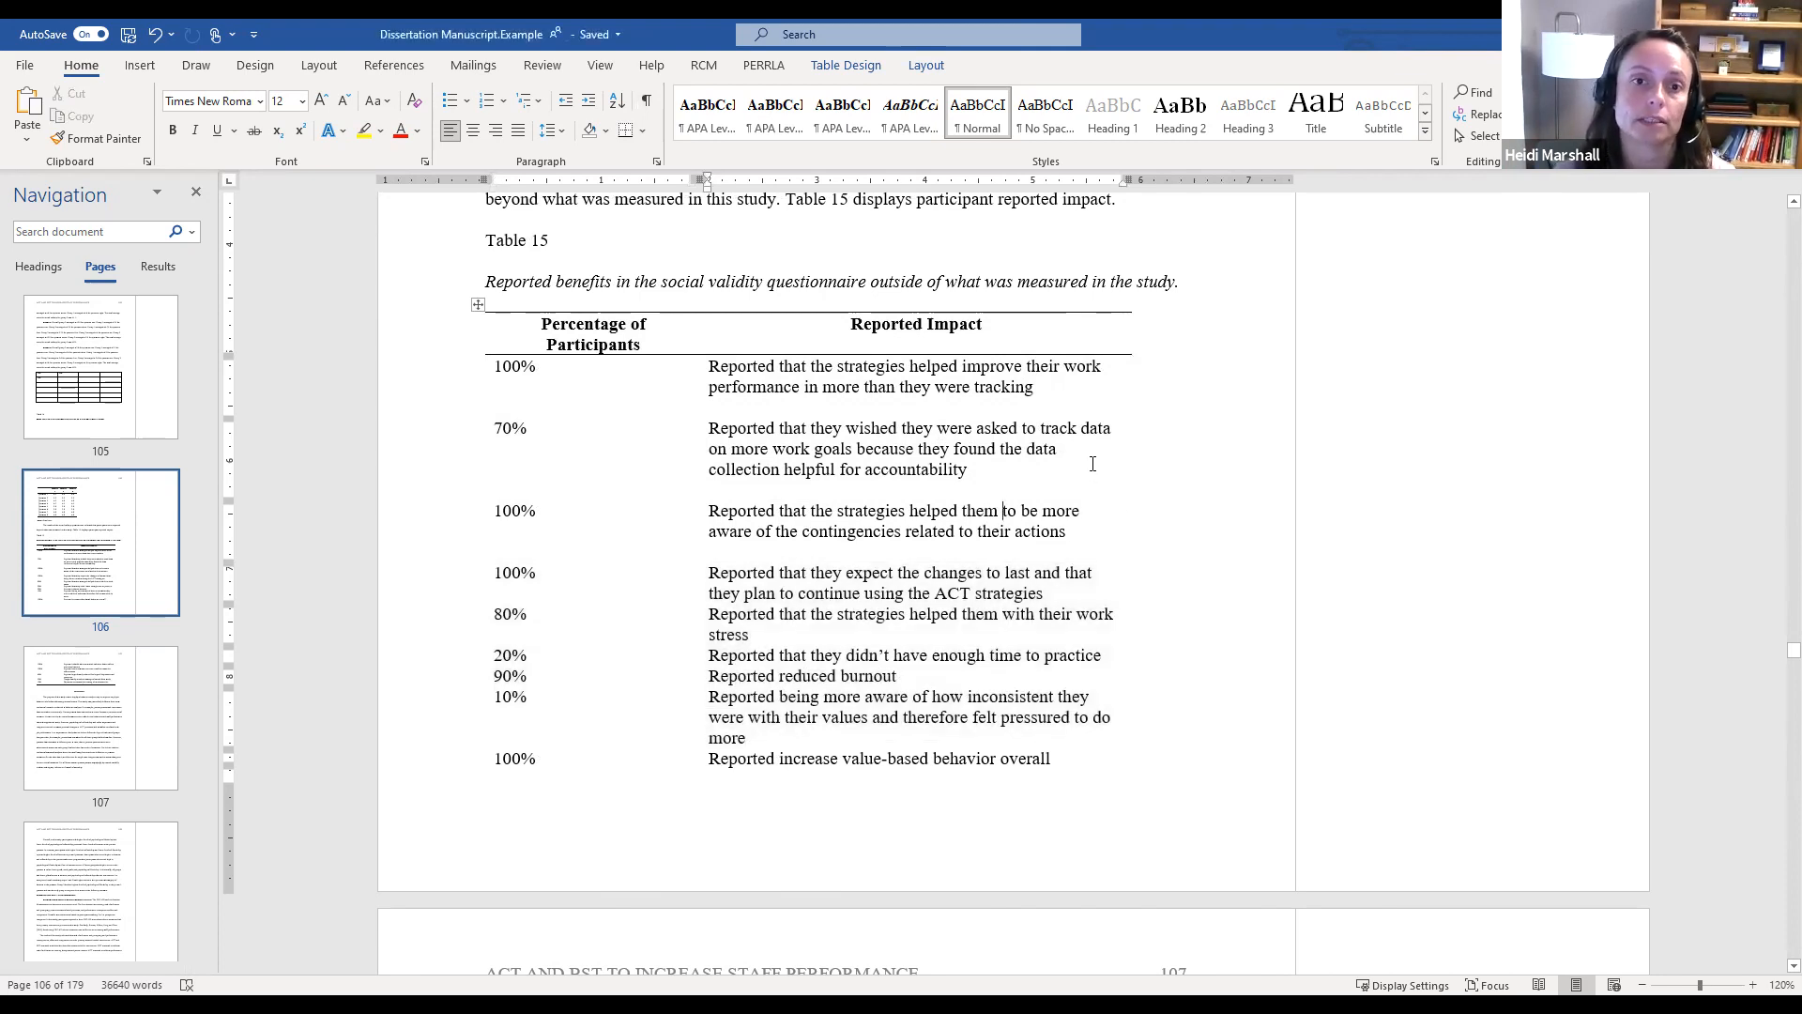
{"action": "scroll", "coordinate": [1092, 464], "scroll_direction": "down", "scroll_amount": 5}
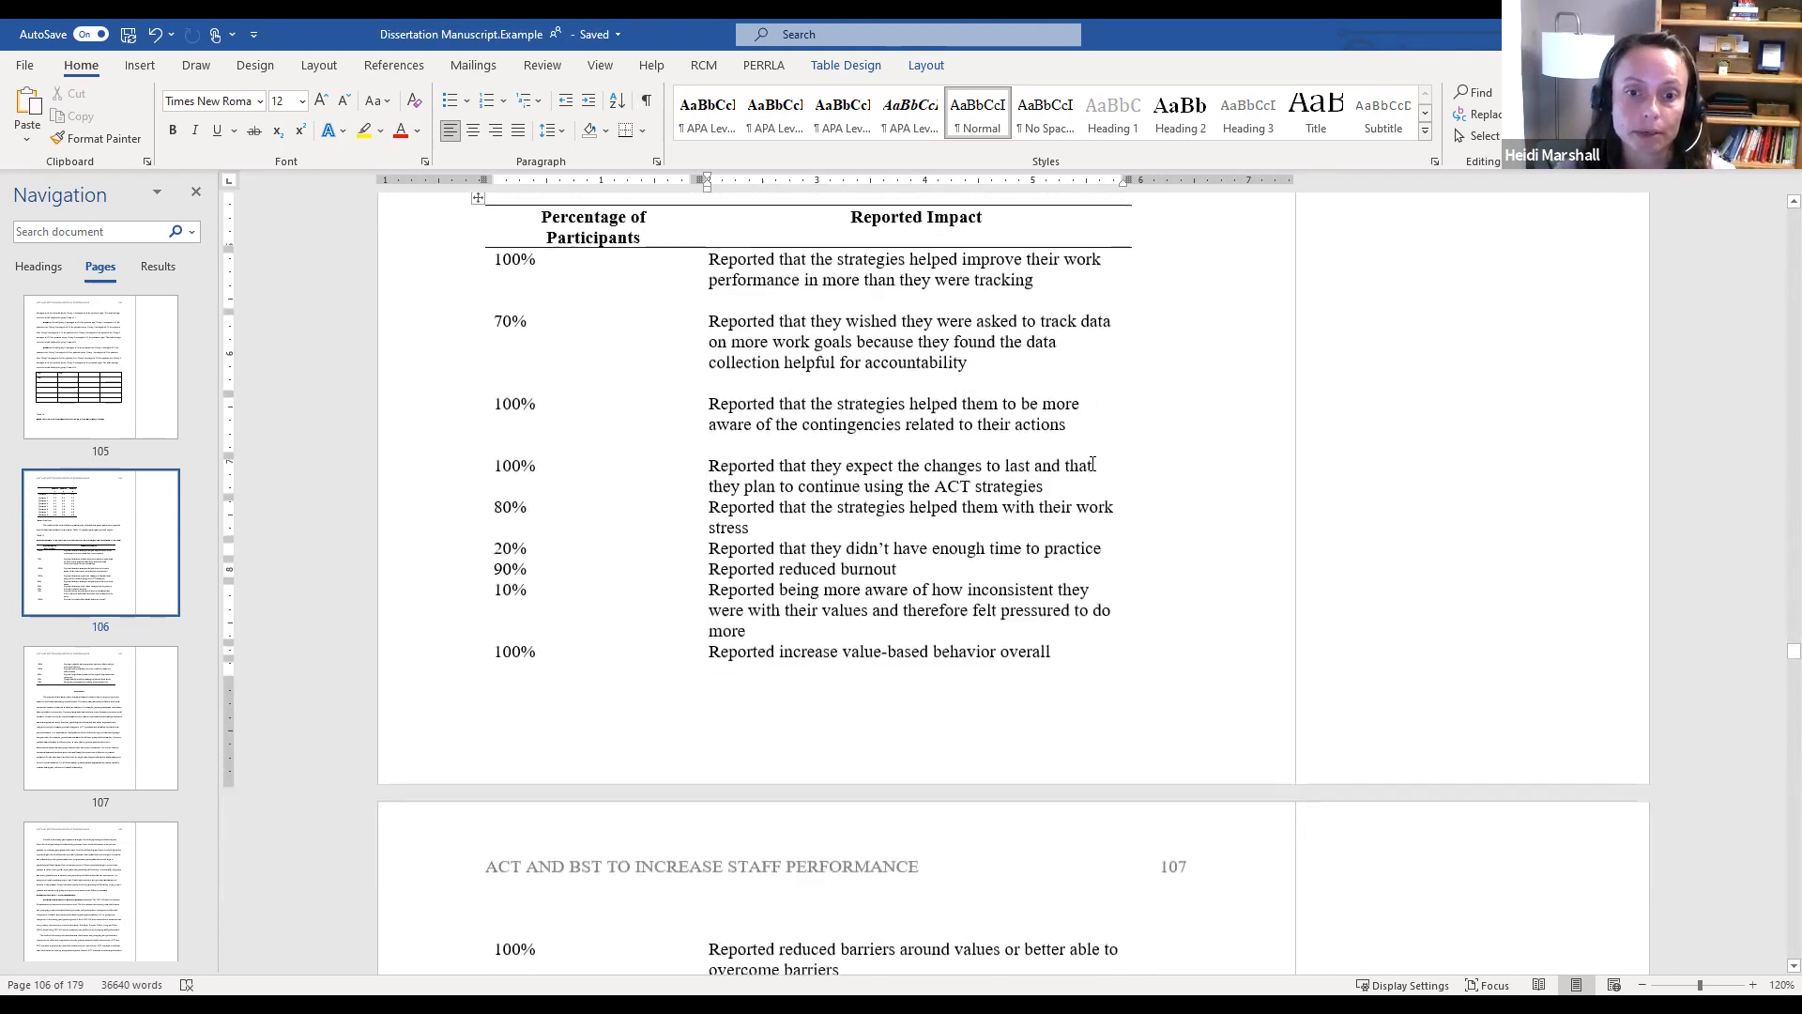
{"action": "scroll", "coordinate": [1092, 463], "scroll_direction": "down", "scroll_amount": 2}
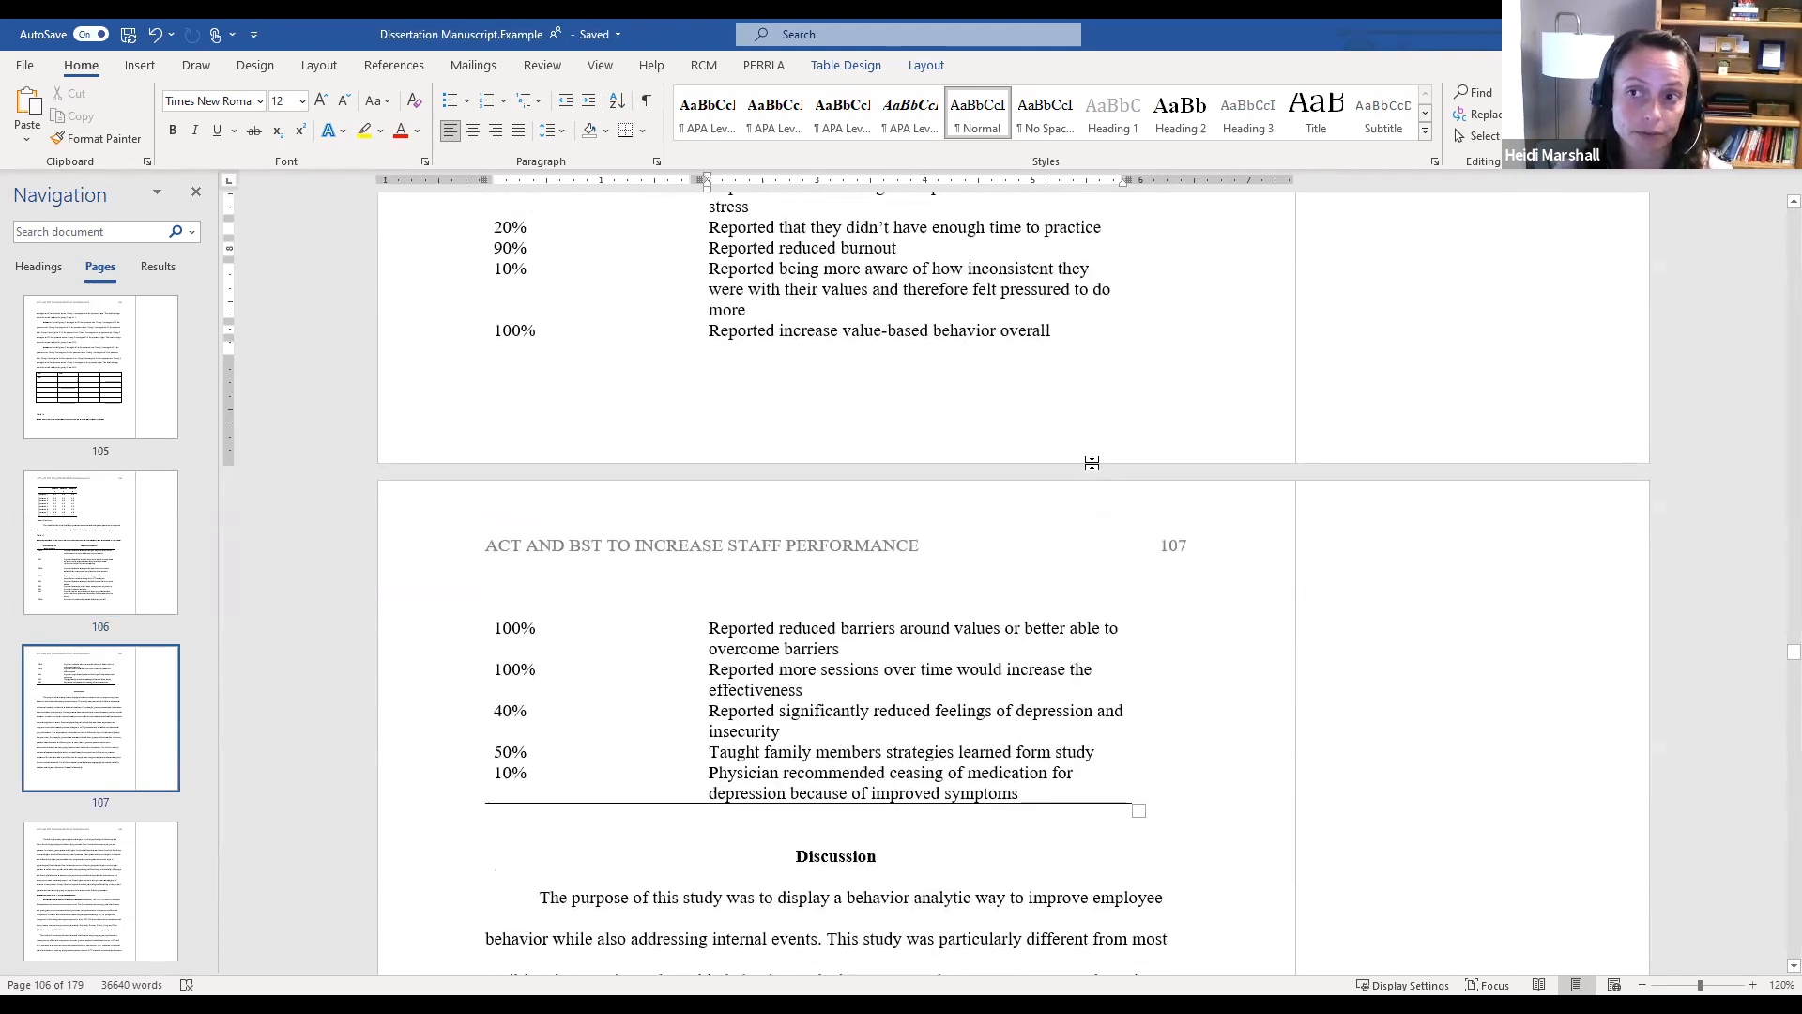
{"action": "scroll", "coordinate": [1100, 553], "scroll_direction": "up", "scroll_amount": 5}
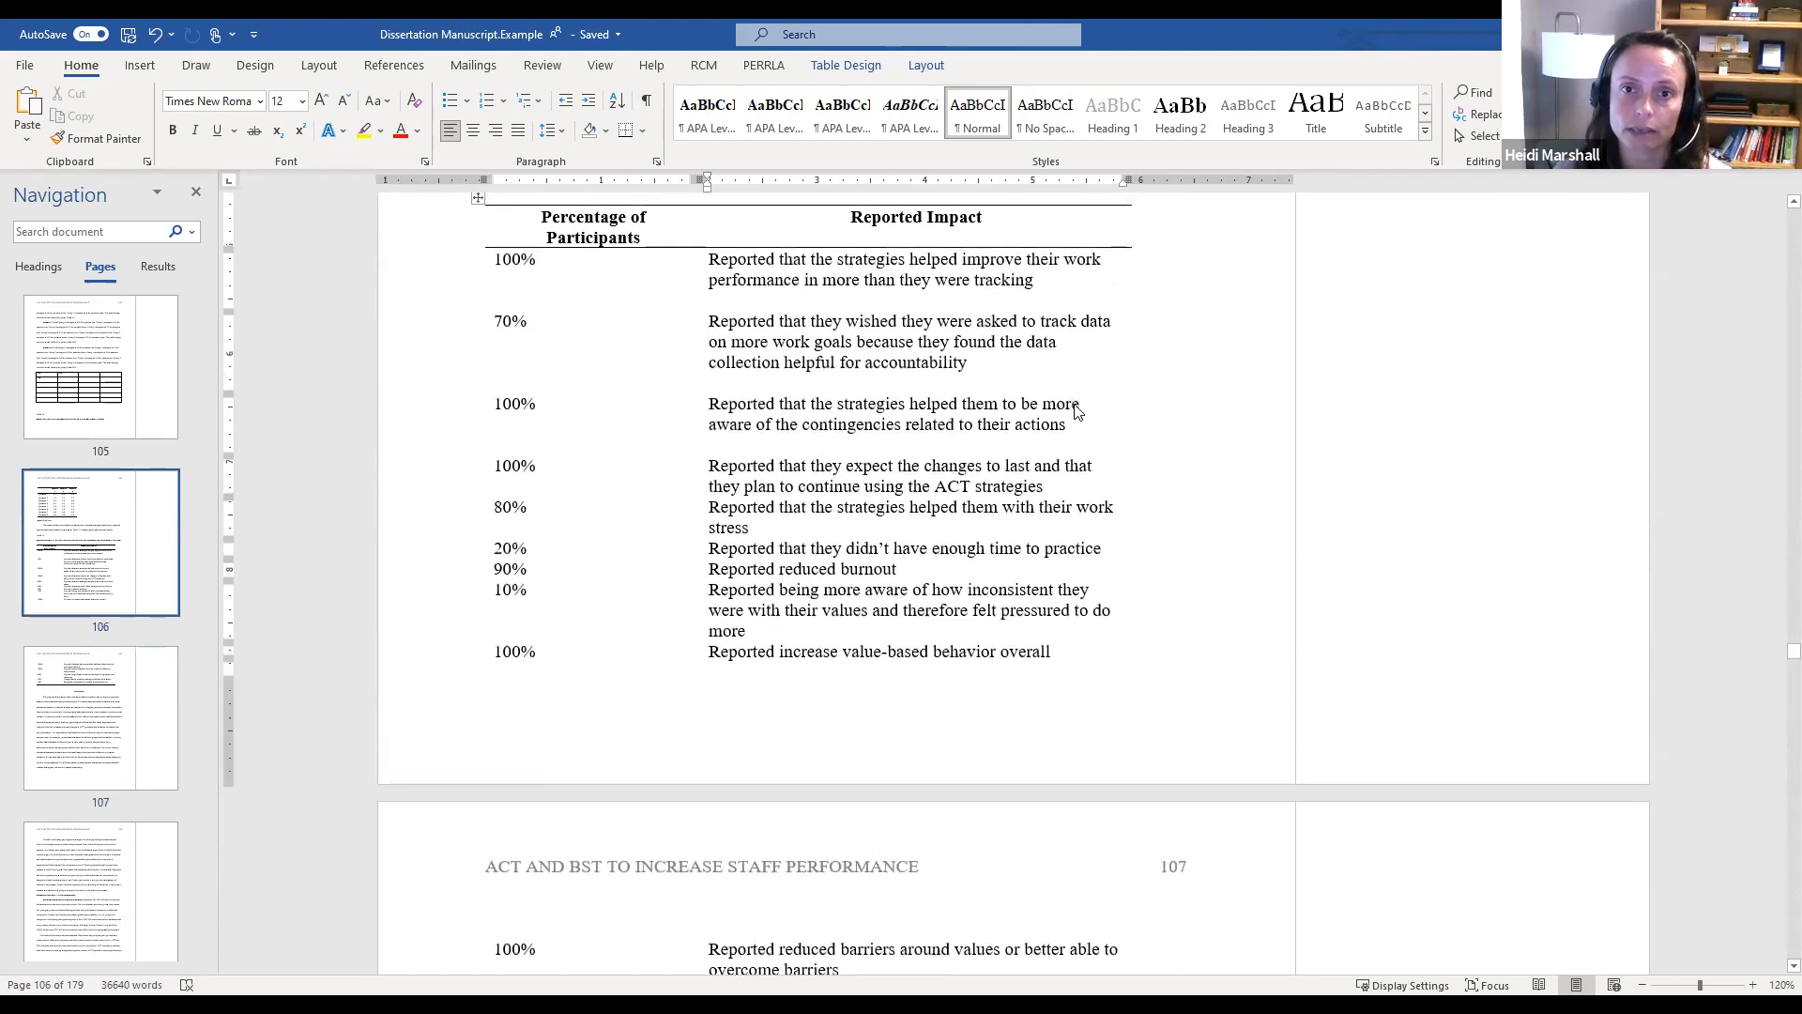
{"action": "scroll", "coordinate": [1078, 413], "scroll_direction": "up", "scroll_amount": 2}
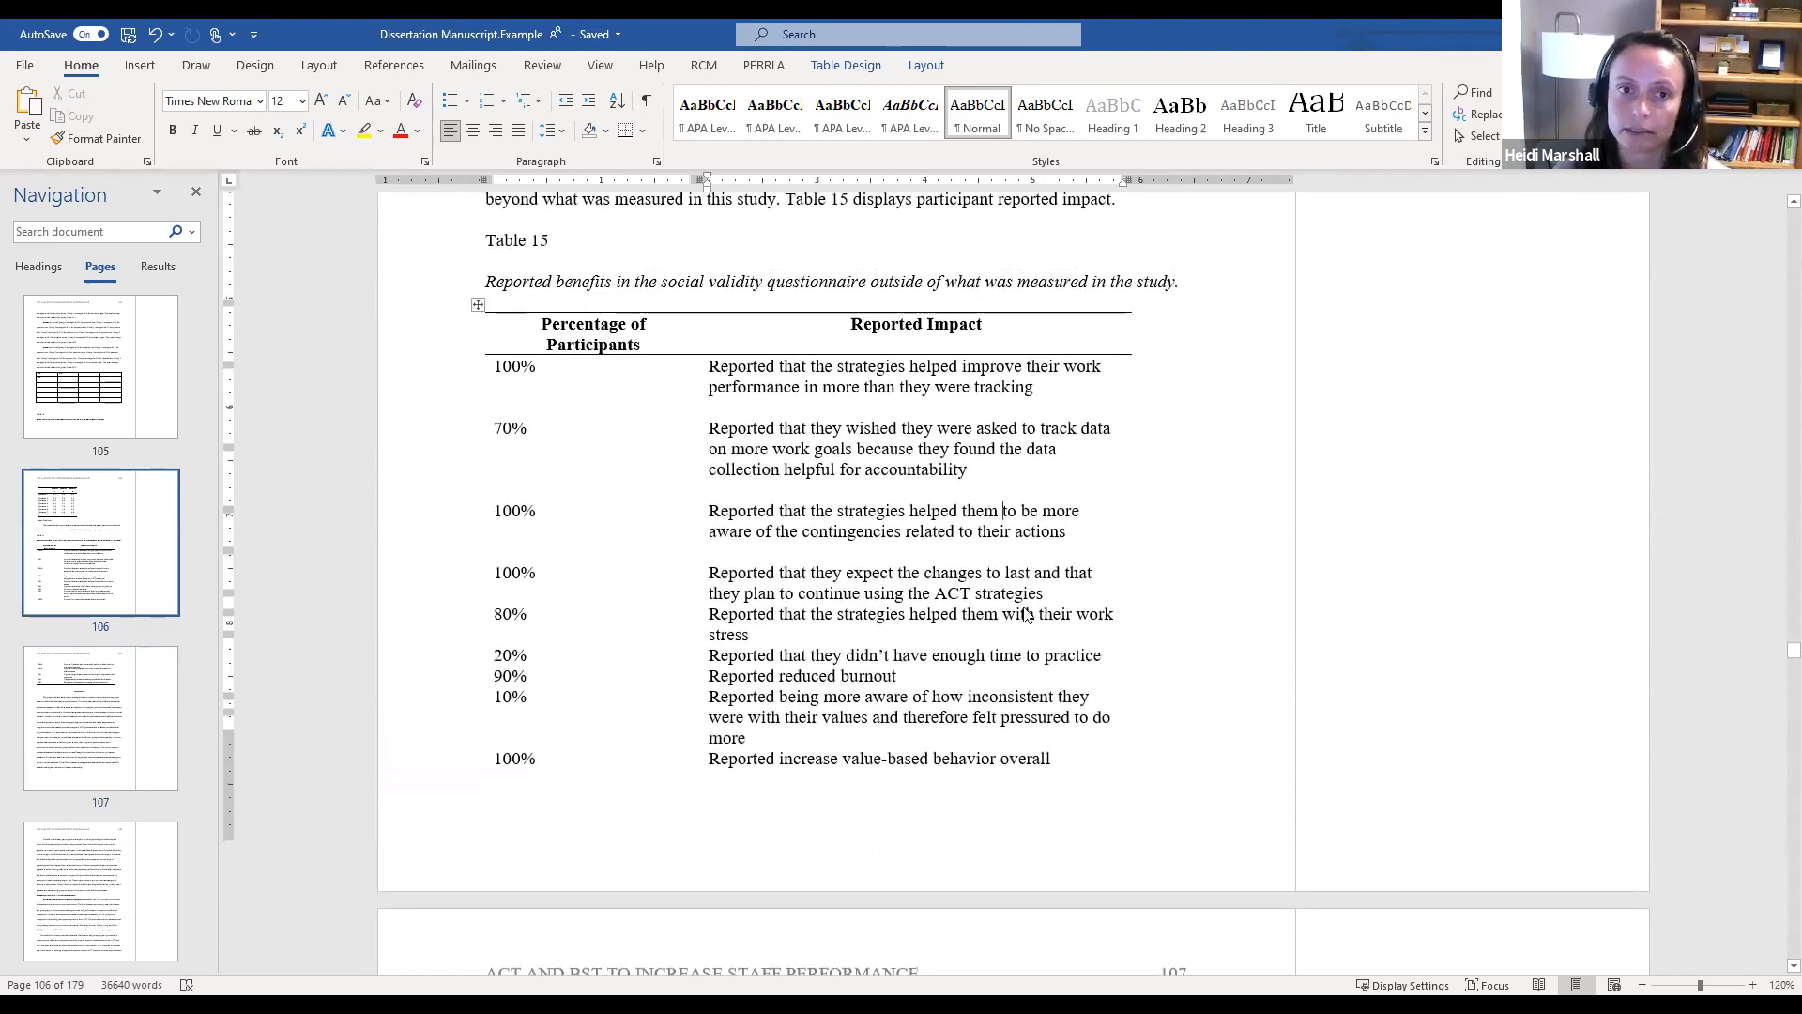
{"action": "scroll", "coordinate": [1026, 614], "scroll_direction": "down", "scroll_amount": 6}
{"action": "scroll", "coordinate": [704, 784], "scroll_direction": "up", "scroll_amount": 3}
Bold the Table 15 number line above the table title
{"action": "scroll", "coordinate": [704, 783], "scroll_direction": "up", "scroll_amount": 8}
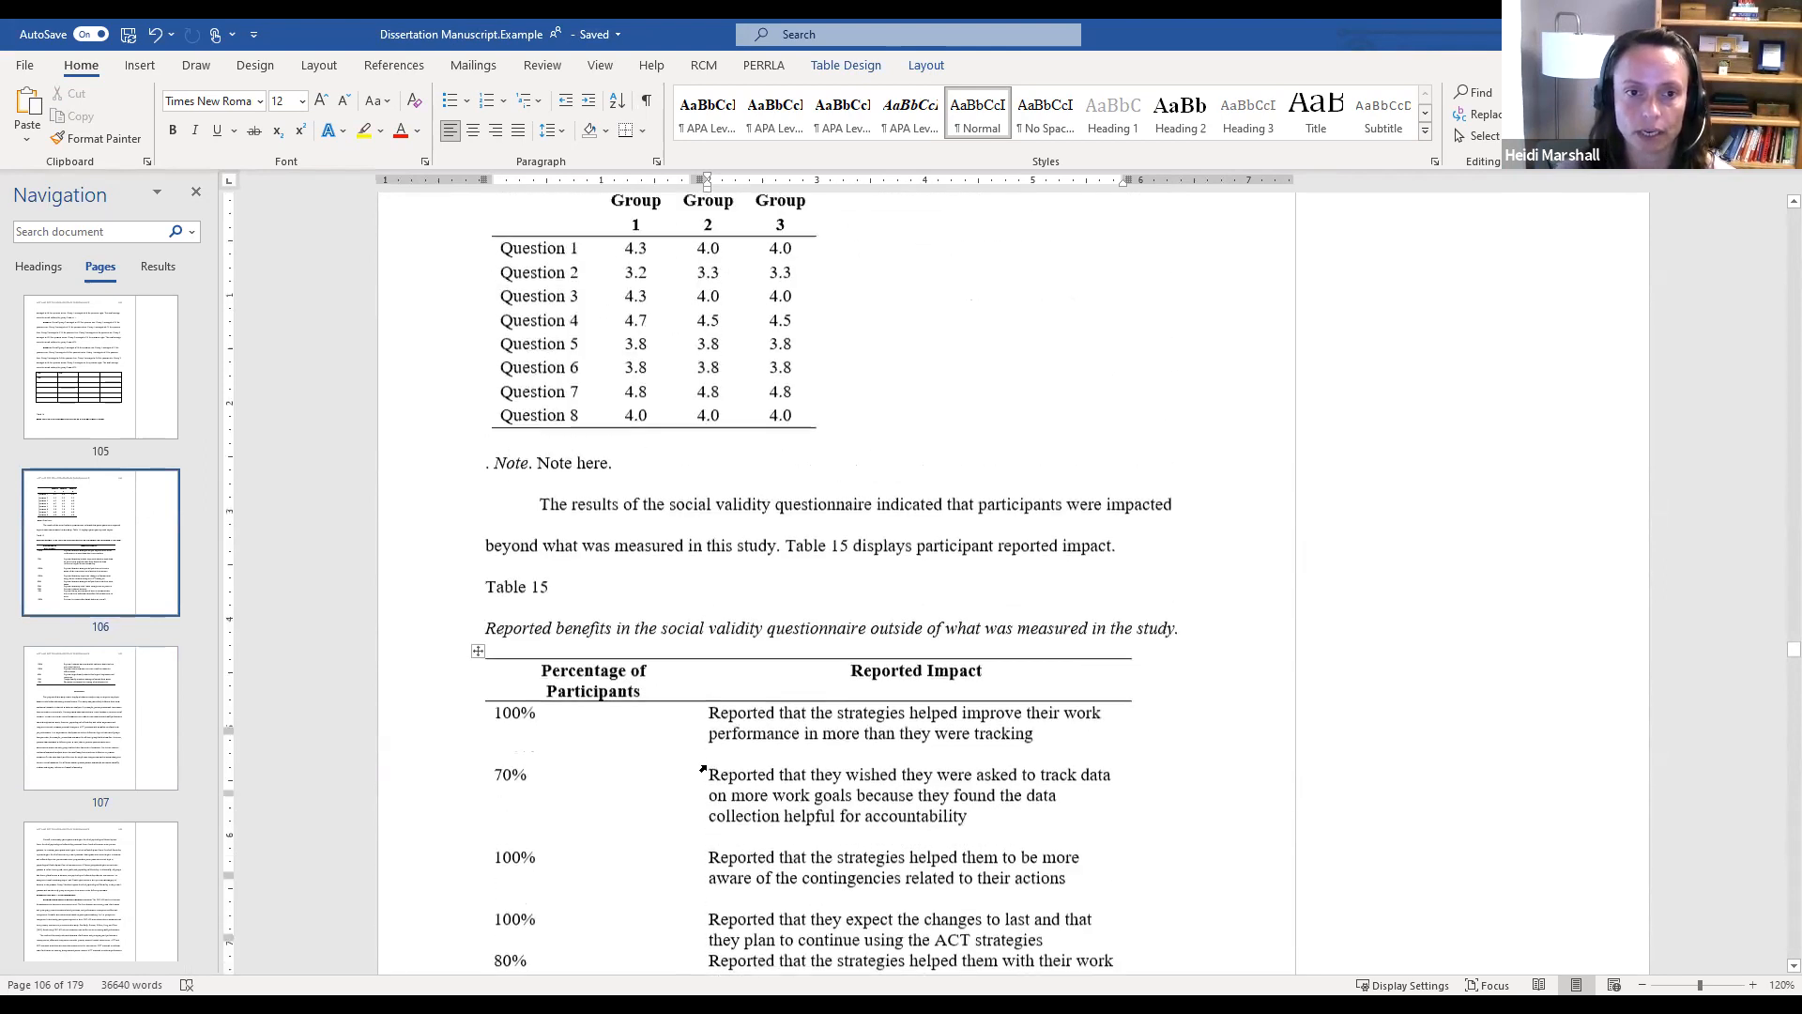
{"action": "scroll", "coordinate": [703, 769], "scroll_direction": "up", "scroll_amount": 1}
{"action": "left_click", "coordinate": [595, 628]}
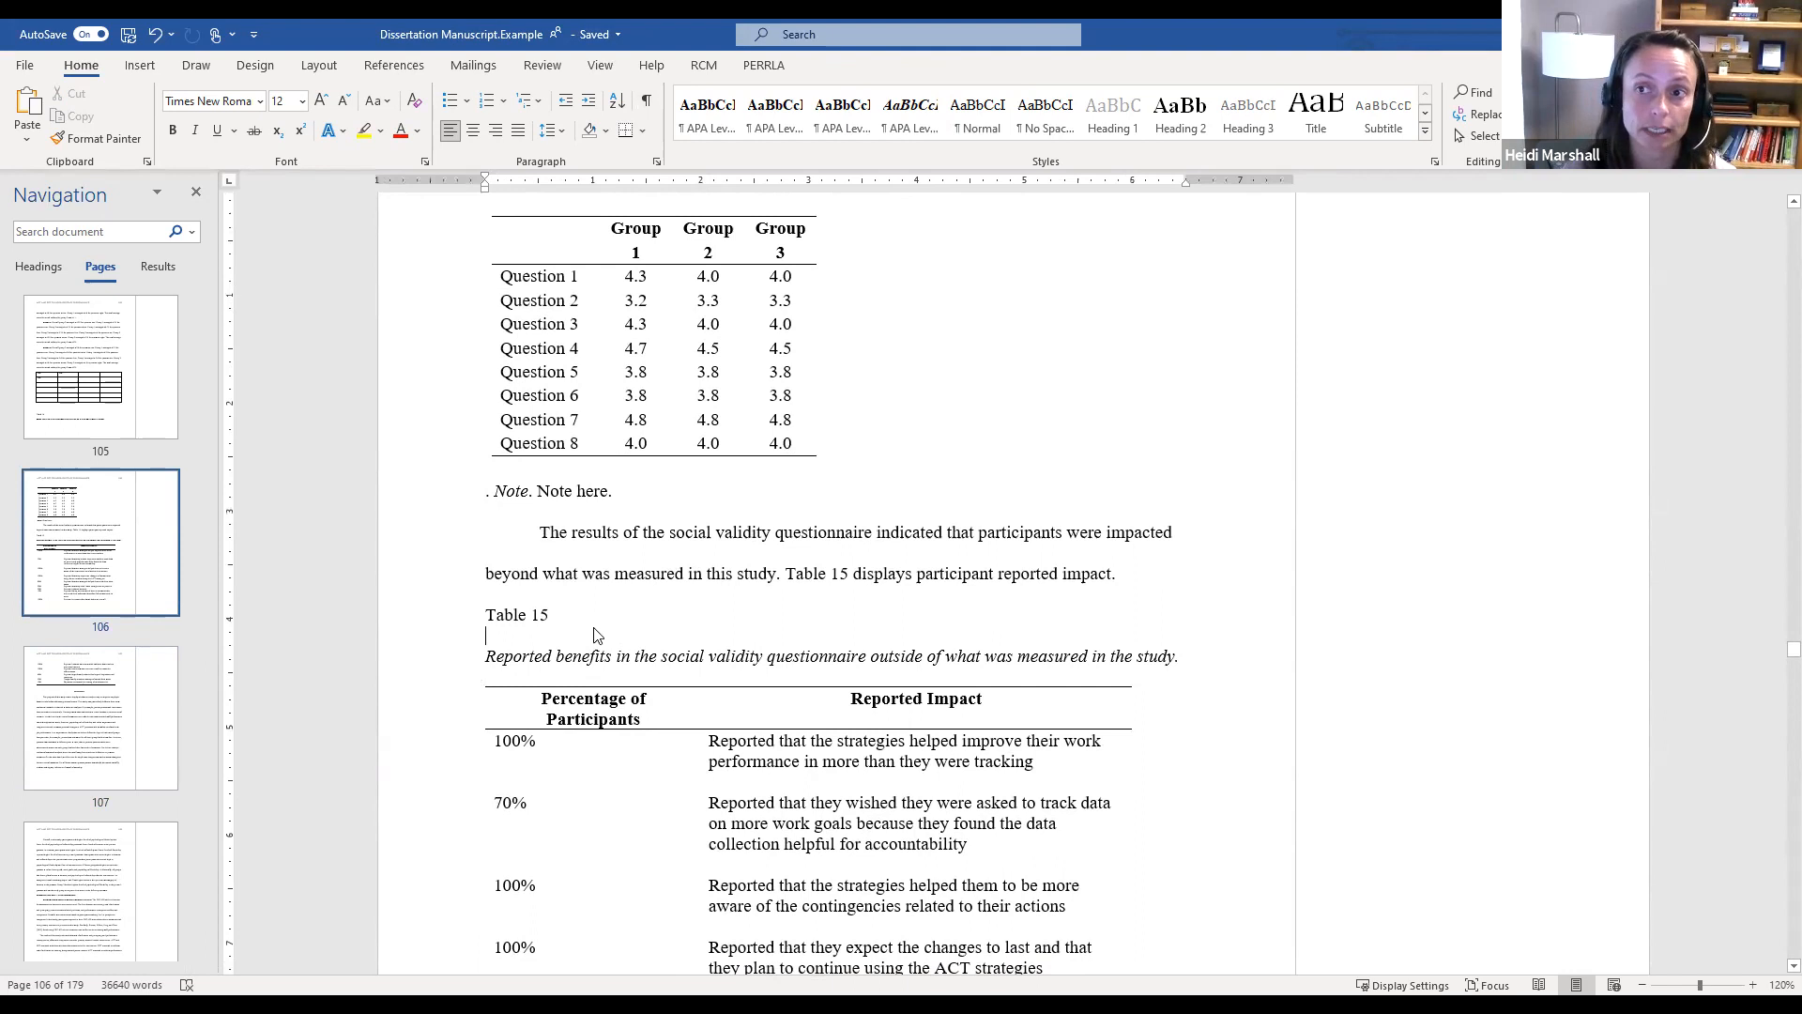
{"action": "left_click_drag", "start_coordinate": [554, 617], "coordinate": [481, 618]}
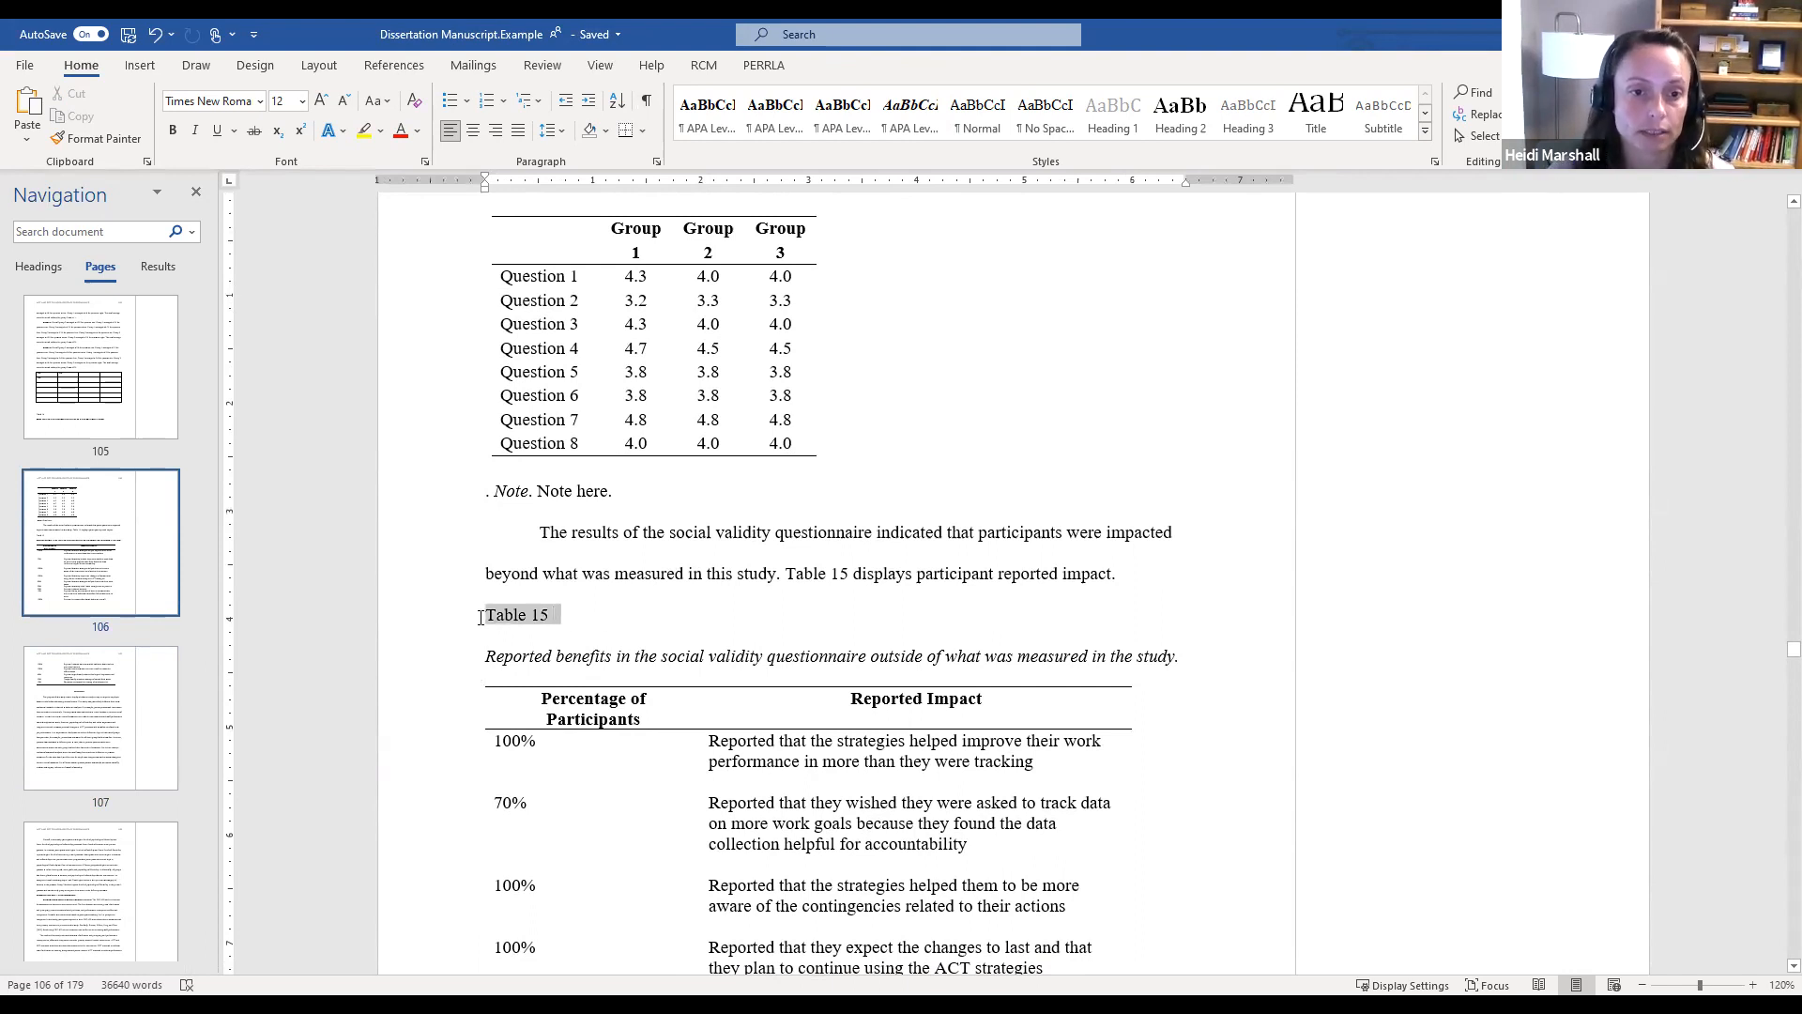
{"action": "key", "text": "ctrl+b"}
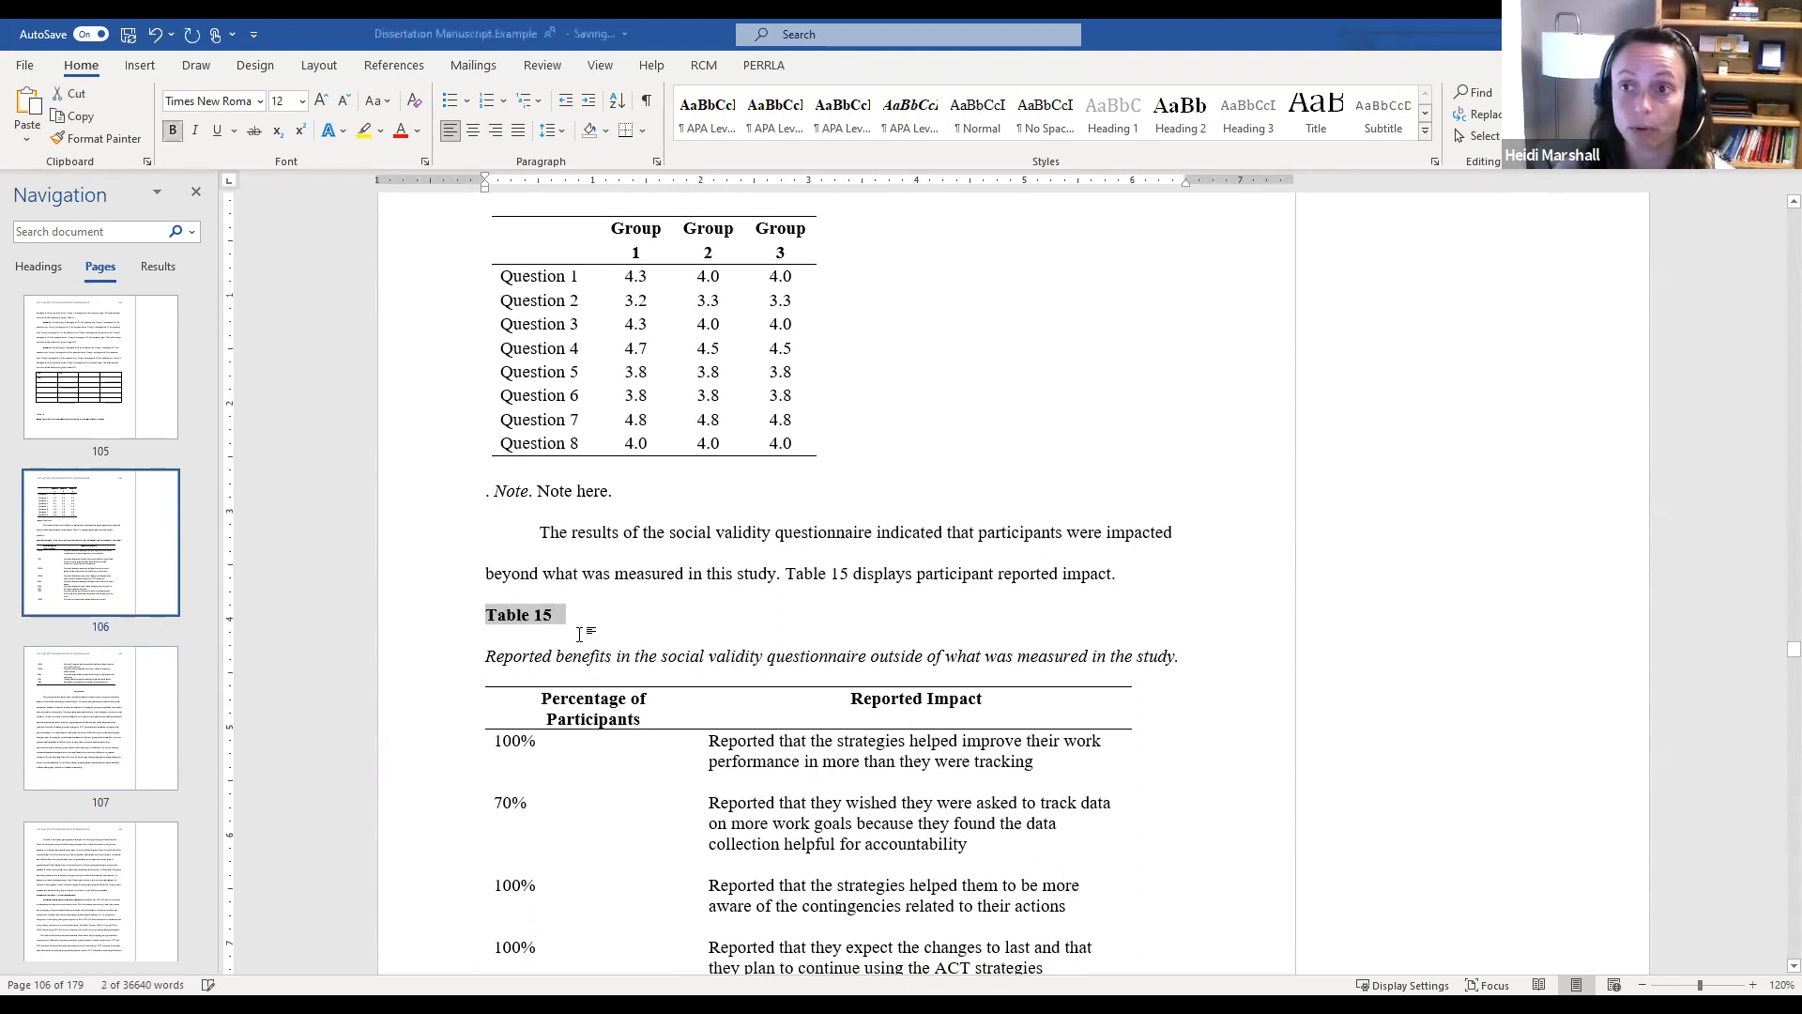
Capitalize the first letters of Benefits, Social and Validity in the Table 15 title
{"action": "left_click", "coordinate": [608, 659]}
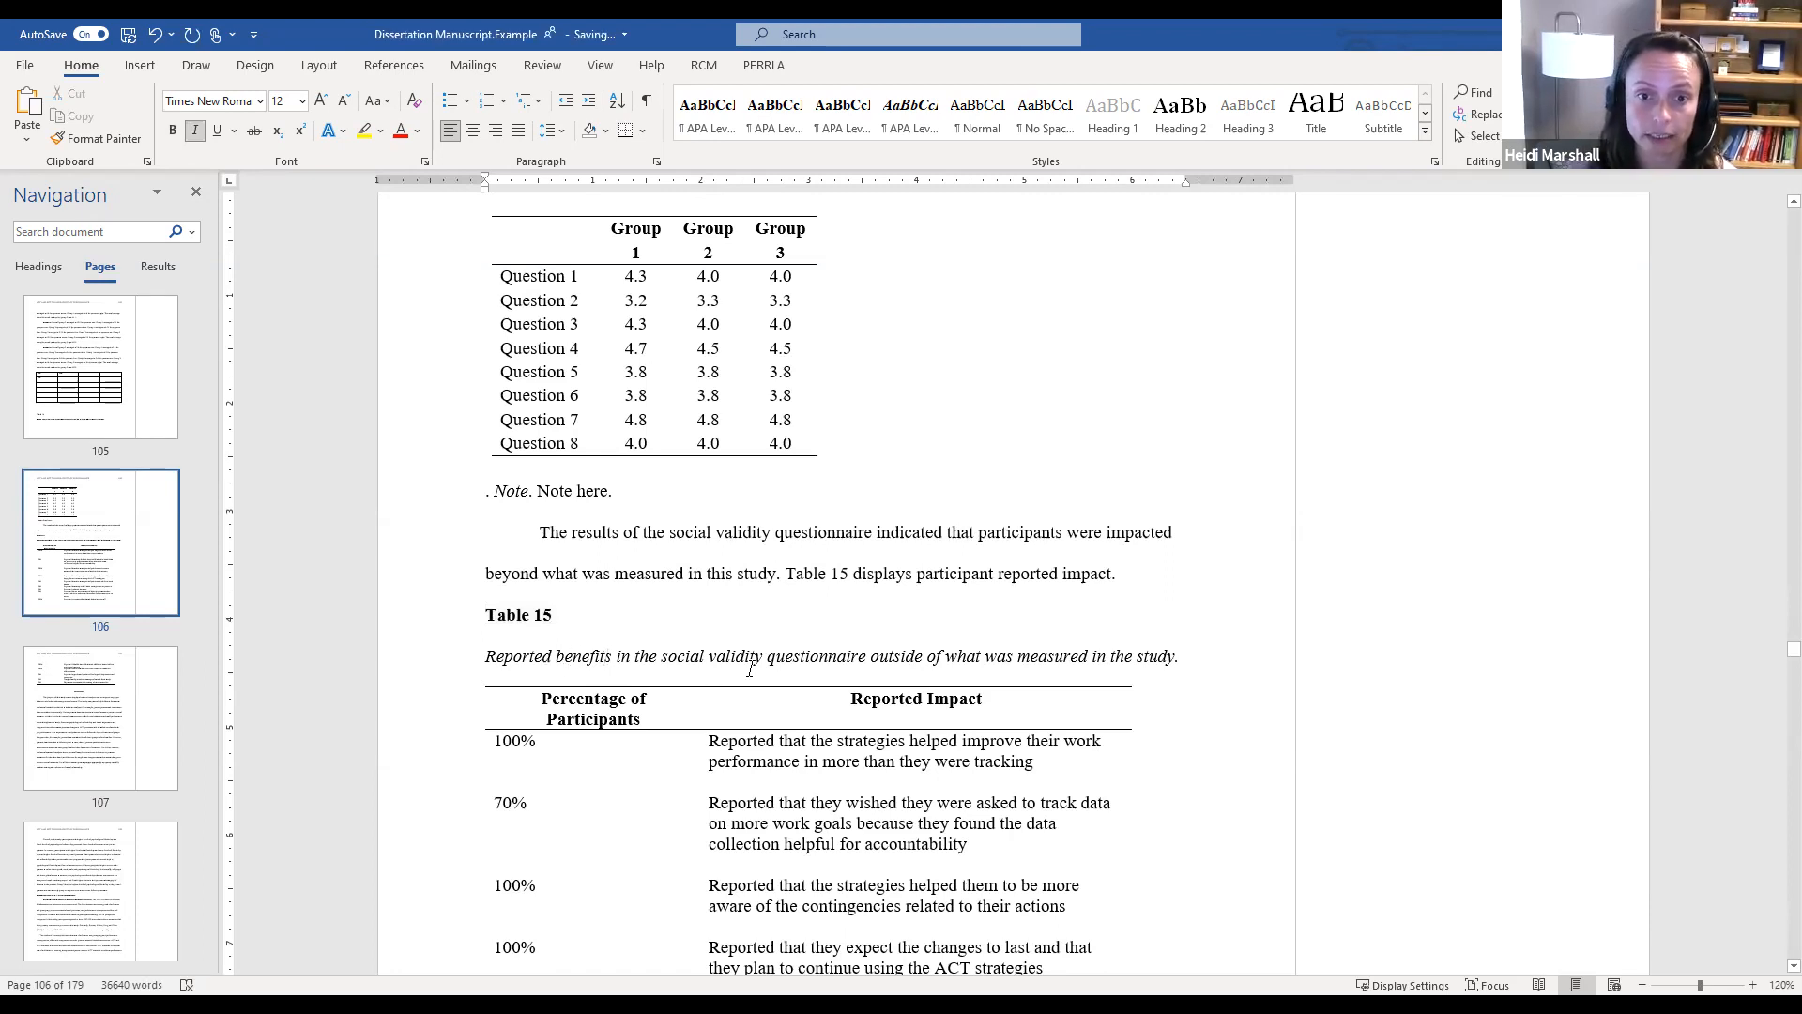
{"action": "key", "text": "BackSpace"}
{"action": "type", "text": "B"}
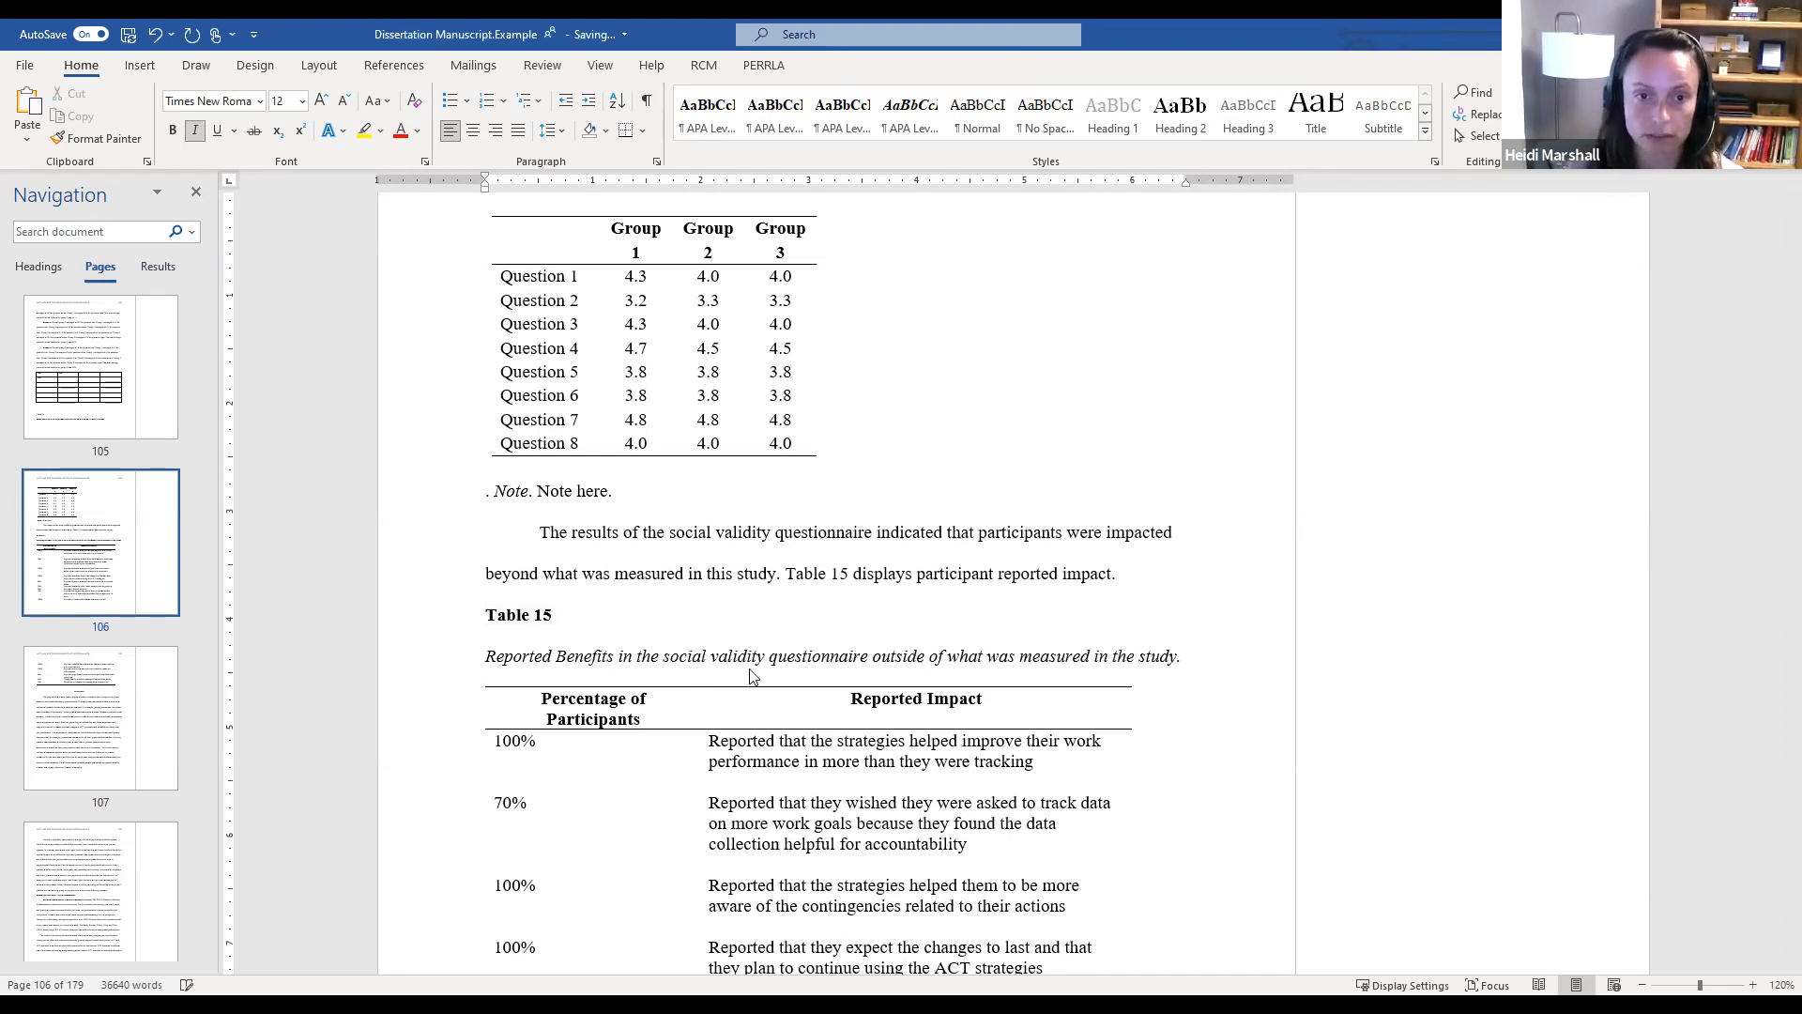
{"action": "left_click", "coordinate": [665, 657]}
{"action": "key", "text": "Delete"}
{"action": "type", "text": "S"}
{"action": "left_click", "coordinate": [713, 657]}
{"action": "key", "text": "Delete"}
{"action": "type", "text": "V"}
Capitalize the first letters of Questionnaire and Outside in the Table 15 title
{"action": "left_click", "coordinate": [775, 657]}
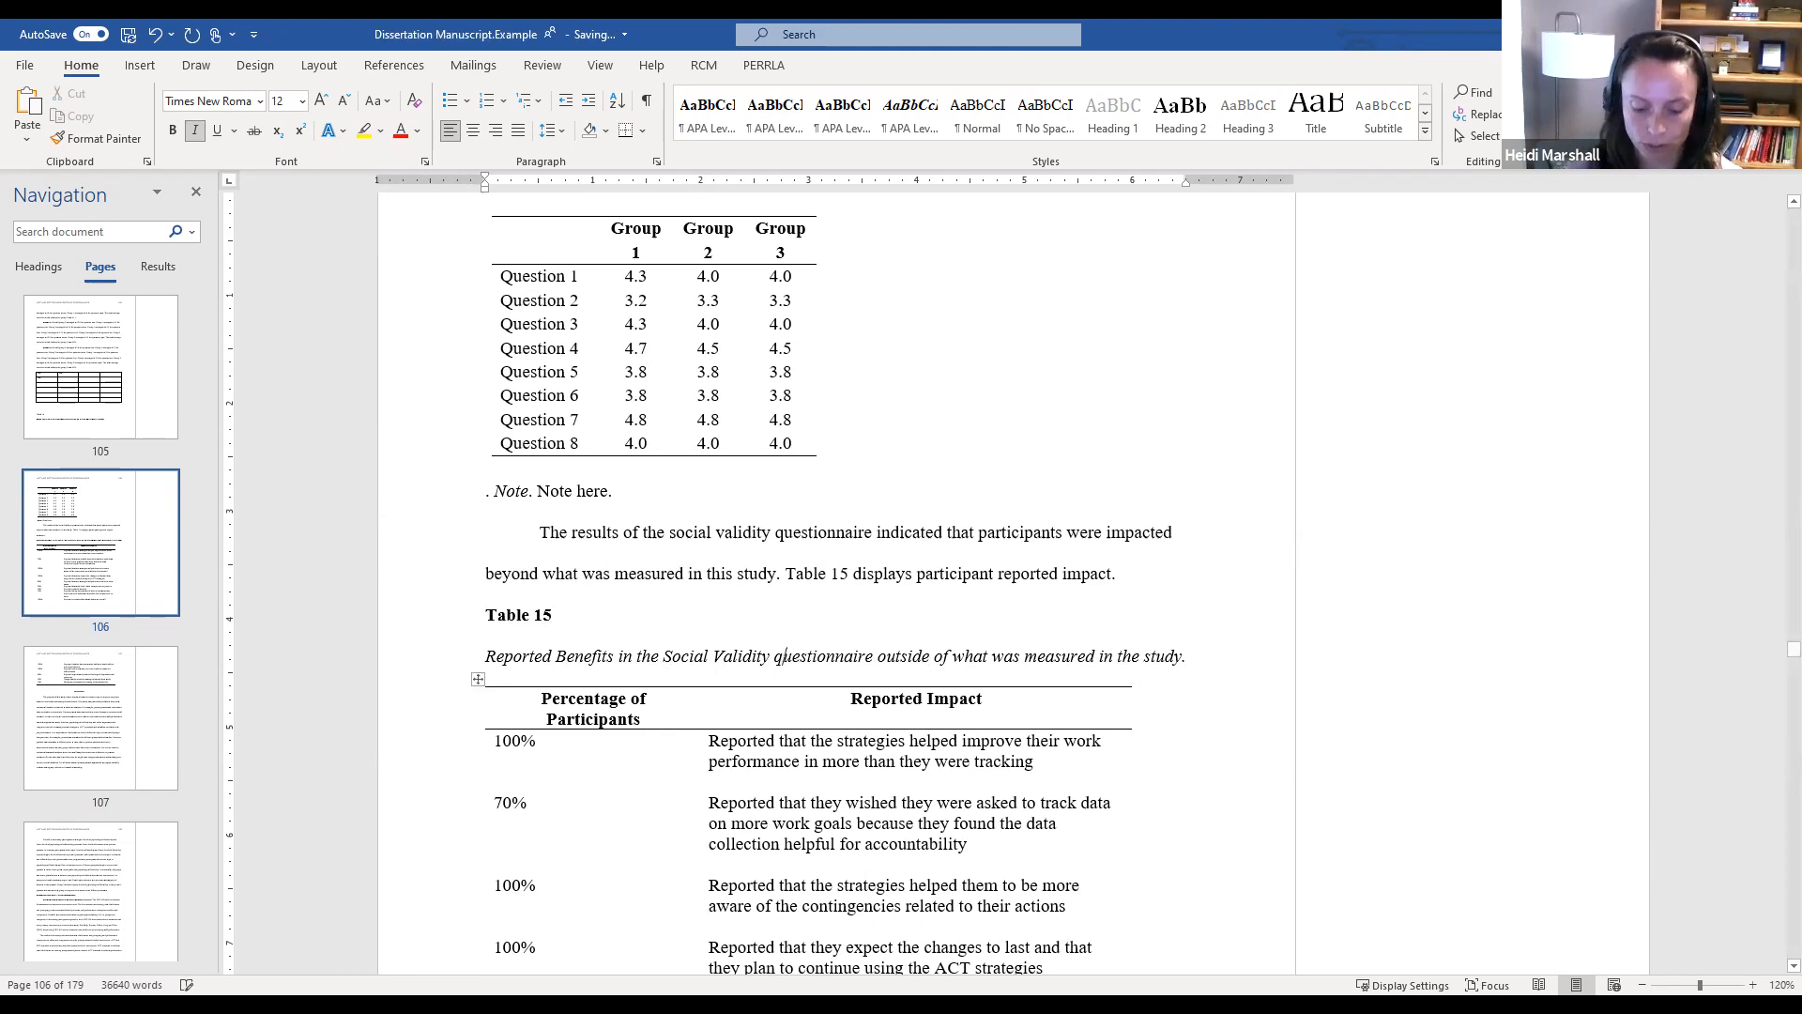
{"action": "key", "text": "Delete"}
{"action": "type", "text": "A"}
{"action": "left_click", "coordinate": [885, 657]}
{"action": "key", "text": "Delete"}
{"action": "type", "text": "O"}
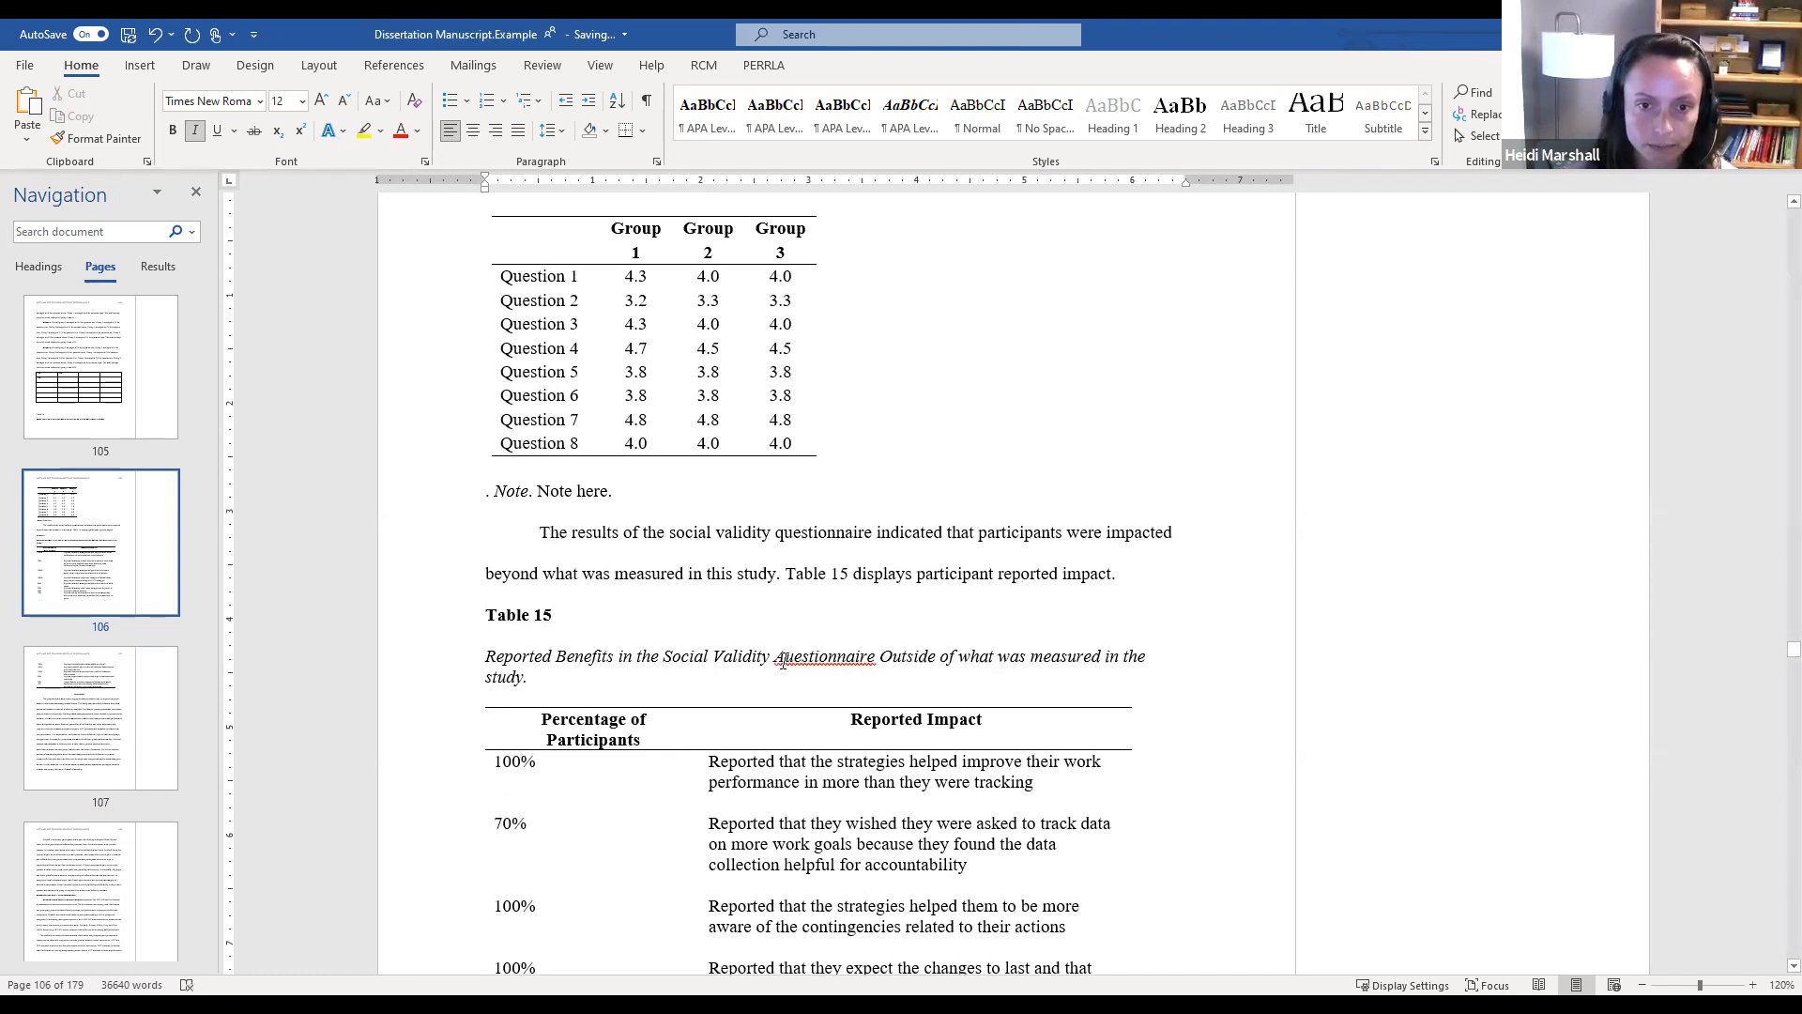
{"action": "key", "text": "BackSpace"}
{"action": "type", "text": "Q"}
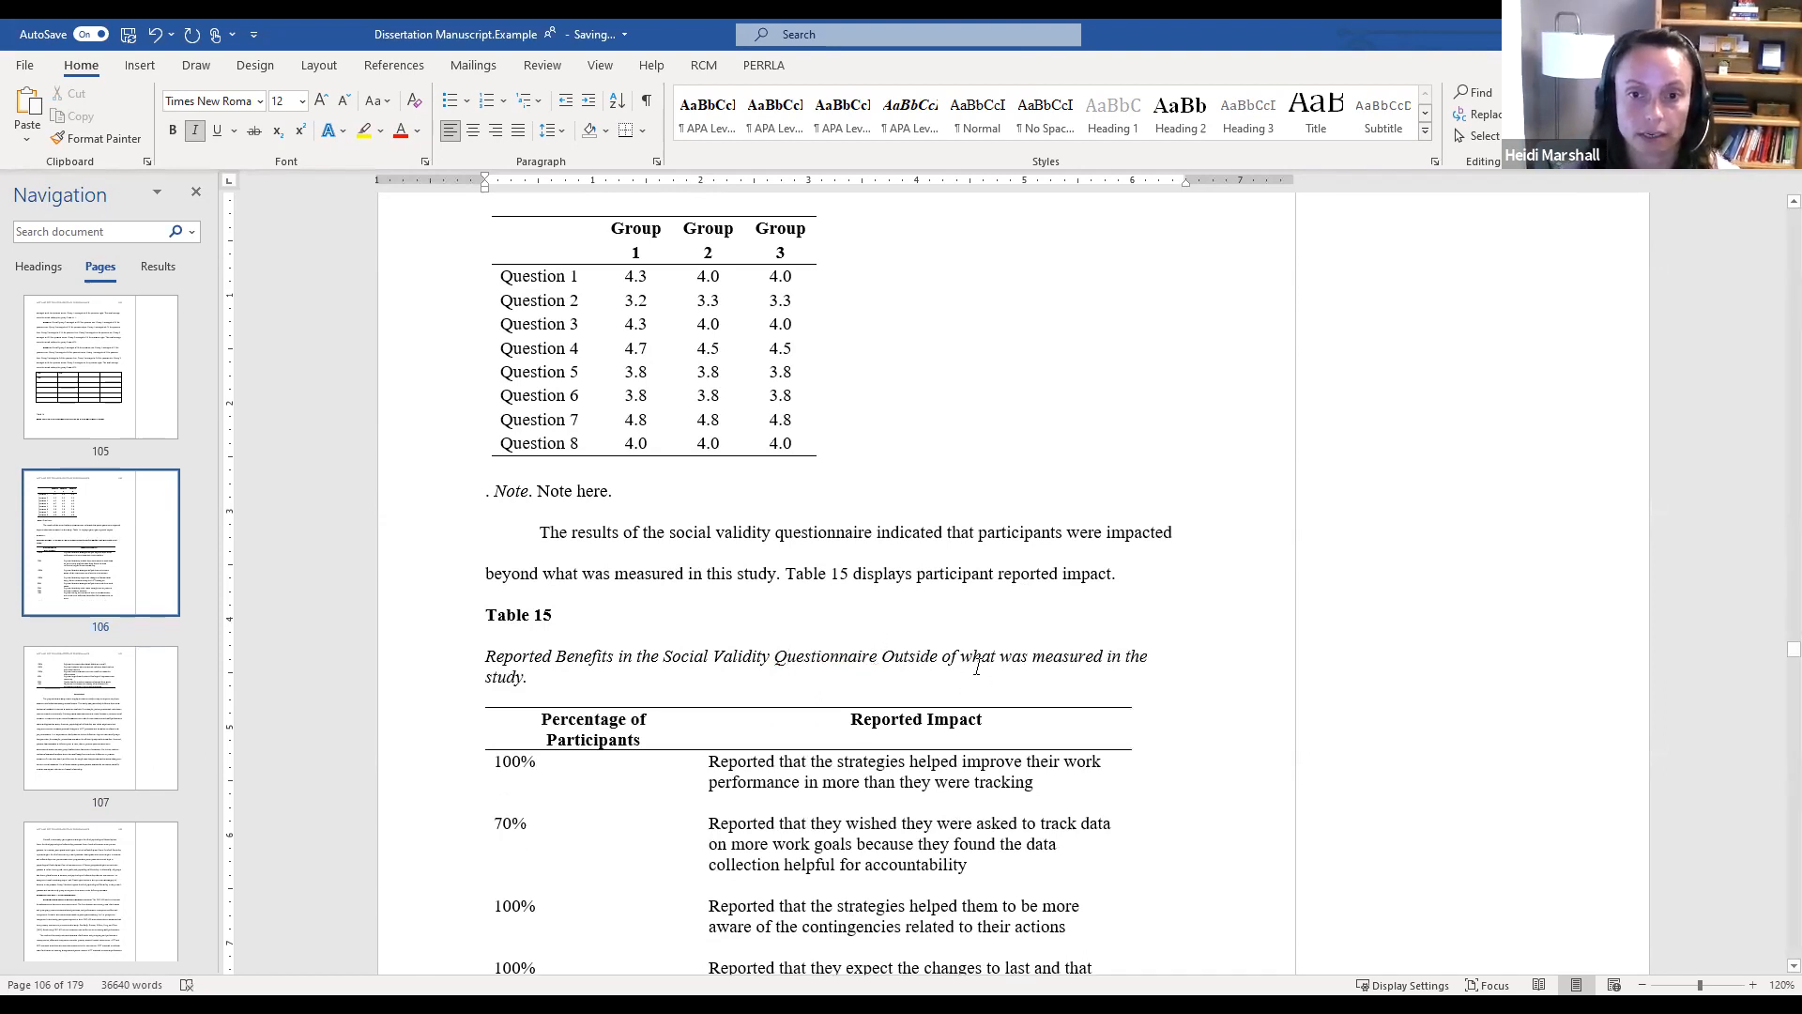
Capitalize the first letters of What, Measured and Study in the Table 15 title and remove the title's final period
{"action": "key", "text": "Delete"}
{"action": "type", "text": "W"}
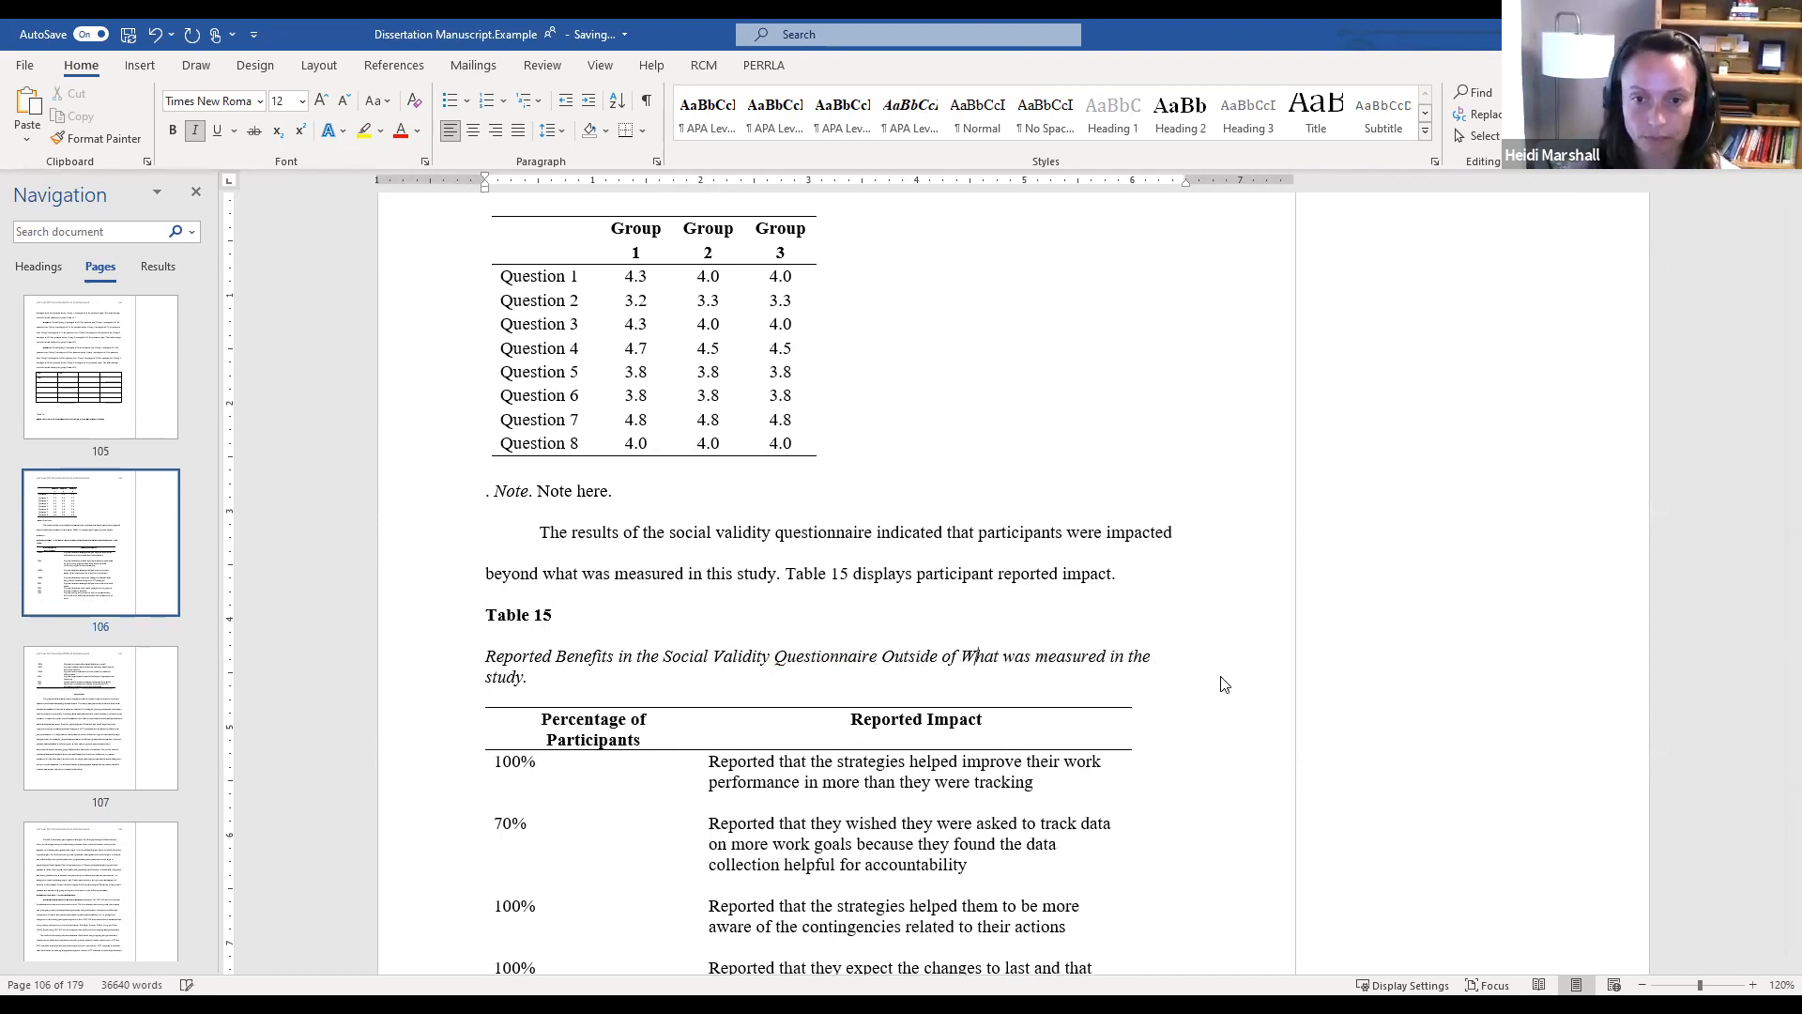
{"action": "left_click", "coordinate": [1038, 657]}
{"action": "key", "text": "Delete"}
{"action": "type", "text": "M"}
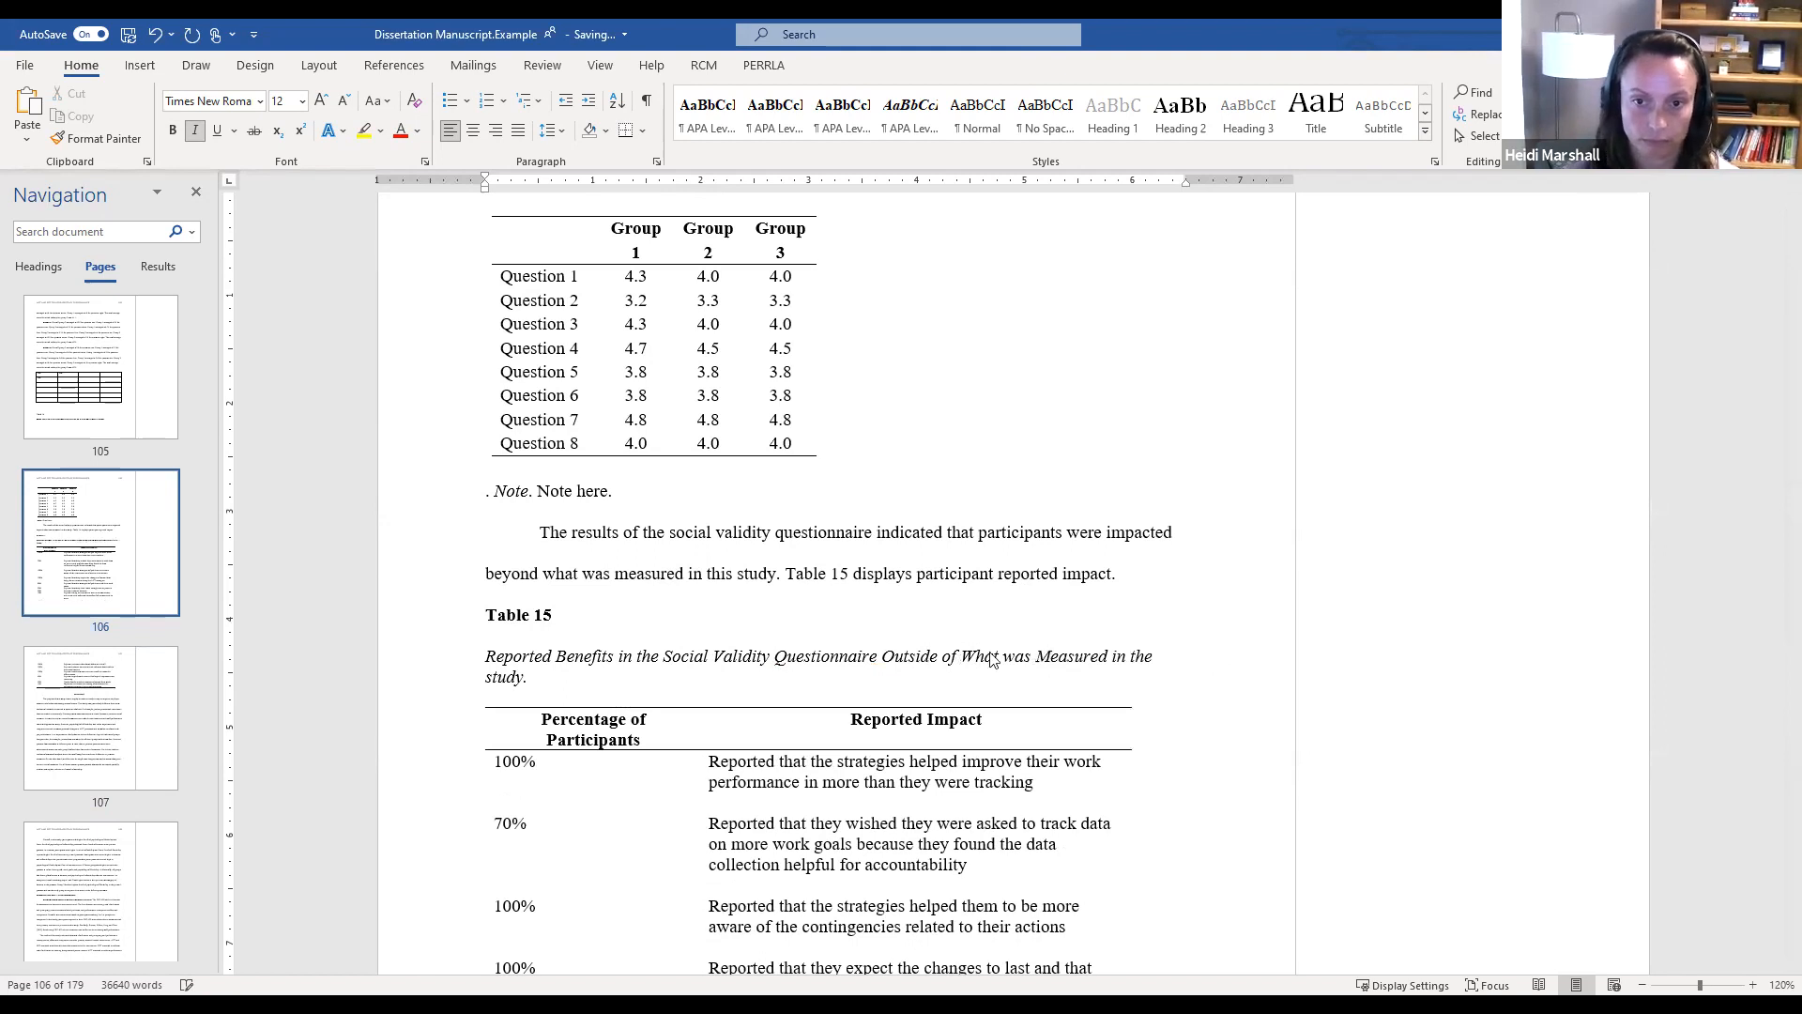
{"action": "left_click", "coordinate": [487, 677]}
{"action": "key", "text": "Delete"}
{"action": "type", "text": "S"}
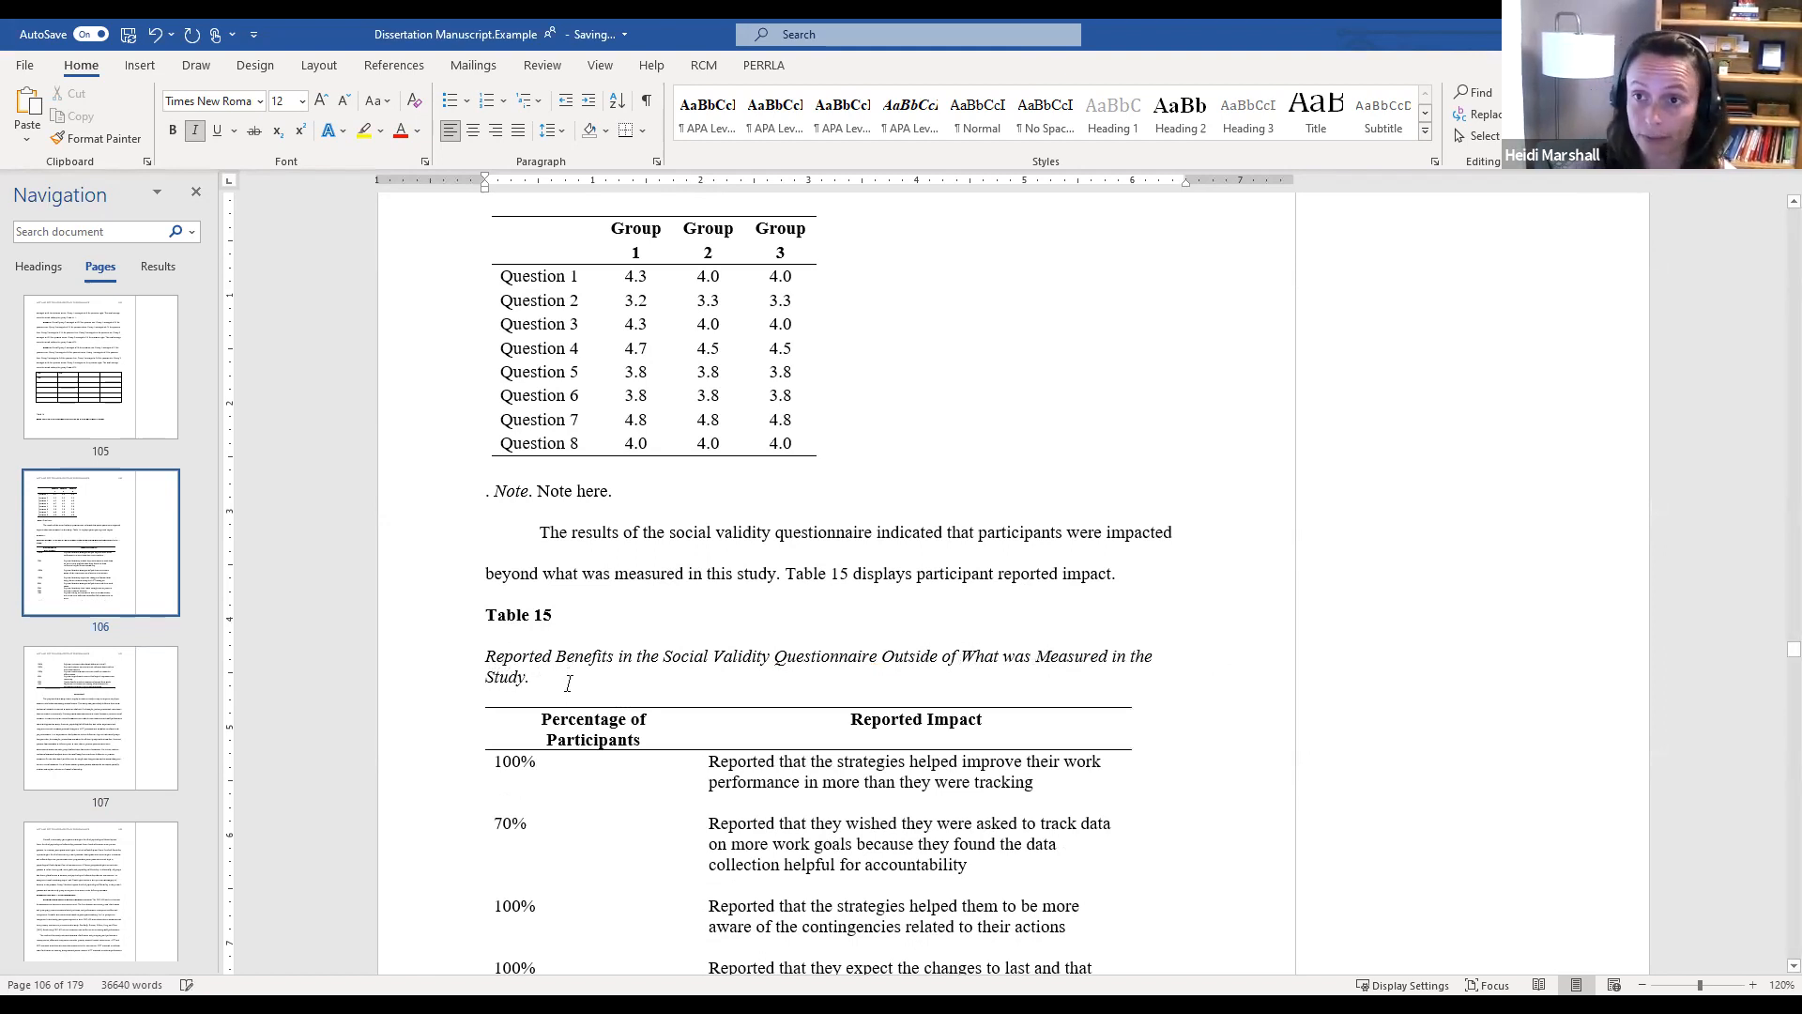
{"action": "left_click", "coordinate": [572, 678]}
{"action": "key", "text": "BackSpace"}
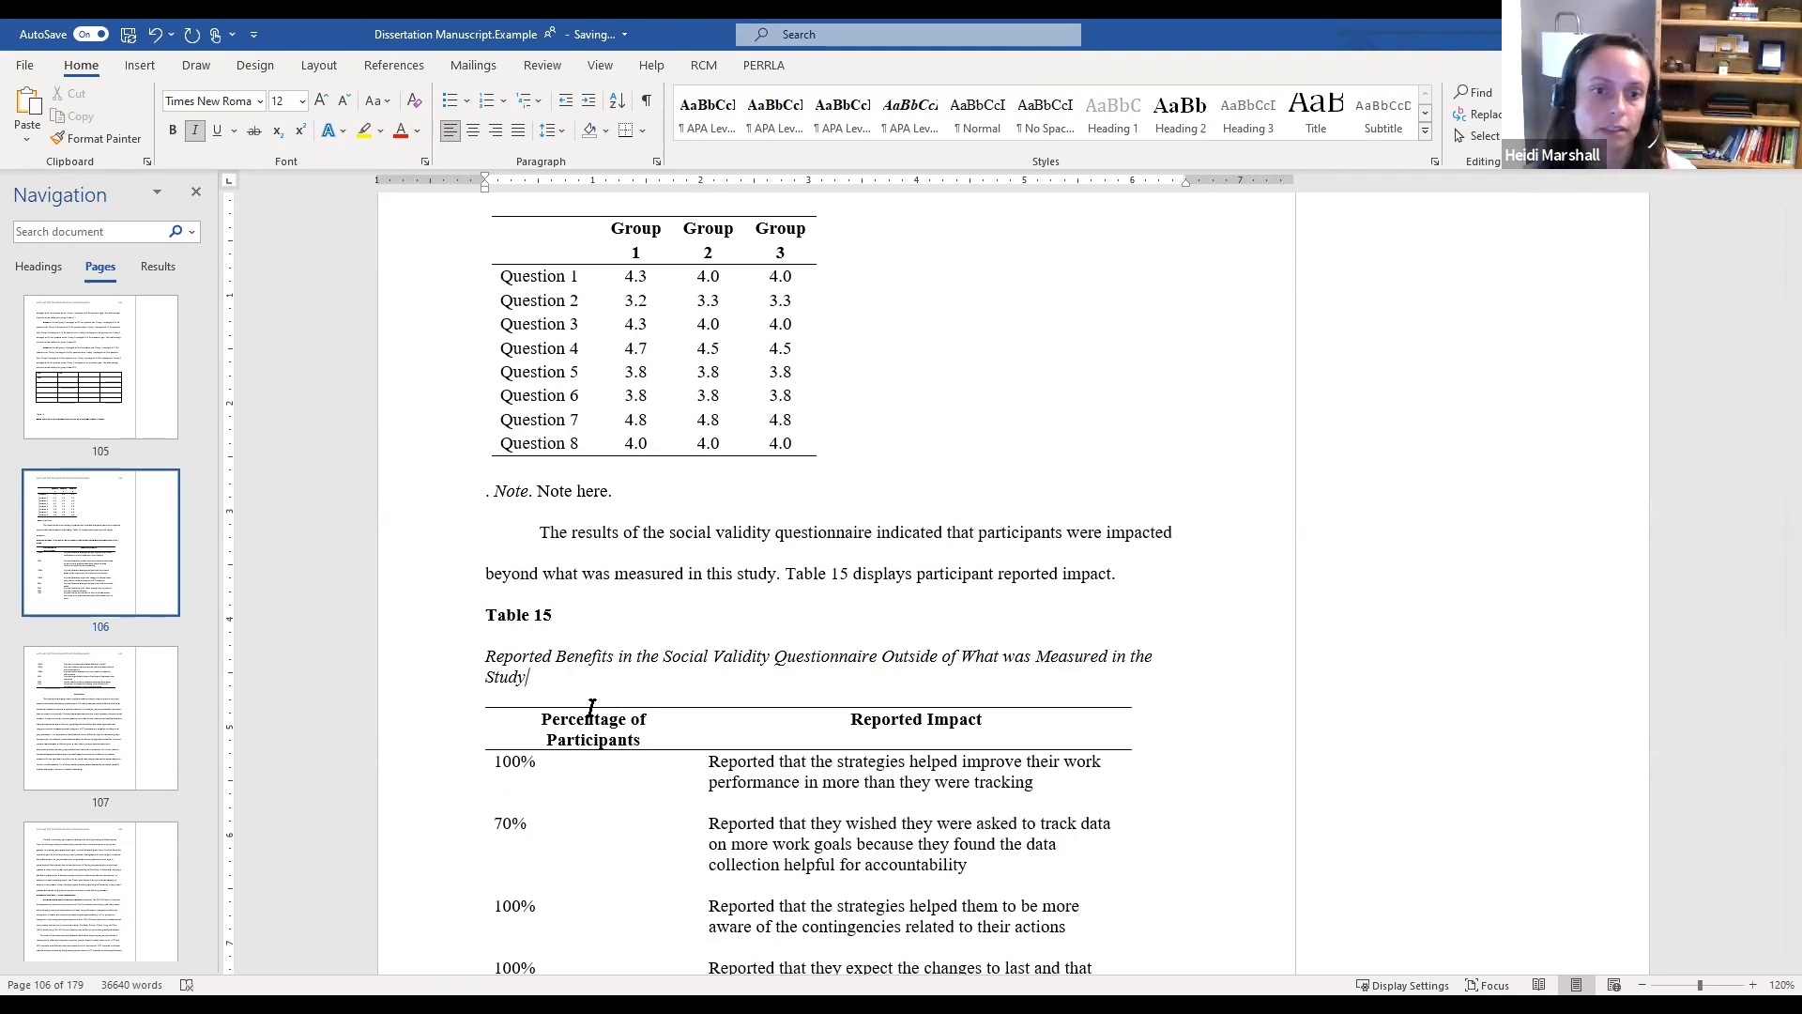
Bold the Table 14 number line above the table title
{"action": "scroll", "coordinate": [1071, 765], "scroll_direction": "up", "scroll_amount": 2}
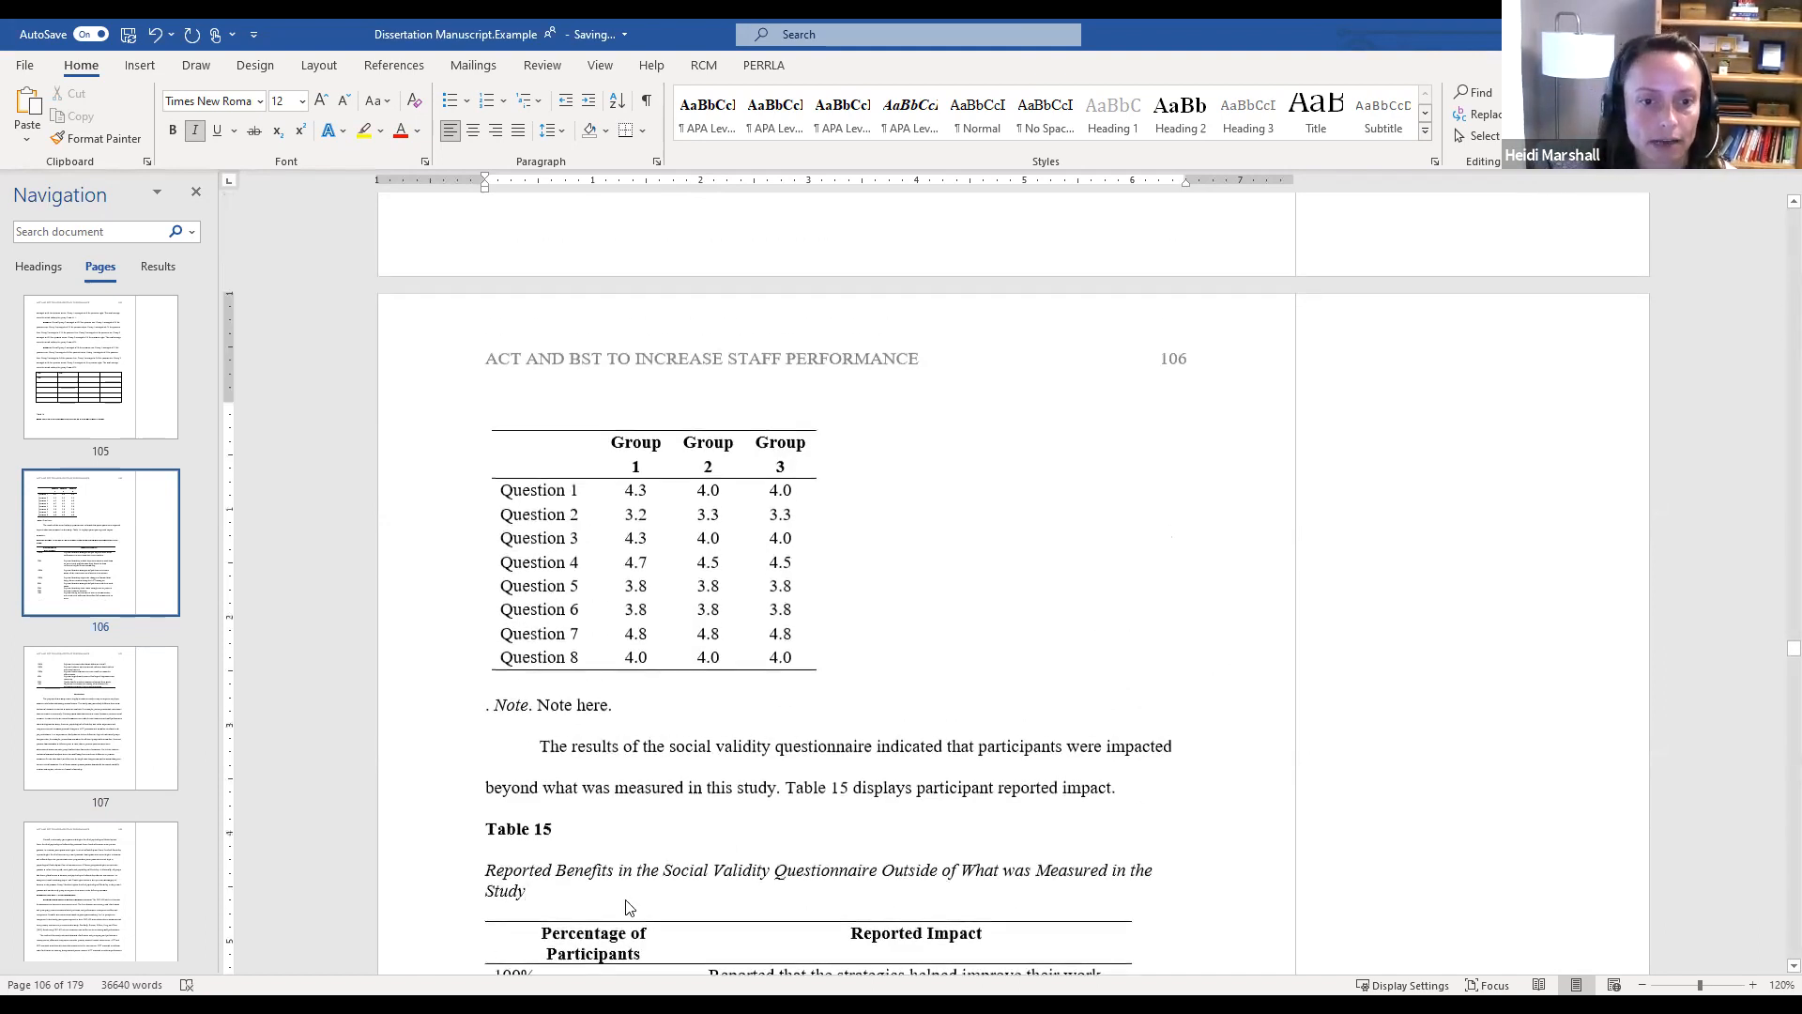
{"action": "scroll", "coordinate": [1006, 607], "scroll_direction": "up", "scroll_amount": 6}
{"action": "left_click", "coordinate": [507, 704]}
{"action": "left_click", "coordinate": [465, 711]}
{"action": "key", "text": "ctrl+b"}
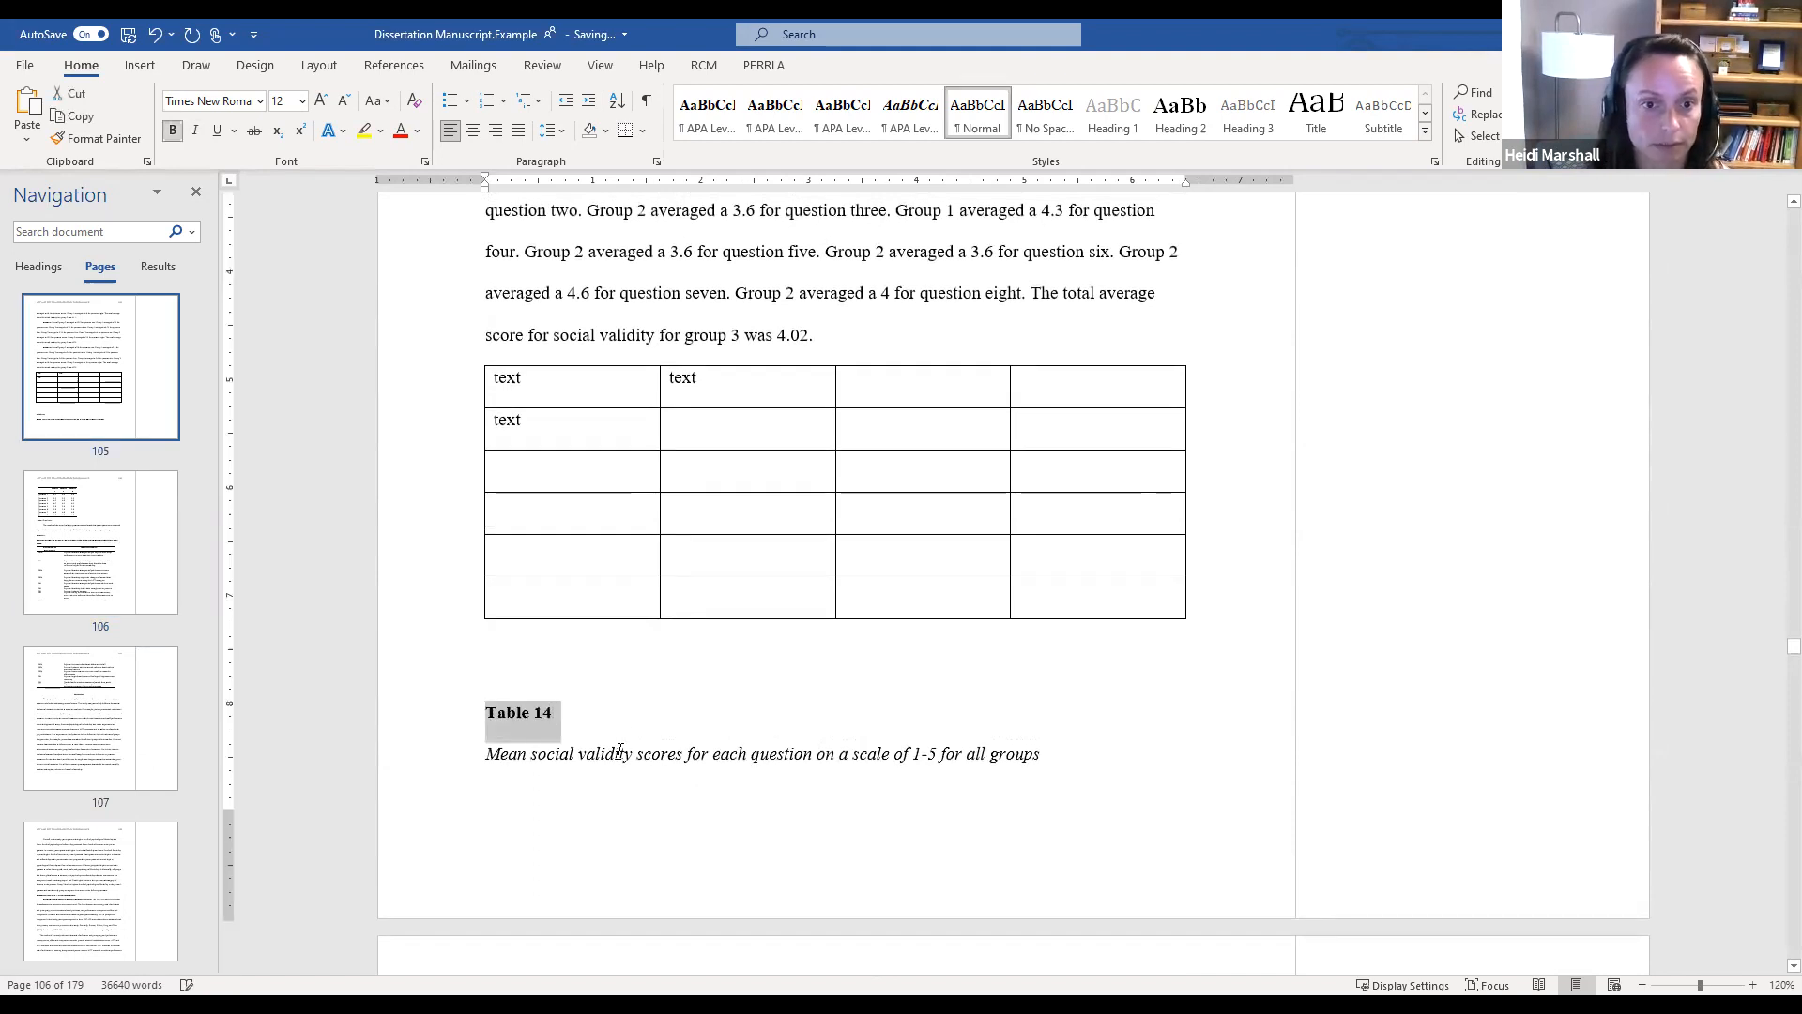
Capitalize the first letters of Social, Validity and Scores in the Table 14 title
{"action": "left_click", "coordinate": [544, 765]}
{"action": "key", "text": "BackSpace"}
{"action": "type", "text": "S"}
{"action": "key", "text": "ctrl+Right"}
{"action": "key", "text": "Delete"}
{"action": "type", "text": "V"}
{"action": "key", "text": "ctrl+Right"}
{"action": "key", "text": "Delete"}
{"action": "type", "text": "S"}
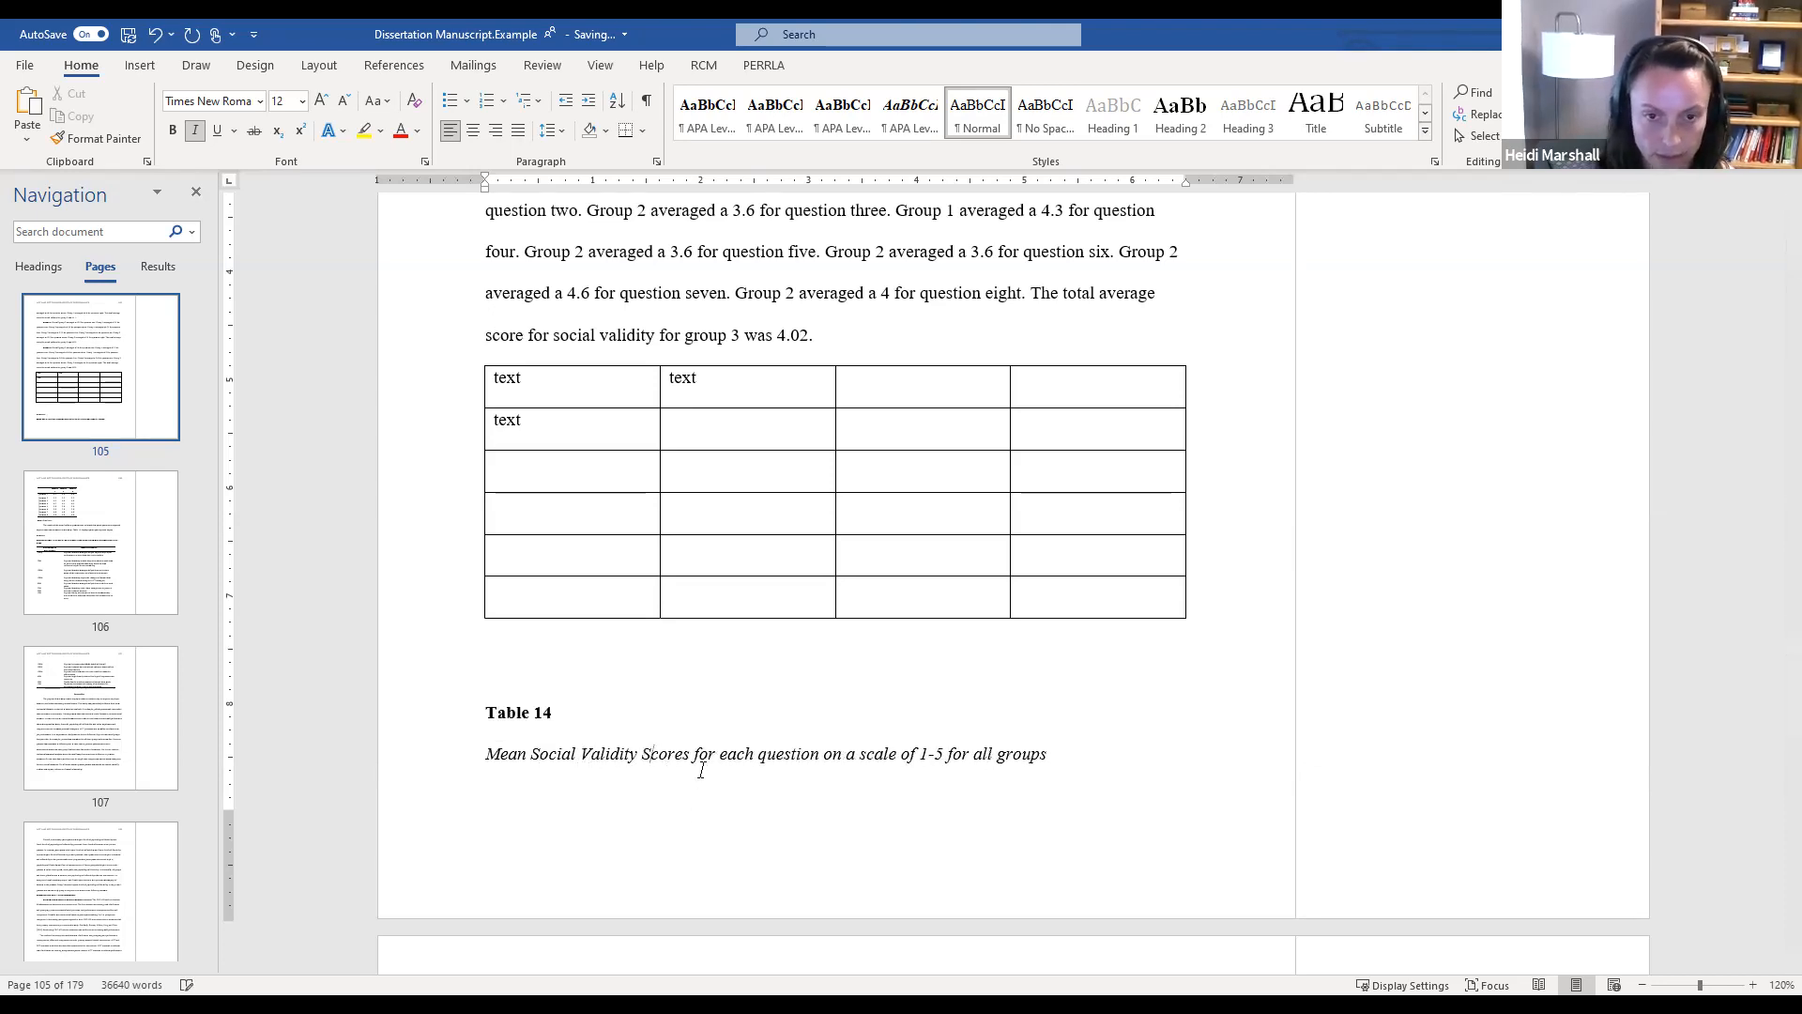
Capitalize the first letters of Each, Question and Scale in the Table 14 title
{"action": "key", "text": "ctrl+Right"}
{"action": "key", "text": "ctrl+Right"}
{"action": "key", "text": "Delete"}
{"action": "type", "text": "E"}
{"action": "key", "text": "ctrl+Right"}
{"action": "key", "text": "Delete"}
{"action": "type", "text": "Q"}
{"action": "key", "text": "ctrl+Right"}
{"action": "key", "text": "ctrl+Right"}
{"action": "key", "text": "ctrl+Right"}
{"action": "key", "text": "Delete"}
{"action": "type", "text": "S"}
Capitalize the first letters of For, All and Groups in the Table 14 title
{"action": "key", "text": "ctrl+Right"}
{"action": "key", "text": "ctrl+Right"}
{"action": "key", "text": "ctrl+Right"}
{"action": "key", "text": "ctrl+Right"}
{"action": "key", "text": "ctrl+Right"}
{"action": "key", "text": "Delete"}
{"action": "type", "text": "F"}
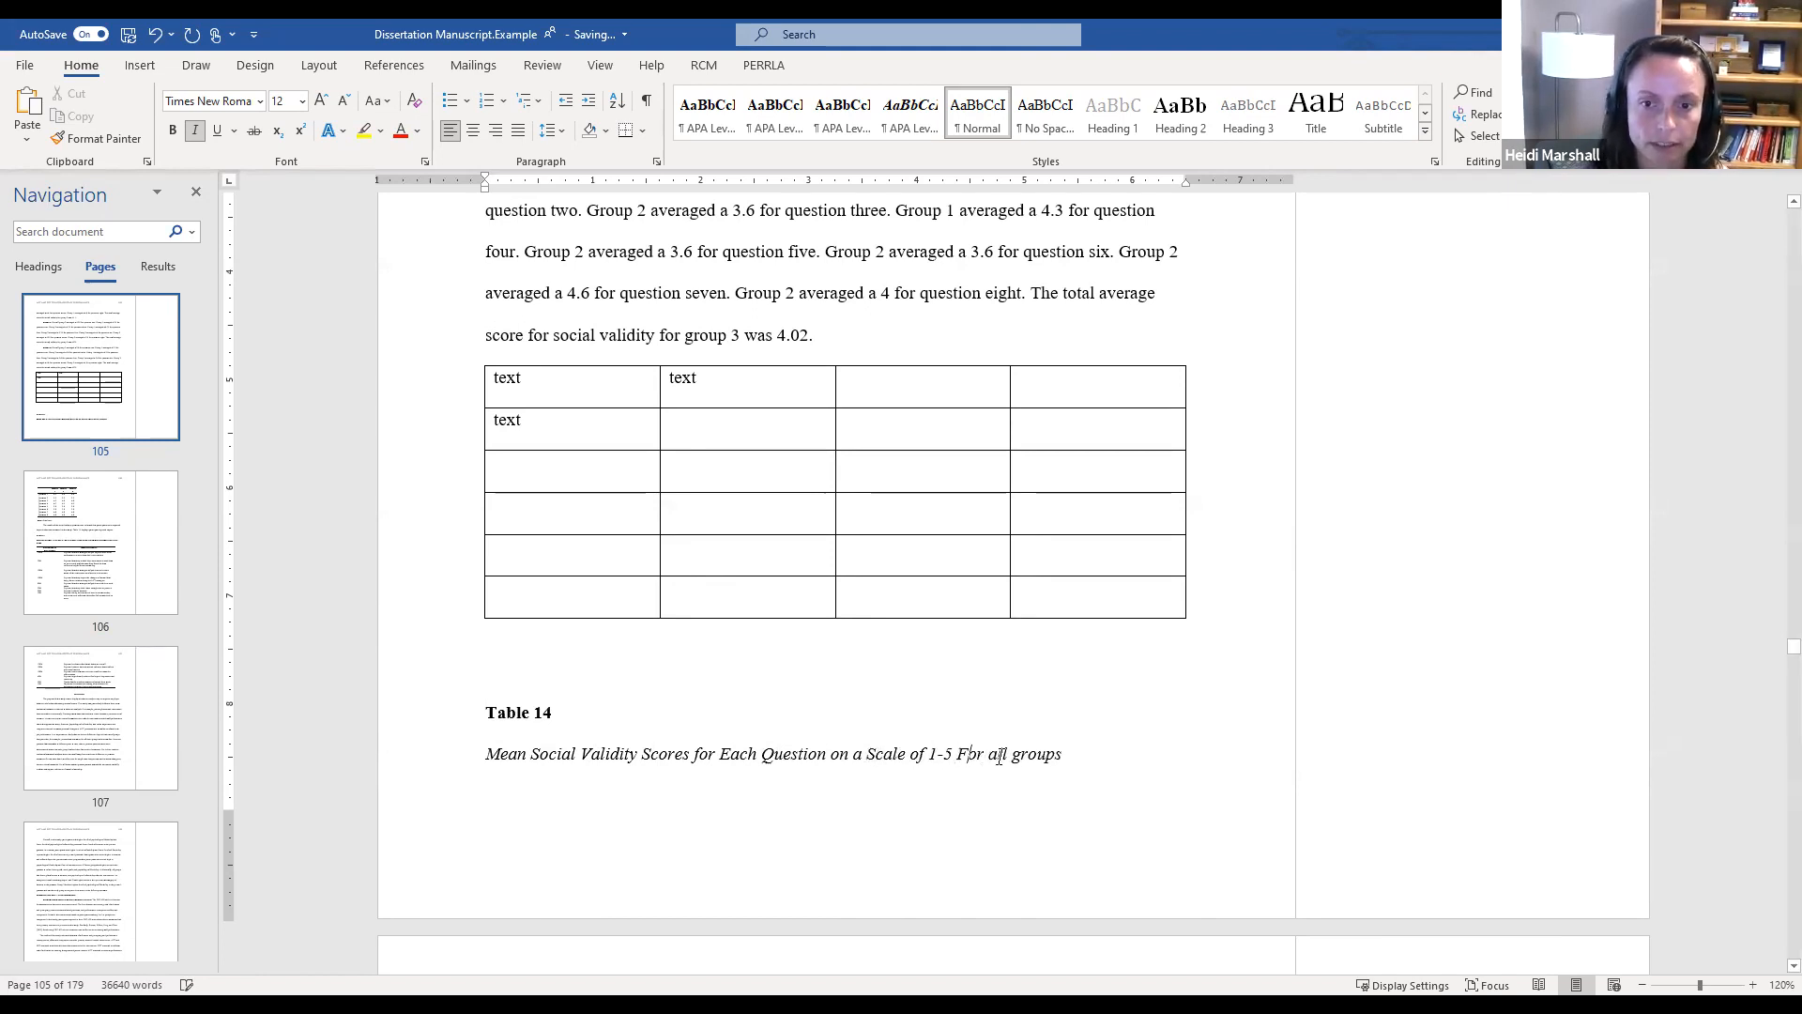
{"action": "key", "text": "ctrl+Right"}
{"action": "key", "text": "Delete"}
{"action": "type", "text": "A"}
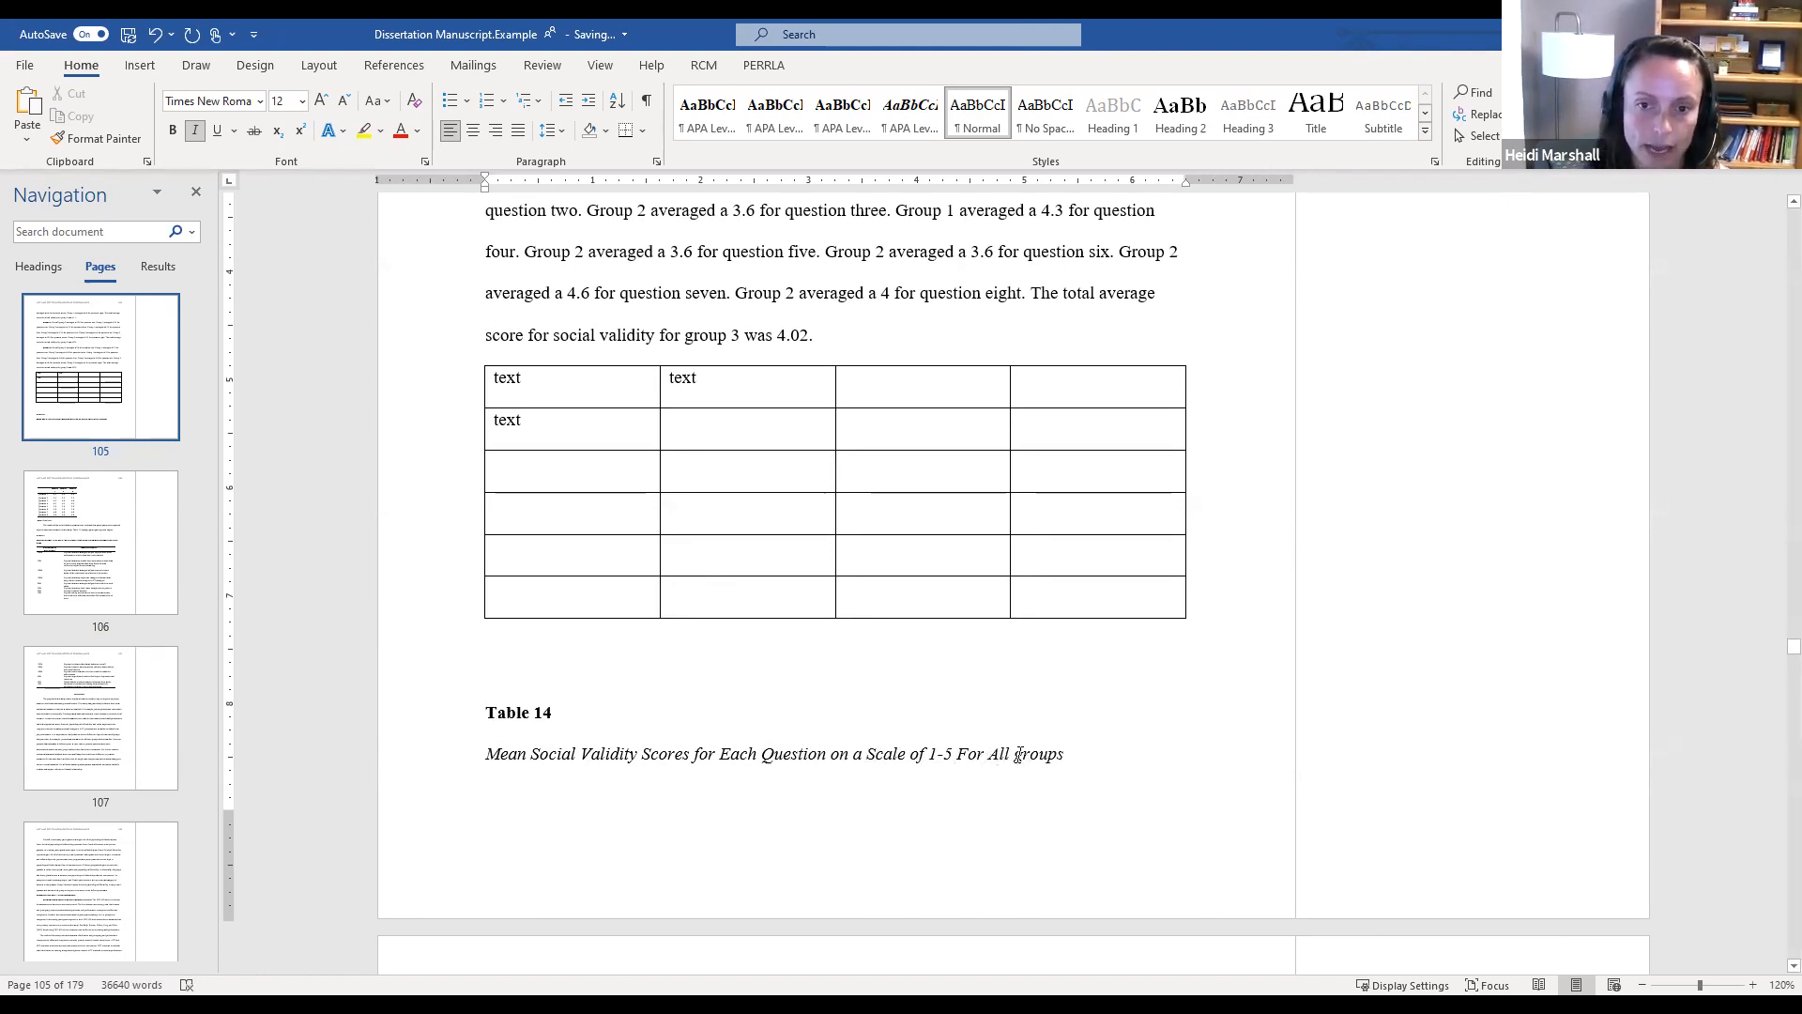
{"action": "key", "text": "ctrl+Right"}
{"action": "key", "text": "Delete"}
{"action": "type", "text": "G"}
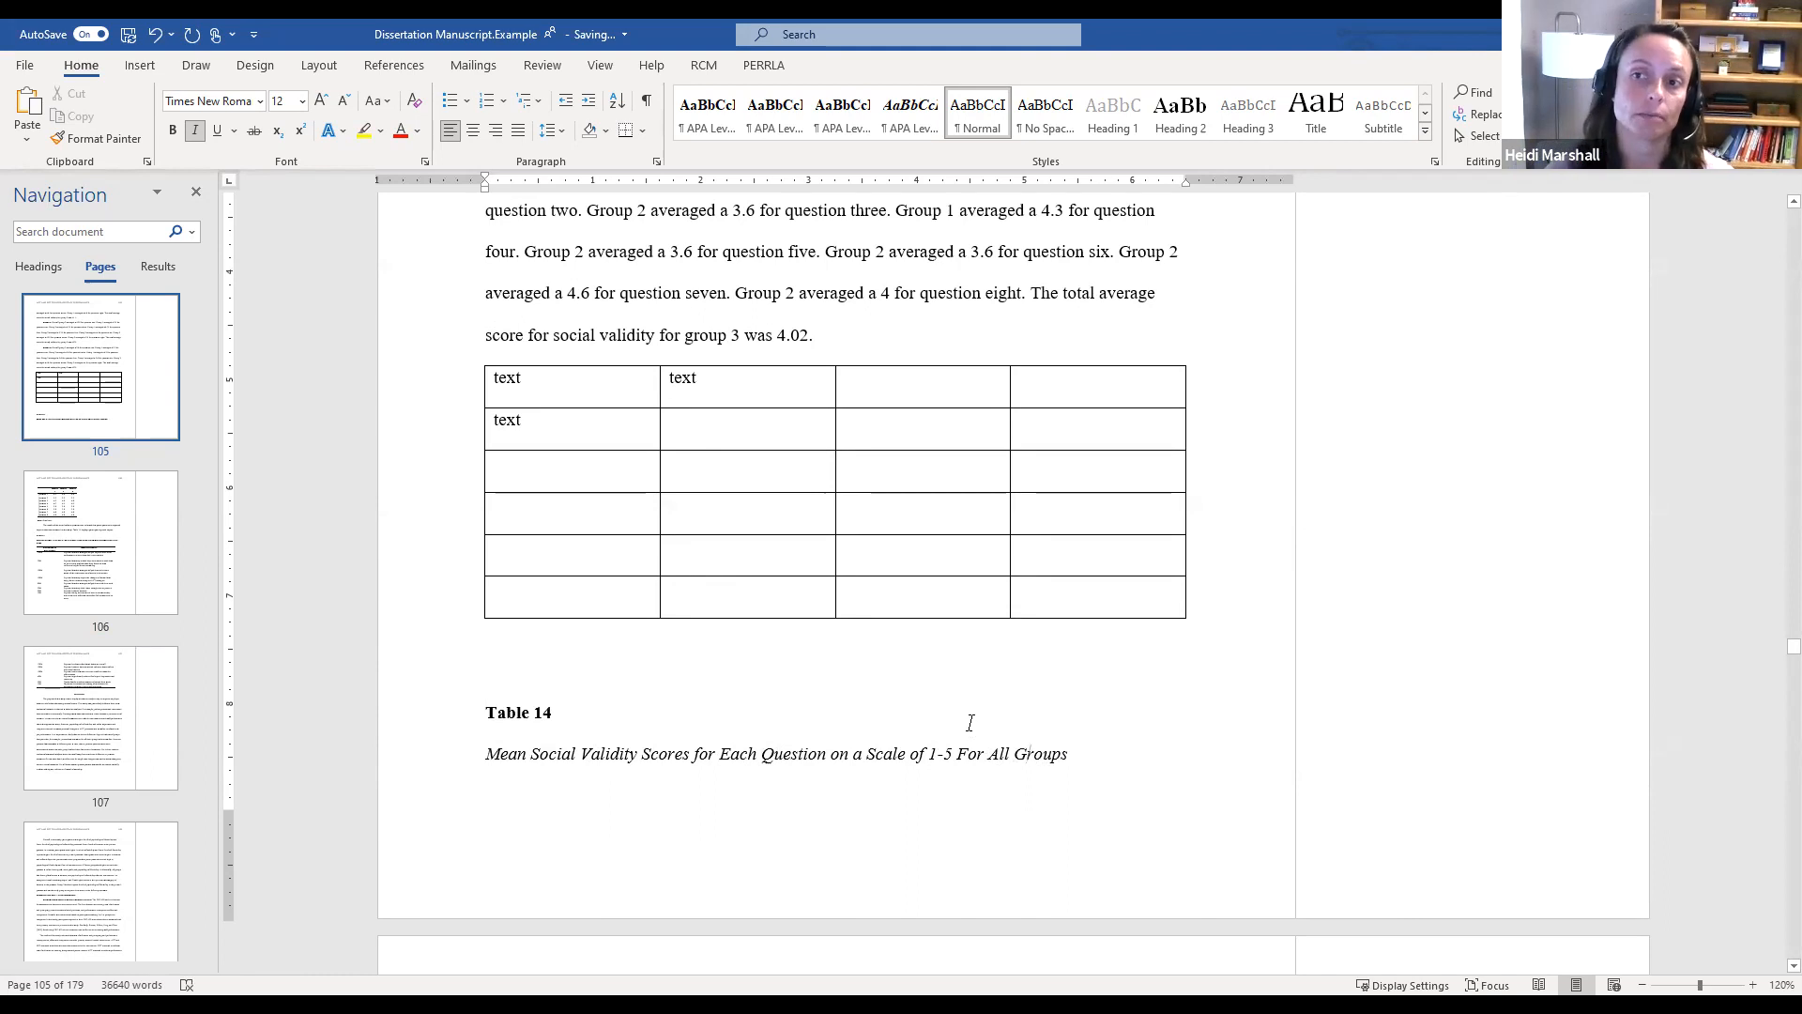
Insert a page break before the Table 14 number line so the number and title move to the table's page
{"action": "scroll", "coordinate": [744, 648], "scroll_direction": "down", "scroll_amount": 5}
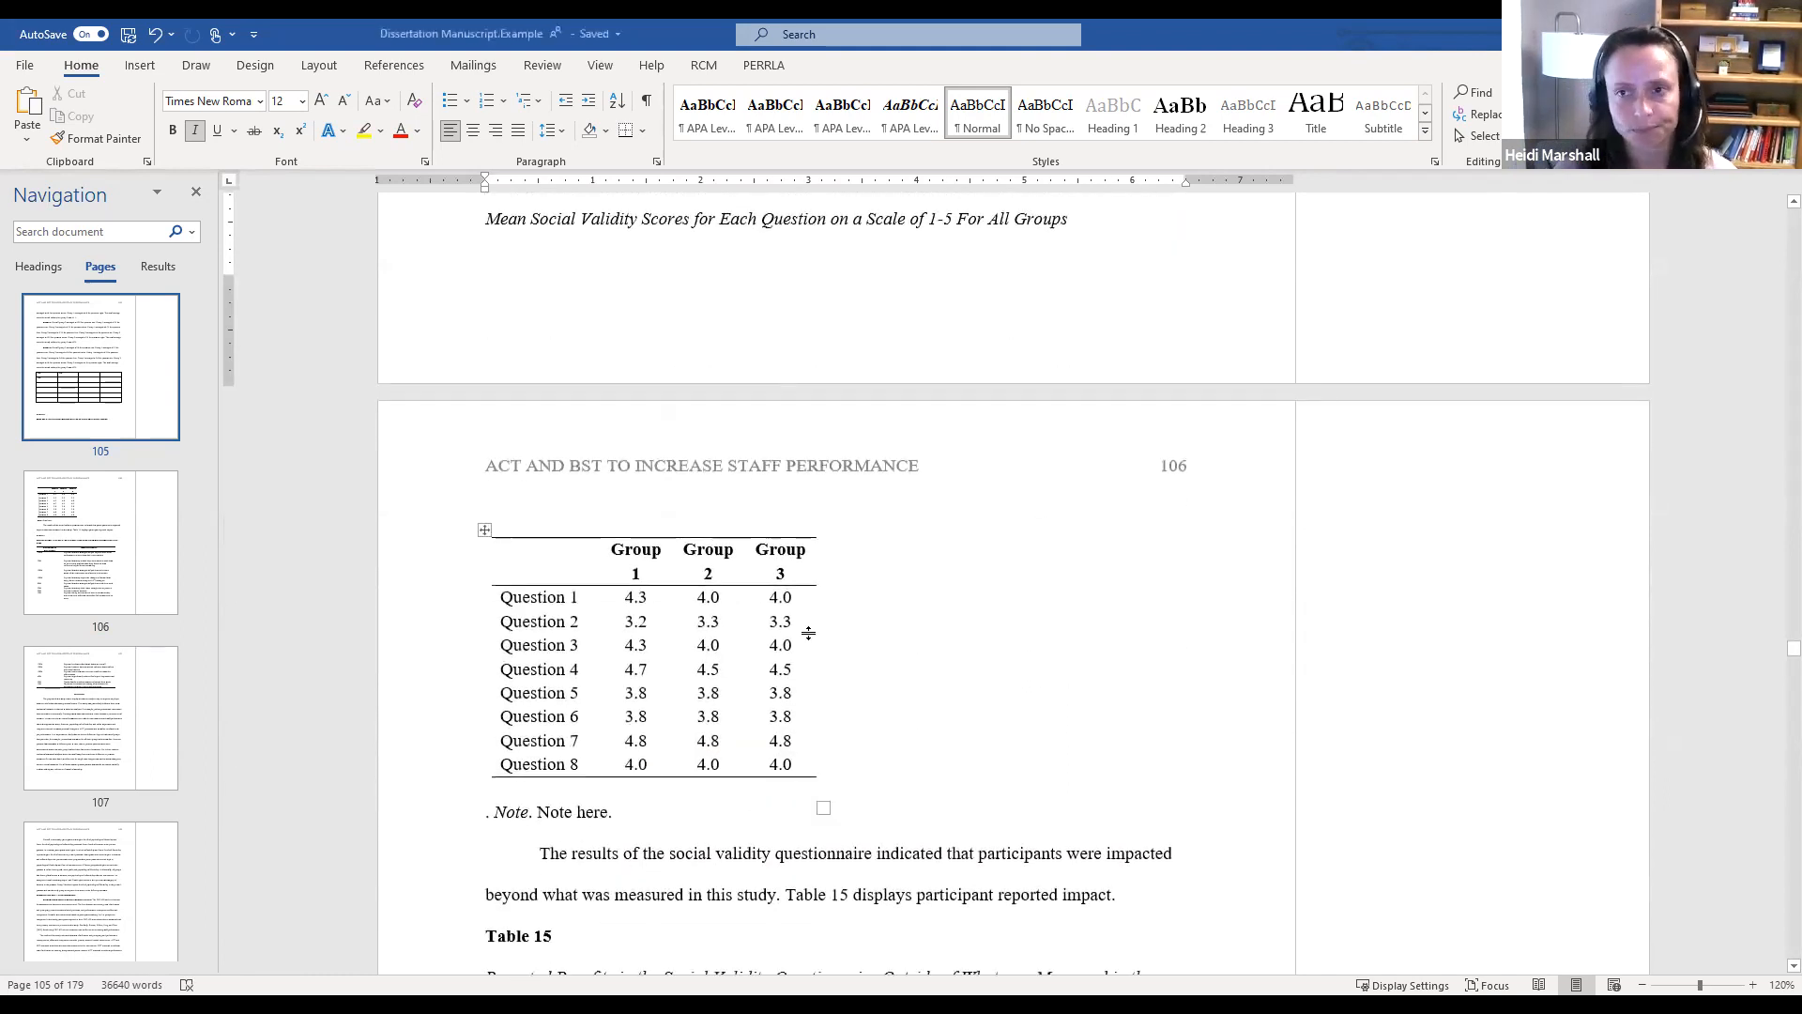
{"action": "scroll", "coordinate": [826, 632], "scroll_direction": "up", "scroll_amount": 1}
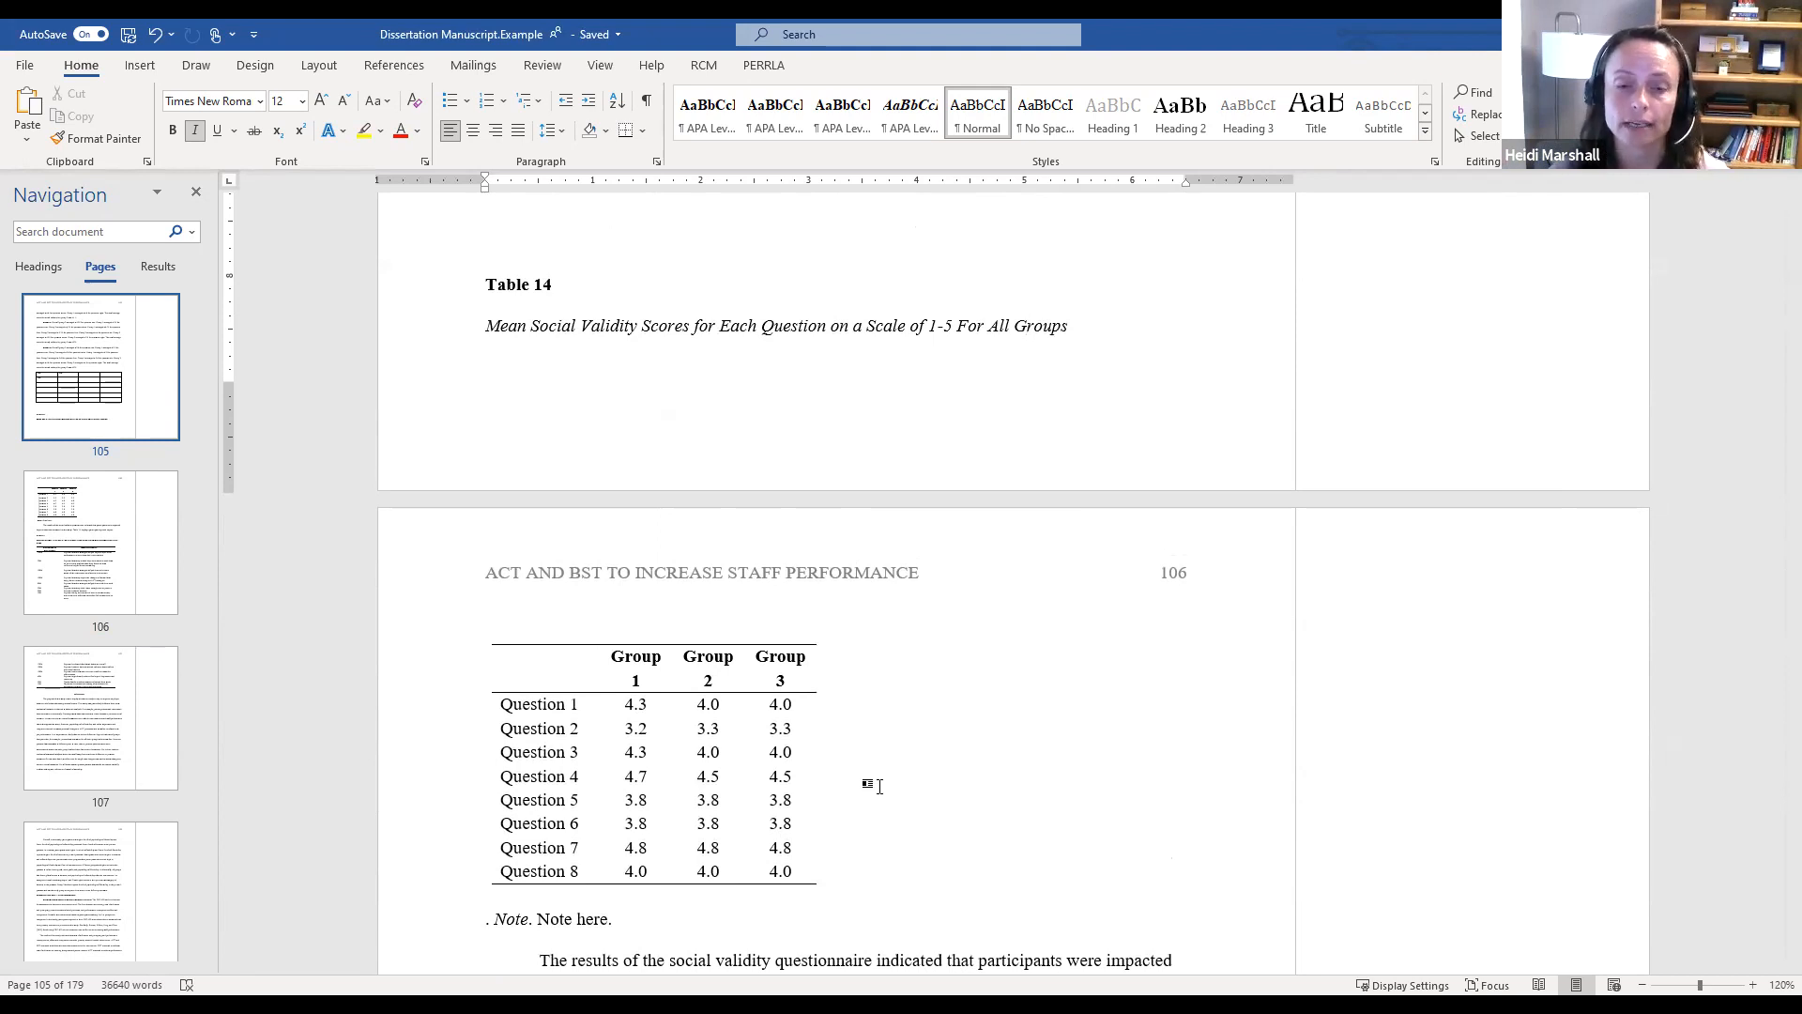
{"action": "left_click", "coordinate": [619, 245]}
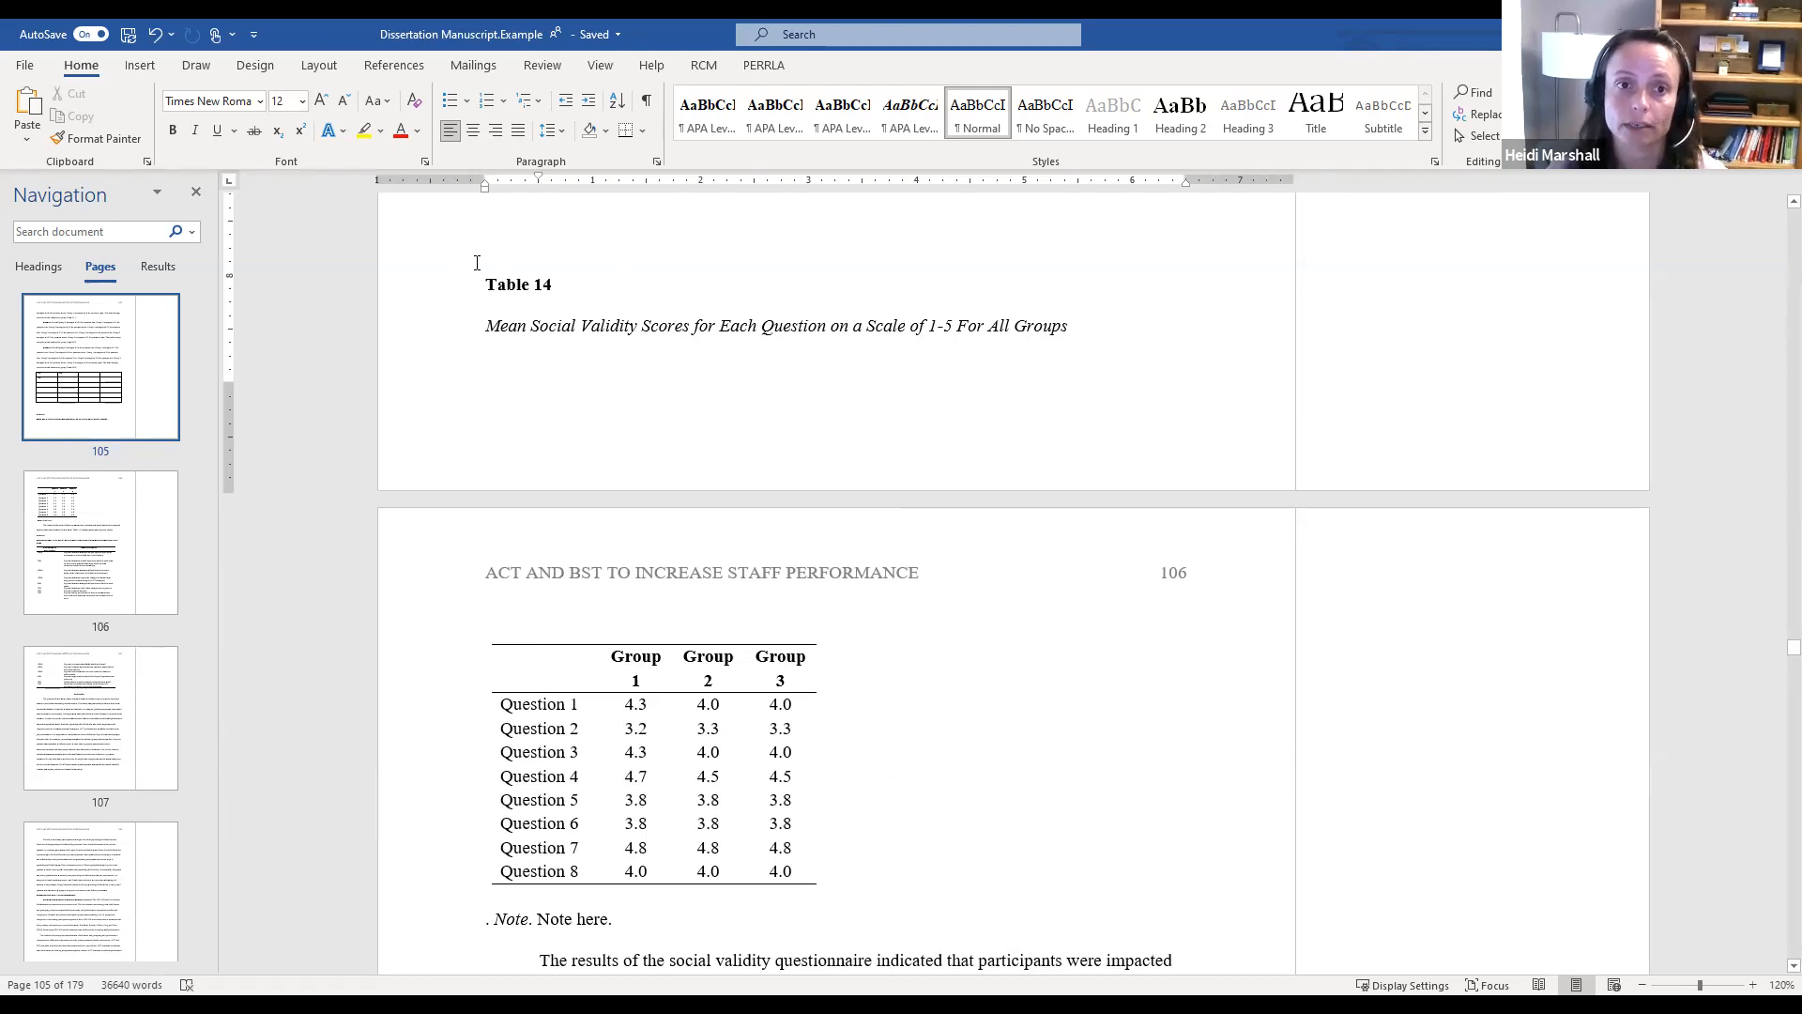
{"action": "left_click", "coordinate": [486, 285]}
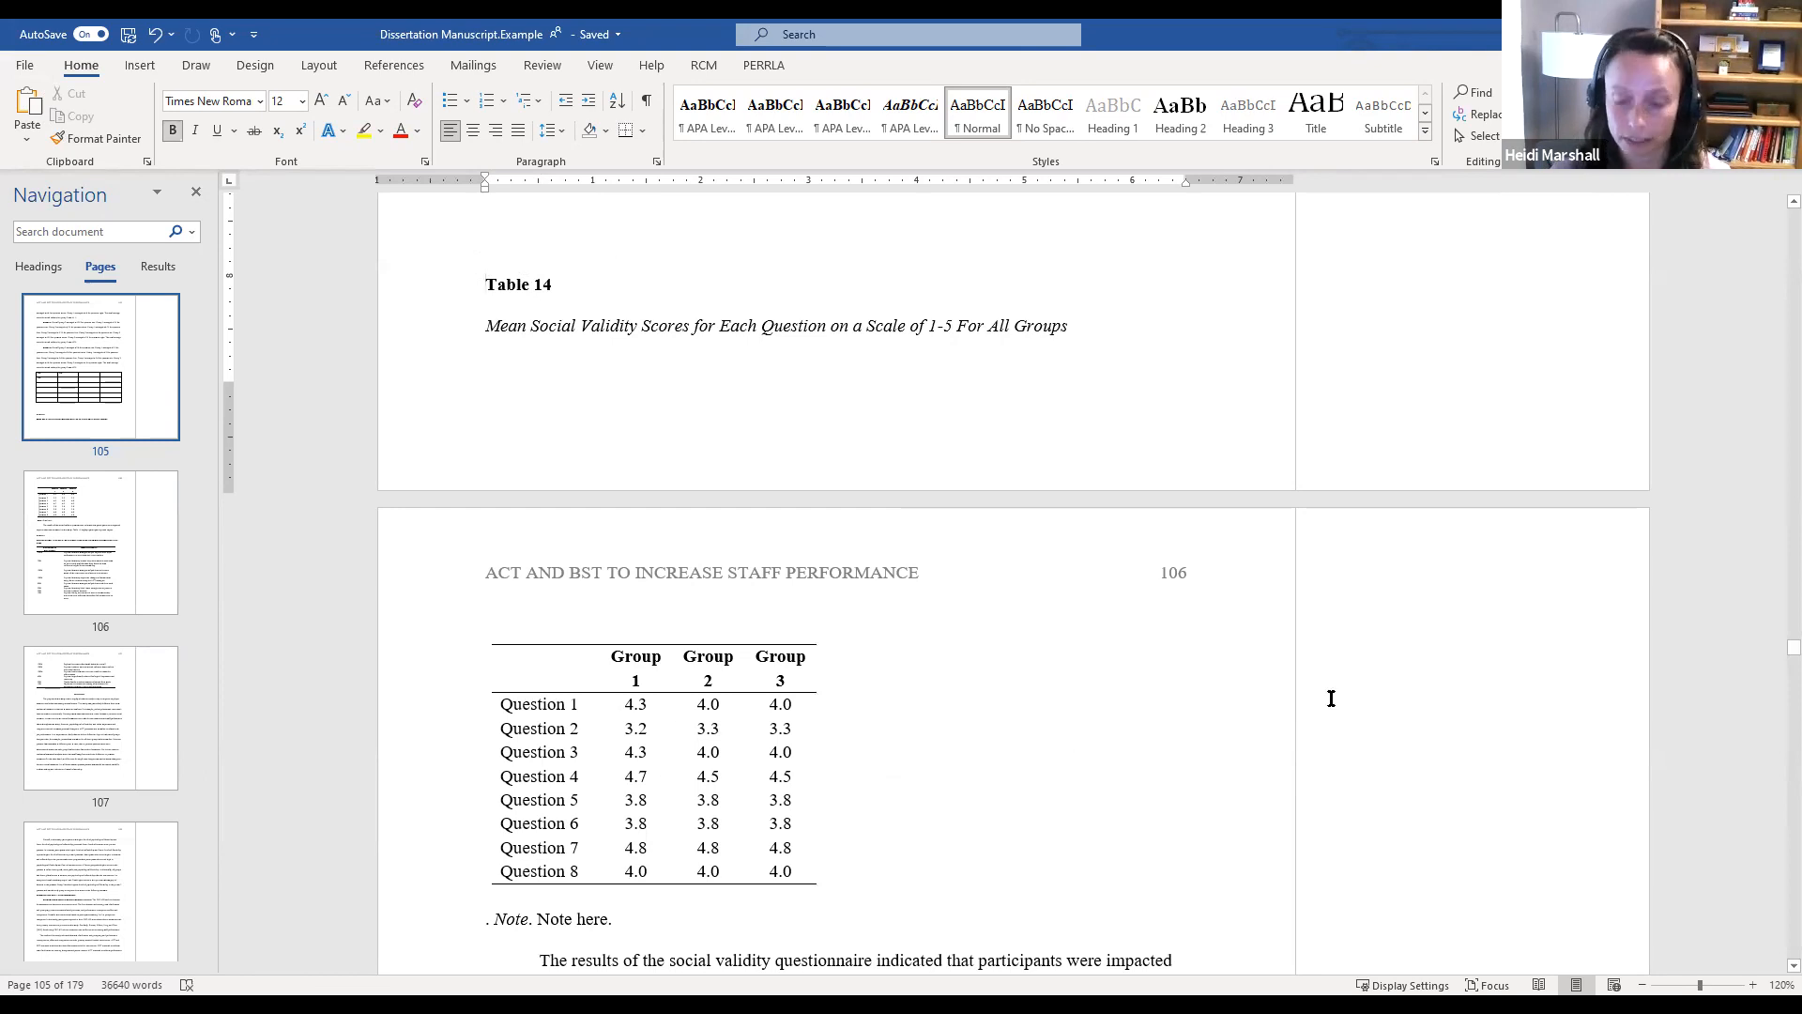
{"action": "key", "text": "ctrl+Return"}
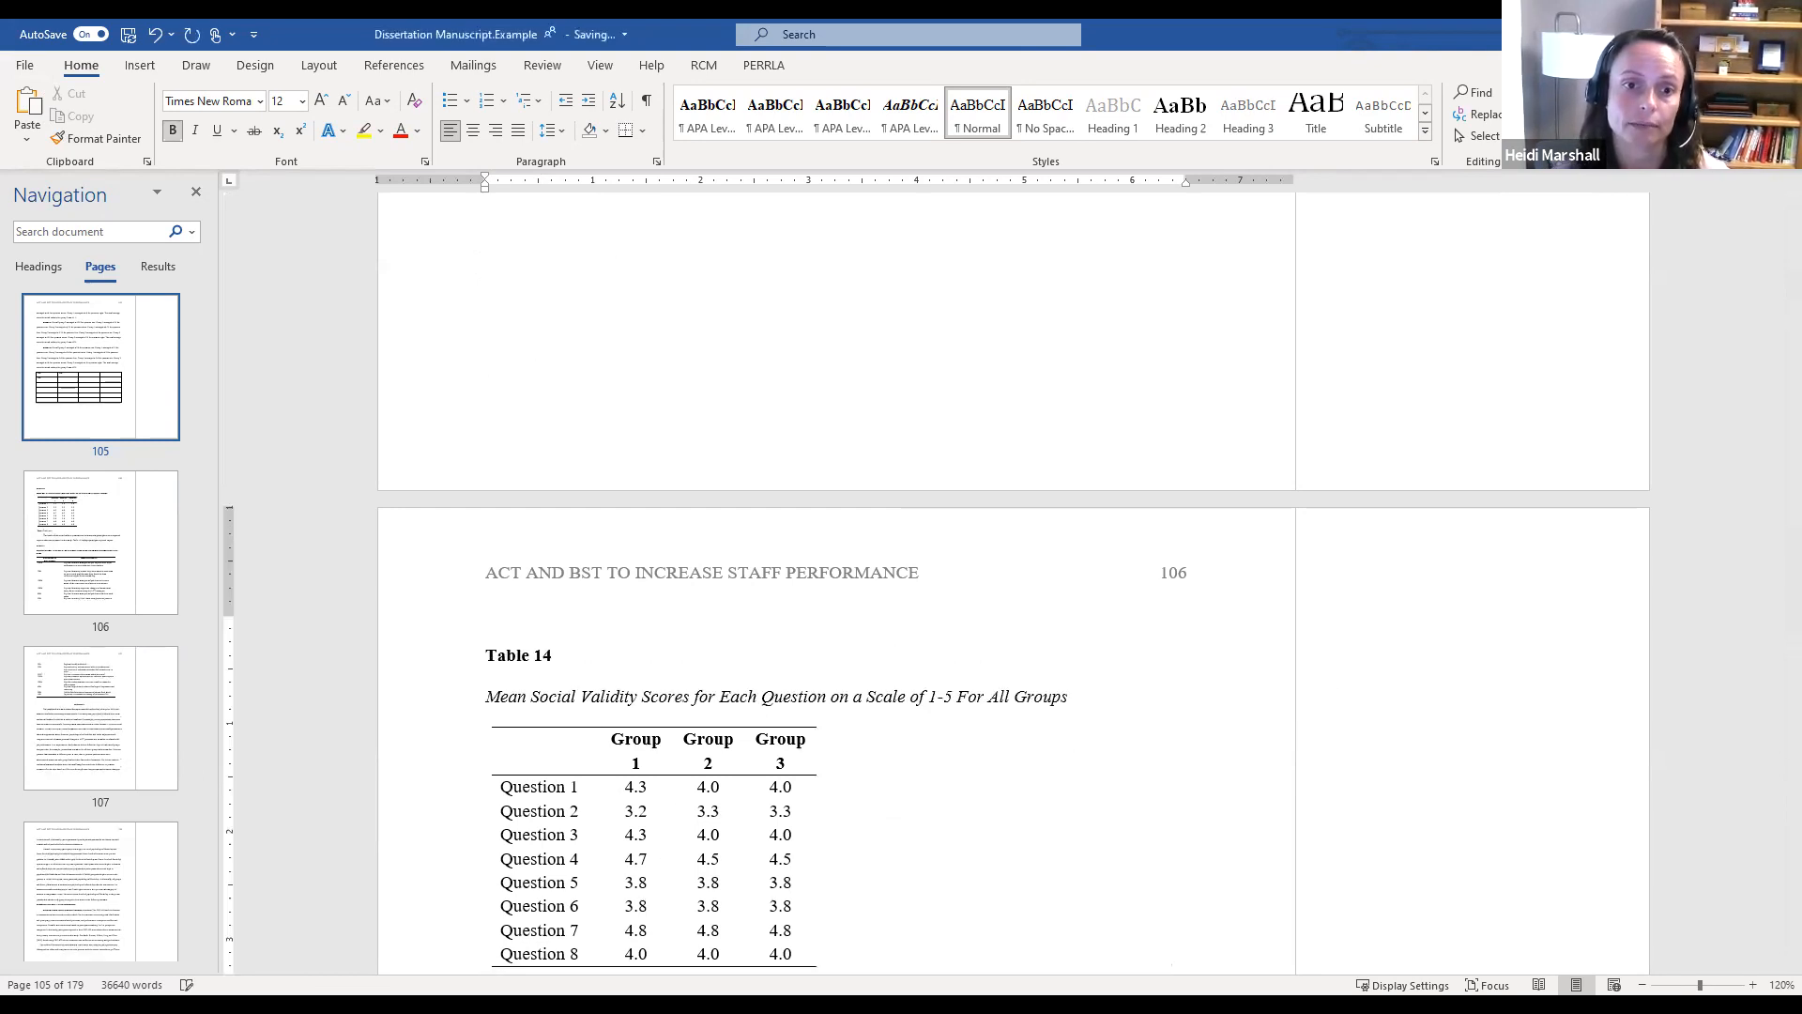
Start a new style from the Table 14 number and title lines and name it APA Table
{"action": "scroll", "coordinate": [809, 698], "scroll_direction": "down", "scroll_amount": 1}
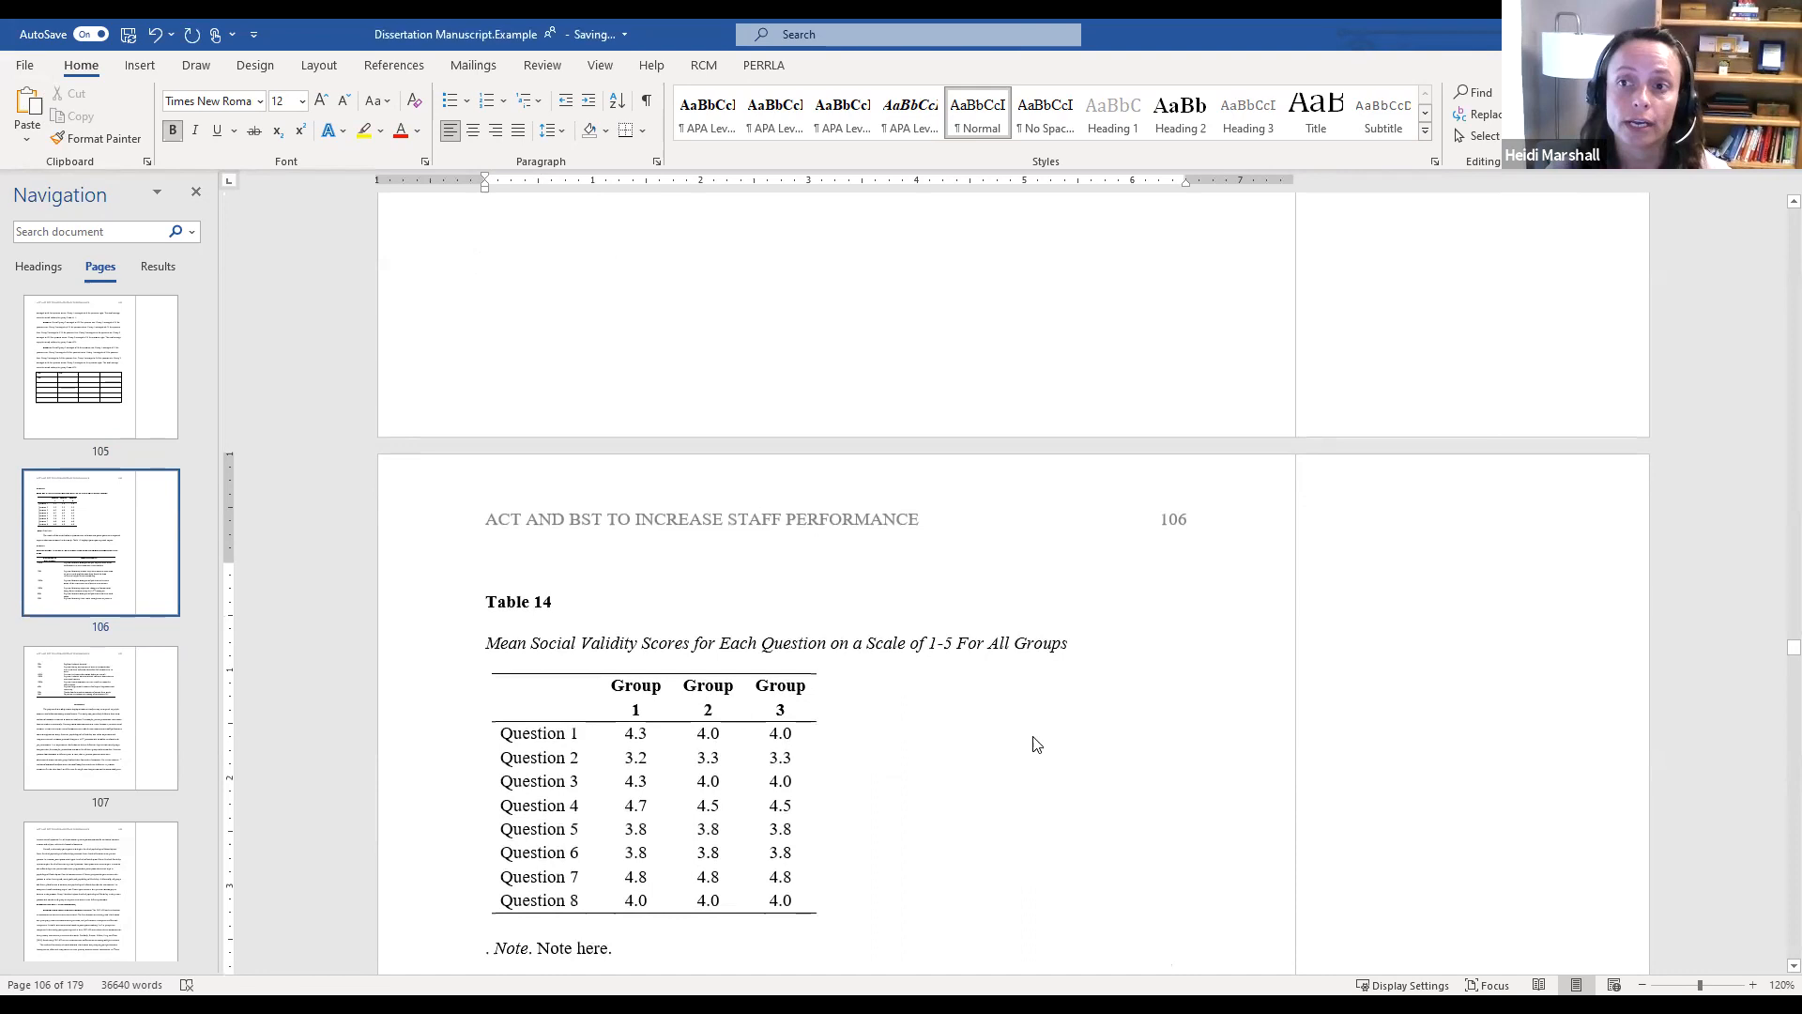
{"action": "scroll", "coordinate": [1032, 737], "scroll_direction": "down", "scroll_amount": 1}
{"action": "scroll", "coordinate": [1033, 737], "scroll_direction": "down", "scroll_amount": 1}
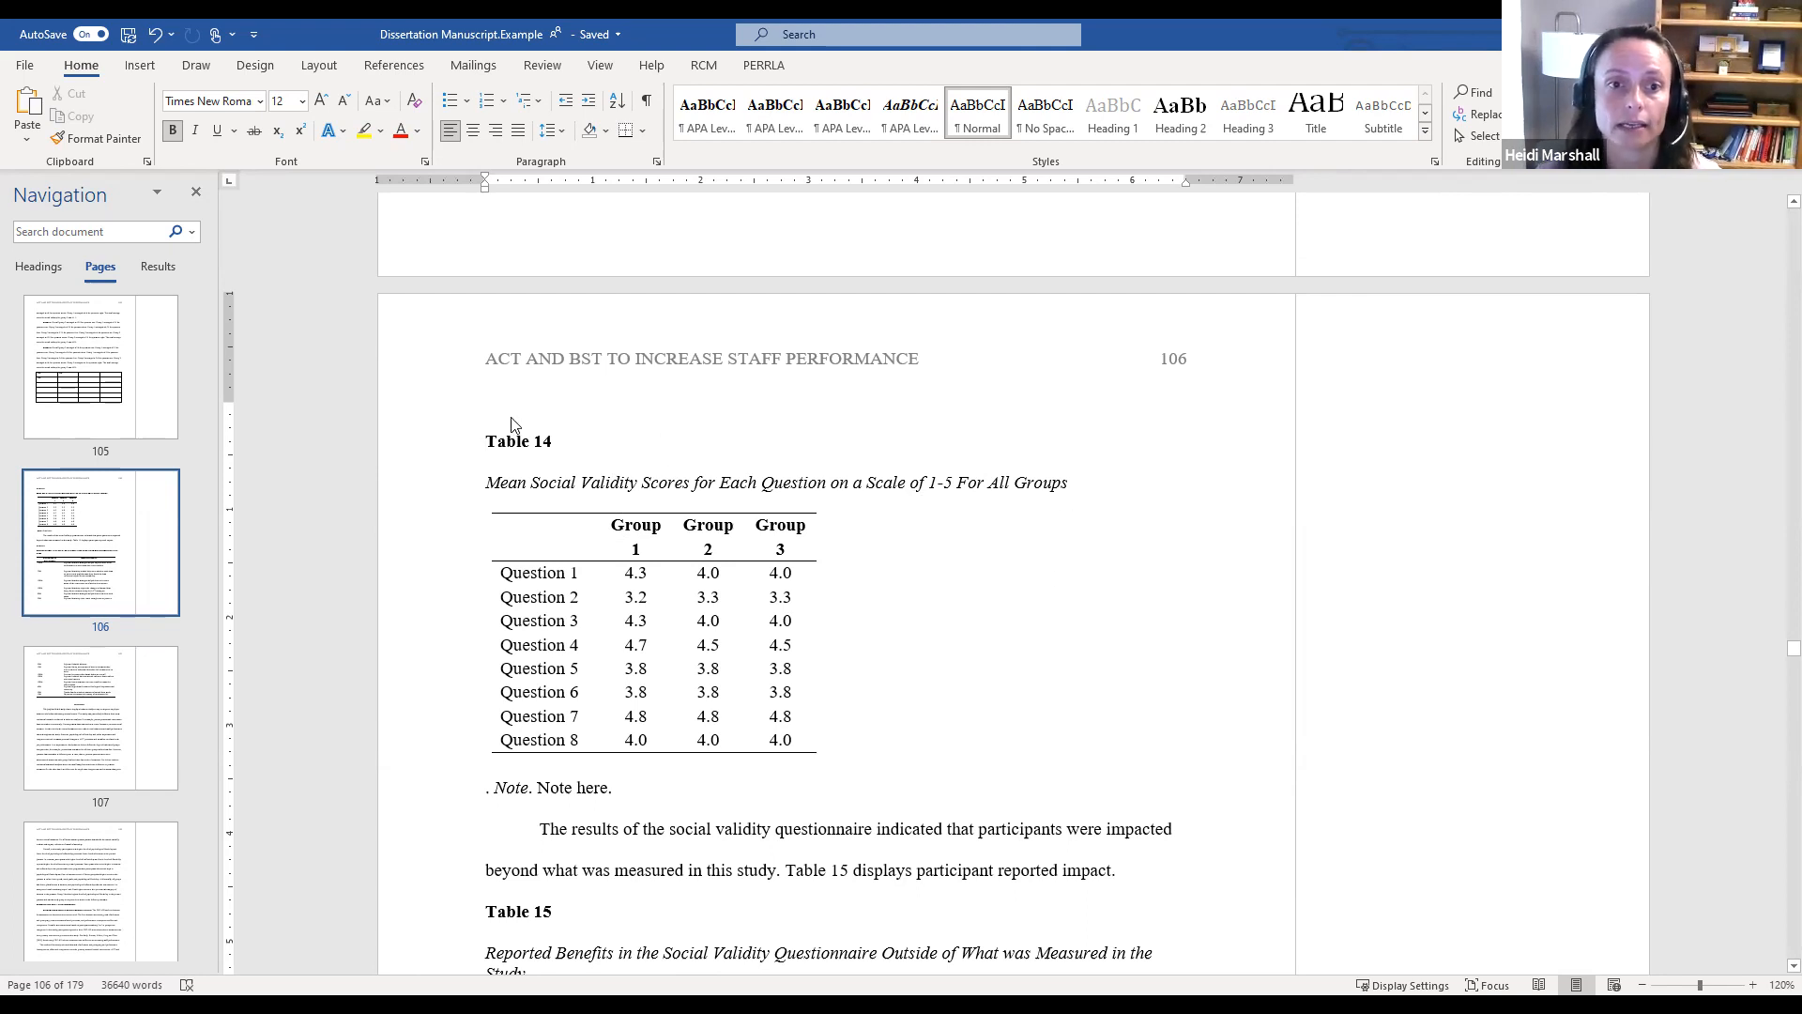
{"action": "left_click_drag", "start_coordinate": [487, 445], "coordinate": [1054, 488]}
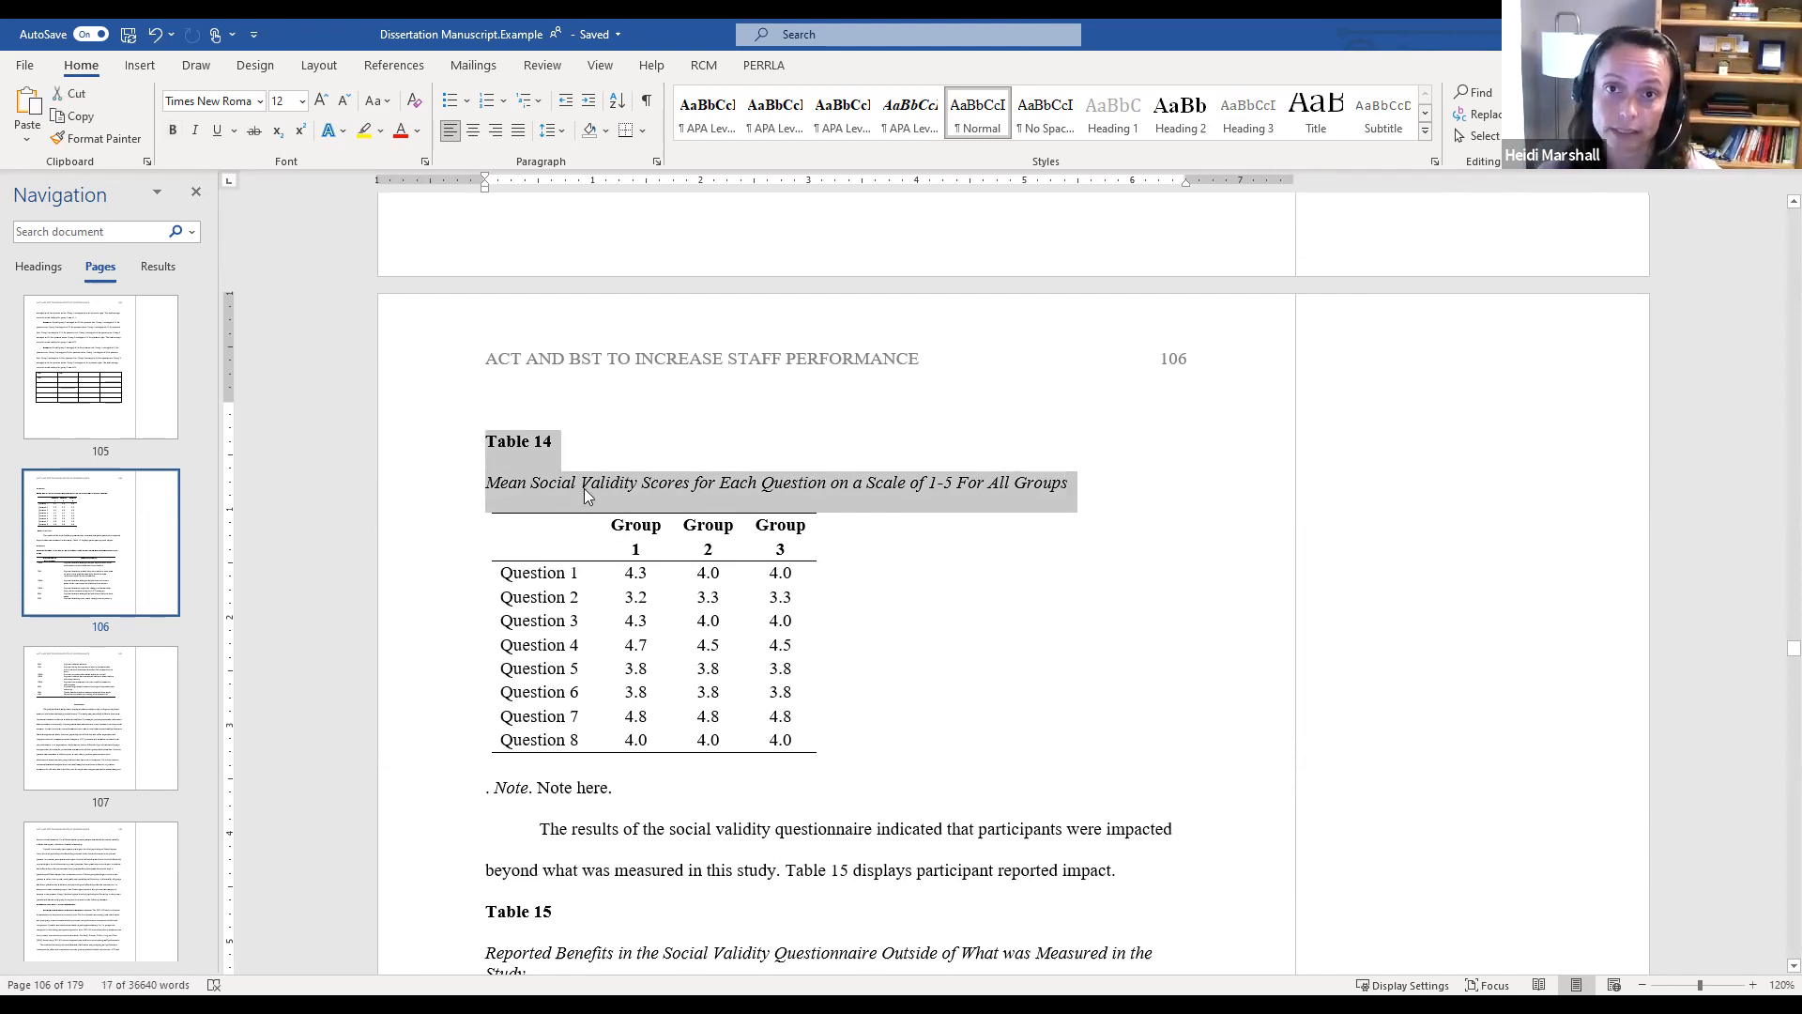
{"action": "left_click", "coordinate": [1435, 161]}
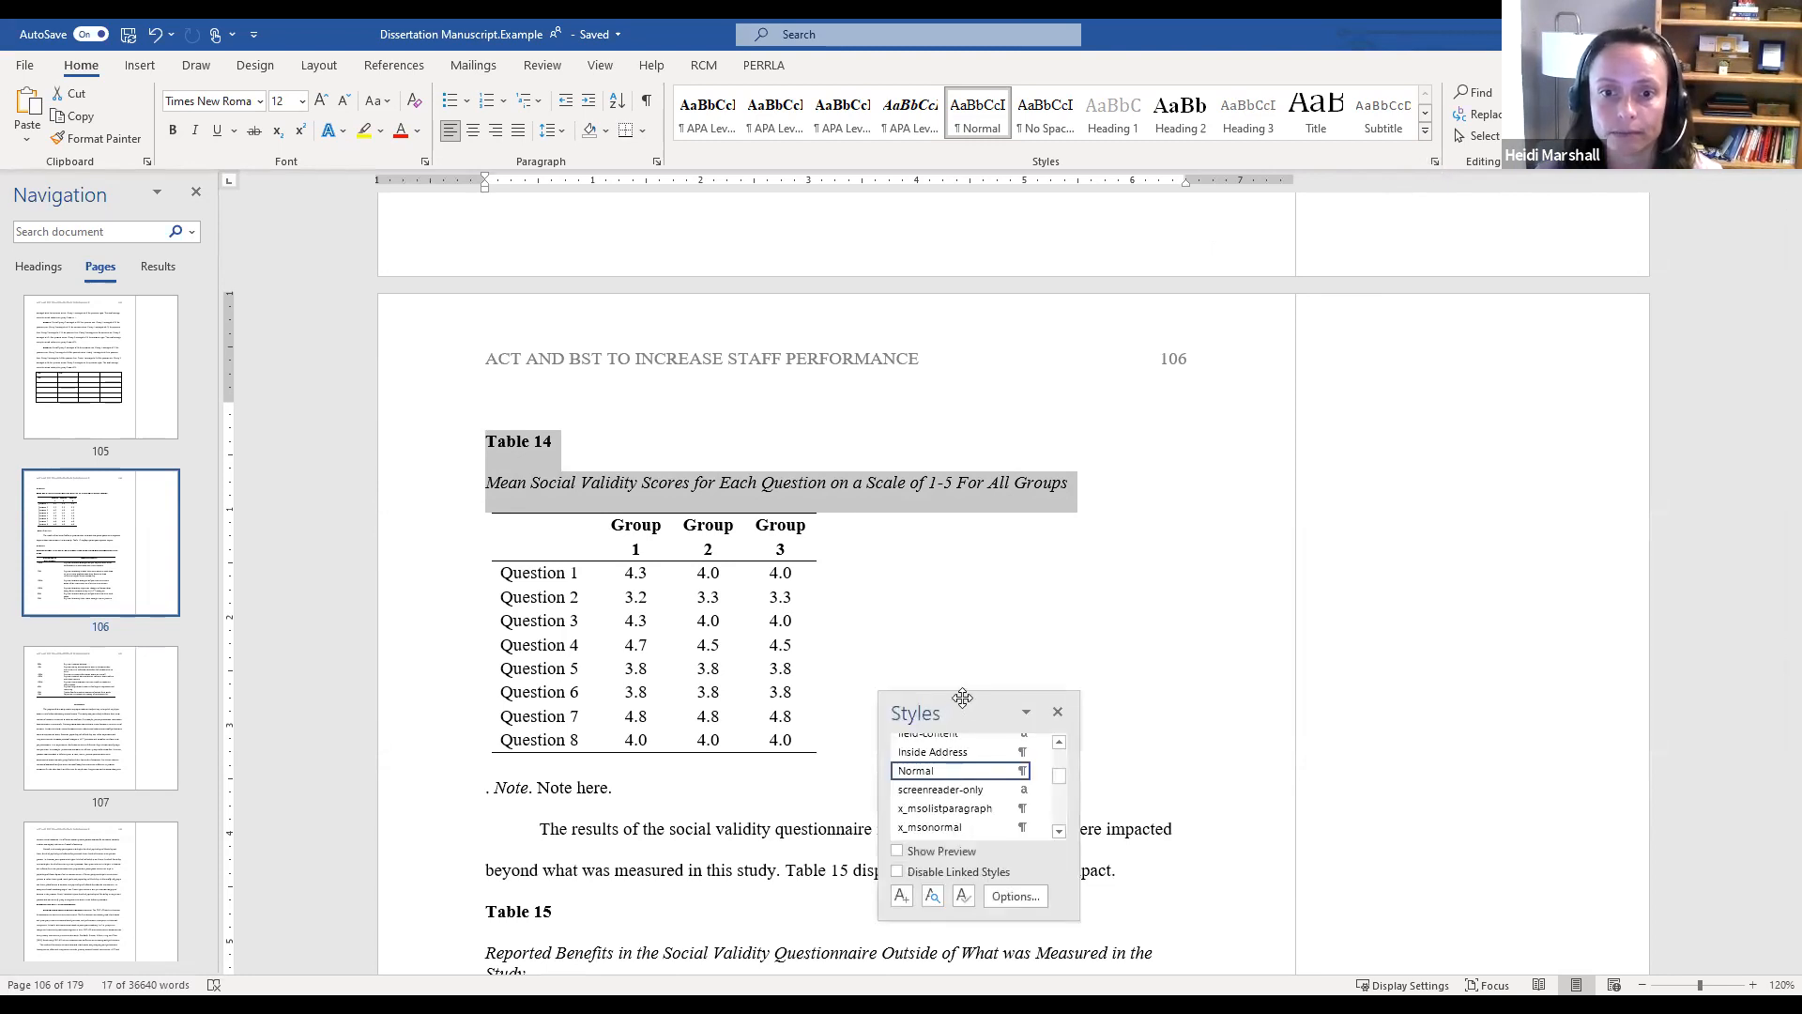
{"action": "left_click_drag", "start_coordinate": [963, 697], "coordinate": [1621, 782]}
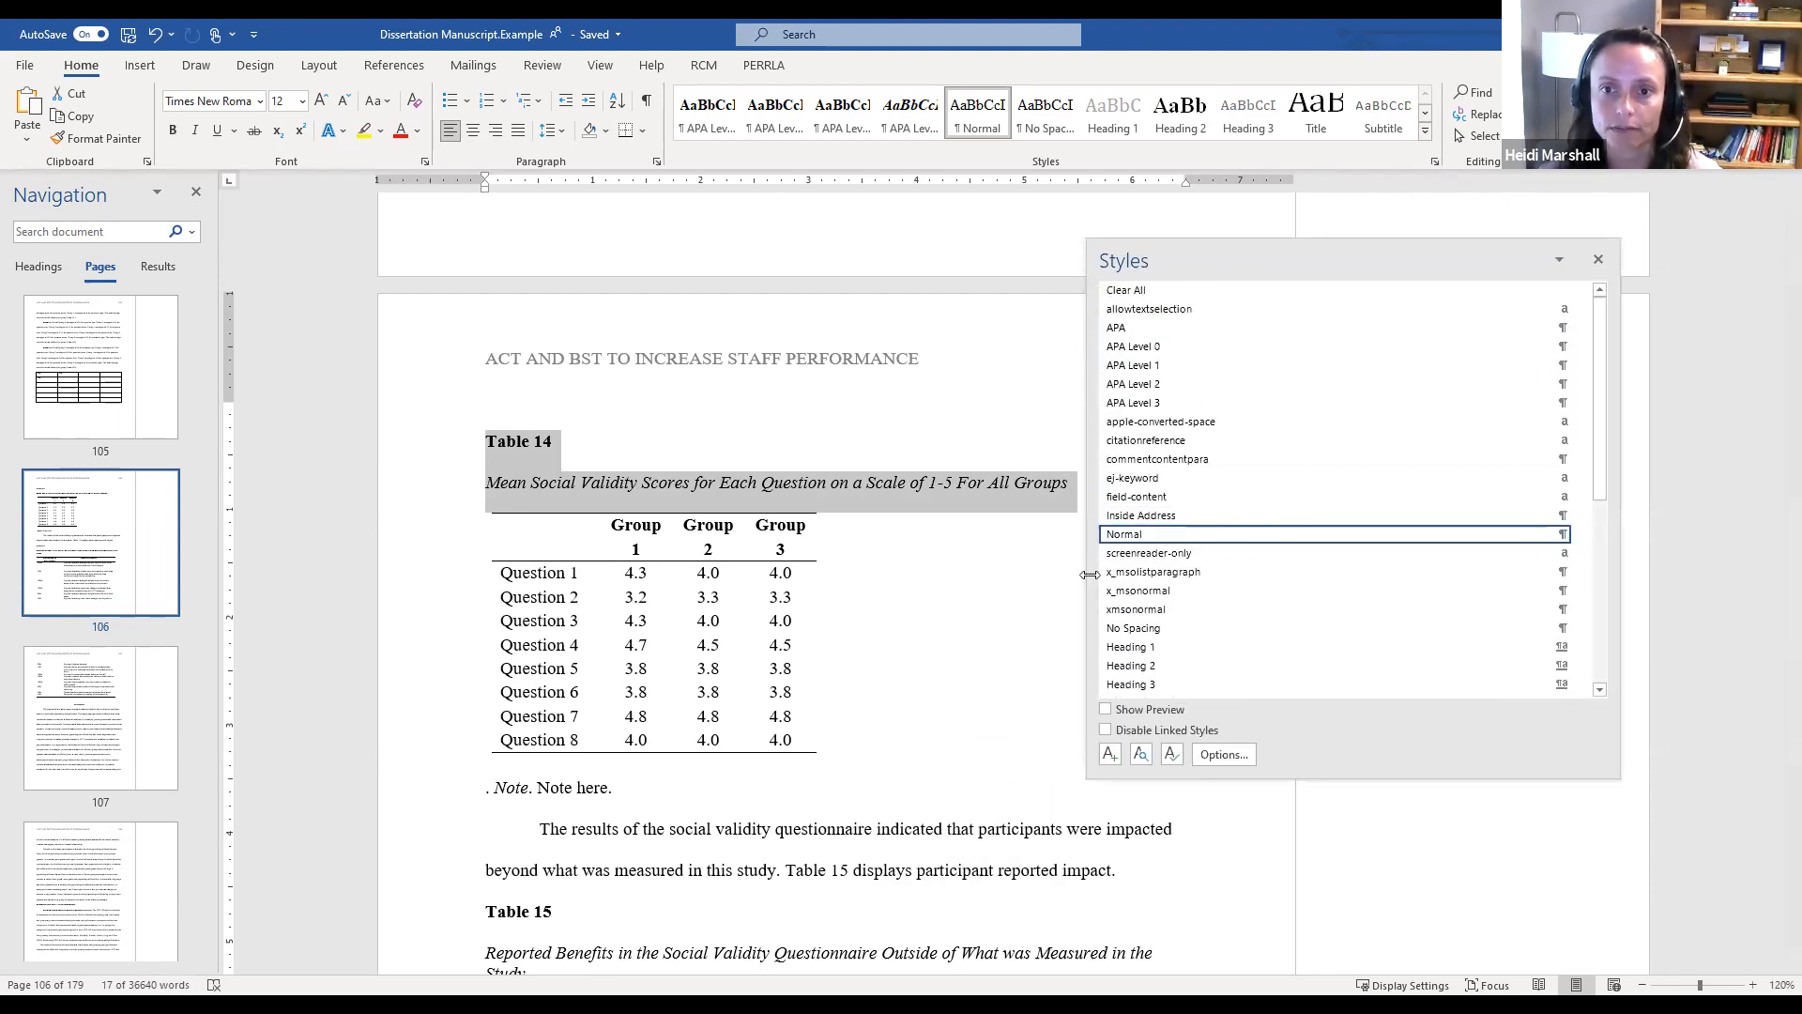
{"action": "left_click", "coordinate": [1110, 757]}
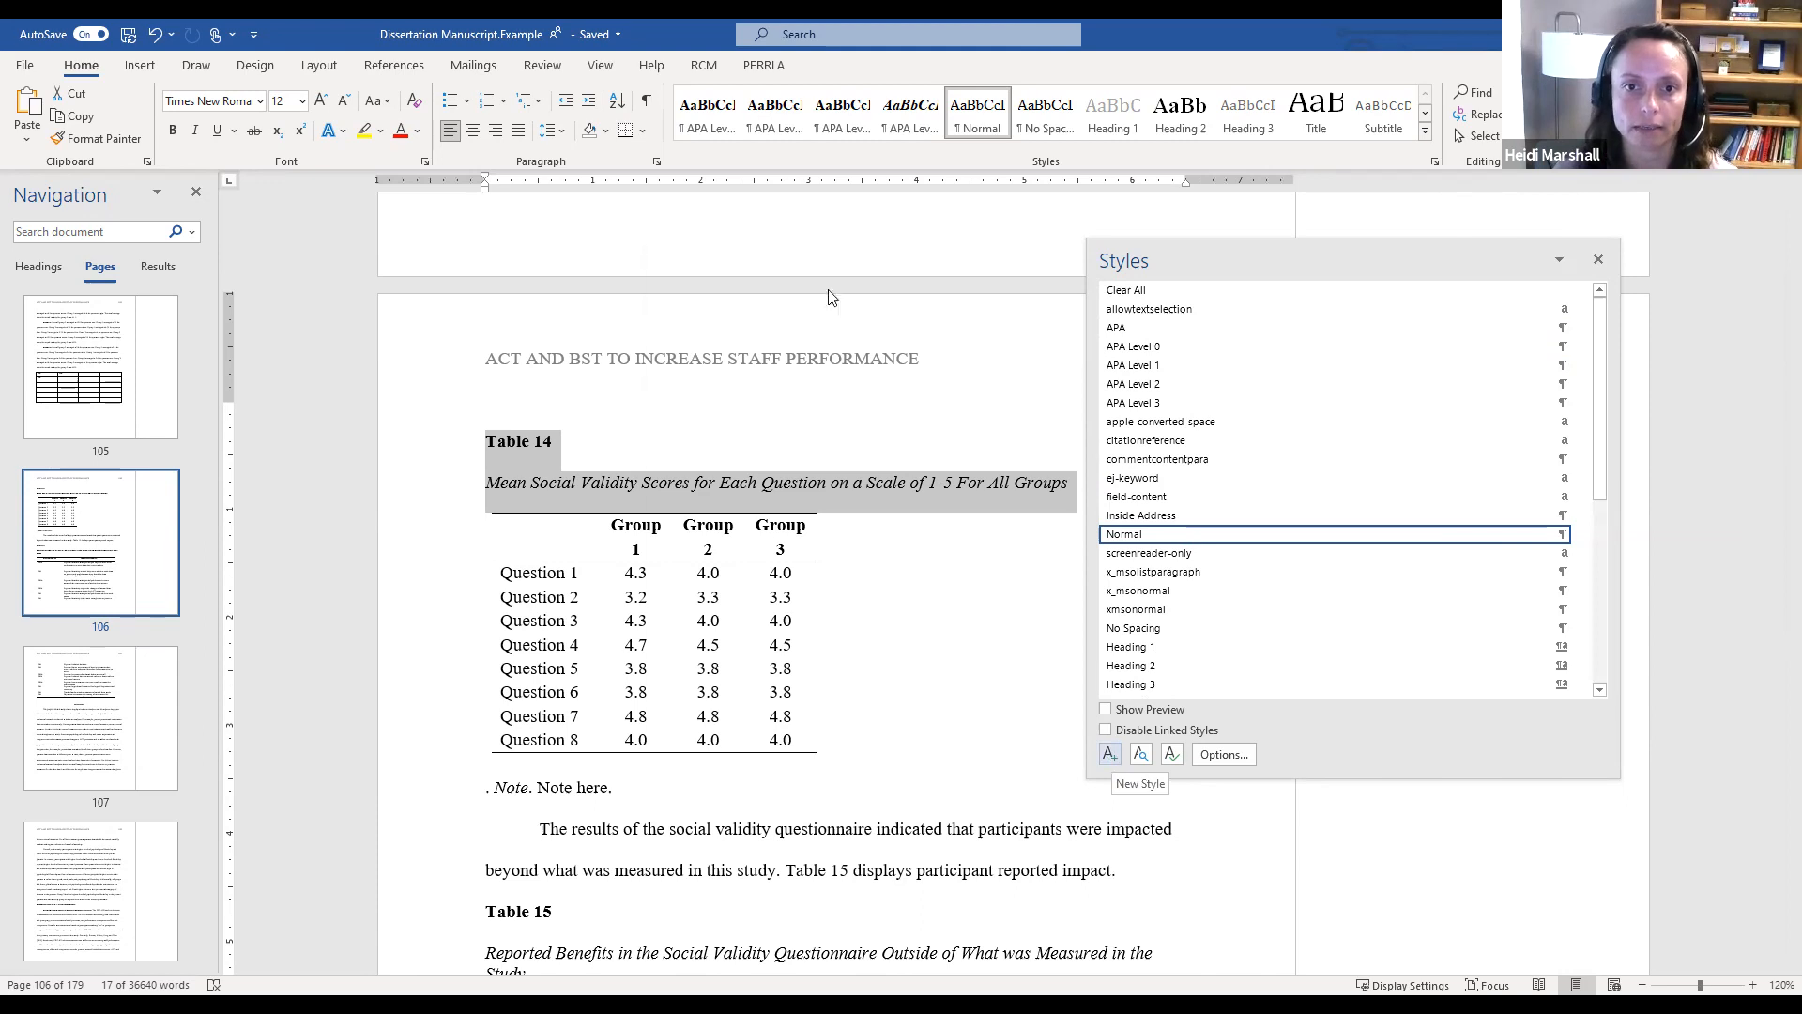
{"action": "type", "text": "APA"}
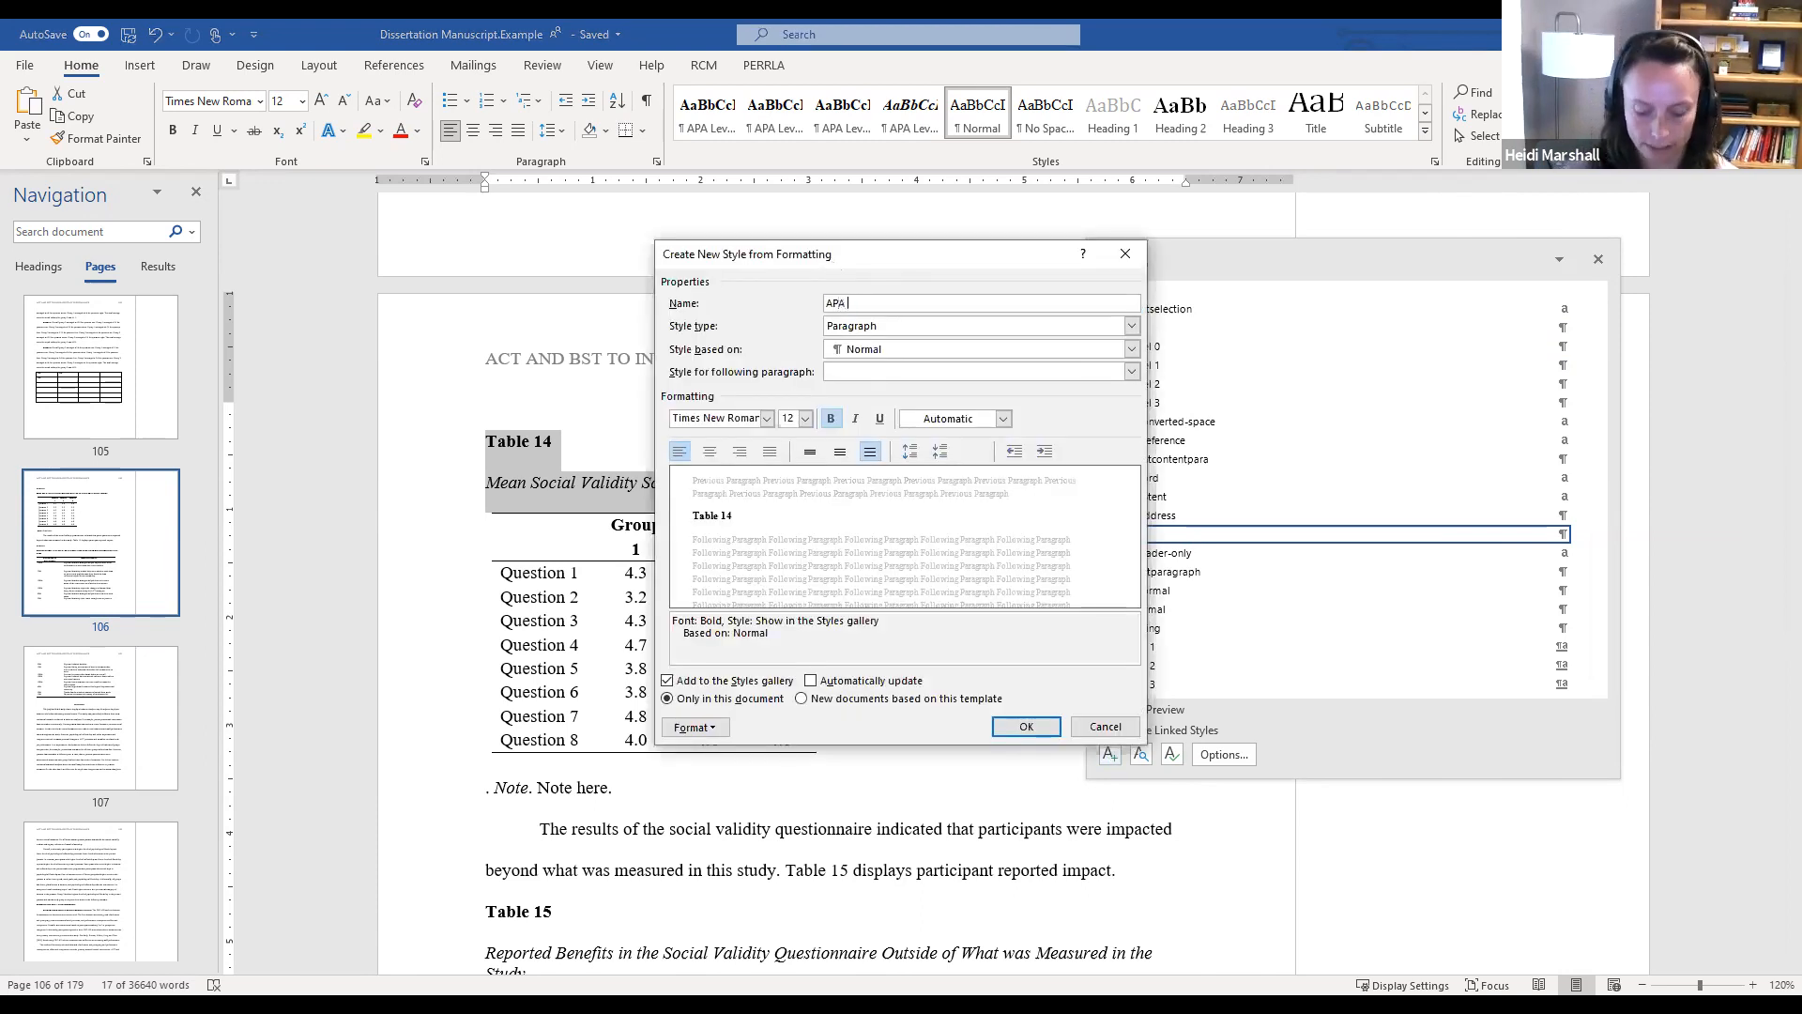
Define the APA Table style as a paragraph style based on no style, with Normal as the following paragraph's style
{"action": "left_click", "coordinate": [884, 328]}
{"action": "left_click", "coordinate": [883, 343]}
{"action": "left_click", "coordinate": [885, 352]}
{"action": "left_click", "coordinate": [886, 367]}
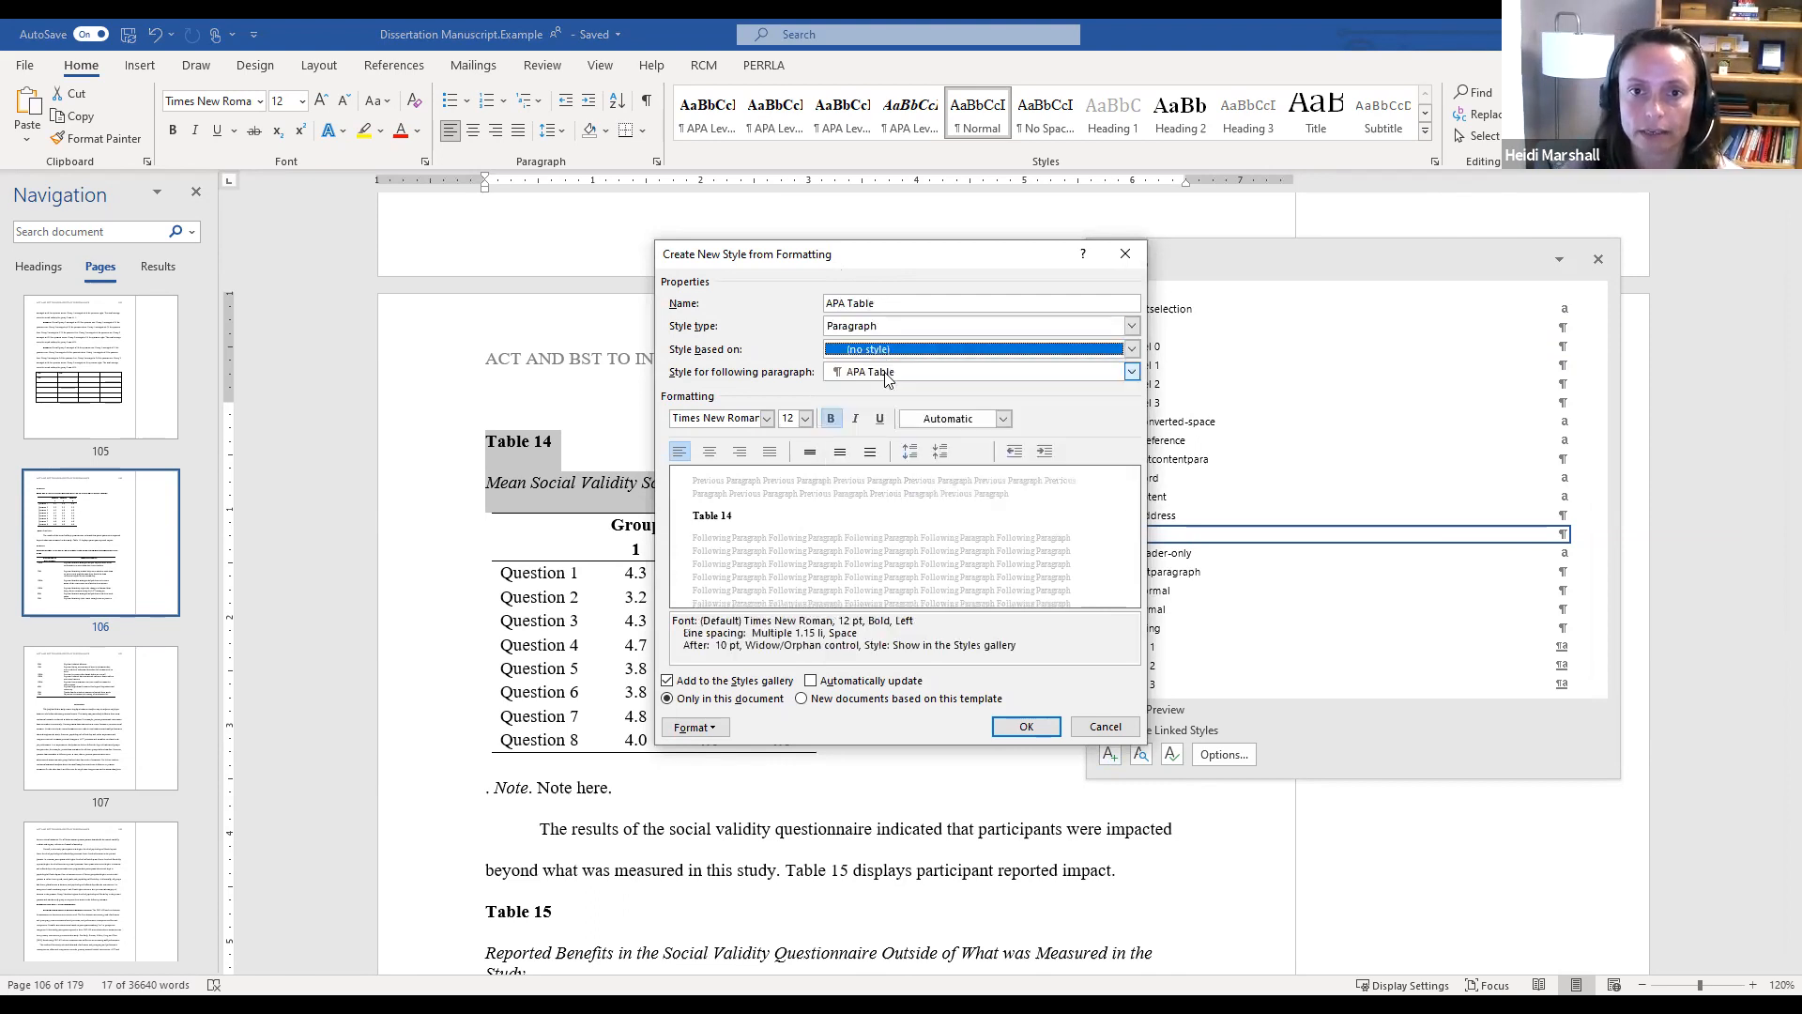
{"action": "left_click", "coordinate": [885, 373]}
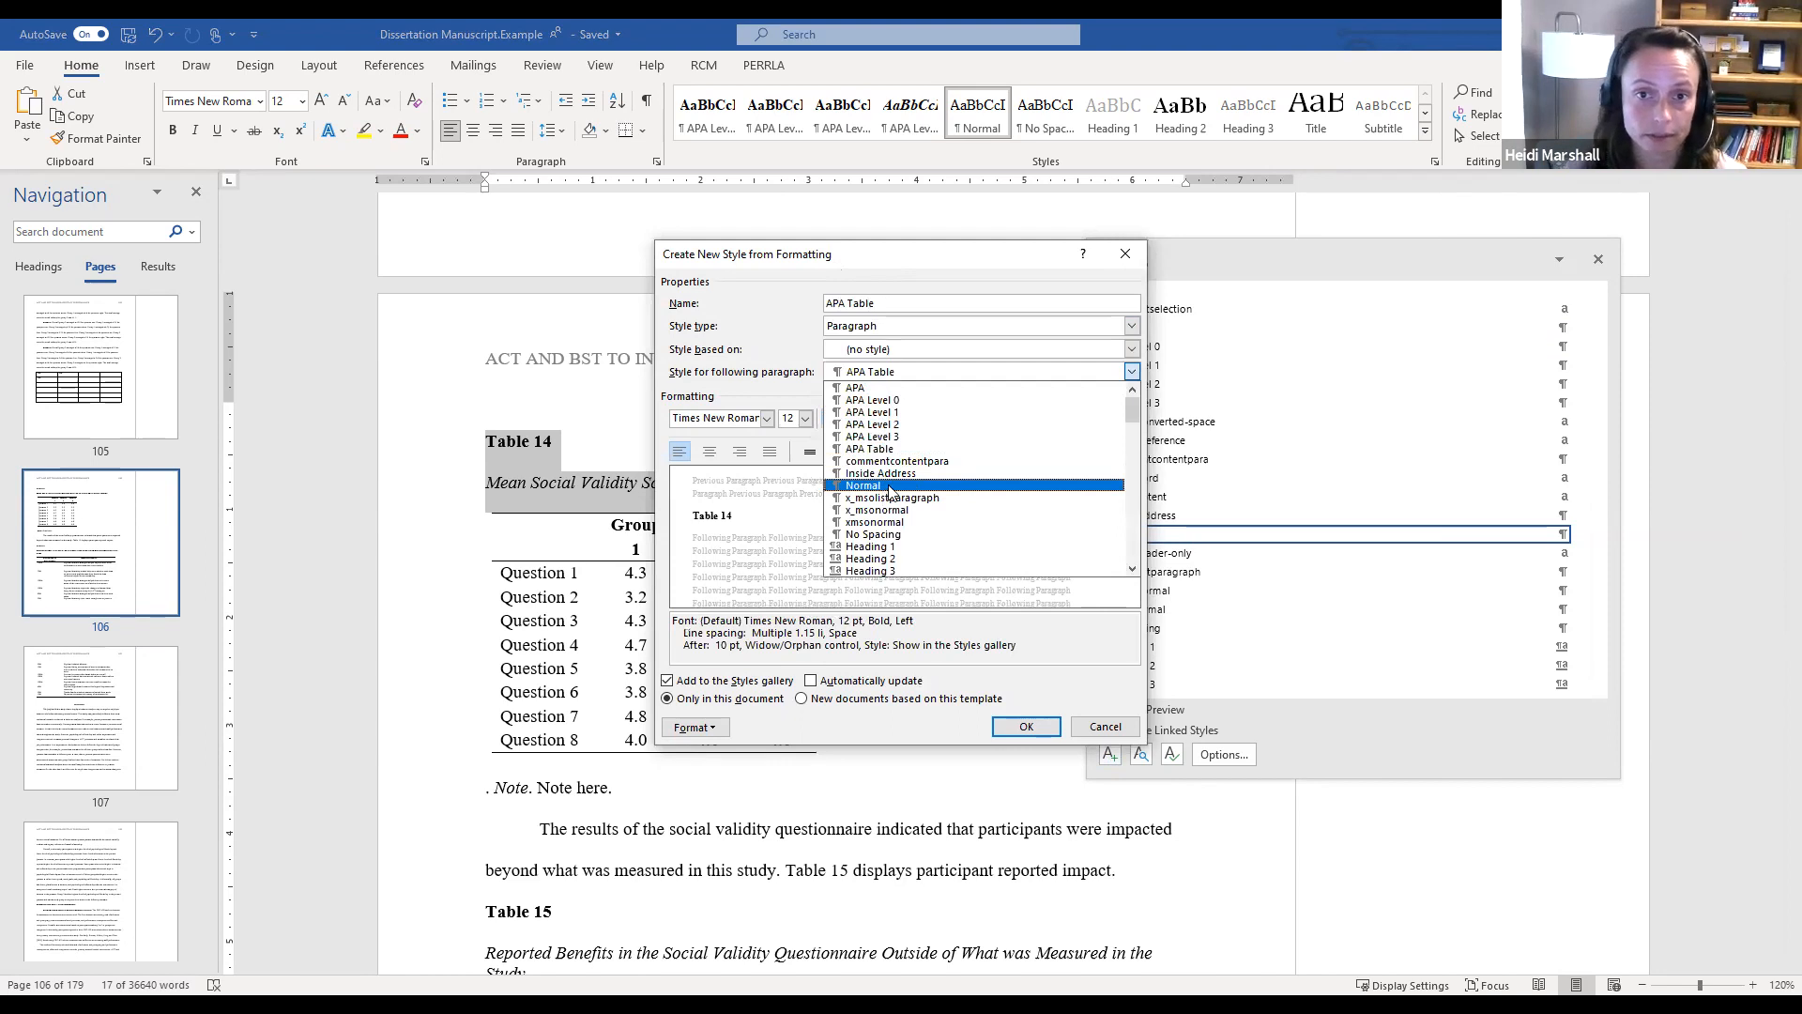
{"action": "left_click", "coordinate": [890, 490]}
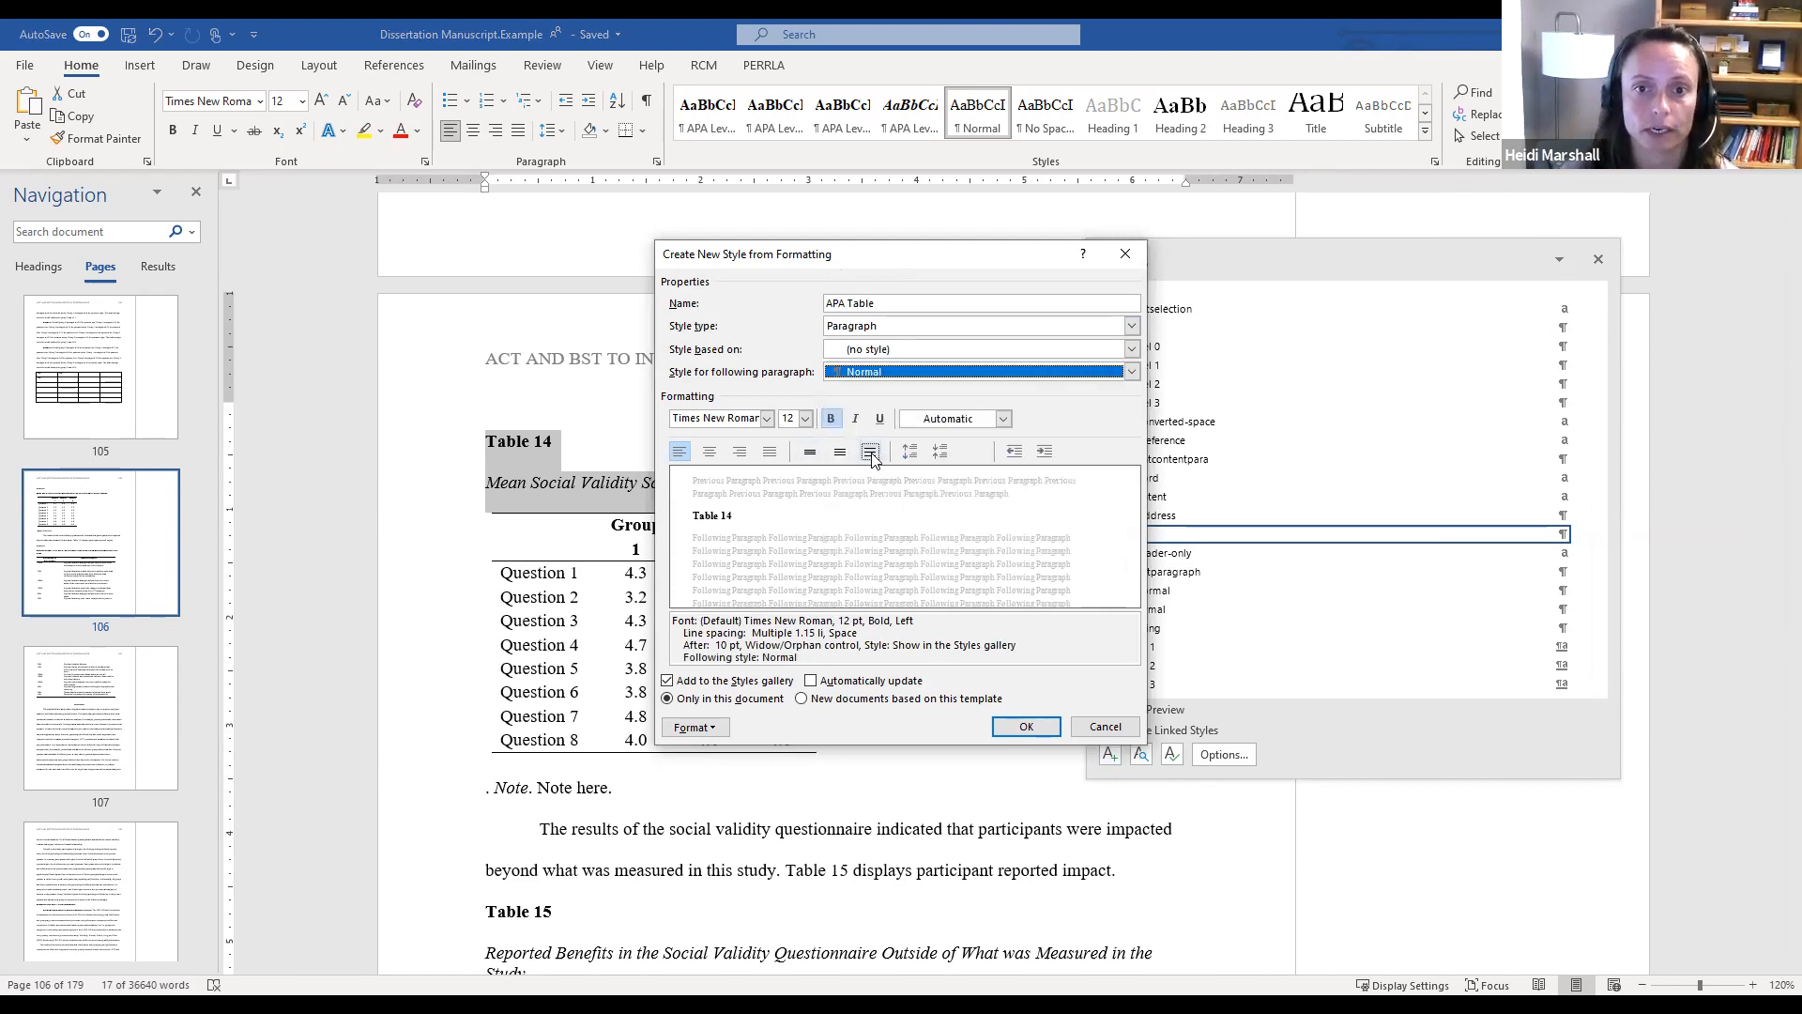
Set the APA Table style to 0 pt spacing after and double line spacing, and create the style
{"action": "left_click", "coordinate": [695, 727]}
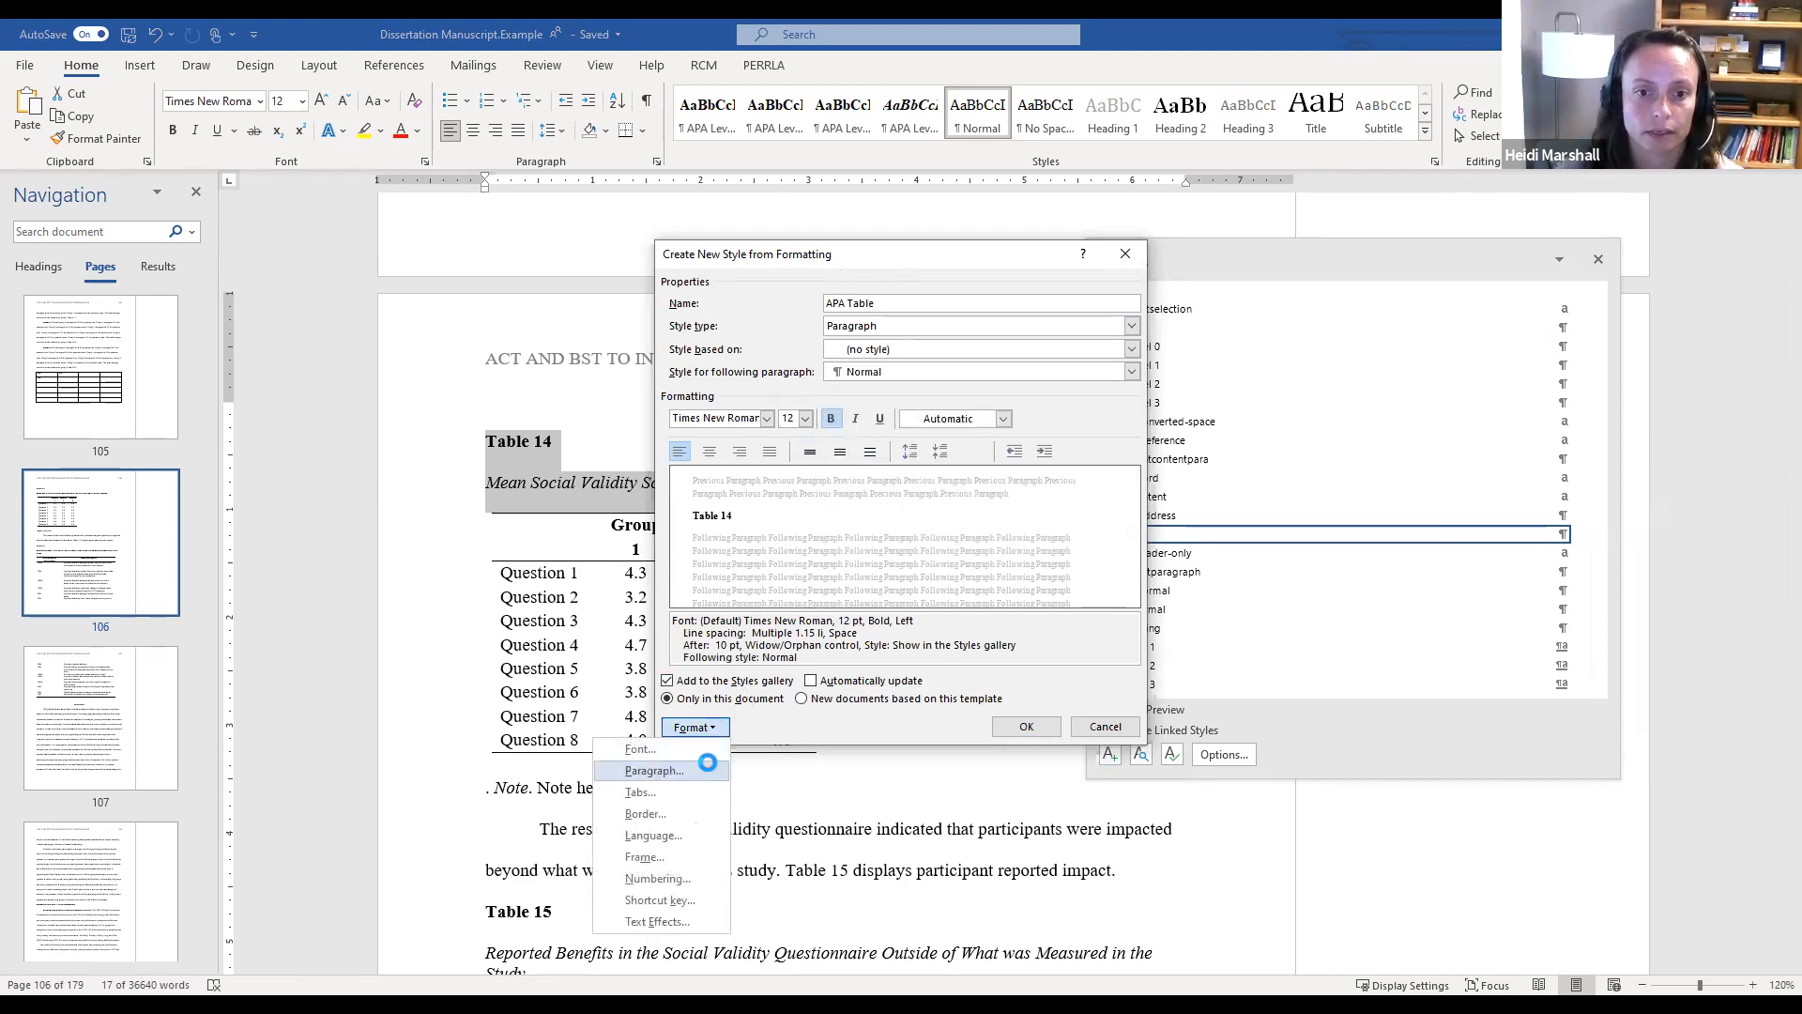
{"action": "left_click", "coordinate": [655, 771]}
{"action": "left_click", "coordinate": [863, 569]}
{"action": "left_click", "coordinate": [864, 569]}
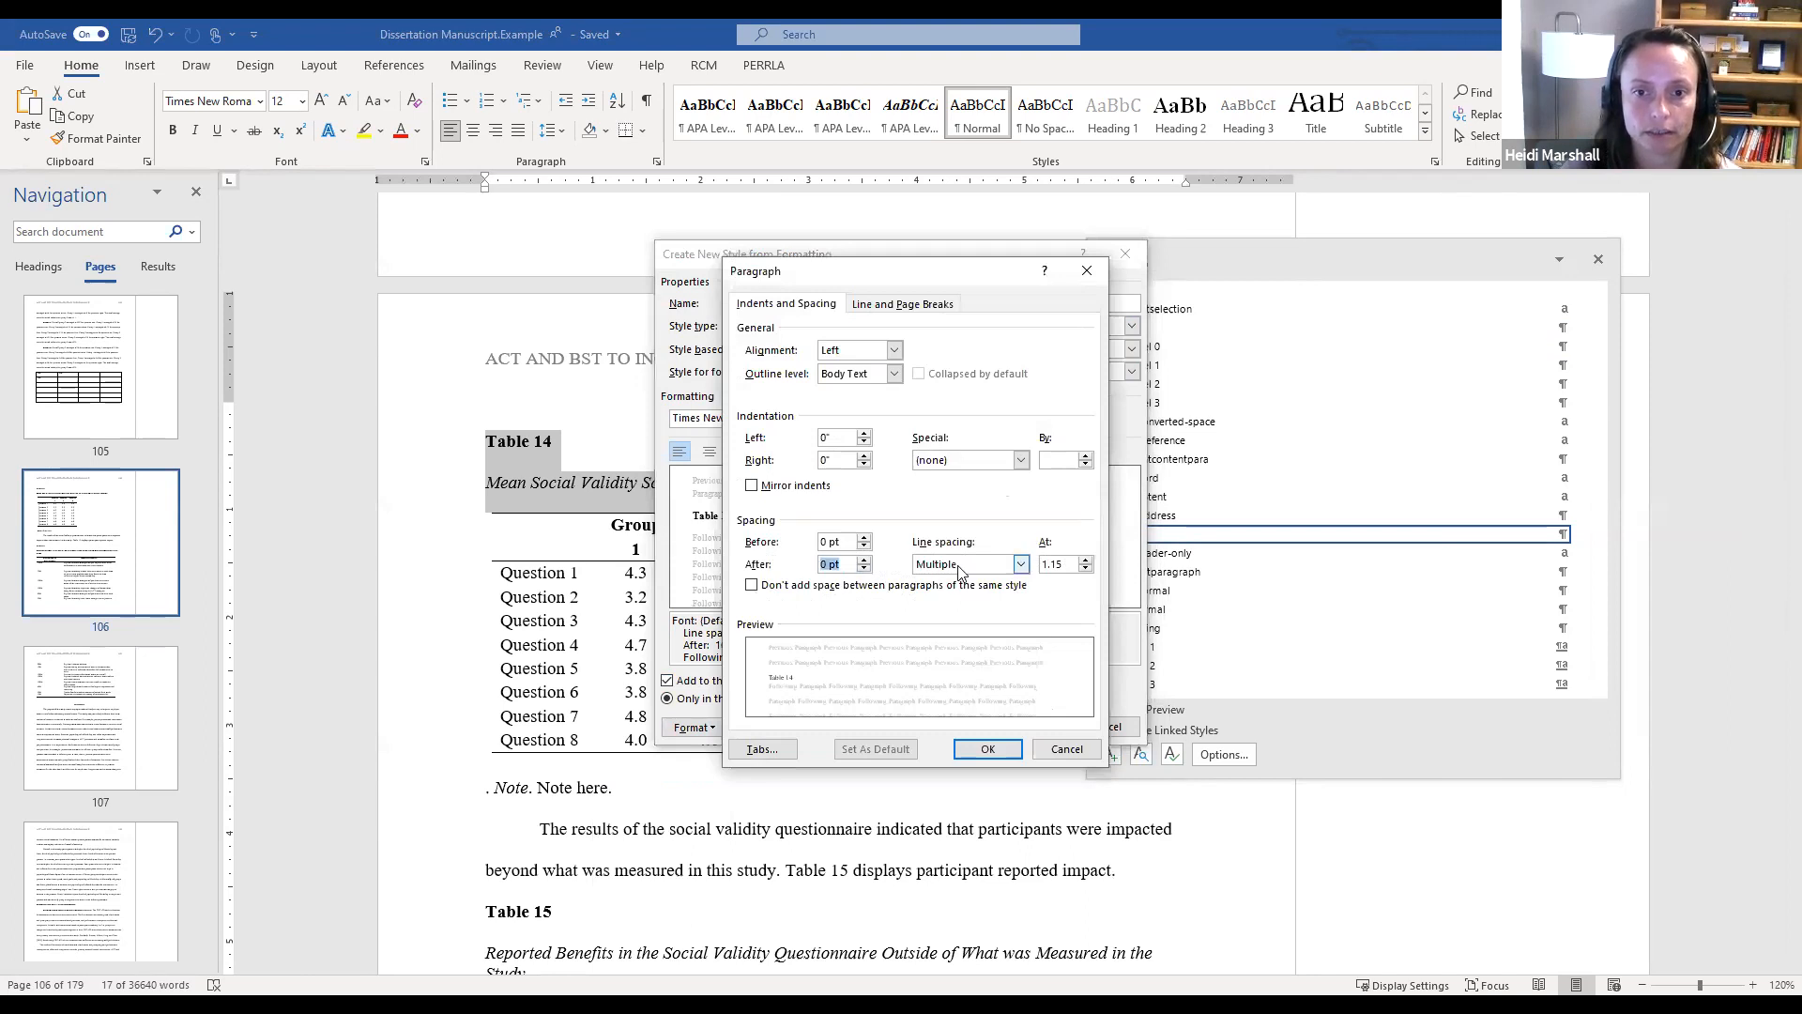
{"action": "left_click", "coordinate": [959, 567]}
{"action": "left_click", "coordinate": [959, 607]}
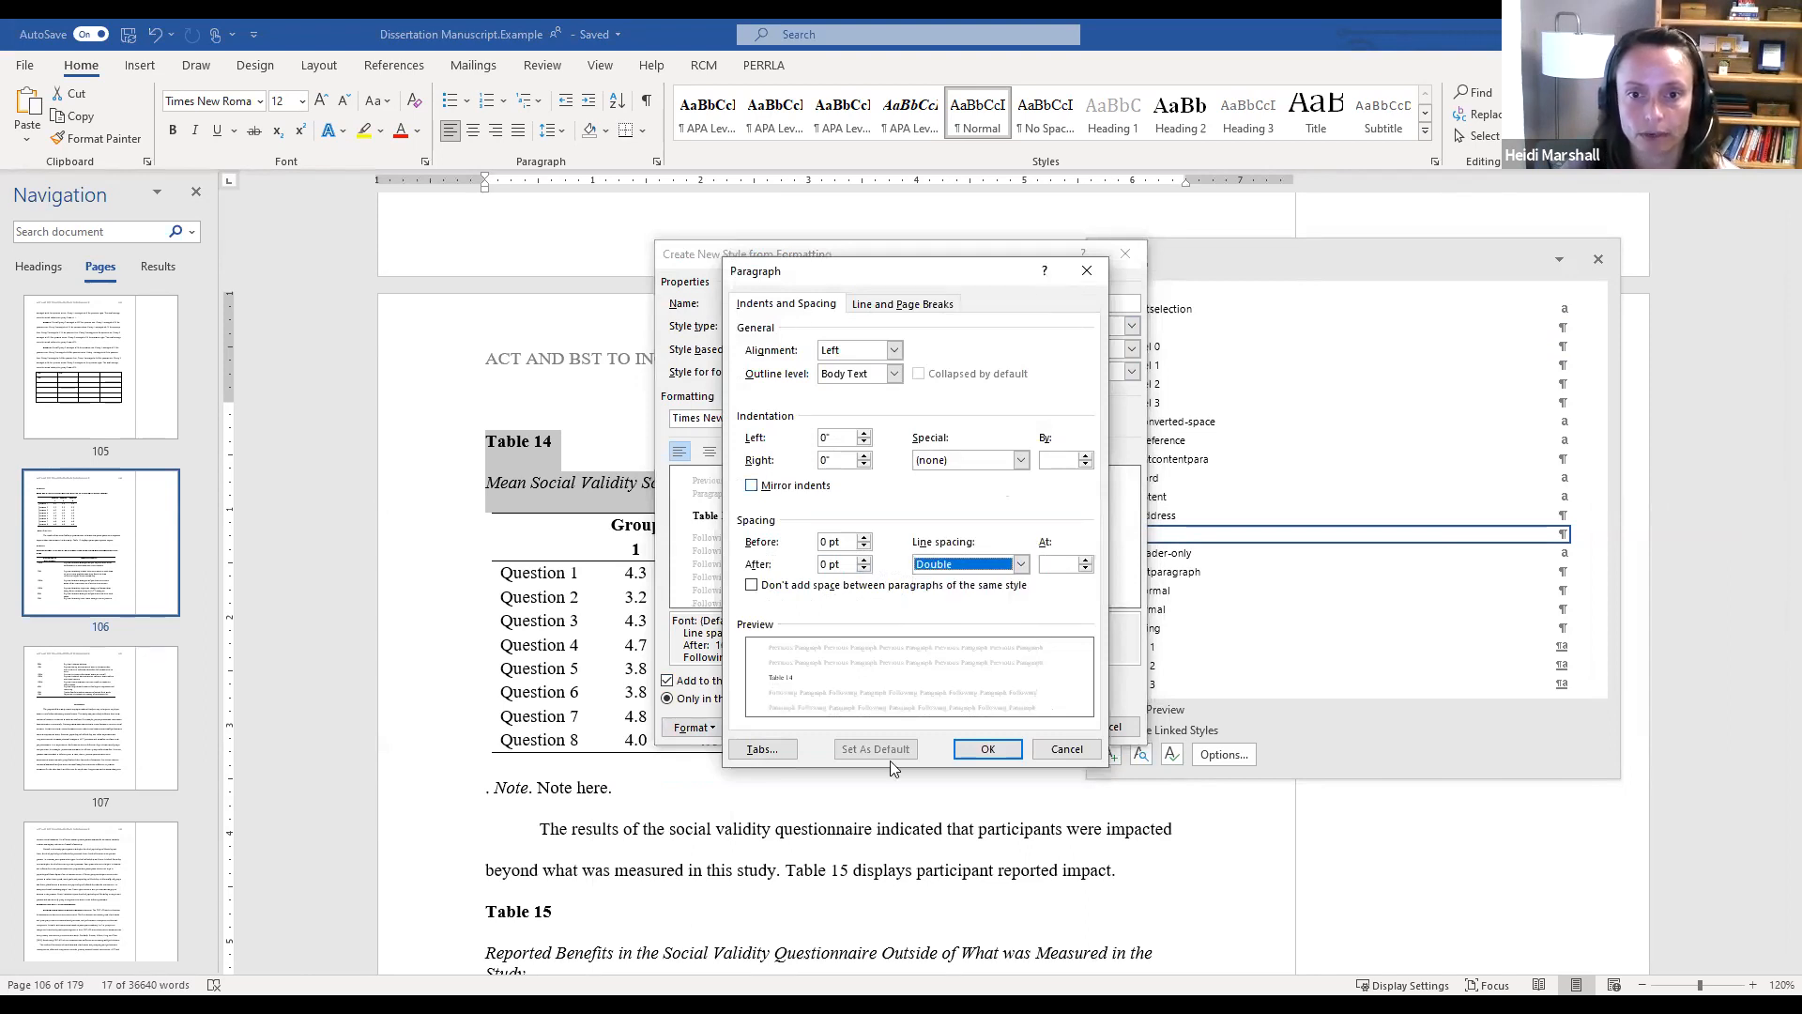
{"action": "left_click", "coordinate": [986, 750]}
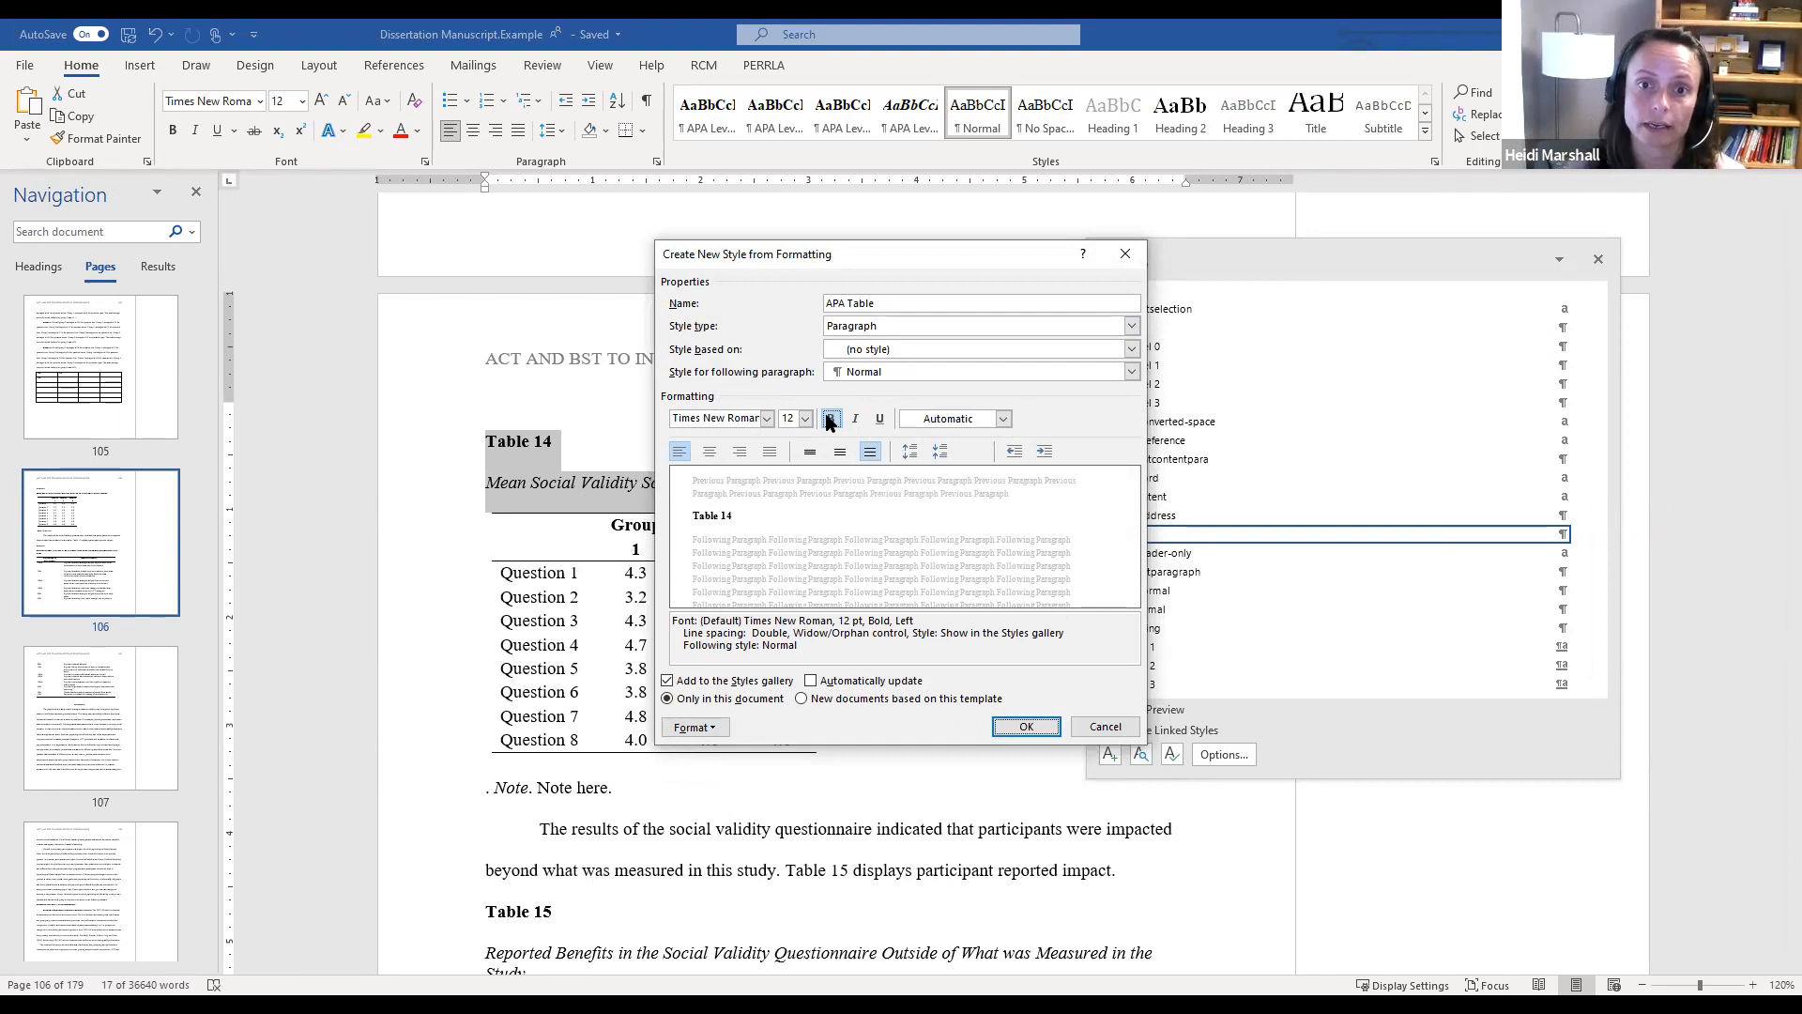
{"action": "left_click", "coordinate": [1027, 727]}
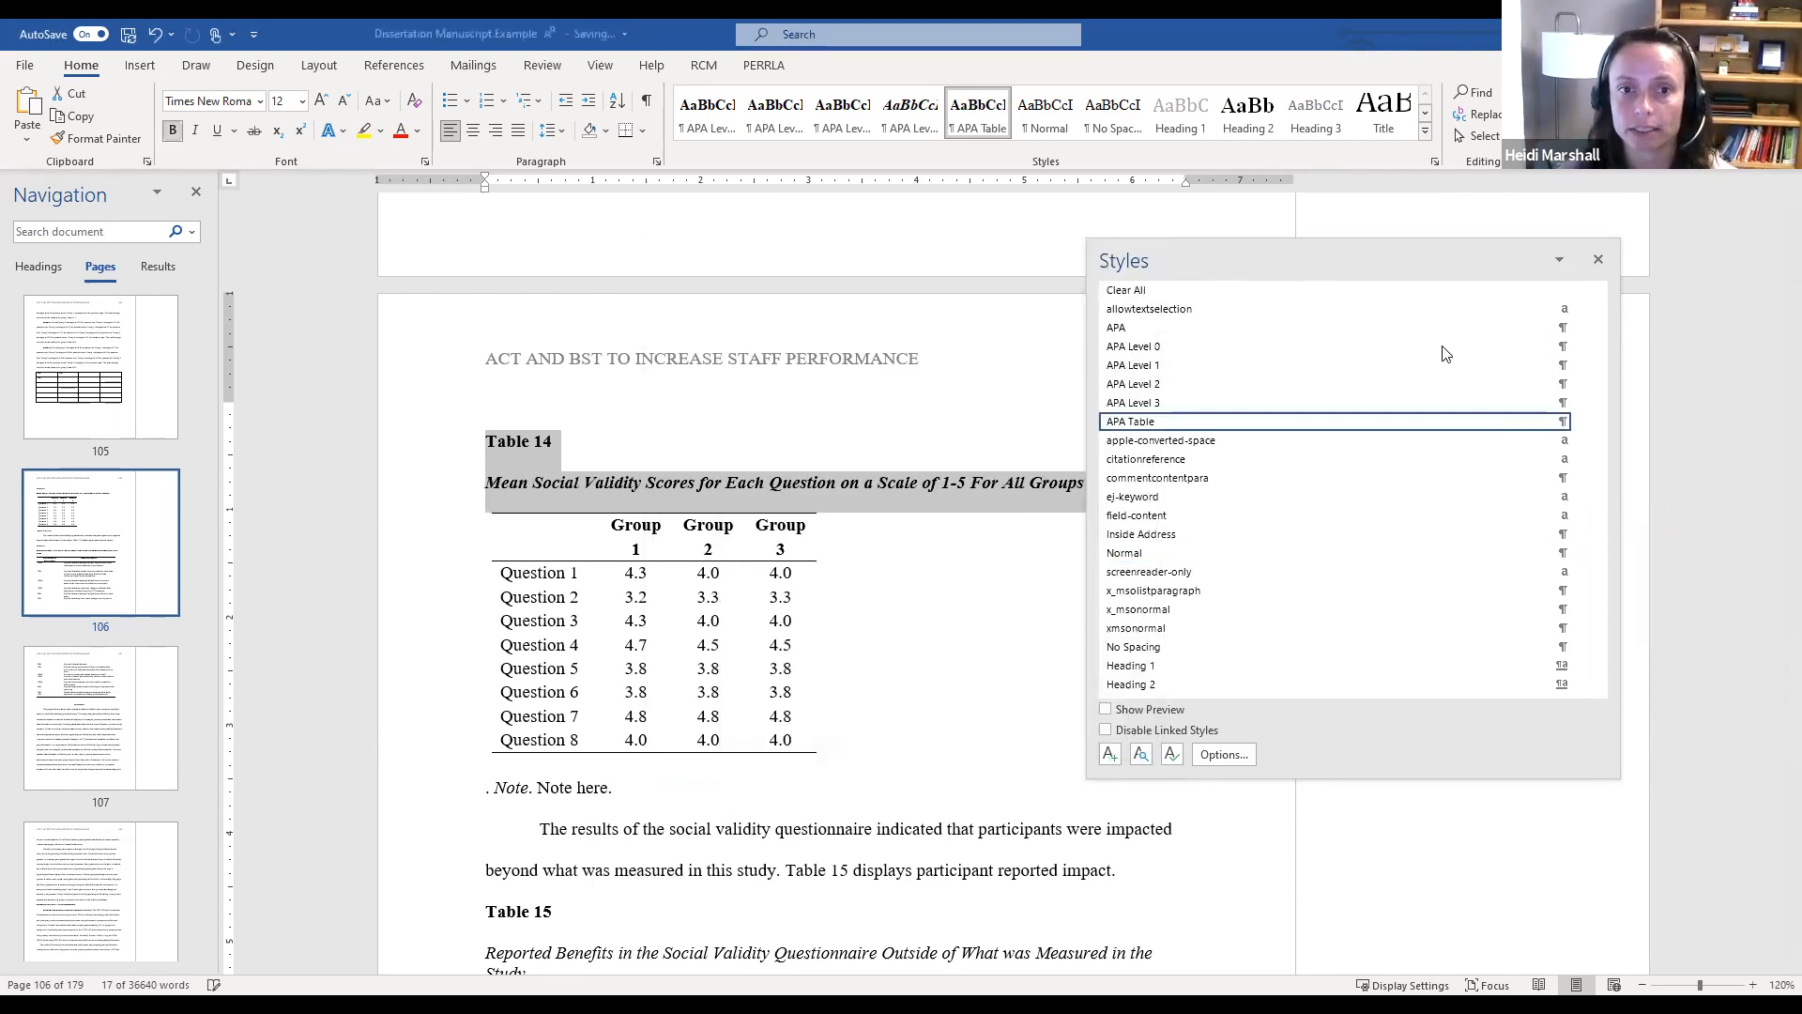
Remove the bold from the Table 14 title line, keeping its italics
{"action": "left_click", "coordinate": [1048, 519]}
{"action": "left_click_drag", "start_coordinate": [1118, 493], "coordinate": [489, 490]}
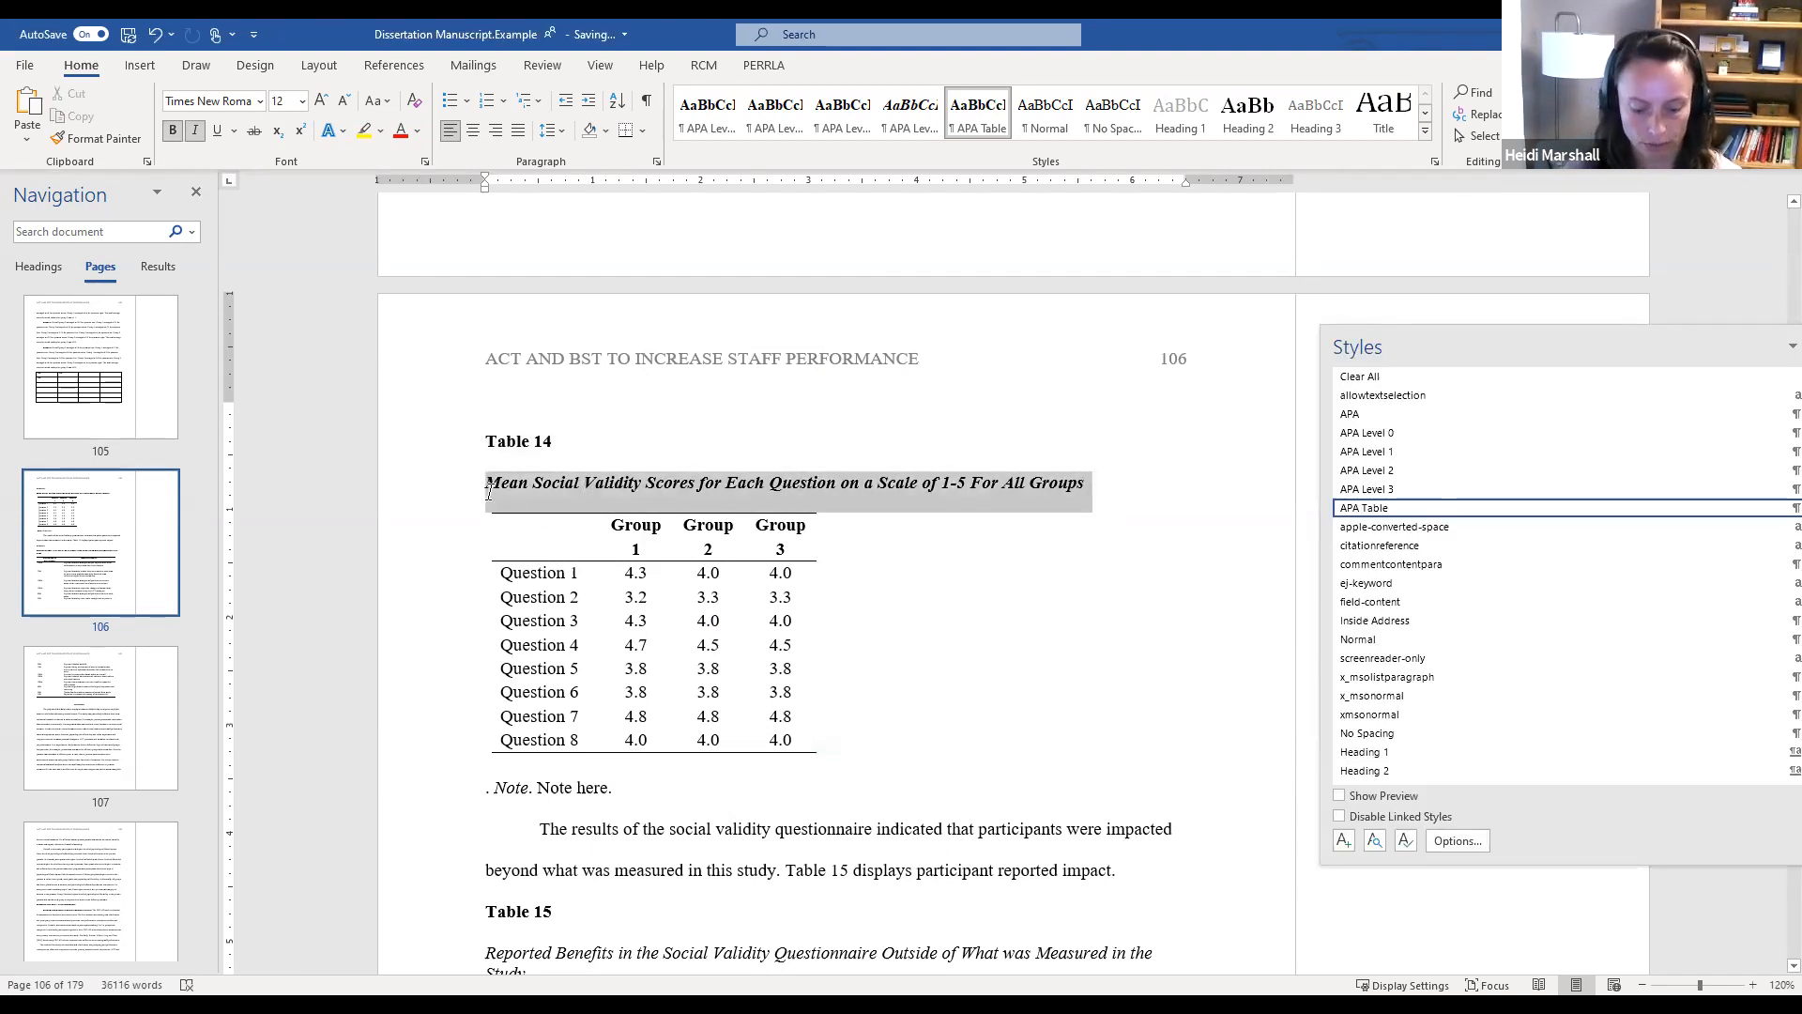
{"action": "key", "text": "ctrl+b"}
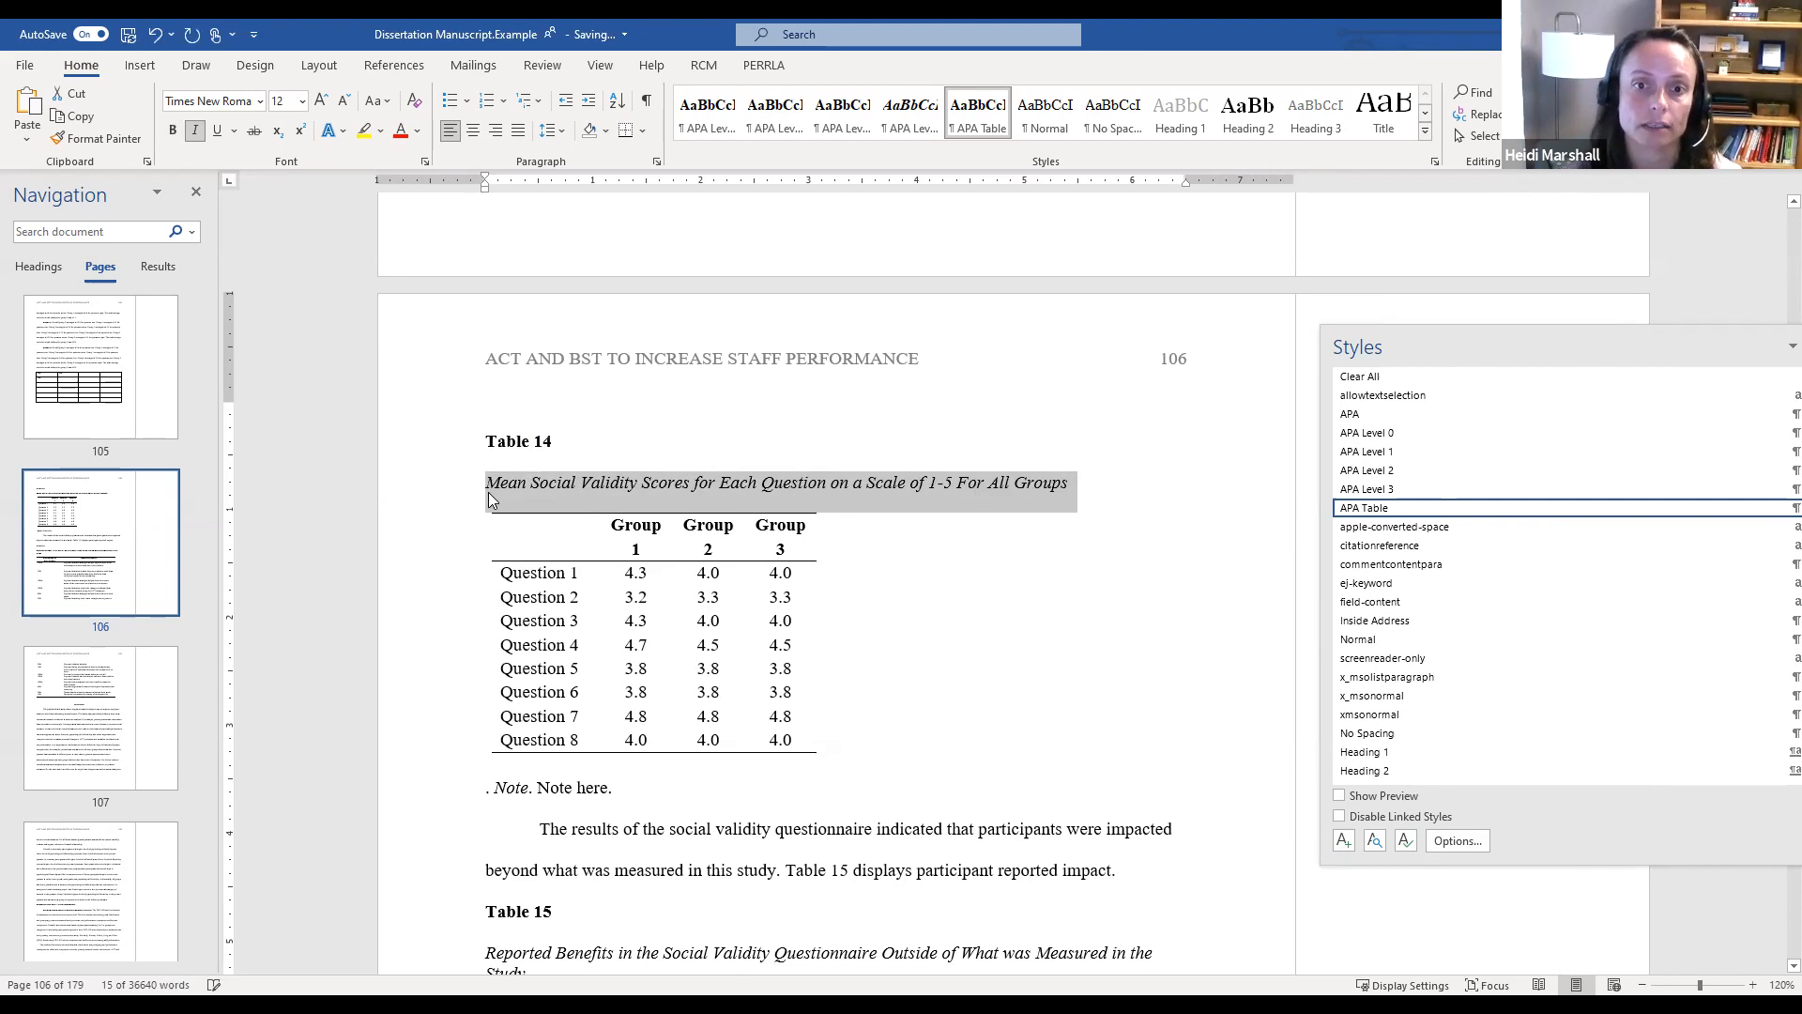
{"action": "left_click", "coordinate": [758, 492]}
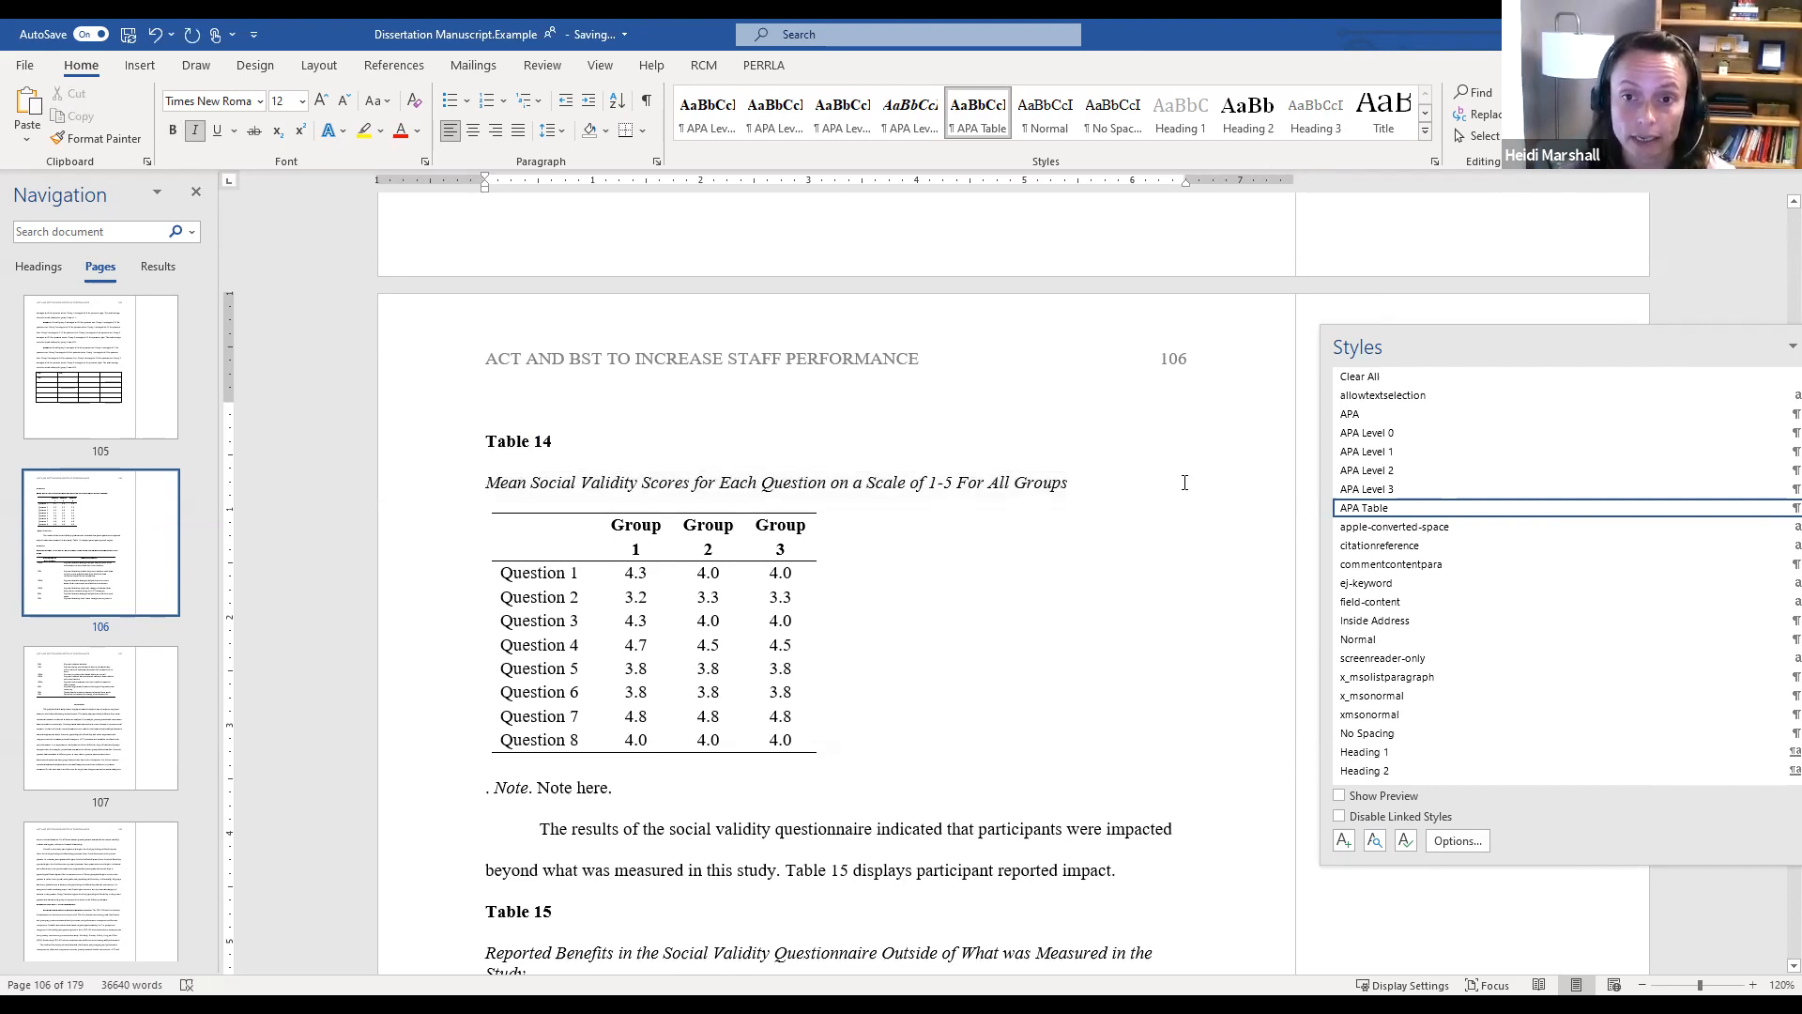
{"action": "left_click_drag", "start_coordinate": [1057, 474], "coordinate": [588, 493]}
{"action": "left_click", "coordinate": [588, 494]}
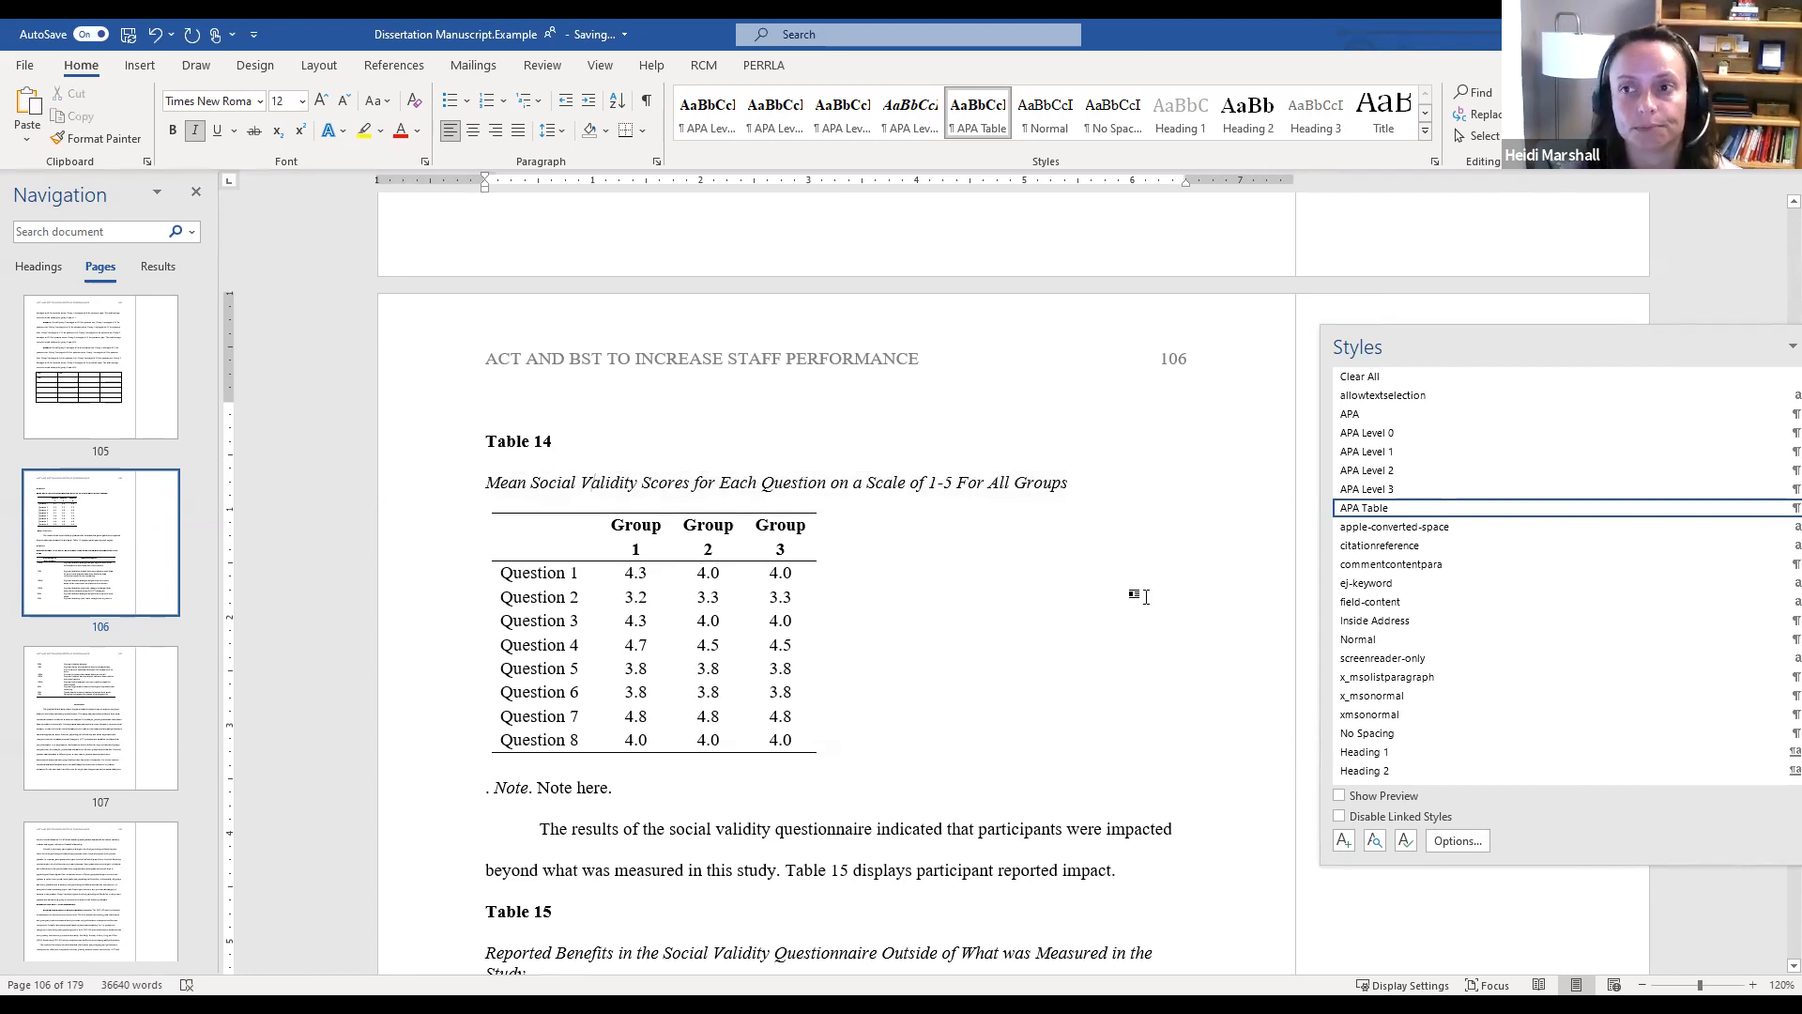
{"action": "scroll", "coordinate": [1146, 597], "scroll_direction": "up", "scroll_amount": 7}
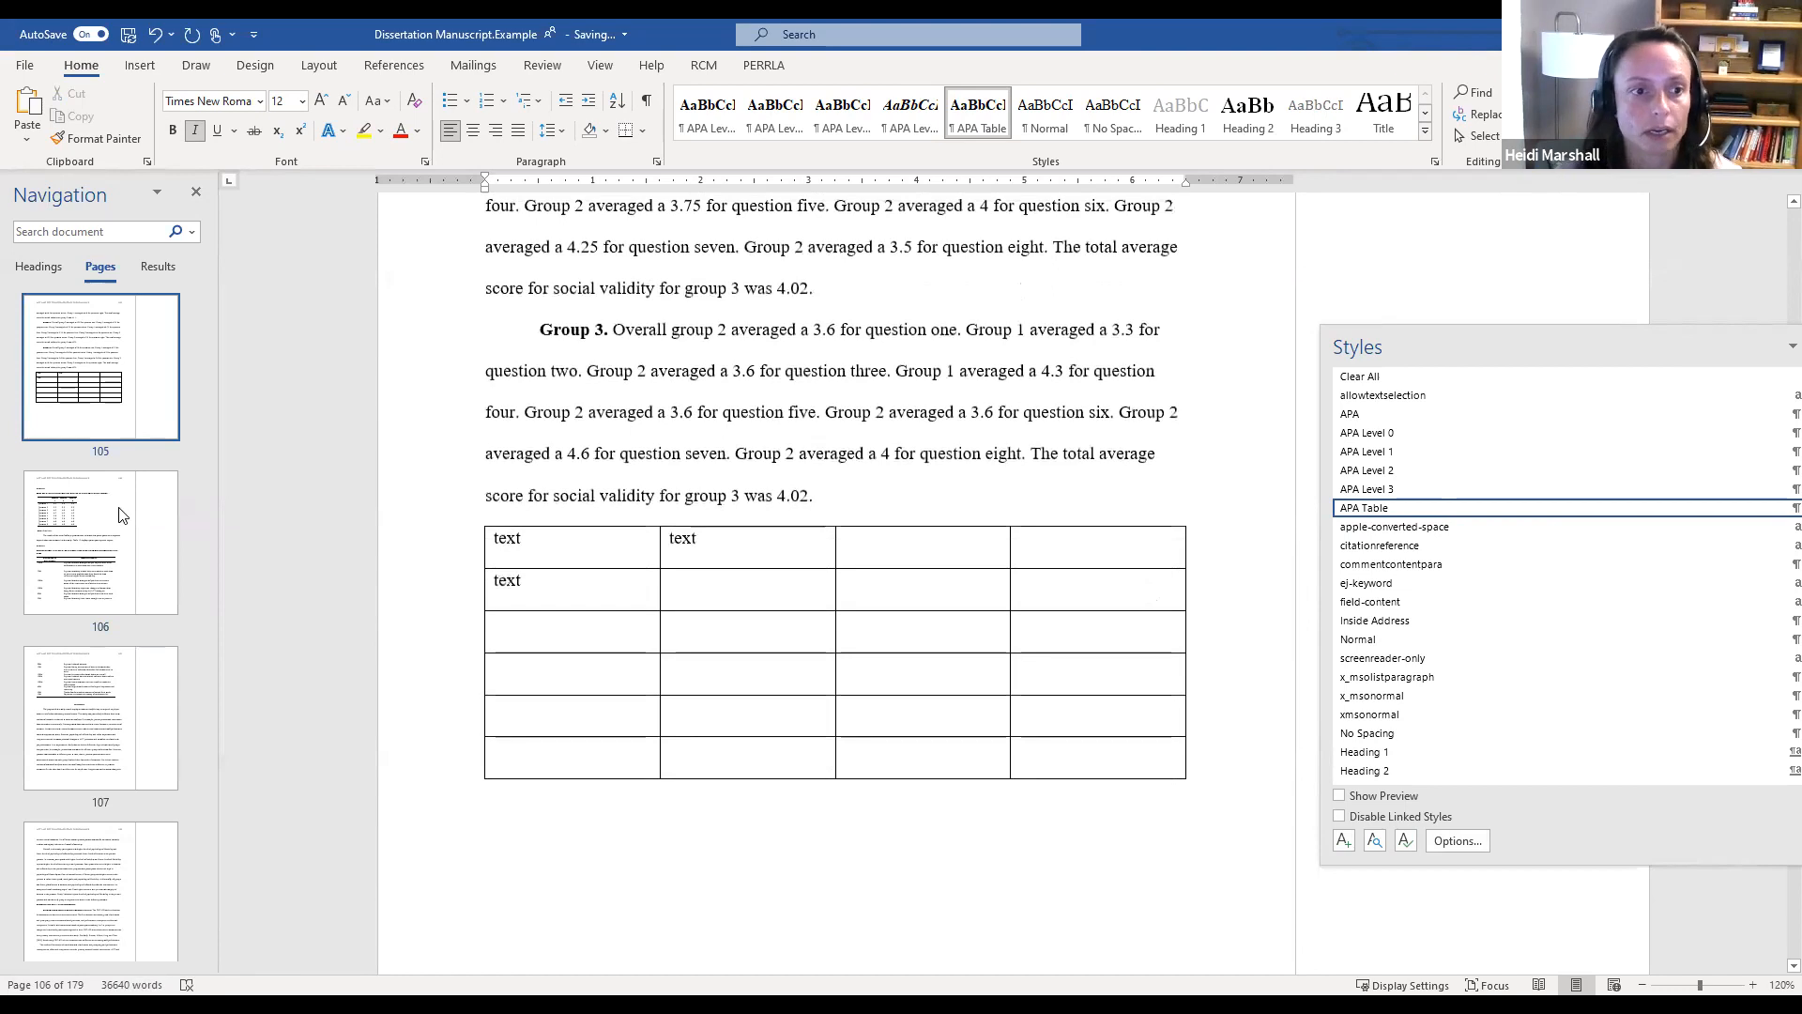
Go back to the self-care graph on page 102 and examine how it sits relative to its Figure 7 caption
{"action": "scroll", "coordinate": [123, 515], "scroll_direction": "up", "scroll_amount": 5}
{"action": "scroll", "coordinate": [834, 417], "scroll_direction": "up", "scroll_amount": 3}
{"action": "scroll", "coordinate": [834, 417], "scroll_direction": "up", "scroll_amount": 15}
{"action": "scroll", "coordinate": [834, 417], "scroll_direction": "up", "scroll_amount": 8}
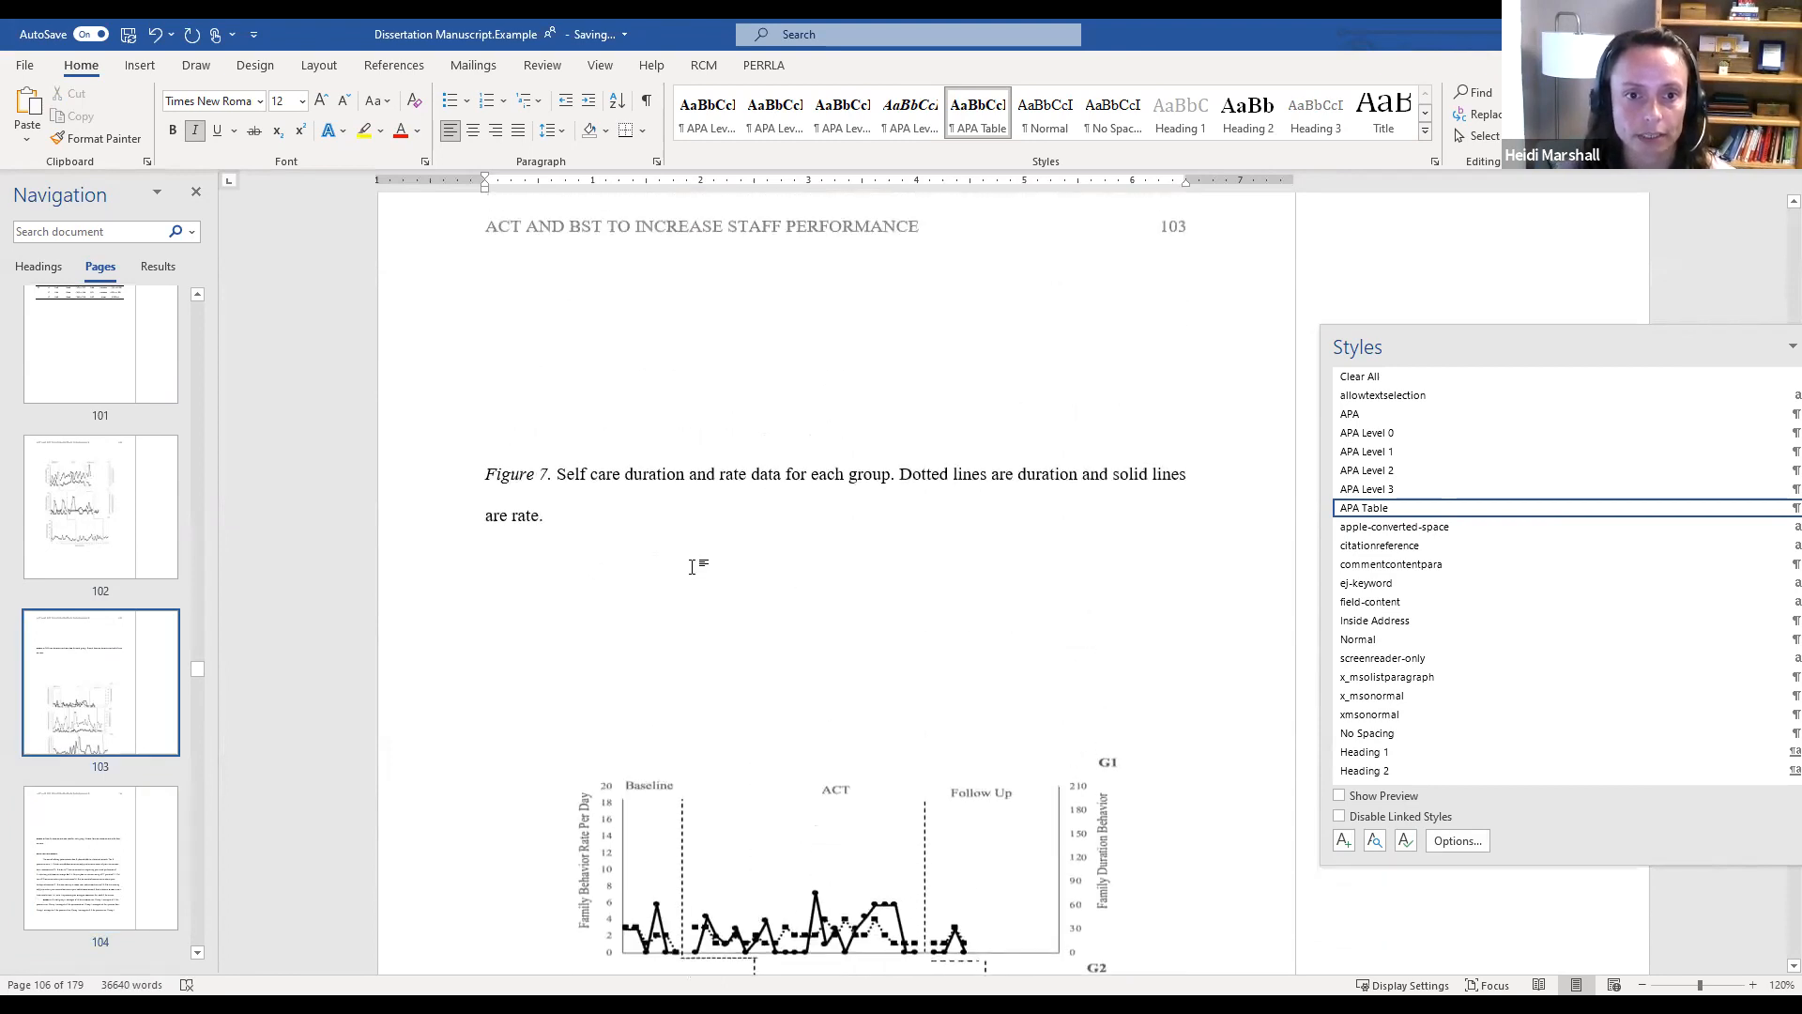
{"action": "left_click", "coordinate": [831, 584]}
{"action": "scroll", "coordinate": [803, 587], "scroll_direction": "up", "scroll_amount": 10}
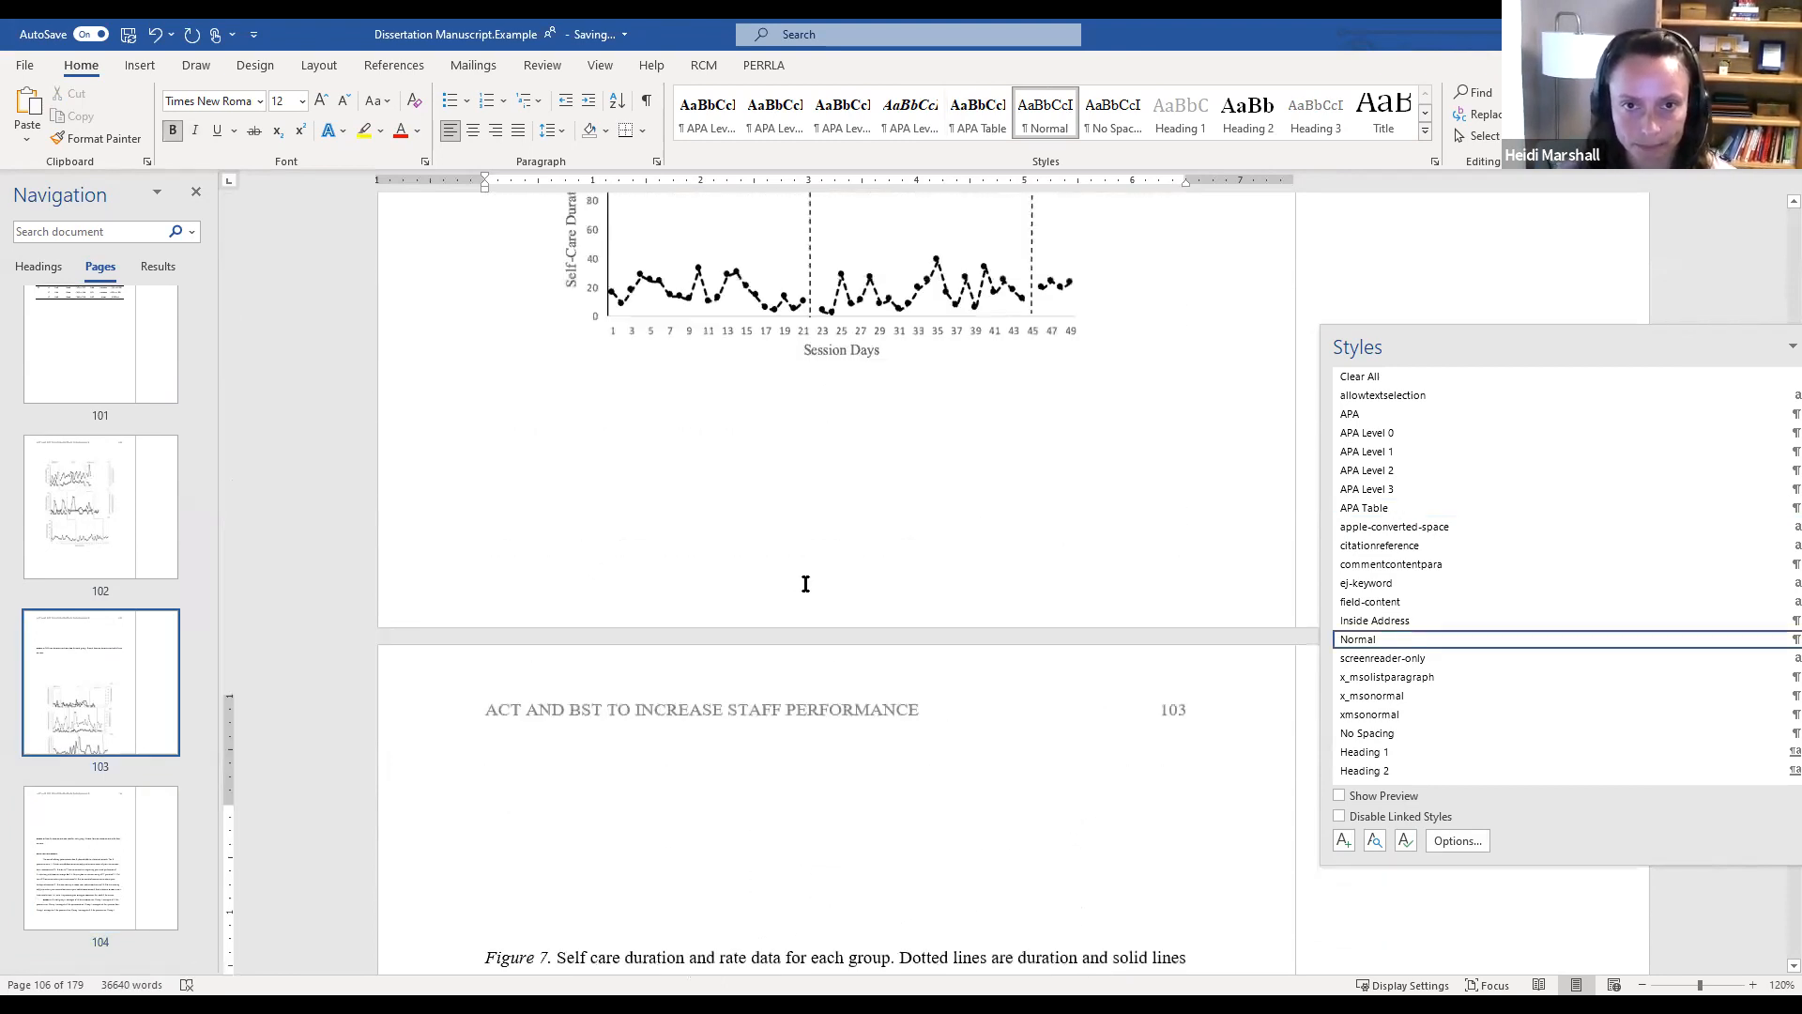
{"action": "scroll", "coordinate": [803, 587], "scroll_direction": "up", "scroll_amount": 3}
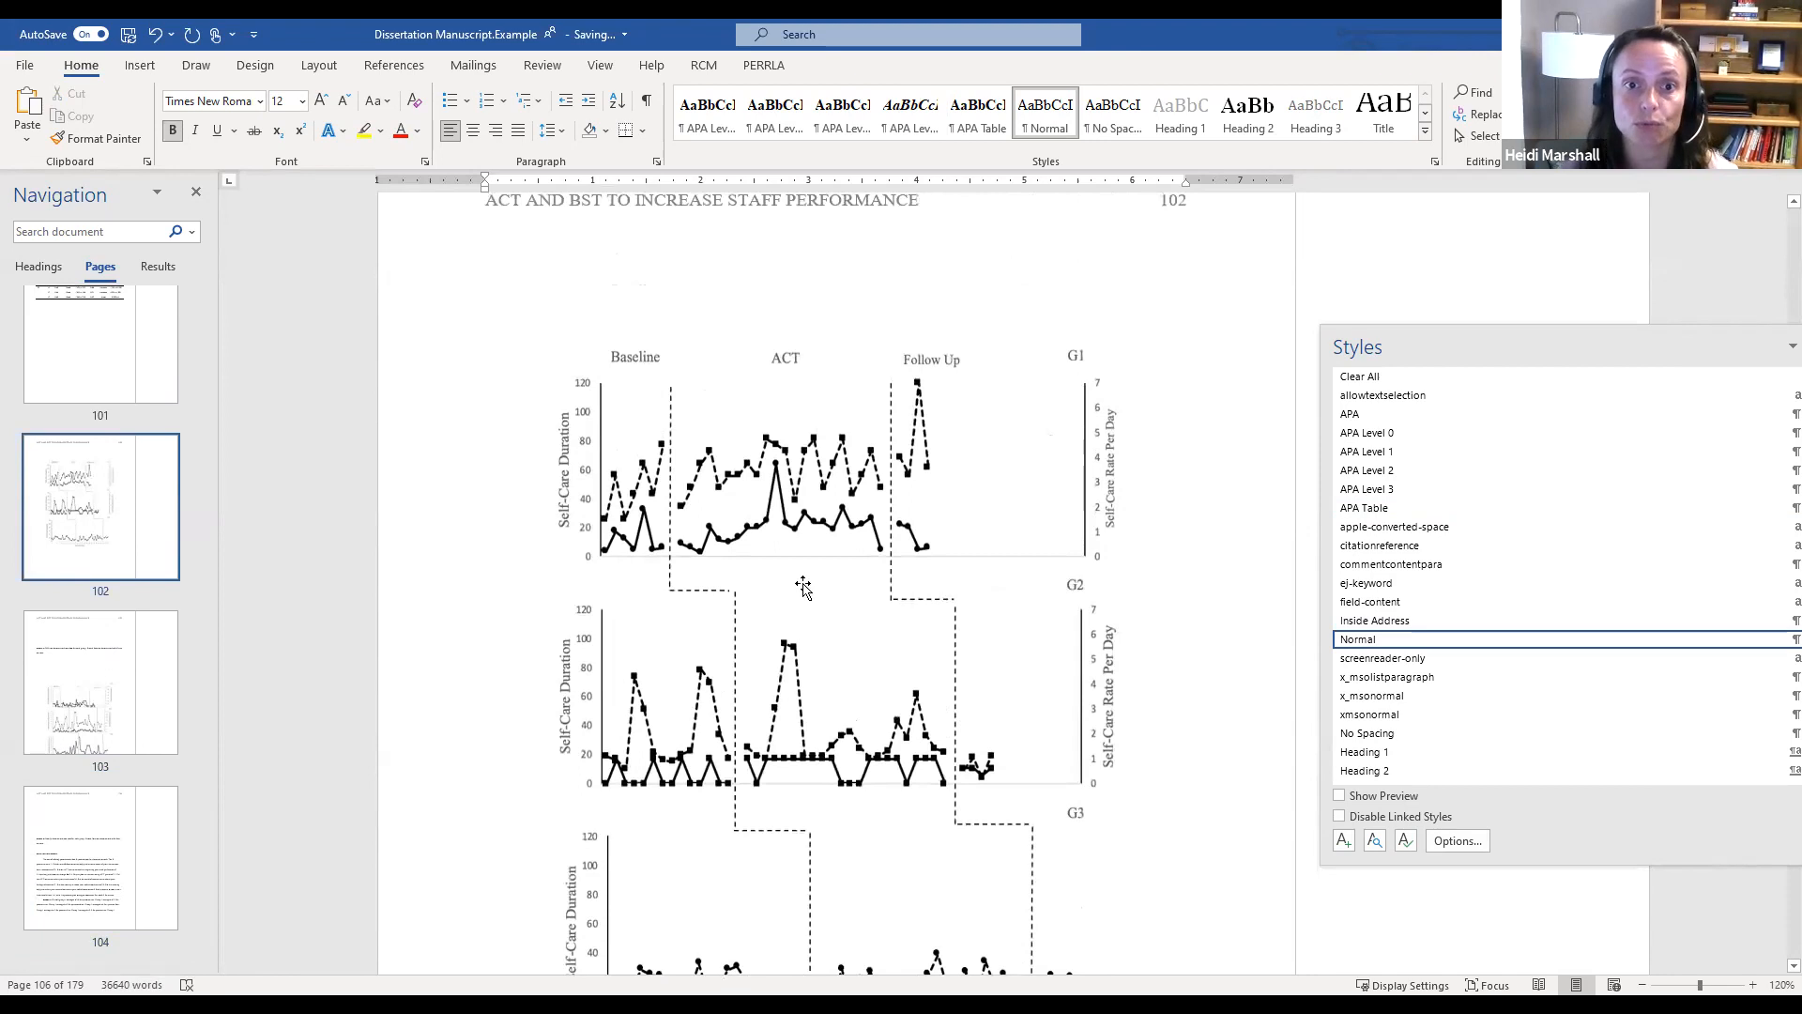
{"action": "scroll", "coordinate": [804, 587], "scroll_direction": "up", "scroll_amount": 9}
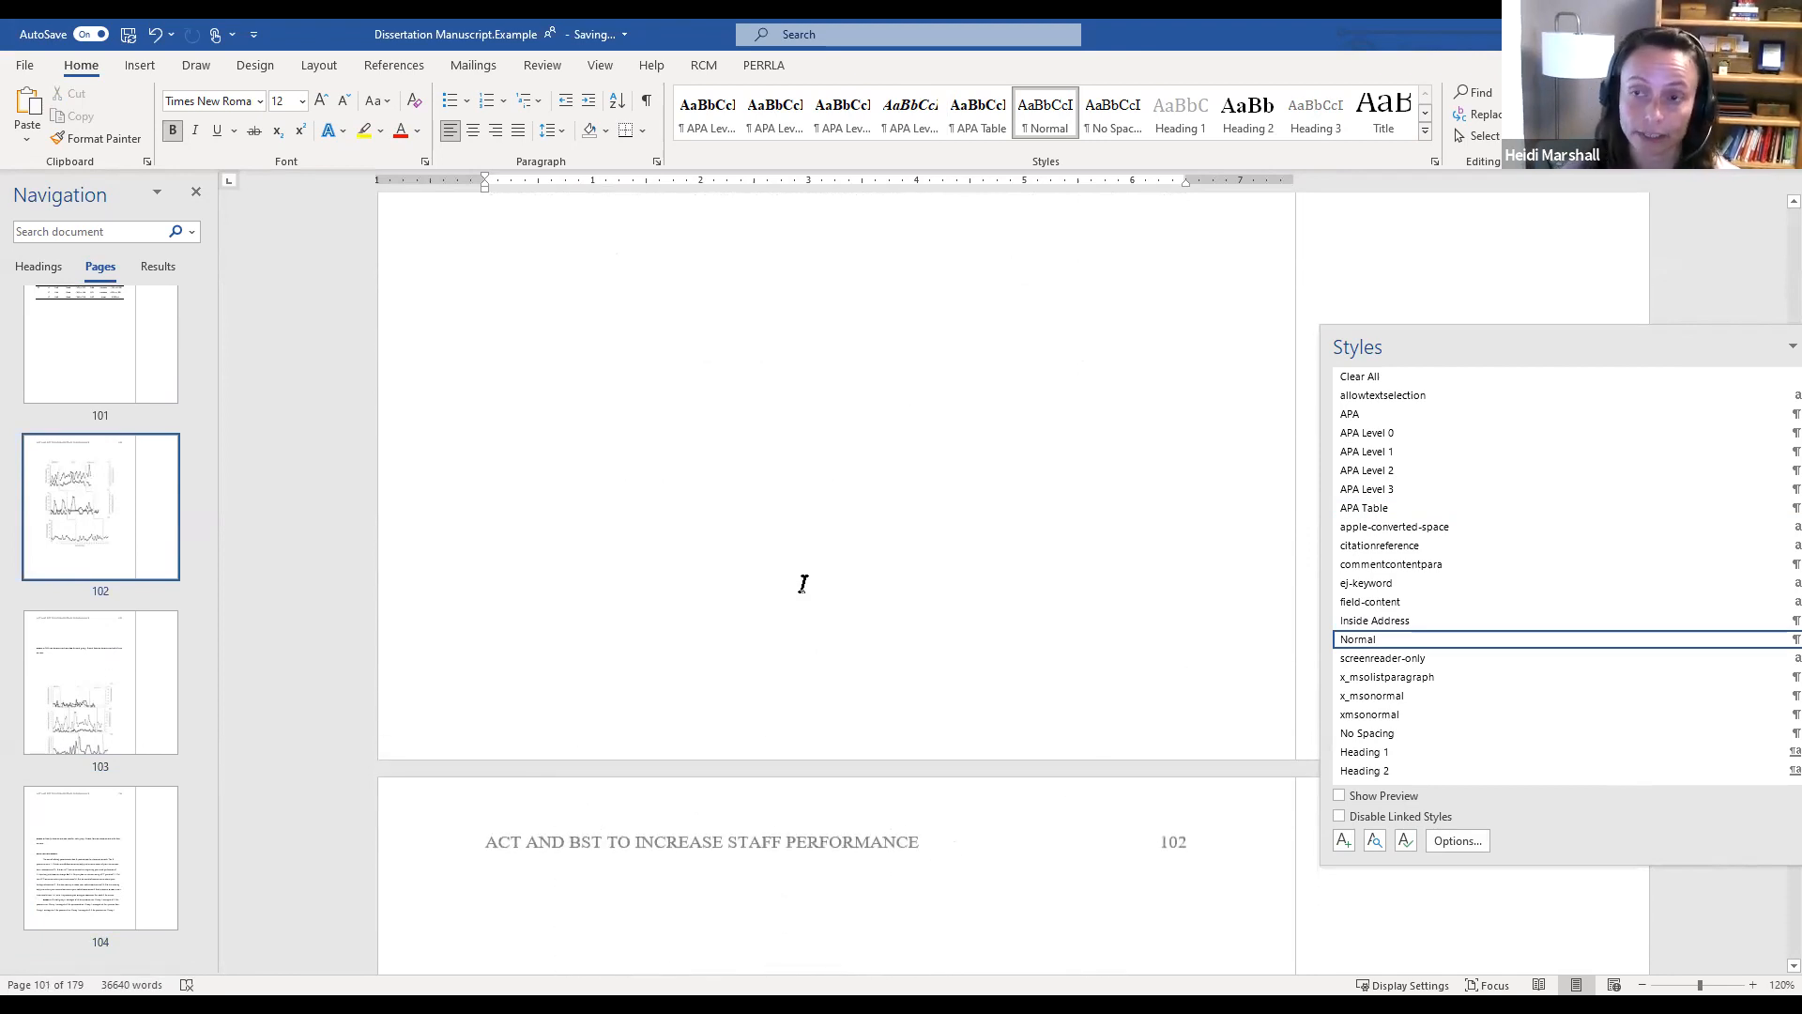
{"action": "scroll", "coordinate": [845, 591], "scroll_direction": "down", "scroll_amount": 8}
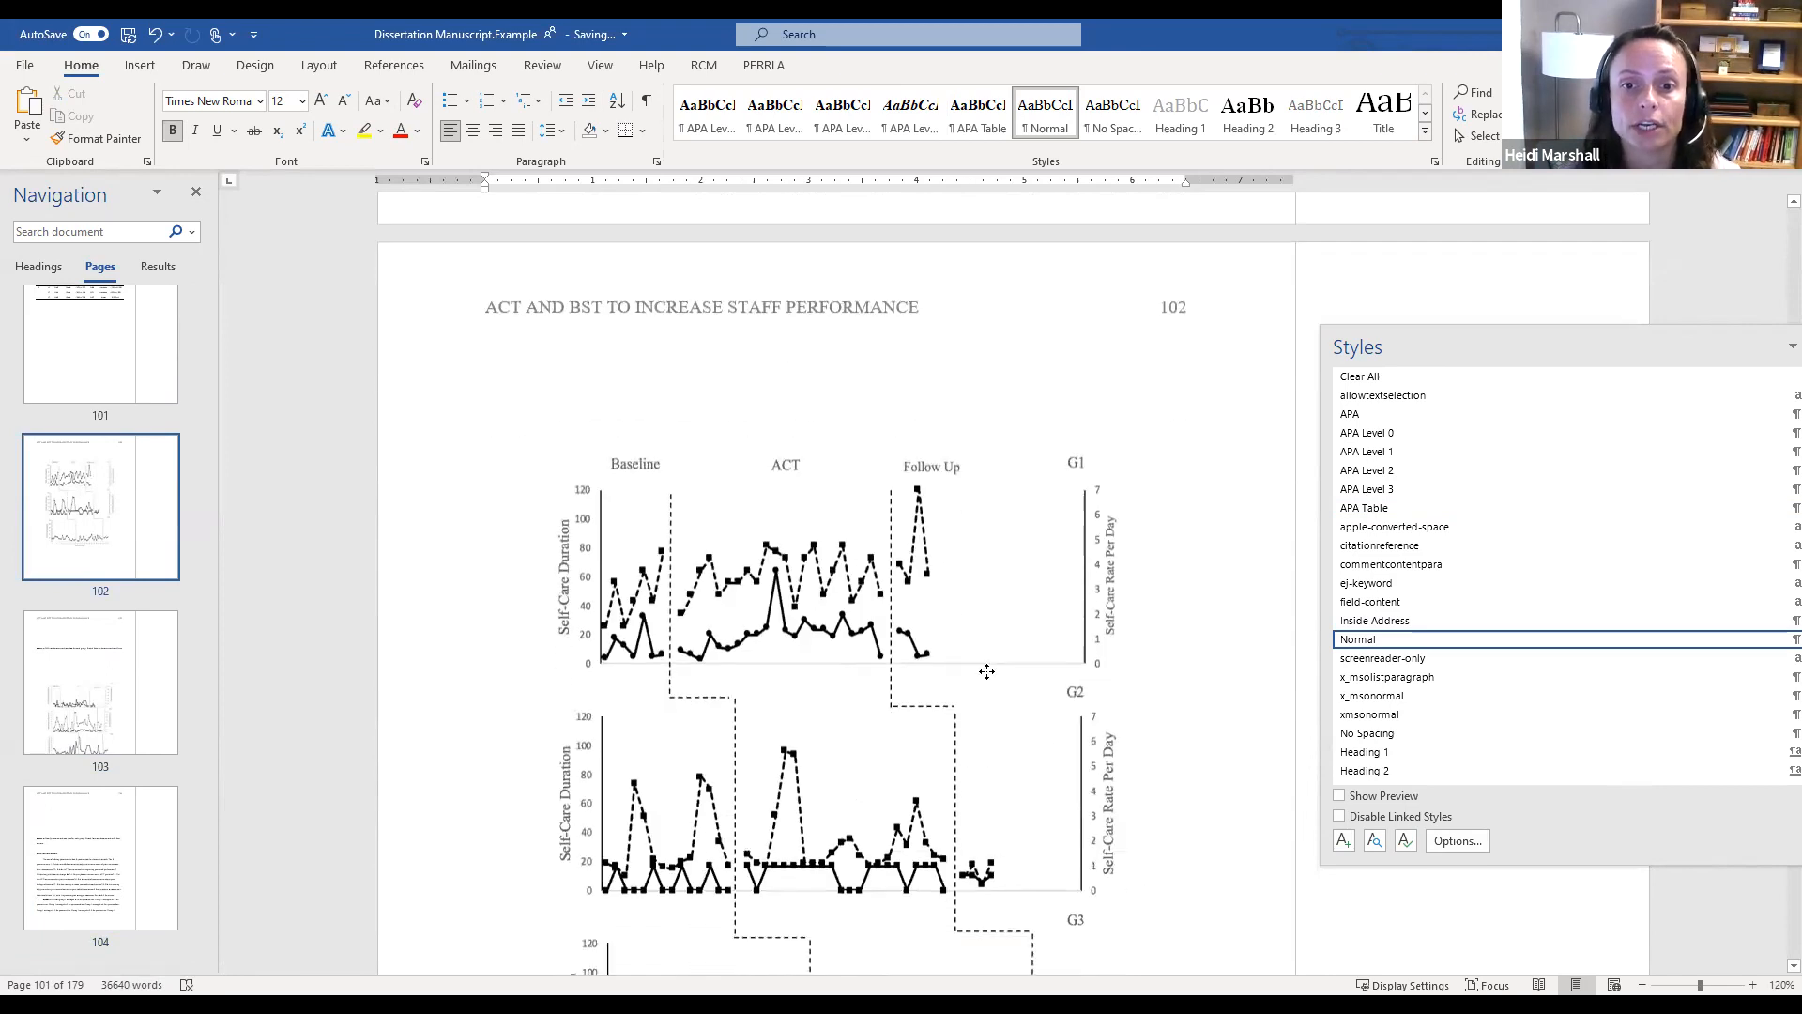
Resize the self-care graph on page 102 proportionally so it is slightly smaller than its original size
{"action": "left_click", "coordinate": [987, 672]}
{"action": "scroll", "coordinate": [987, 671], "scroll_direction": "down", "scroll_amount": 6}
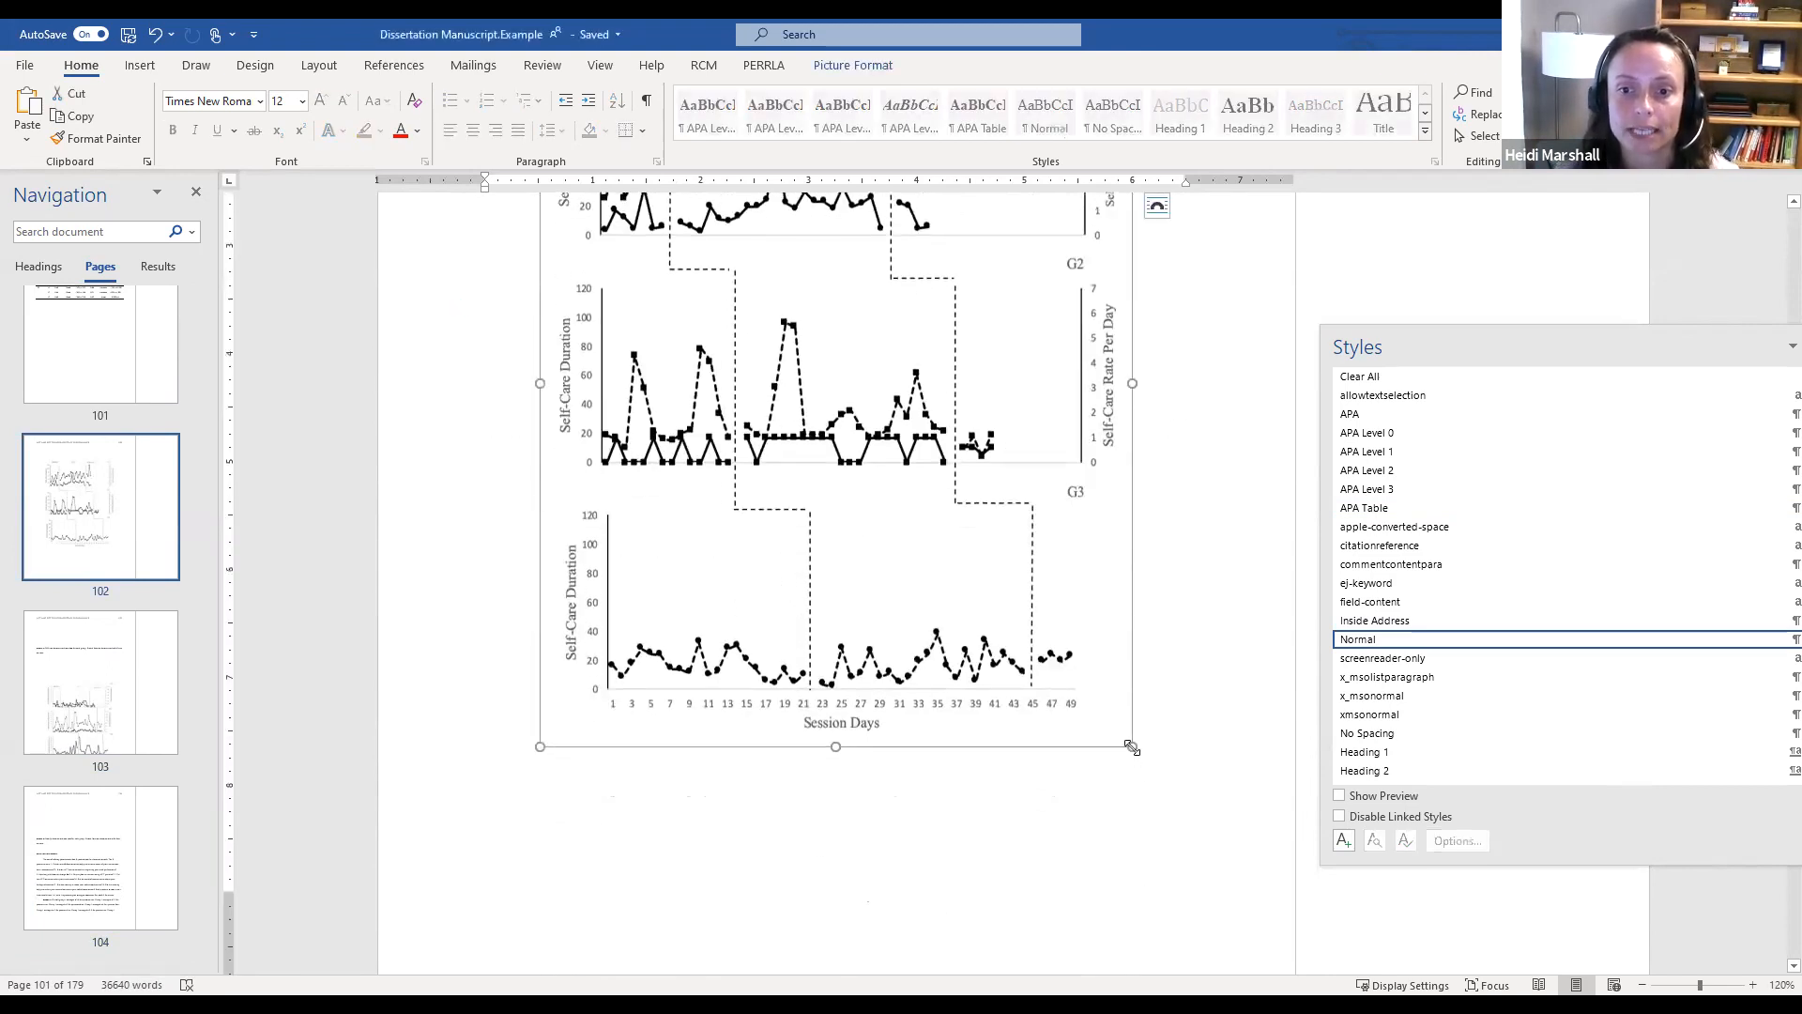
{"action": "left_click_drag", "start_coordinate": [1131, 746], "coordinate": [1051, 648]}
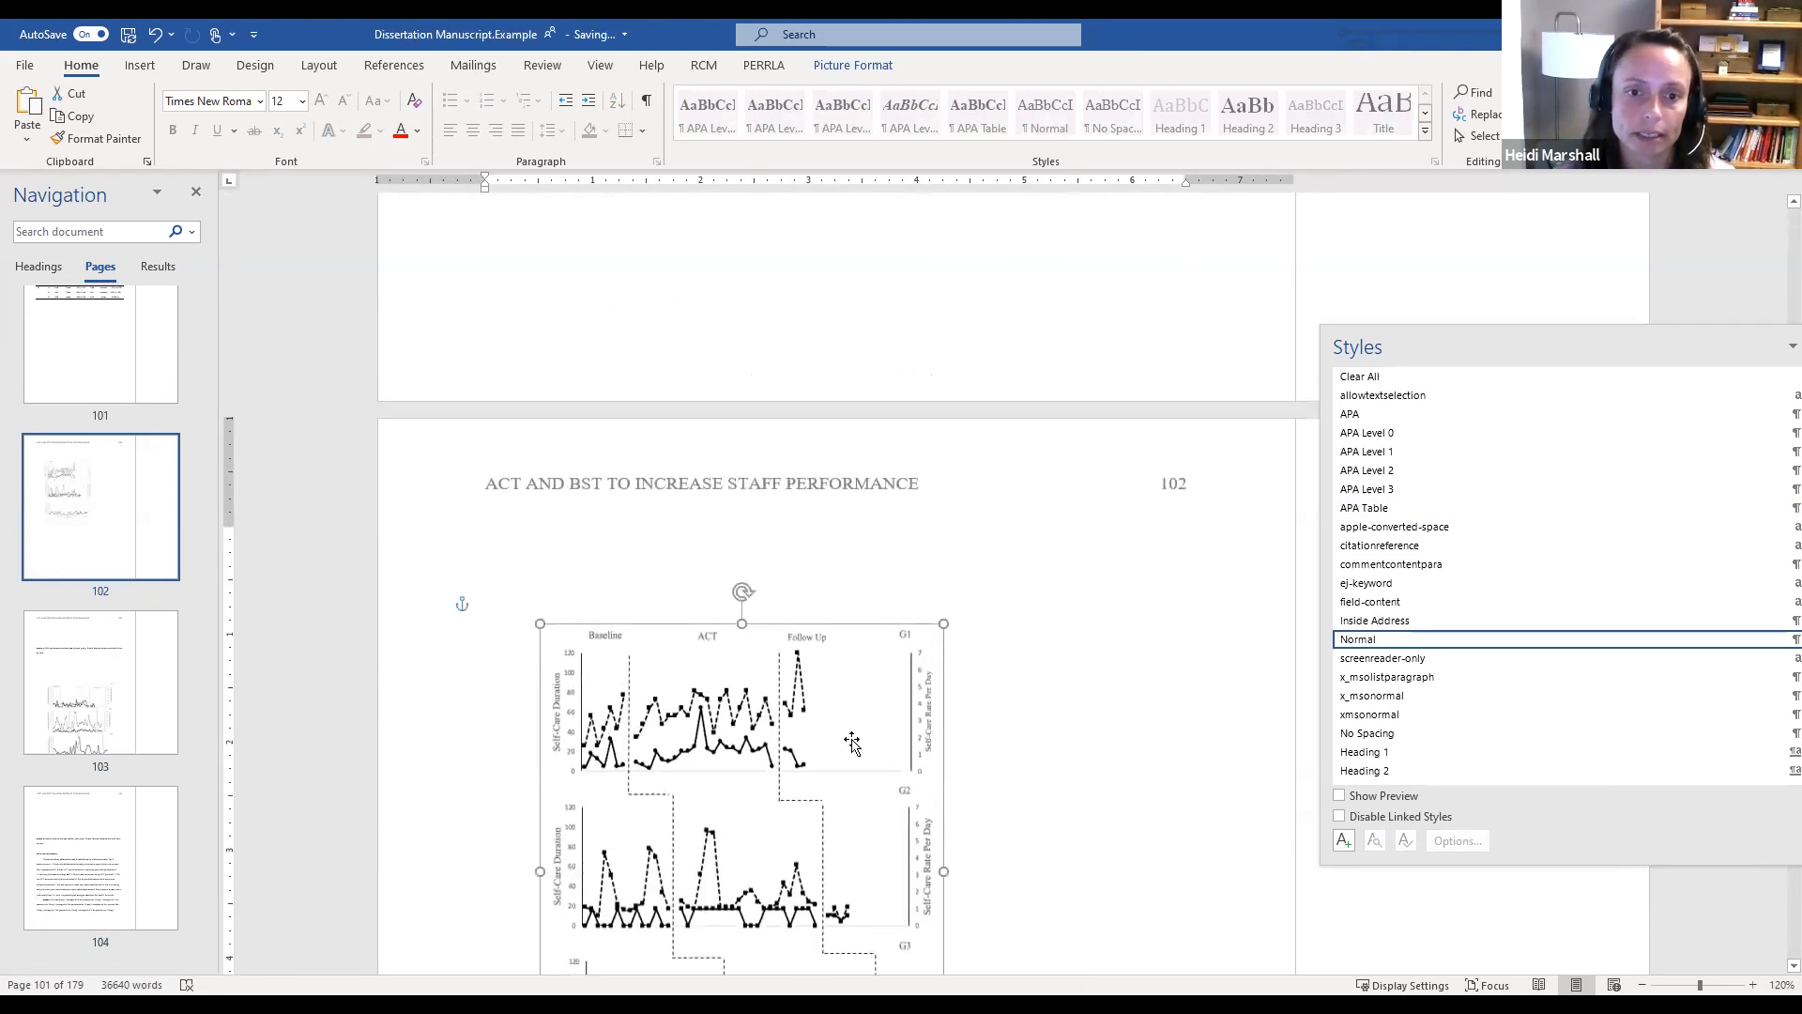
{"action": "left_click", "coordinate": [1073, 737]}
{"action": "scroll", "coordinate": [1068, 728], "scroll_direction": "down", "scroll_amount": 4}
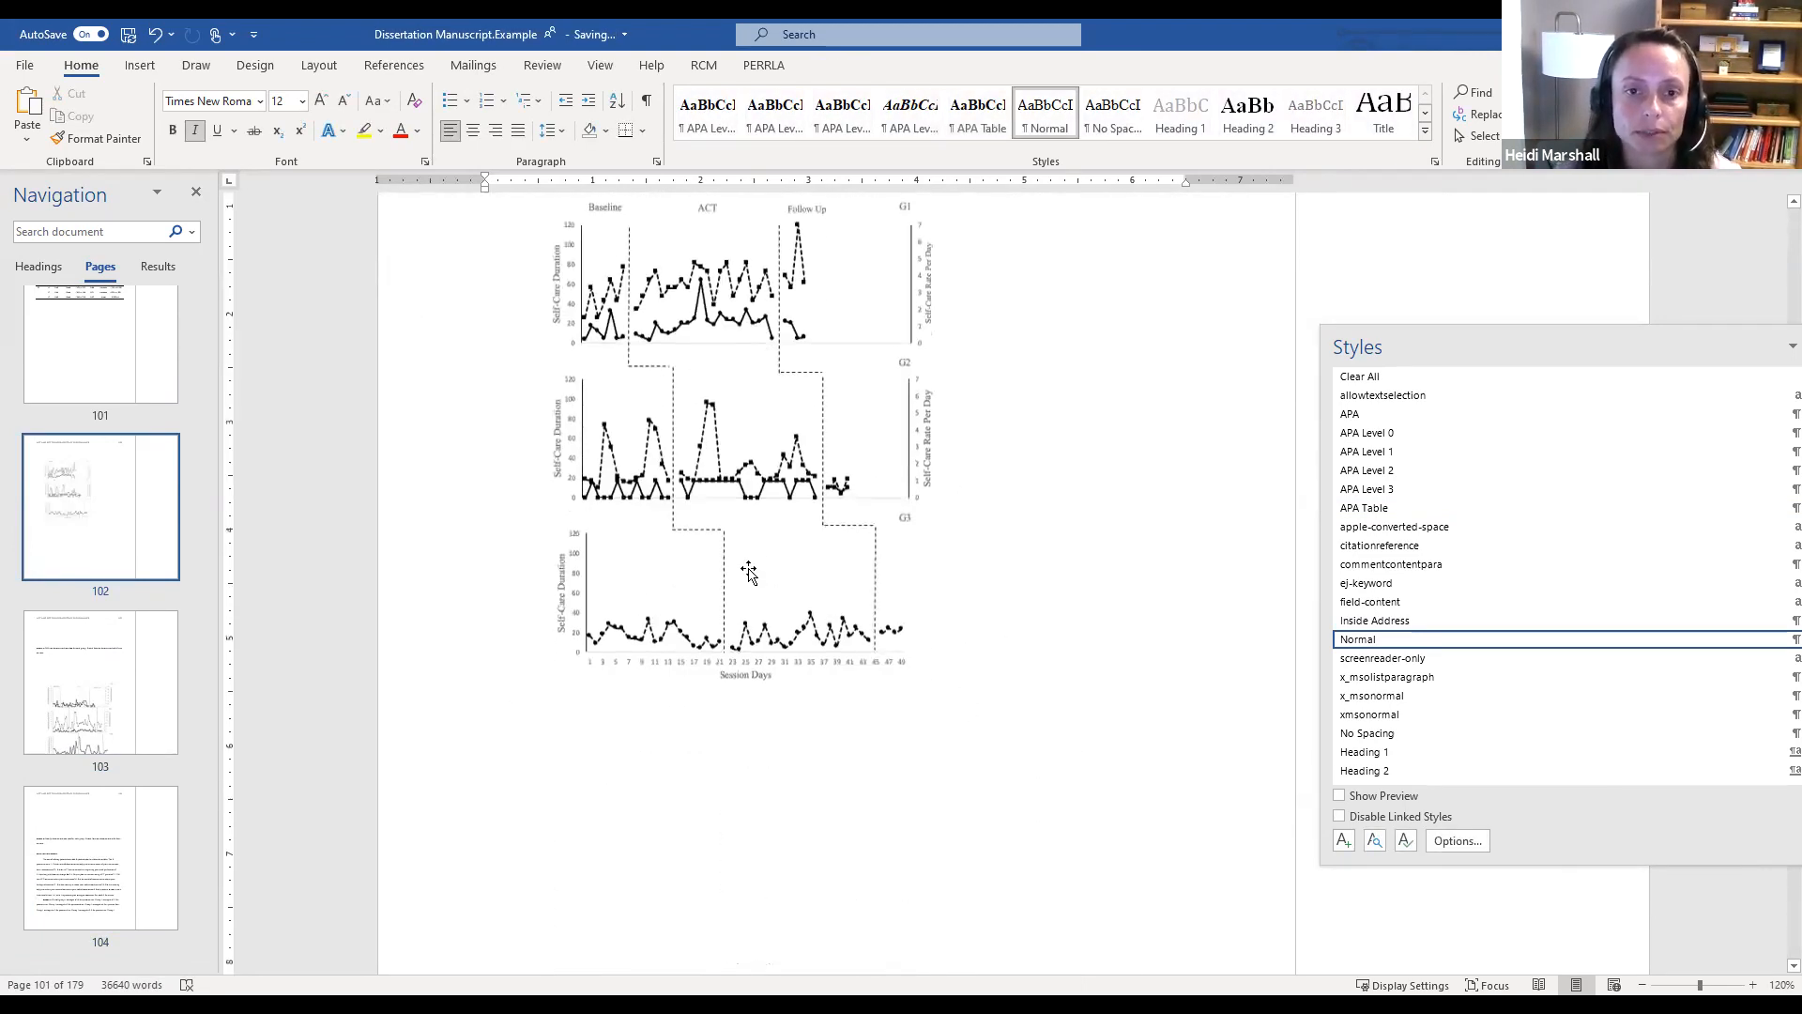
{"action": "left_click", "coordinate": [938, 695]}
{"action": "left_click_drag", "start_coordinate": [938, 696], "coordinate": [1105, 890]}
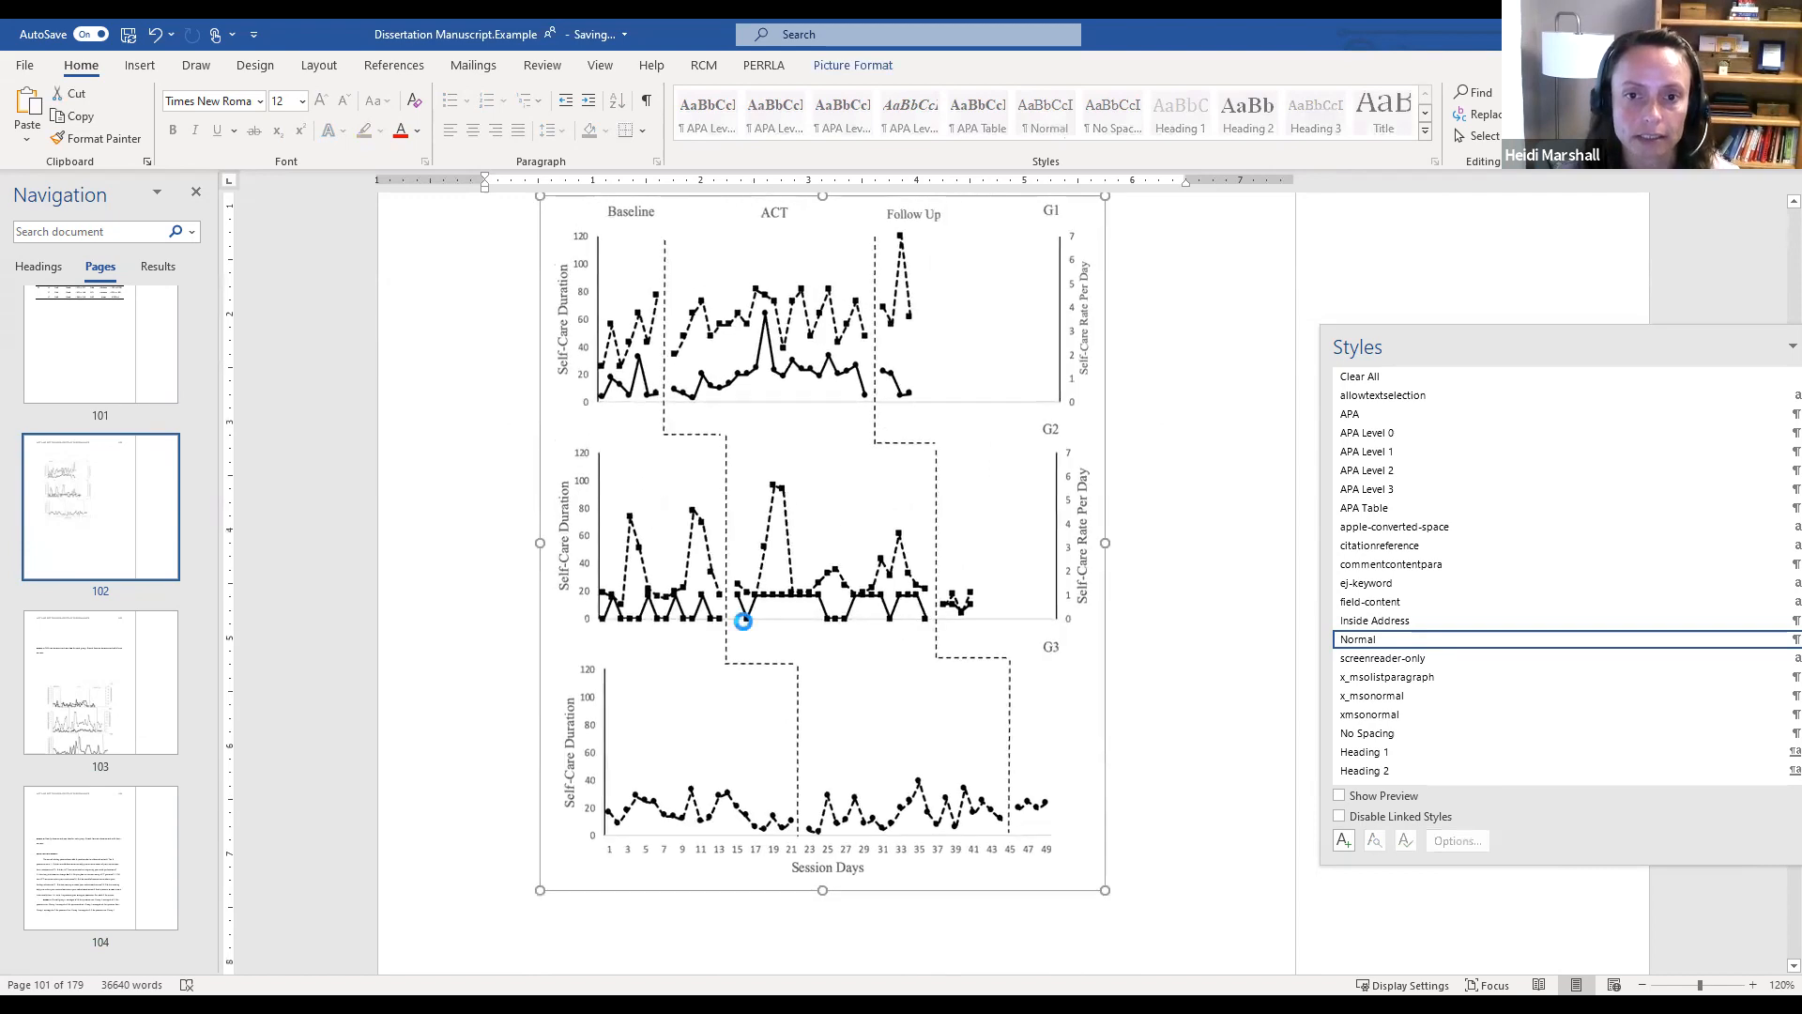
Move the Figure 7 caption from page 103 to above the self-care graph on page 102
{"action": "scroll", "coordinate": [747, 620], "scroll_direction": "down", "scroll_amount": 6}
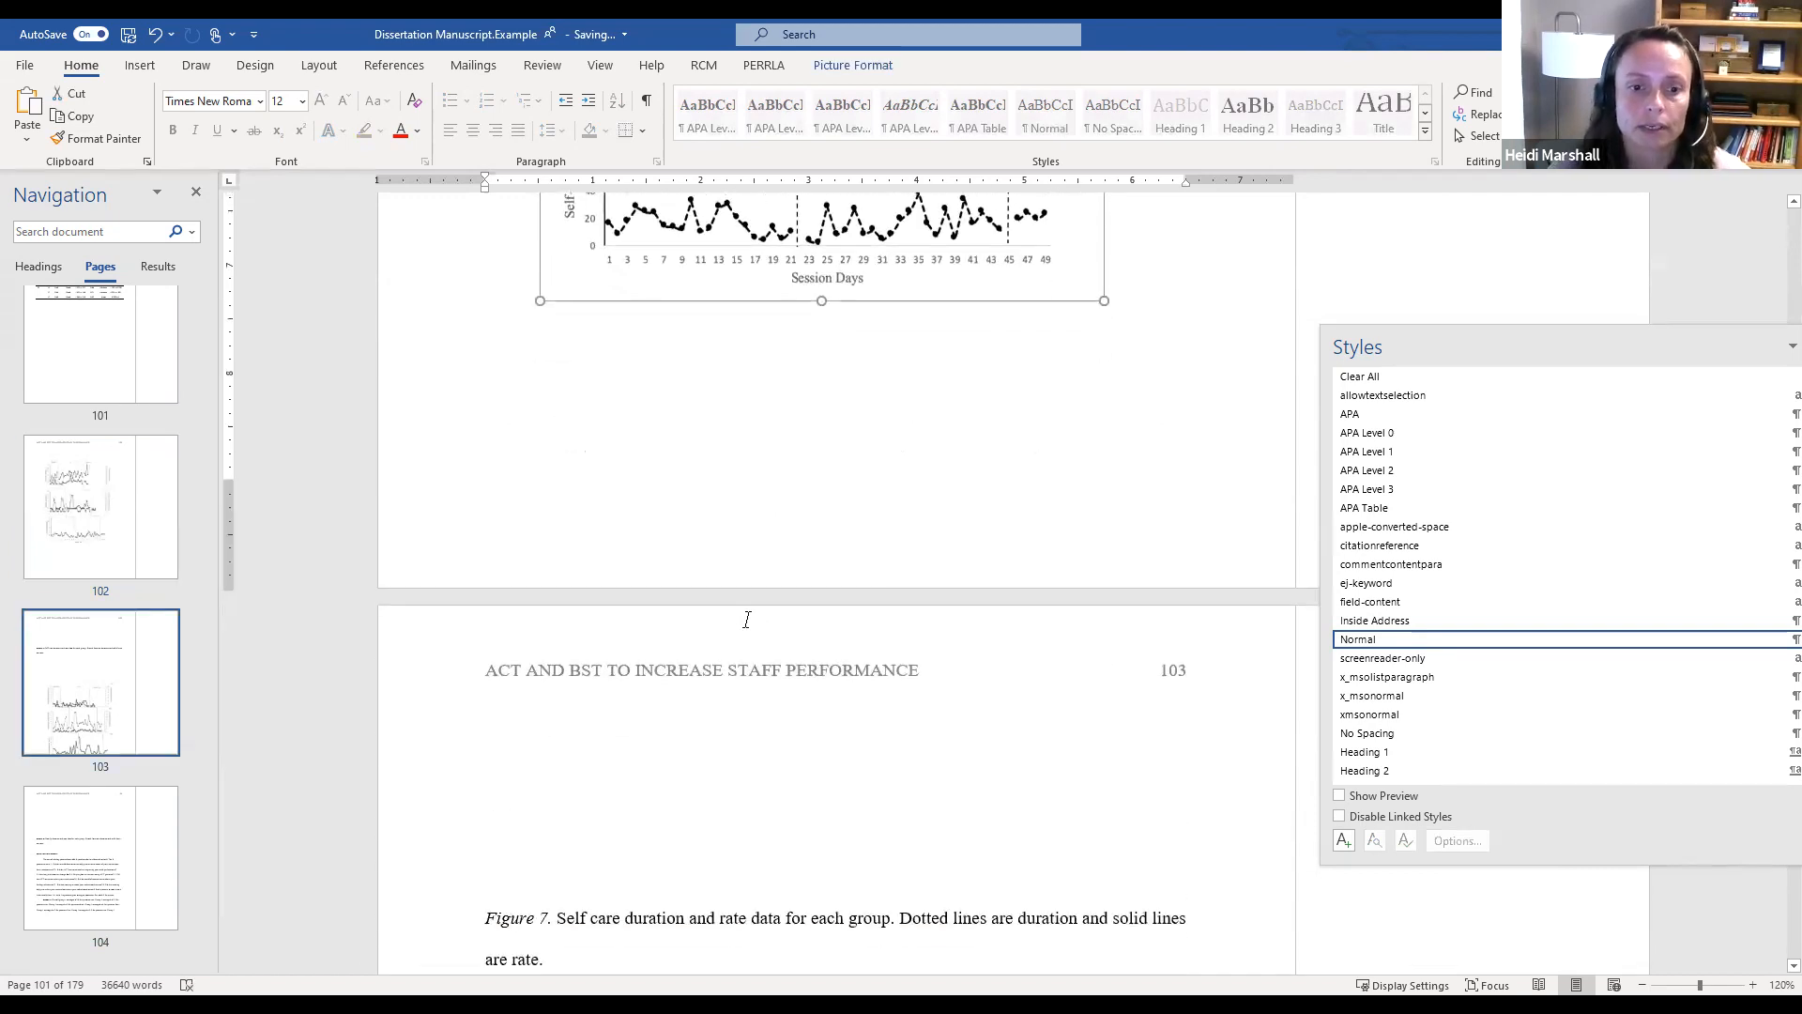
{"action": "scroll", "coordinate": [748, 620], "scroll_direction": "down", "scroll_amount": 3}
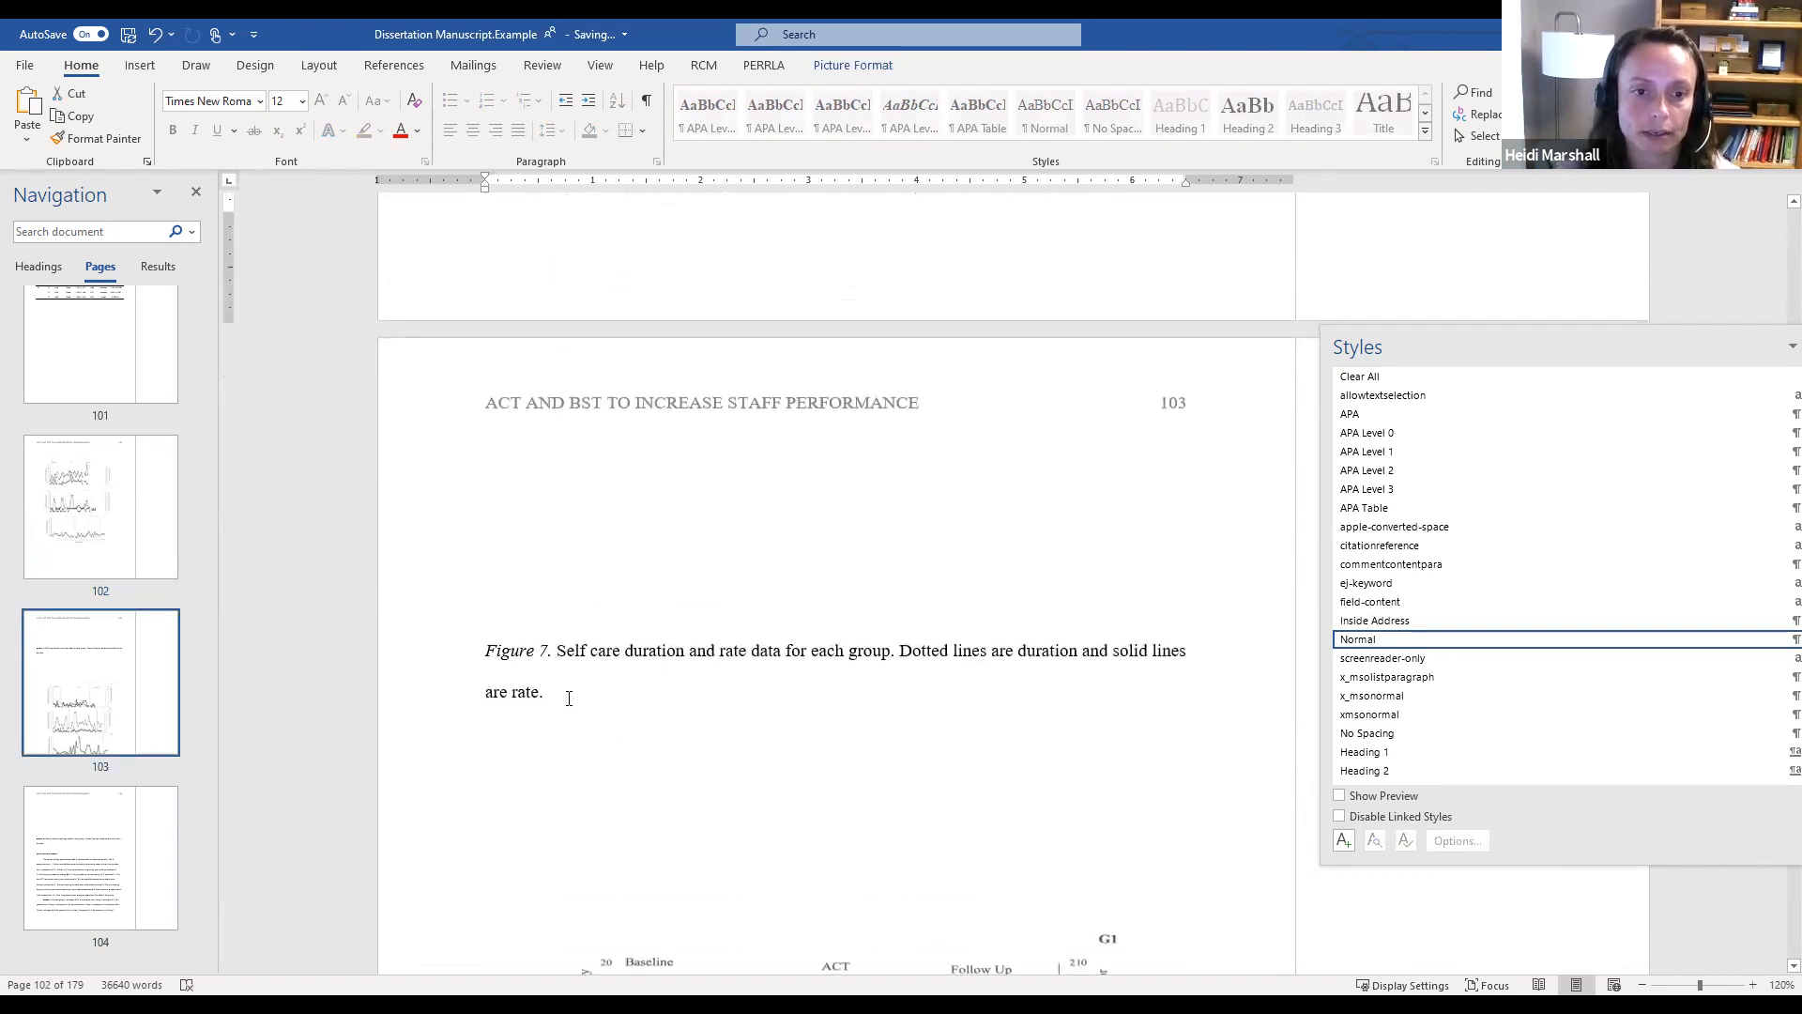
{"action": "triple_click", "coordinate": [476, 651]}
{"action": "key", "text": "ctrl+c"}
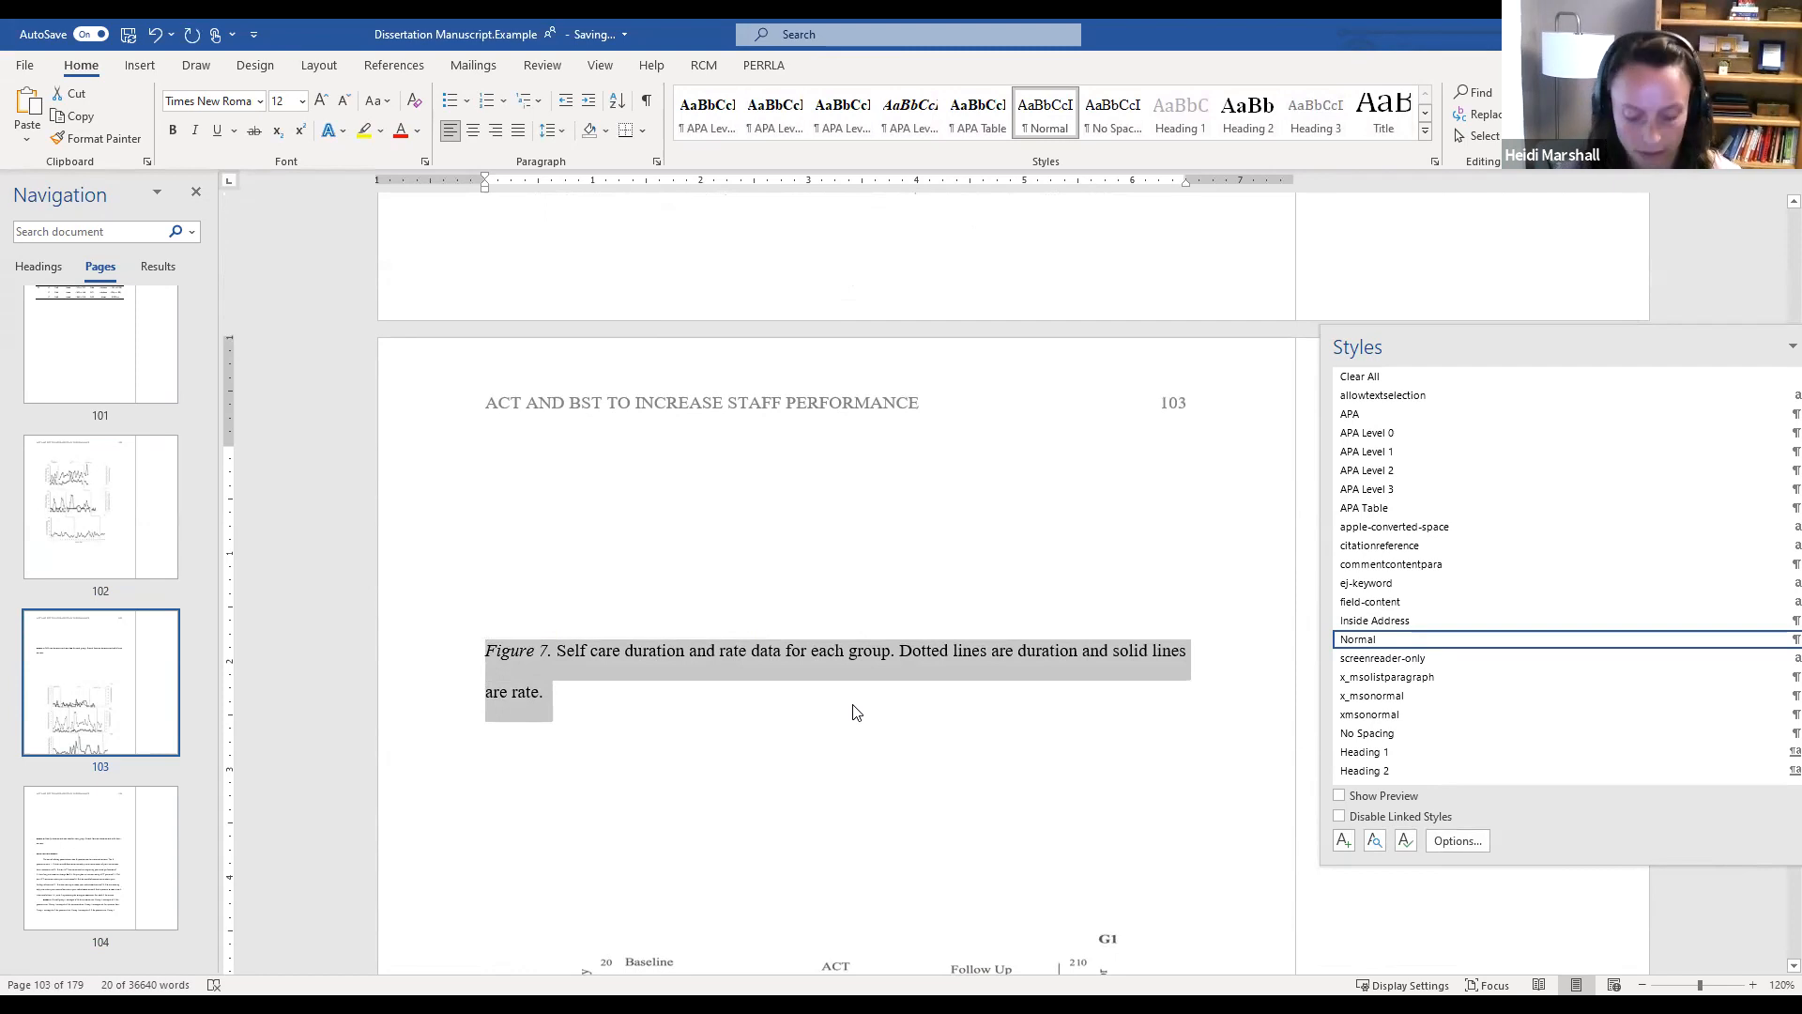
{"action": "key", "text": "Delete"}
{"action": "scroll", "coordinate": [688, 654], "scroll_direction": "up", "scroll_amount": 10}
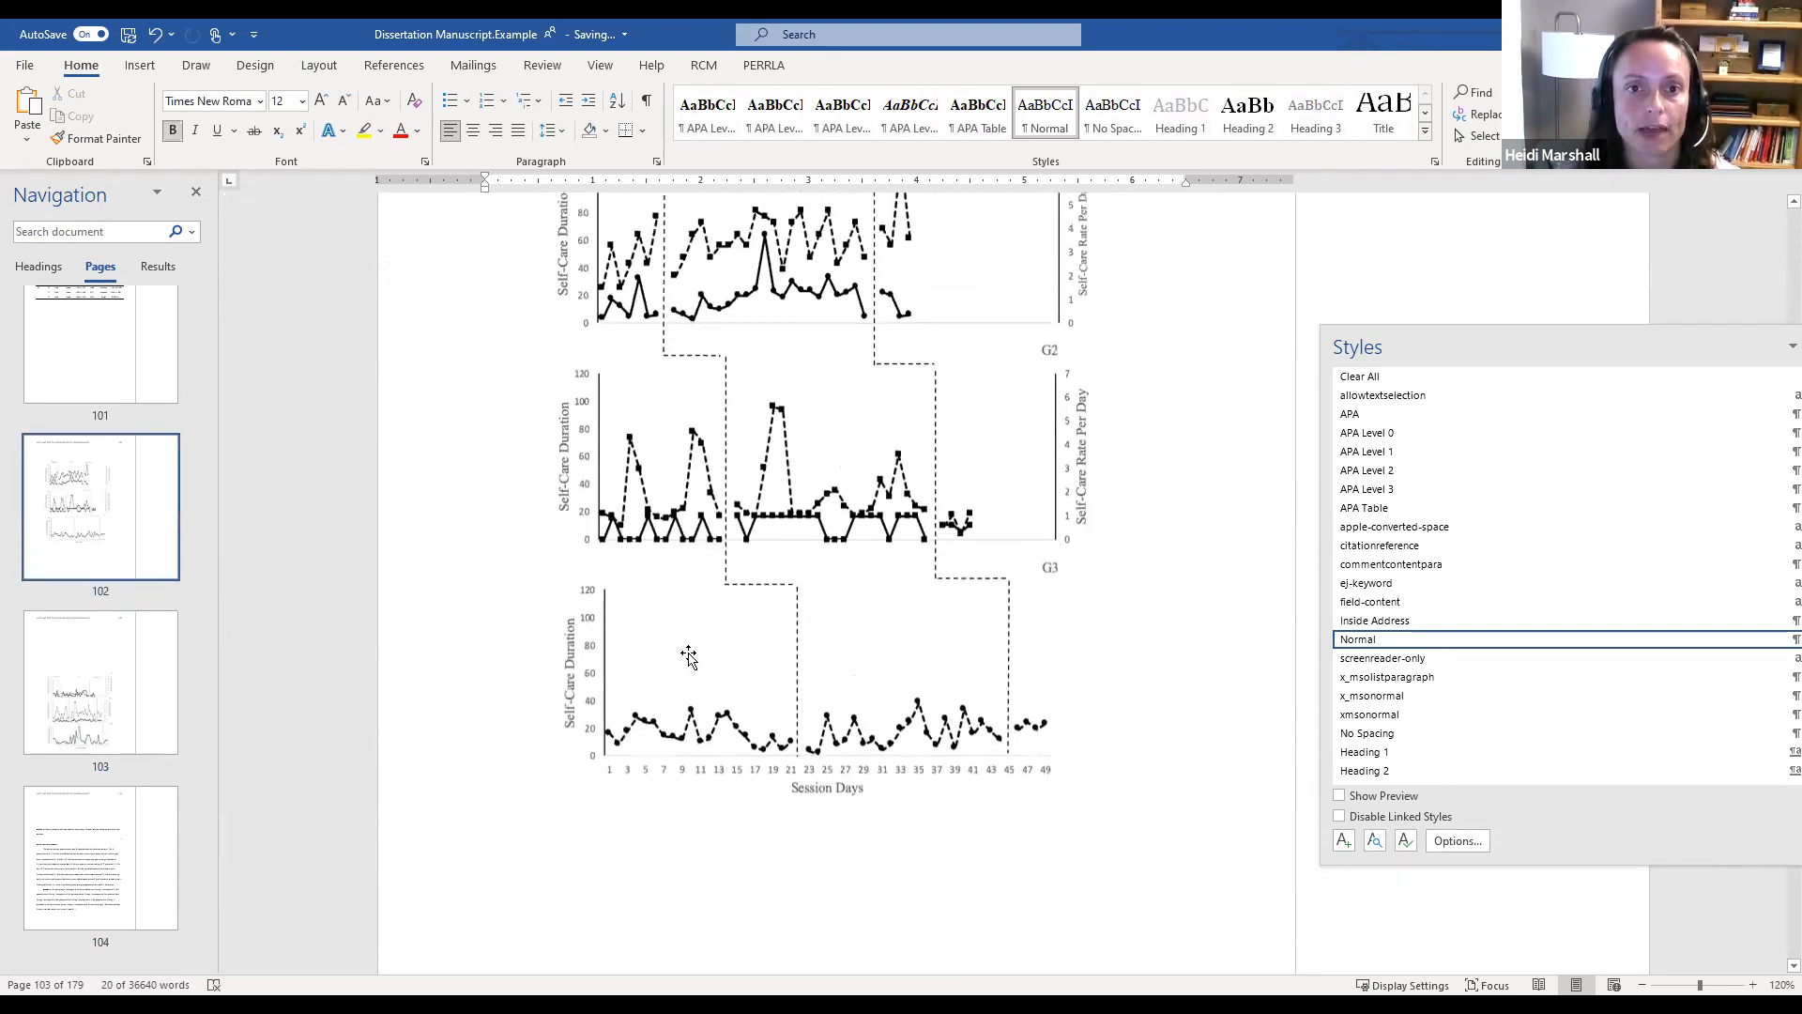
{"action": "scroll", "coordinate": [693, 659], "scroll_direction": "up", "scroll_amount": 3}
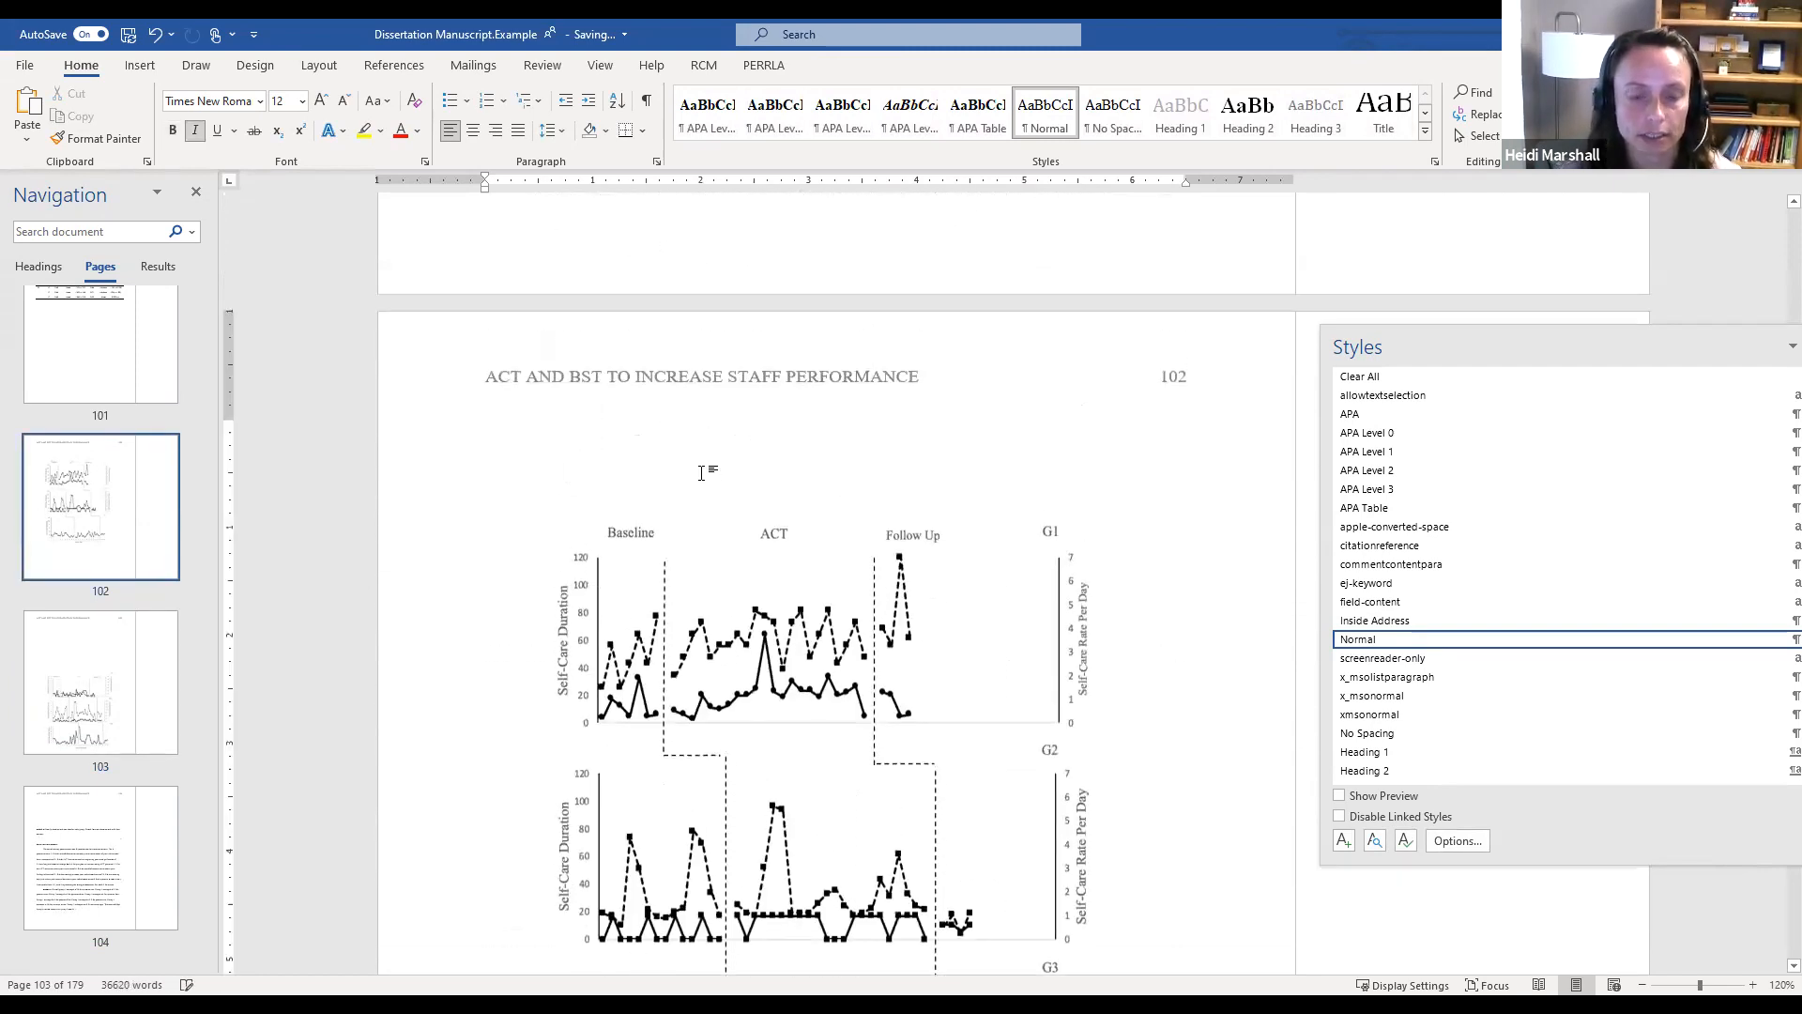
{"action": "key", "text": "ctrl+v"}
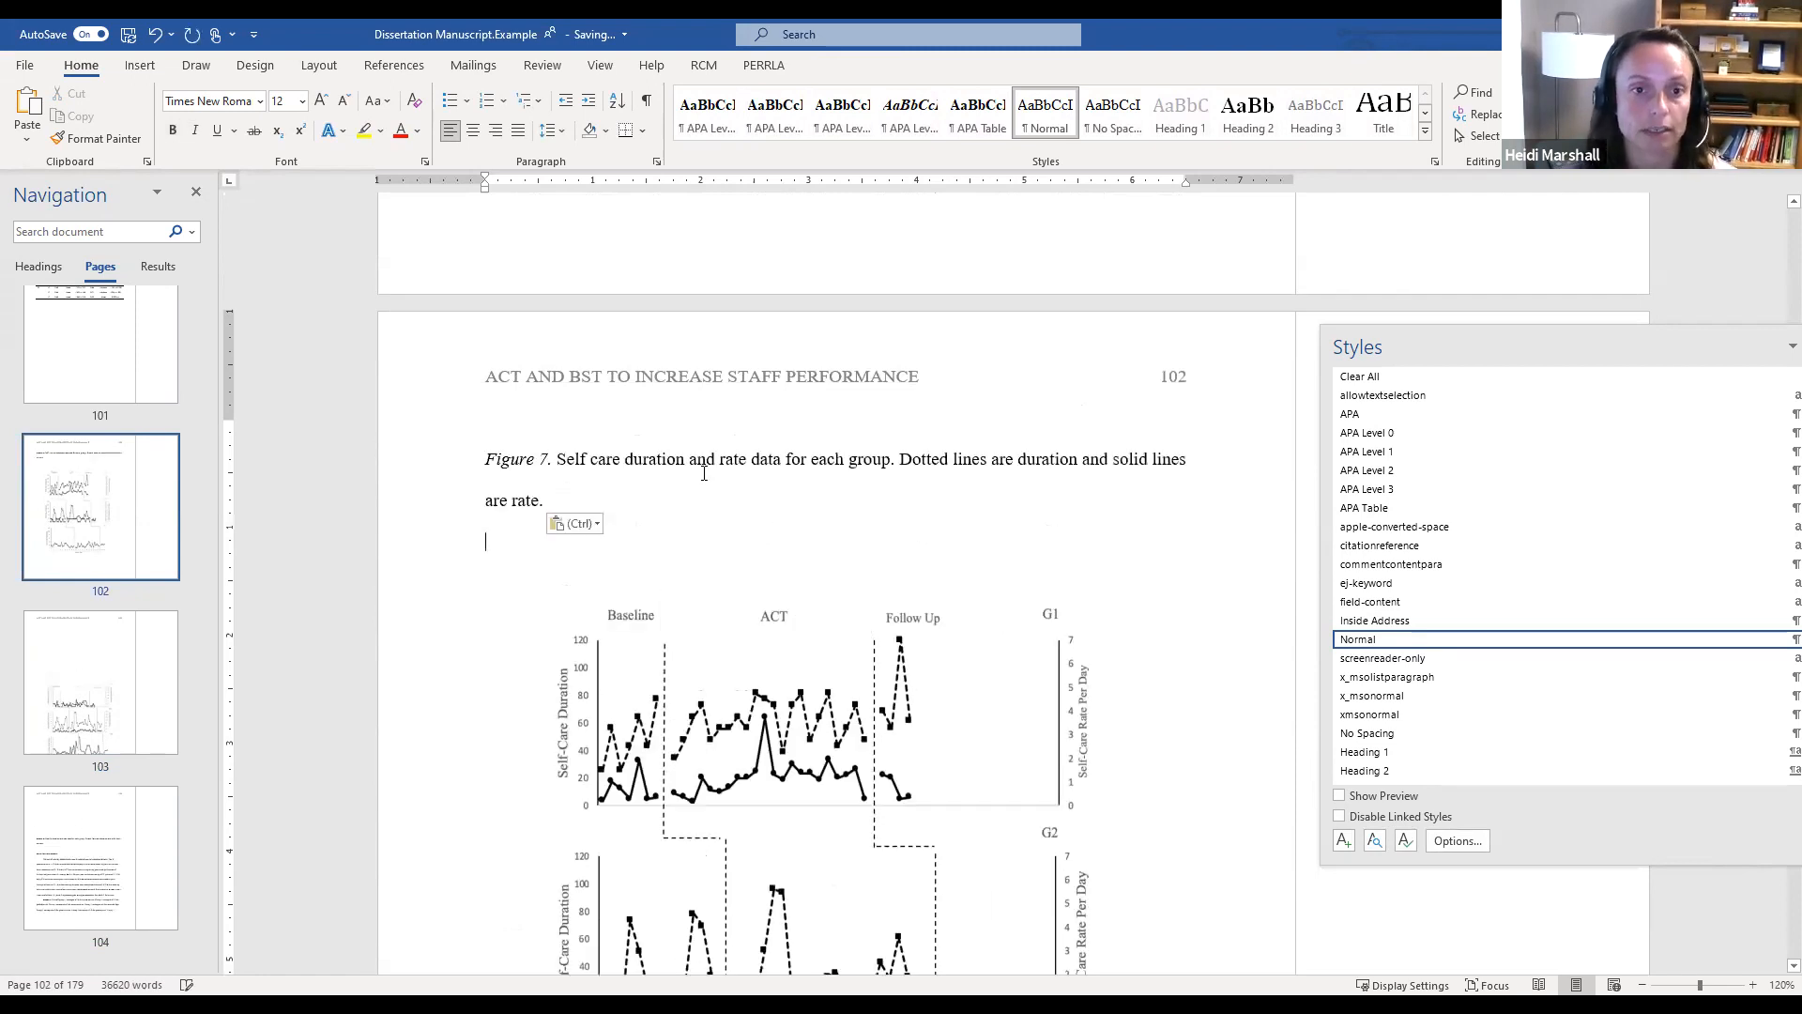
Put the figure number on its own line above the caption text and make it read Figure 7 without the period
{"action": "key", "text": "Return"}
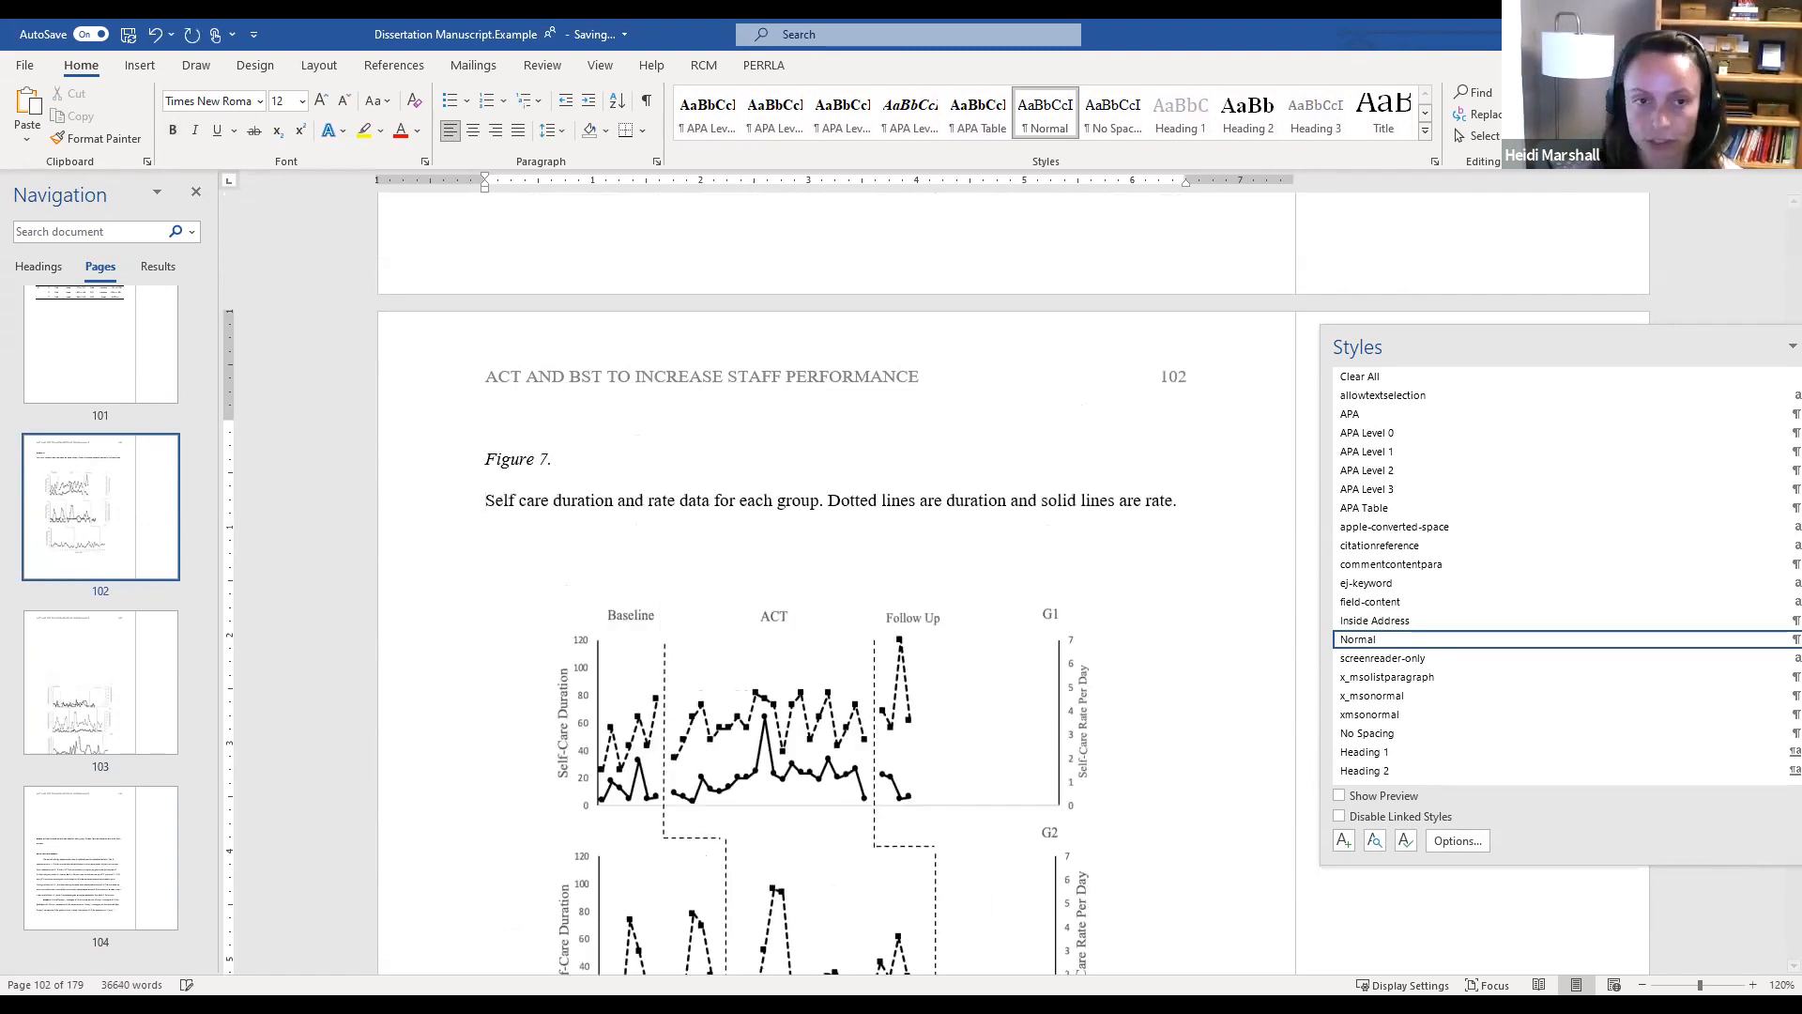
{"action": "left_click", "coordinate": [551, 458]}
{"action": "key", "text": "BackSpace"}
{"action": "key", "text": "BackSpace"}
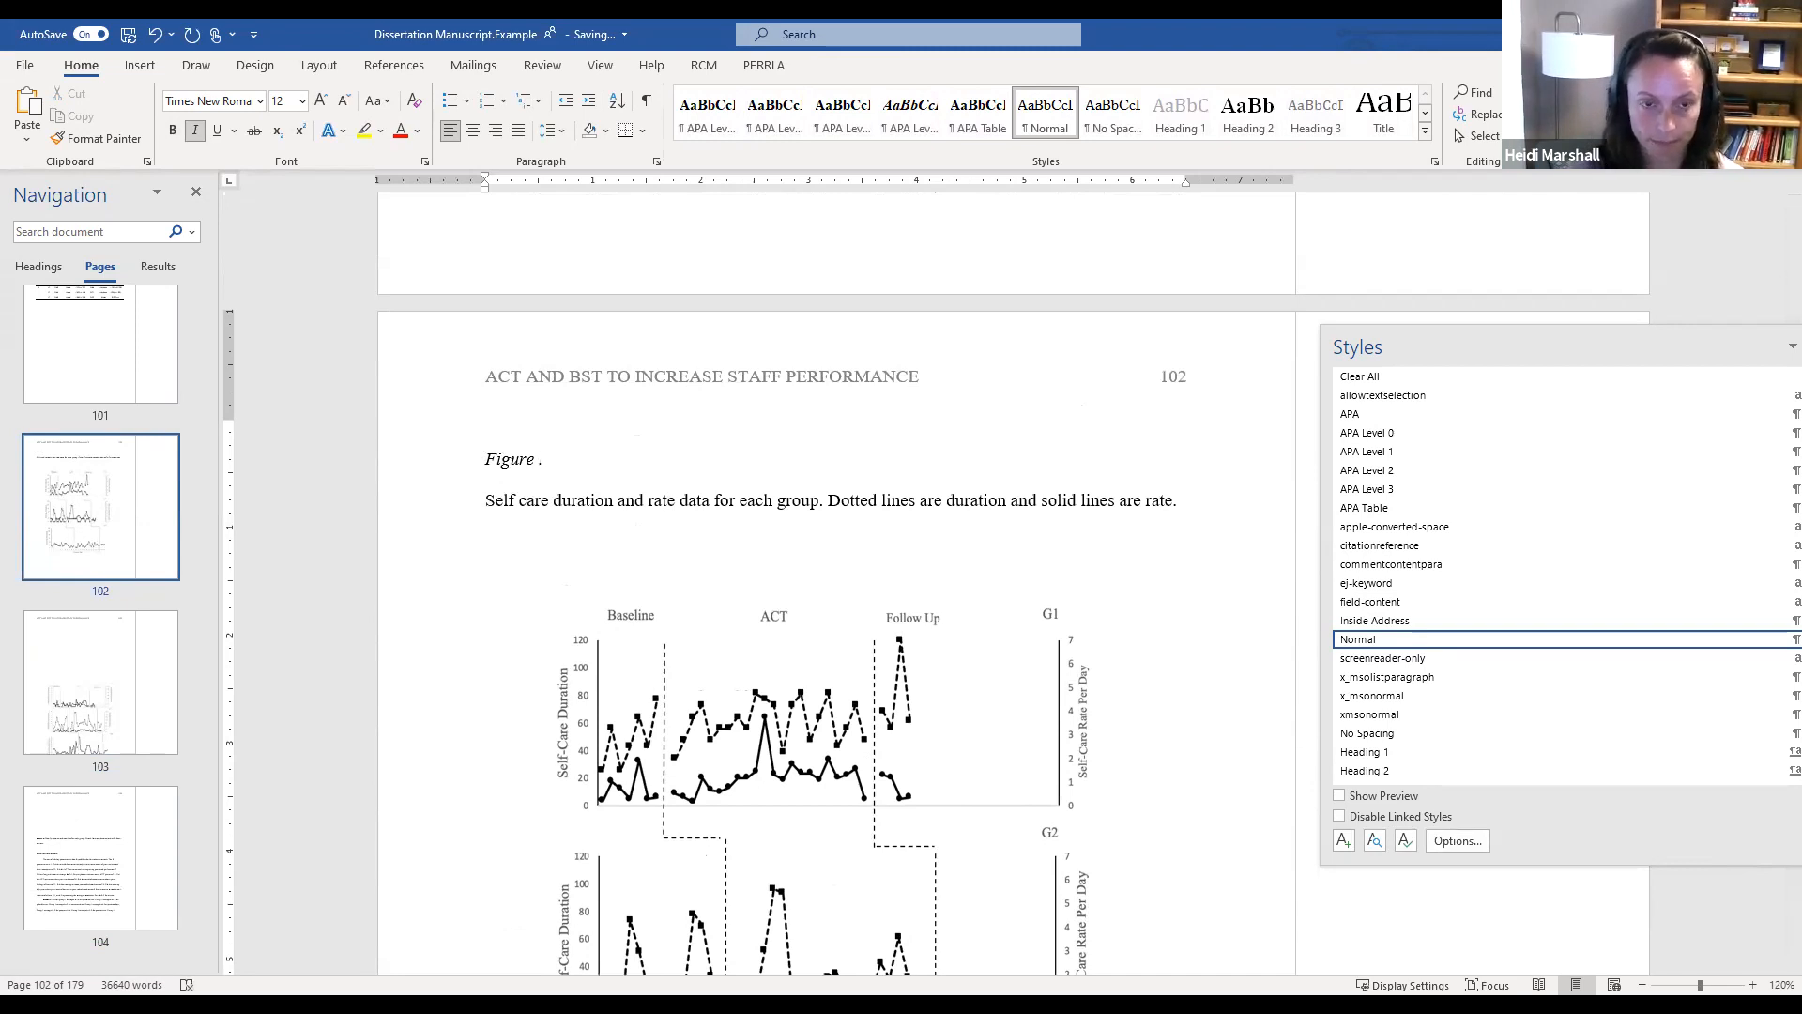
{"action": "type", "text": "7"}
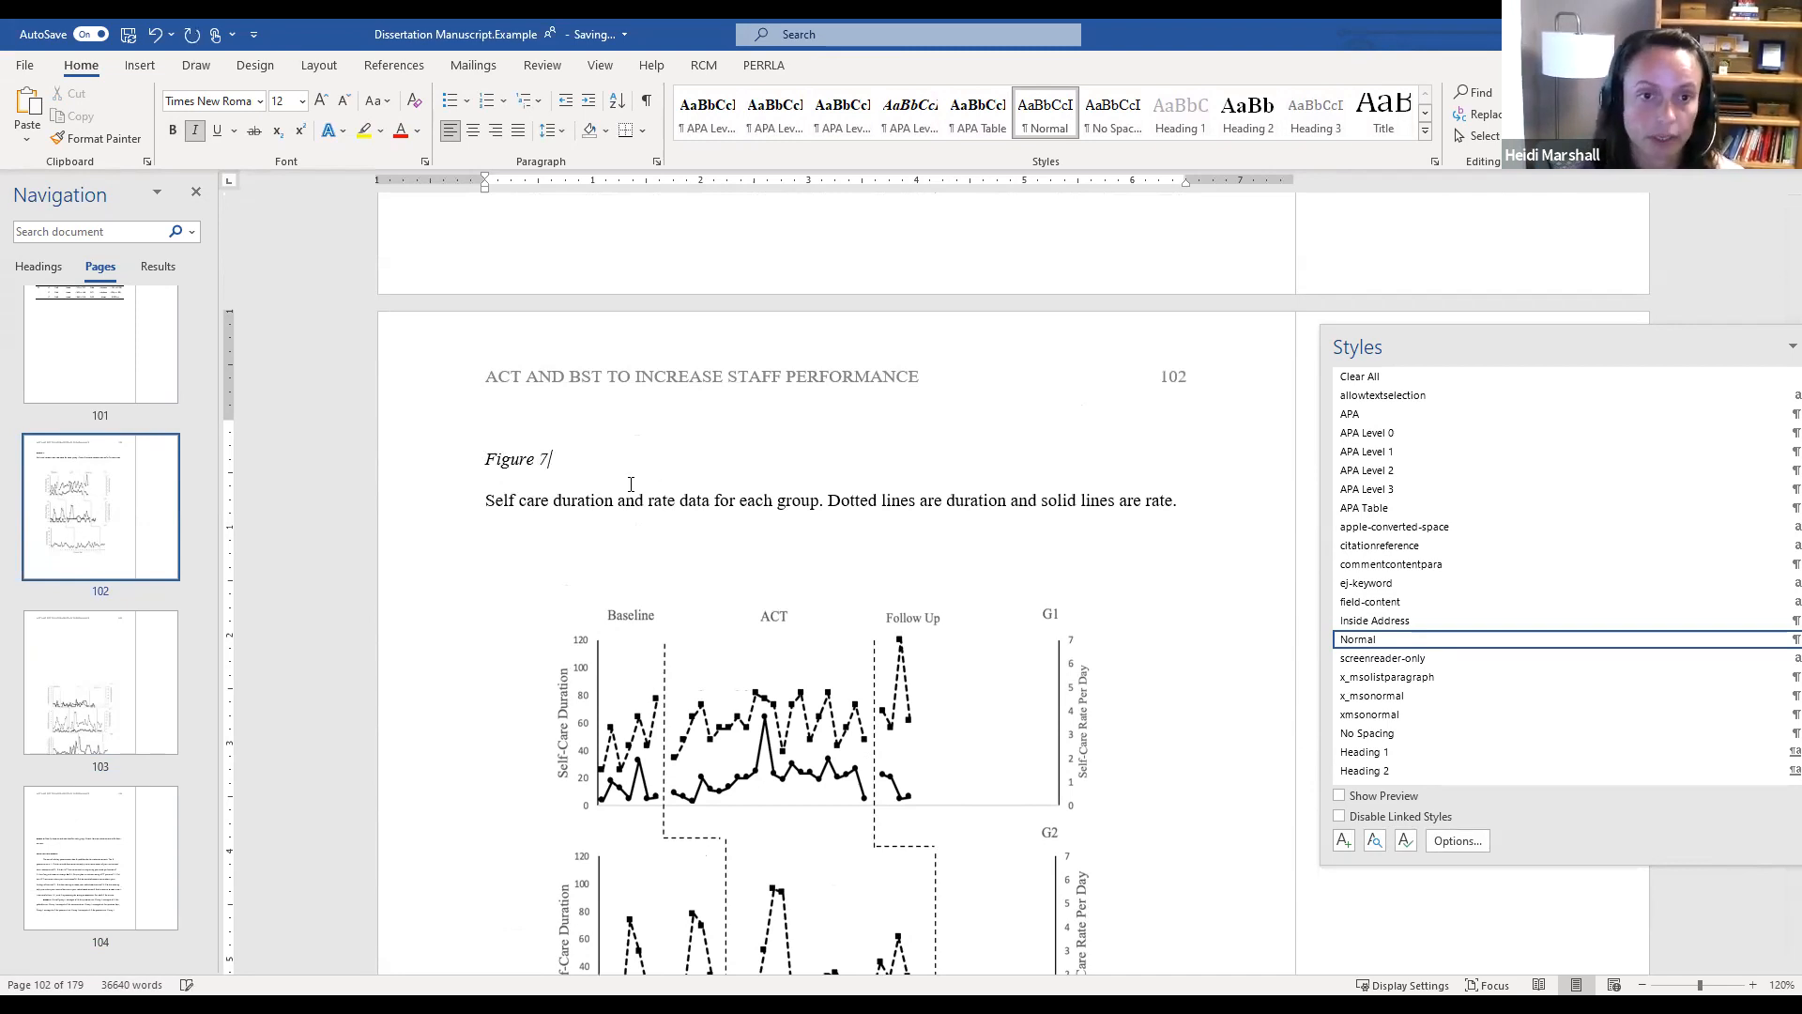
Make the Figure 7 number line bold instead of italic
{"action": "left_click", "coordinate": [457, 457]}
{"action": "key", "text": "ctrl+i"}
{"action": "key", "text": "ctrl+b"}
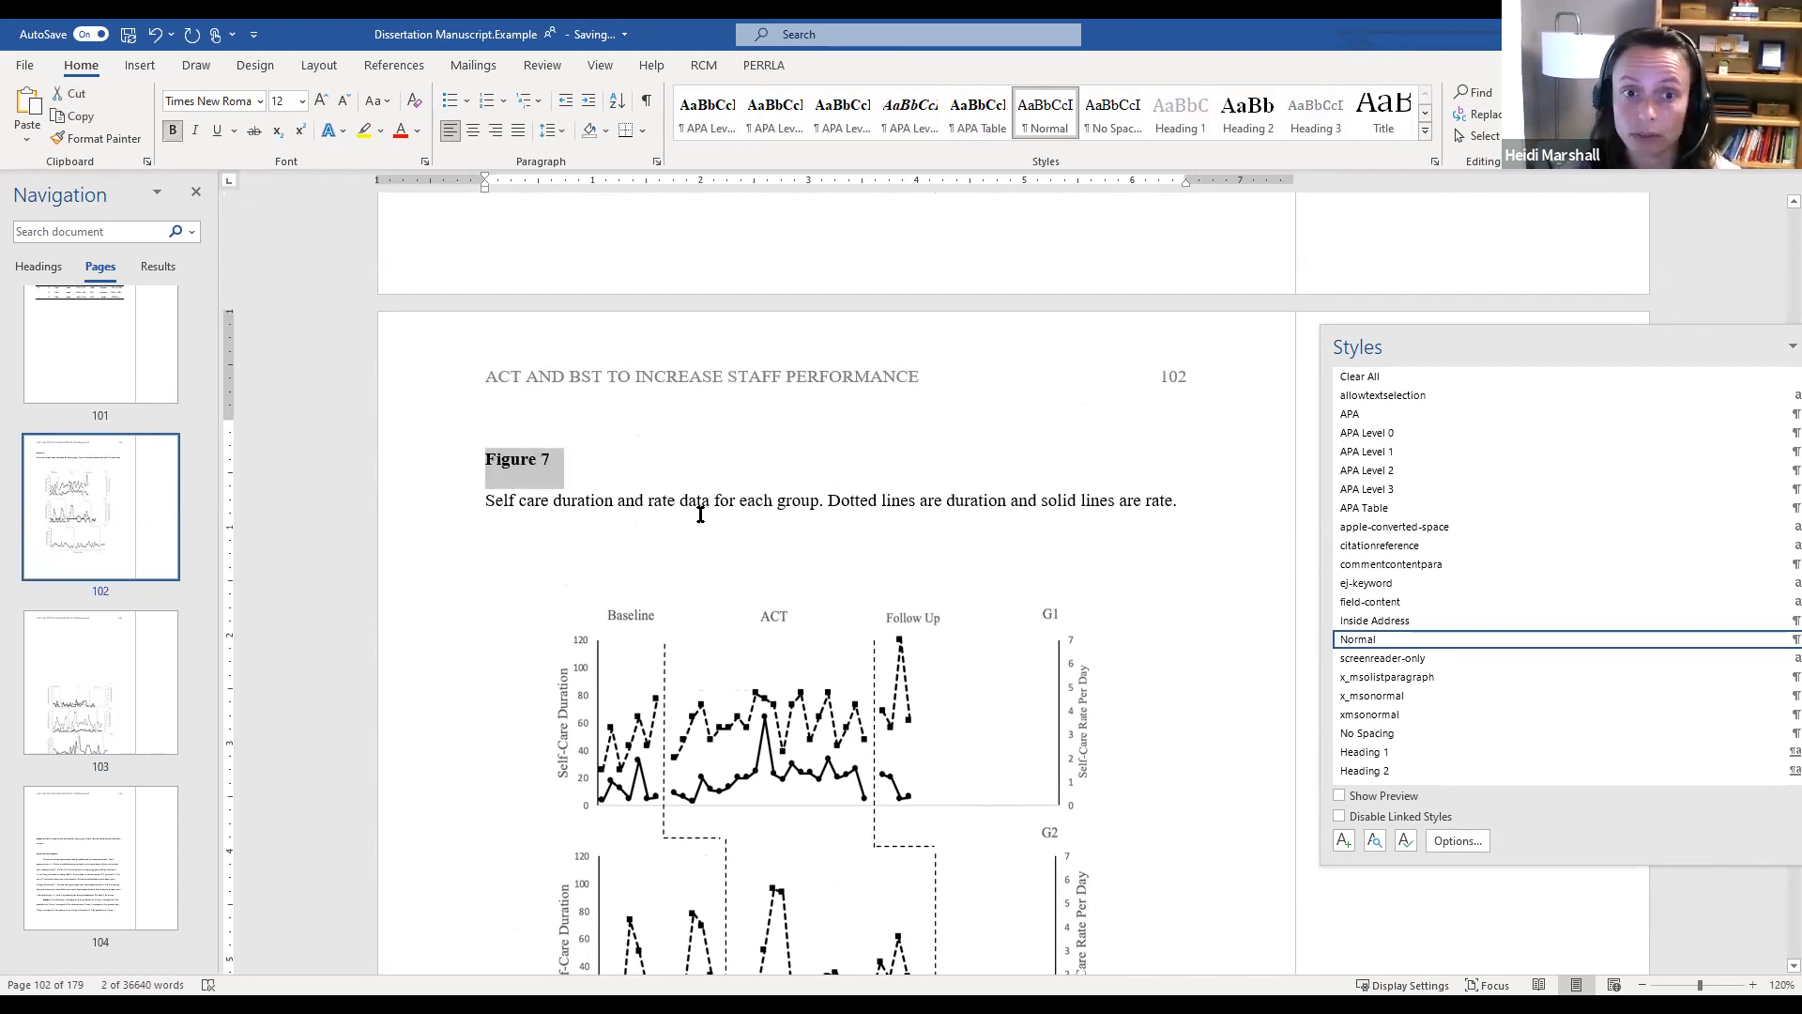
Capitalize the words Care and Duration in the Figure 7 title
{"action": "left_click", "coordinate": [502, 514]}
{"action": "double_click", "coordinate": [528, 504]}
{"action": "left_click", "coordinate": [525, 501]}
{"action": "key", "text": "BackSpace"}
{"action": "type", "text": "C"}
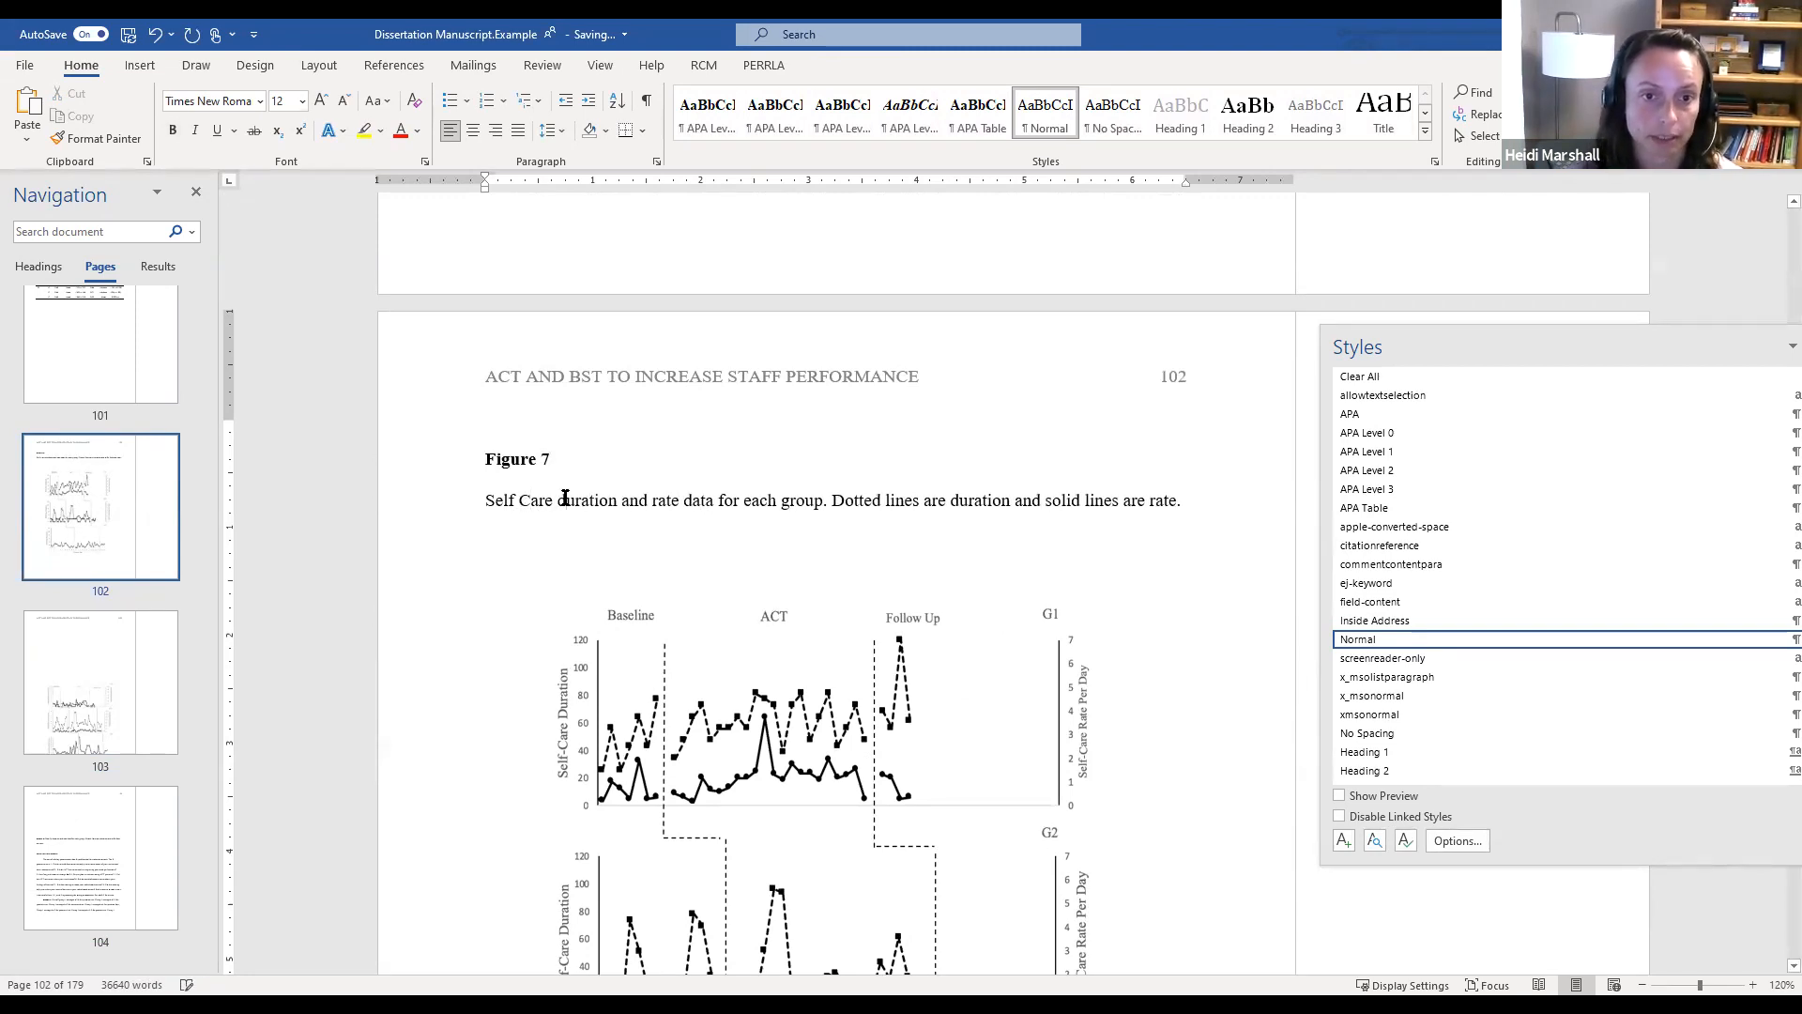
{"action": "left_click", "coordinate": [566, 505]}
{"action": "key", "text": "BackSpace"}
{"action": "type", "text": "D"}
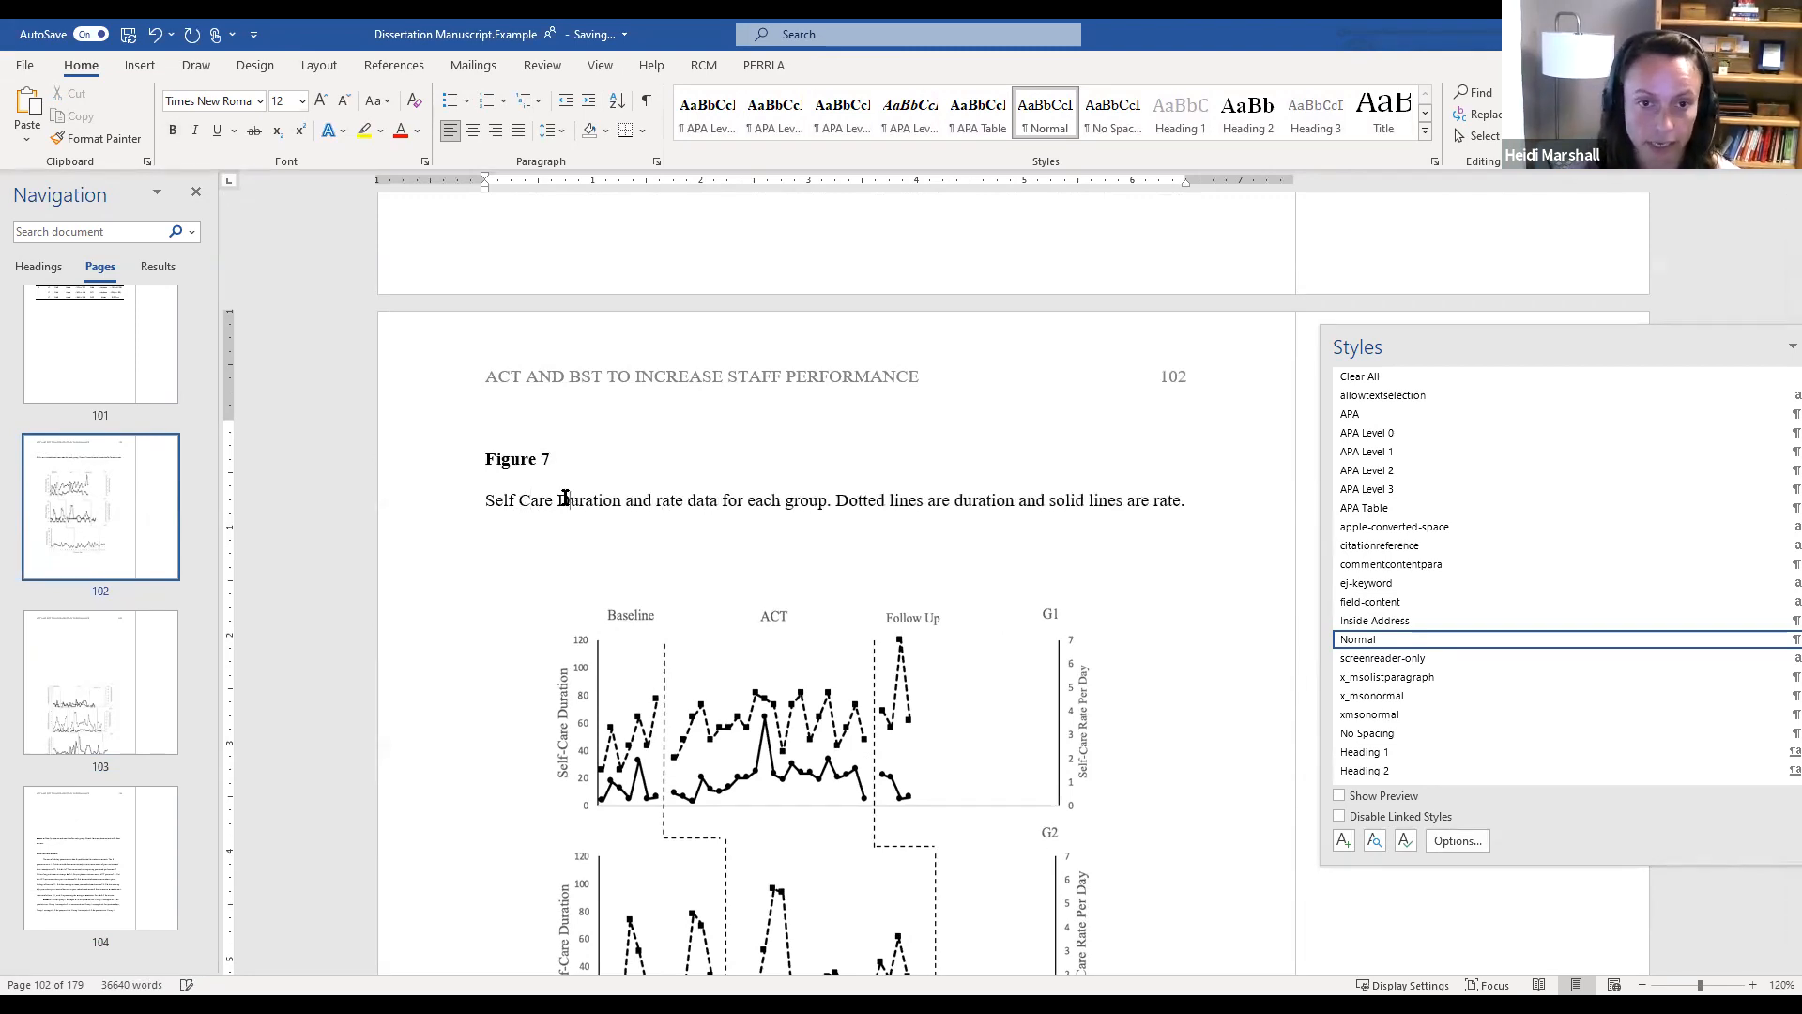
Capitalize Rate, Data and Each in the Figure 7 title, and change group to Droup
{"action": "left_click", "coordinate": [662, 502]}
{"action": "key", "text": "BackSpace"}
{"action": "type", "text": "R"}
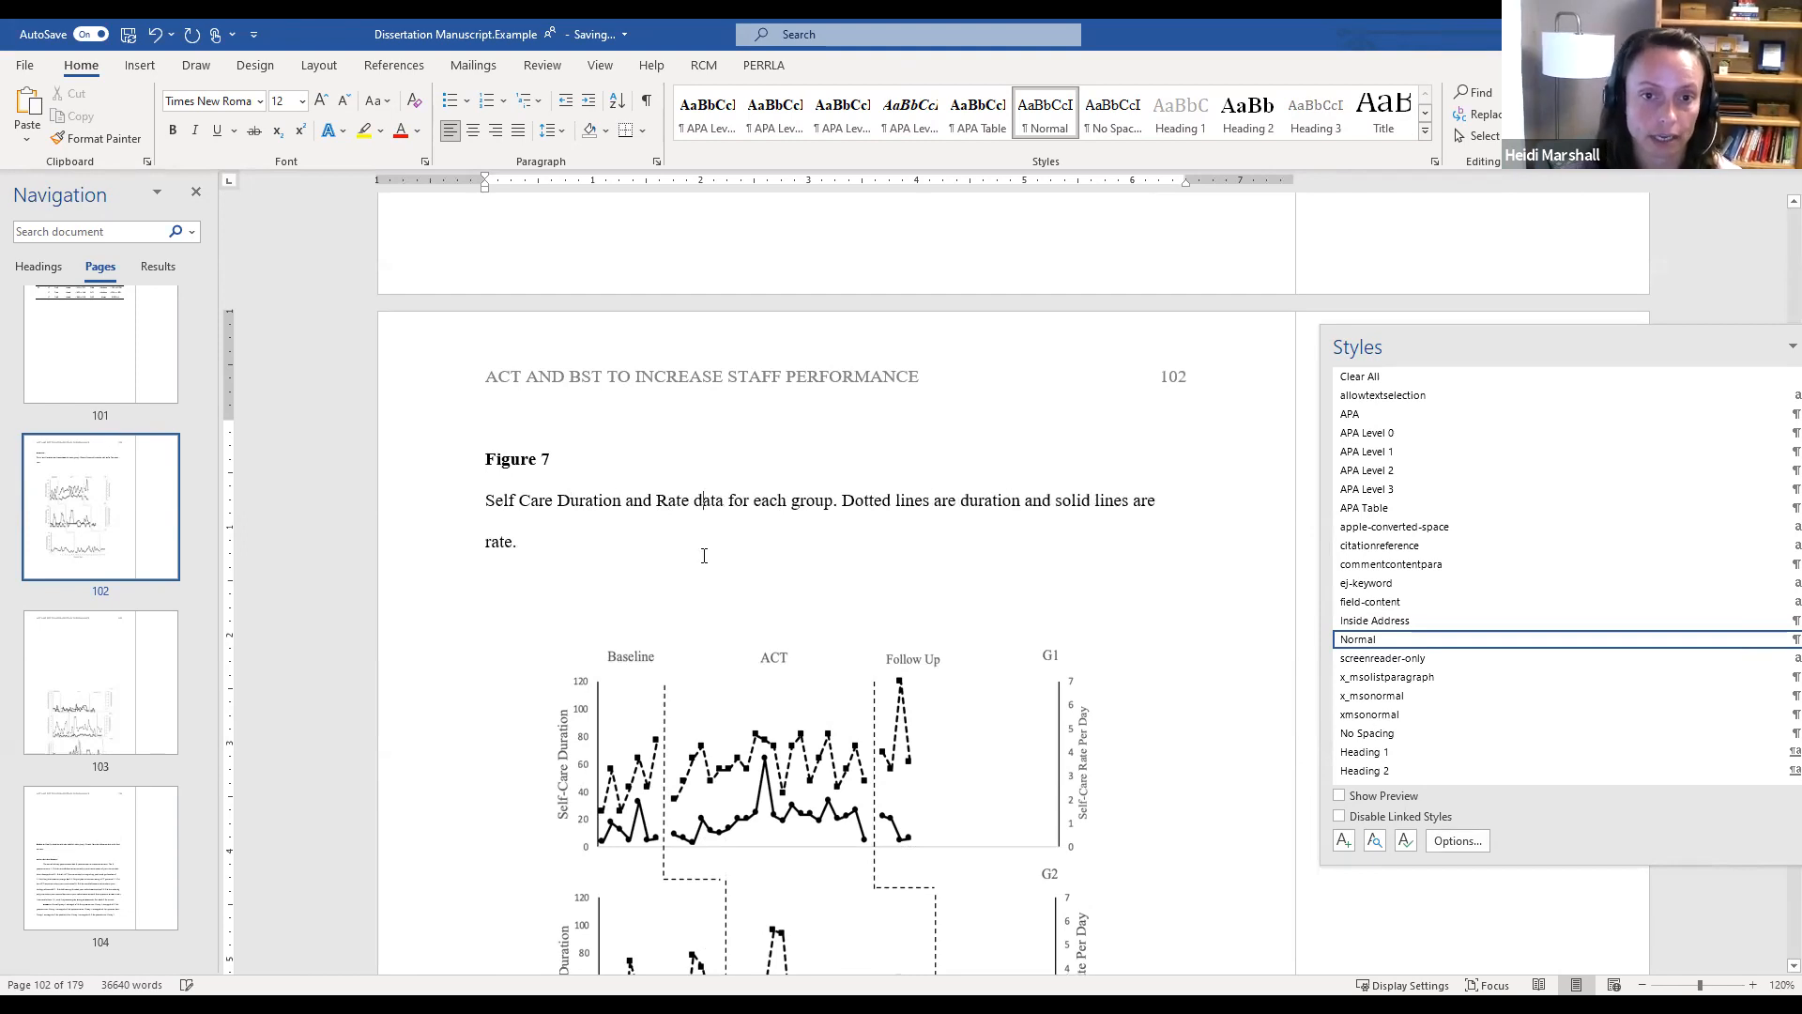
{"action": "key", "text": "BackSpace"}
{"action": "type", "text": "D"}
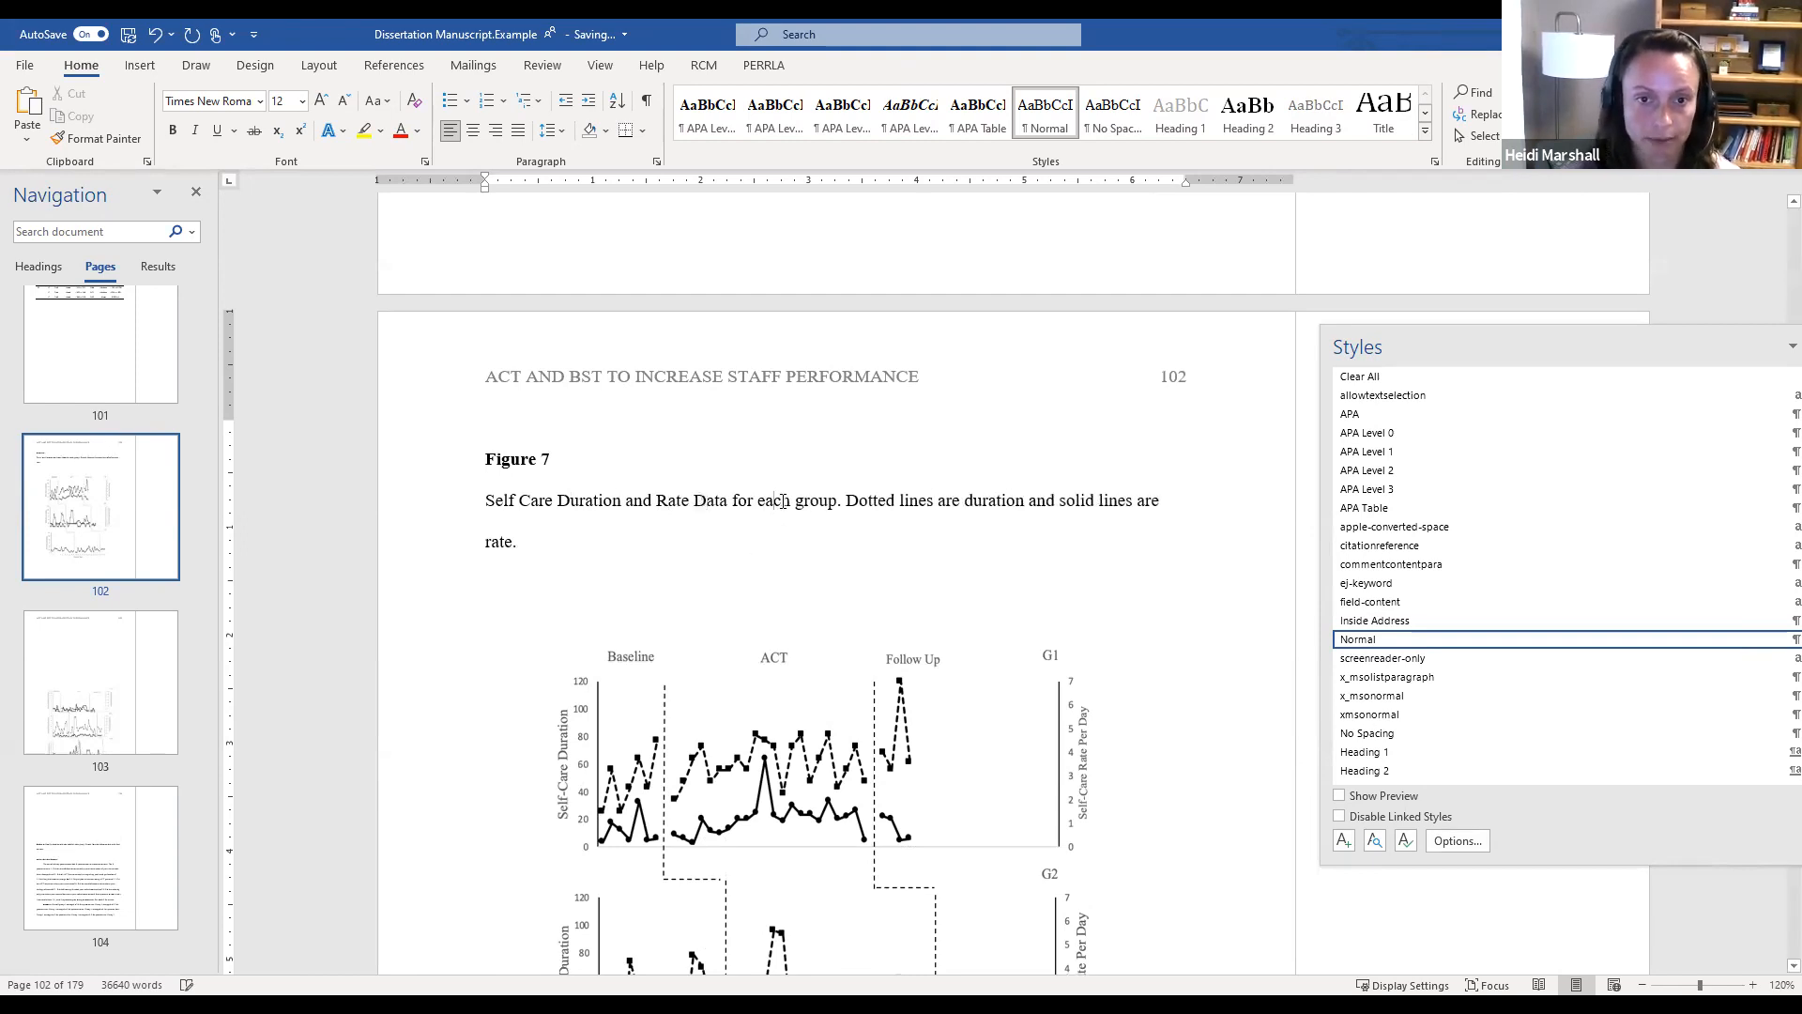
{"action": "left_click", "coordinate": [764, 500]}
{"action": "key", "text": "BackSpace"}
{"action": "type", "text": "E"}
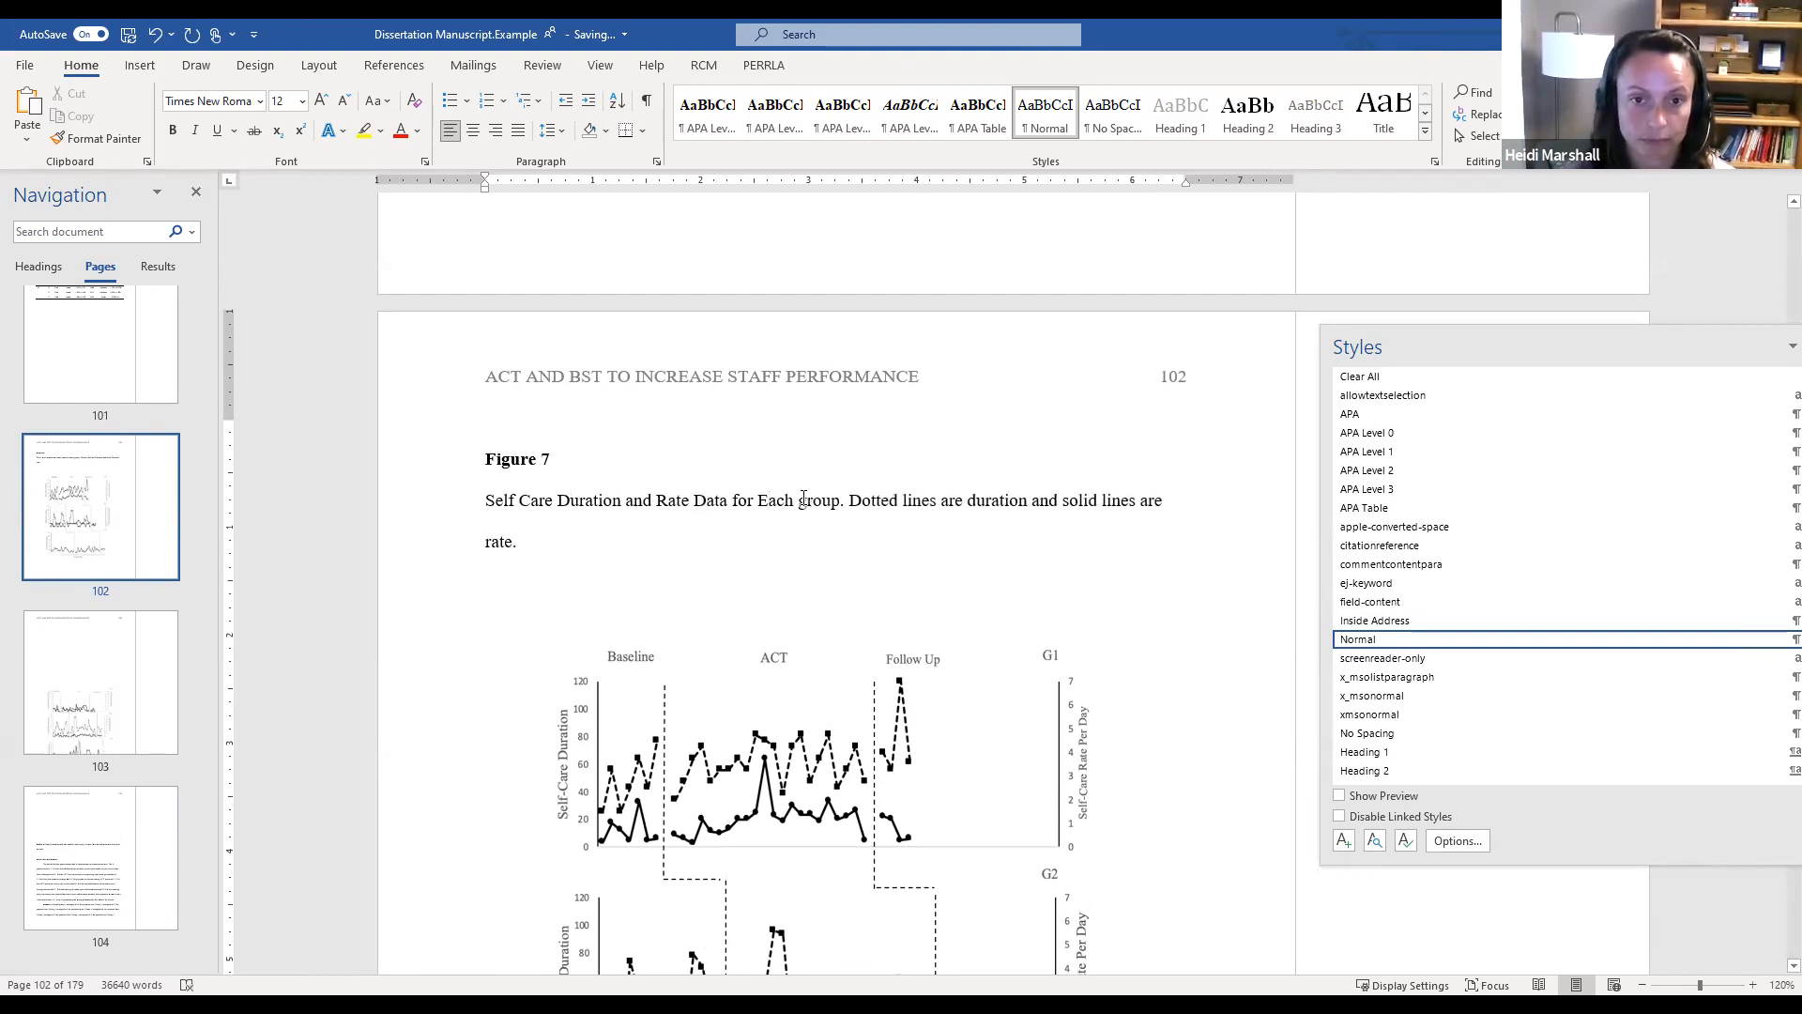
{"action": "key", "text": "Delete"}
{"action": "type", "text": "D"}
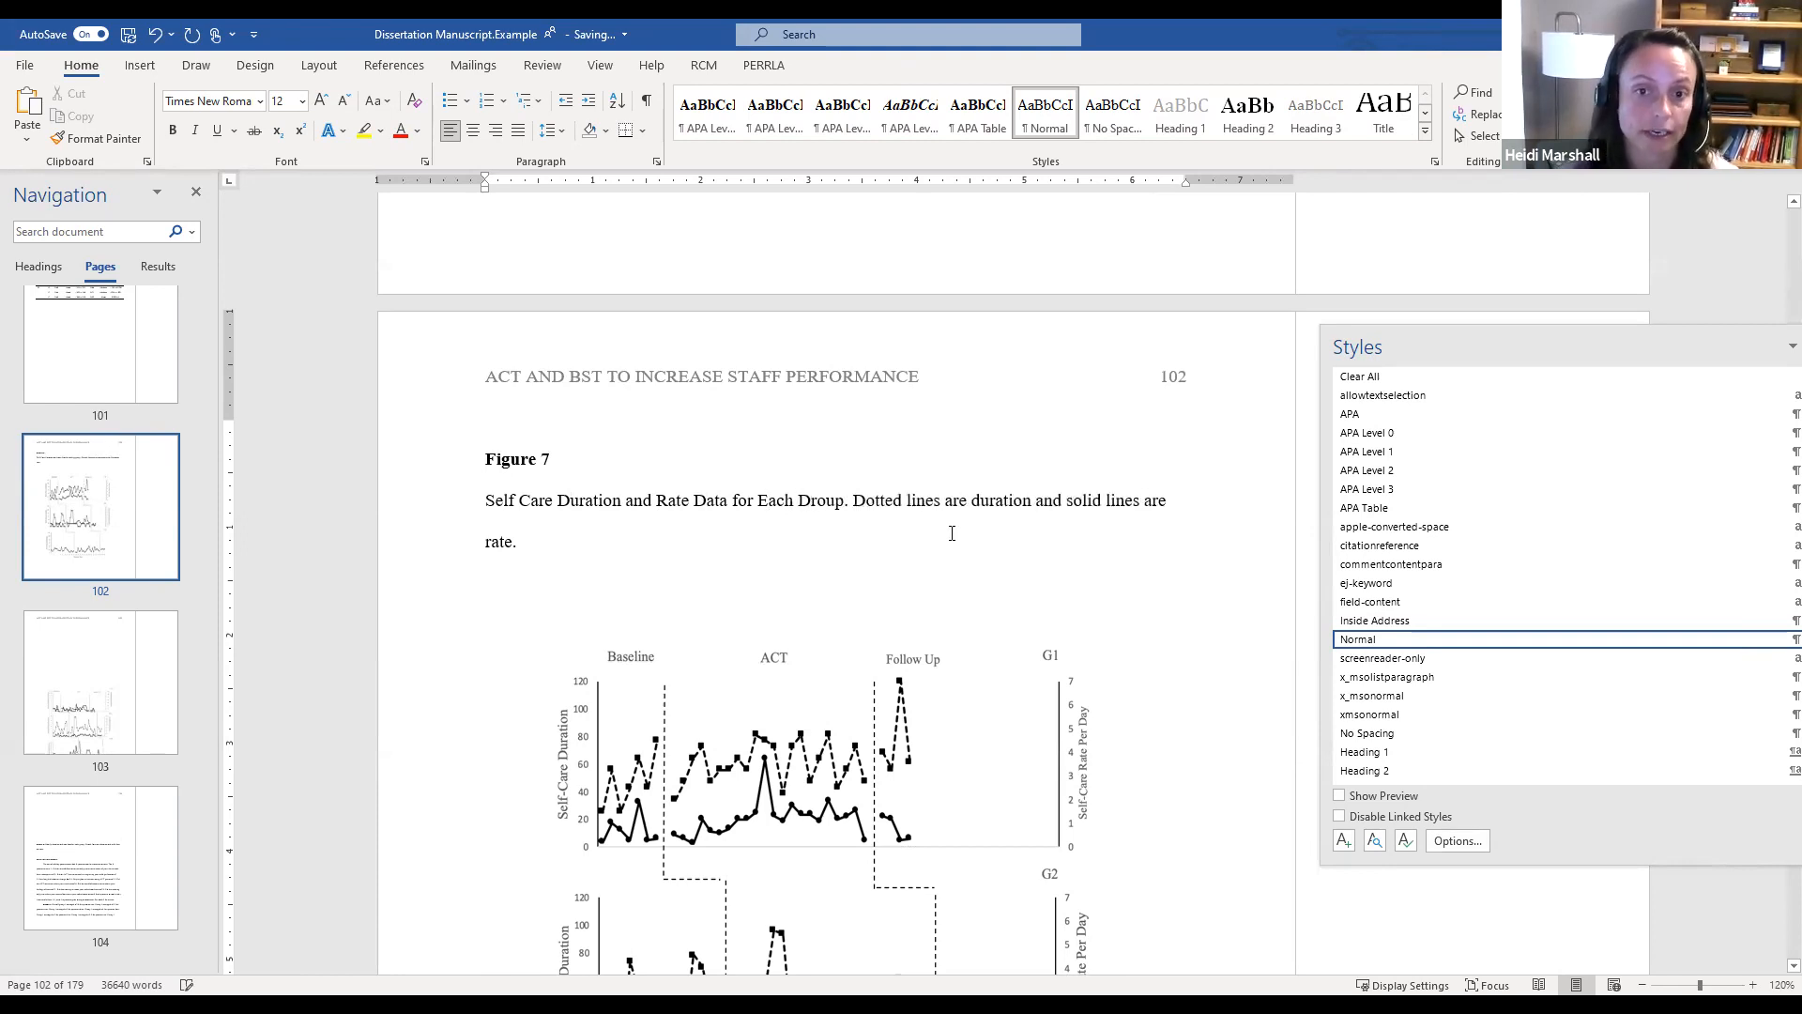
Move the sentence "Dotted lines are duration and solid lines are rate." below the graph, preceded by "Note."
{"action": "left_click_drag", "start_coordinate": [854, 501], "coordinate": [1188, 575]}
{"action": "key", "text": "ctrl+c"}
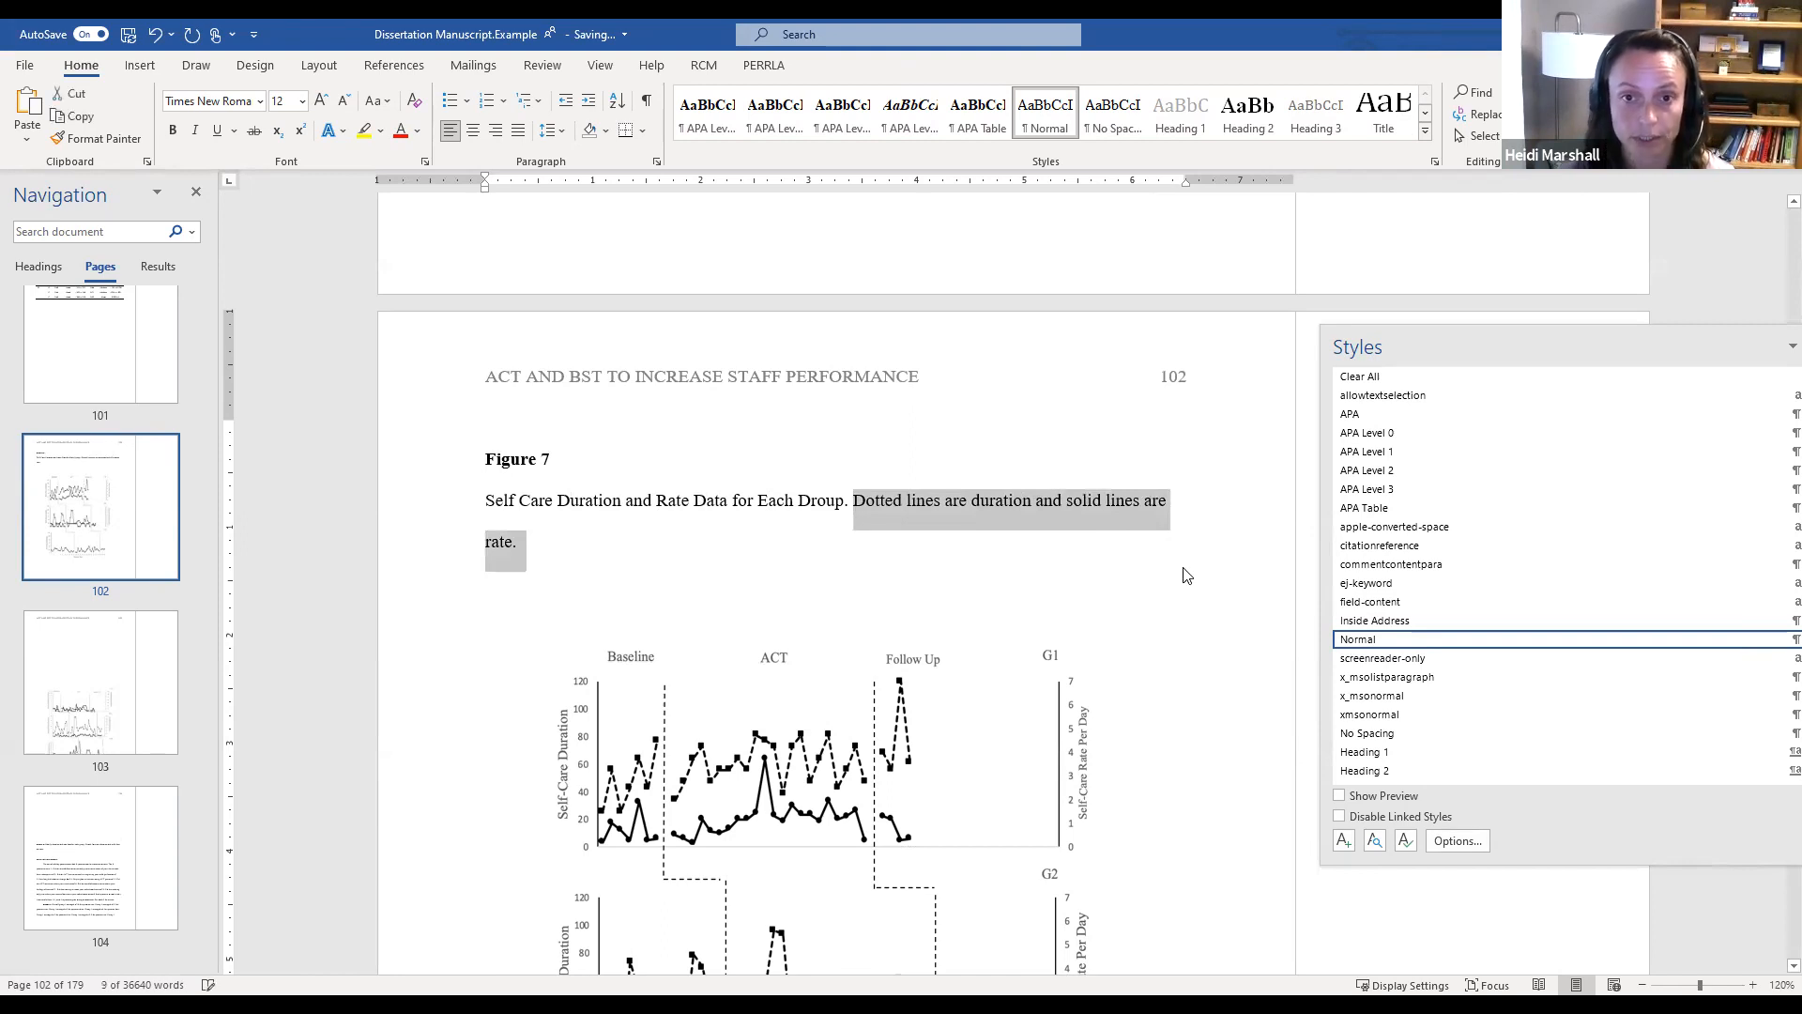
{"action": "key", "text": "Delete"}
{"action": "scroll", "coordinate": [799, 826], "scroll_direction": "down", "scroll_amount": 5}
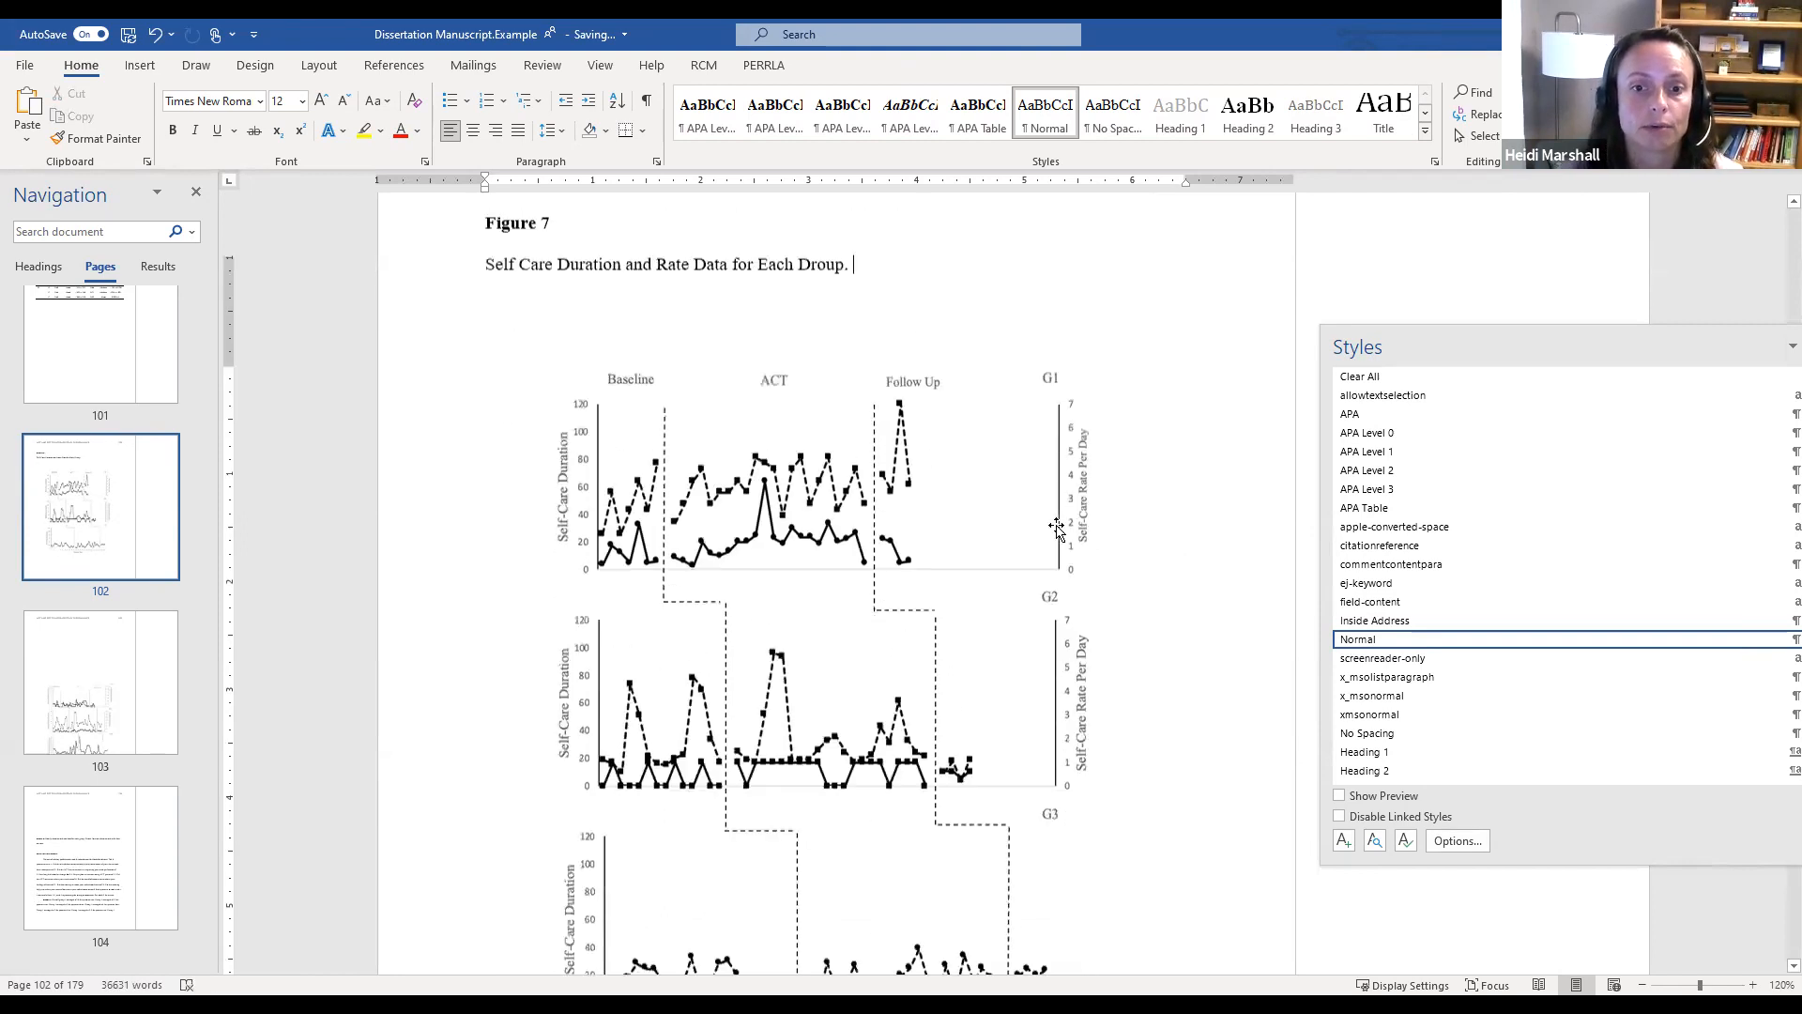
{"action": "key", "text": "ctrl+b"}
{"action": "type", "text": "Note."}
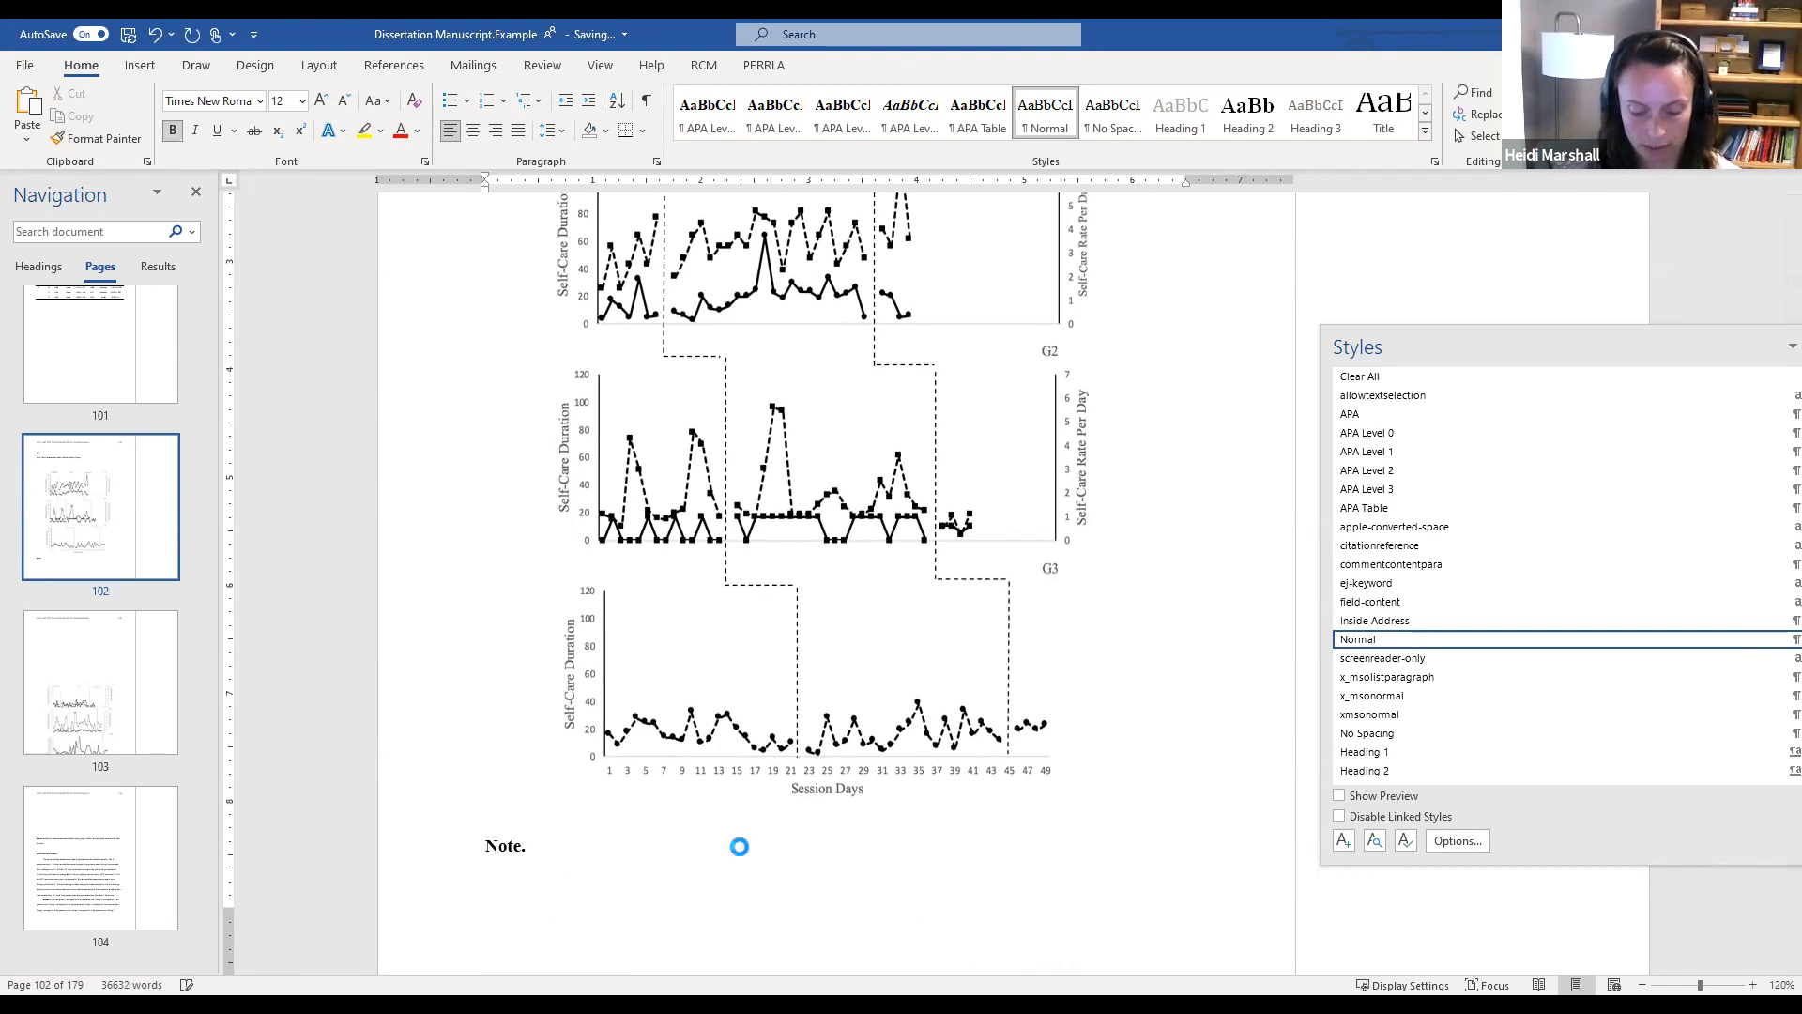
{"action": "key", "text": "ctrl+v"}
Make the word Note below the graph italic instead of bold
{"action": "double_click", "coordinate": [505, 850]}
{"action": "key", "text": "ctrl+b"}
{"action": "key", "text": "ctrl+i"}
{"action": "left_click", "coordinate": [741, 852]}
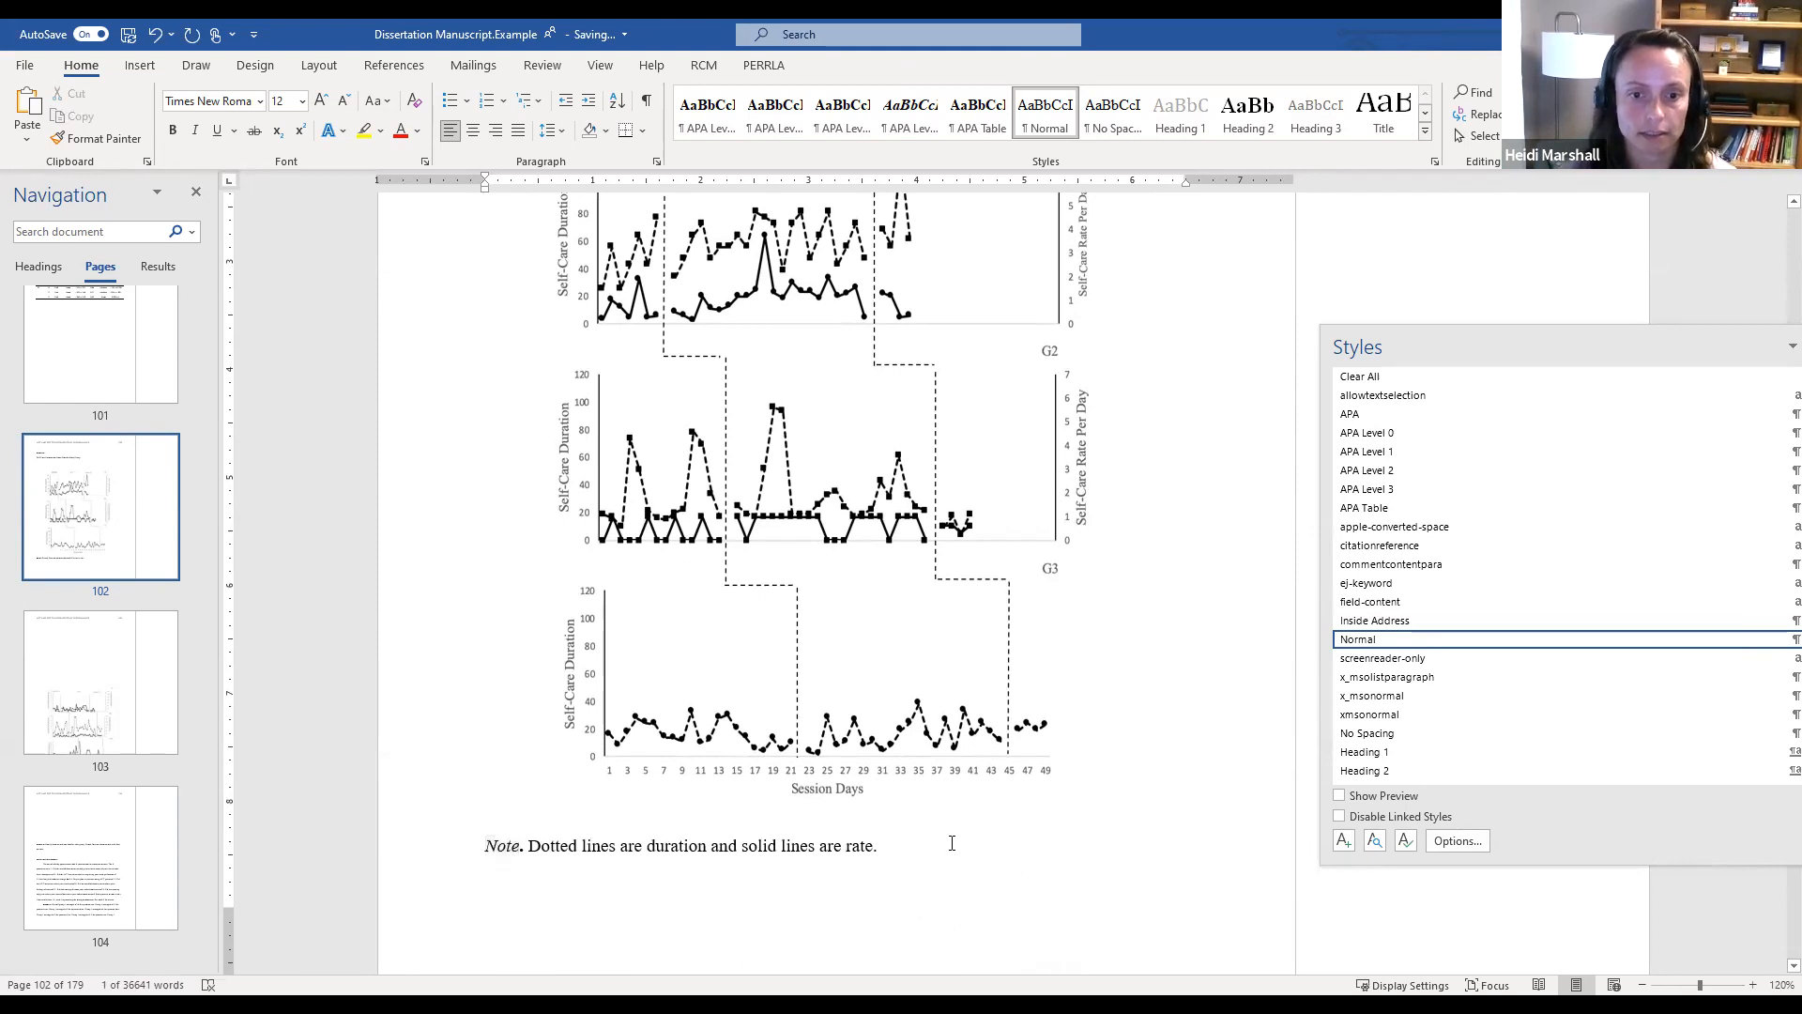
{"action": "left_click_drag", "start_coordinate": [542, 847], "coordinate": [928, 831]}
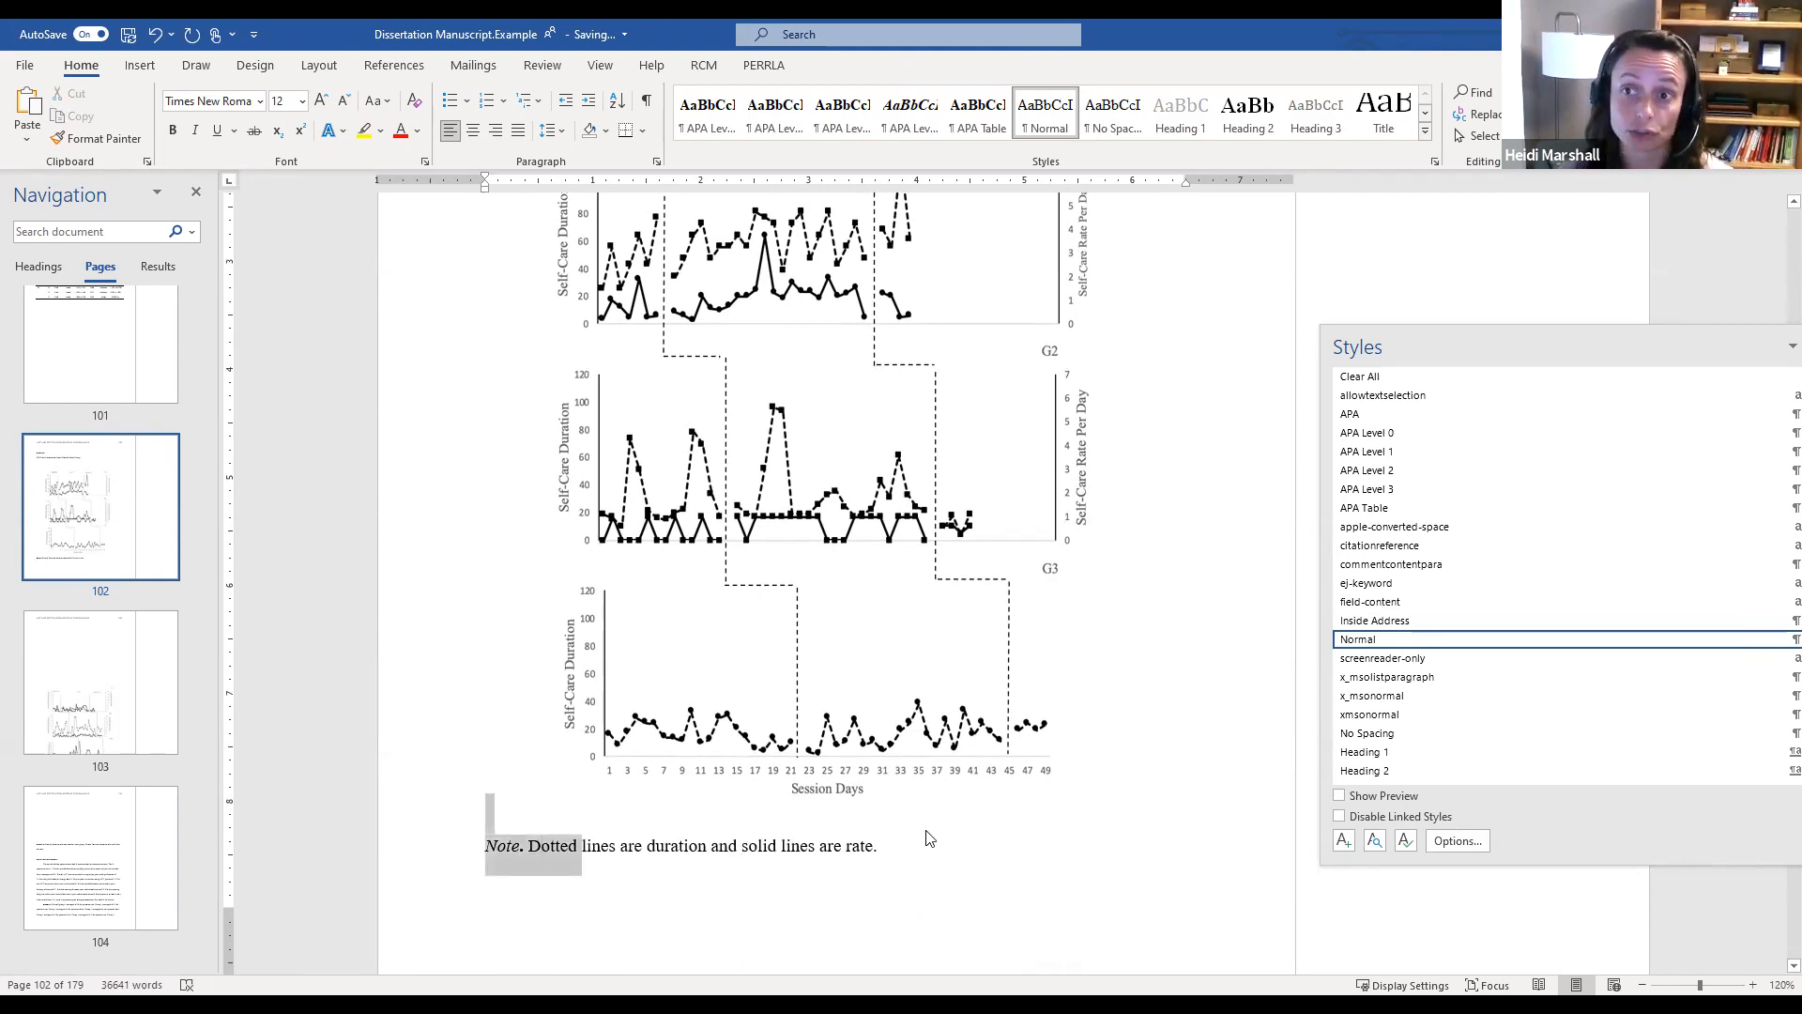
Correct Droup to Group in the Figure 7 title and remove the period at its end
{"action": "scroll", "coordinate": [954, 818], "scroll_direction": "up", "scroll_amount": 3}
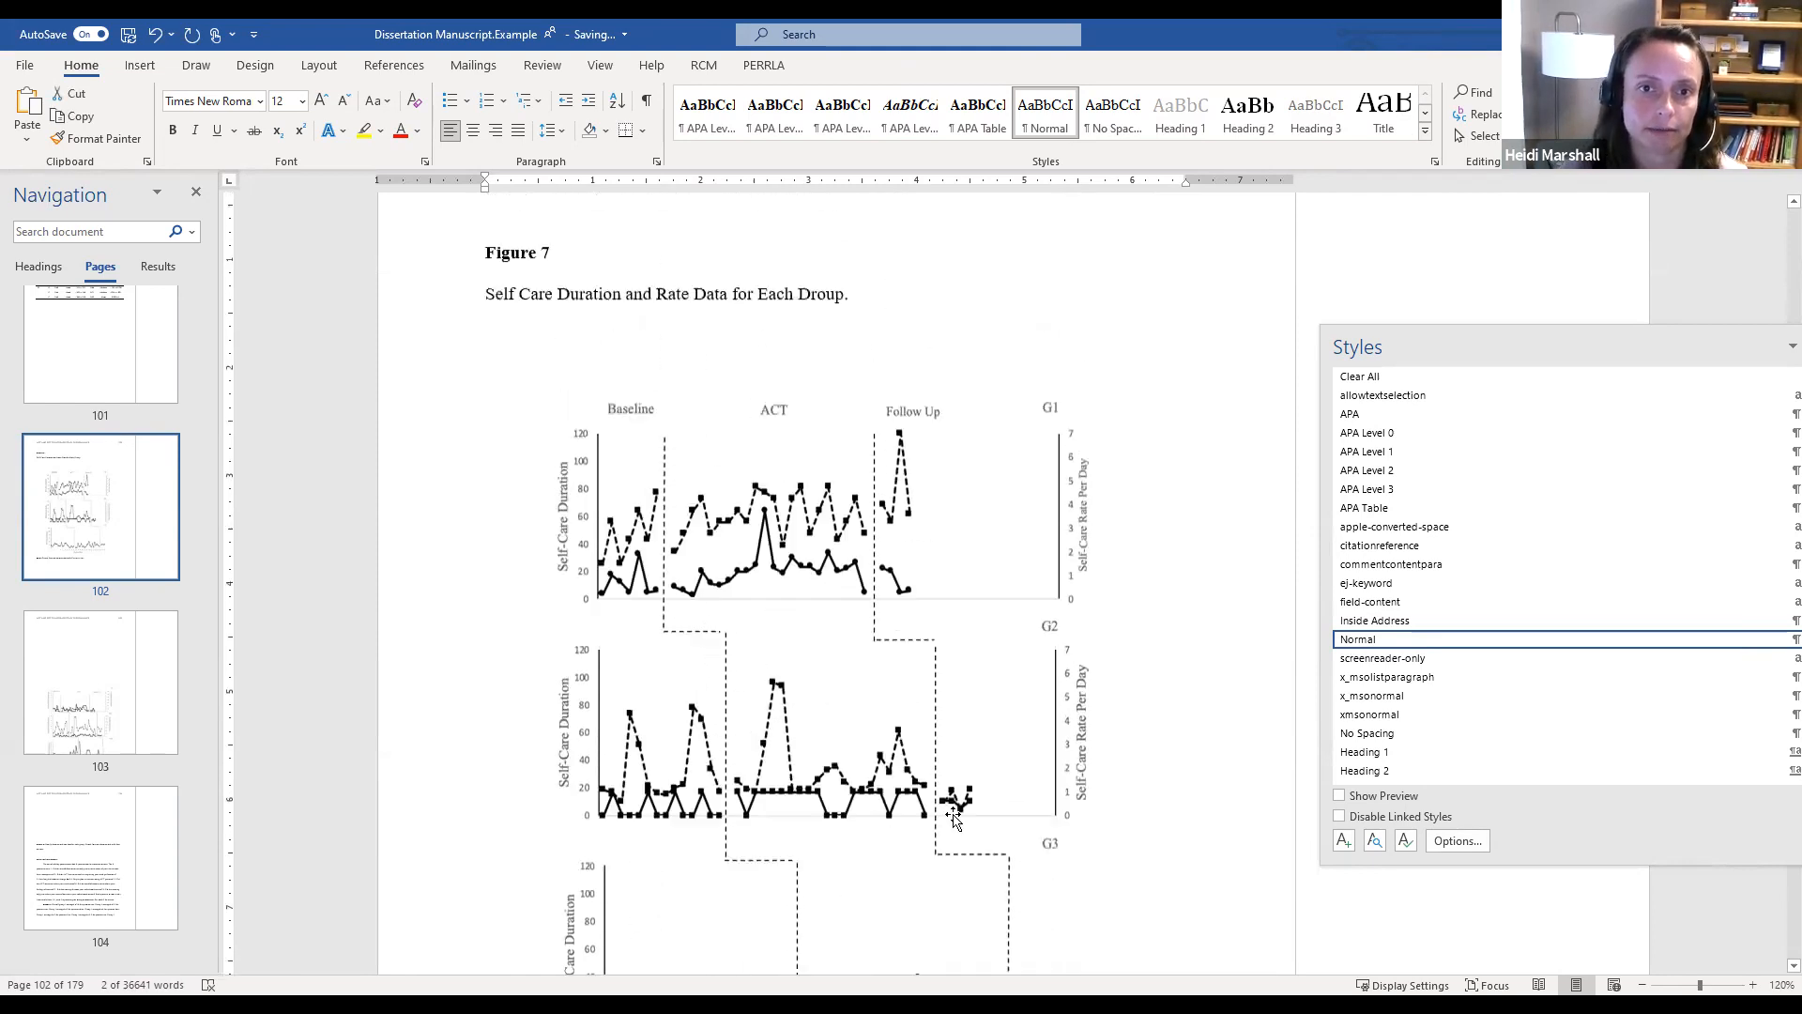
{"action": "scroll", "coordinate": [952, 819], "scroll_direction": "up", "scroll_amount": 3}
{"action": "left_click", "coordinate": [845, 554]}
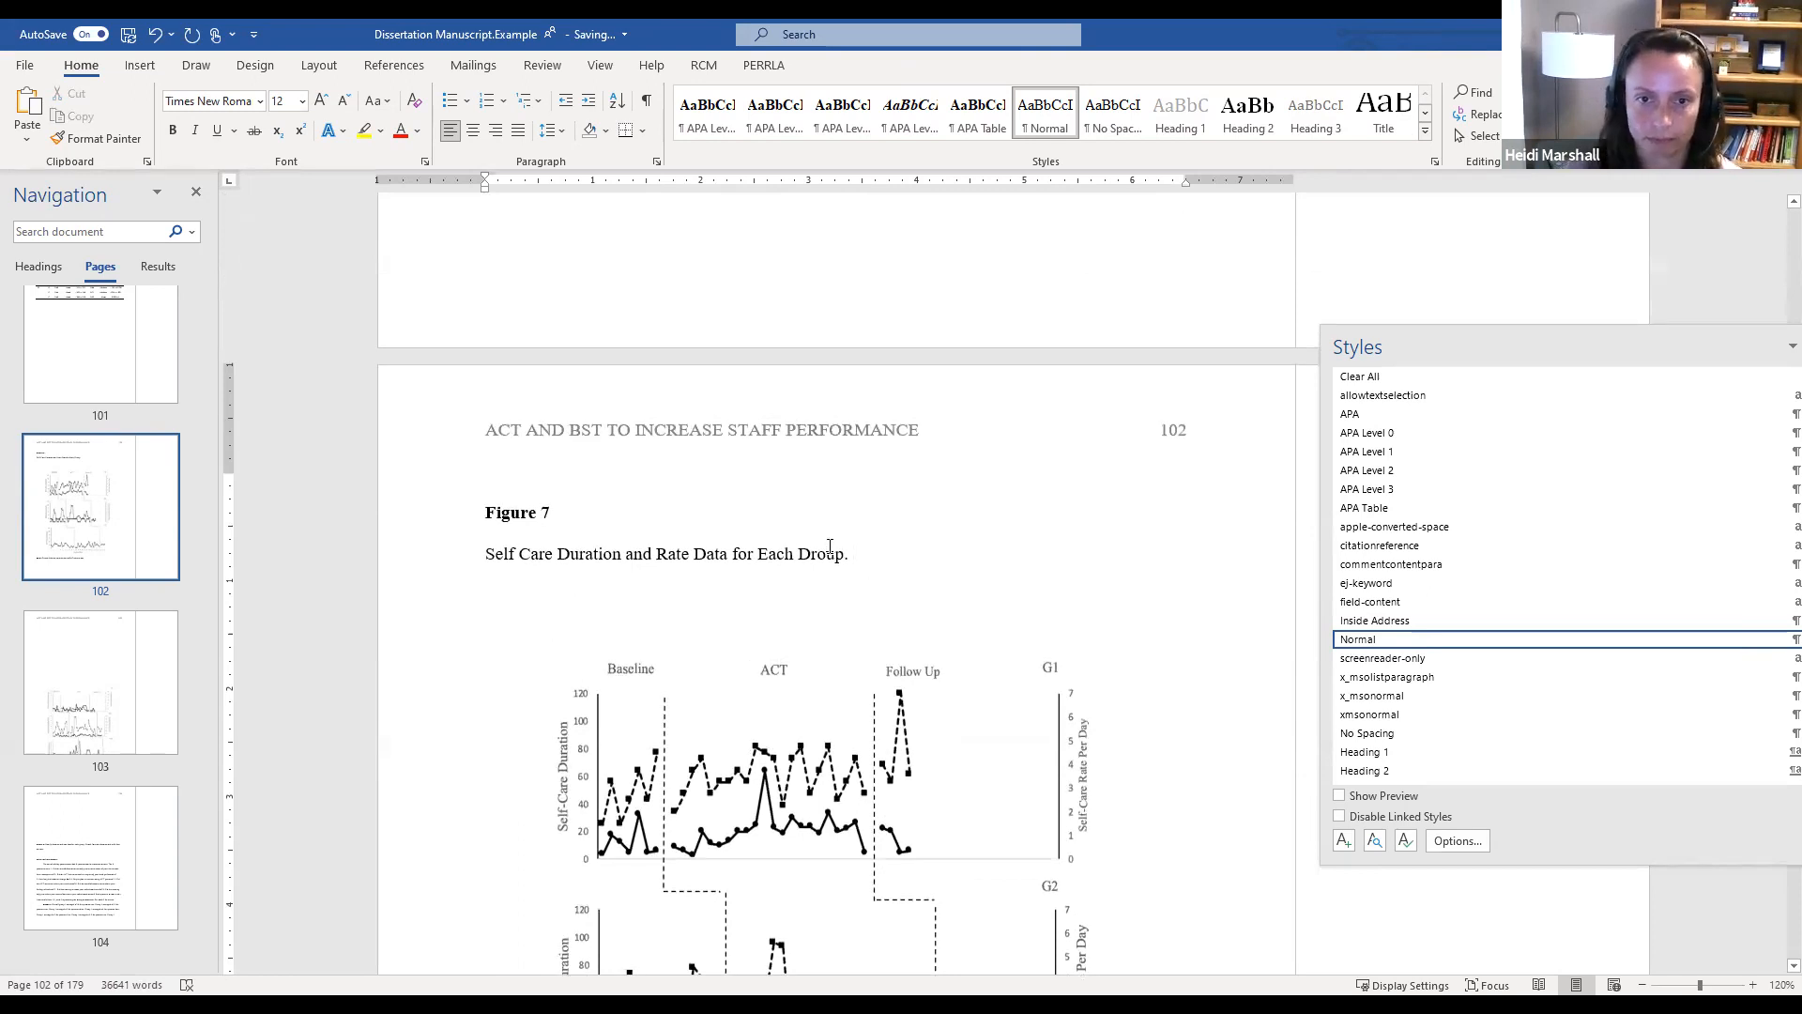
{"action": "left_click", "coordinate": [813, 552]}
{"action": "key", "text": "BackSpace"}
{"action": "type", "text": "G"}
{"action": "left_click", "coordinate": [860, 553]}
{"action": "key", "text": "BackSpace"}
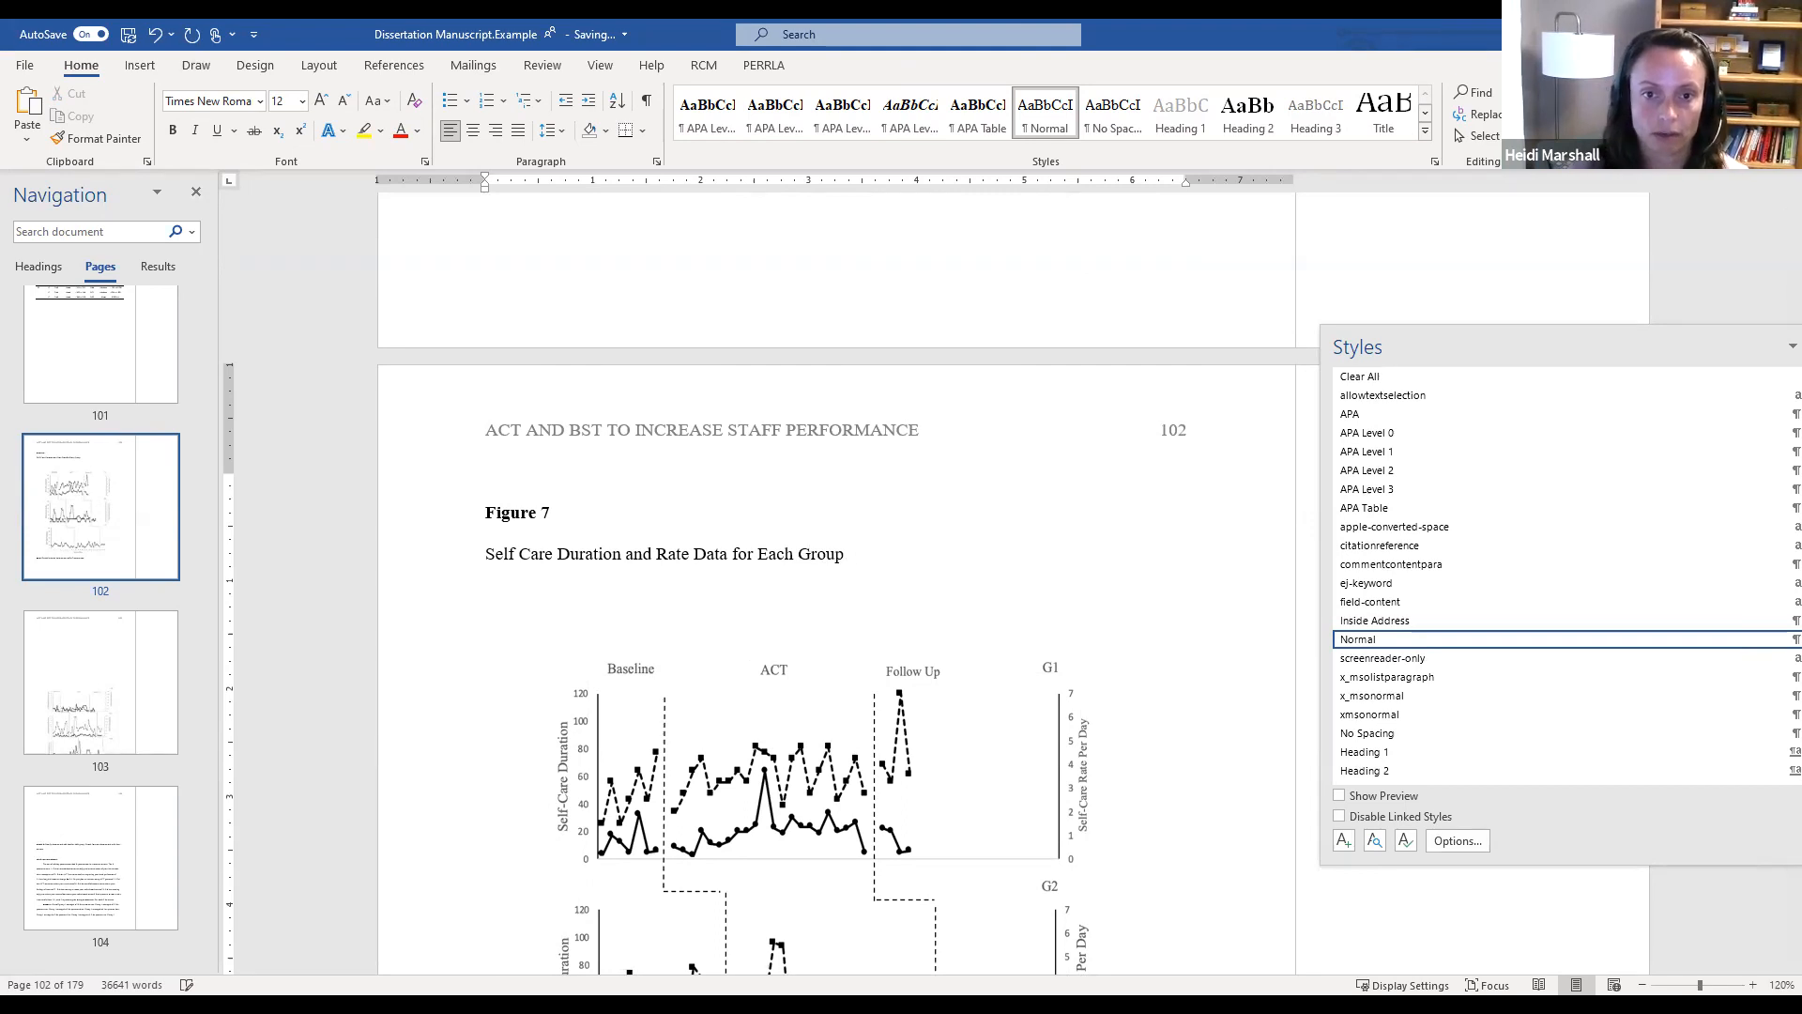
Italicize the title "Self Care Duration and Rate Data for Each Group"
{"action": "triple_click", "coordinate": [778, 556]}
{"action": "key", "text": "ctrl+i"}
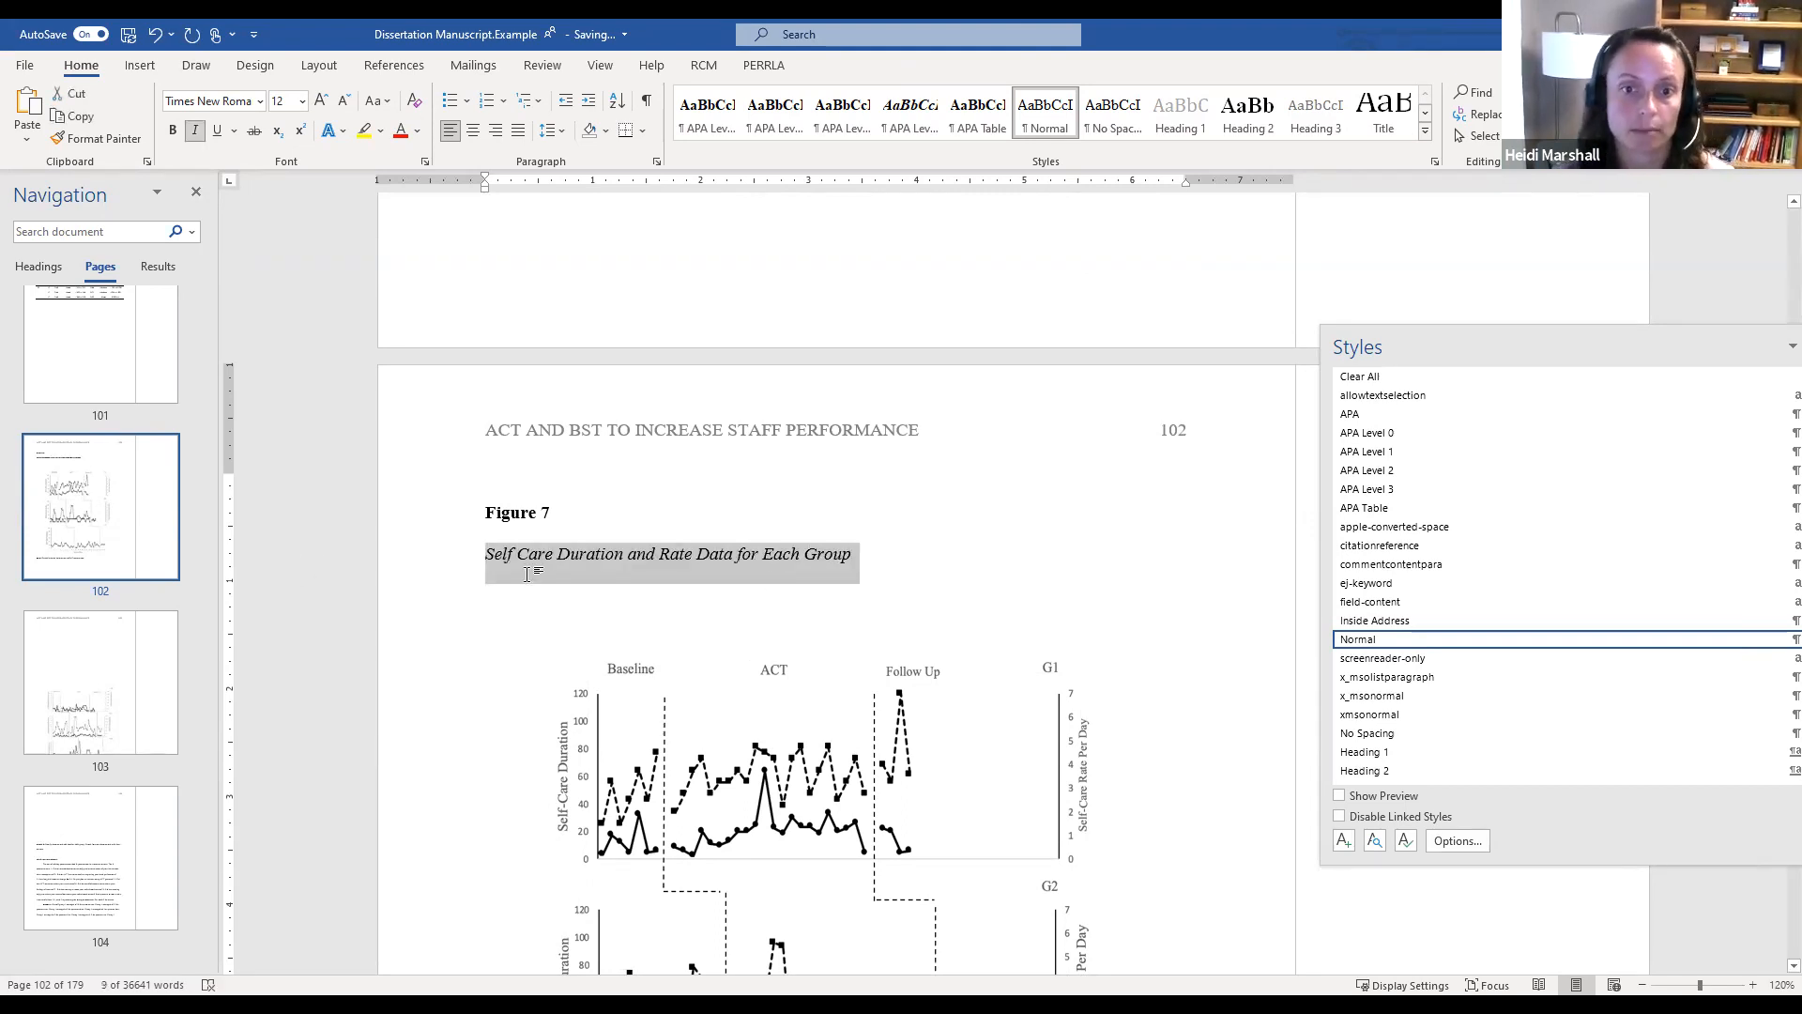
{"action": "left_click", "coordinate": [673, 595]}
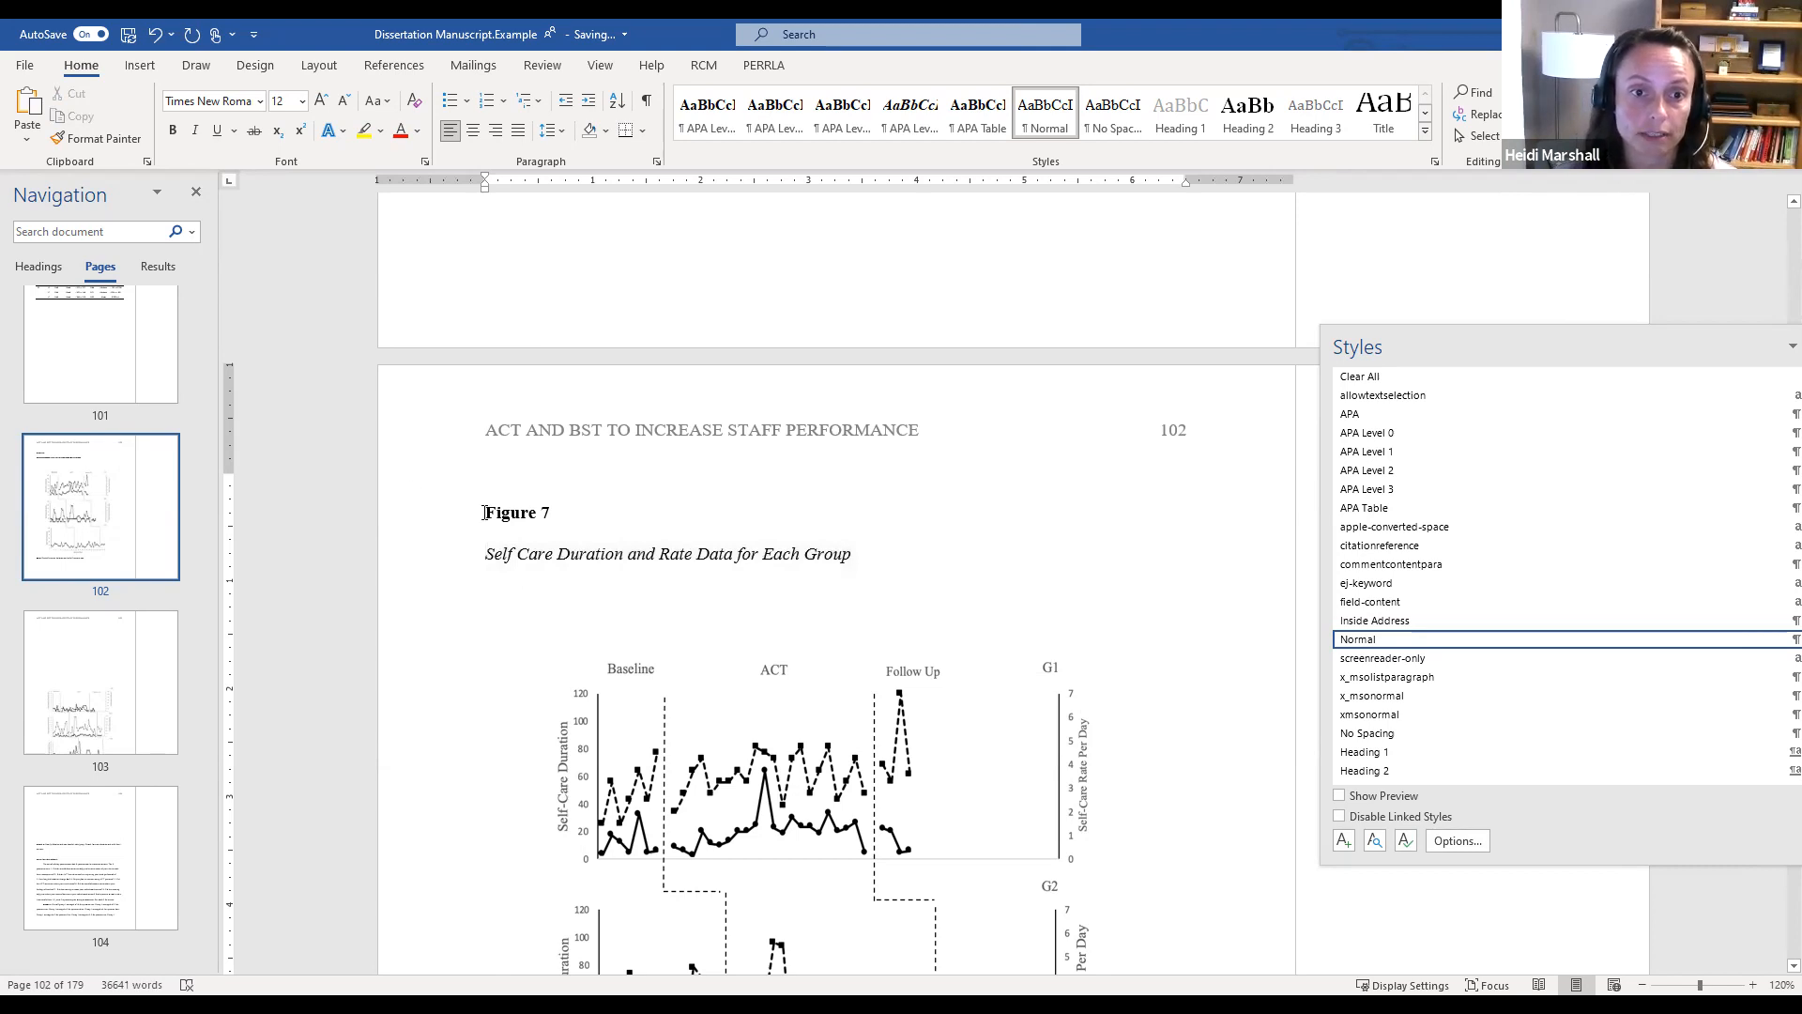
Create a style named APA Figure from the Figure 7 number and title, based on no style and followed by Normal
{"action": "left_click_drag", "start_coordinate": [485, 513], "coordinate": [873, 573]}
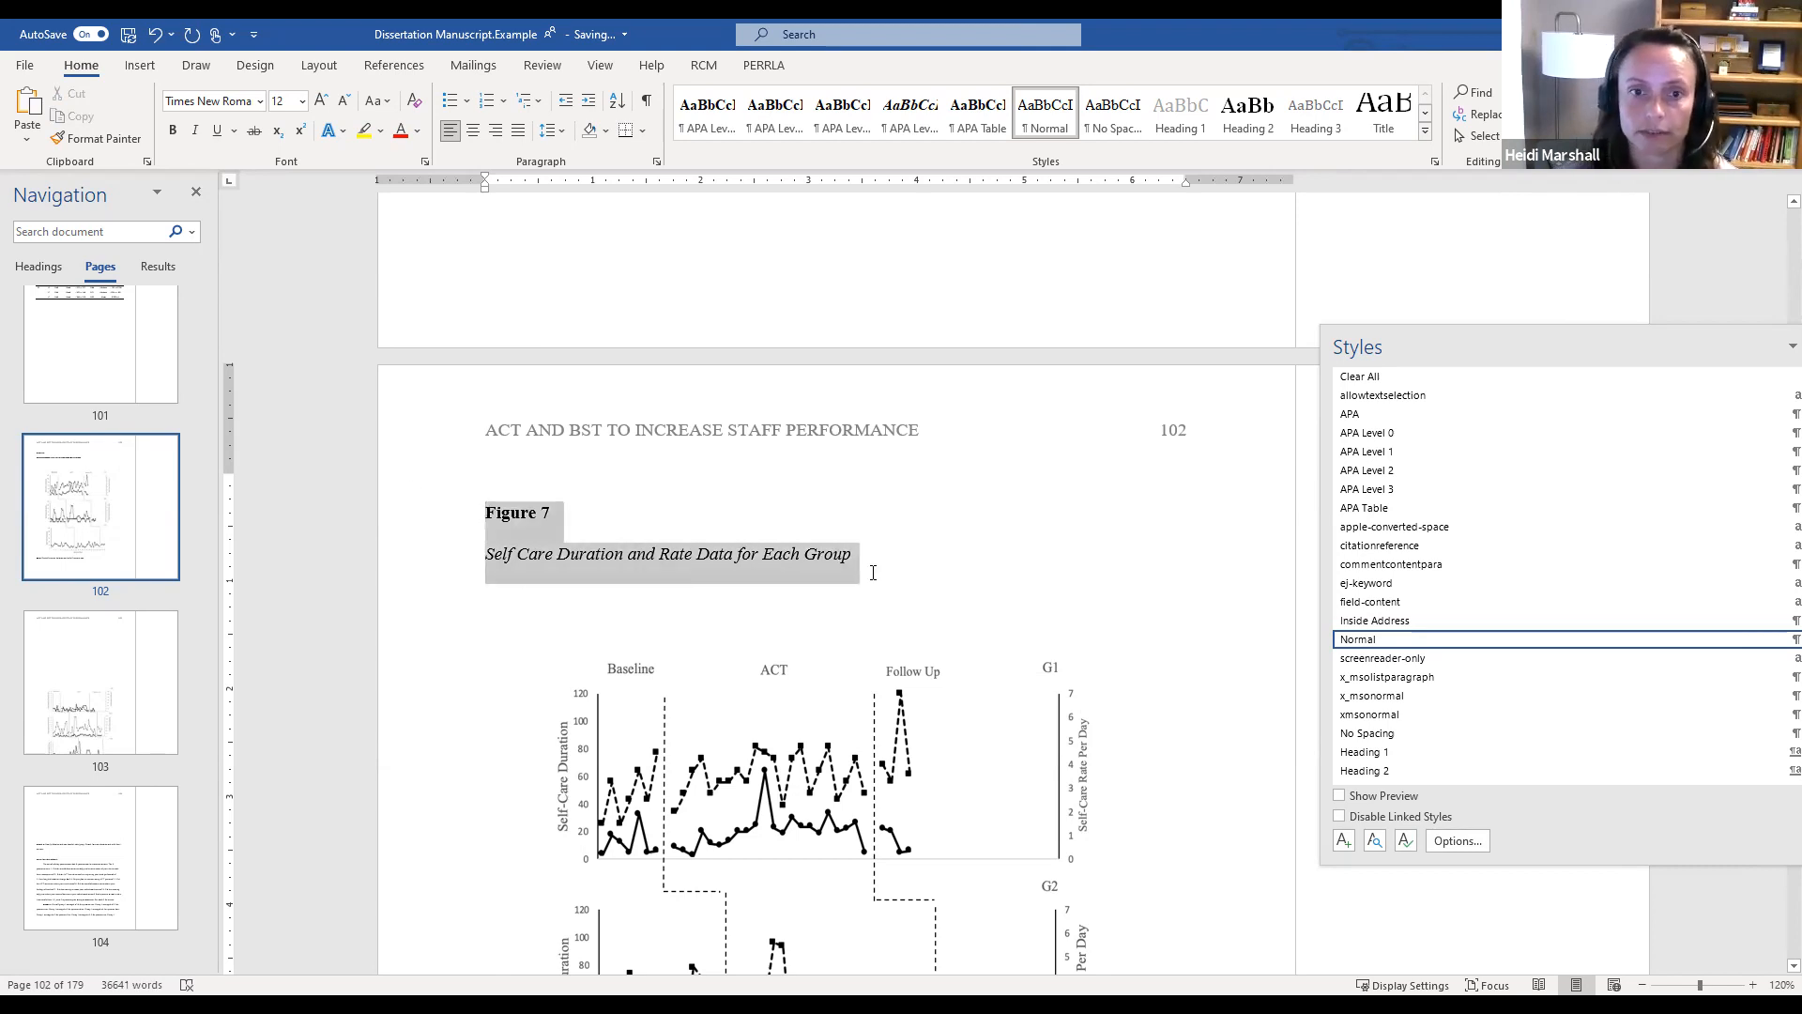
{"action": "left_click", "coordinate": [1345, 842]}
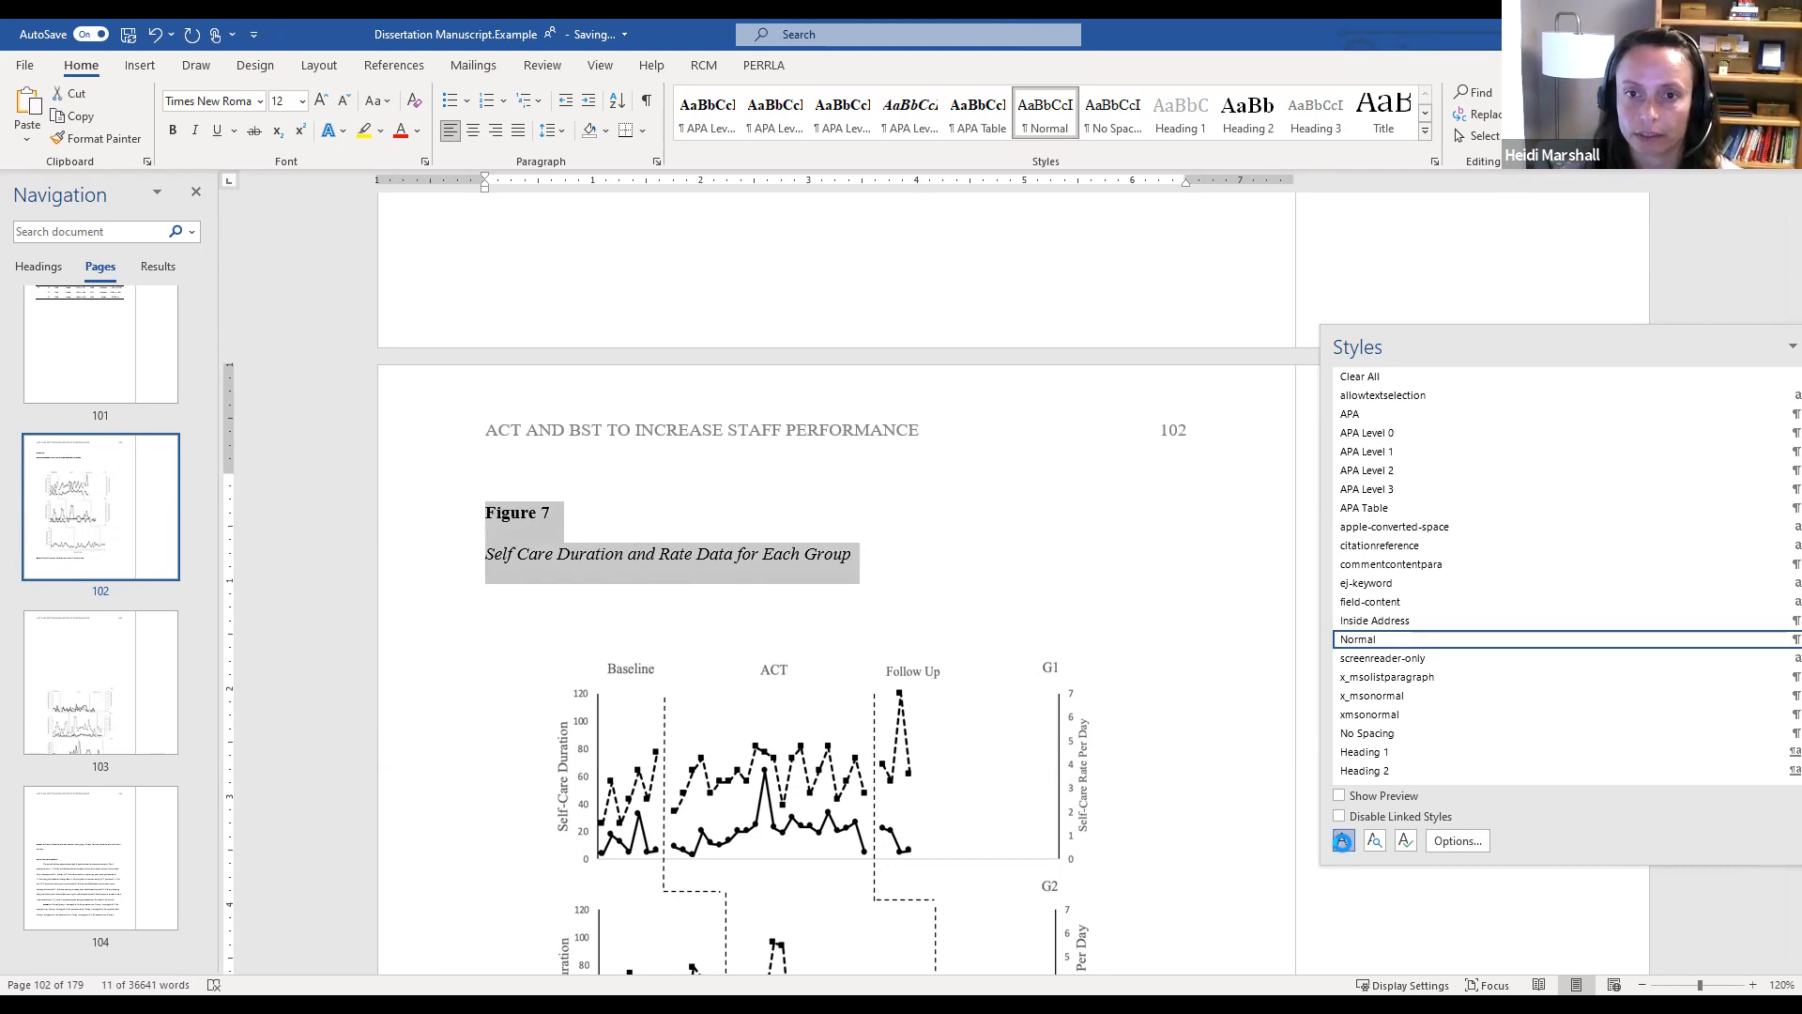
{"action": "type", "text": "APA Fig"}
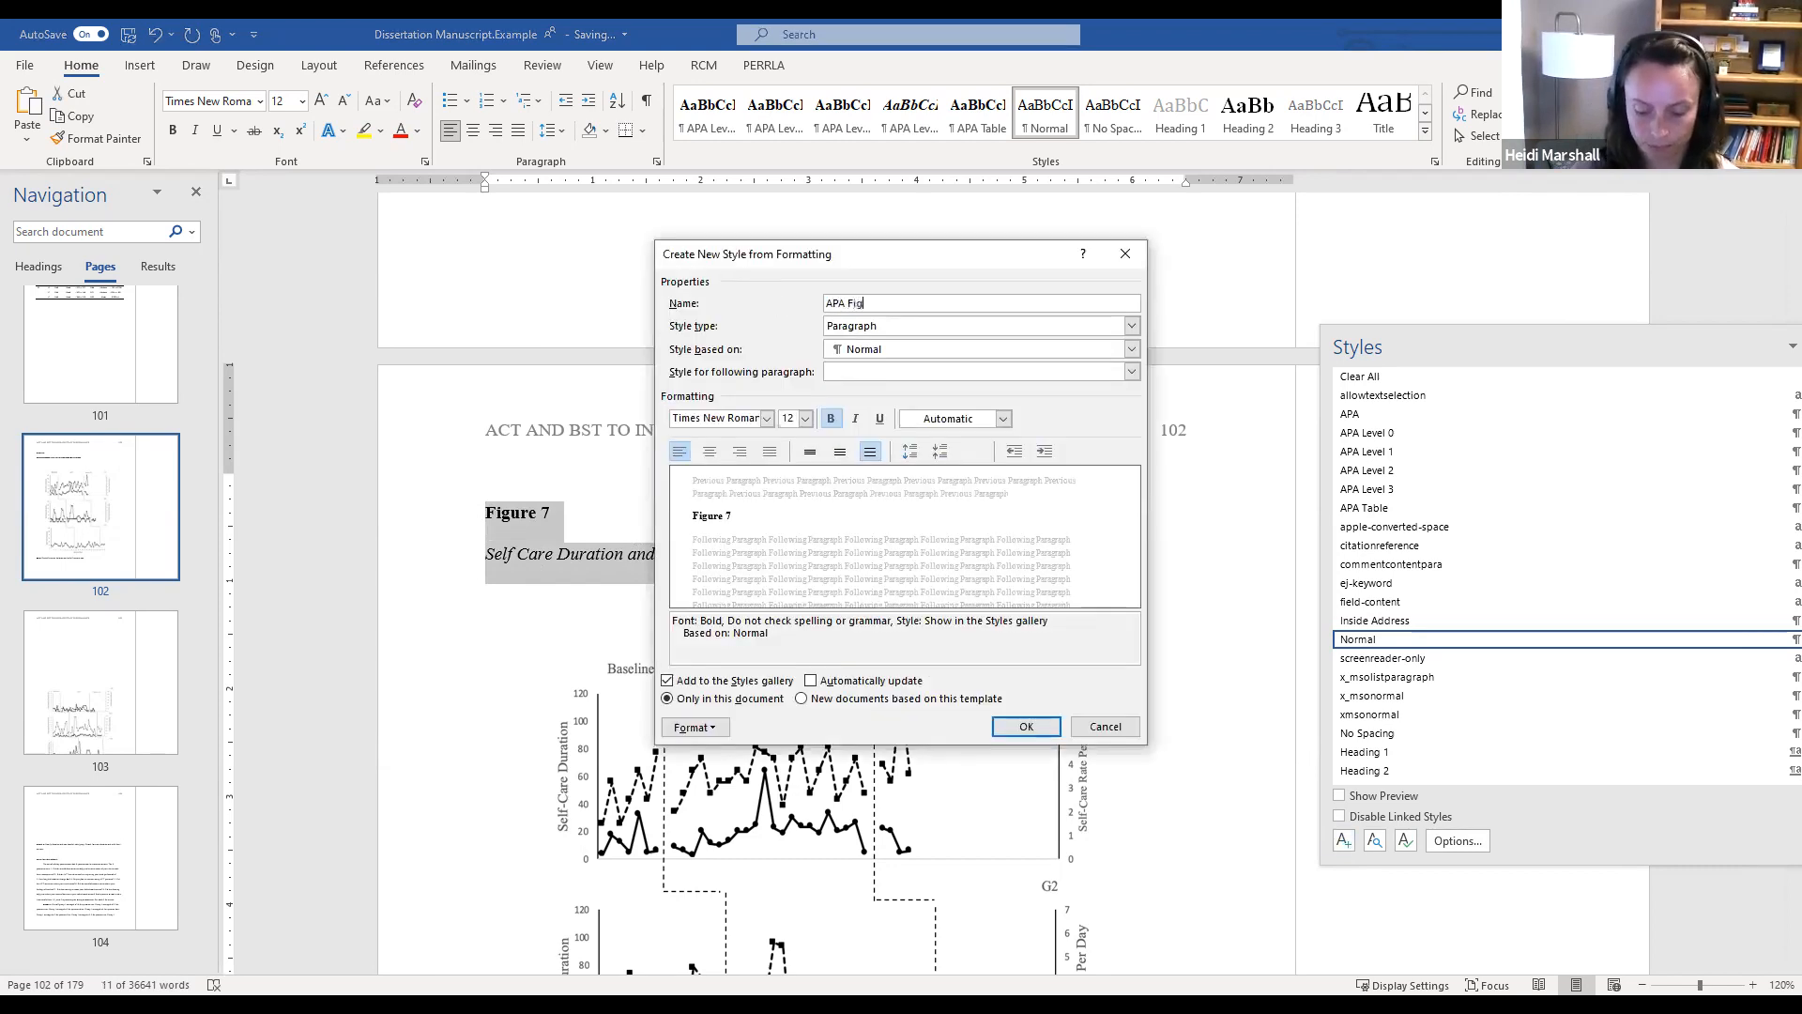
{"action": "left_click", "coordinate": [849, 377]}
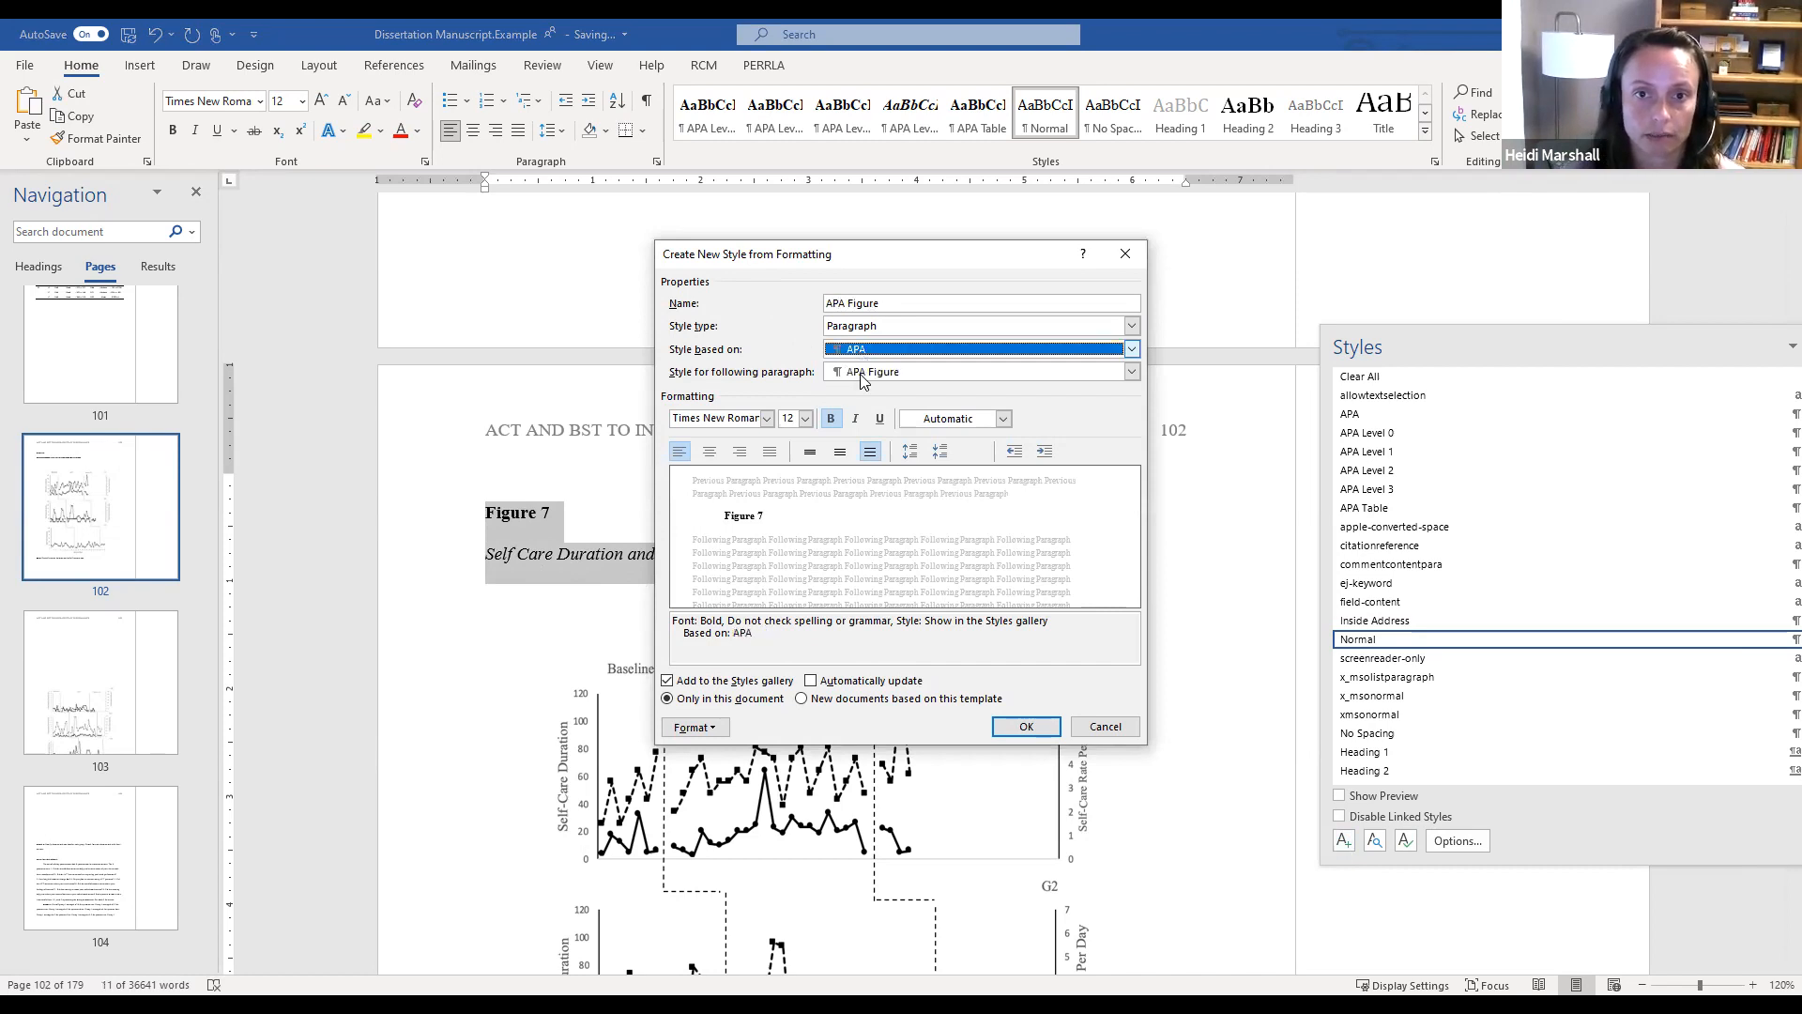
{"action": "left_click", "coordinate": [864, 374]}
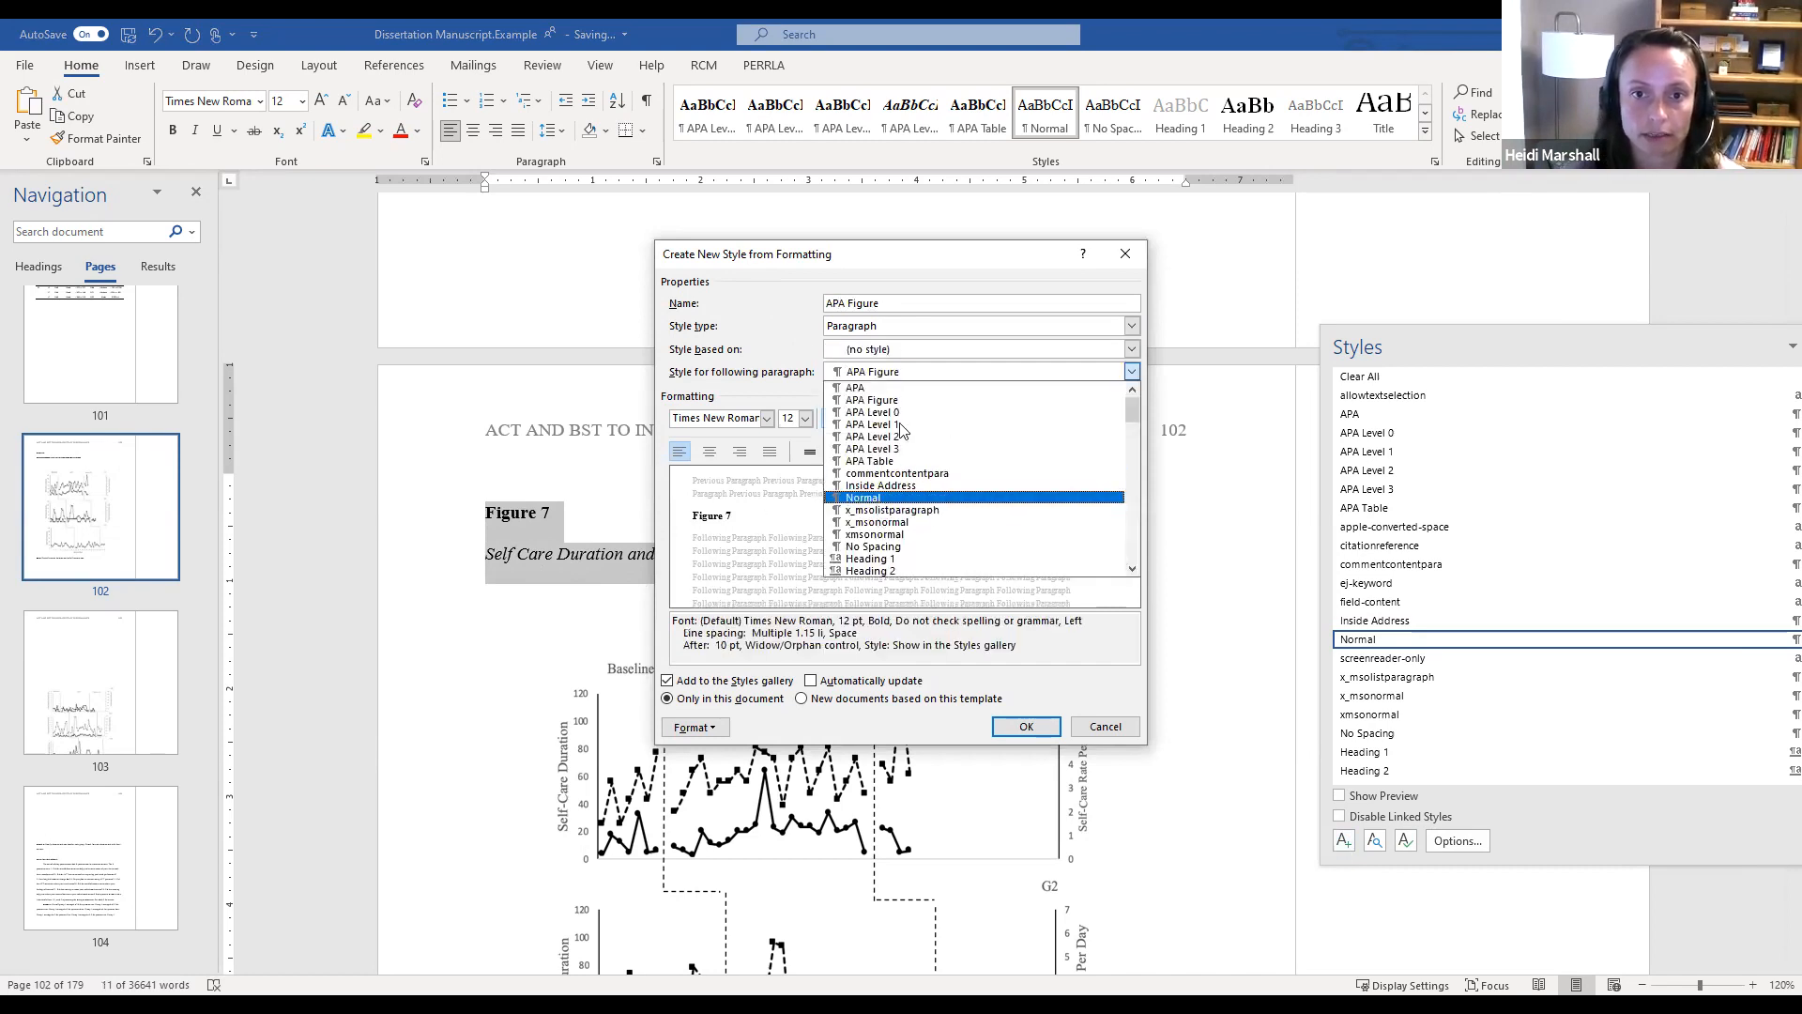
{"action": "left_click", "coordinate": [879, 499]}
Give the APA Figure style double line spacing with 0 pt before and after, and save it
{"action": "left_click", "coordinate": [871, 457]}
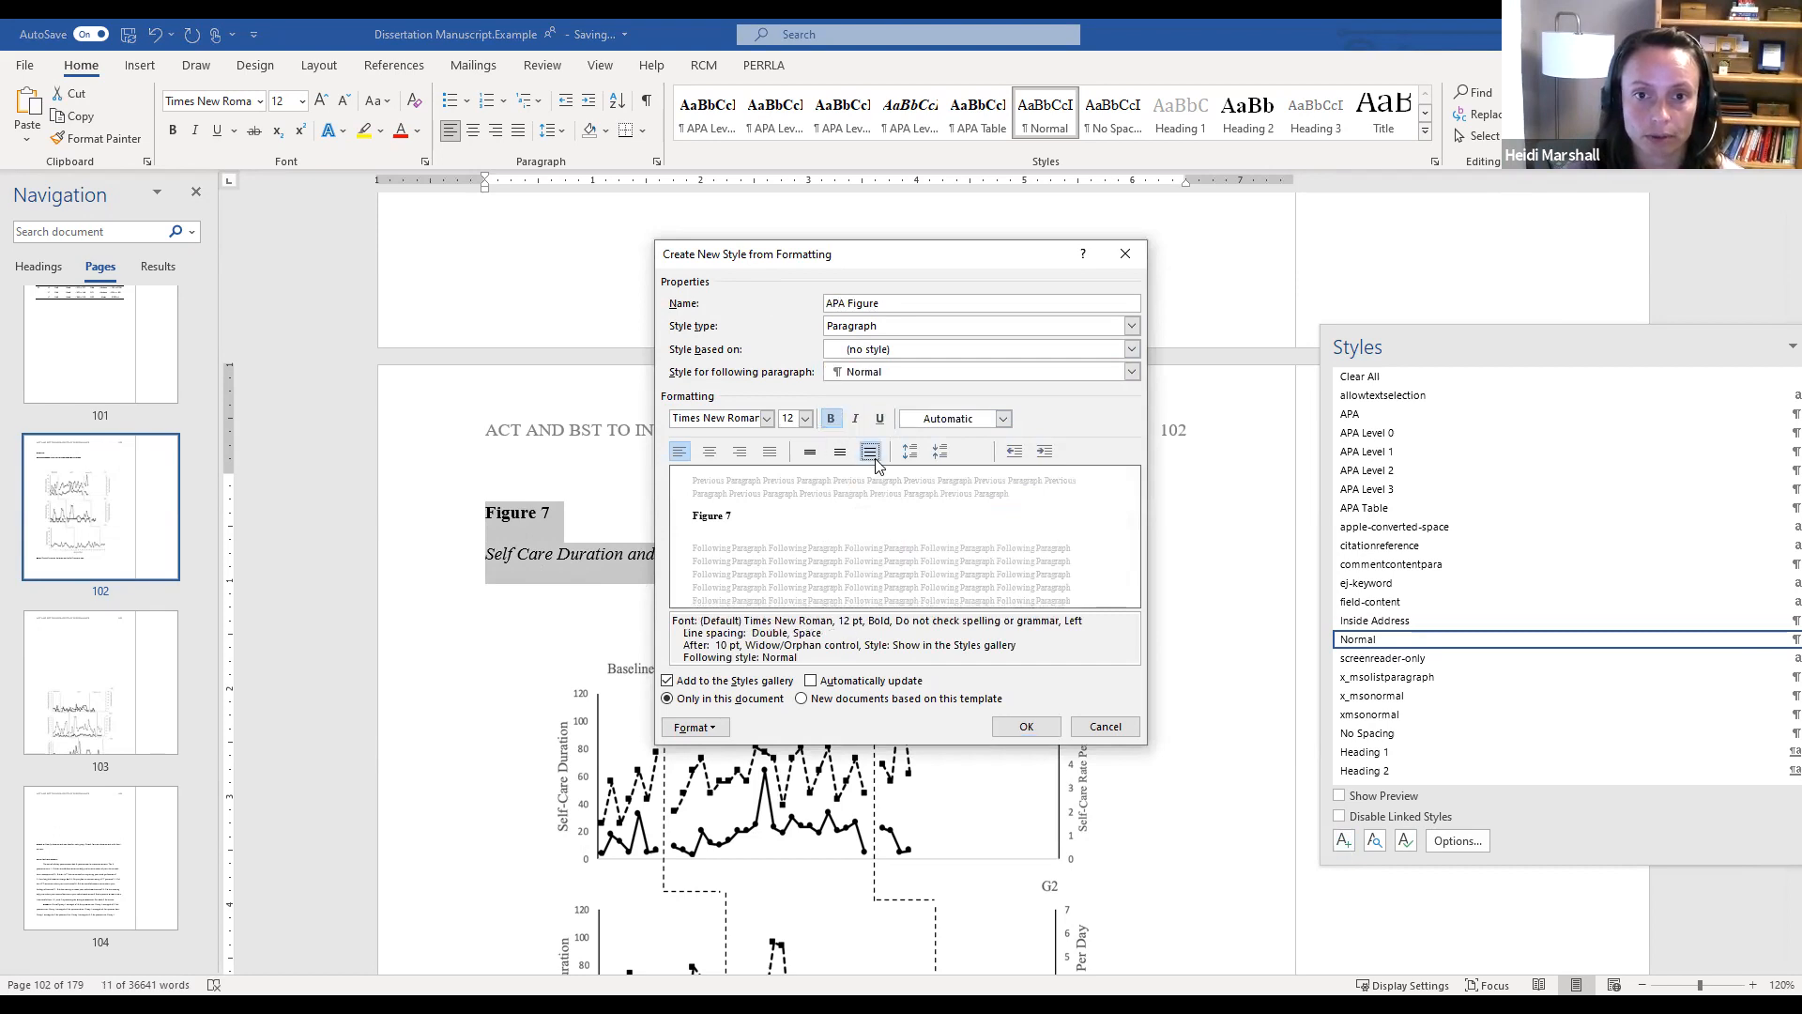
{"action": "left_click", "coordinate": [941, 452]}
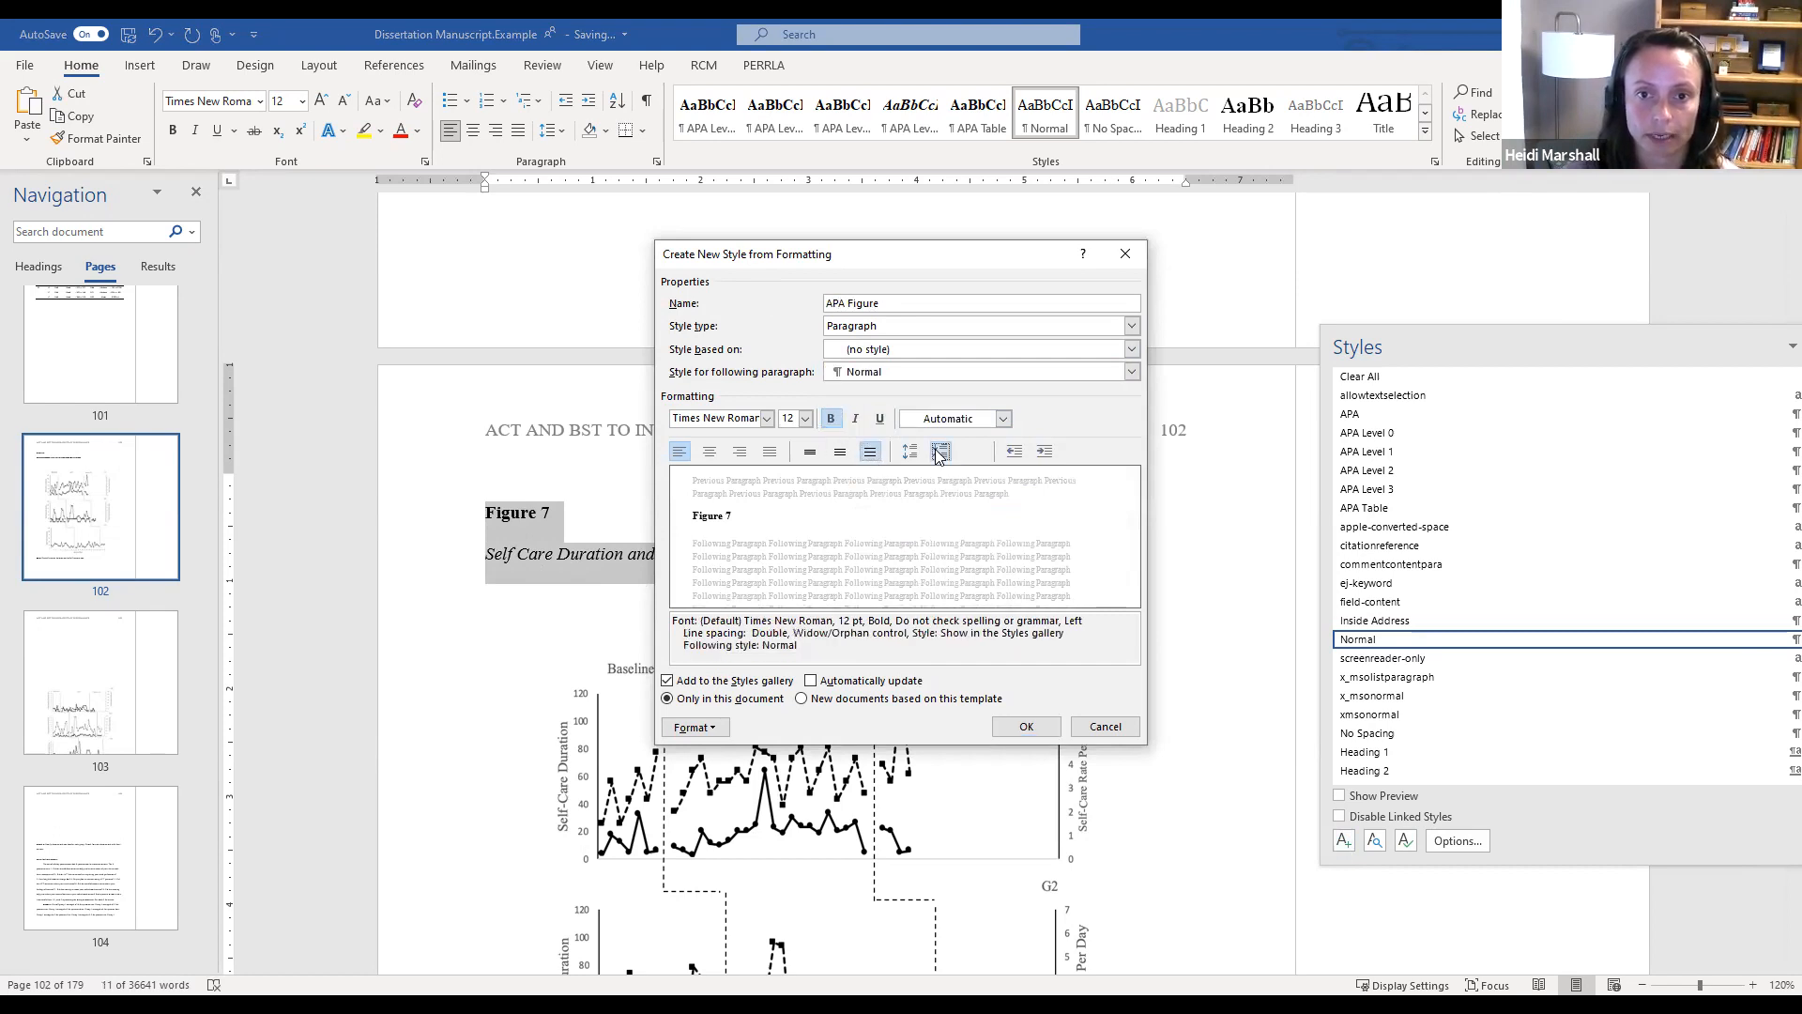
{"action": "left_click", "coordinate": [694, 728]}
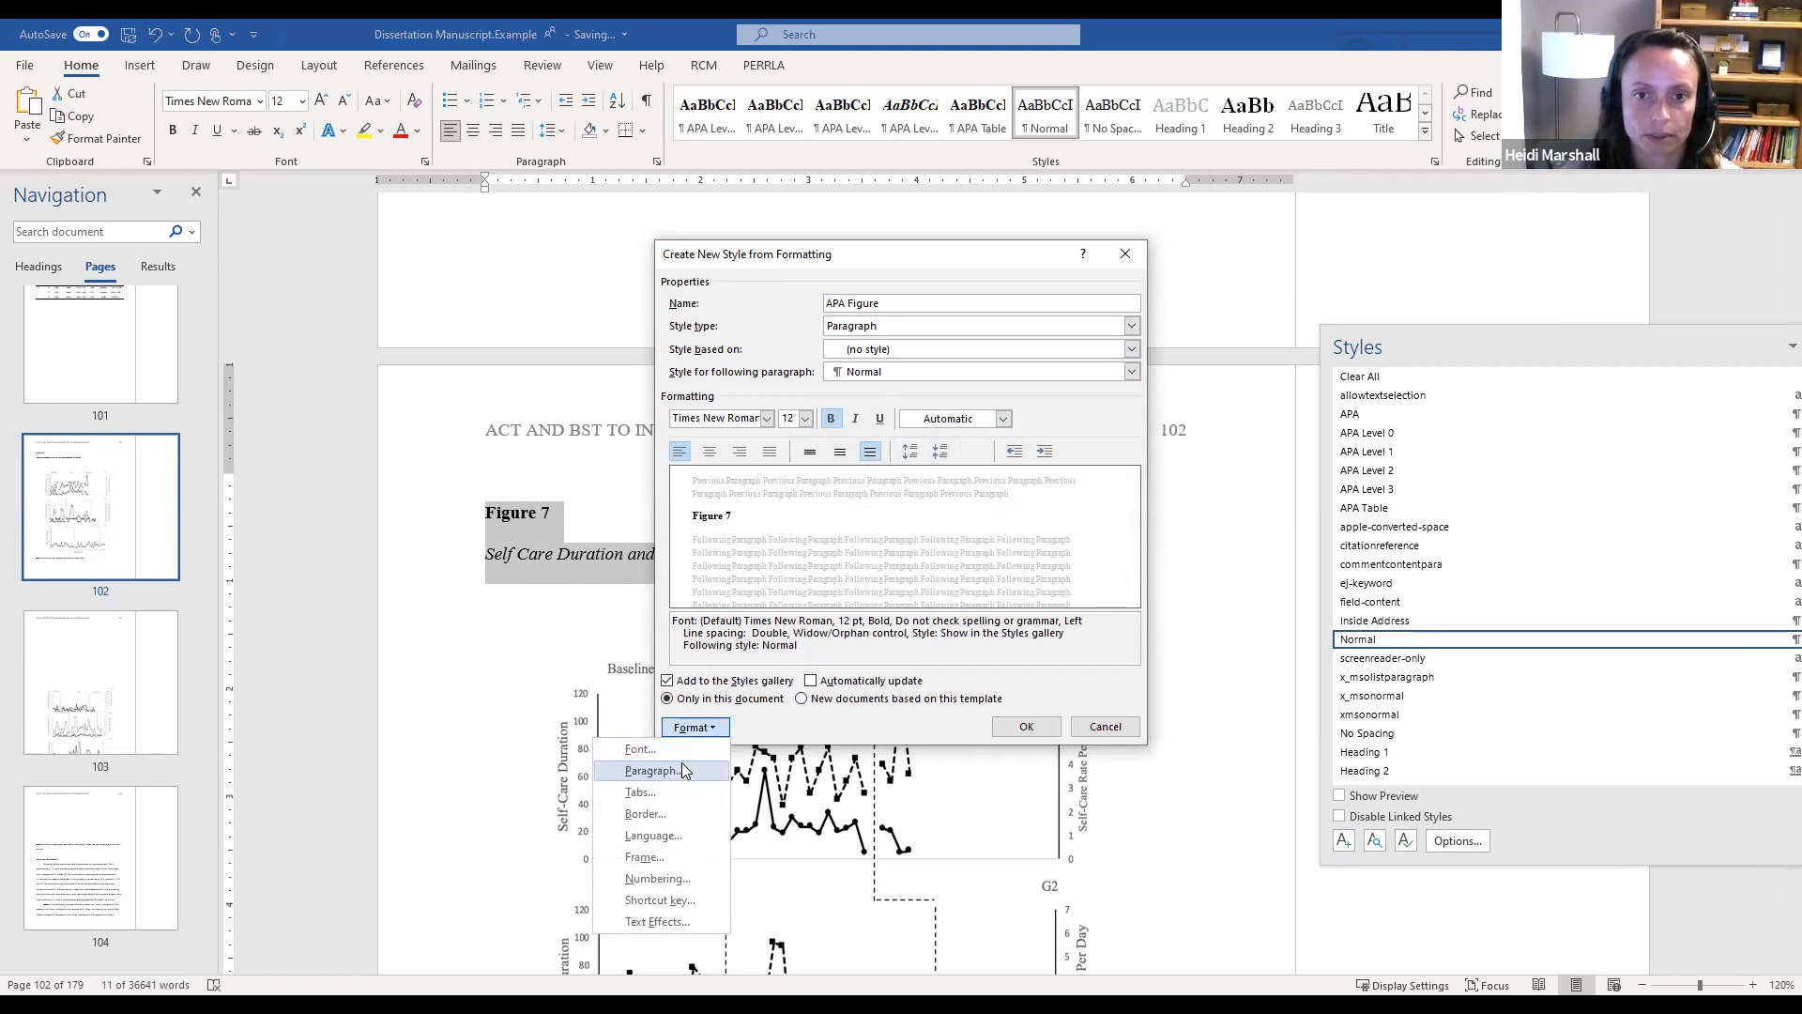
{"action": "left_click", "coordinate": [682, 770]}
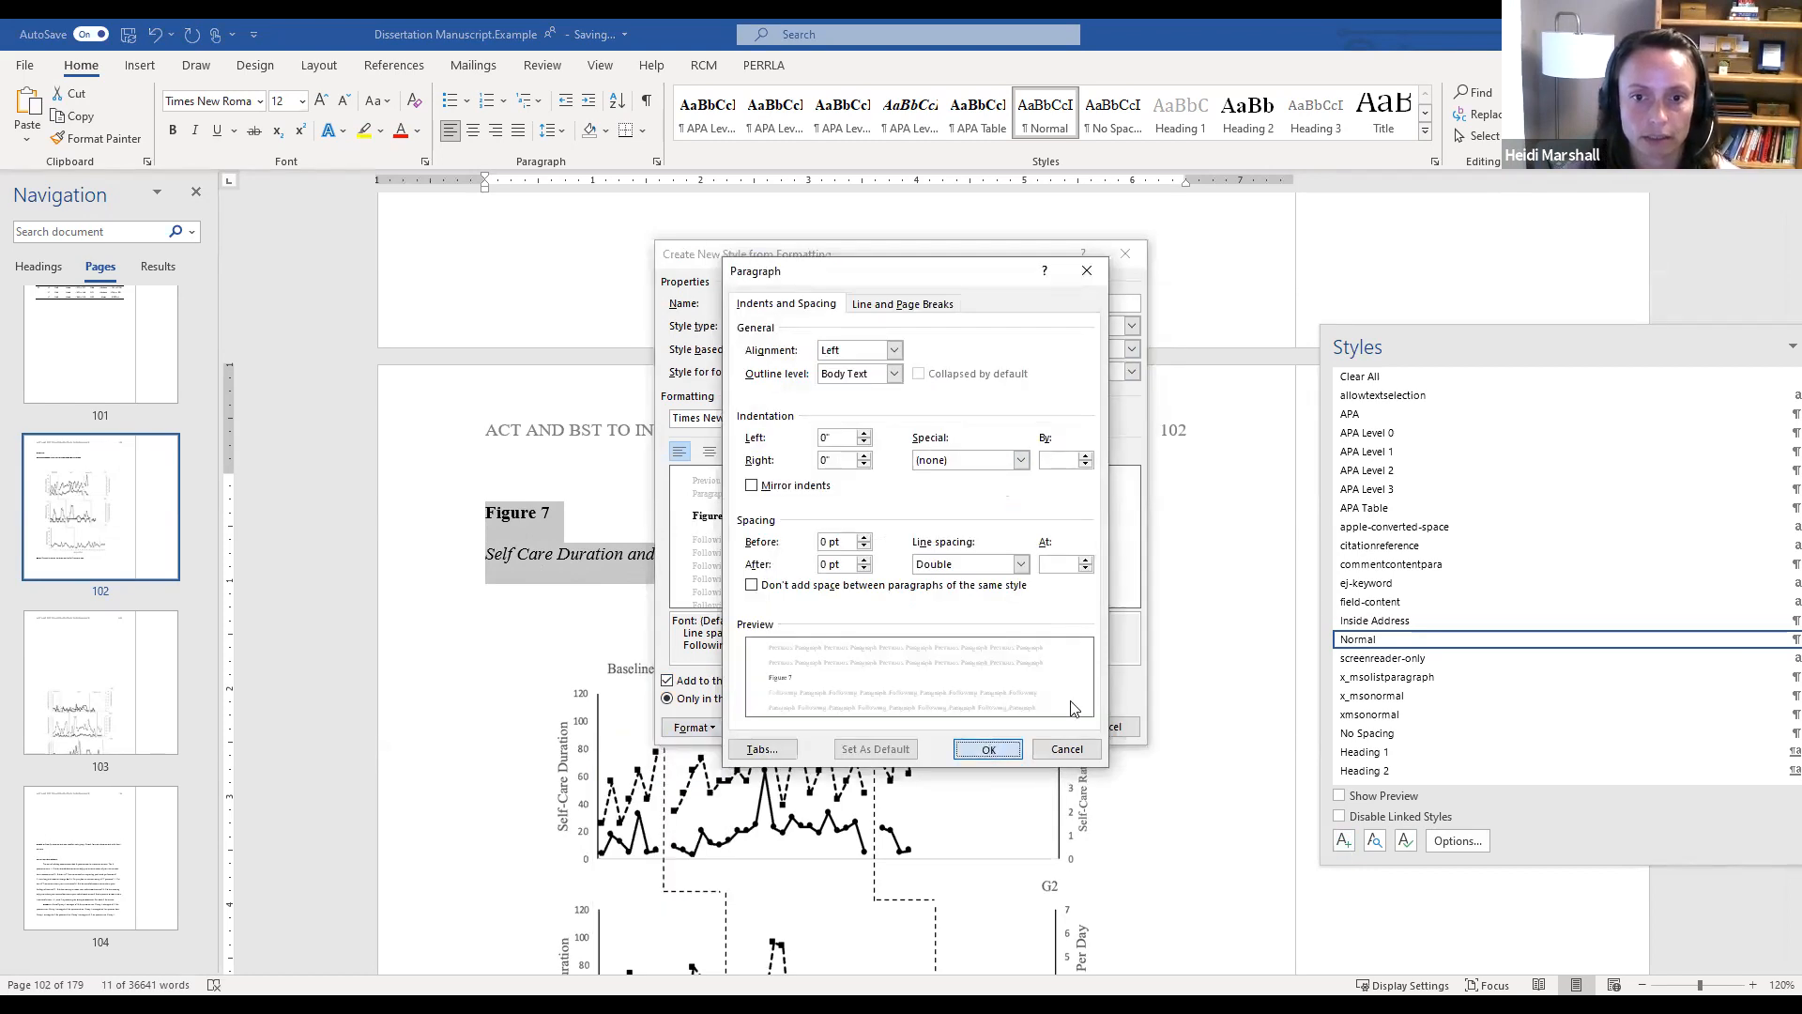
{"action": "left_click", "coordinate": [991, 749]}
{"action": "left_click", "coordinate": [1037, 737]}
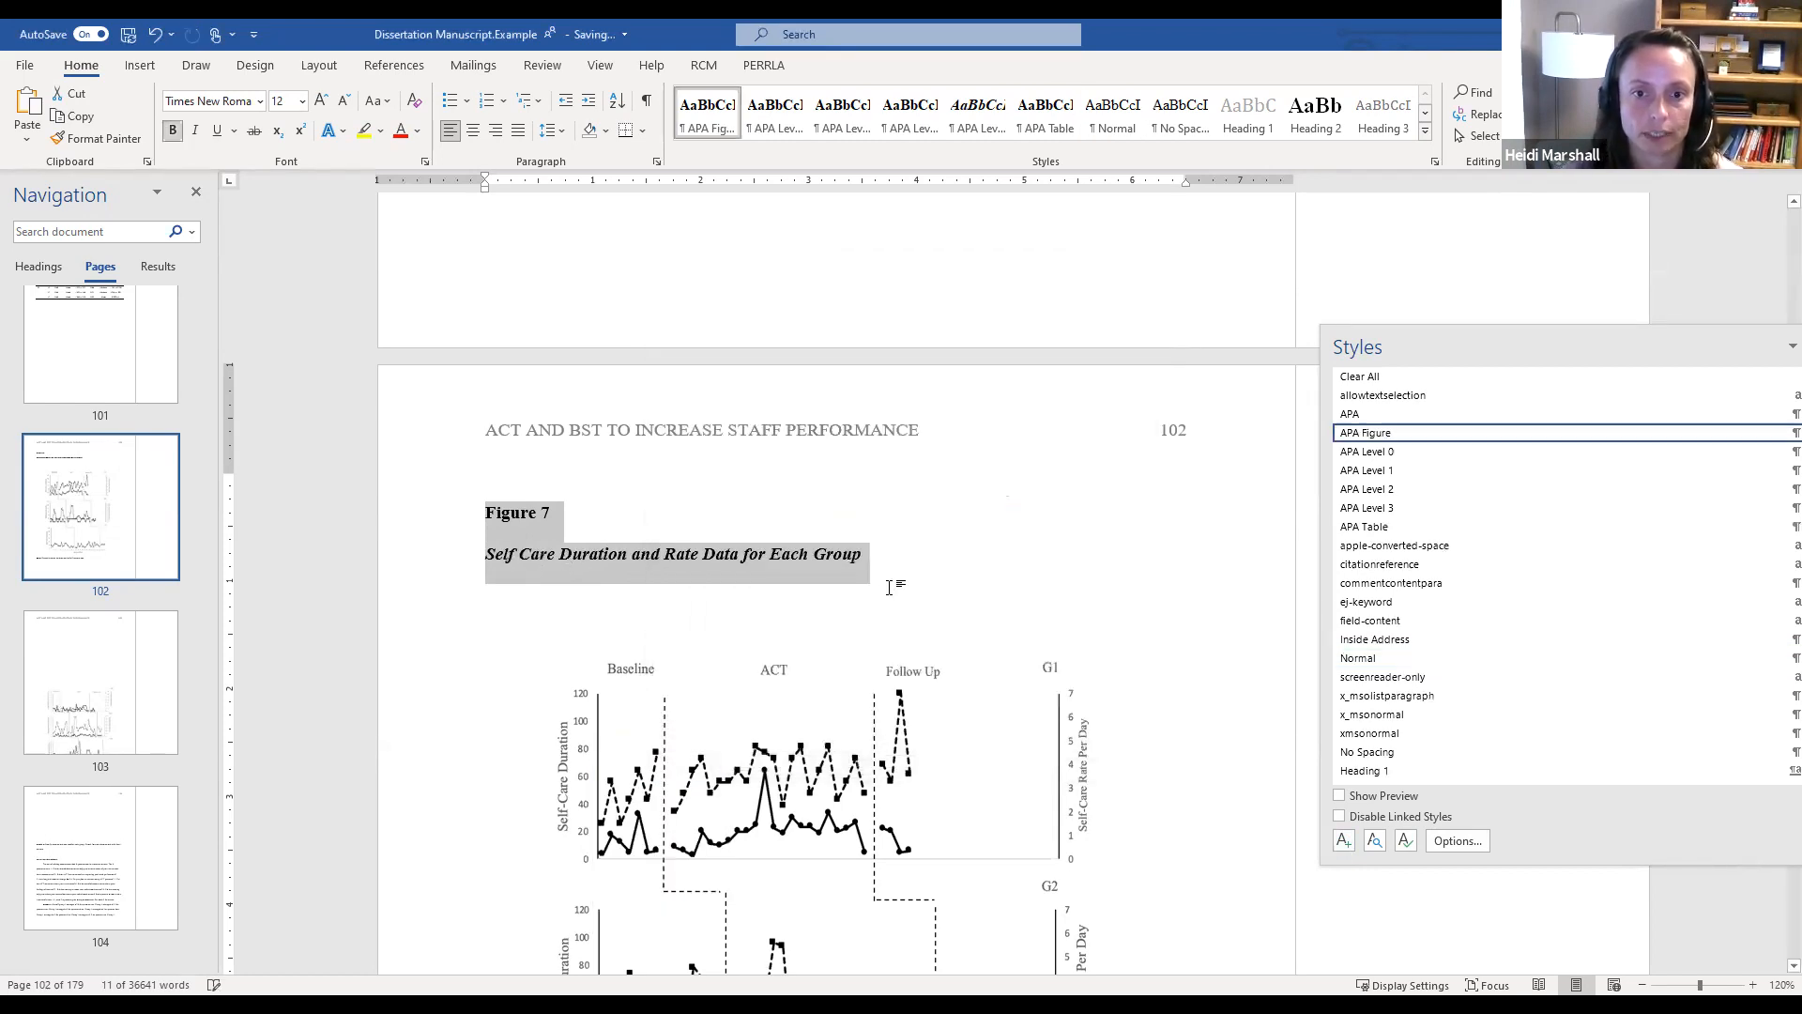
Remove the bold from the Figure 7 title, keeping it italic
{"action": "left_click", "coordinate": [879, 558]}
{"action": "left_click_drag", "start_coordinate": [877, 556], "coordinate": [408, 539]}
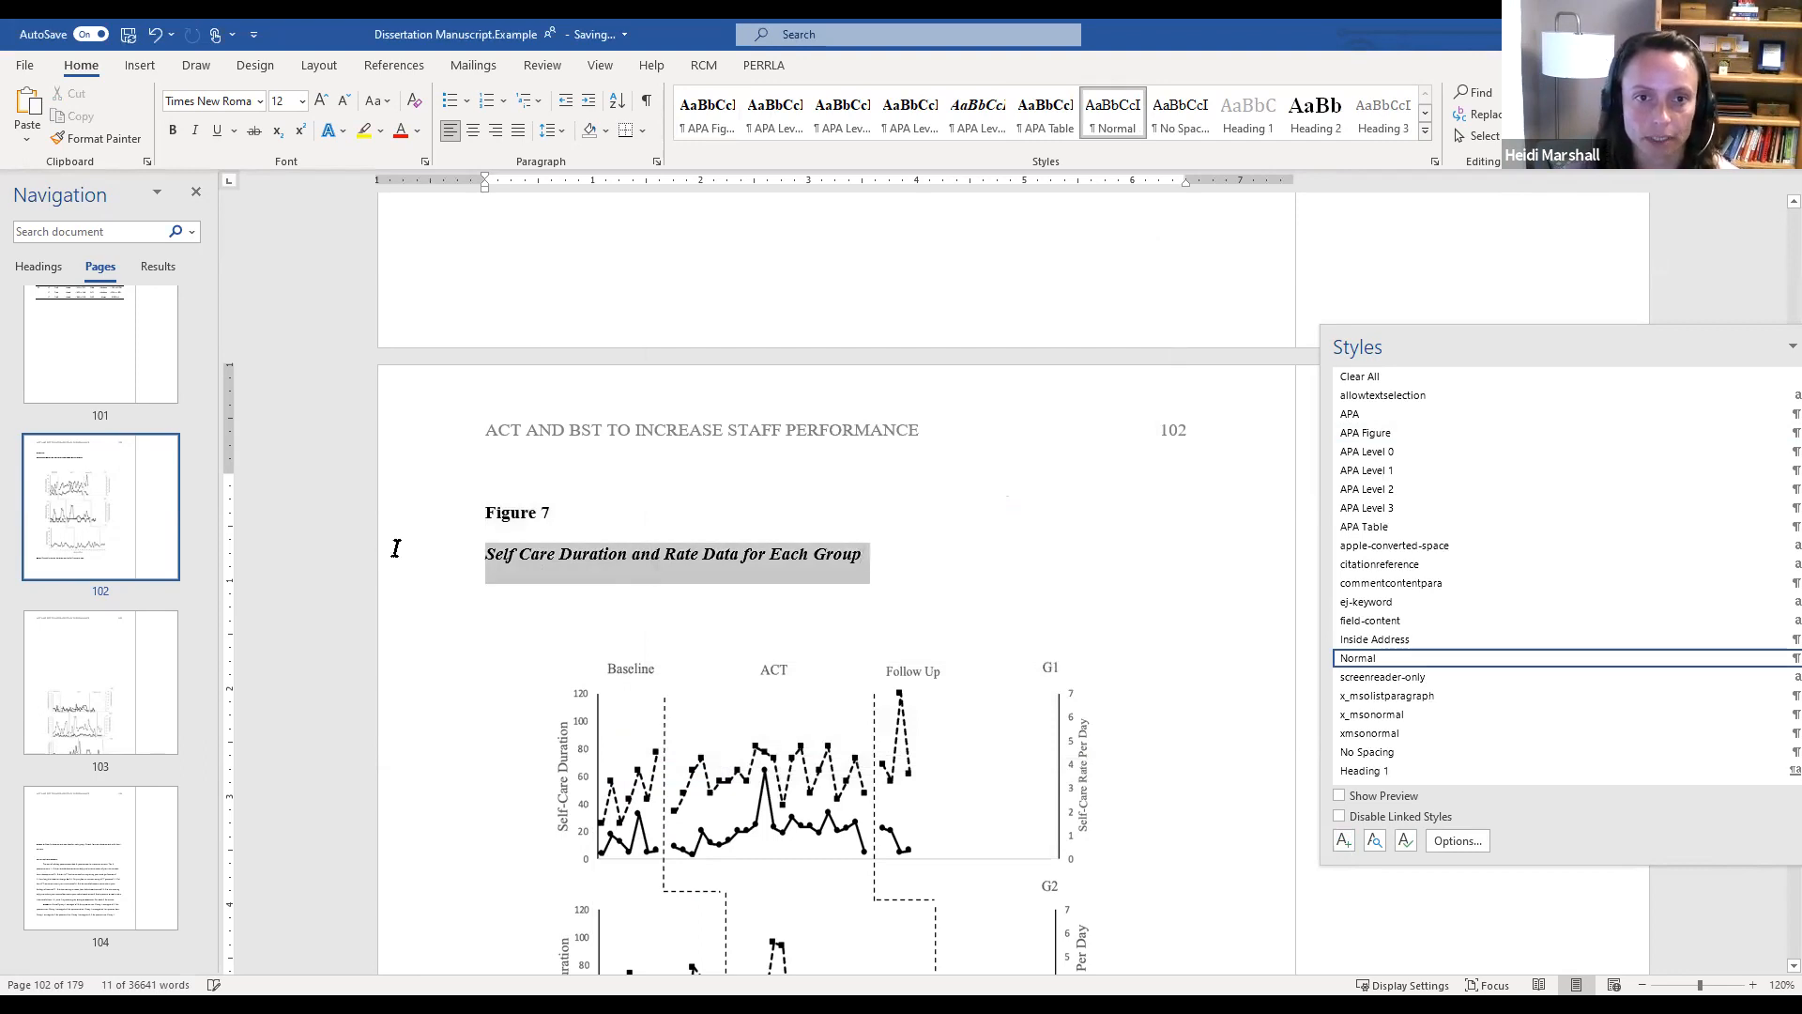
{"action": "left_click", "coordinate": [172, 130]}
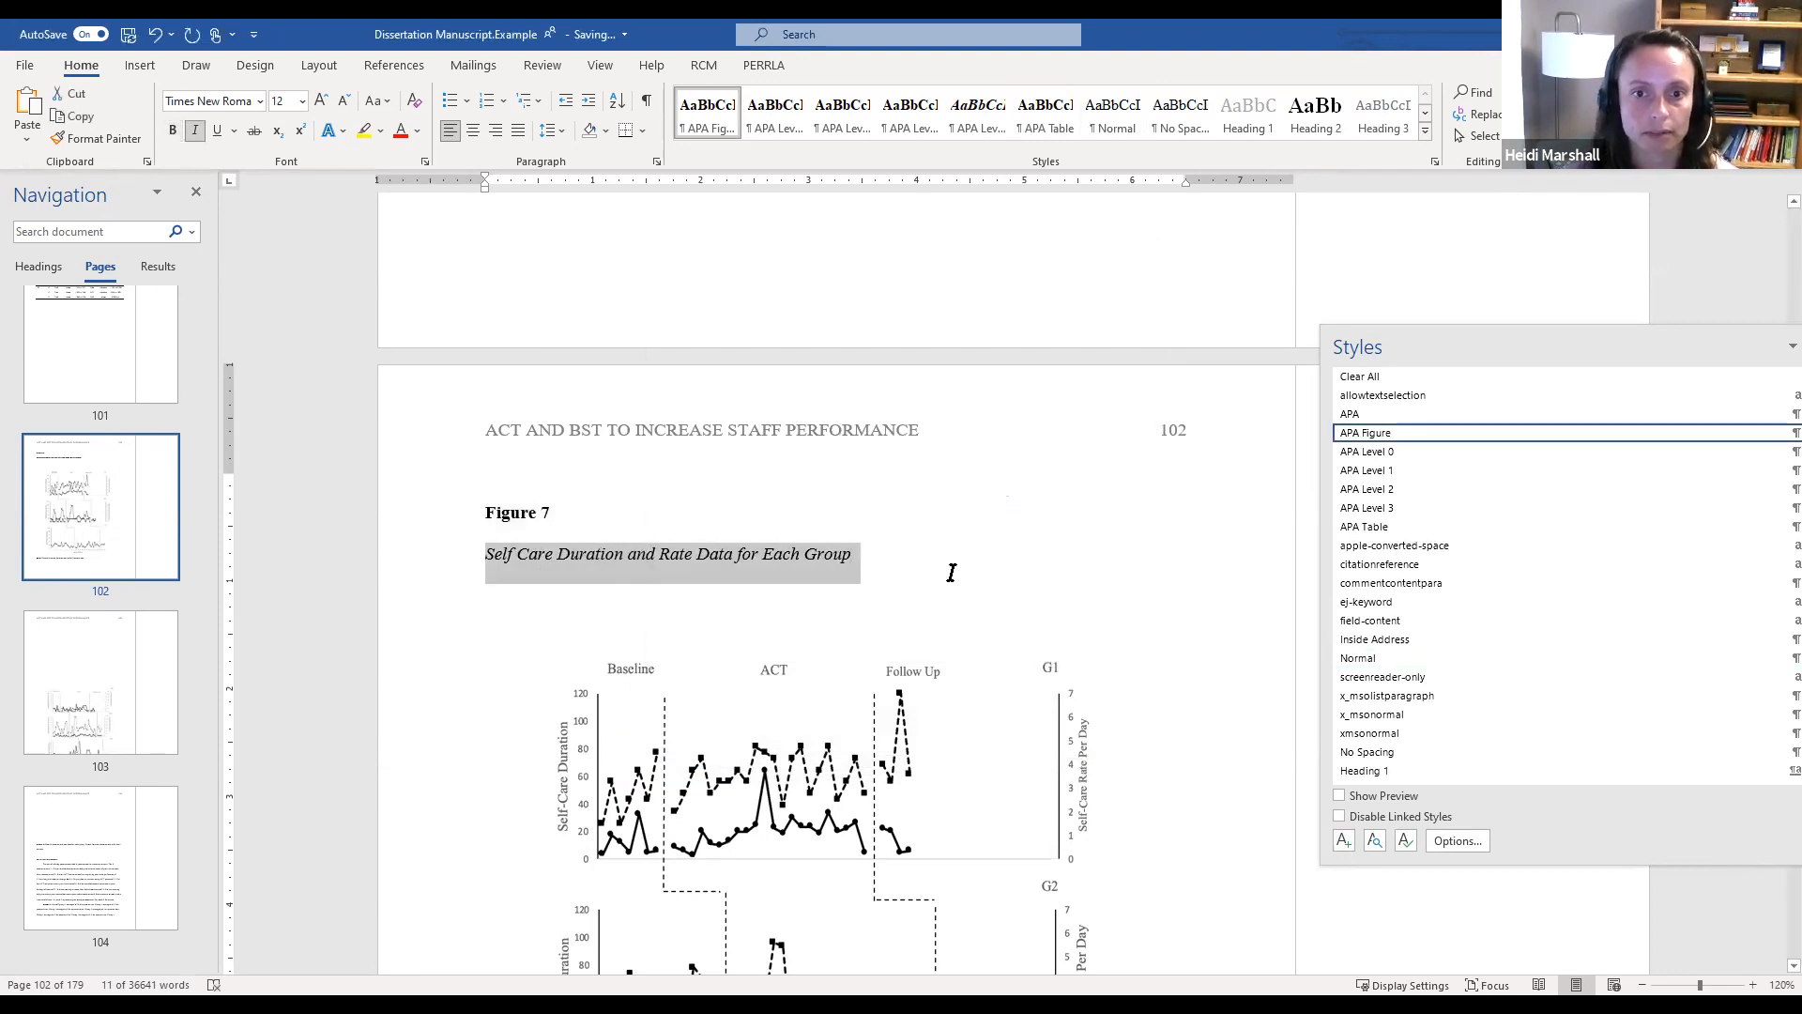
{"action": "left_click", "coordinate": [1016, 619]}
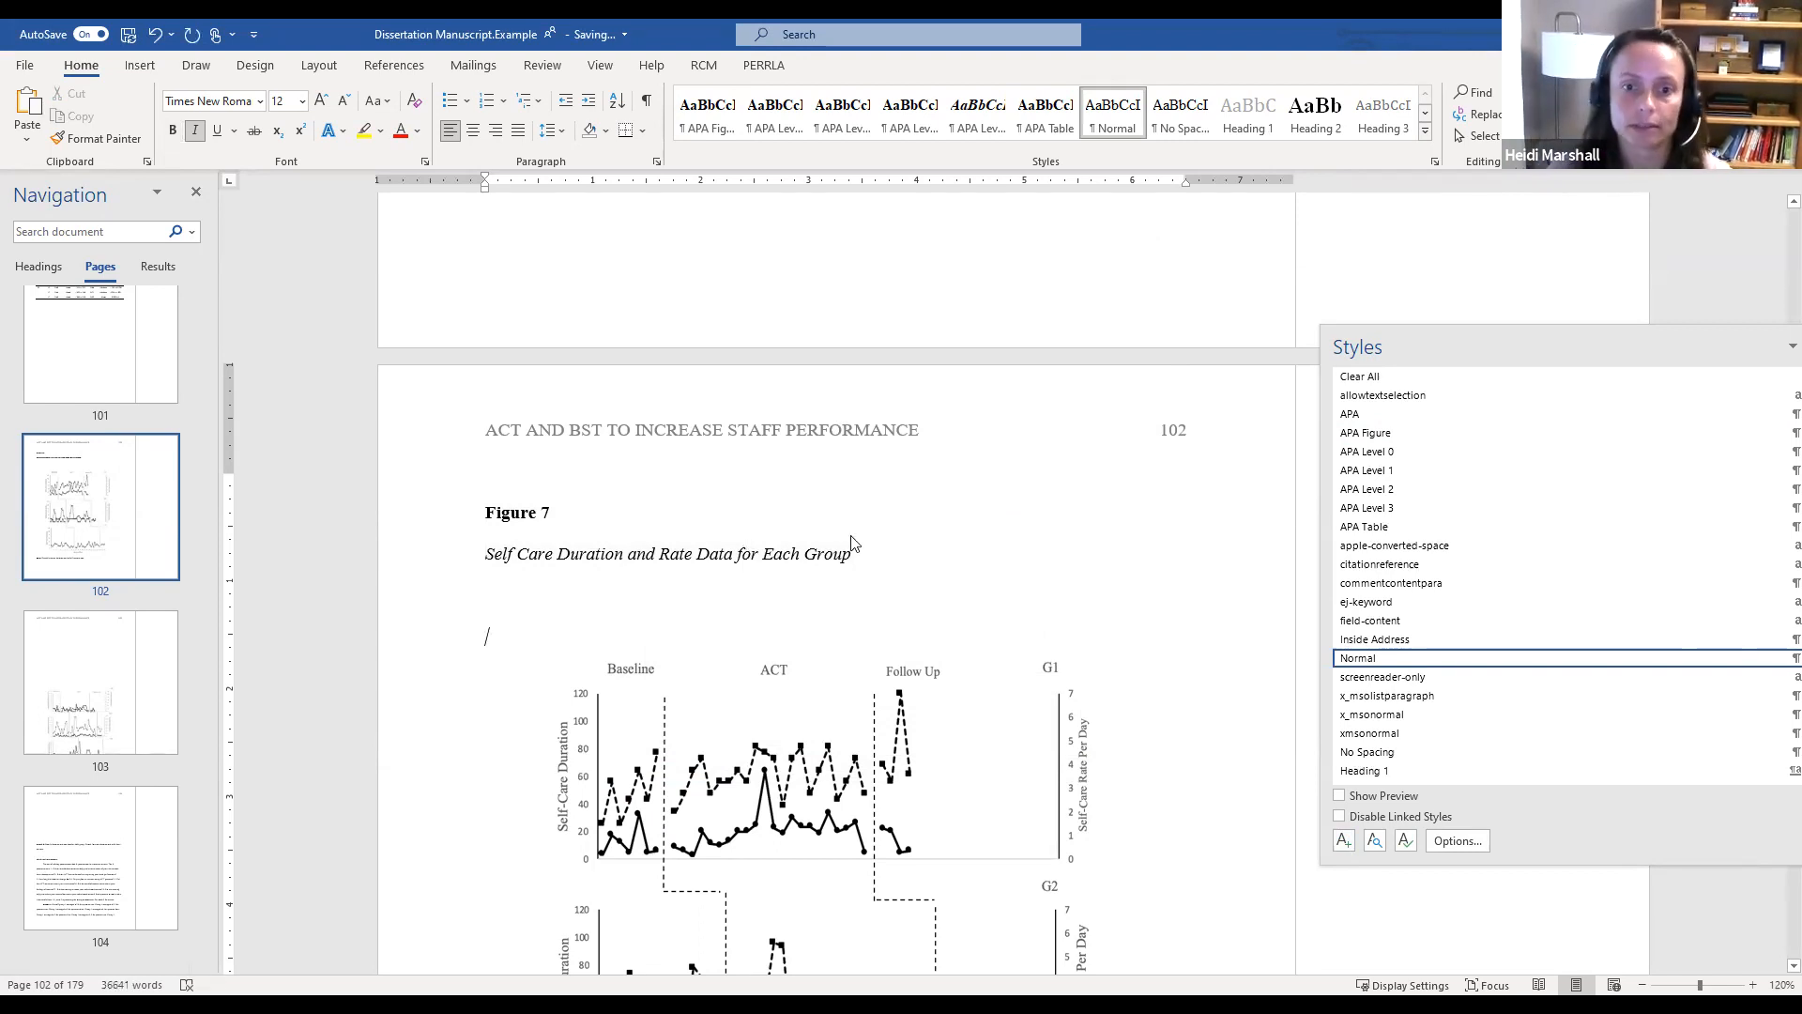
Set the layout of the family behavior graph on page 103 to In Line with Text
{"action": "scroll", "coordinate": [852, 544], "scroll_direction": "down", "scroll_amount": 8}
{"action": "scroll", "coordinate": [833, 484], "scroll_direction": "down", "scroll_amount": 11}
{"action": "scroll", "coordinate": [834, 485], "scroll_direction": "down", "scroll_amount": 10}
{"action": "scroll", "coordinate": [859, 563], "scroll_direction": "up", "scroll_amount": 3}
{"action": "scroll", "coordinate": [859, 563], "scroll_direction": "up", "scroll_amount": 9}
{"action": "left_click_drag", "start_coordinate": [819, 676], "coordinate": [736, 366]}
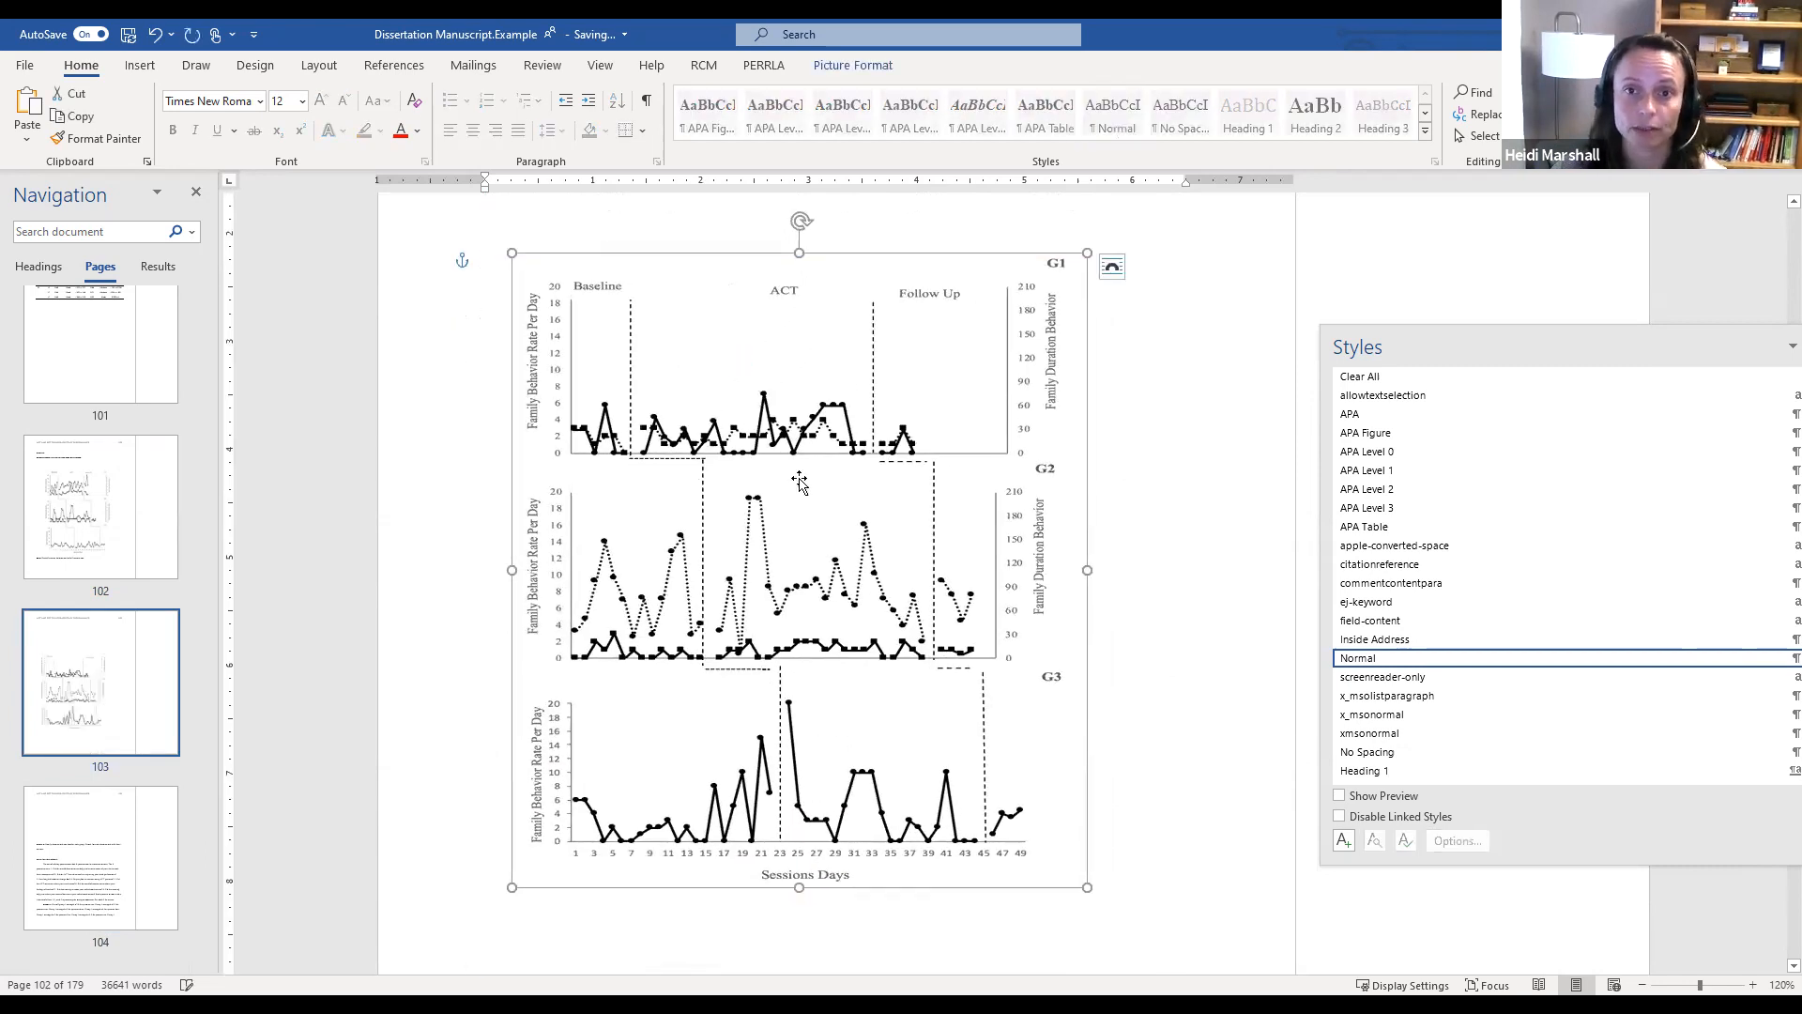
{"action": "left_click", "coordinate": [1112, 268]}
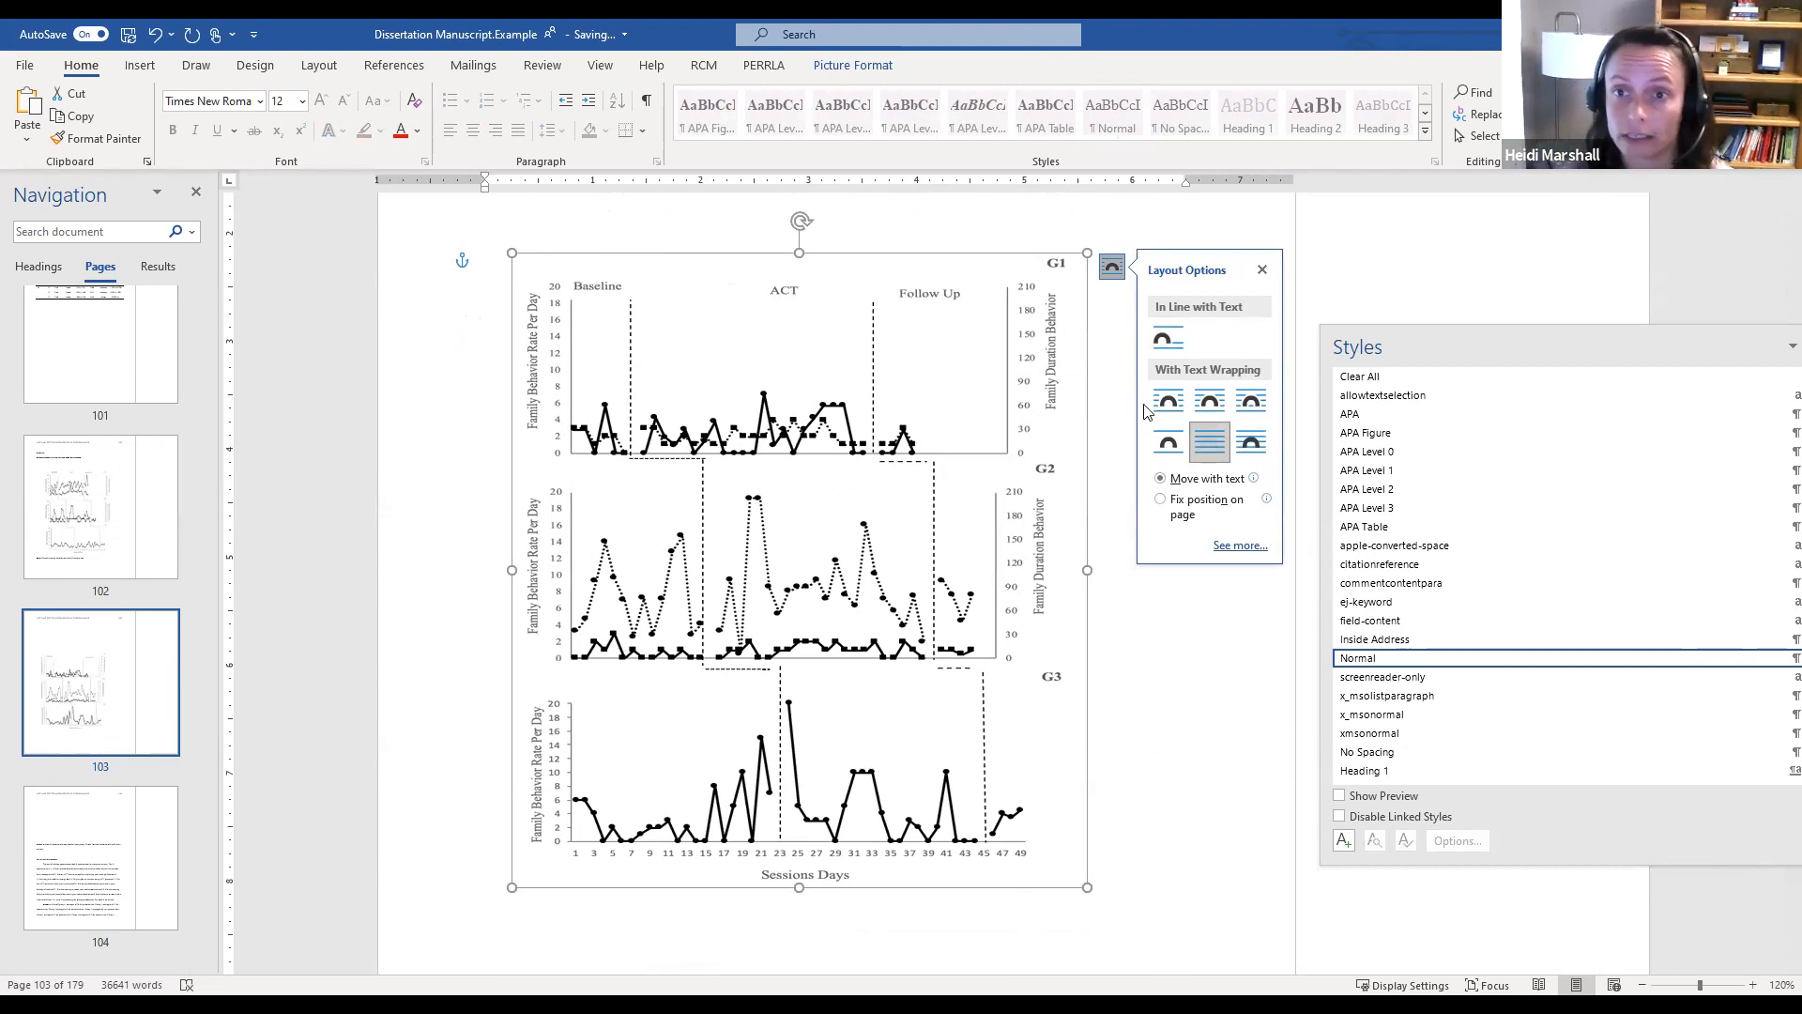
{"action": "left_click", "coordinate": [1173, 336]}
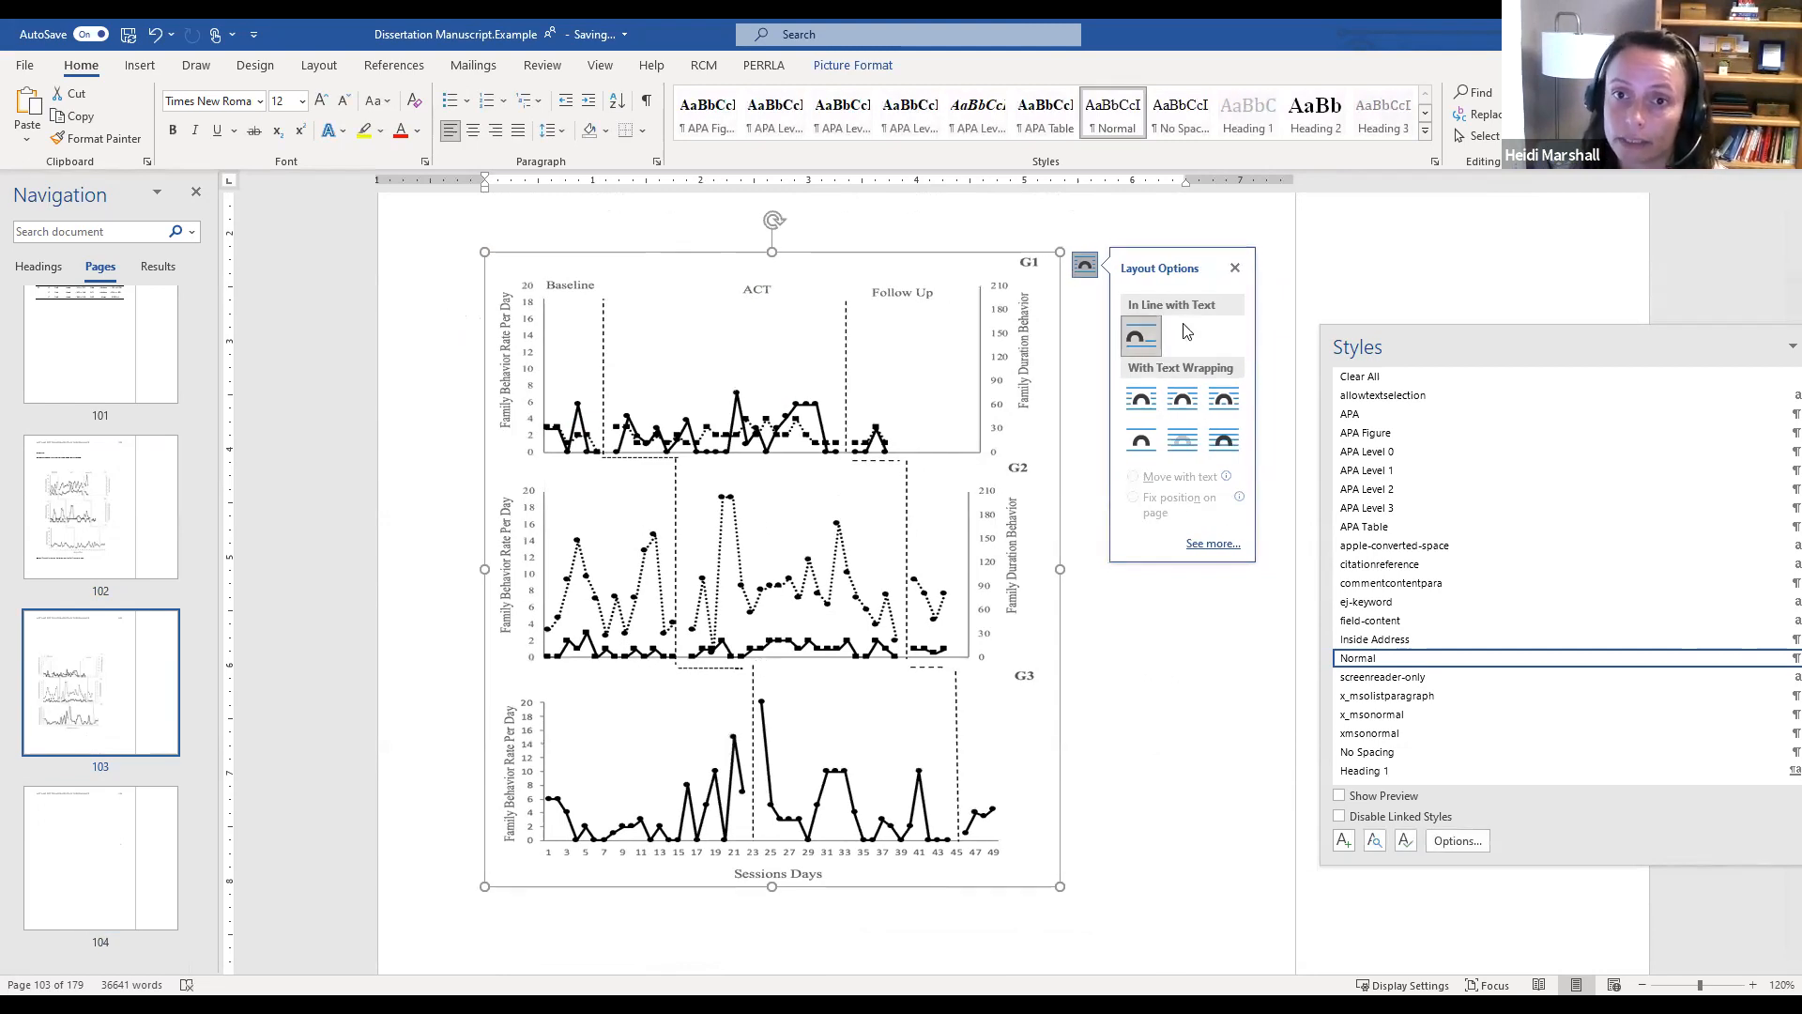
{"action": "left_click", "coordinate": [1162, 848]}
Delete an empty line above the family behavior graph on page 103
{"action": "scroll", "coordinate": [706, 531], "scroll_direction": "down", "scroll_amount": 2}
{"action": "scroll", "coordinate": [706, 531], "scroll_direction": "up", "scroll_amount": 6}
{"action": "left_click", "coordinate": [625, 421]}
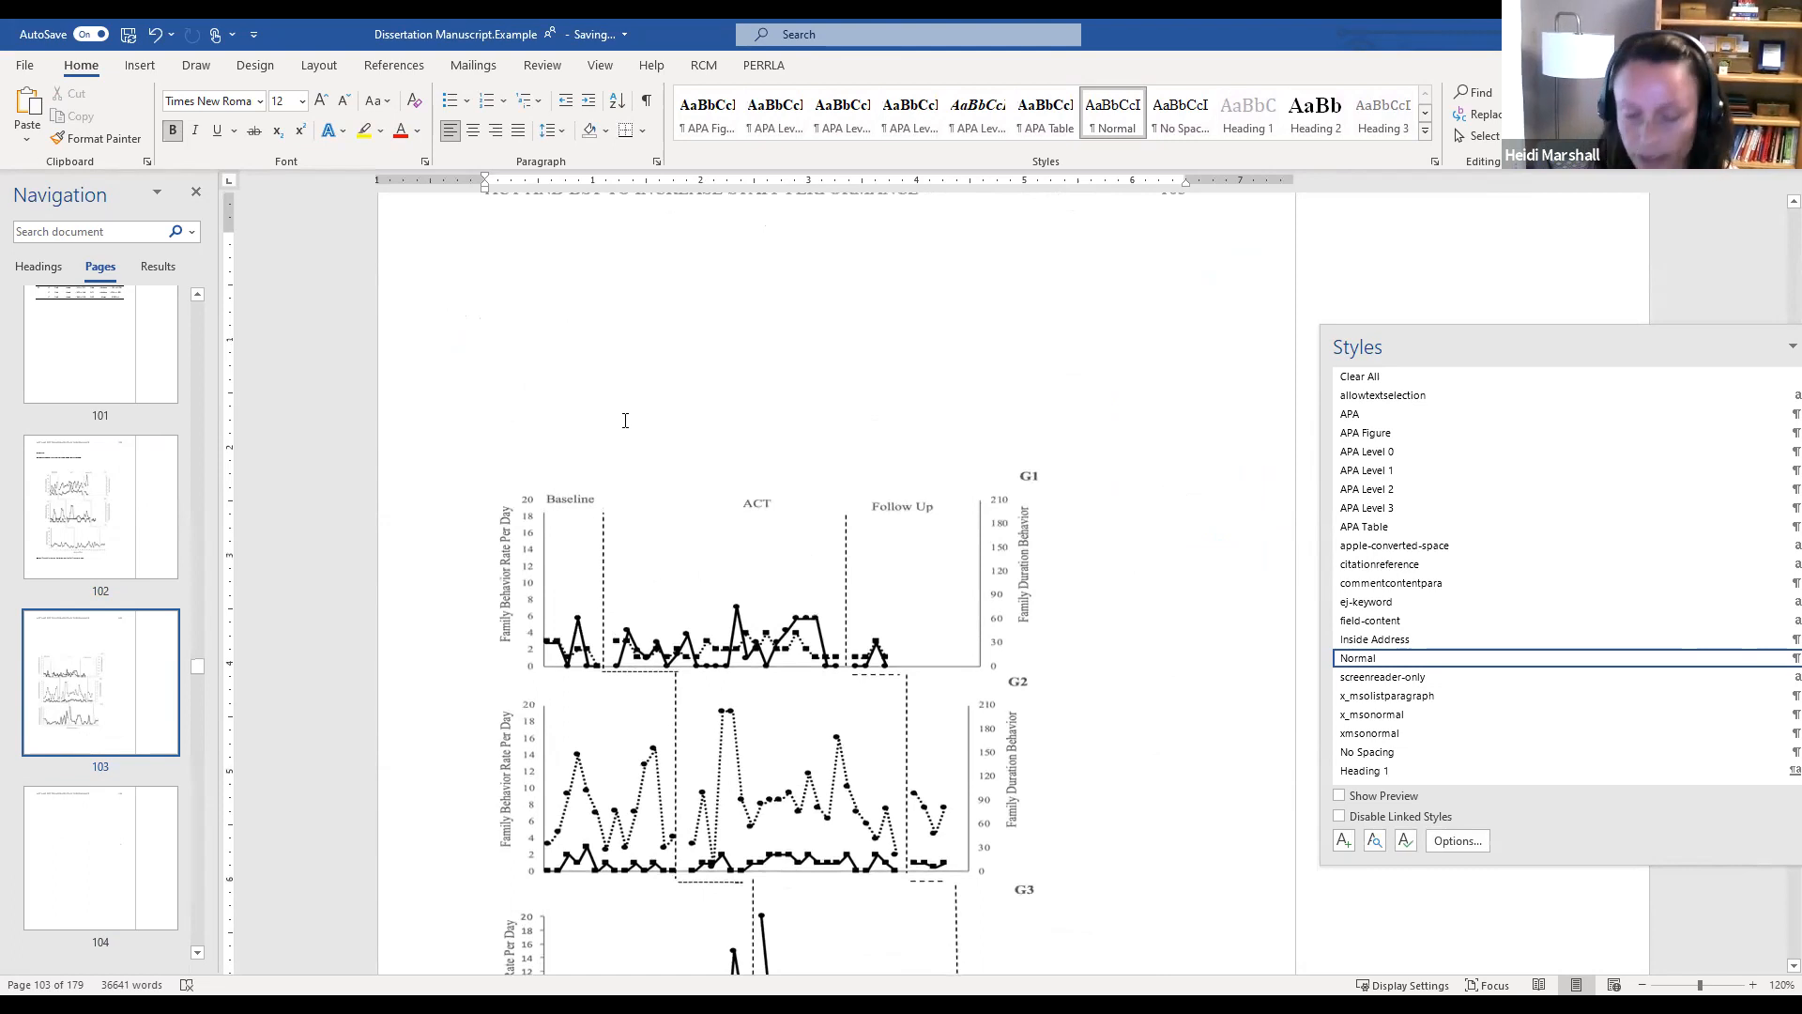
{"action": "key", "text": "ctrl+z"}
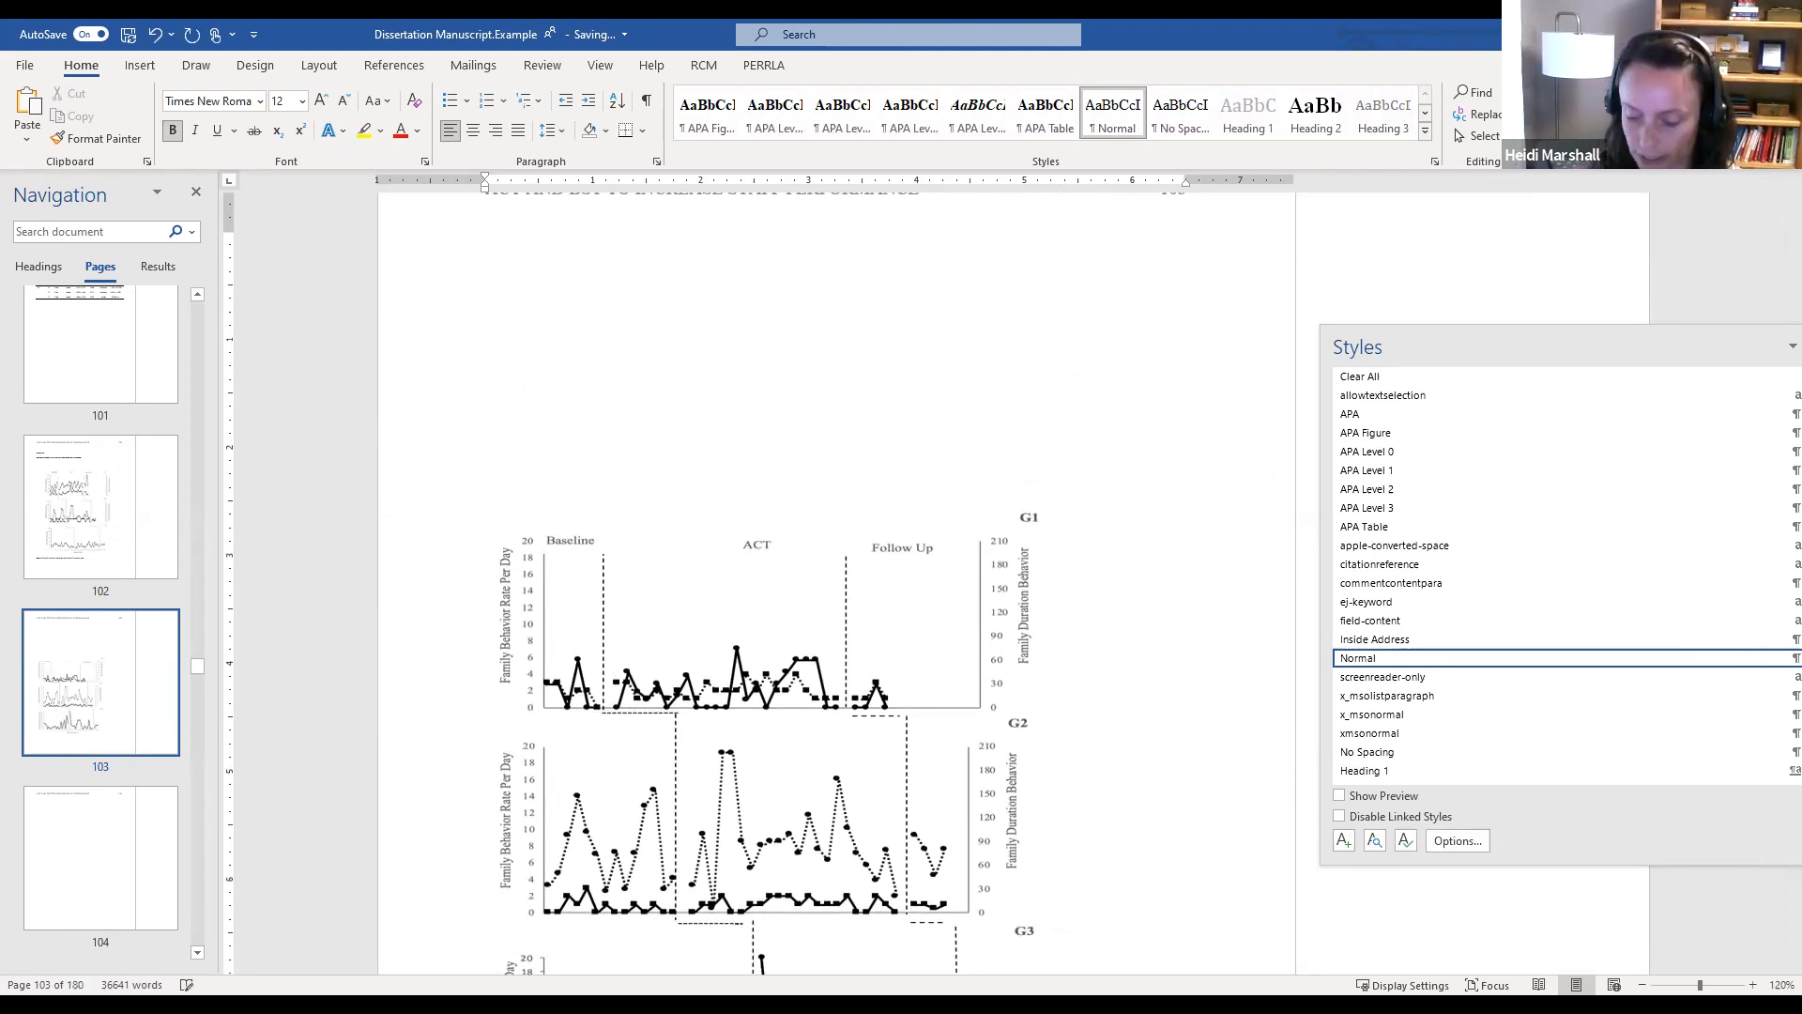
{"action": "key", "text": "BackSpace"}
{"action": "key", "text": "BackSpace"}
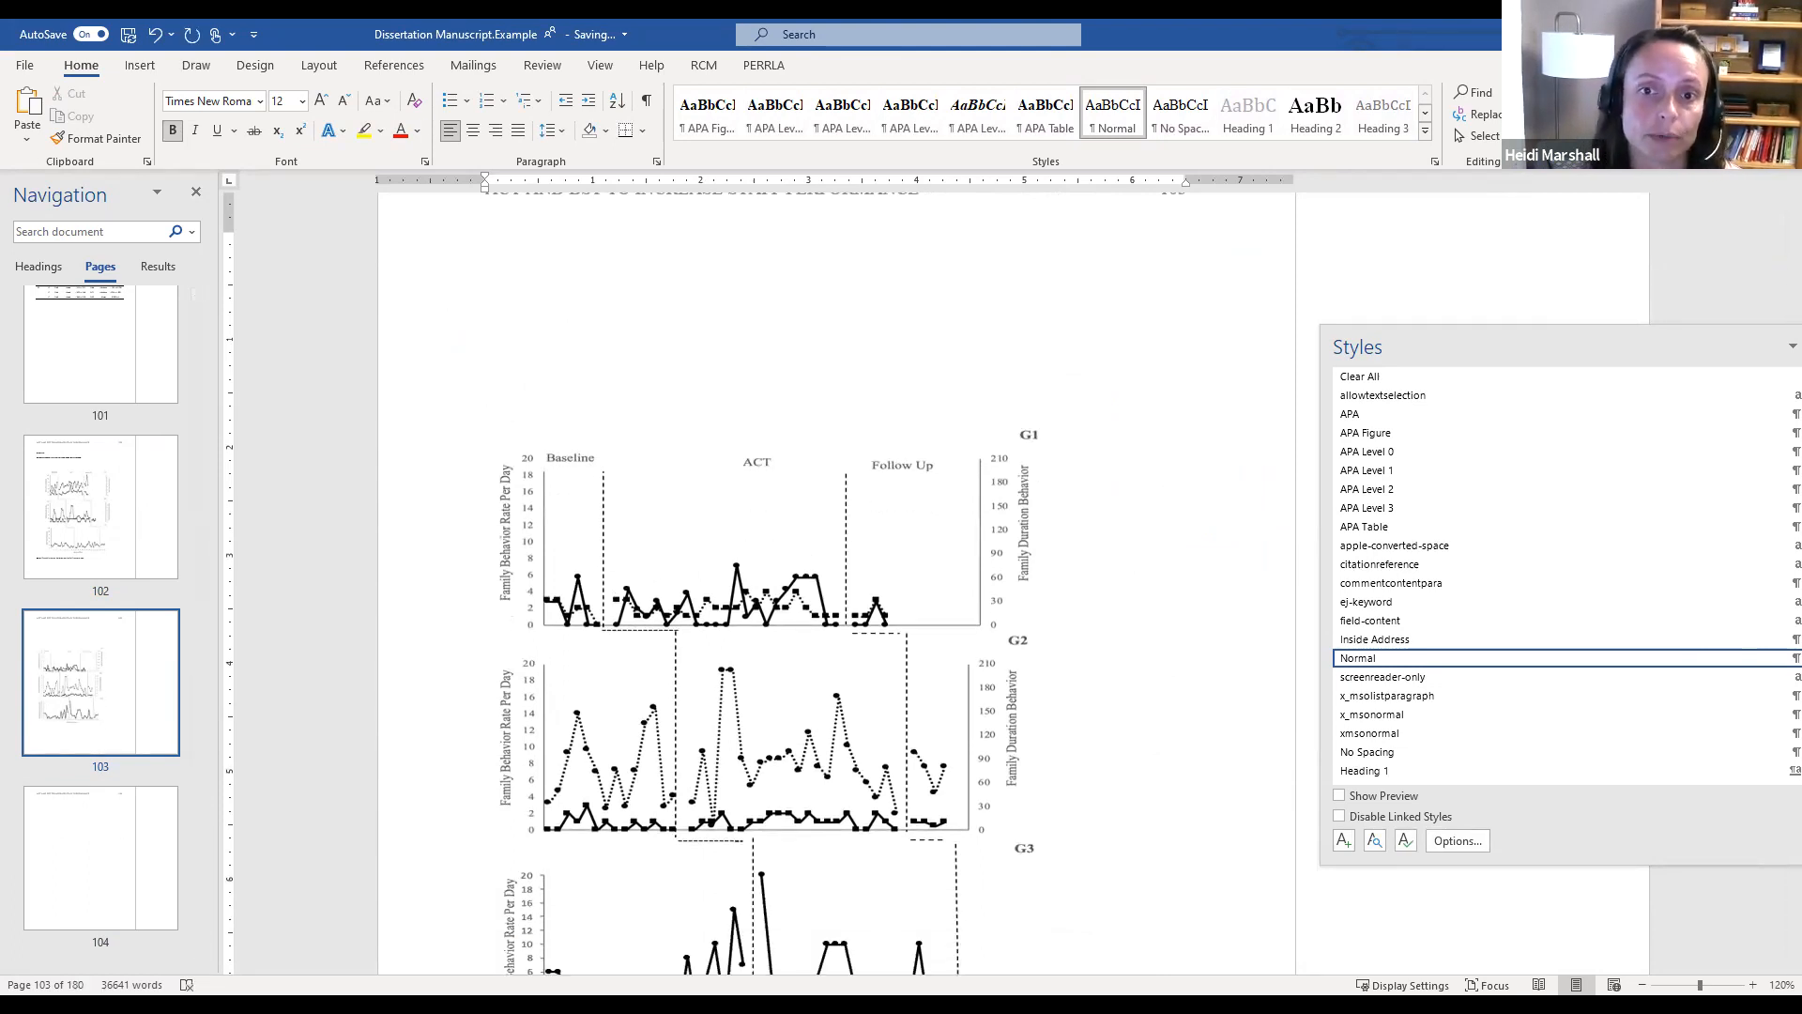
Move the Figure 8 caption from page 105 to above its graph on page 103
{"action": "scroll", "coordinate": [821, 665], "scroll_direction": "down", "scroll_amount": 6}
{"action": "scroll", "coordinate": [775, 739], "scroll_direction": "down", "scroll_amount": 11}
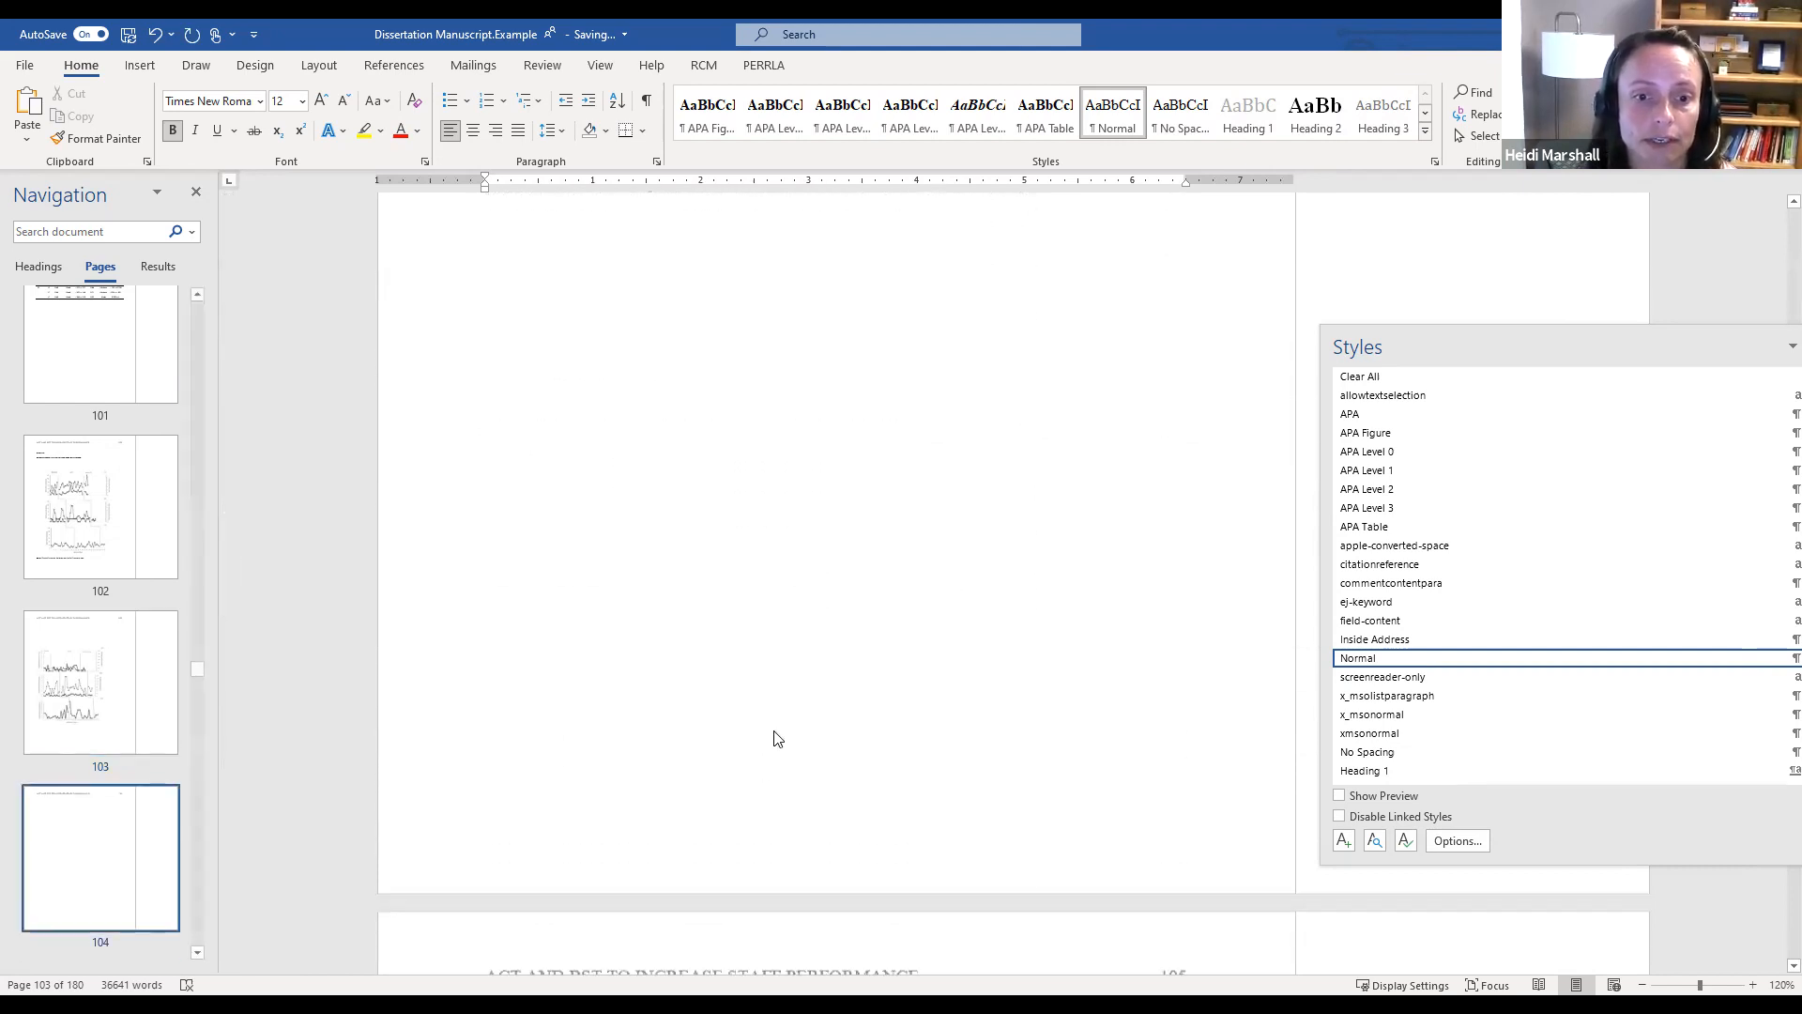
{"action": "scroll", "coordinate": [776, 739], "scroll_direction": "down", "scroll_amount": 4}
{"action": "triple_click", "coordinate": [478, 655]}
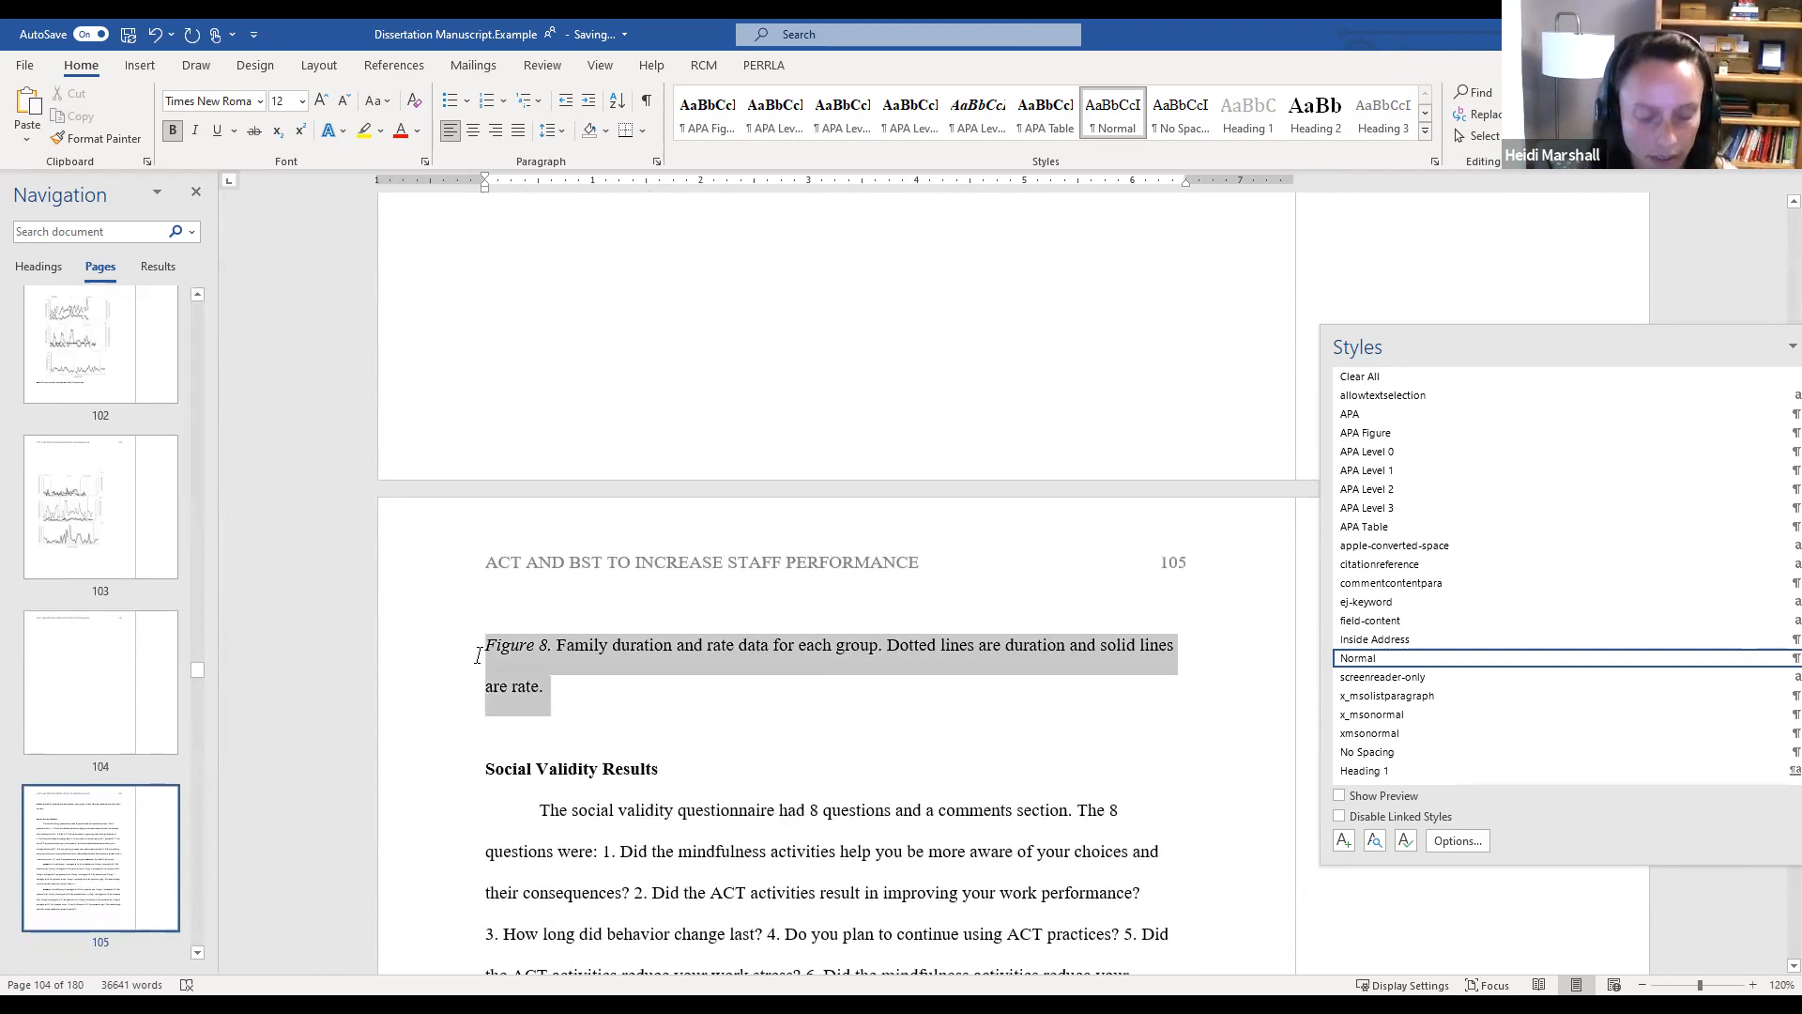
{"action": "key", "text": "ctrl+x"}
{"action": "scroll", "coordinate": [678, 648], "scroll_direction": "up", "scroll_amount": 9}
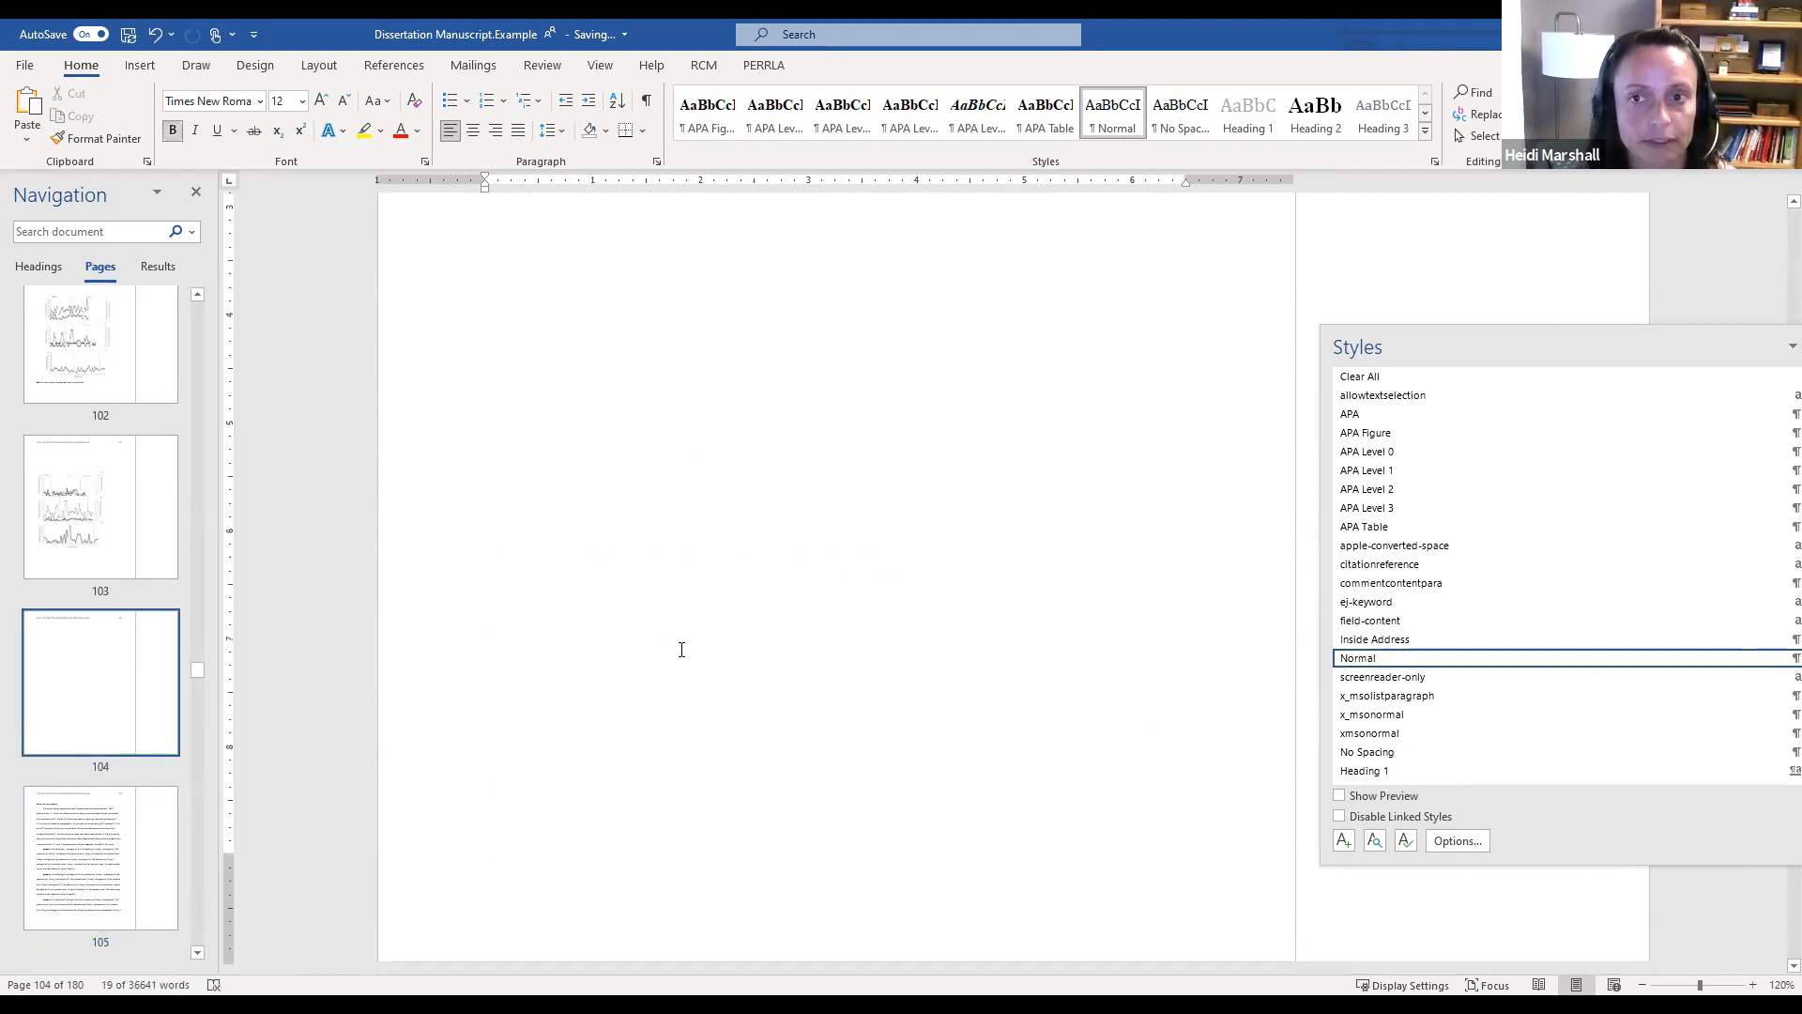
{"action": "scroll", "coordinate": [681, 648], "scroll_direction": "up", "scroll_amount": 15}
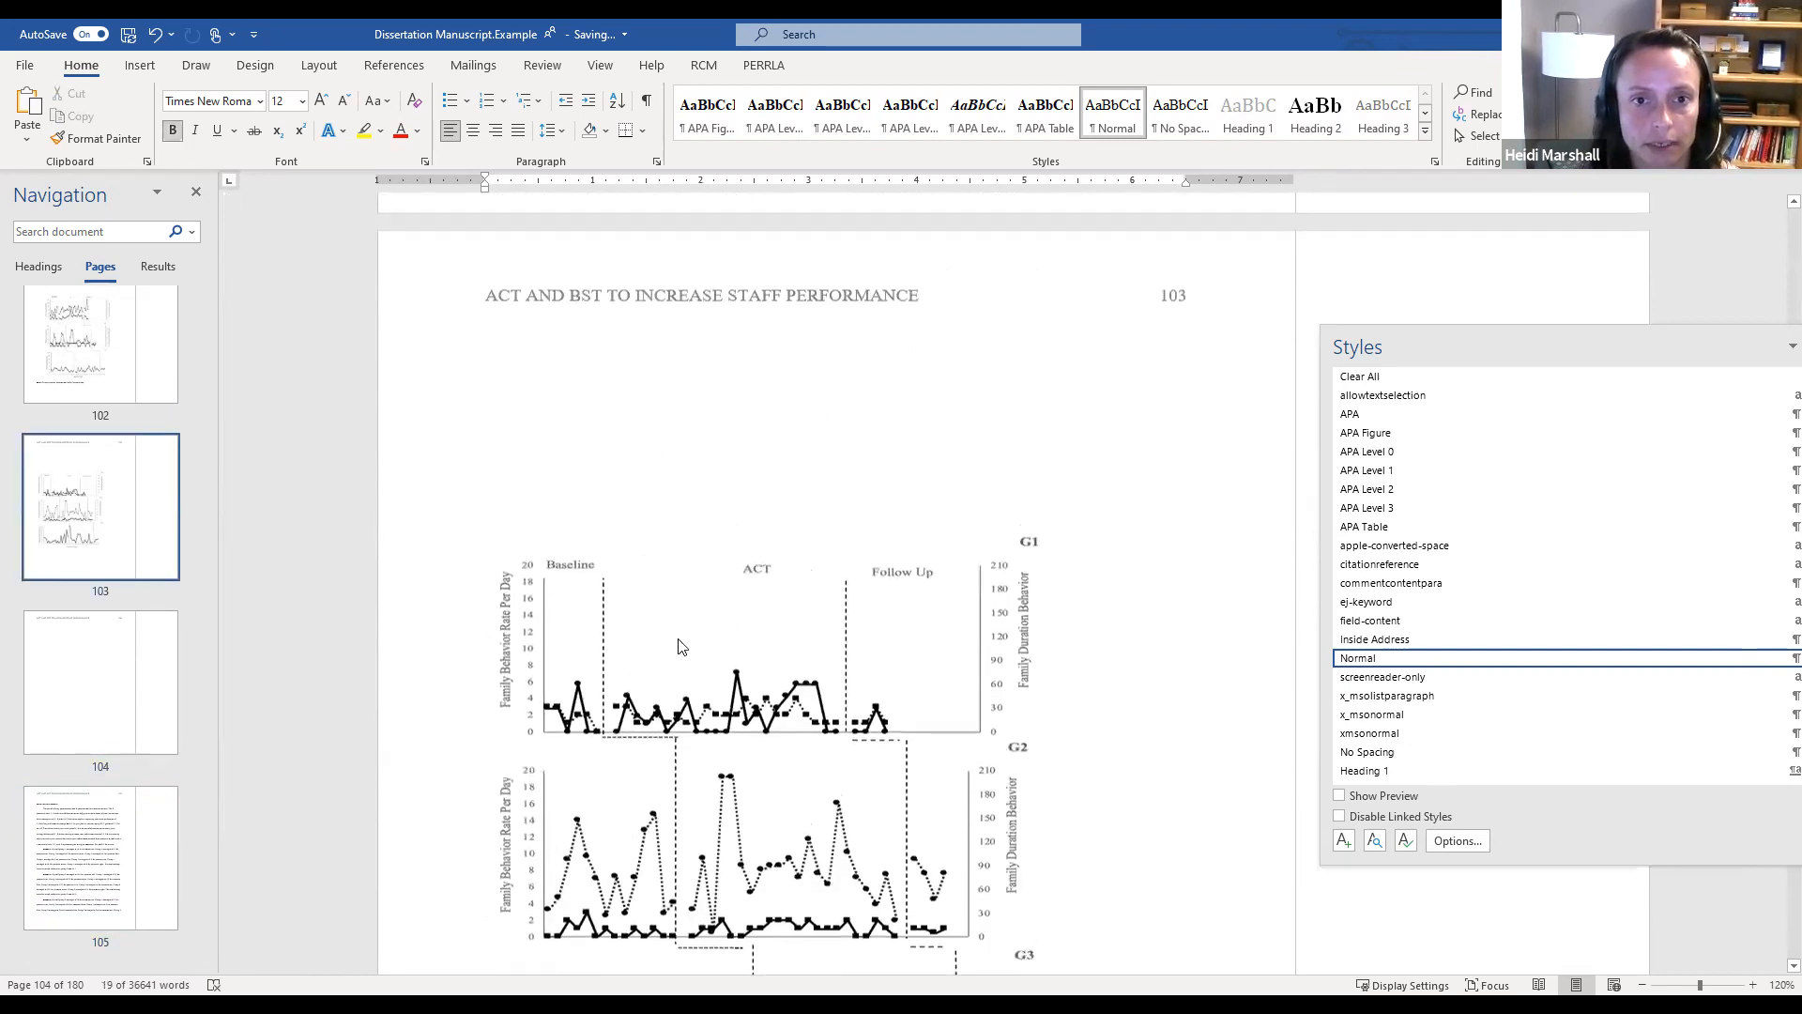
{"action": "left_click", "coordinate": [568, 706]}
{"action": "key", "text": "ctrl+v"}
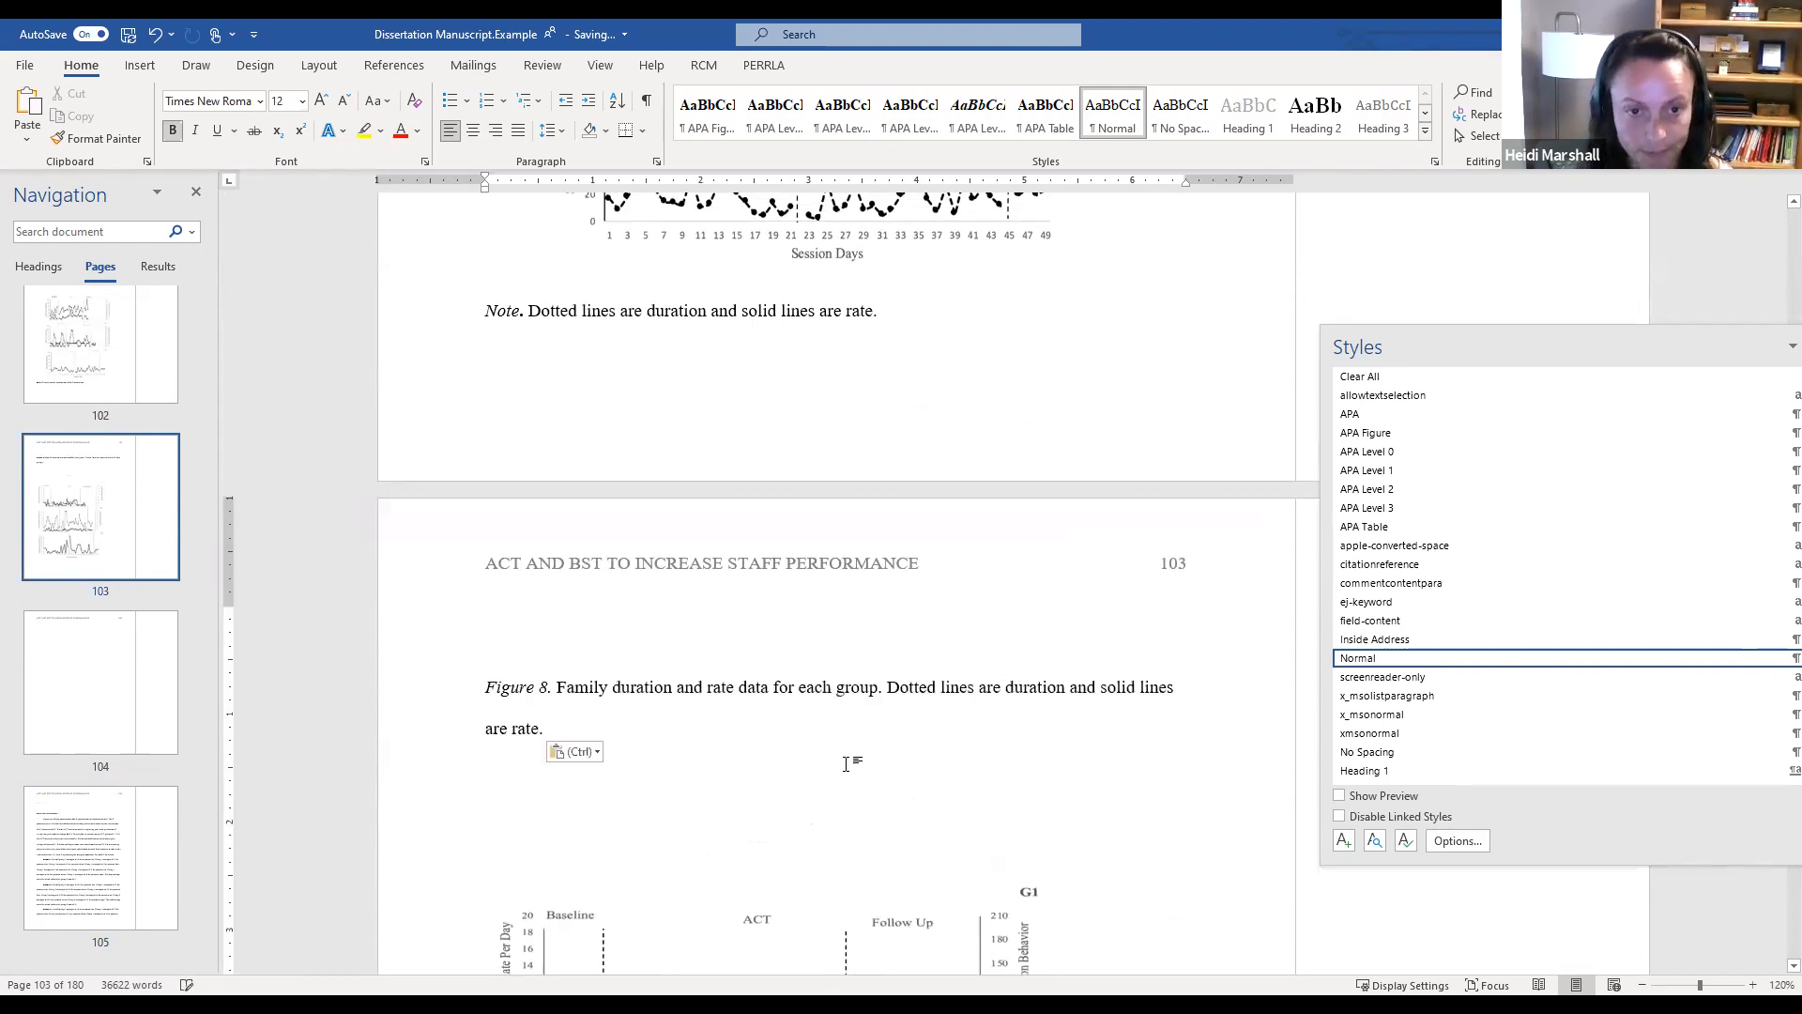
Put Figure 8 on its own line without the period and make it bold instead of italic
{"action": "left_click", "coordinate": [559, 687]}
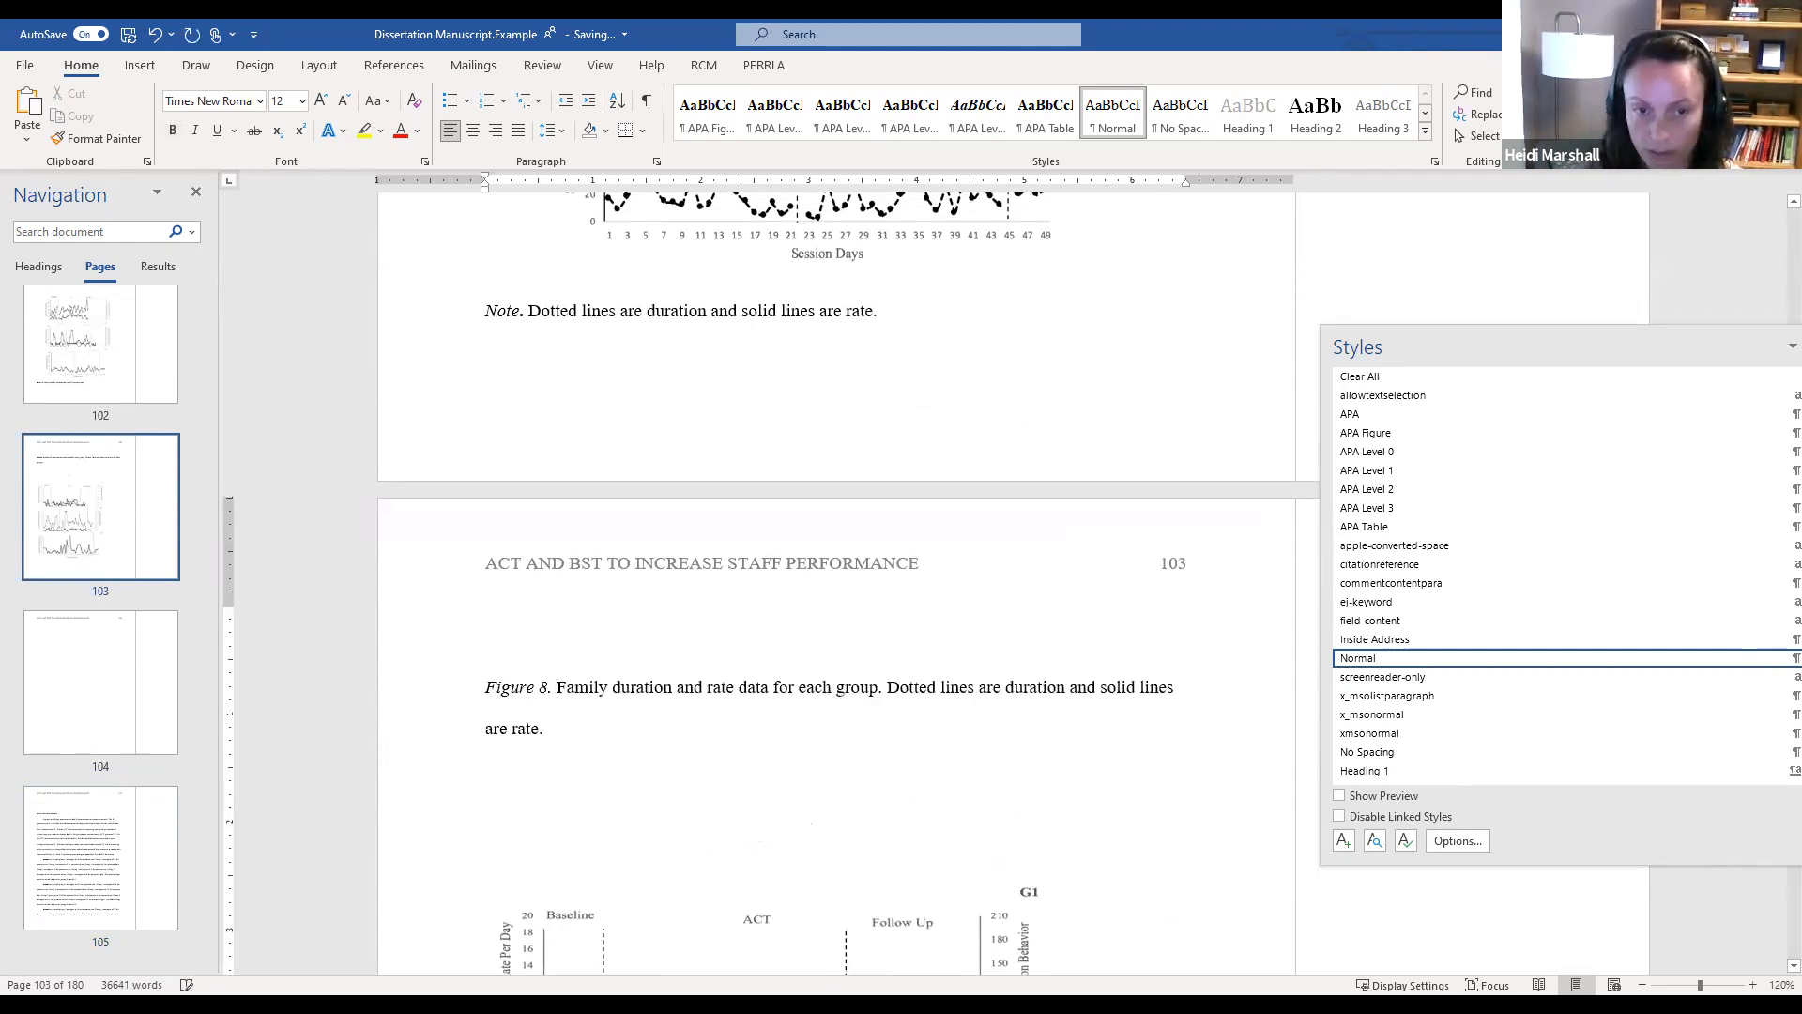
{"action": "key", "text": "Return"}
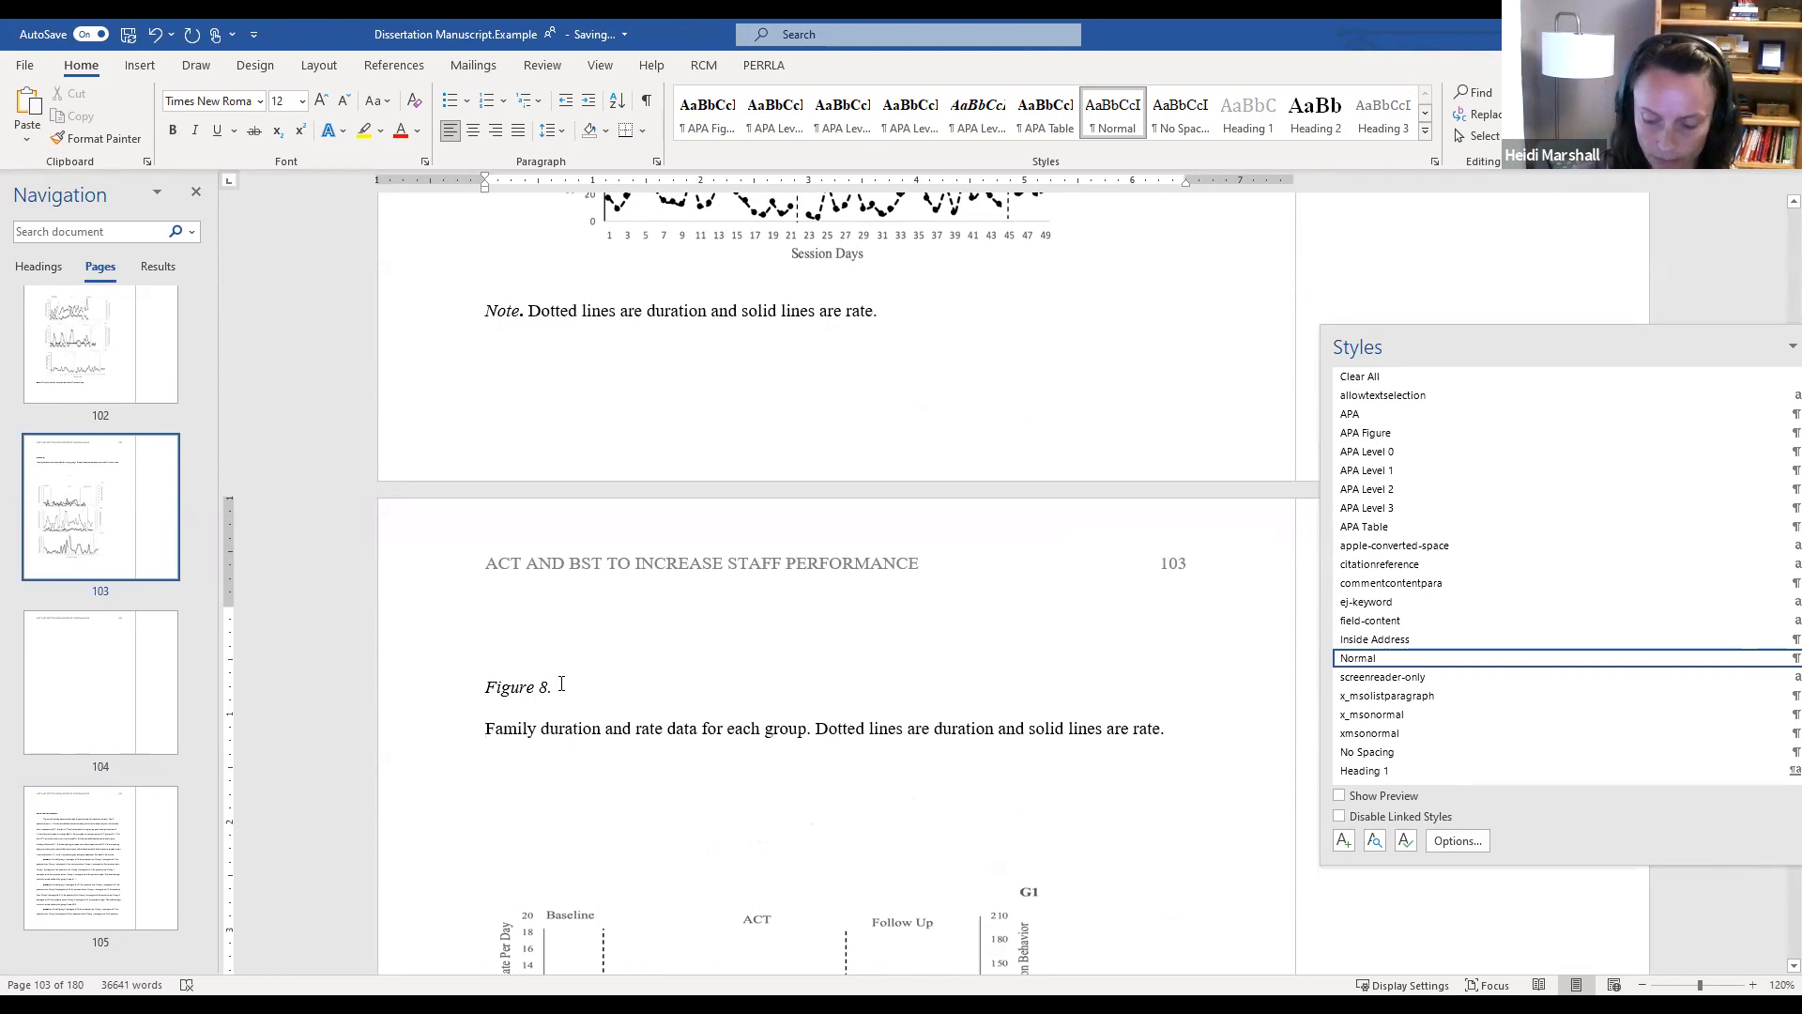
{"action": "key", "text": "Left"}
{"action": "key", "text": "BackSpace"}
{"action": "left_click", "coordinate": [449, 695]}
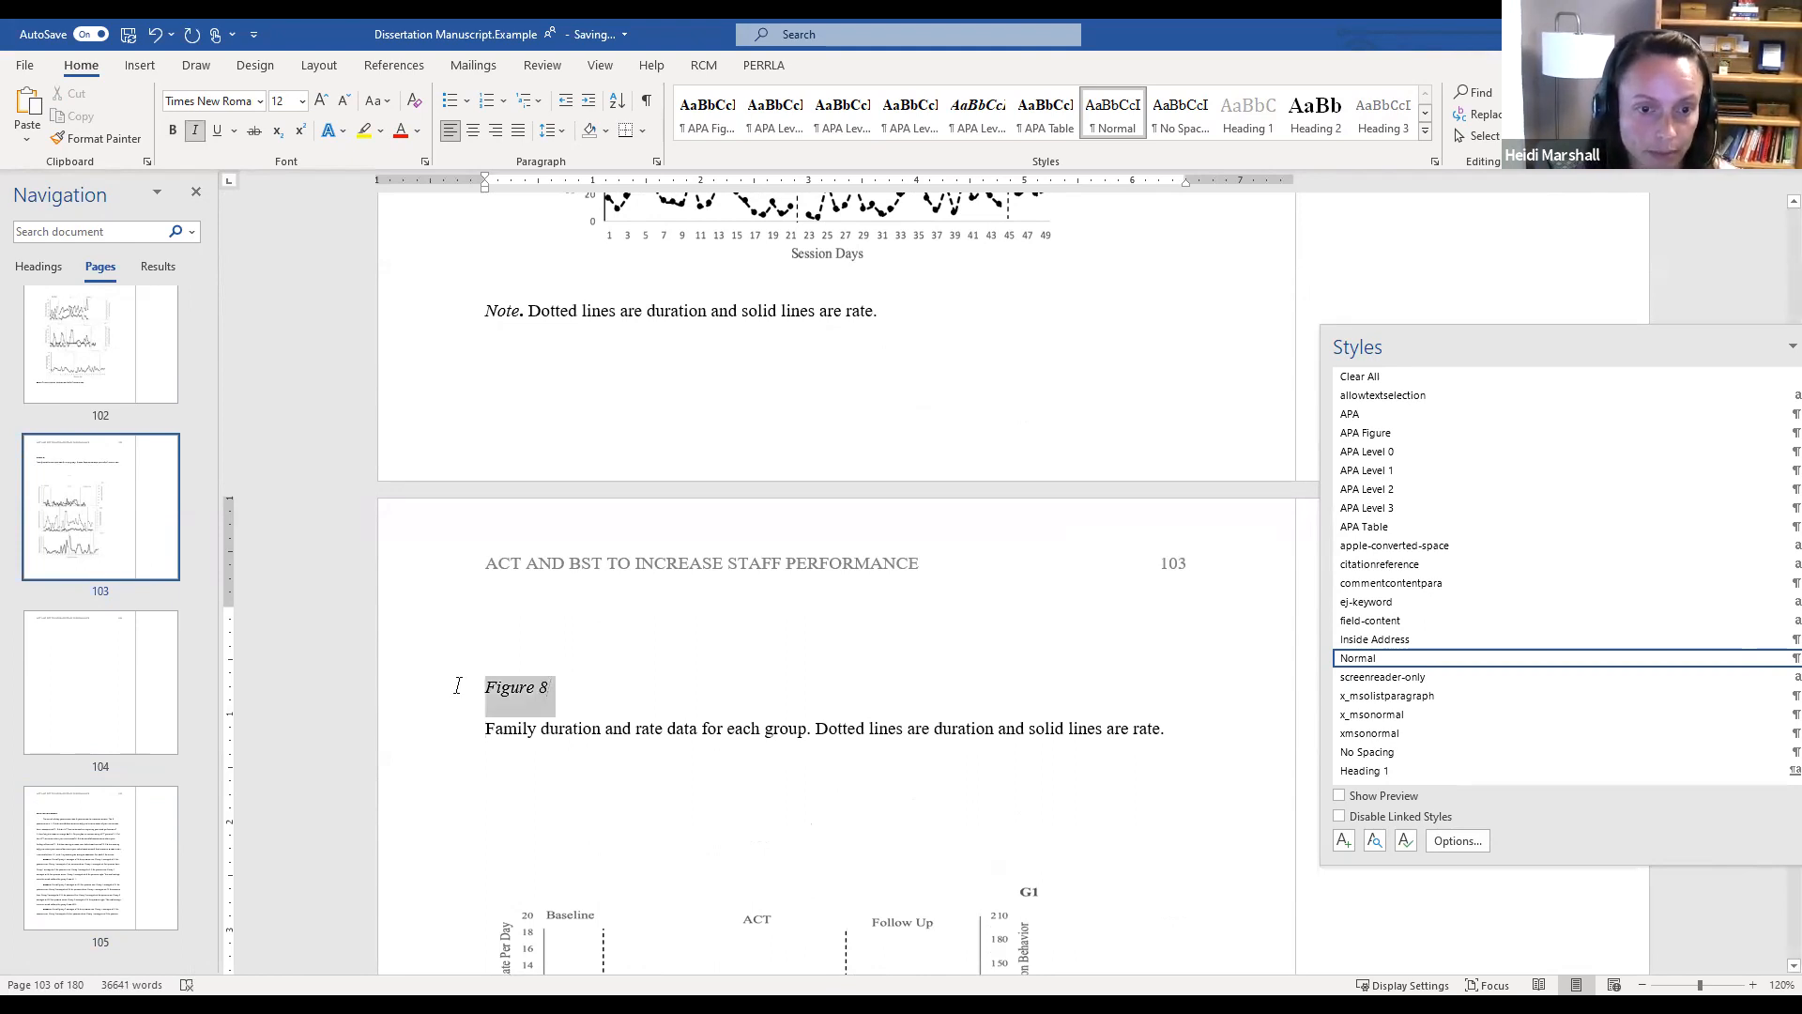
{"action": "key", "text": "ctrl+i"}
{"action": "key", "text": "ctrl+b"}
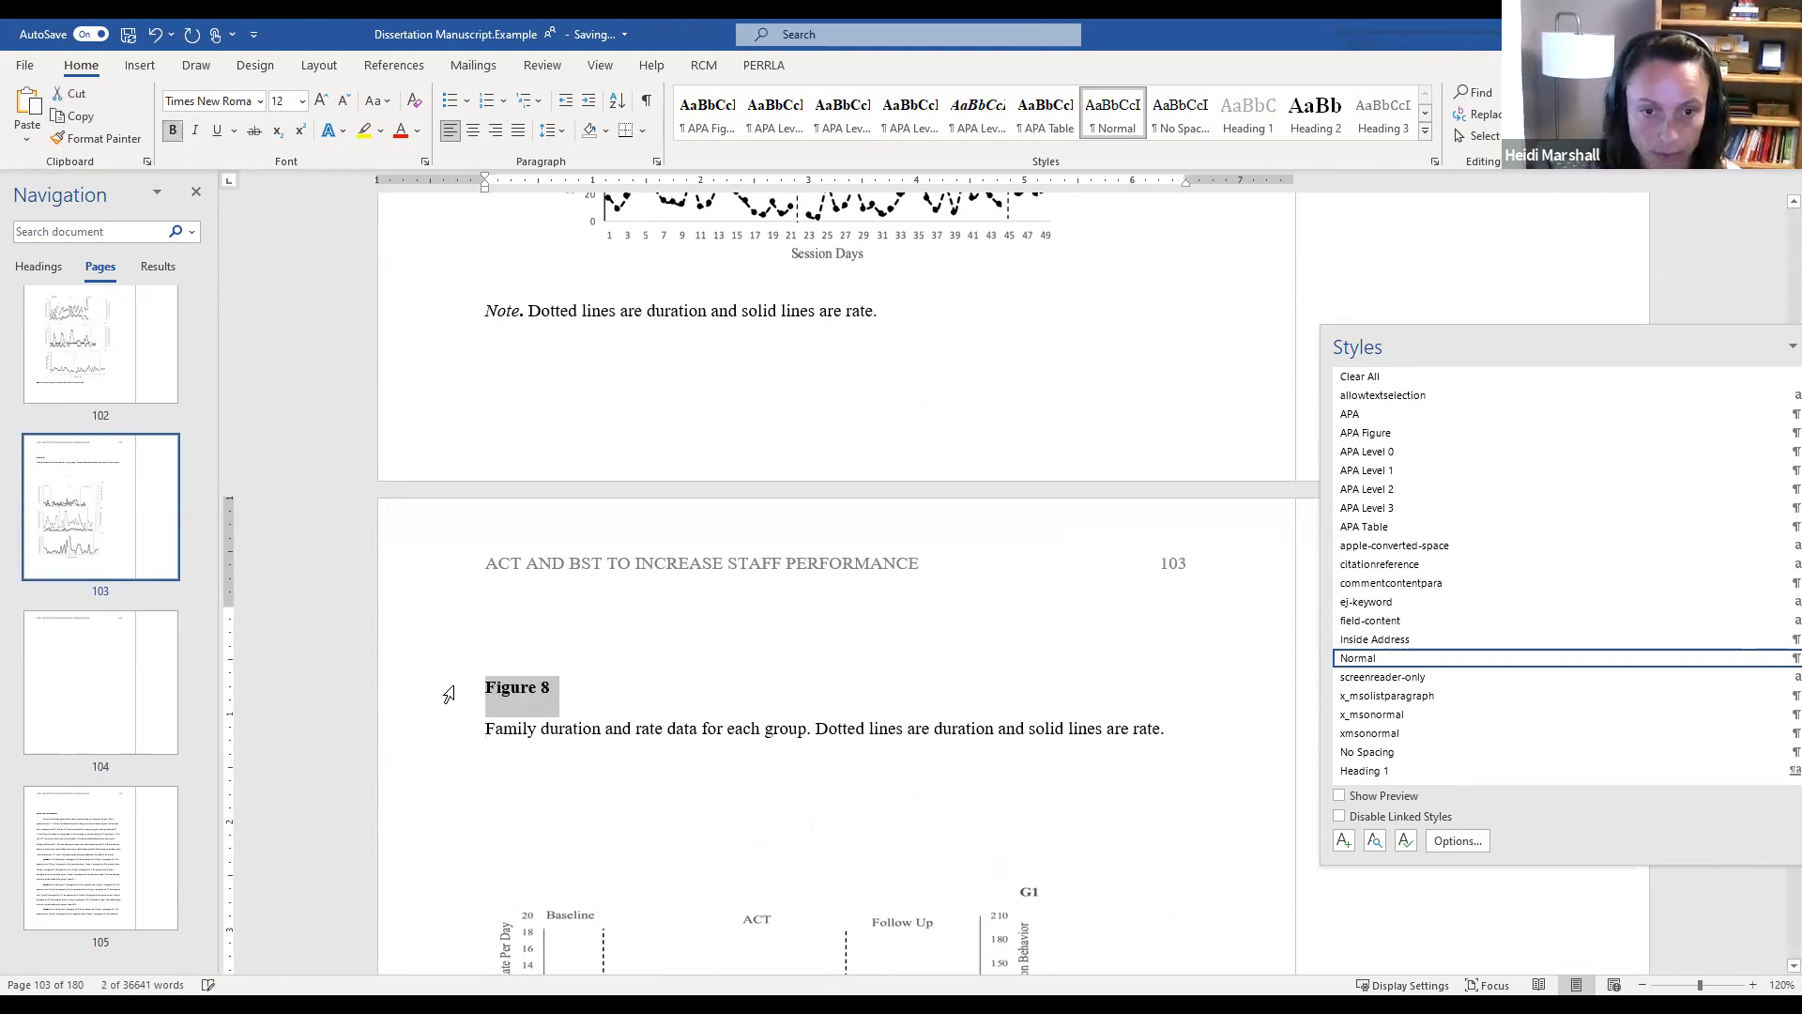
Cut the sentence "Dotted lines are duration and solid lines are rate." from the Figure 8 title and delete the empty lines above the graph
{"action": "left_click_drag", "start_coordinate": [821, 726], "coordinate": [1171, 738]}
{"action": "key", "text": "Delete"}
{"action": "scroll", "coordinate": [800, 644], "scroll_direction": "down", "scroll_amount": 5}
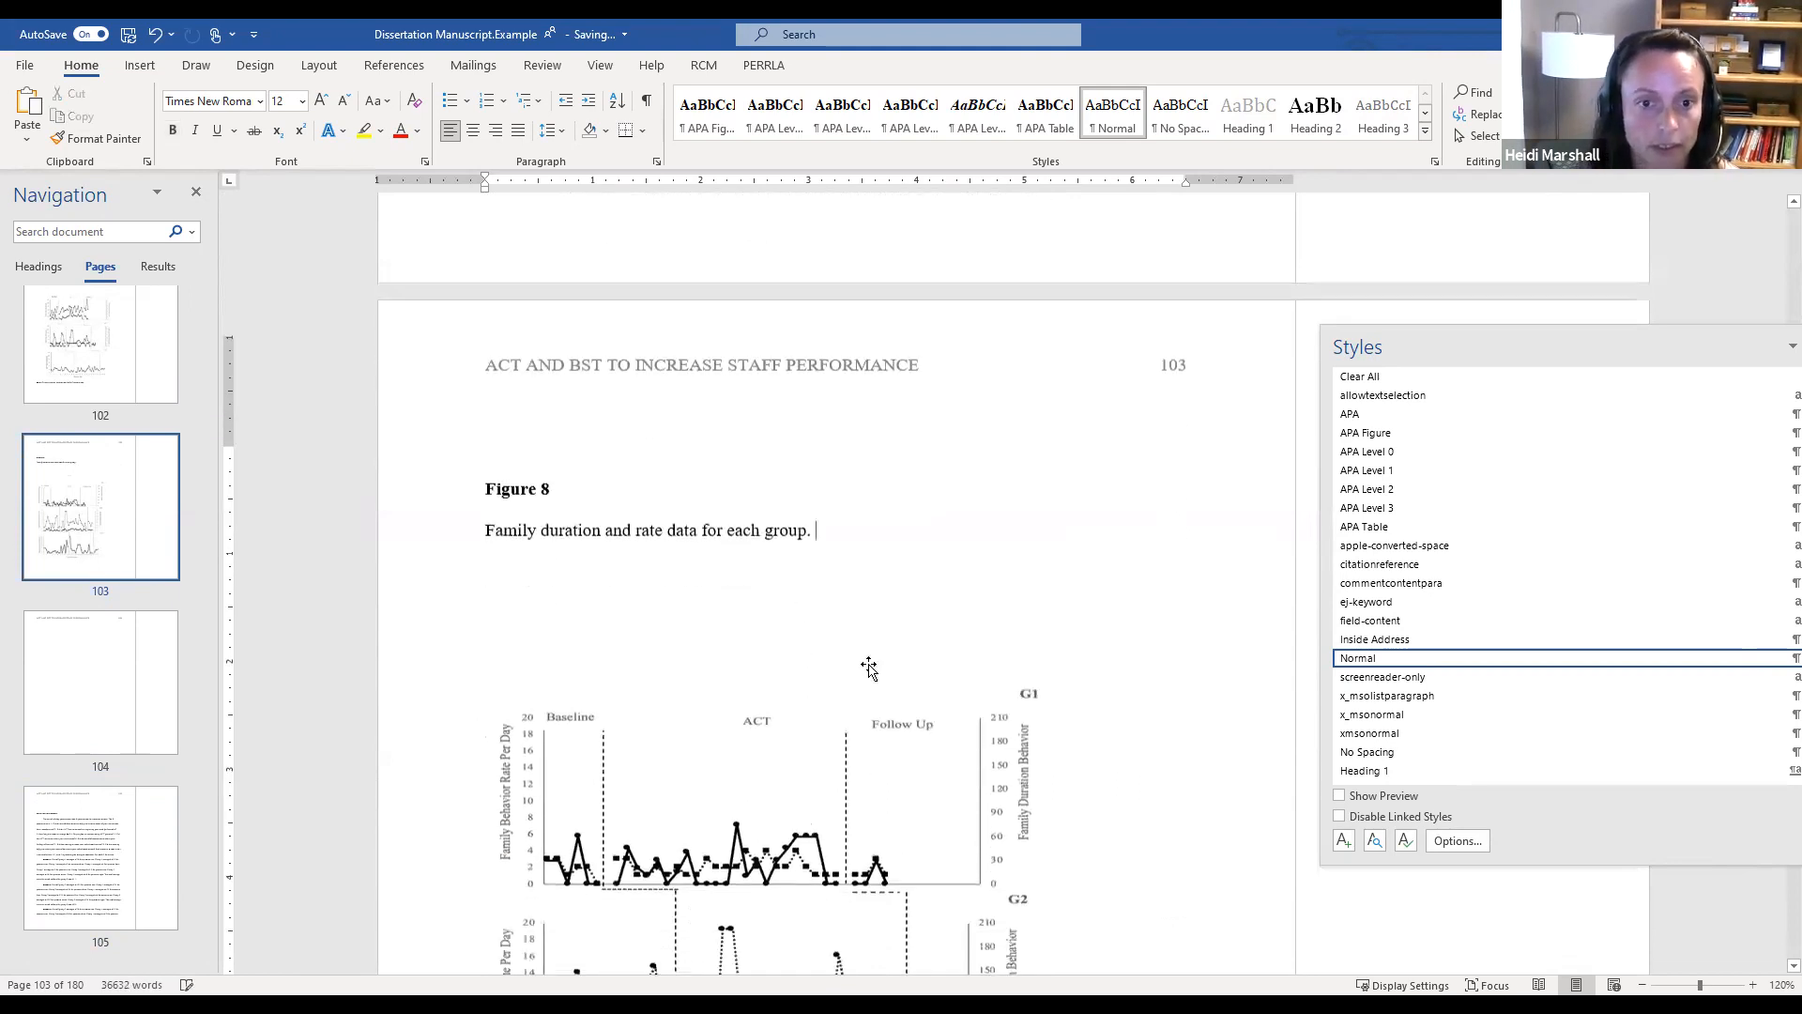
{"action": "key", "text": "BackSpace"}
{"action": "key", "text": "BackSpace"}
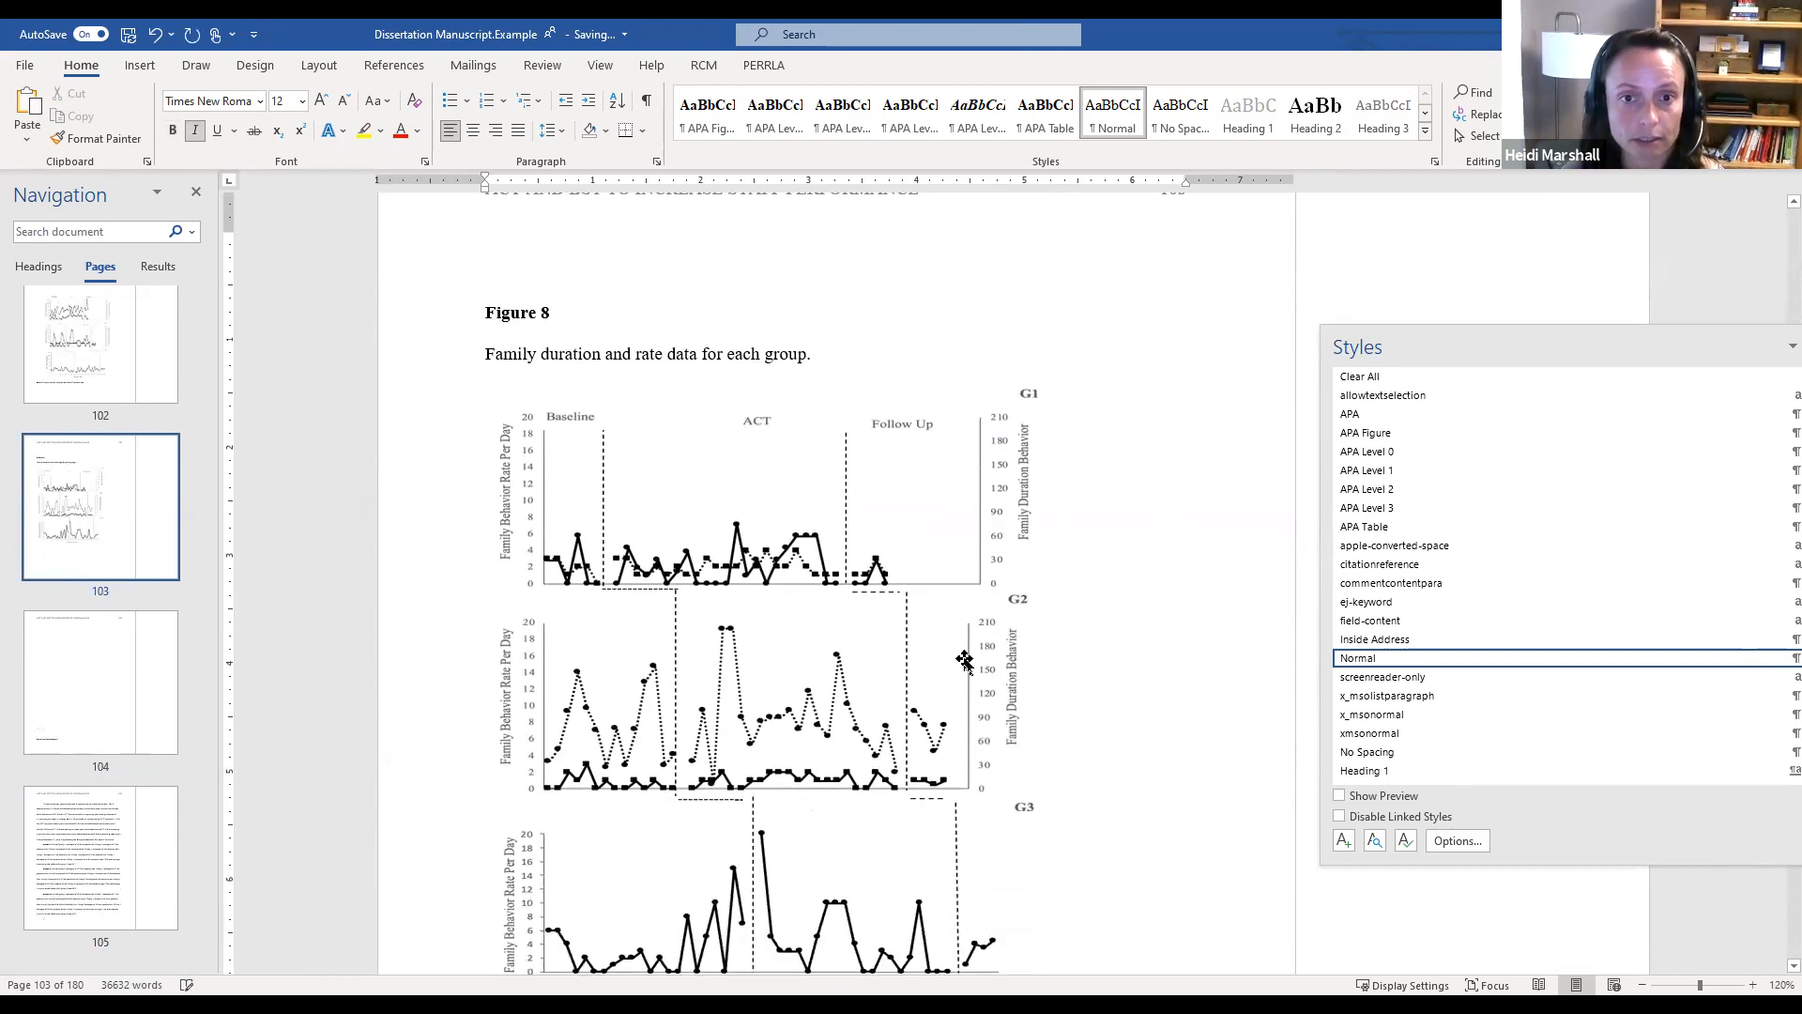
Add "Note." below the Figure 8 graph, followed by the cut sentence "Dotted lines are duration and solid lines are rate."
{"action": "scroll", "coordinate": [939, 662], "scroll_direction": "down", "scroll_amount": 3}
{"action": "left_click", "coordinate": [613, 884]}
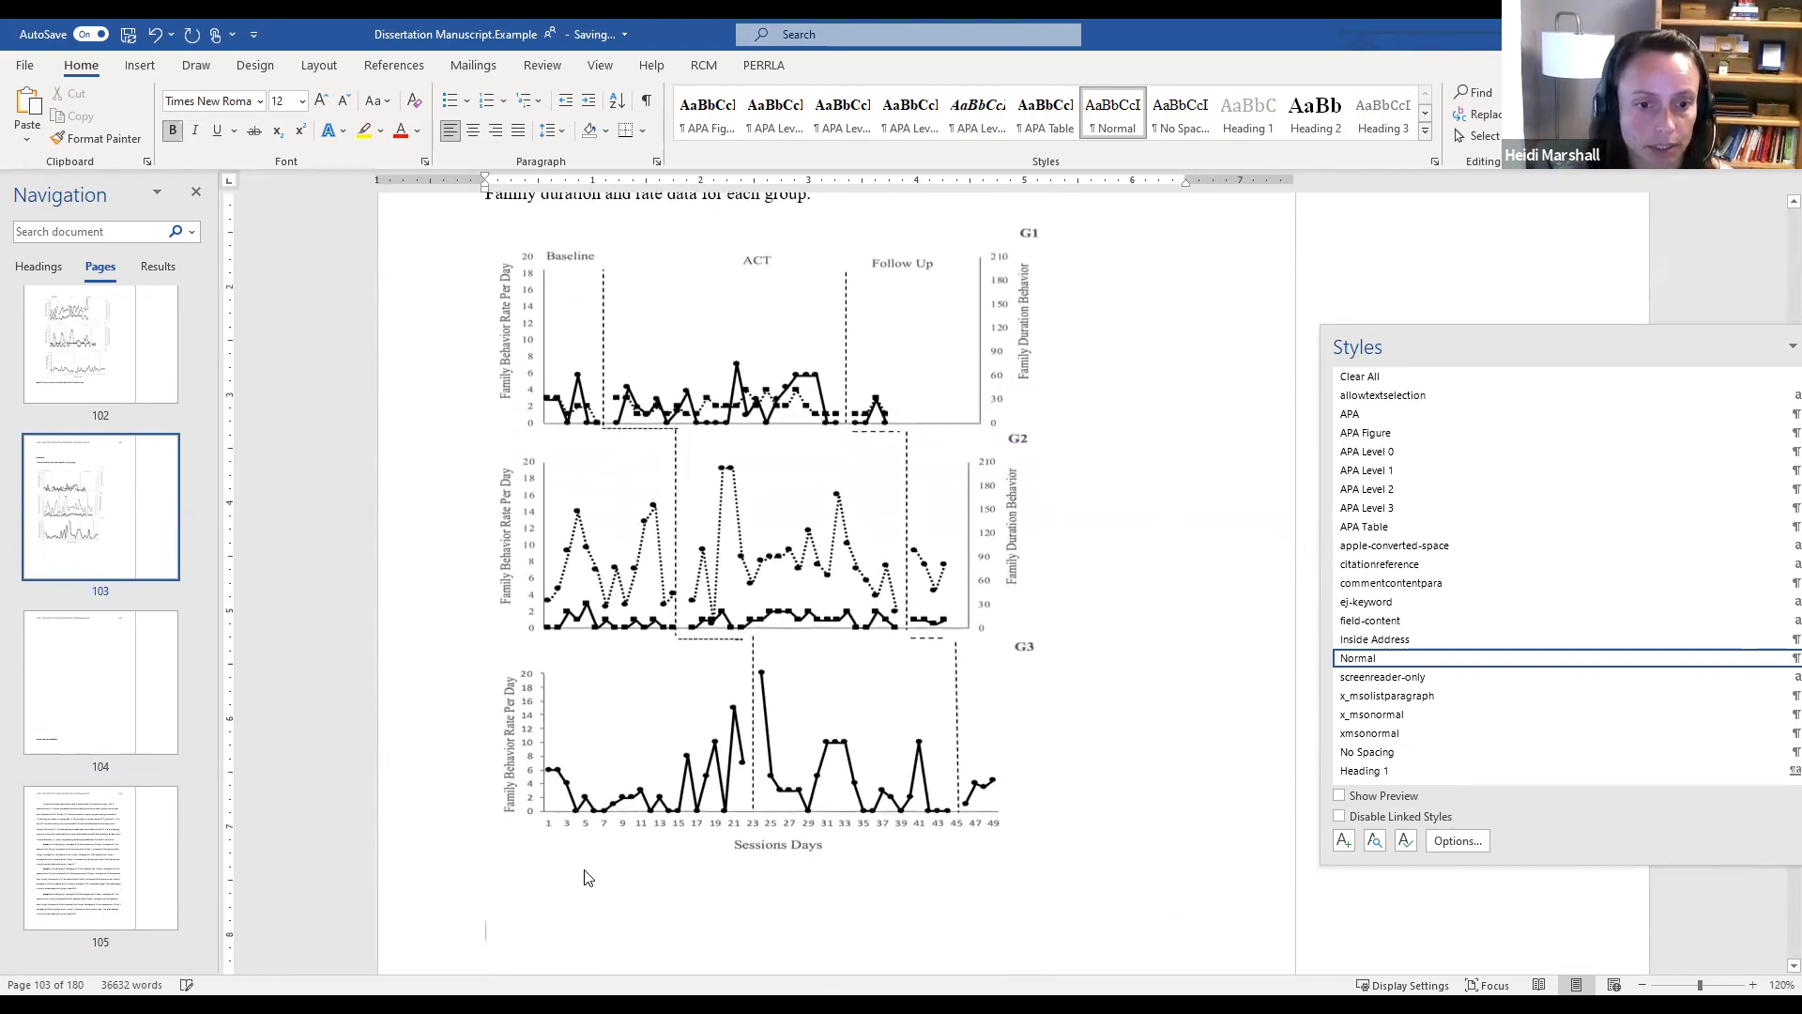
{"action": "left_click", "coordinate": [581, 865]}
{"action": "key", "text": "ctrl+i"}
{"action": "type", "text": "Note."}
{"action": "key", "text": "ctrl+v"}
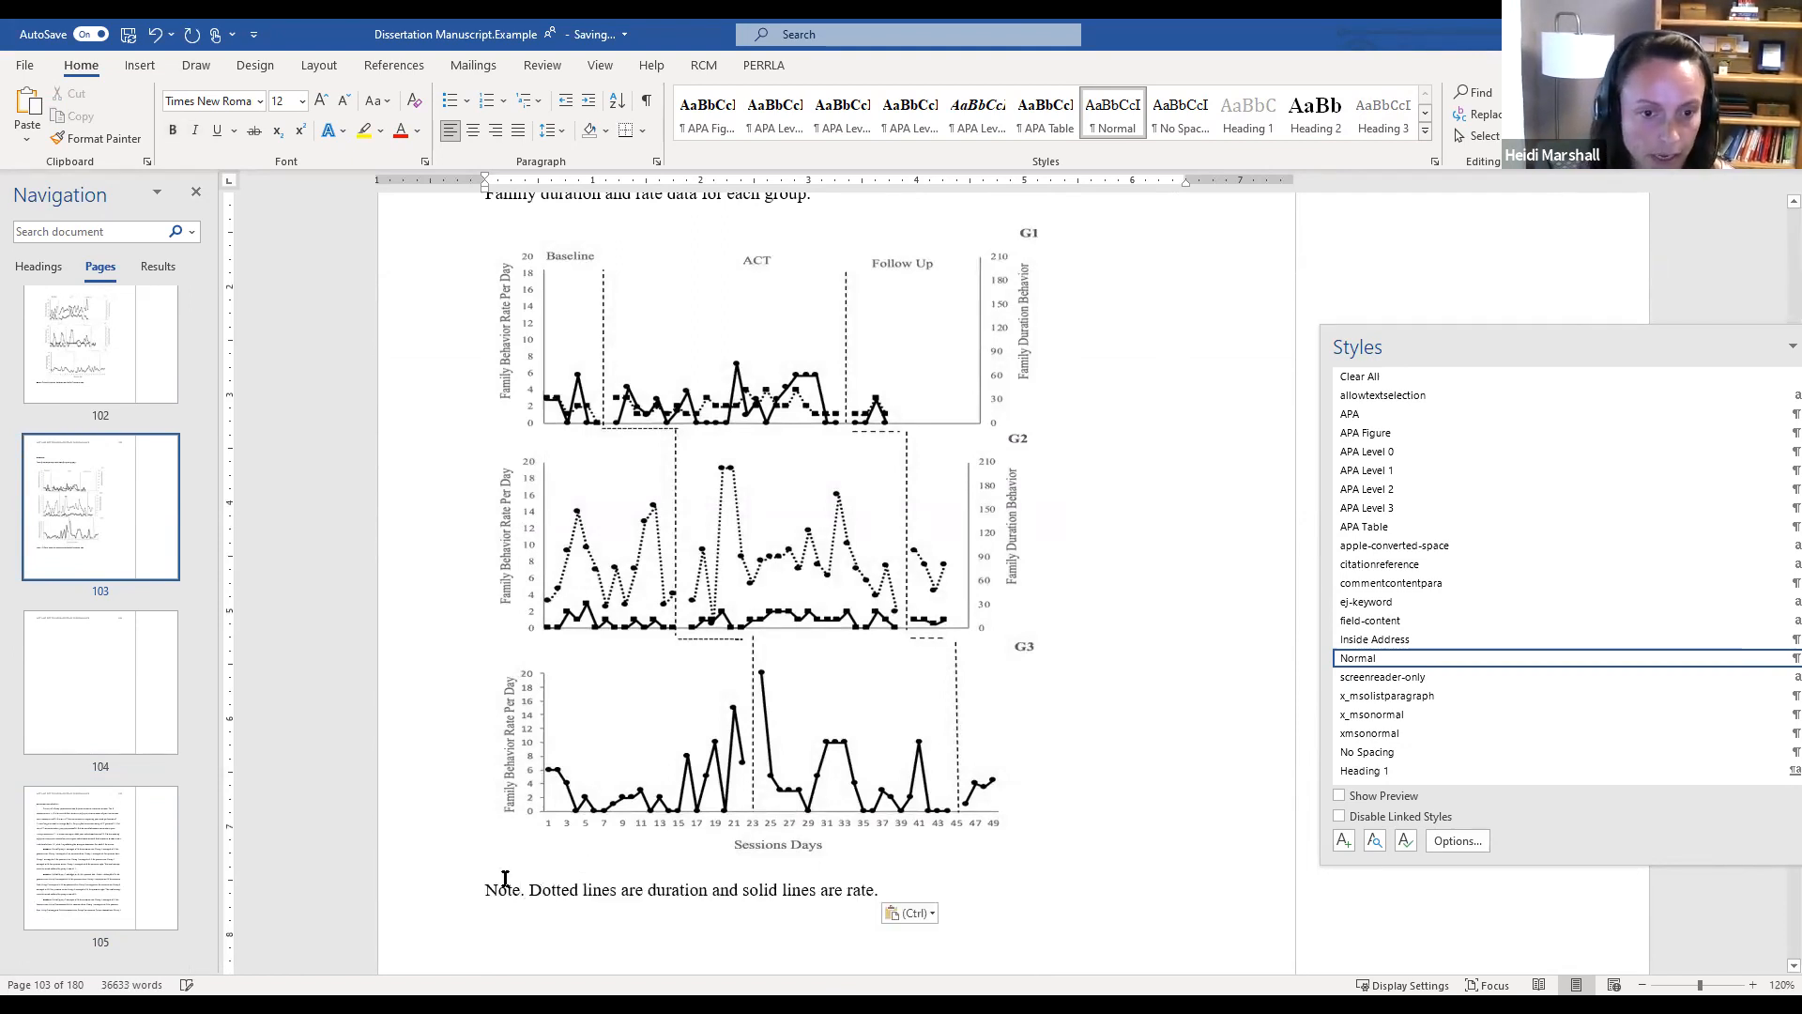
Italicize the word Note below the Figure 8 graph
{"action": "double_click", "coordinate": [503, 888]}
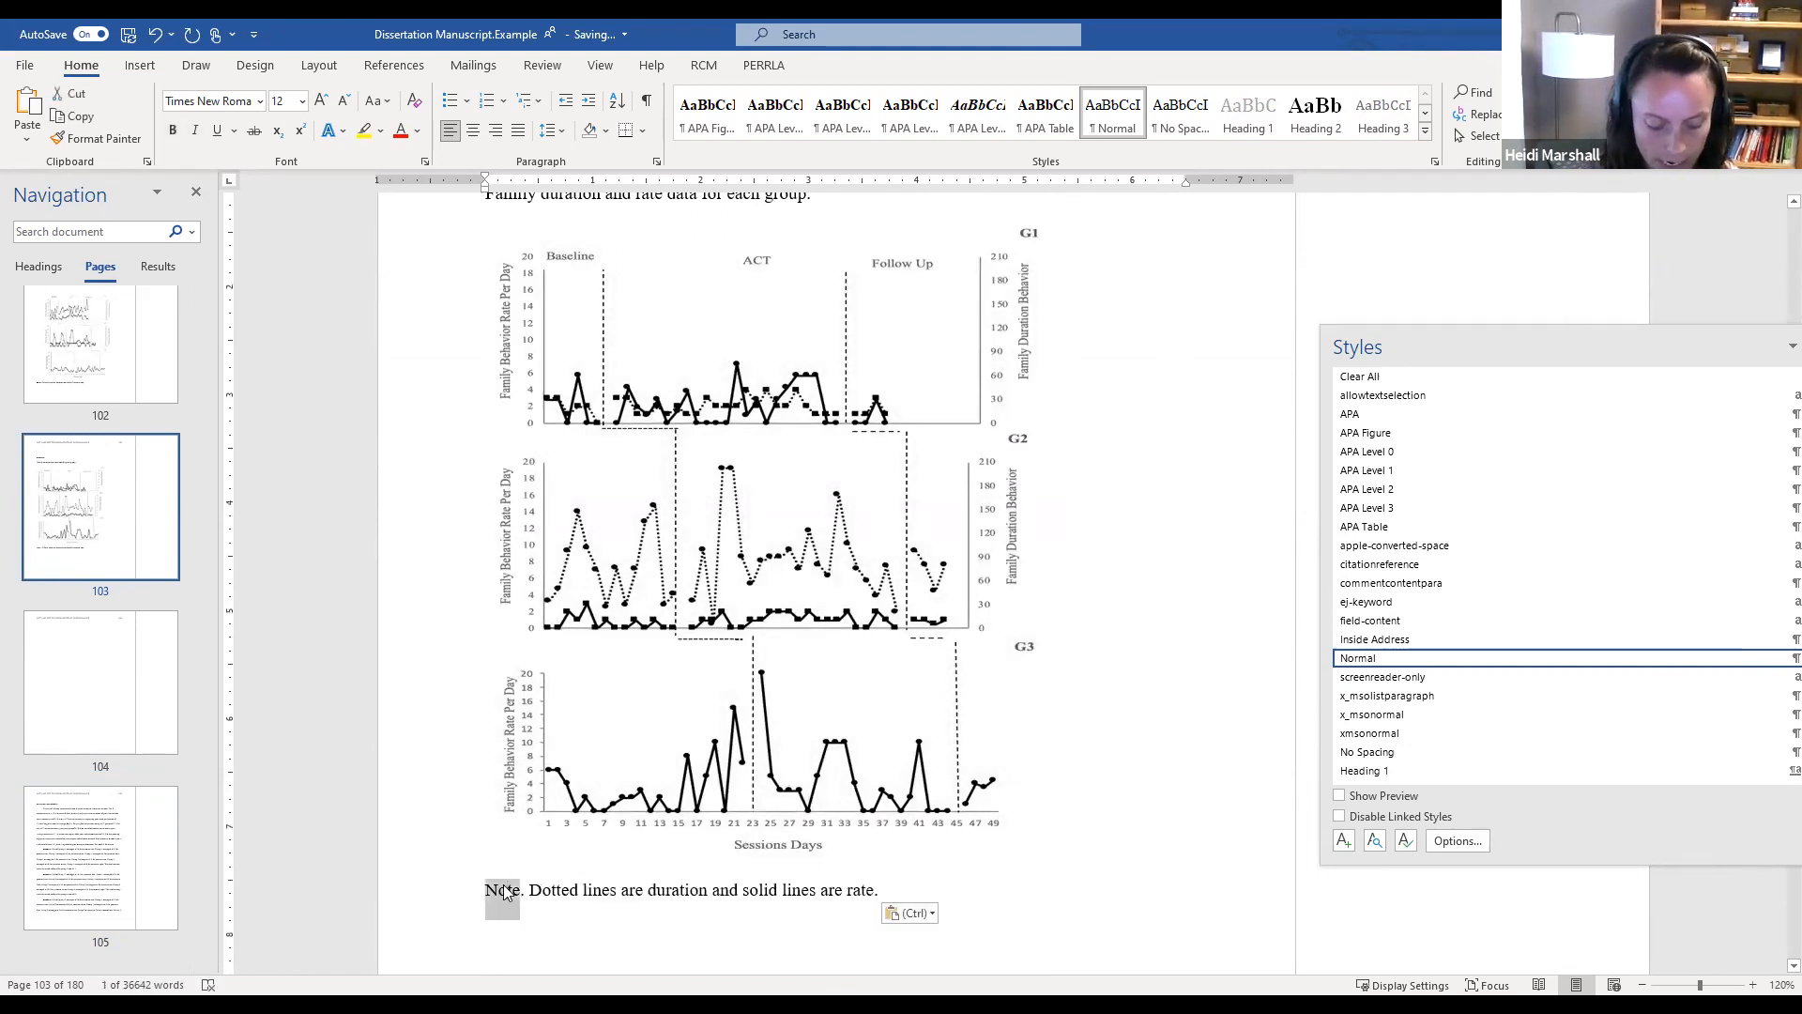
{"action": "type", "text": "I"}
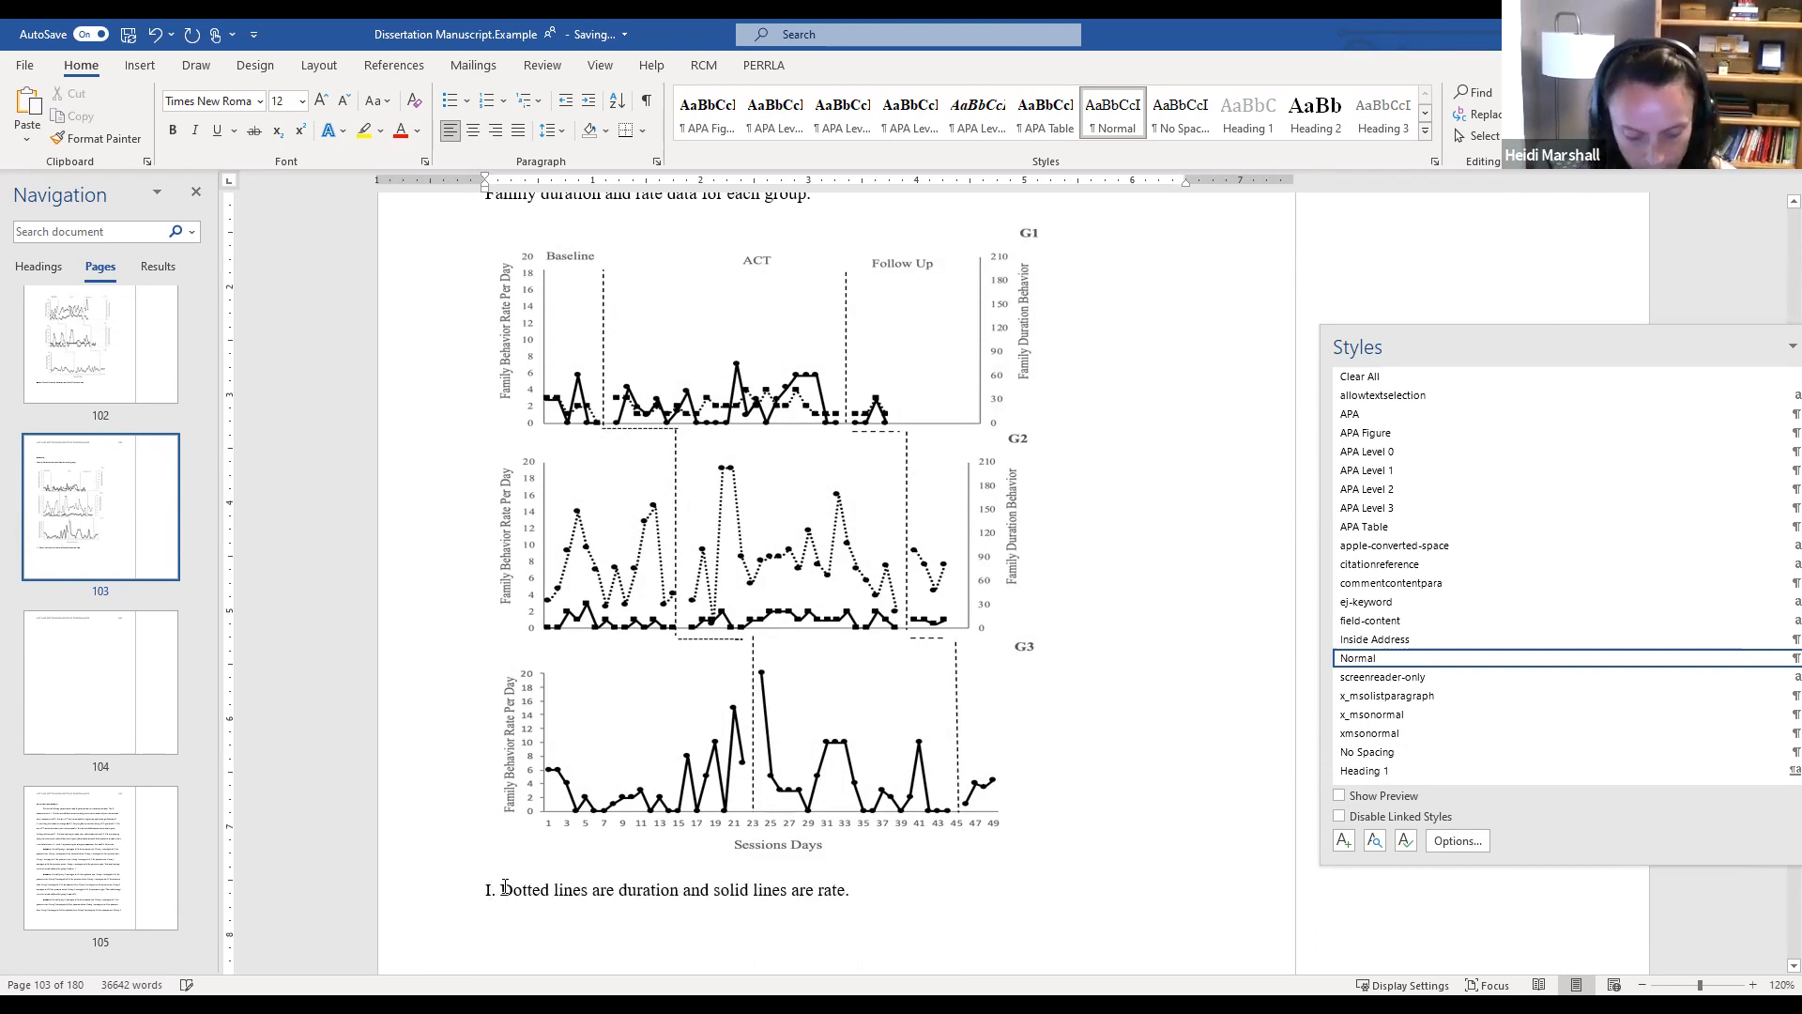
{"action": "key", "text": "ctrl+z"}
{"action": "key", "text": "ctrl+i"}
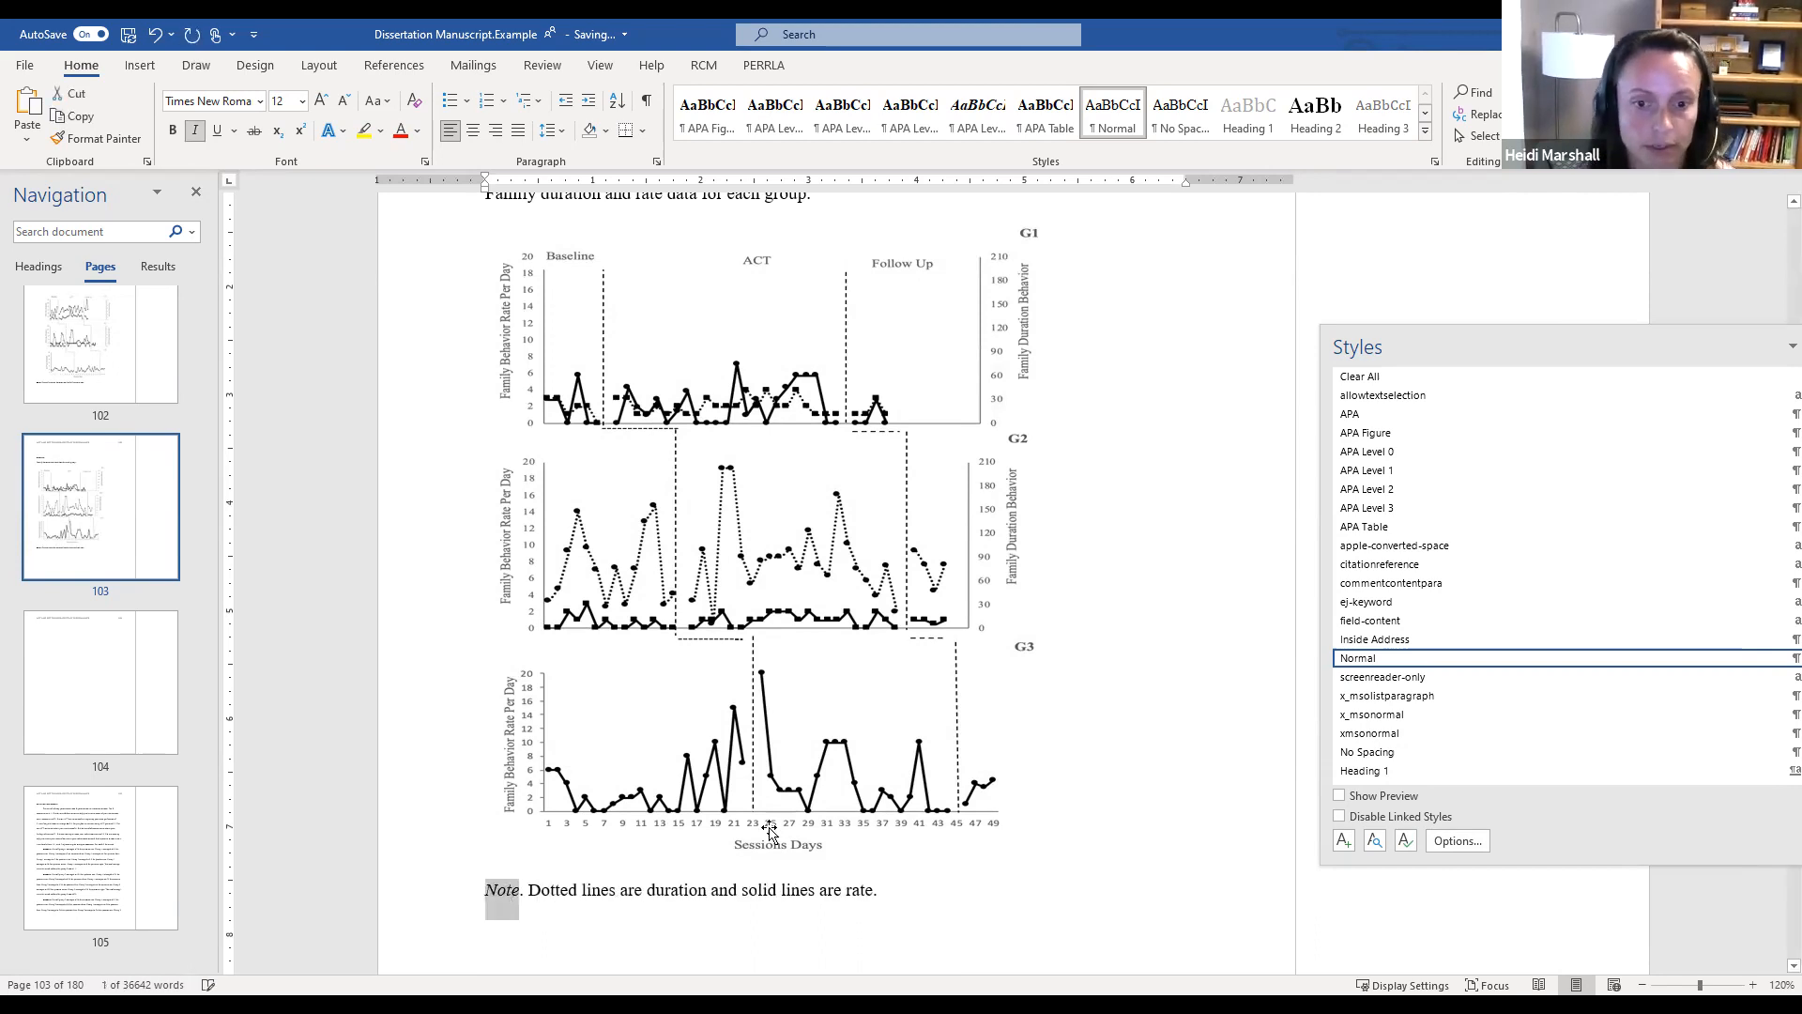
Change the Figure 8 title to title case so it reads "Family Duration and Rate Data for Each Group"
{"action": "scroll", "coordinate": [770, 831], "scroll_direction": "up", "scroll_amount": 5}
{"action": "left_click", "coordinate": [554, 669]}
{"action": "key", "text": "BackSpace"}
{"action": "type", "text": "D"}
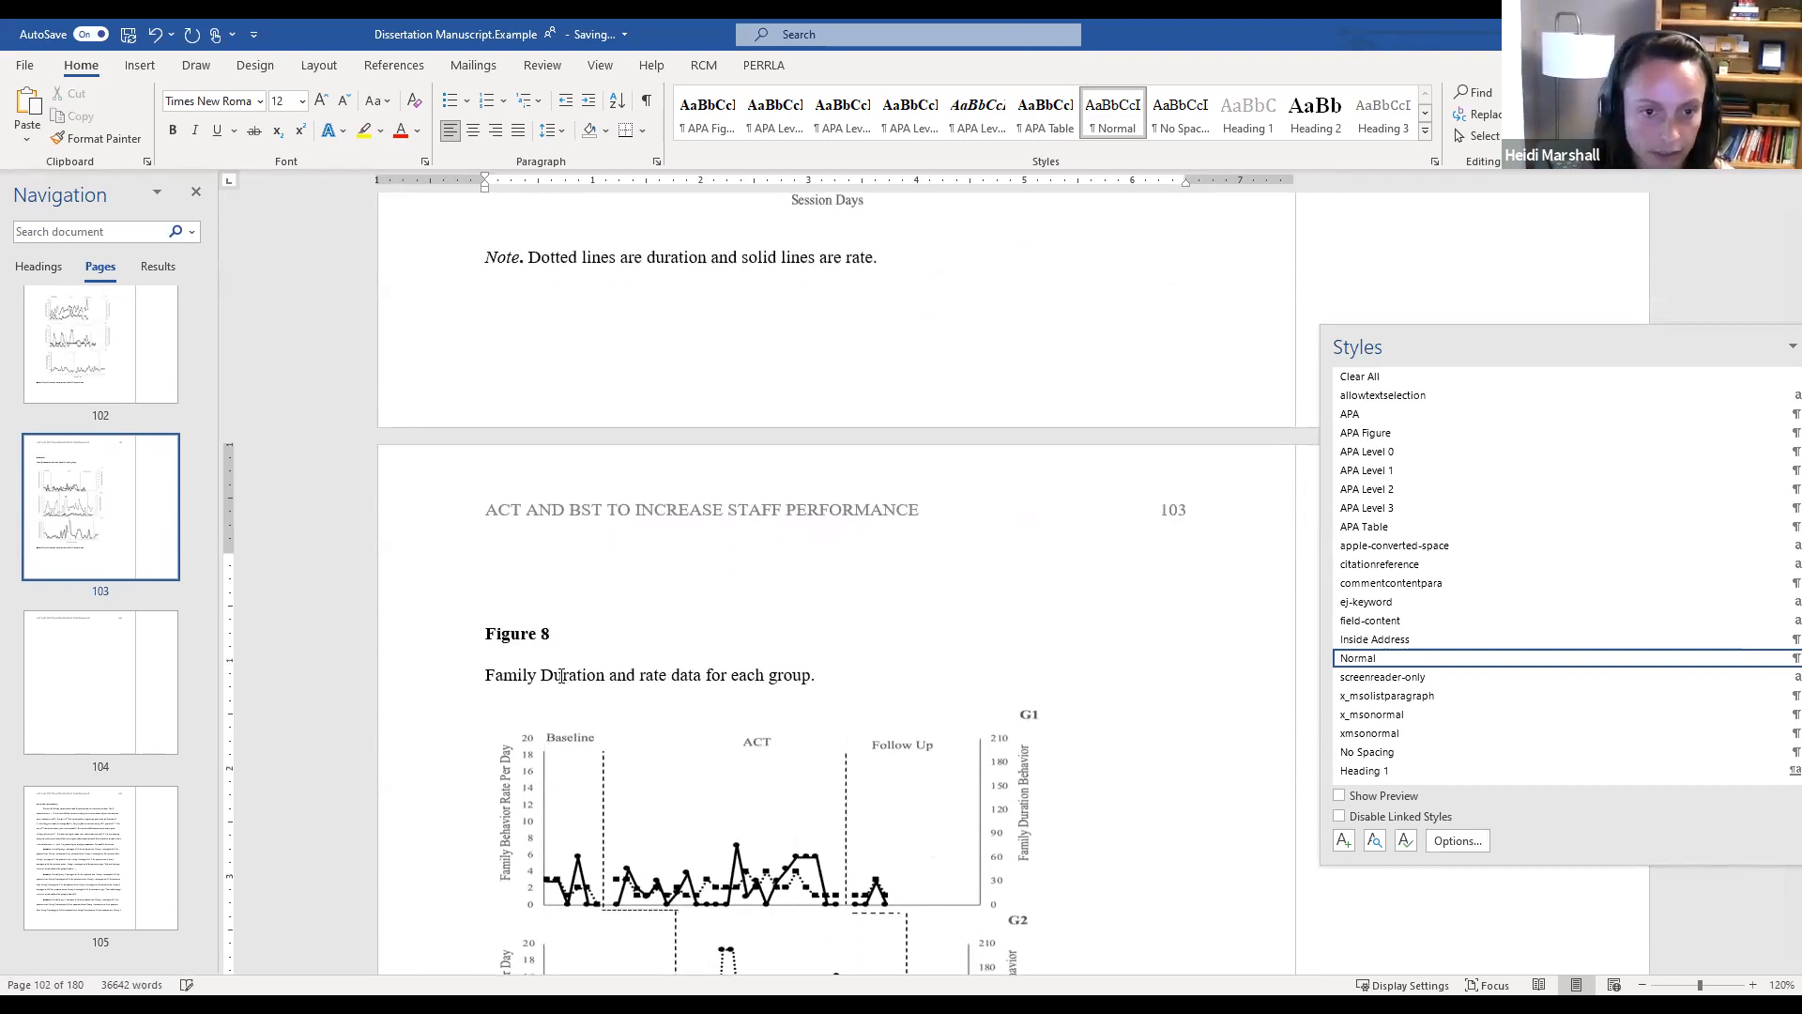
{"action": "left_click", "coordinate": [649, 675]}
{"action": "key", "text": "BackSpace"}
{"action": "type", "text": "R"}
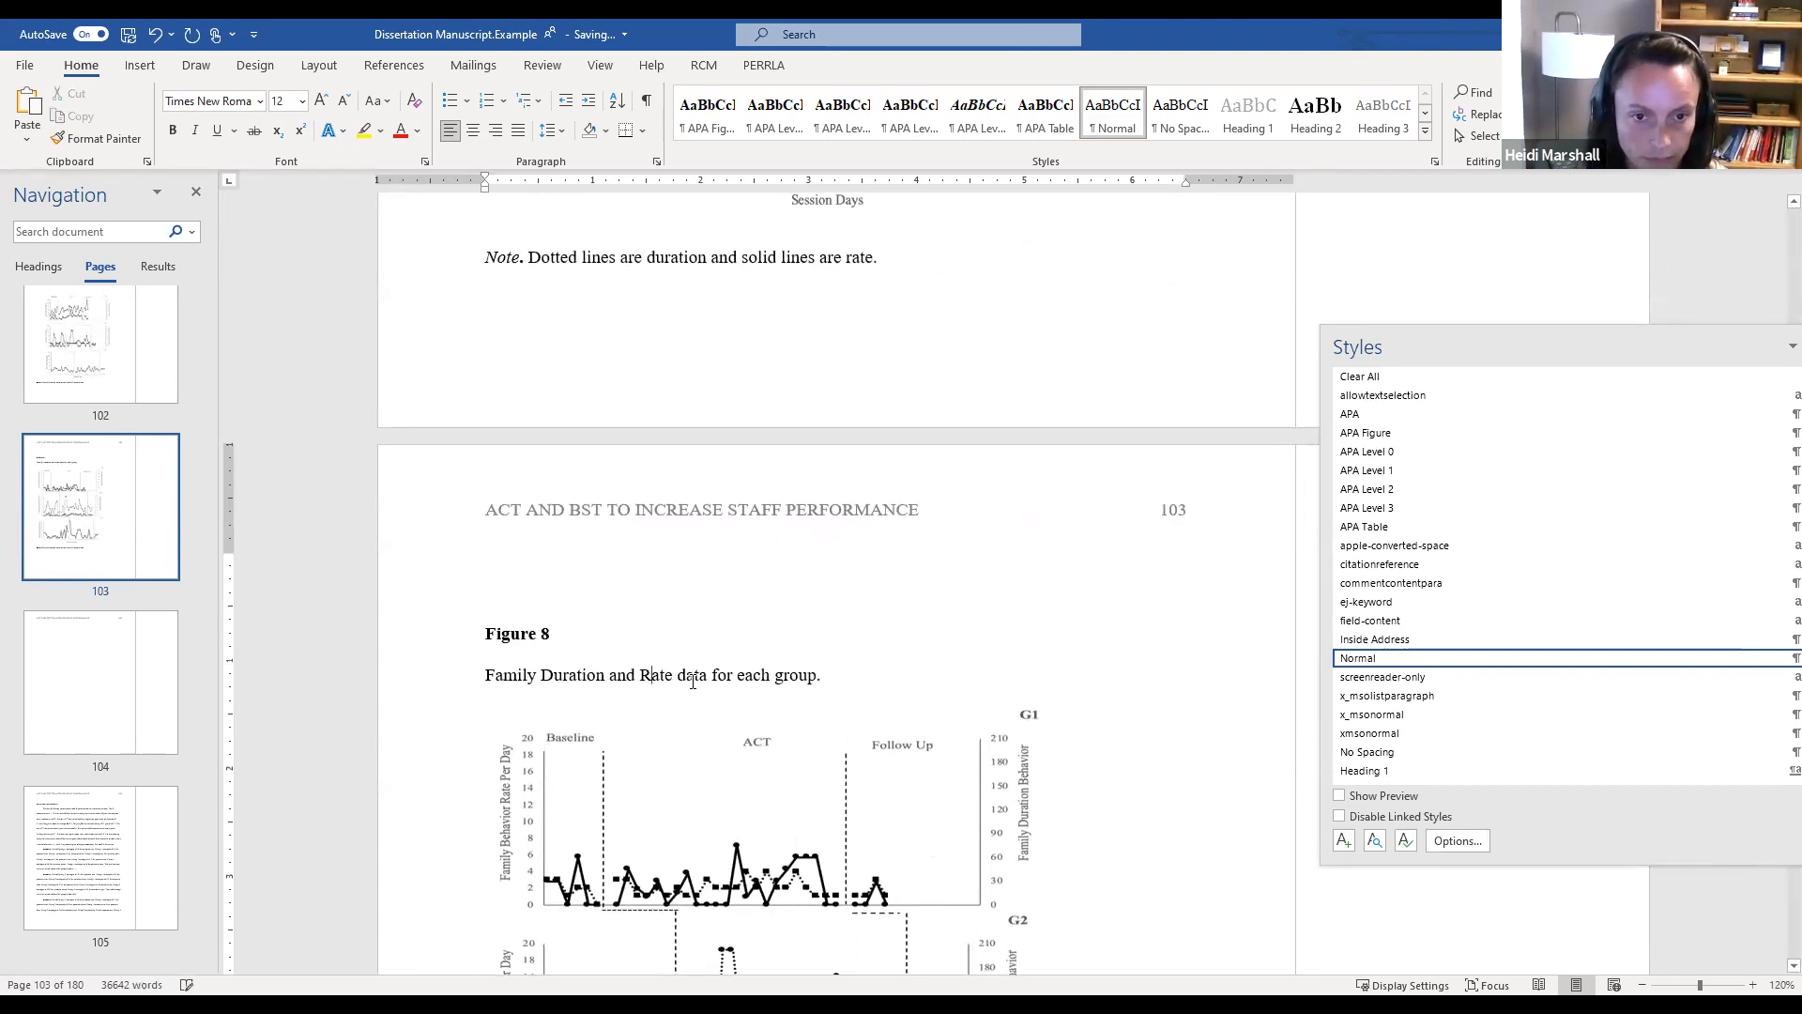
{"action": "left_click", "coordinate": [691, 675]}
{"action": "key", "text": "BackSpace"}
{"action": "type", "text": "D"}
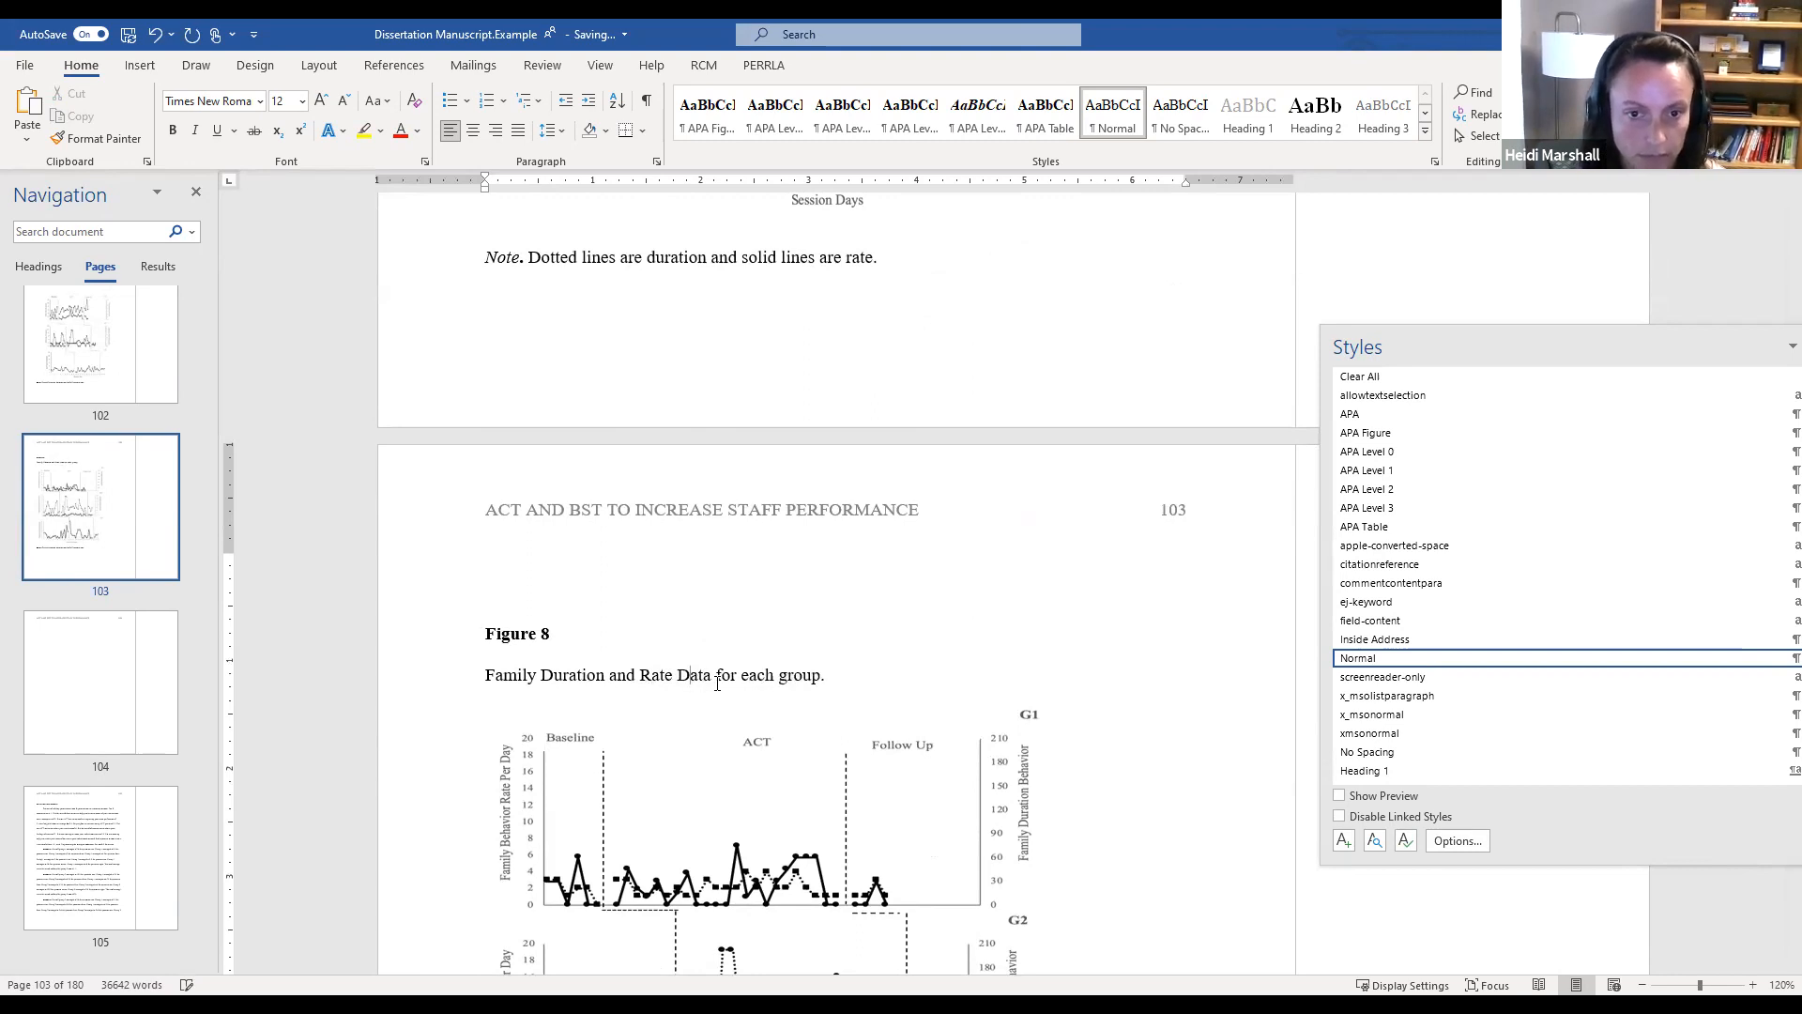
{"action": "left_click", "coordinate": [747, 693]}
{"action": "key", "text": "BackSpace"}
{"action": "type", "text": "E"}
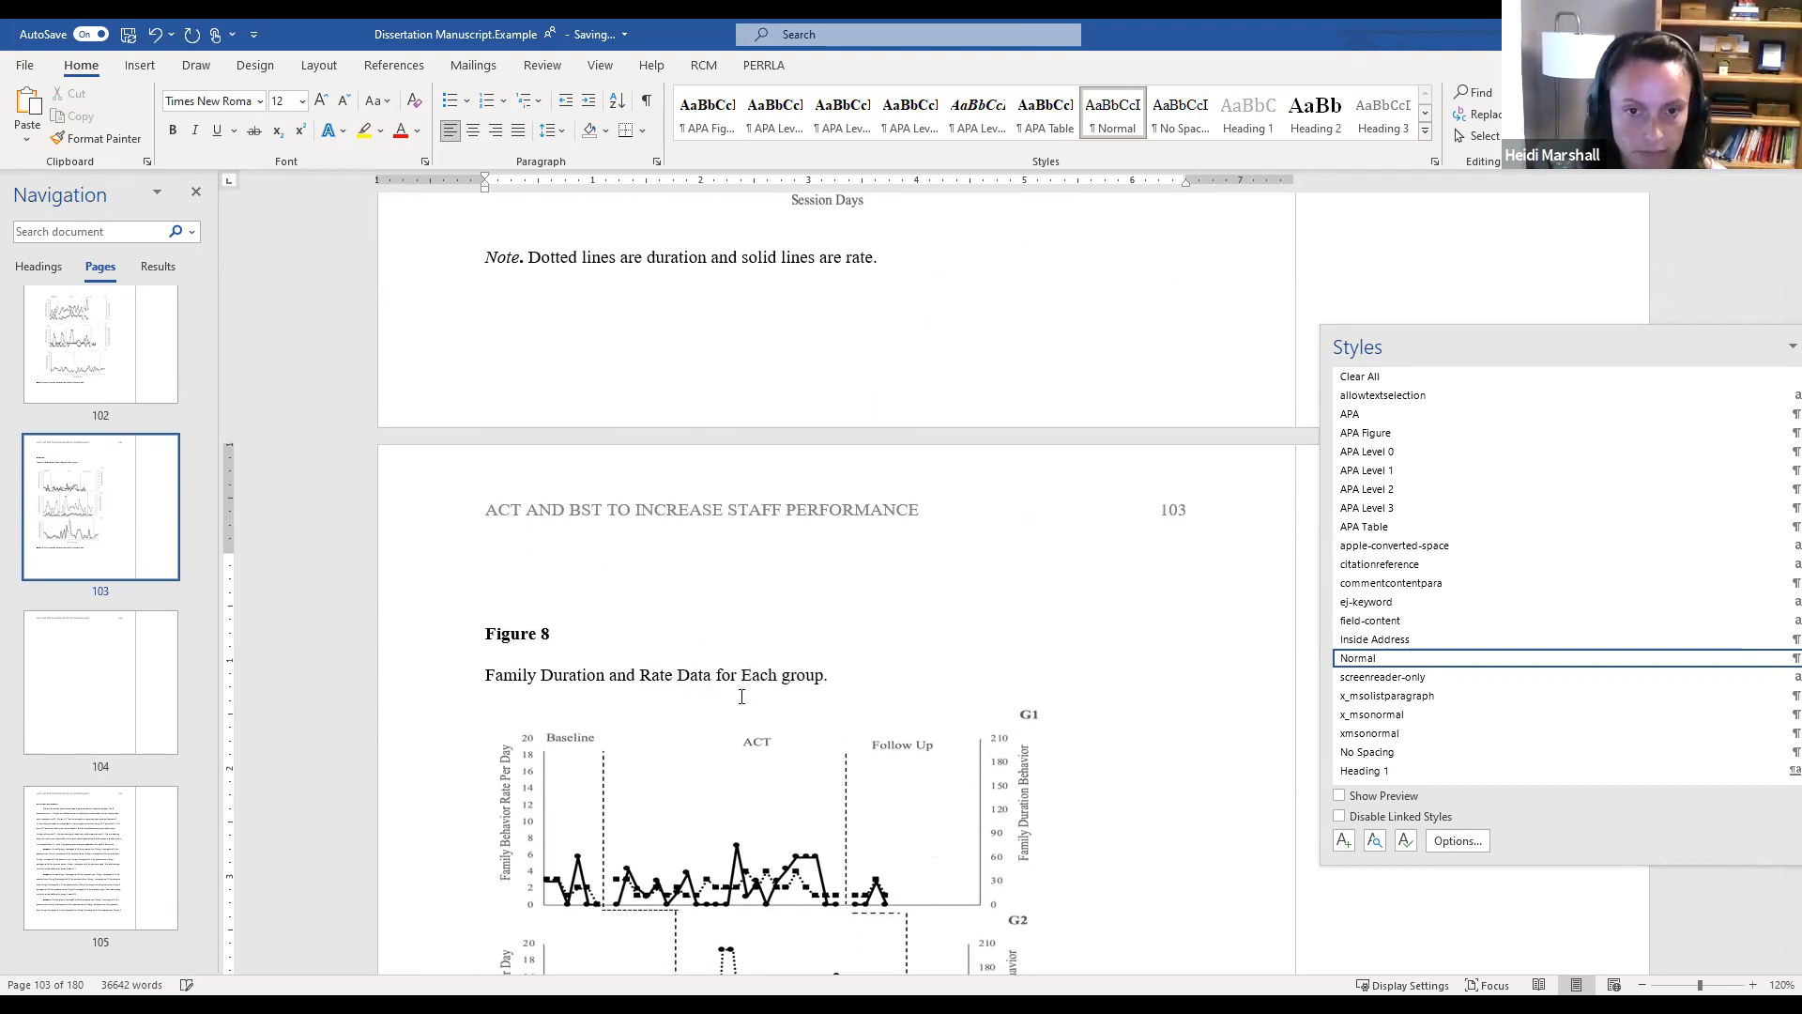
{"action": "key", "text": "BackSpace"}
{"action": "type", "text": "G"}
Remove the period at the end of the Figure 8 title and italicize the whole title
{"action": "left_click", "coordinate": [862, 674]}
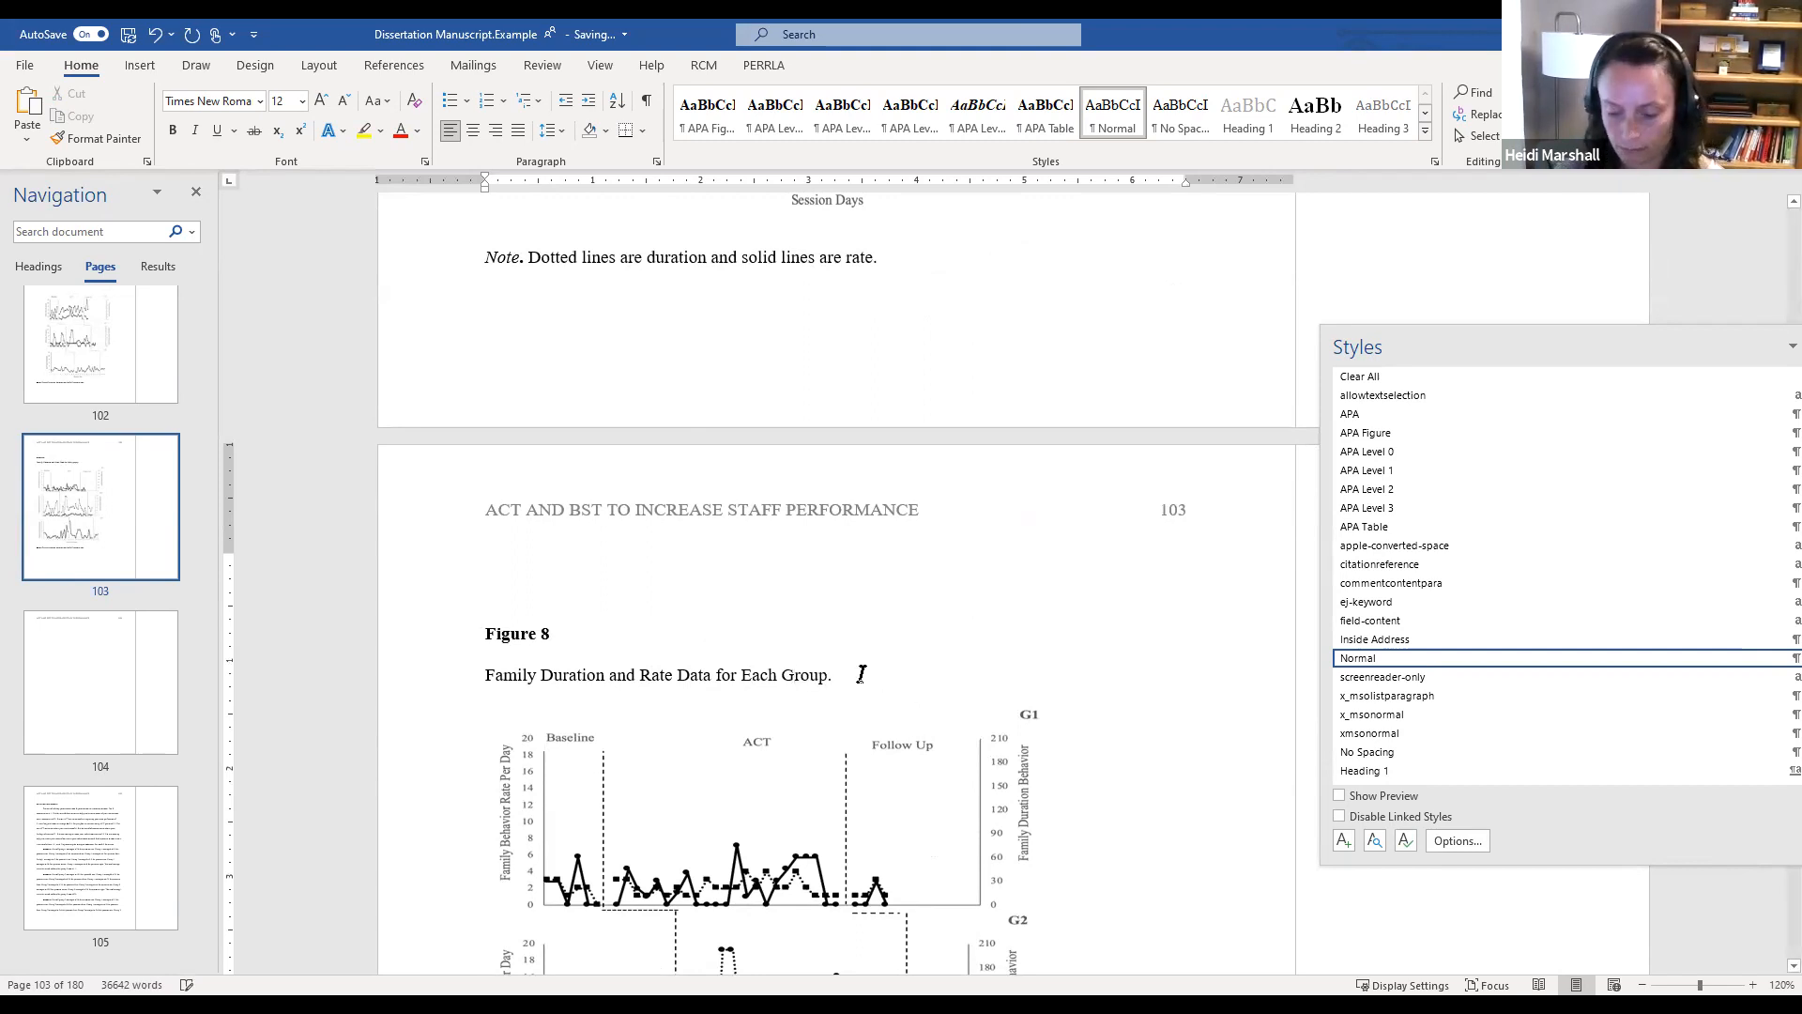
{"action": "key", "text": "BackSpace"}
{"action": "left_click_drag", "start_coordinate": [836, 676], "coordinate": [485, 686]}
{"action": "key", "text": "ctrl+i"}
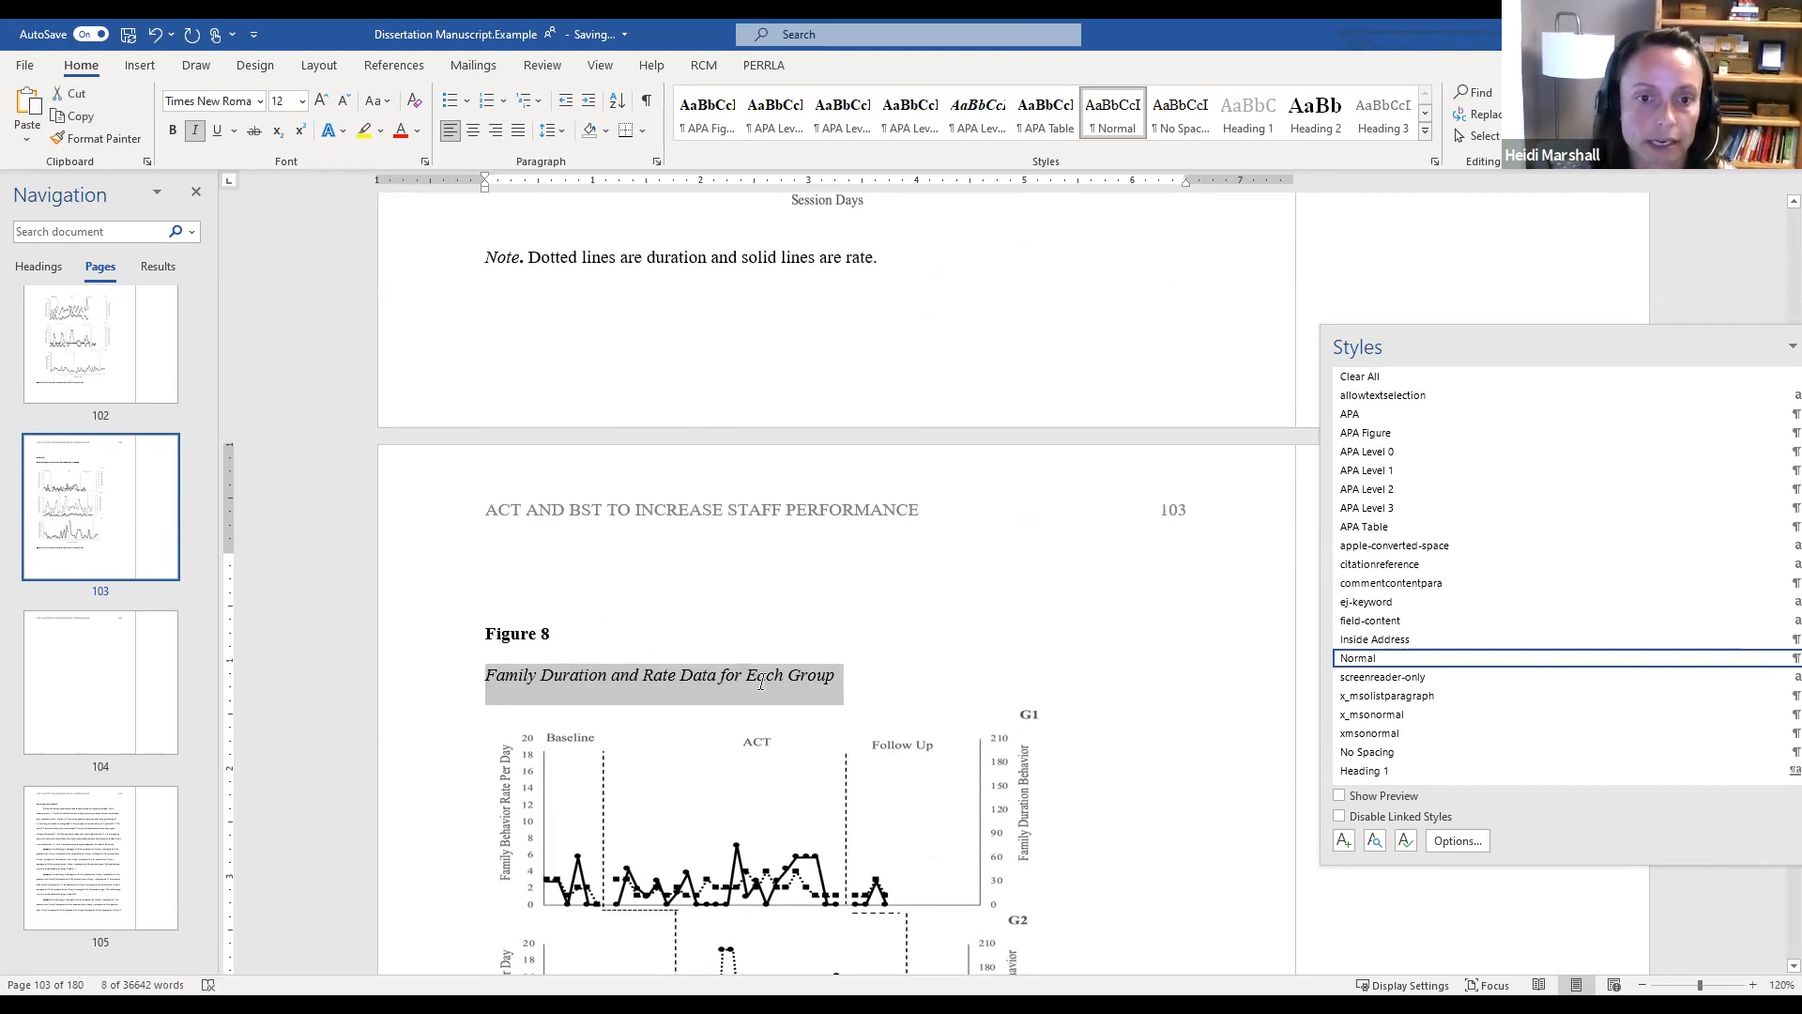
Apply the APA Figure style to the Figure 8 number and title, and remove the bold from the title line
{"action": "left_click_drag", "start_coordinate": [835, 675], "coordinate": [430, 641]}
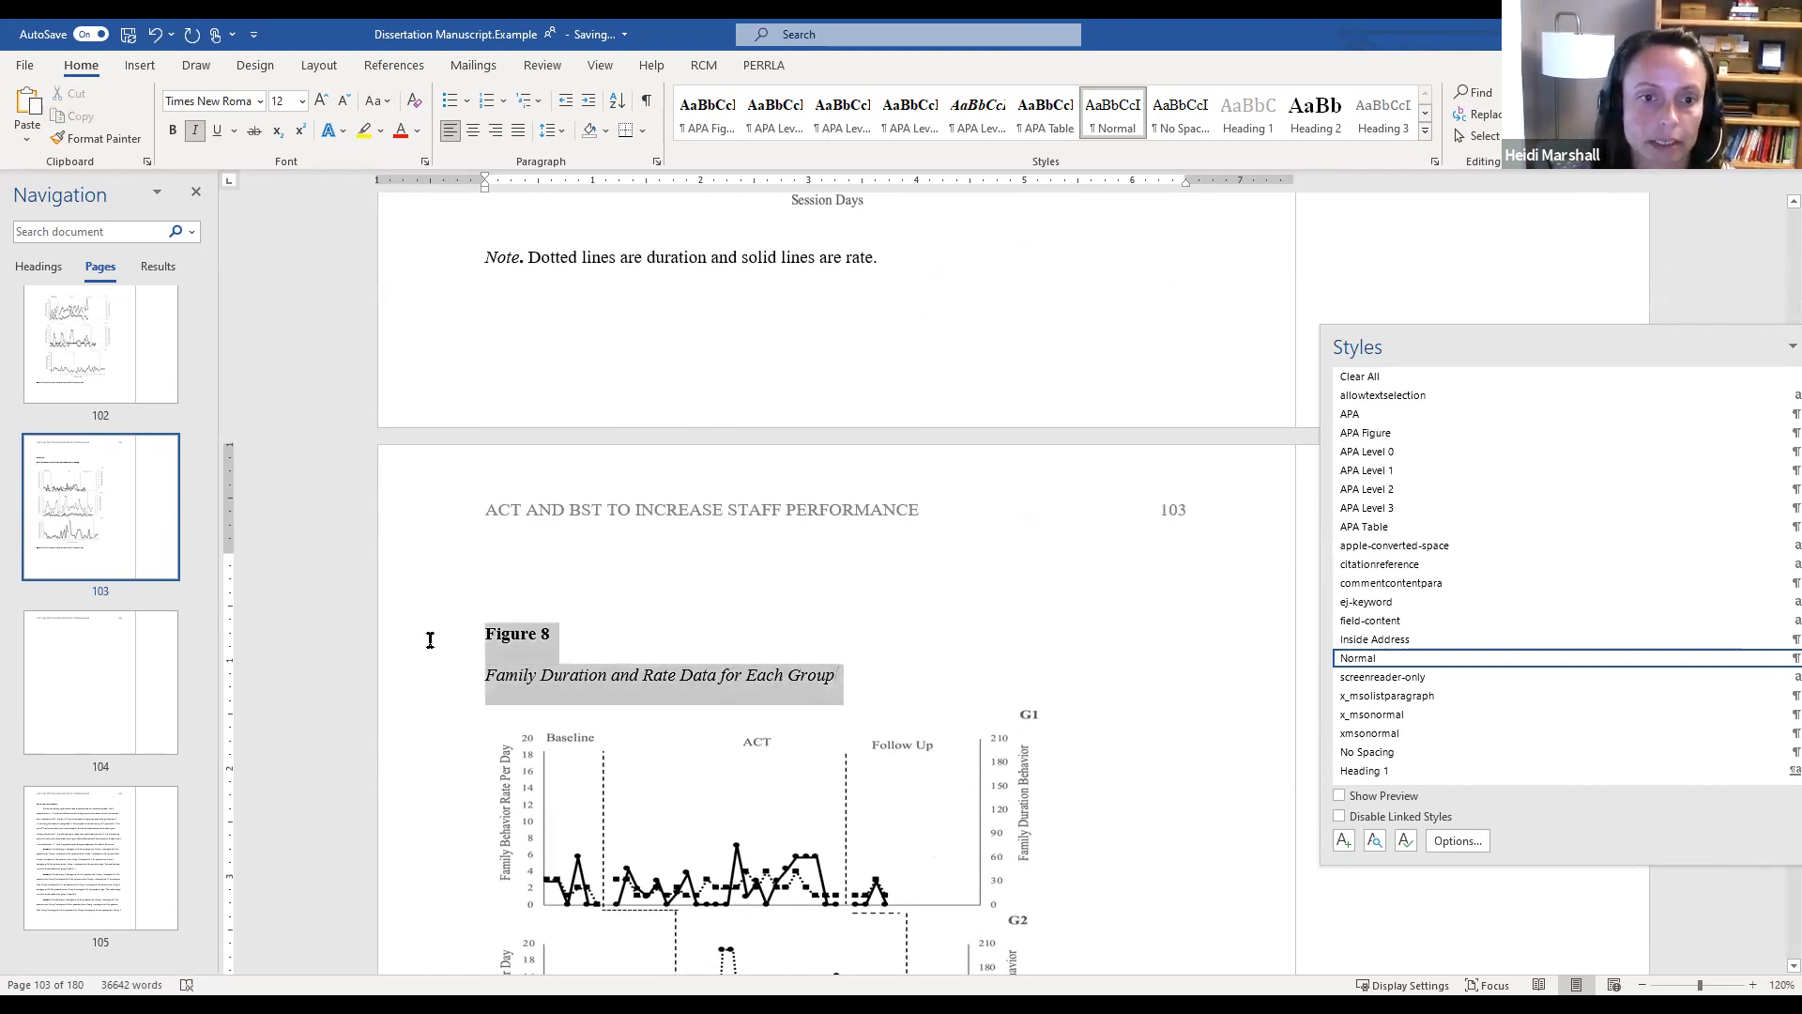
{"action": "left_click", "coordinate": [1408, 433]}
{"action": "left_click_drag", "start_coordinate": [890, 686], "coordinate": [478, 677]}
{"action": "left_click", "coordinate": [175, 135]}
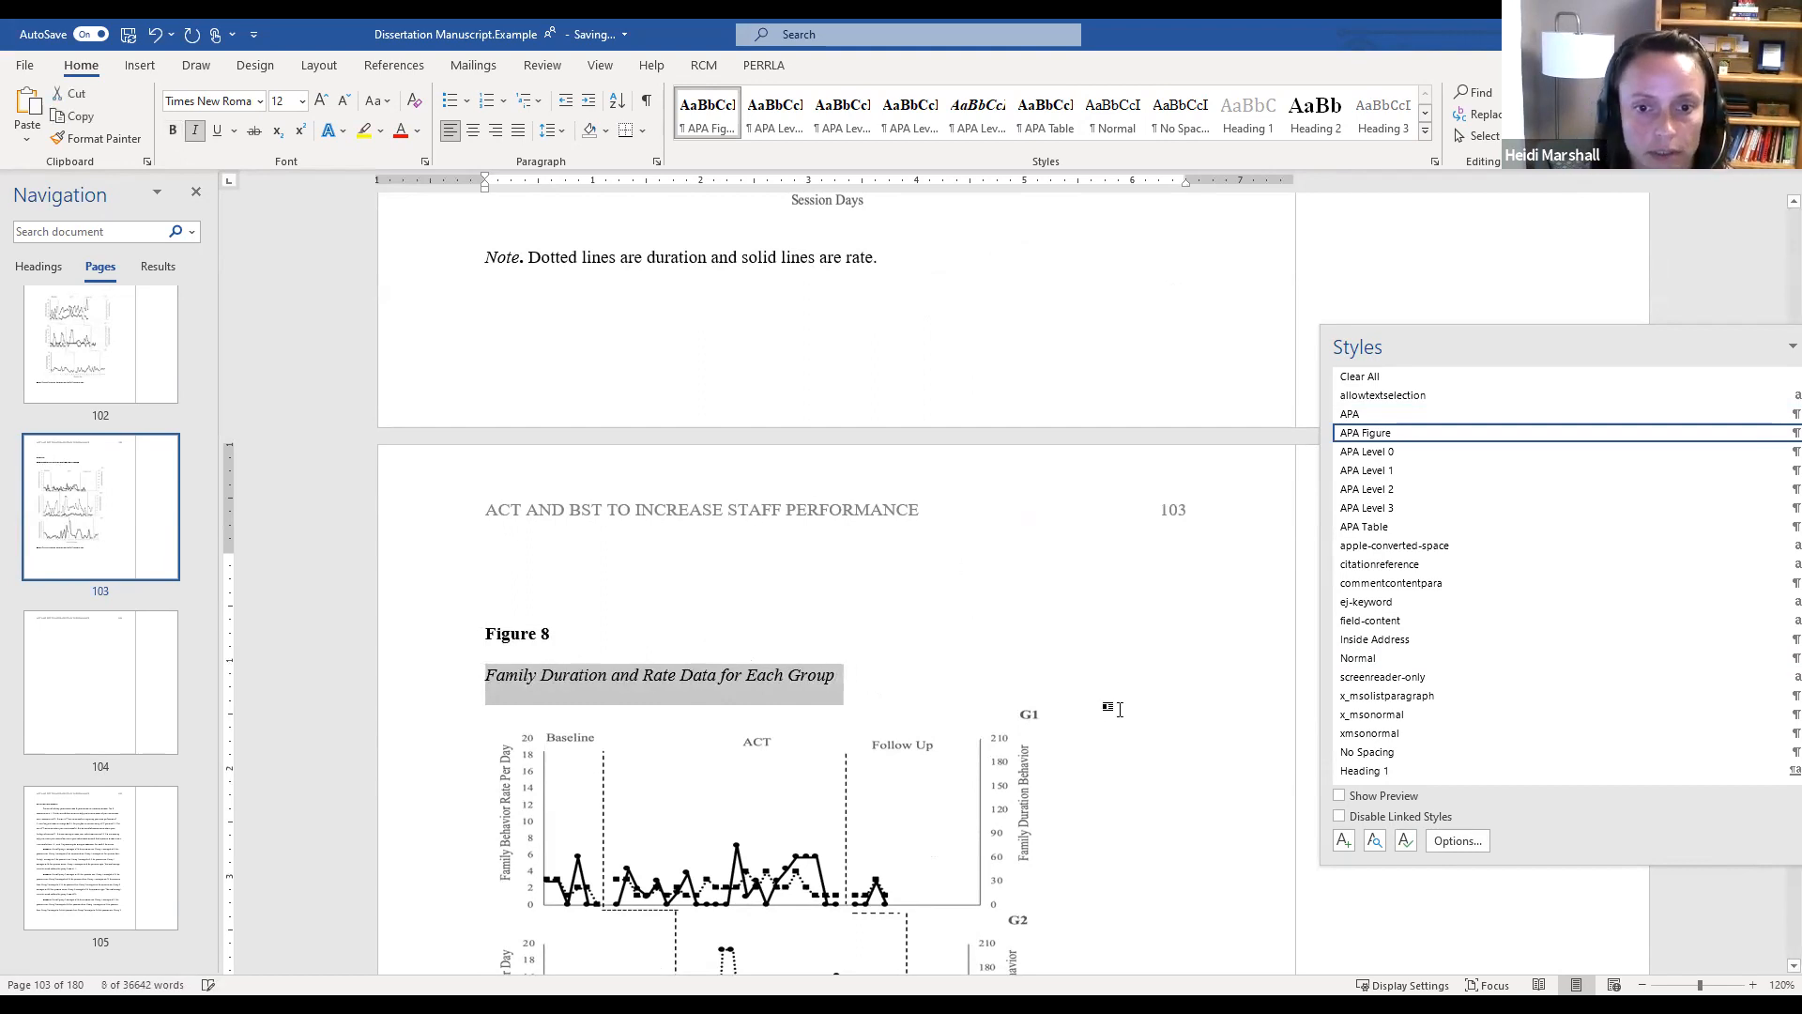
Look over the formatted Figure 8 and its note, and close the Styles pane
{"action": "scroll", "coordinate": [1112, 709], "scroll_direction": "down", "scroll_amount": 5}
{"action": "scroll", "coordinate": [1113, 709], "scroll_direction": "down", "scroll_amount": 4}
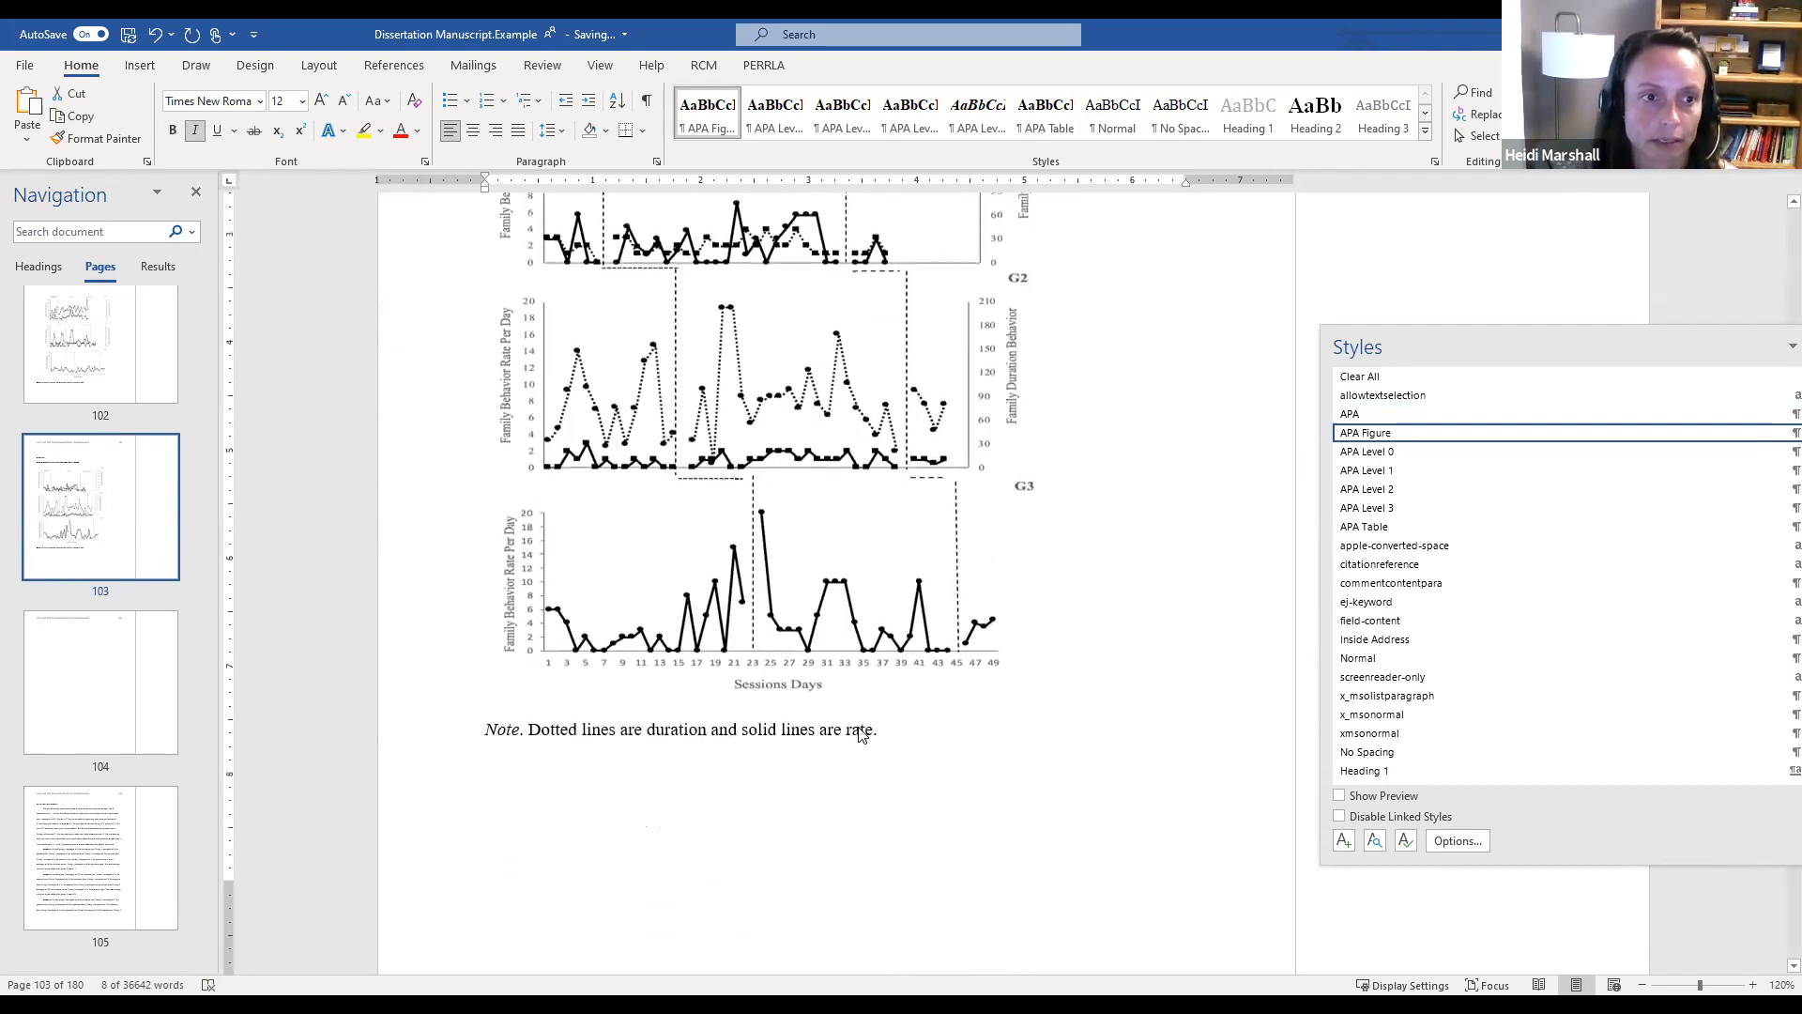
{"action": "scroll", "coordinate": [858, 723], "scroll_direction": "up", "scroll_amount": 2}
{"action": "scroll", "coordinate": [1054, 685], "scroll_direction": "up", "scroll_amount": 3}
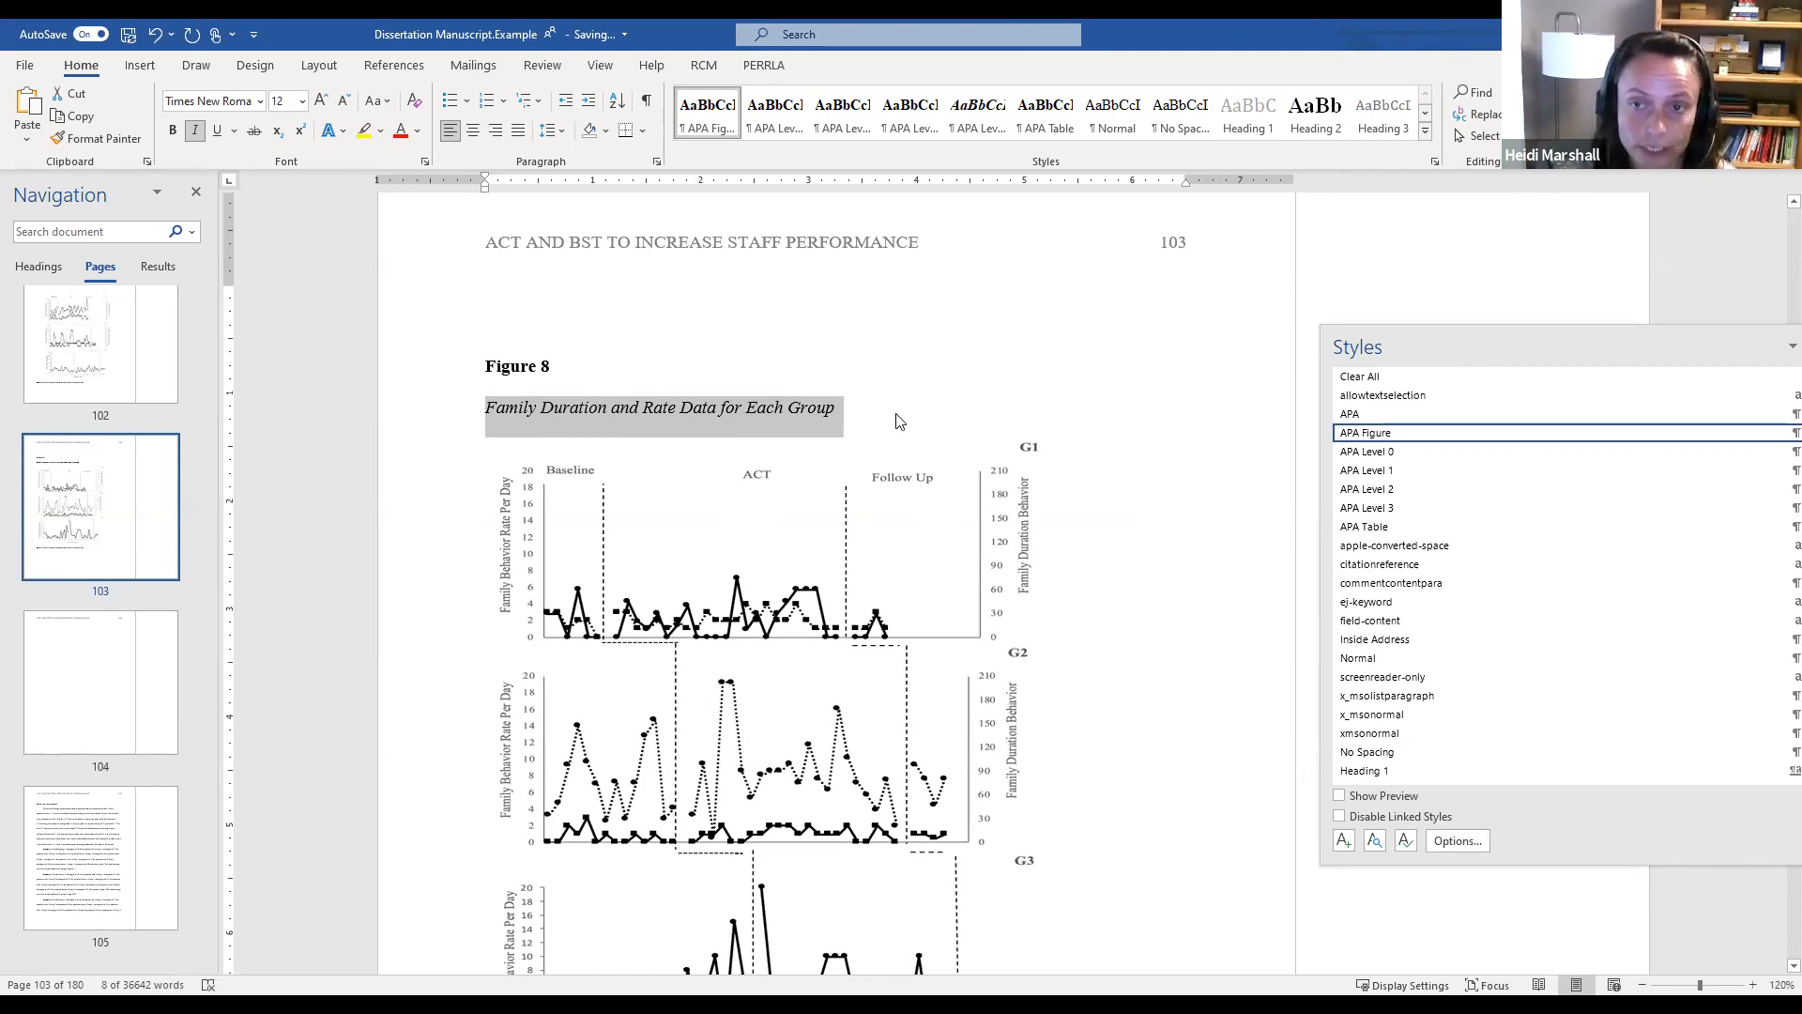
{"action": "scroll", "coordinate": [888, 535], "scroll_direction": "up", "scroll_amount": 2}
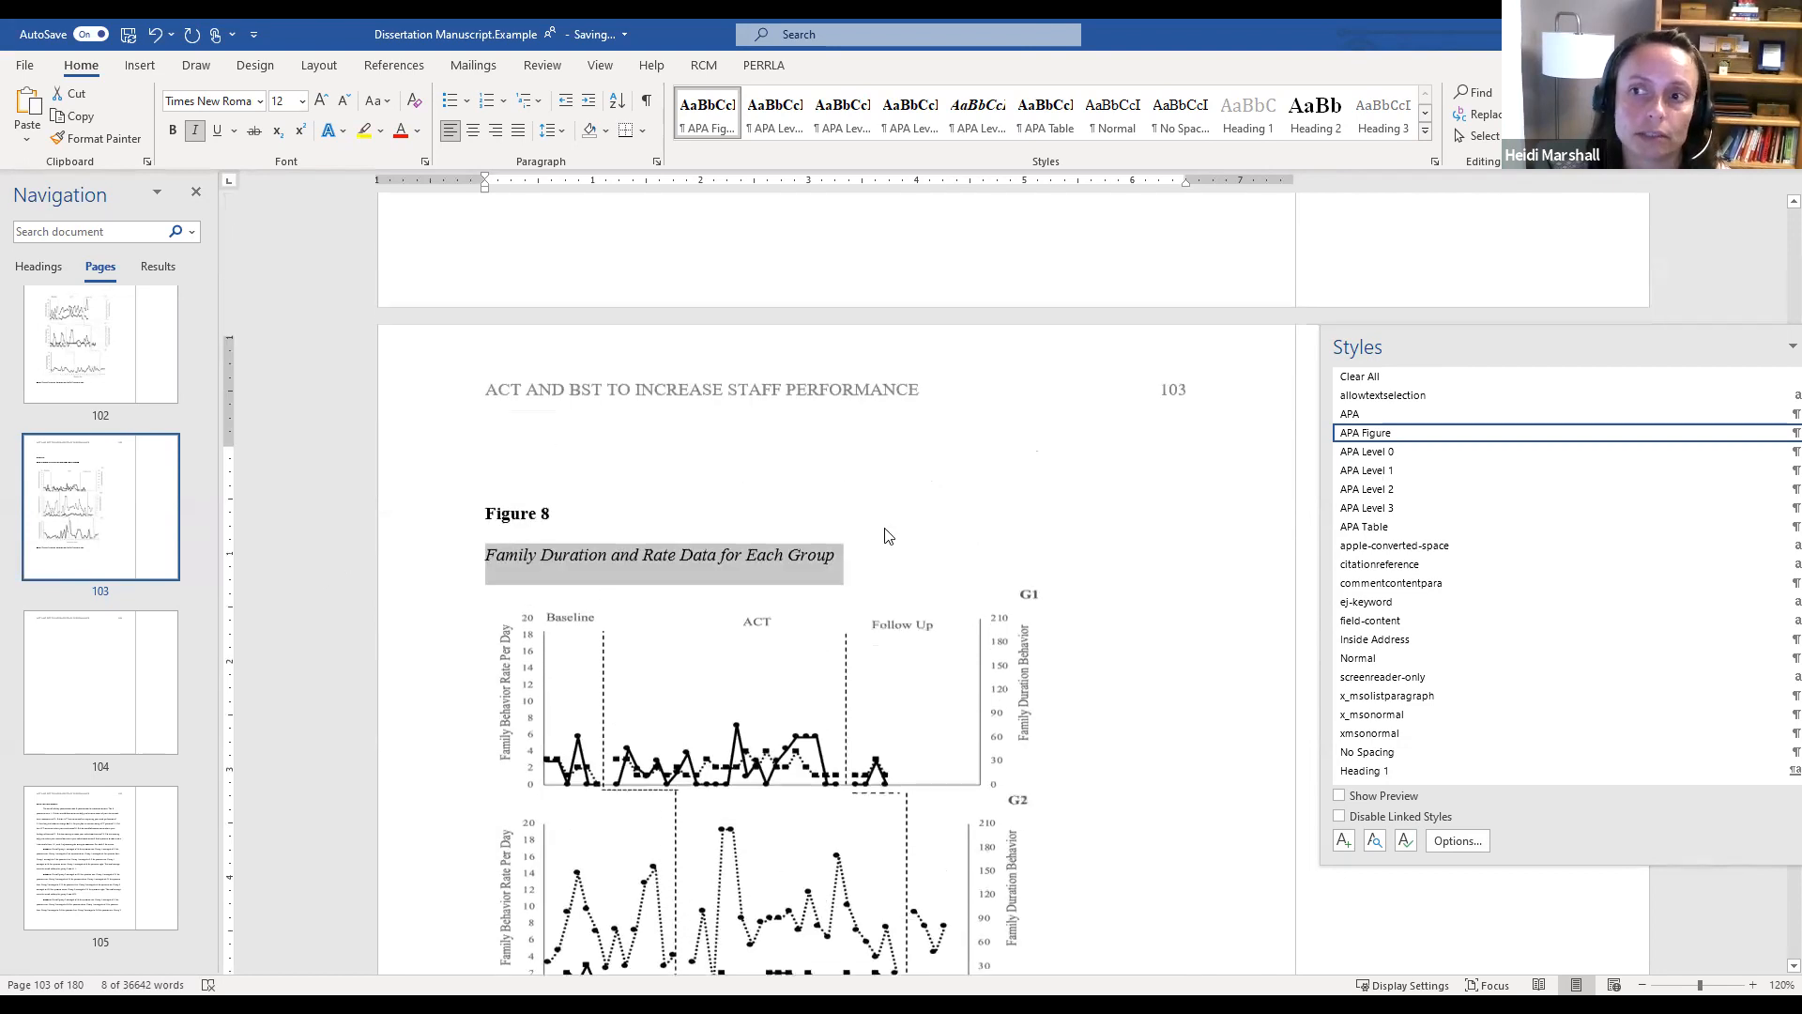
{"action": "scroll", "coordinate": [966, 510], "scroll_direction": "up", "scroll_amount": 2}
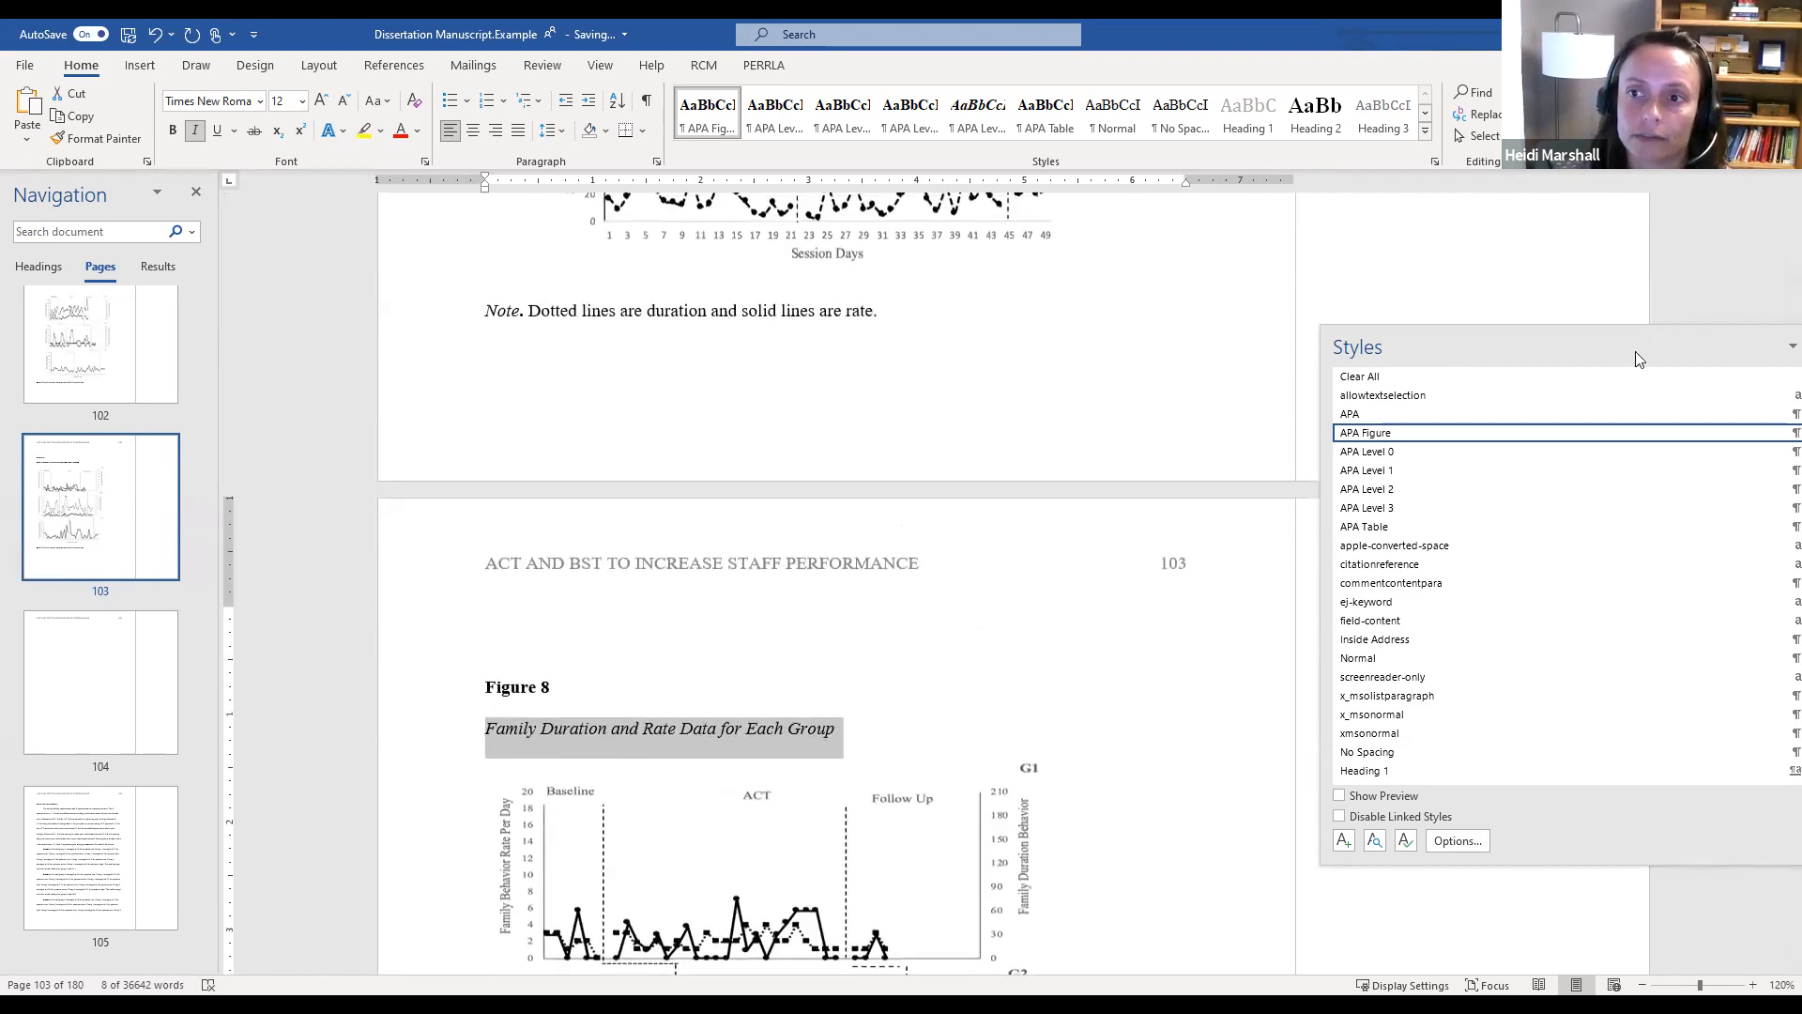
{"action": "left_click_drag", "start_coordinate": [1635, 352], "coordinate": [1438, 343]}
{"action": "left_click", "coordinate": [1633, 338]}
Go to the manuscript's front matter and widen the Navigation pane to show two columns of page thumbnails
{"action": "left_click_drag", "start_coordinate": [1775, 638], "coordinate": [1791, 216]}
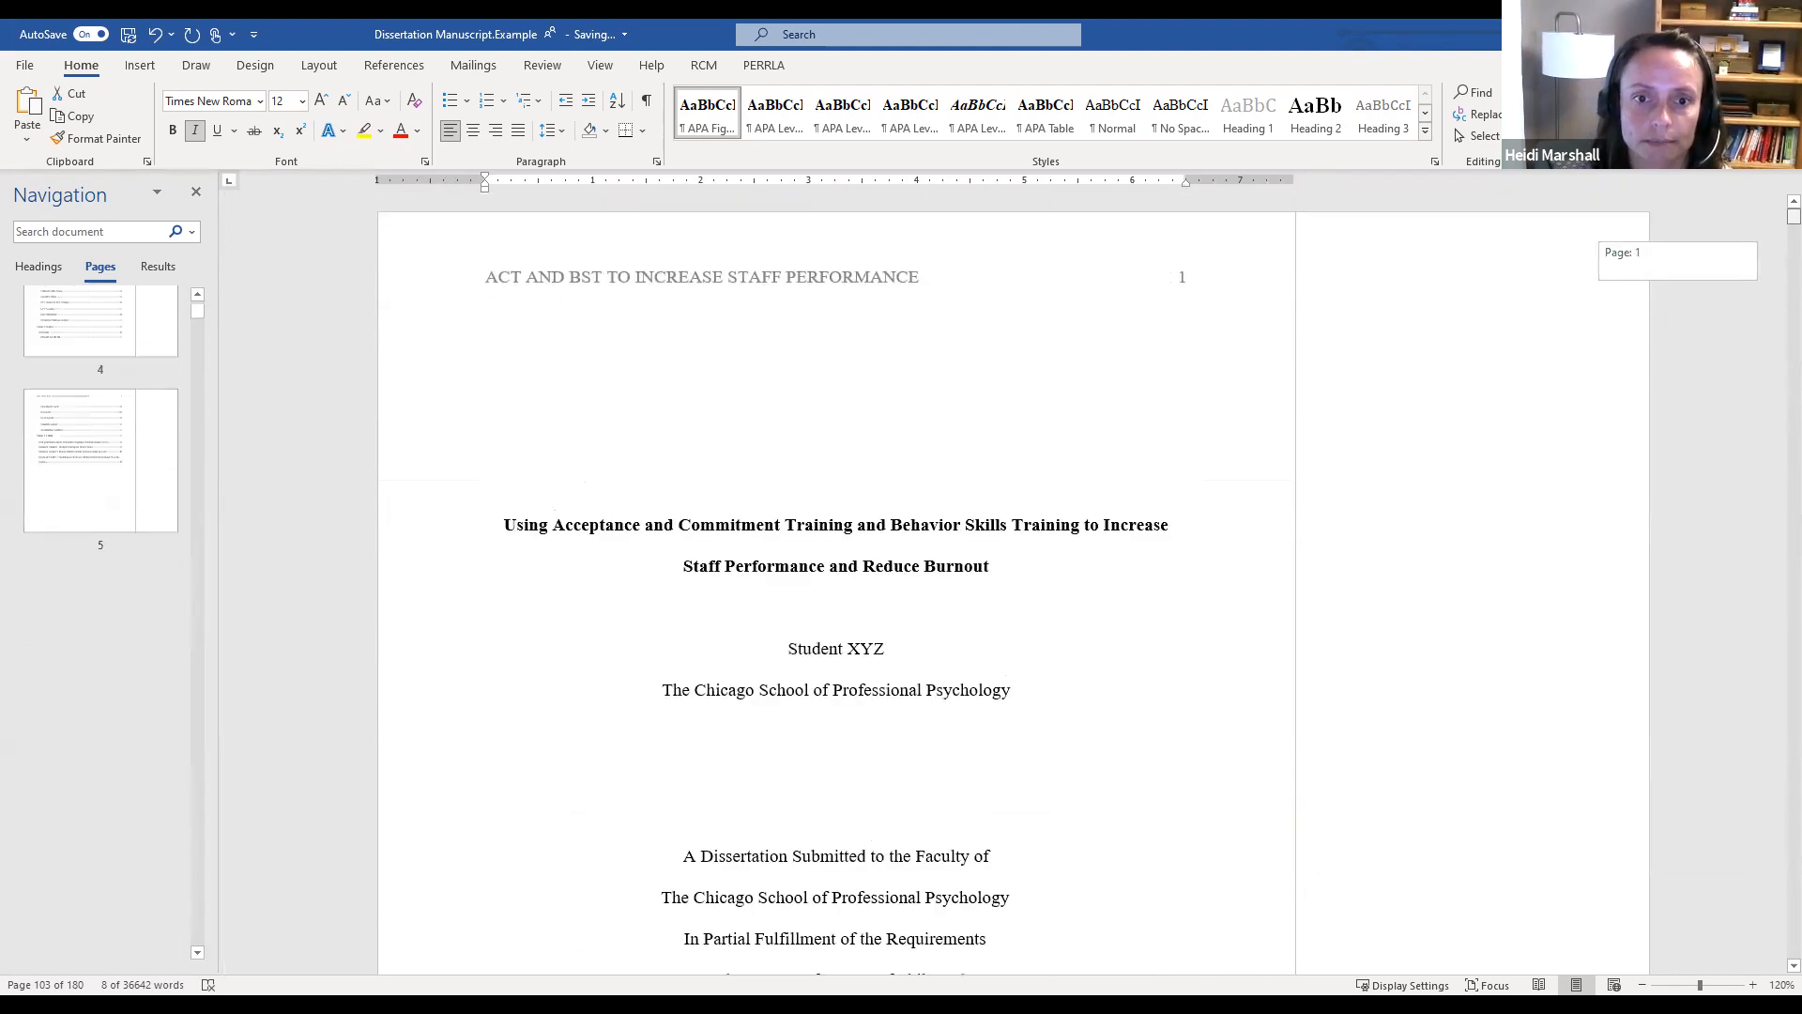
{"action": "scroll", "coordinate": [870, 590], "scroll_direction": "down", "scroll_amount": 20}
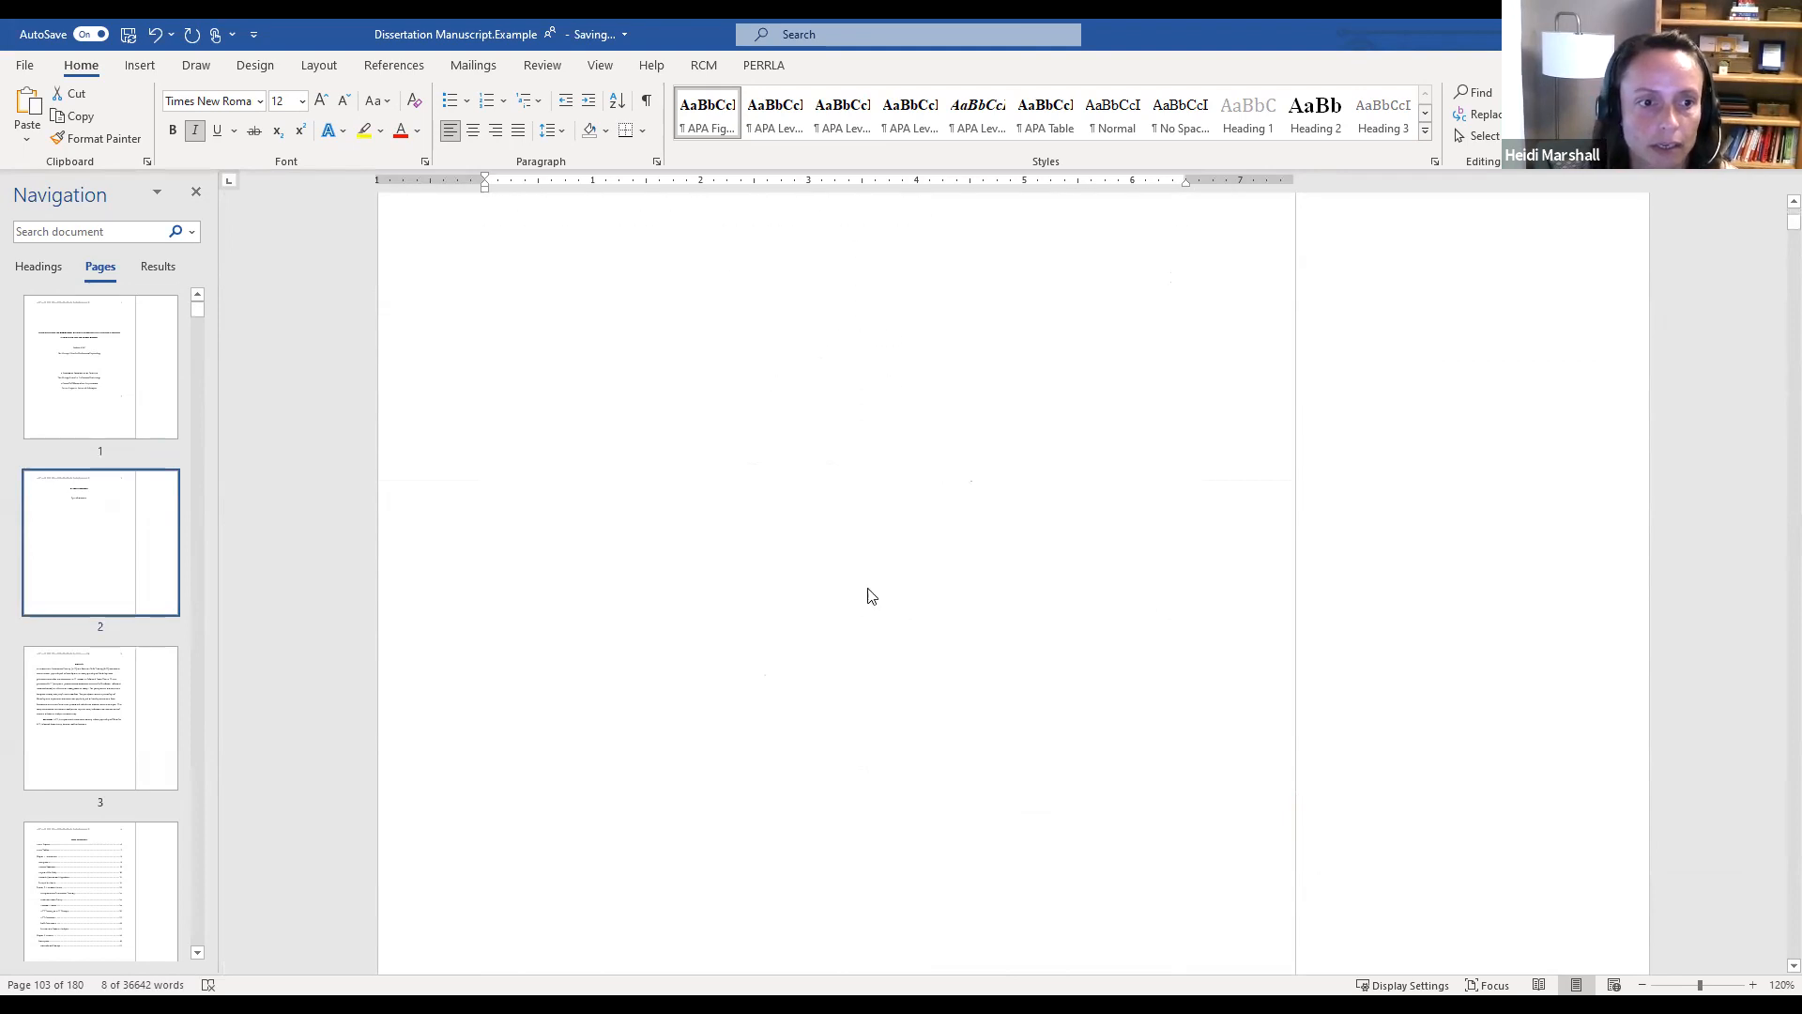
{"action": "scroll", "coordinate": [100, 559], "scroll_direction": "down", "scroll_amount": 10}
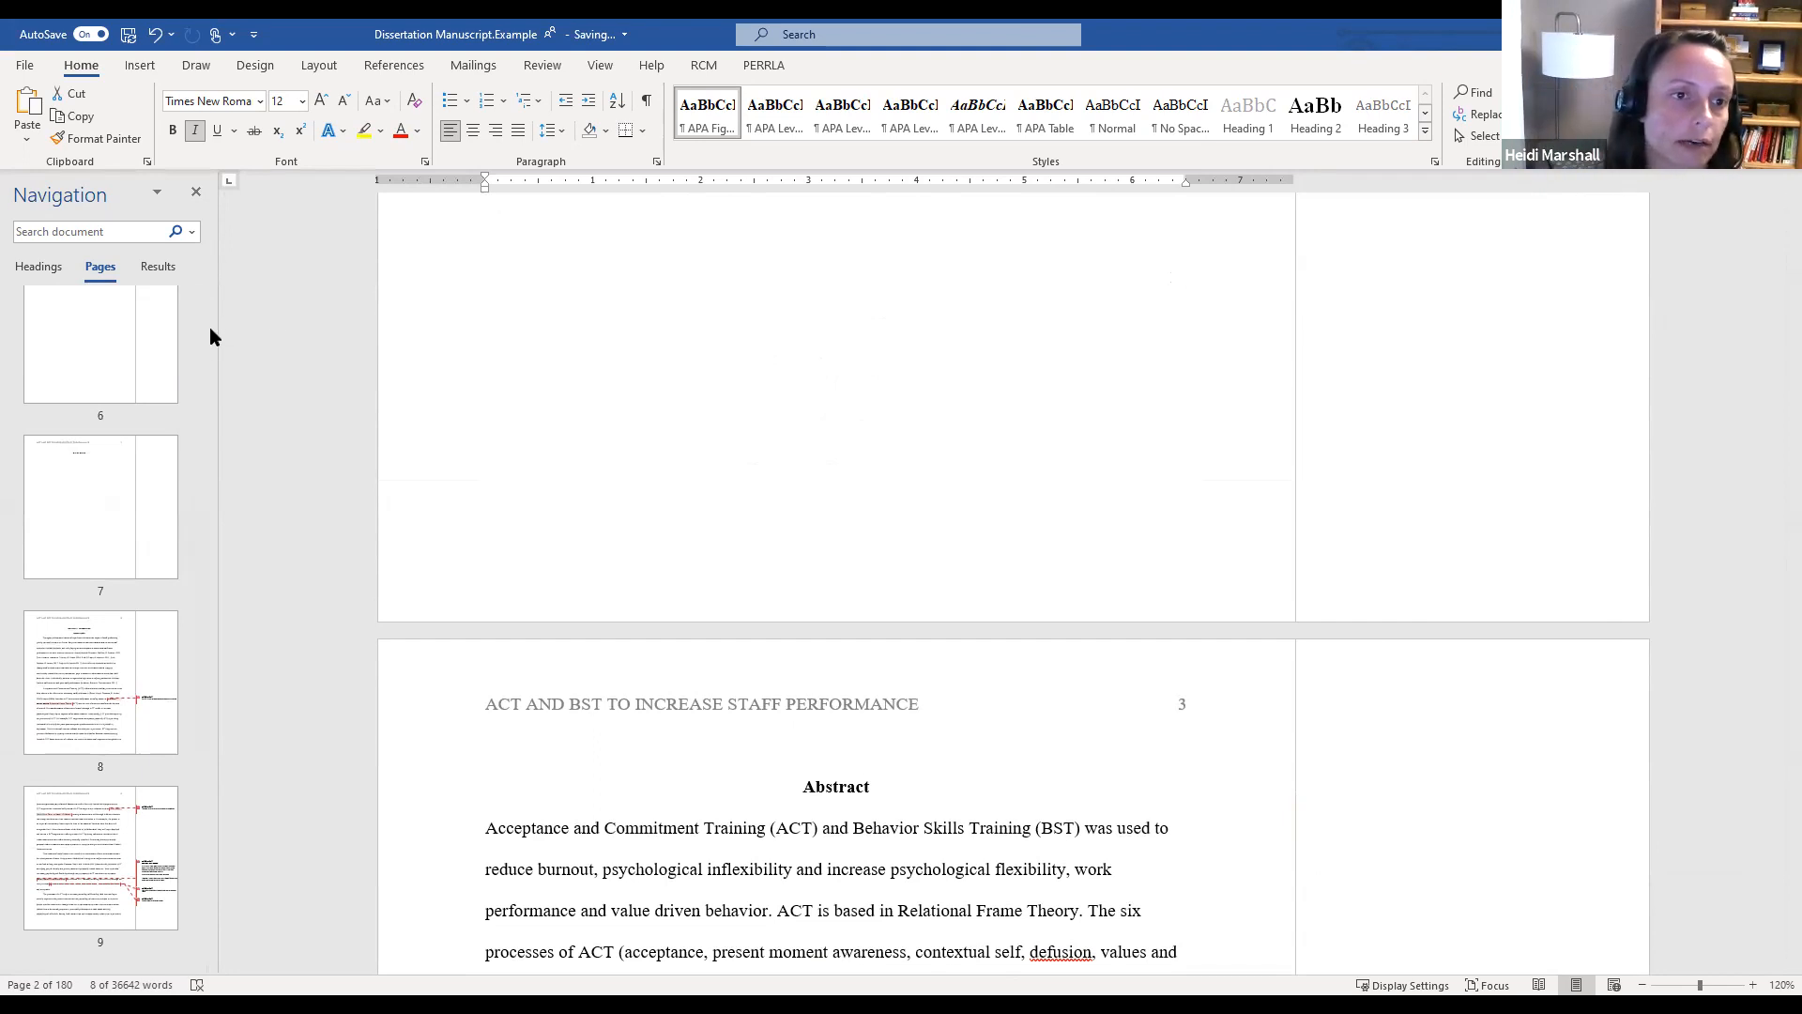
{"action": "left_click_drag", "start_coordinate": [218, 328], "coordinate": [387, 322]}
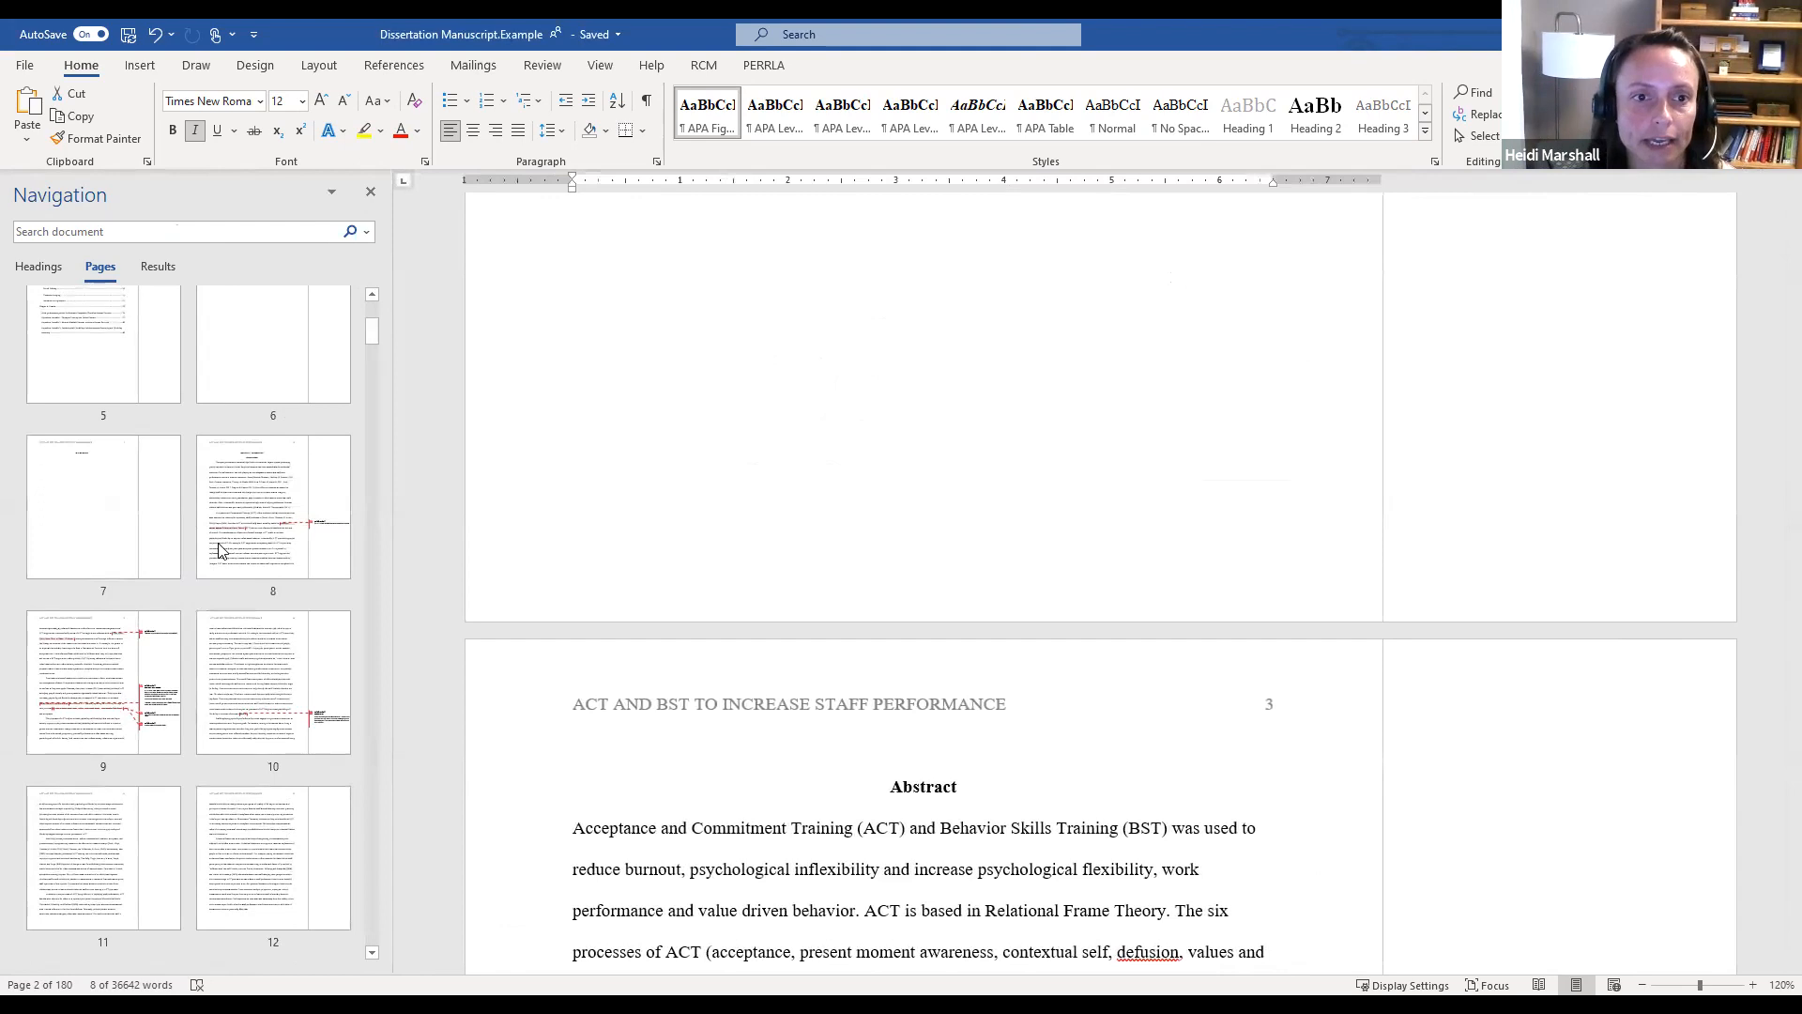
{"action": "scroll", "coordinate": [219, 549], "scroll_direction": "up", "scroll_amount": 3}
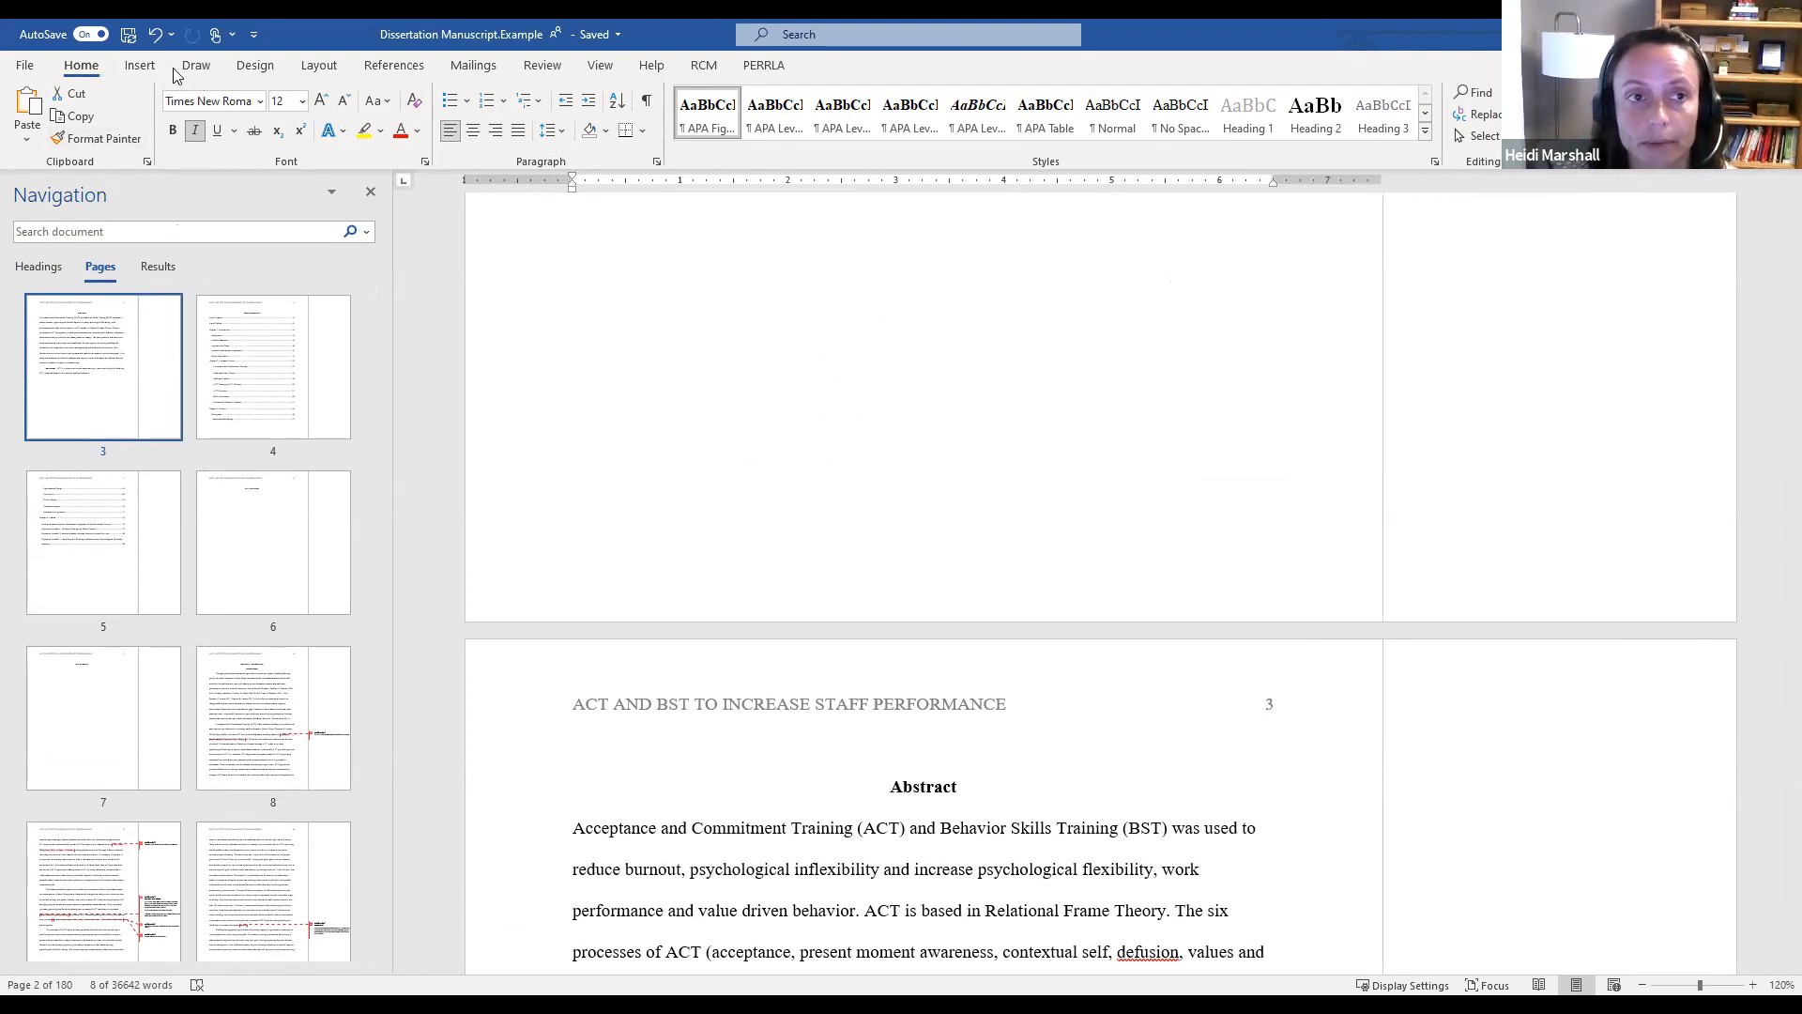
Hide the Navigation pane and show it again
{"action": "left_click", "coordinate": [602, 67]}
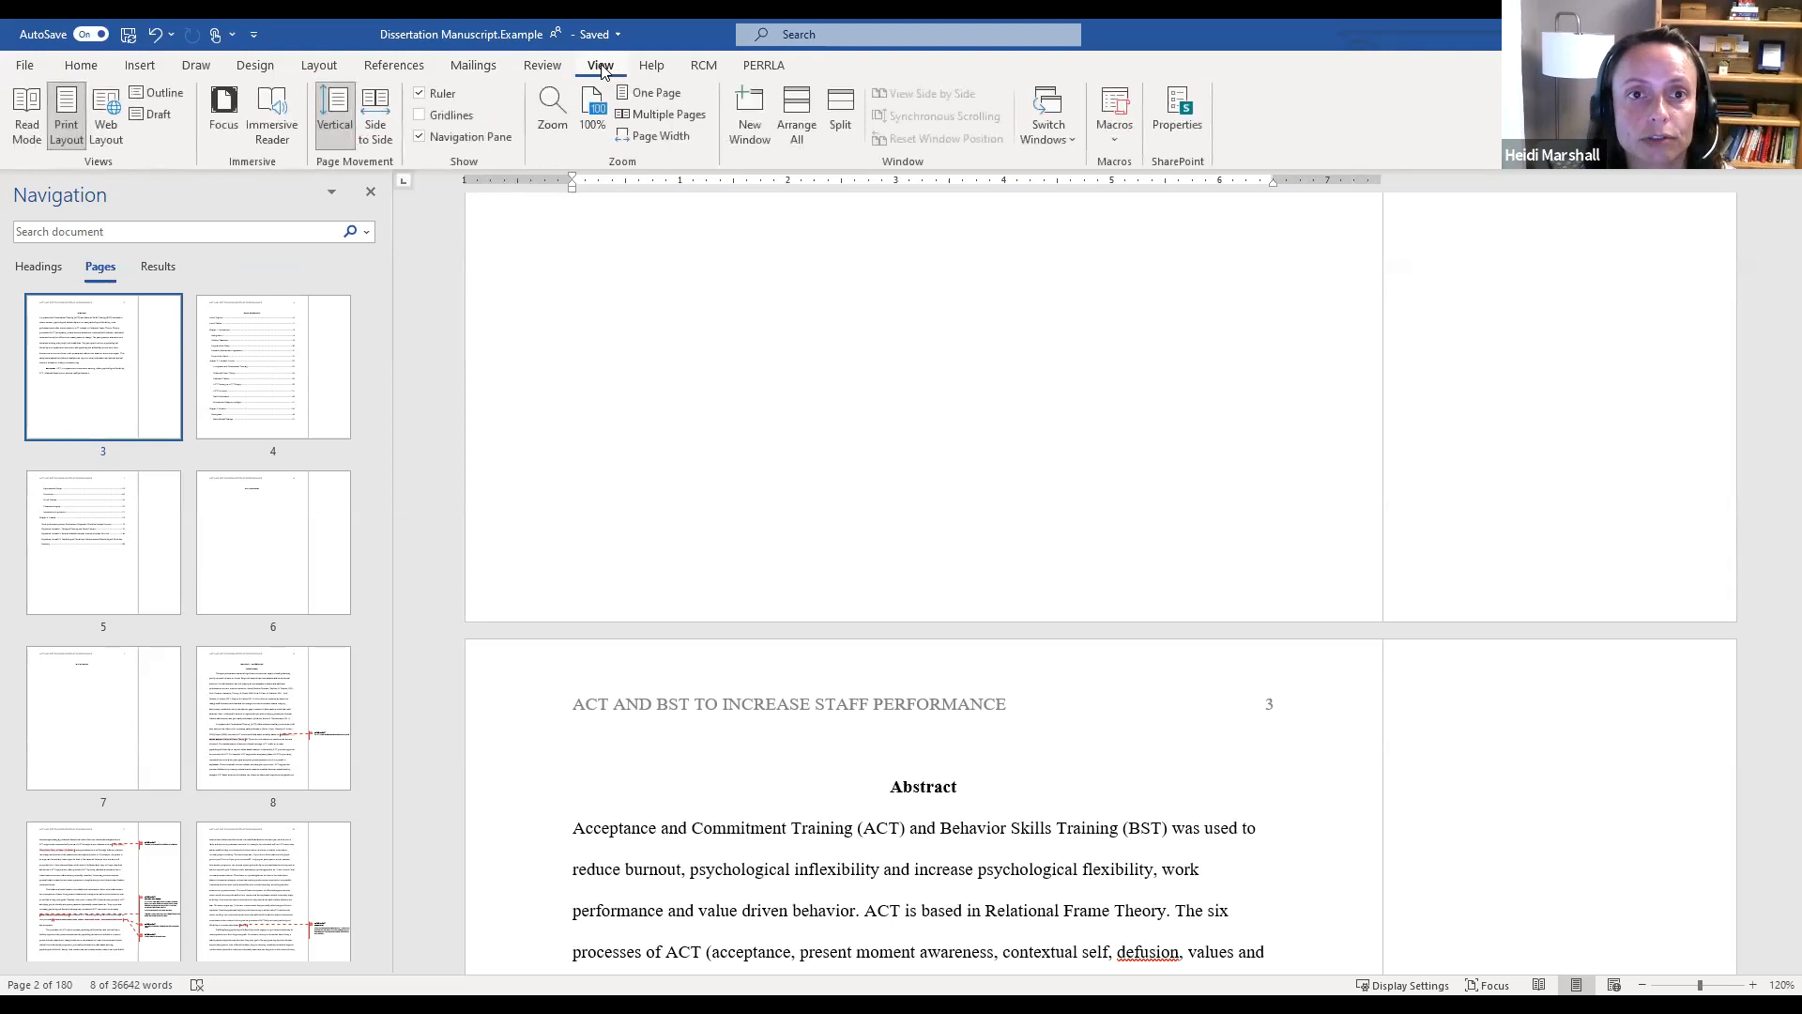
{"action": "left_click", "coordinate": [463, 141]}
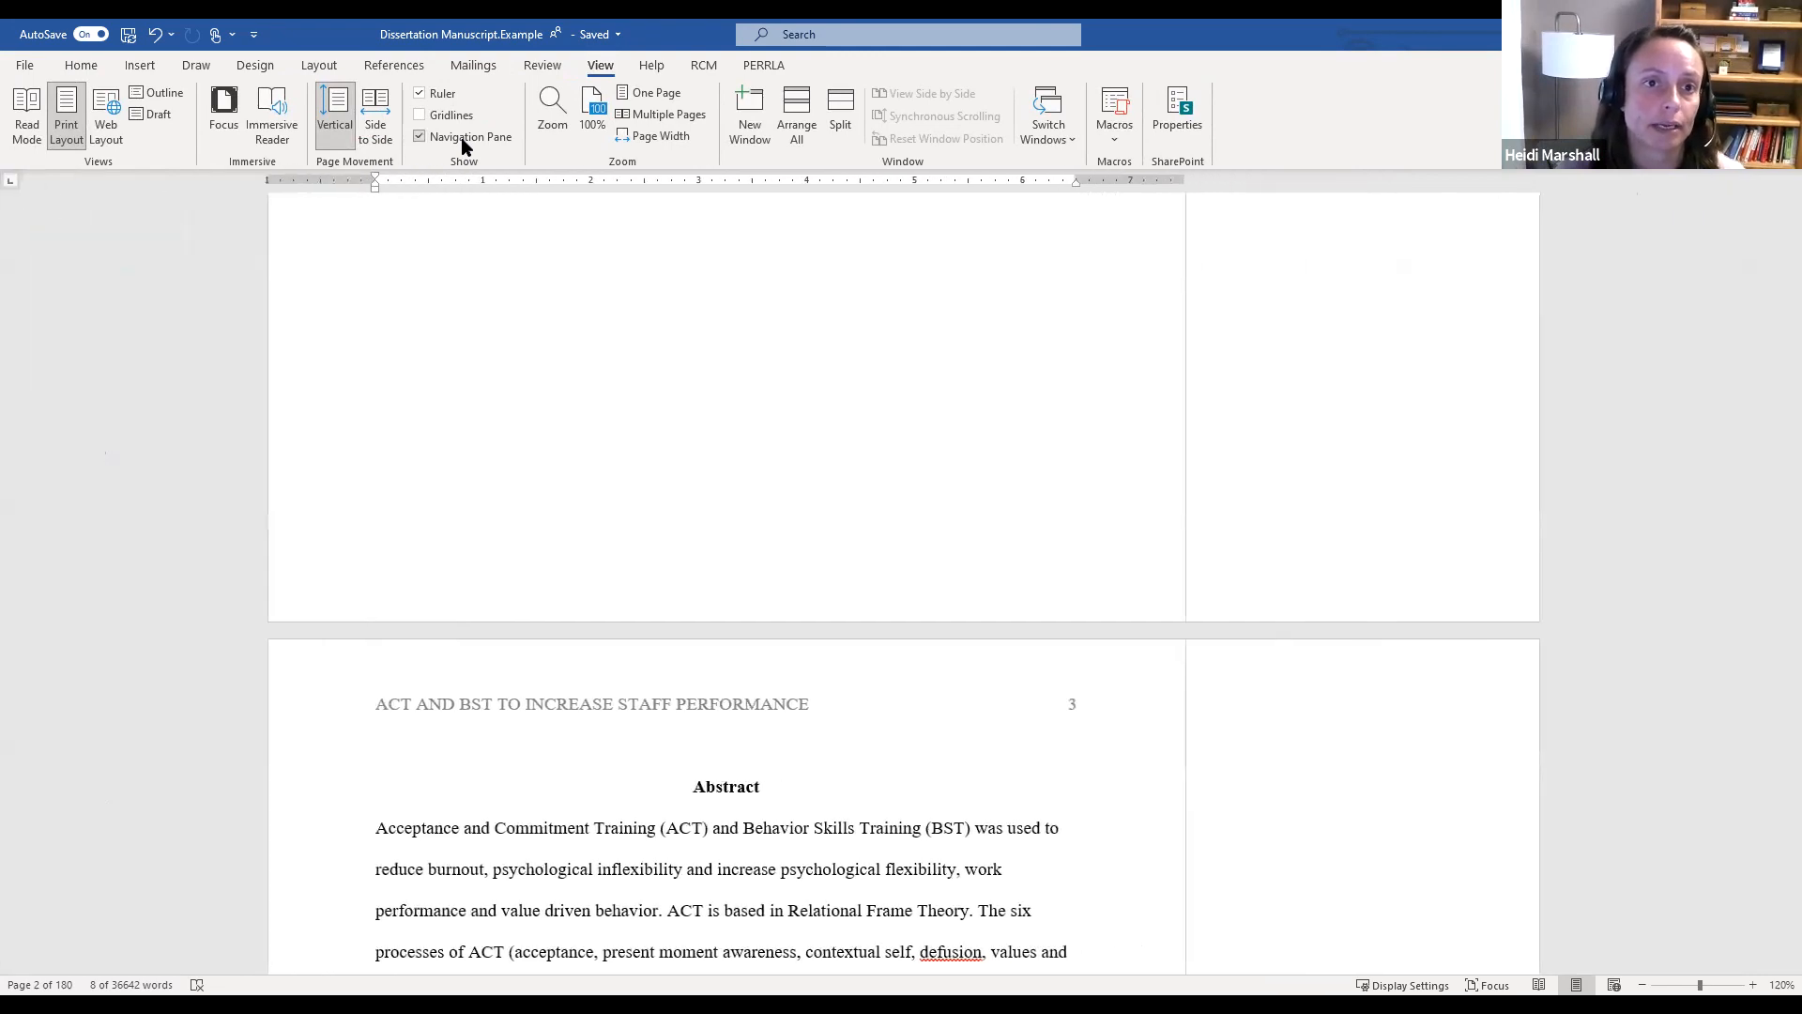
{"action": "left_click", "coordinate": [462, 140]}
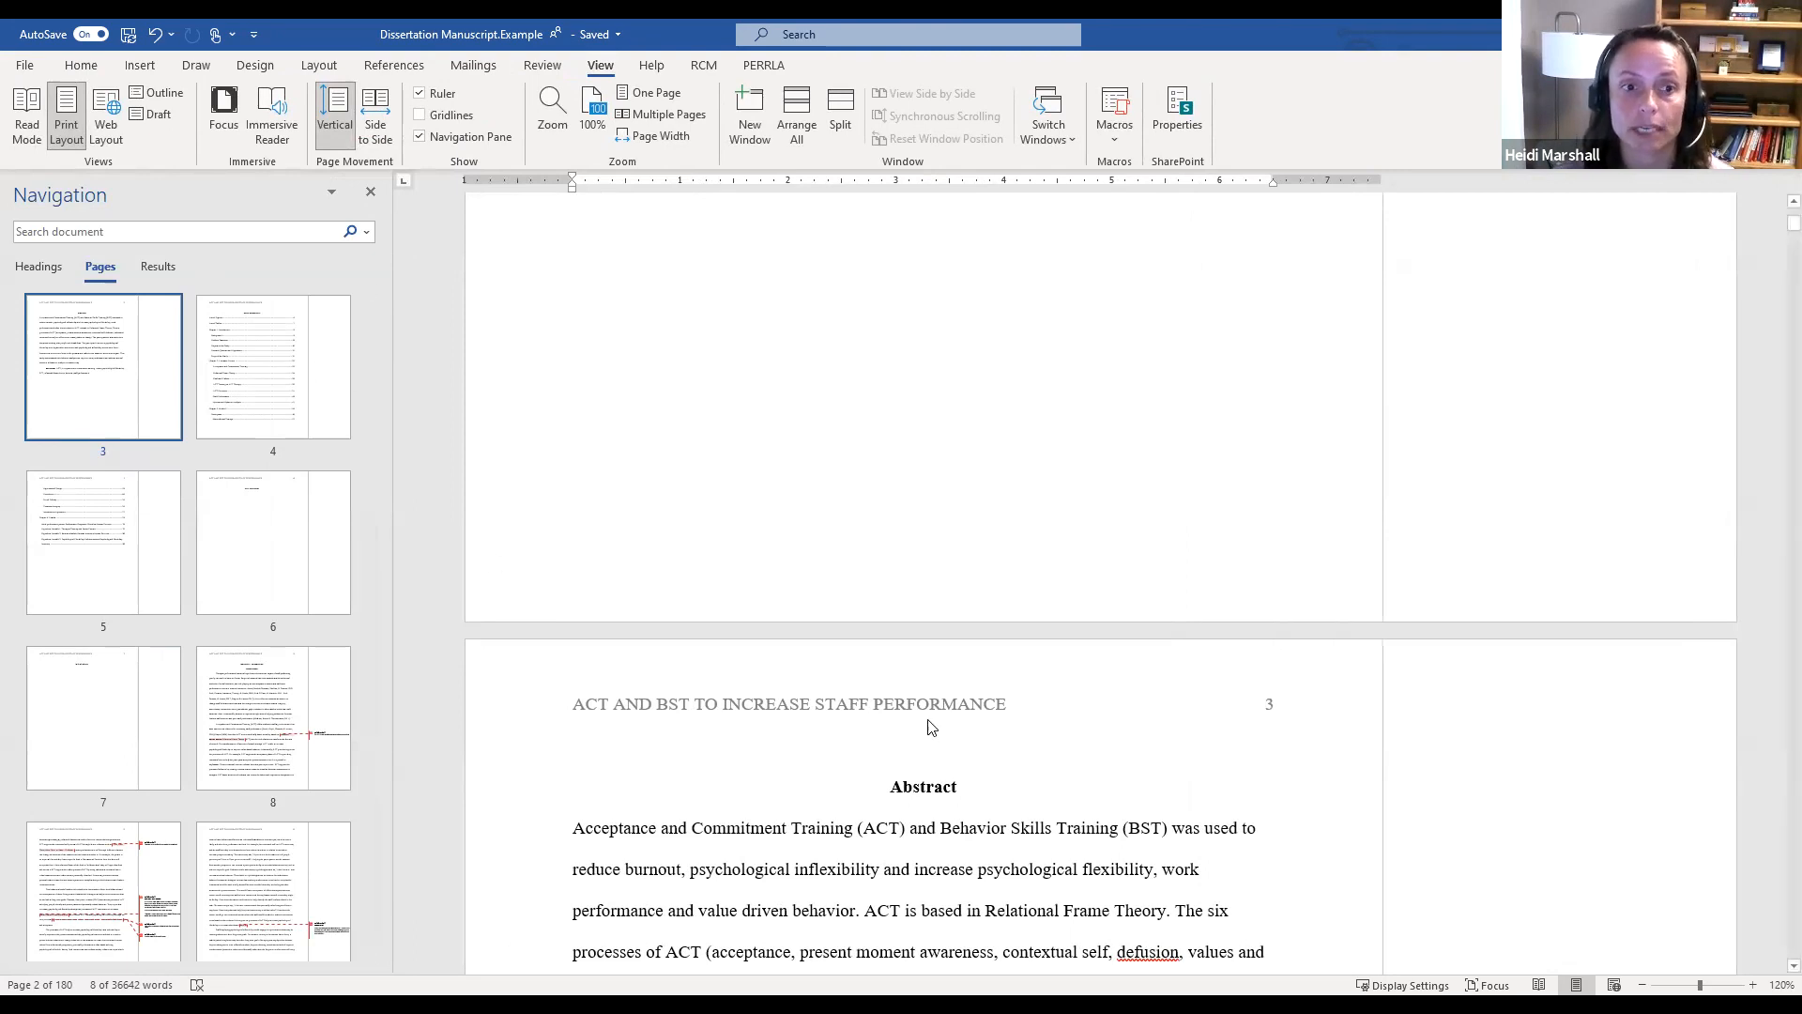
Use the page thumbnails to view the Social Validity Questionnaire in Appendix P on page 178
{"action": "left_click_drag", "start_coordinate": [370, 329], "coordinate": [380, 862]}
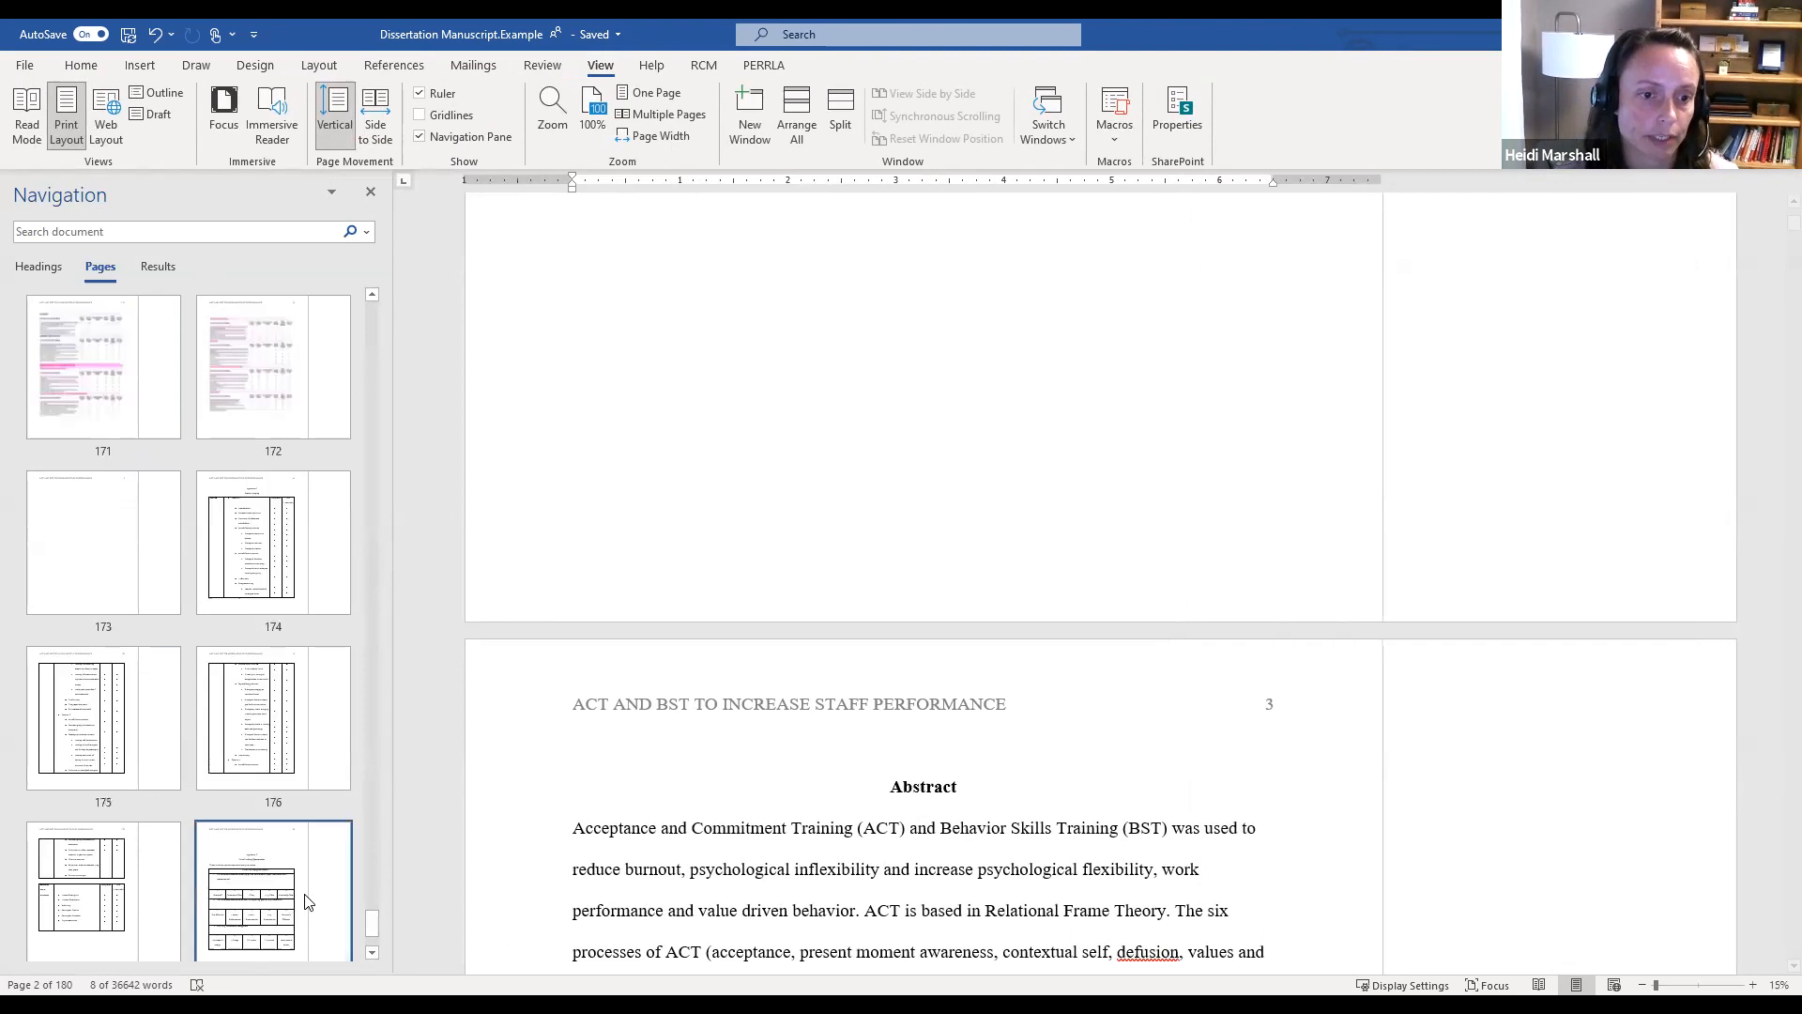
{"action": "left_click", "coordinate": [287, 900]}
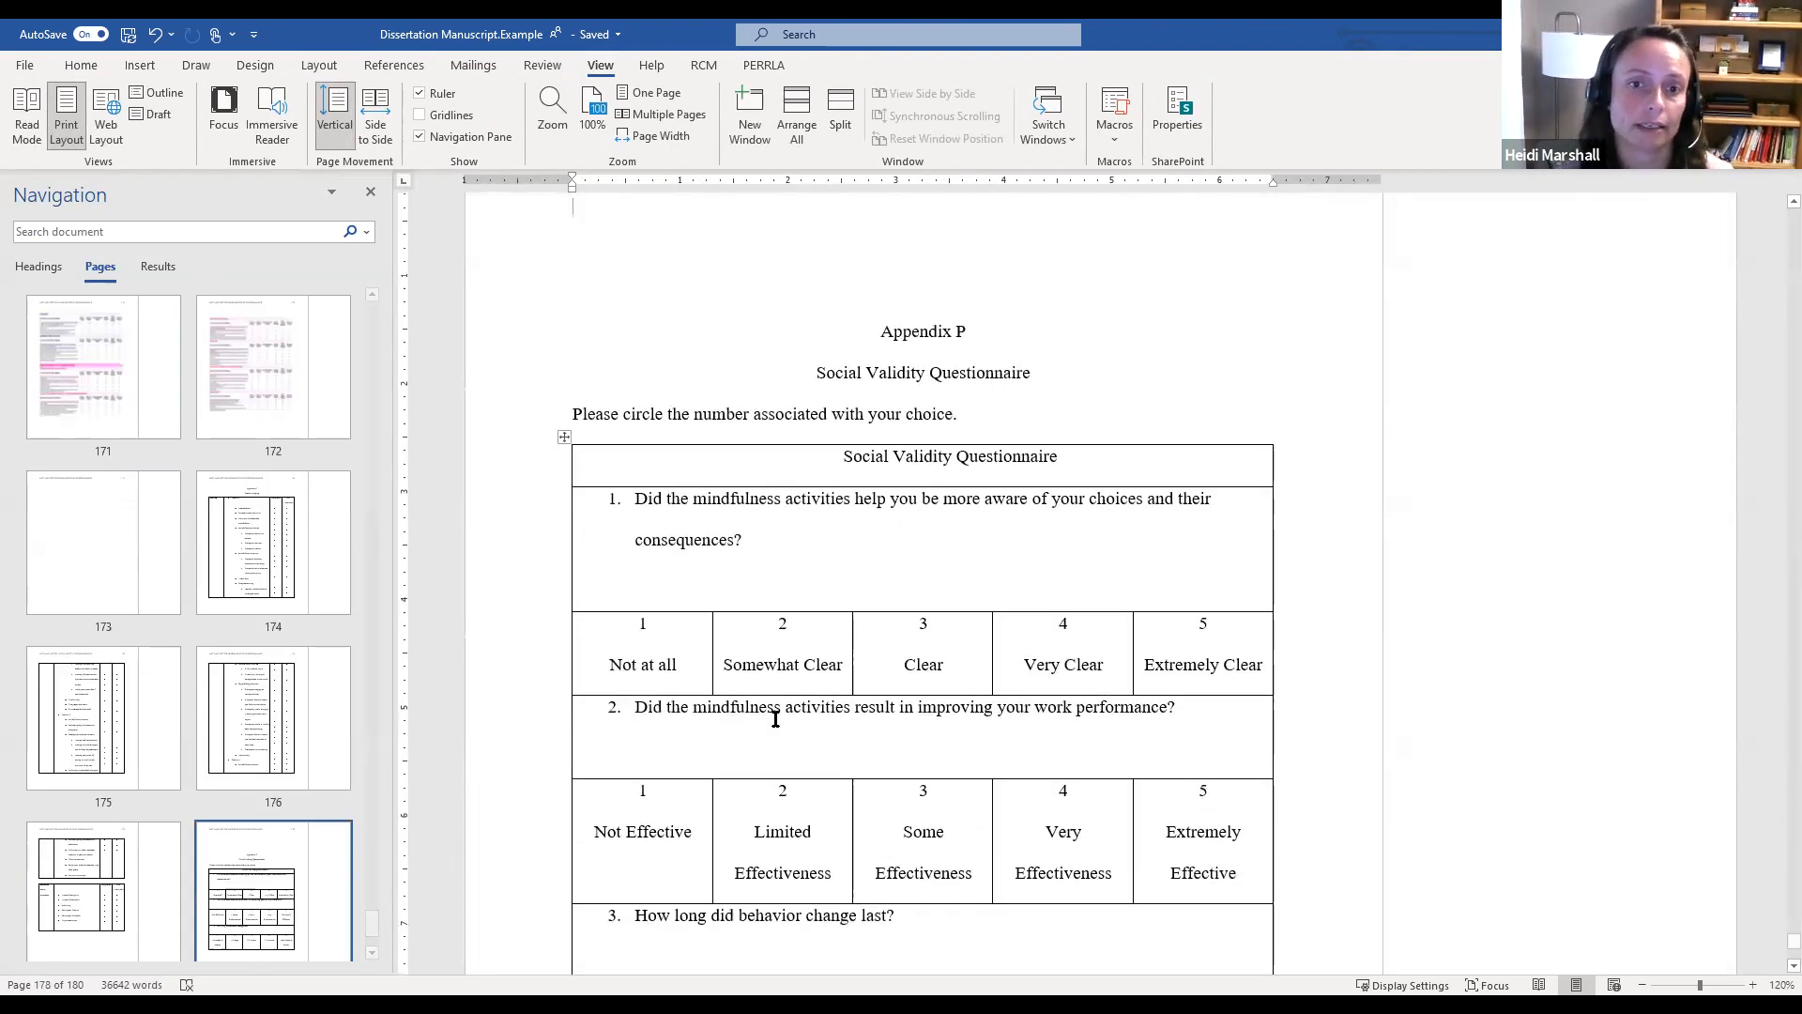
{"action": "scroll", "coordinate": [777, 706], "scroll_direction": "up", "scroll_amount": 10}
Go to the List of Figures page, page 6, in the manuscript's front matter
{"action": "scroll", "coordinate": [313, 768], "scroll_direction": "up", "scroll_amount": 10}
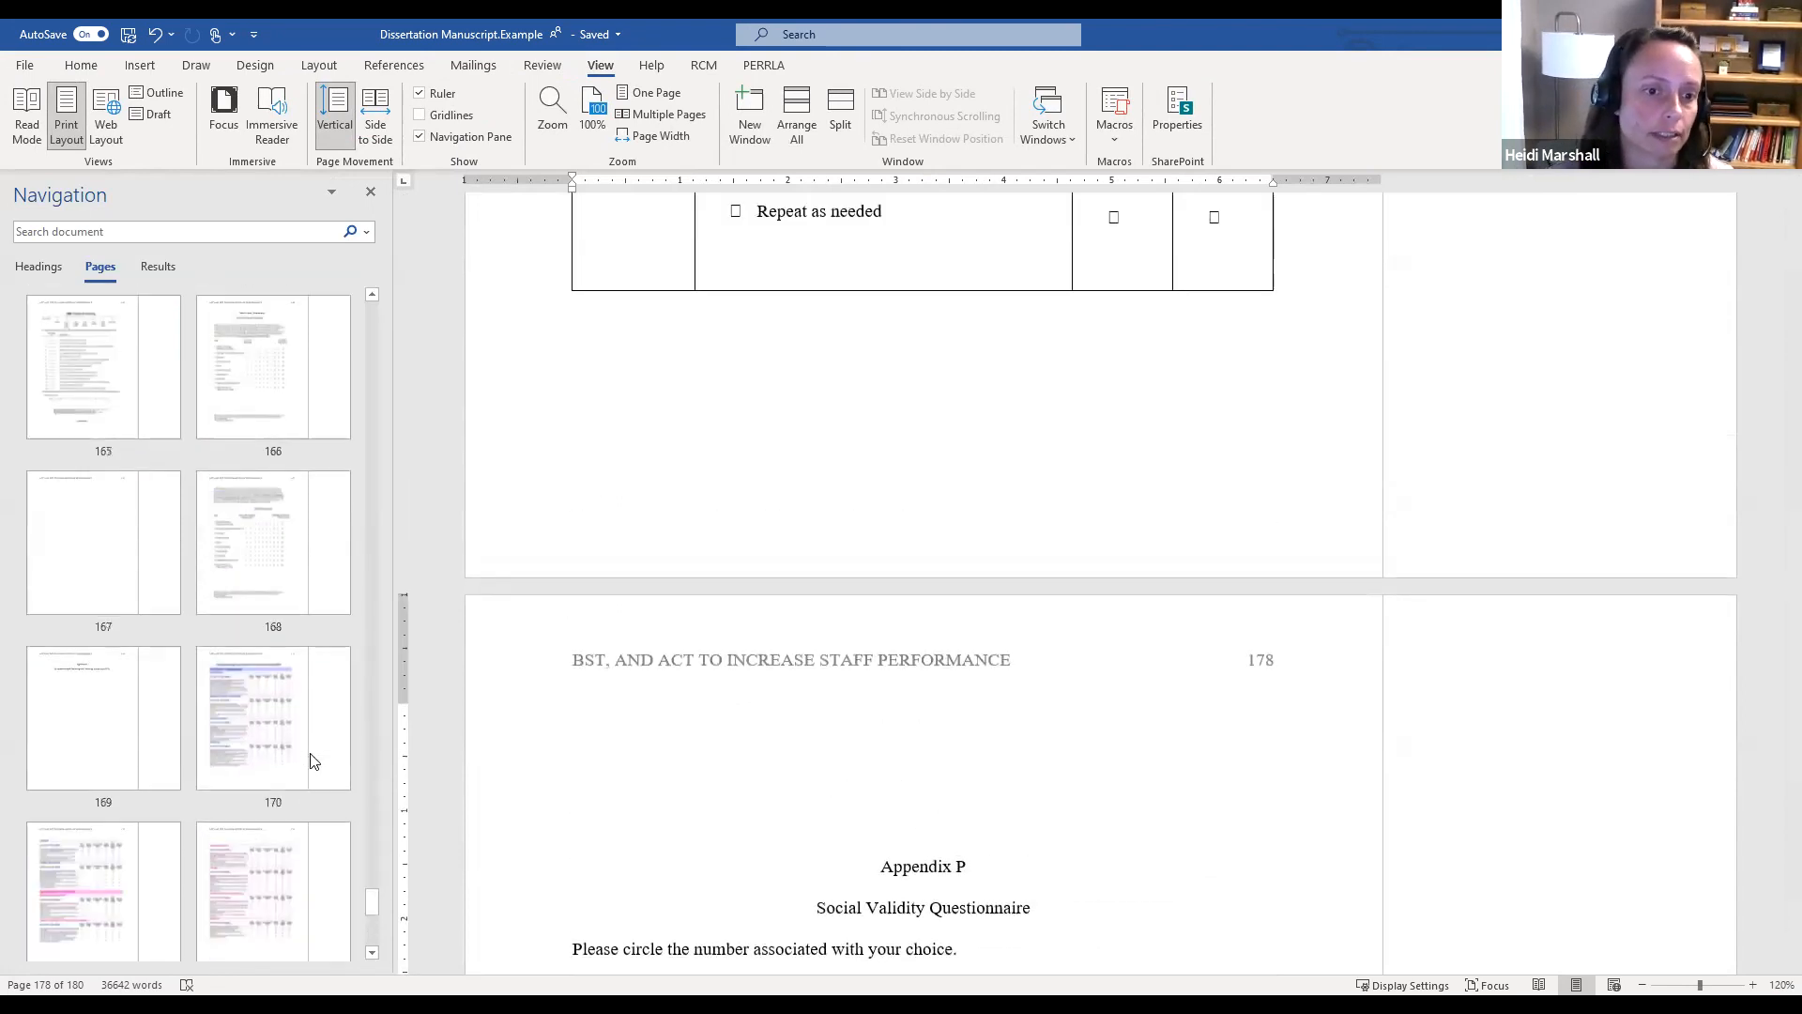
{"action": "scroll", "coordinate": [357, 310], "scroll_direction": "up", "scroll_amount": 15}
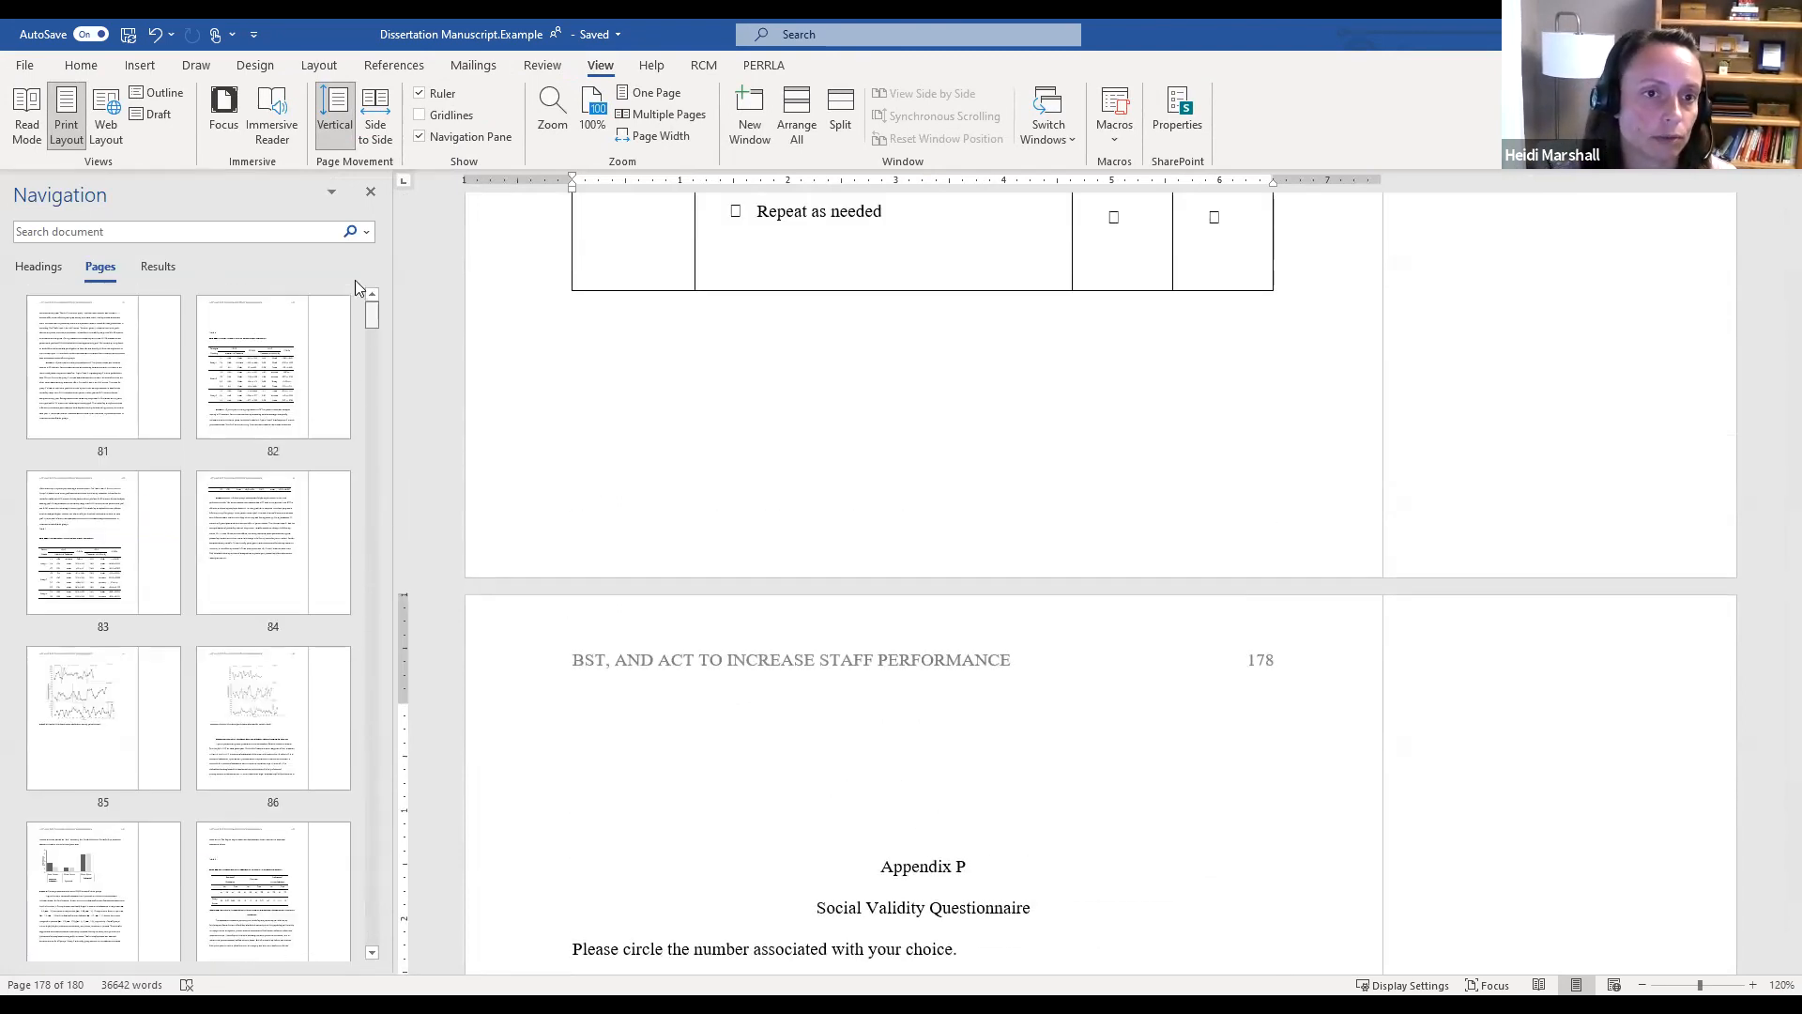
{"action": "scroll", "coordinate": [353, 287], "scroll_direction": "up", "scroll_amount": 15}
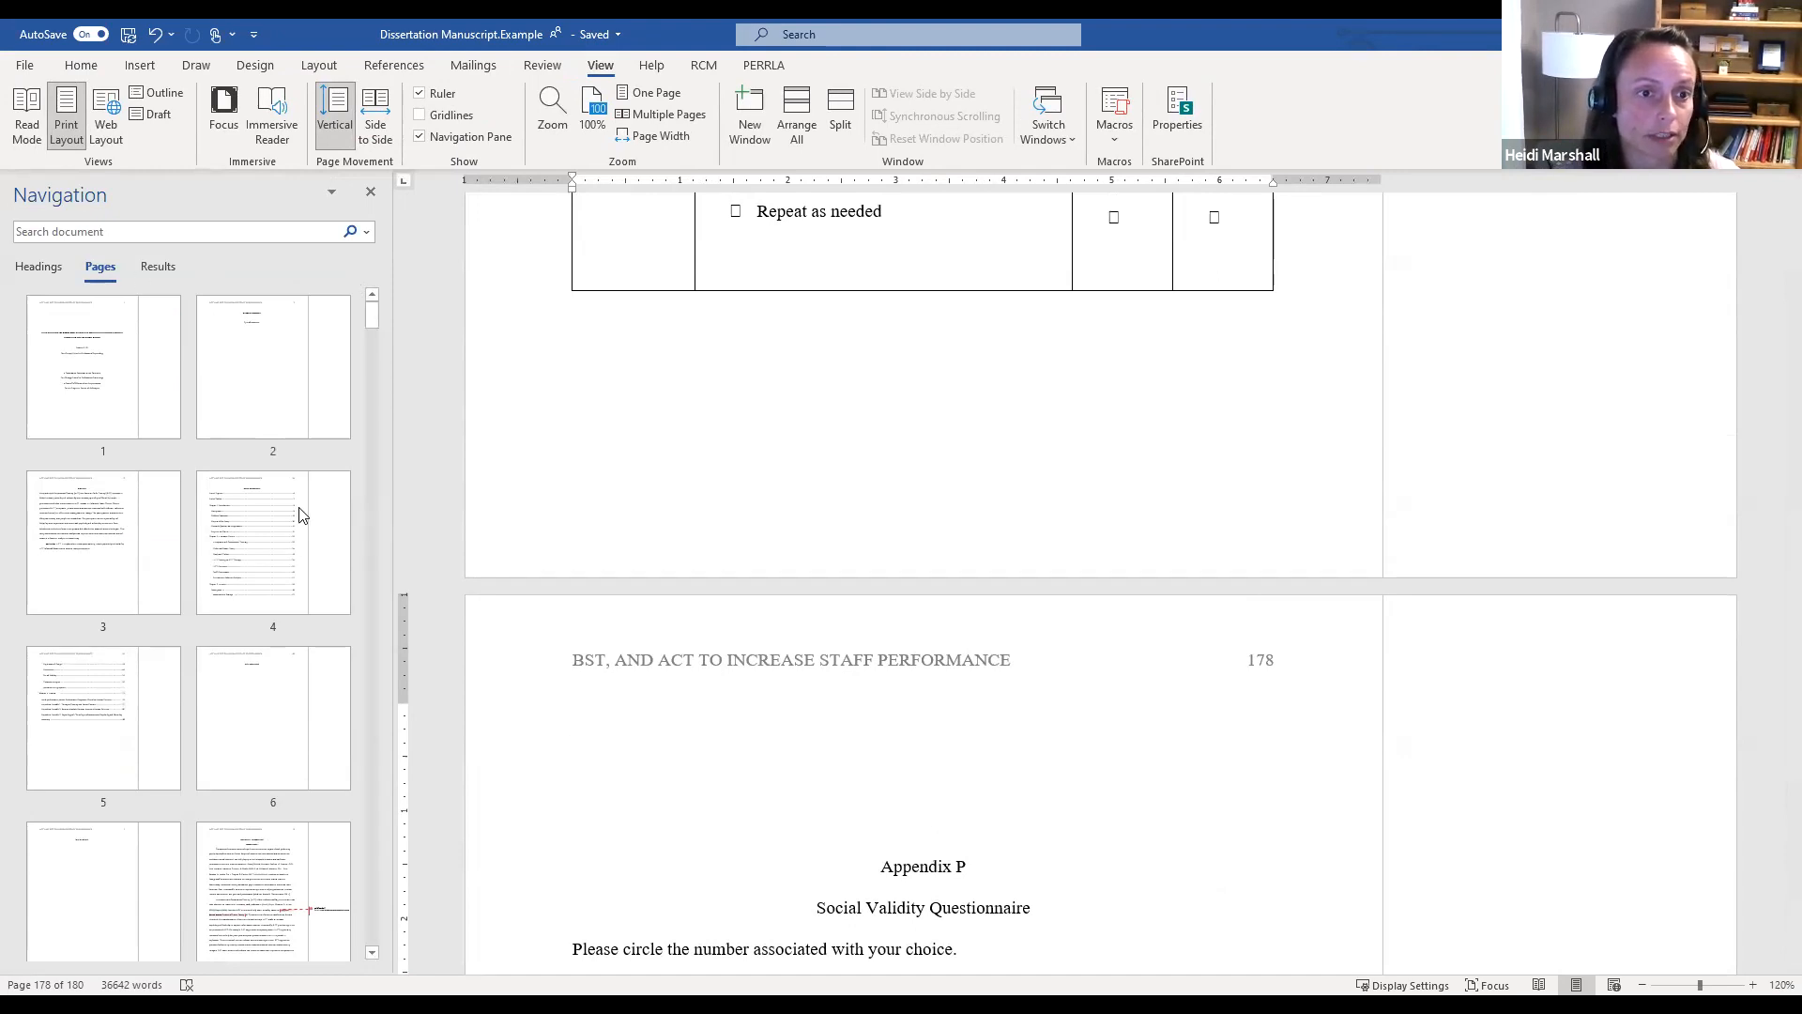
{"action": "left_click", "coordinate": [239, 696]}
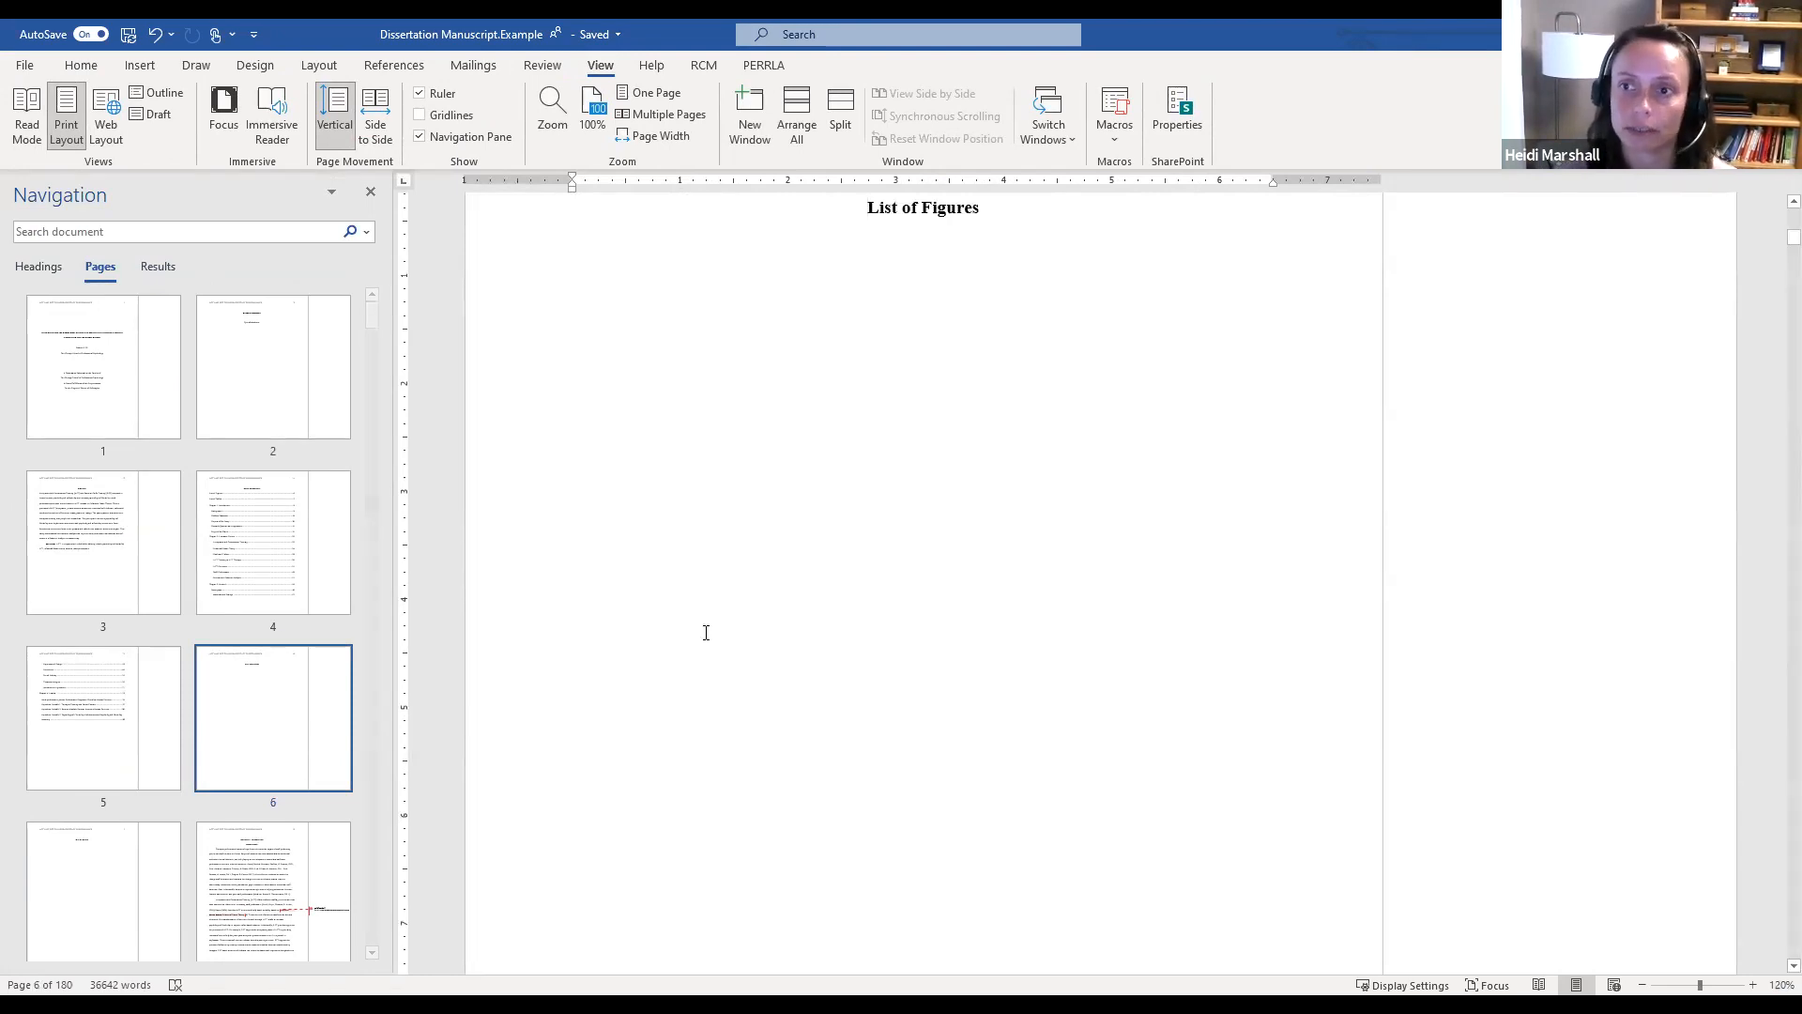
{"action": "scroll", "coordinate": [979, 387], "scroll_direction": "up", "scroll_amount": 1}
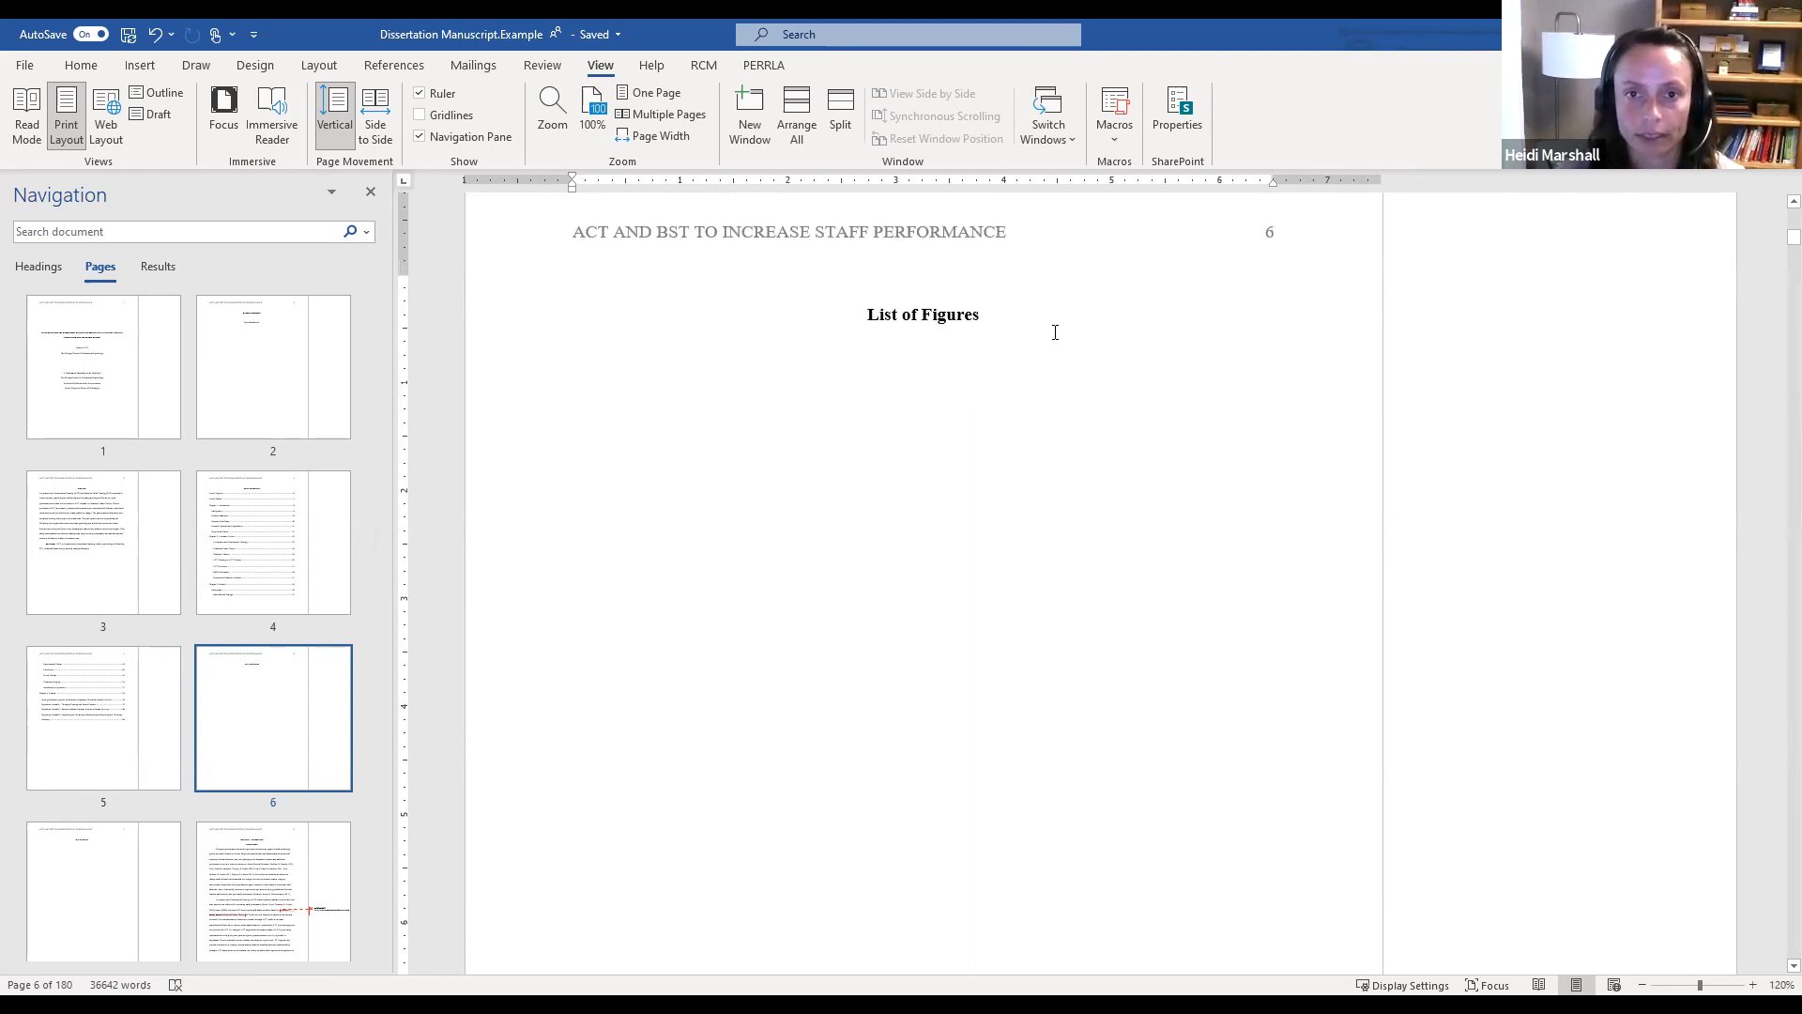
Try removing the page break between the List of Figures and List of Tables headings, and undo the removal
{"action": "type", "text": "List of Tables"}
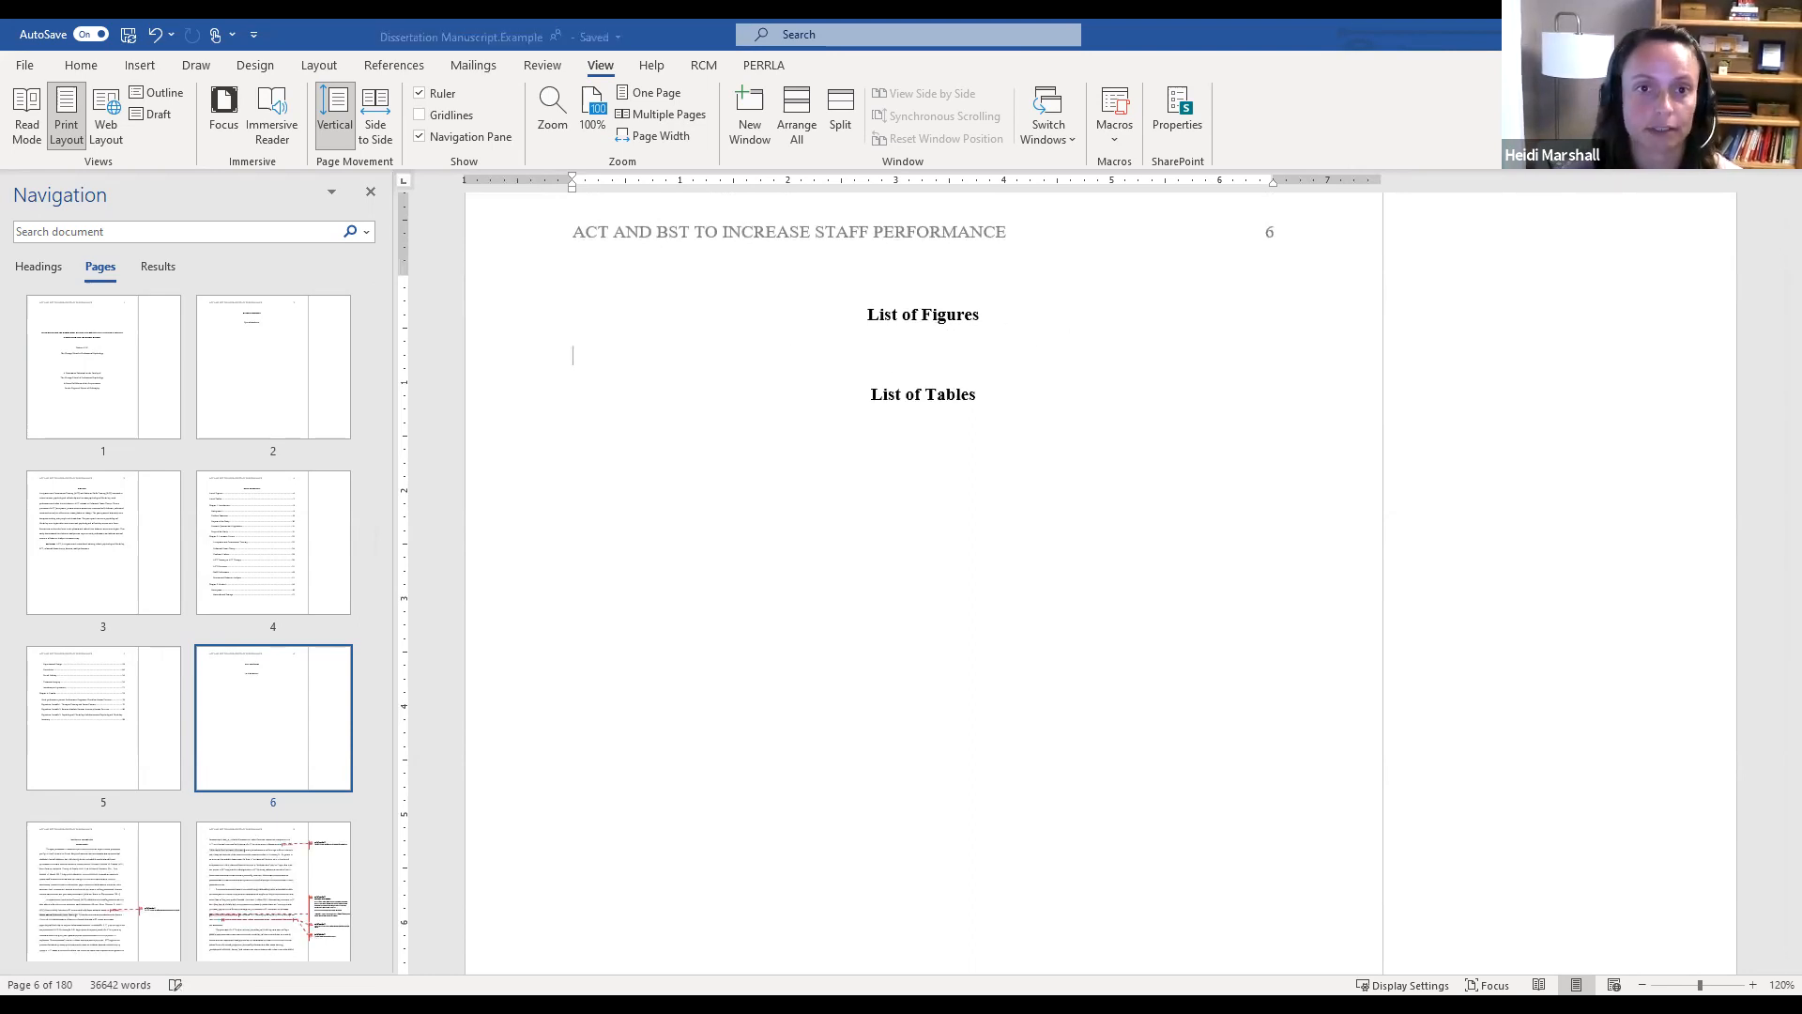
{"action": "key", "text": "ctrl+z"}
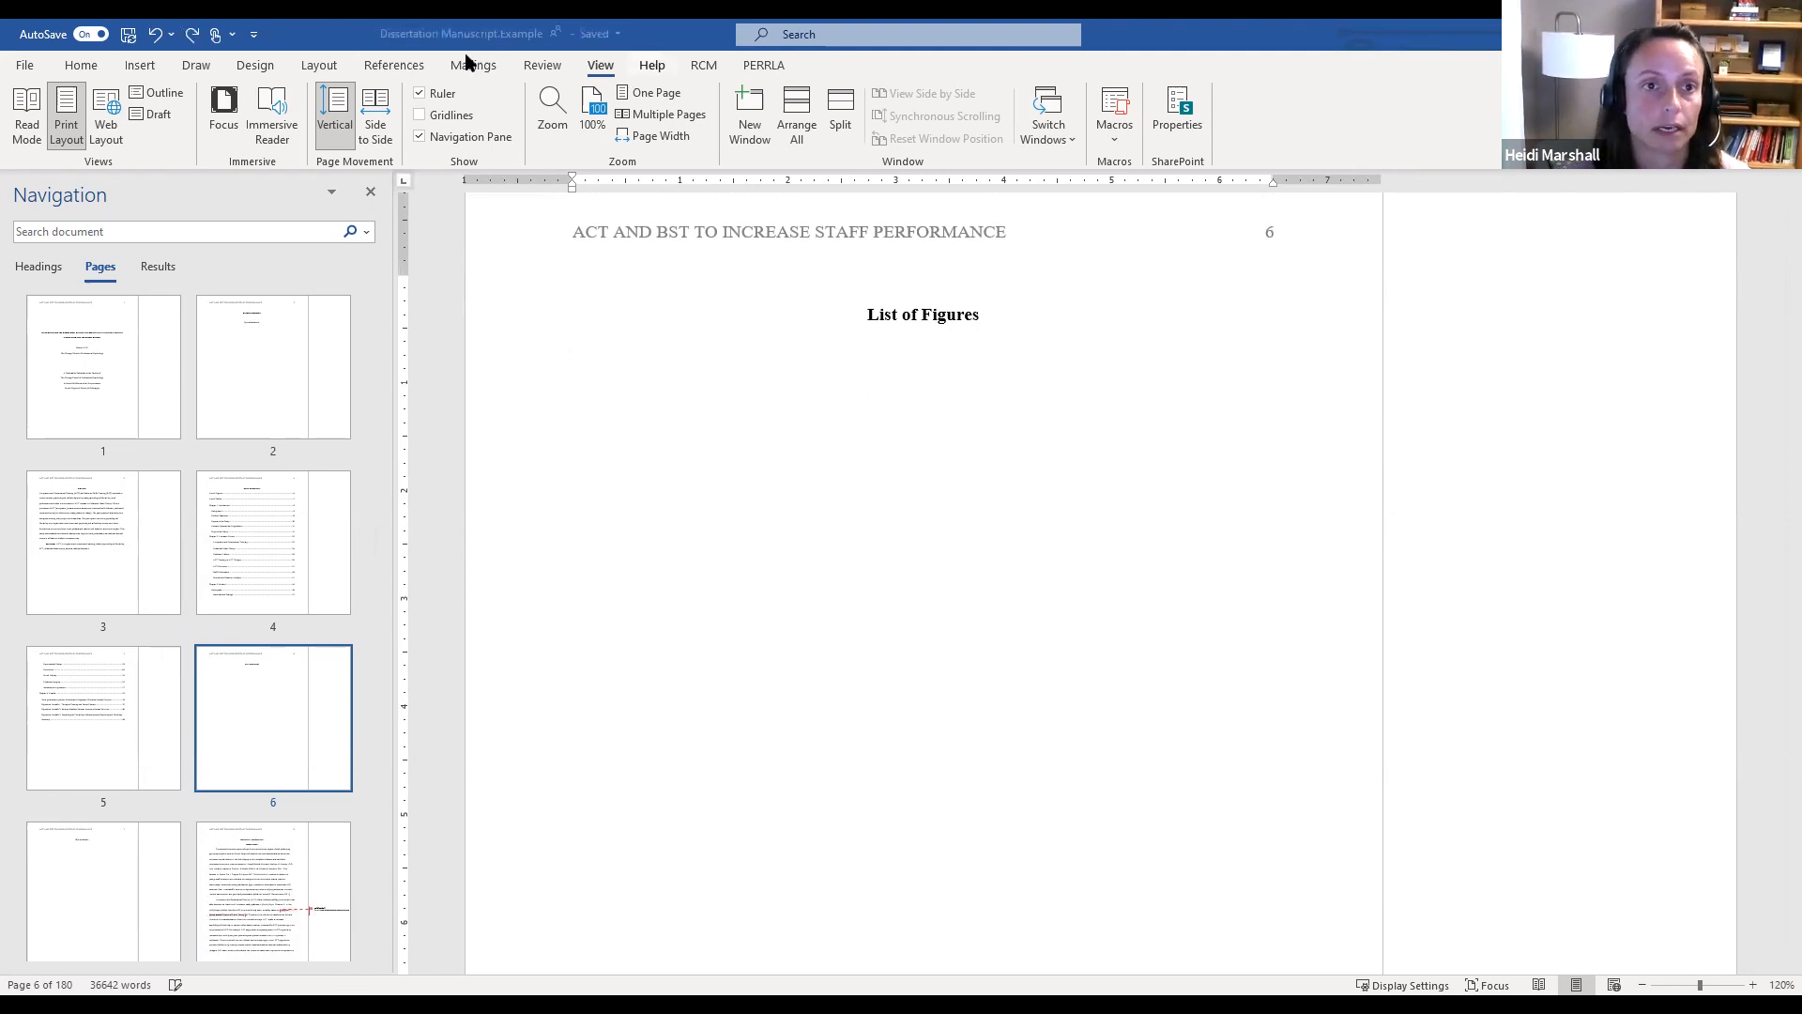
Show the formatting marks and add an empty line between the List of Figures heading and the page break
{"action": "left_click", "coordinate": [81, 64]}
{"action": "left_click", "coordinate": [647, 102]}
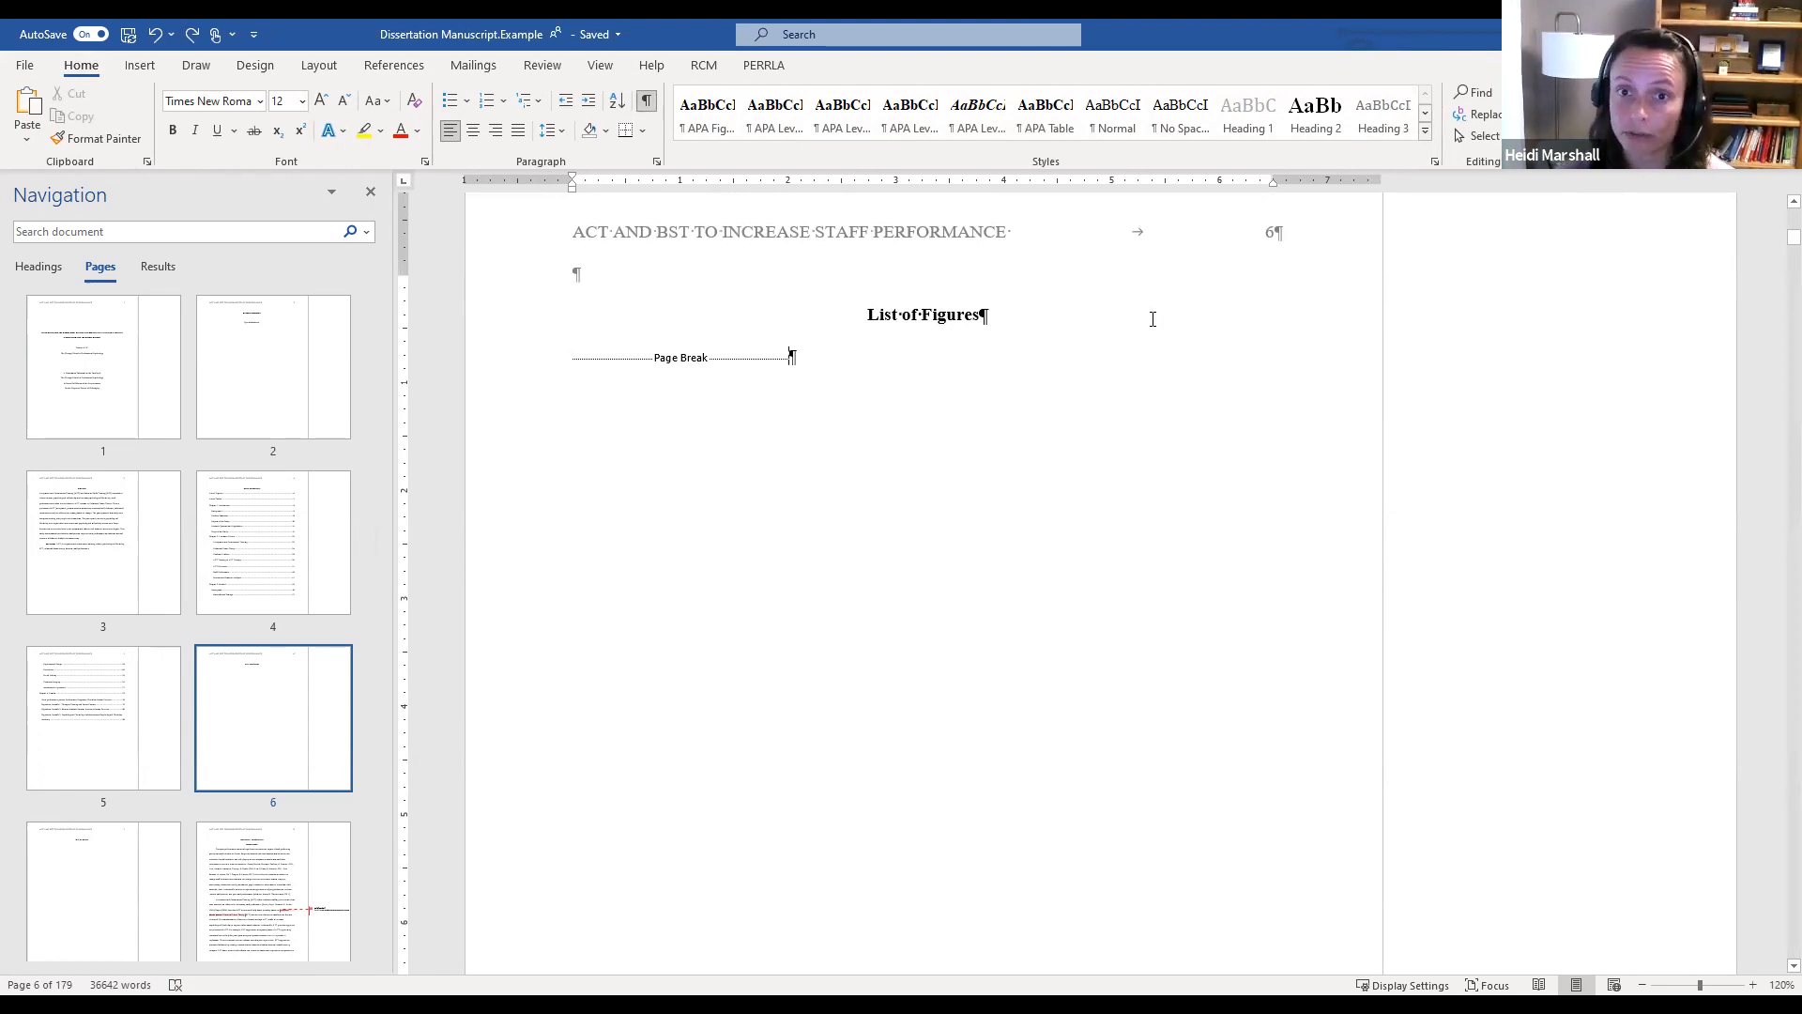
{"action": "left_click", "coordinate": [1052, 327]}
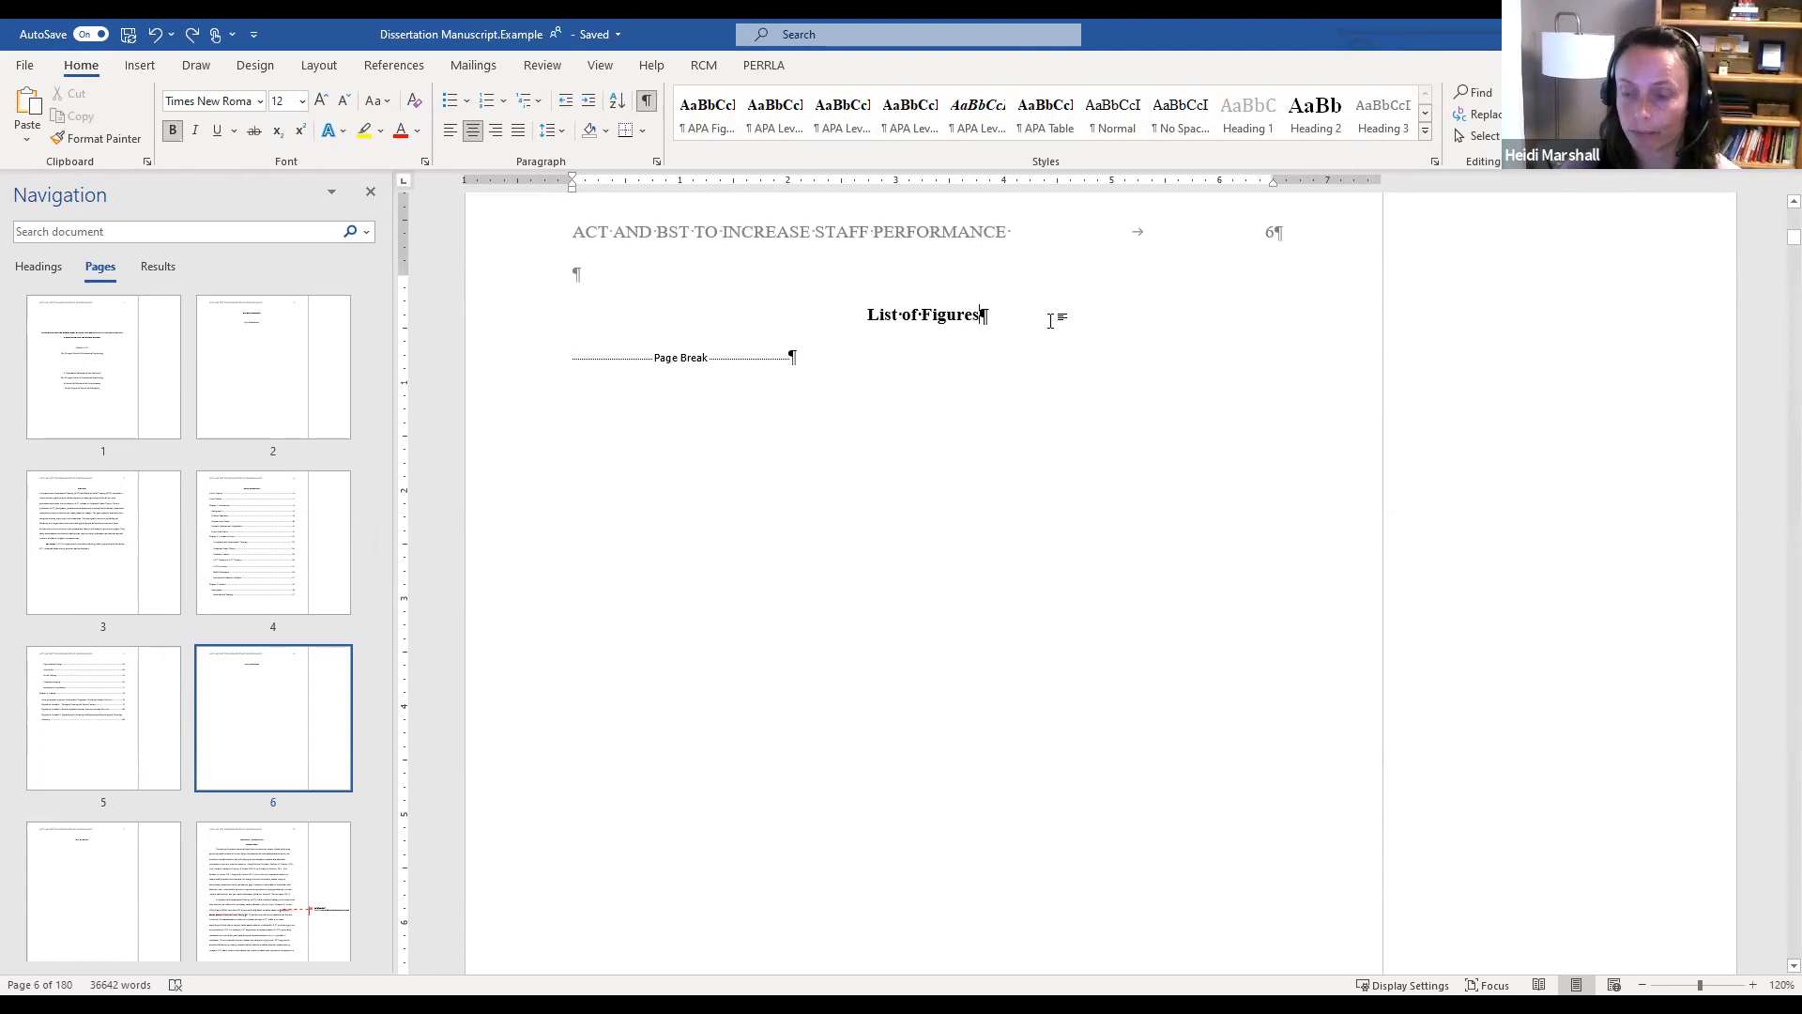
{"action": "key", "text": "Return"}
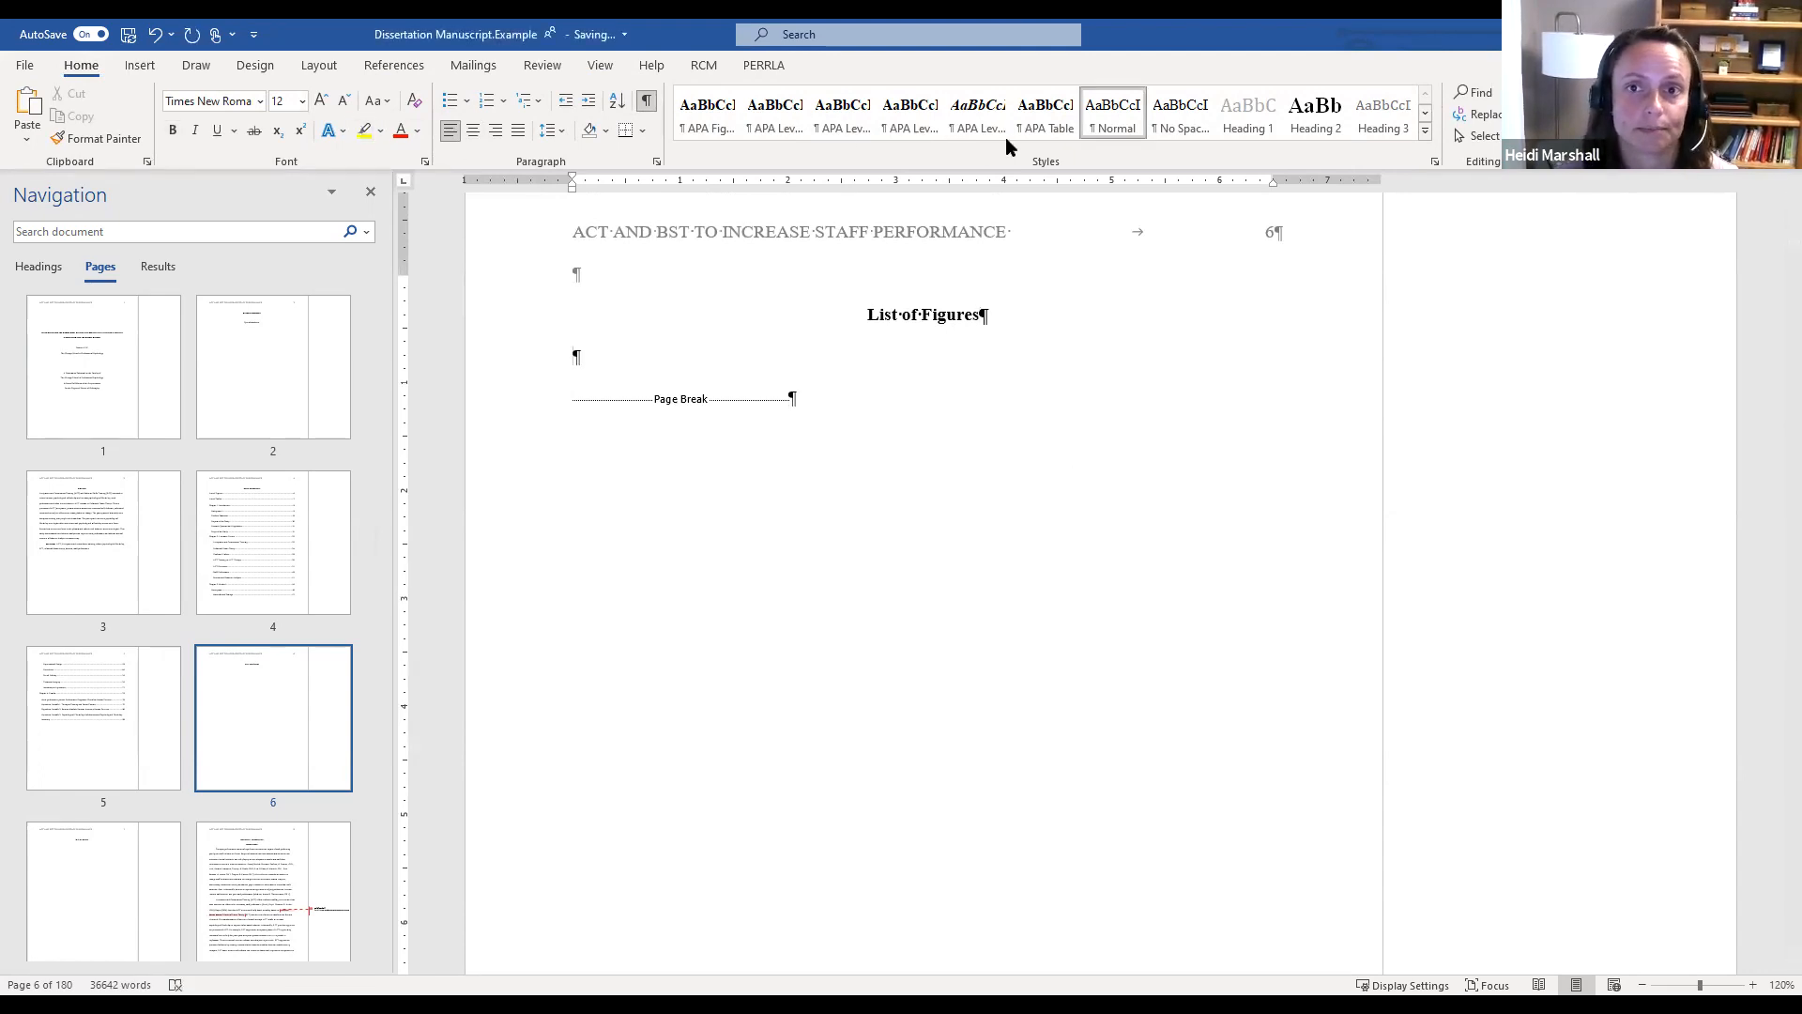
Start a custom table of contents below the List of Figures heading and assign TOC level 1 to the APA Figure style
{"action": "left_click", "coordinate": [410, 68]}
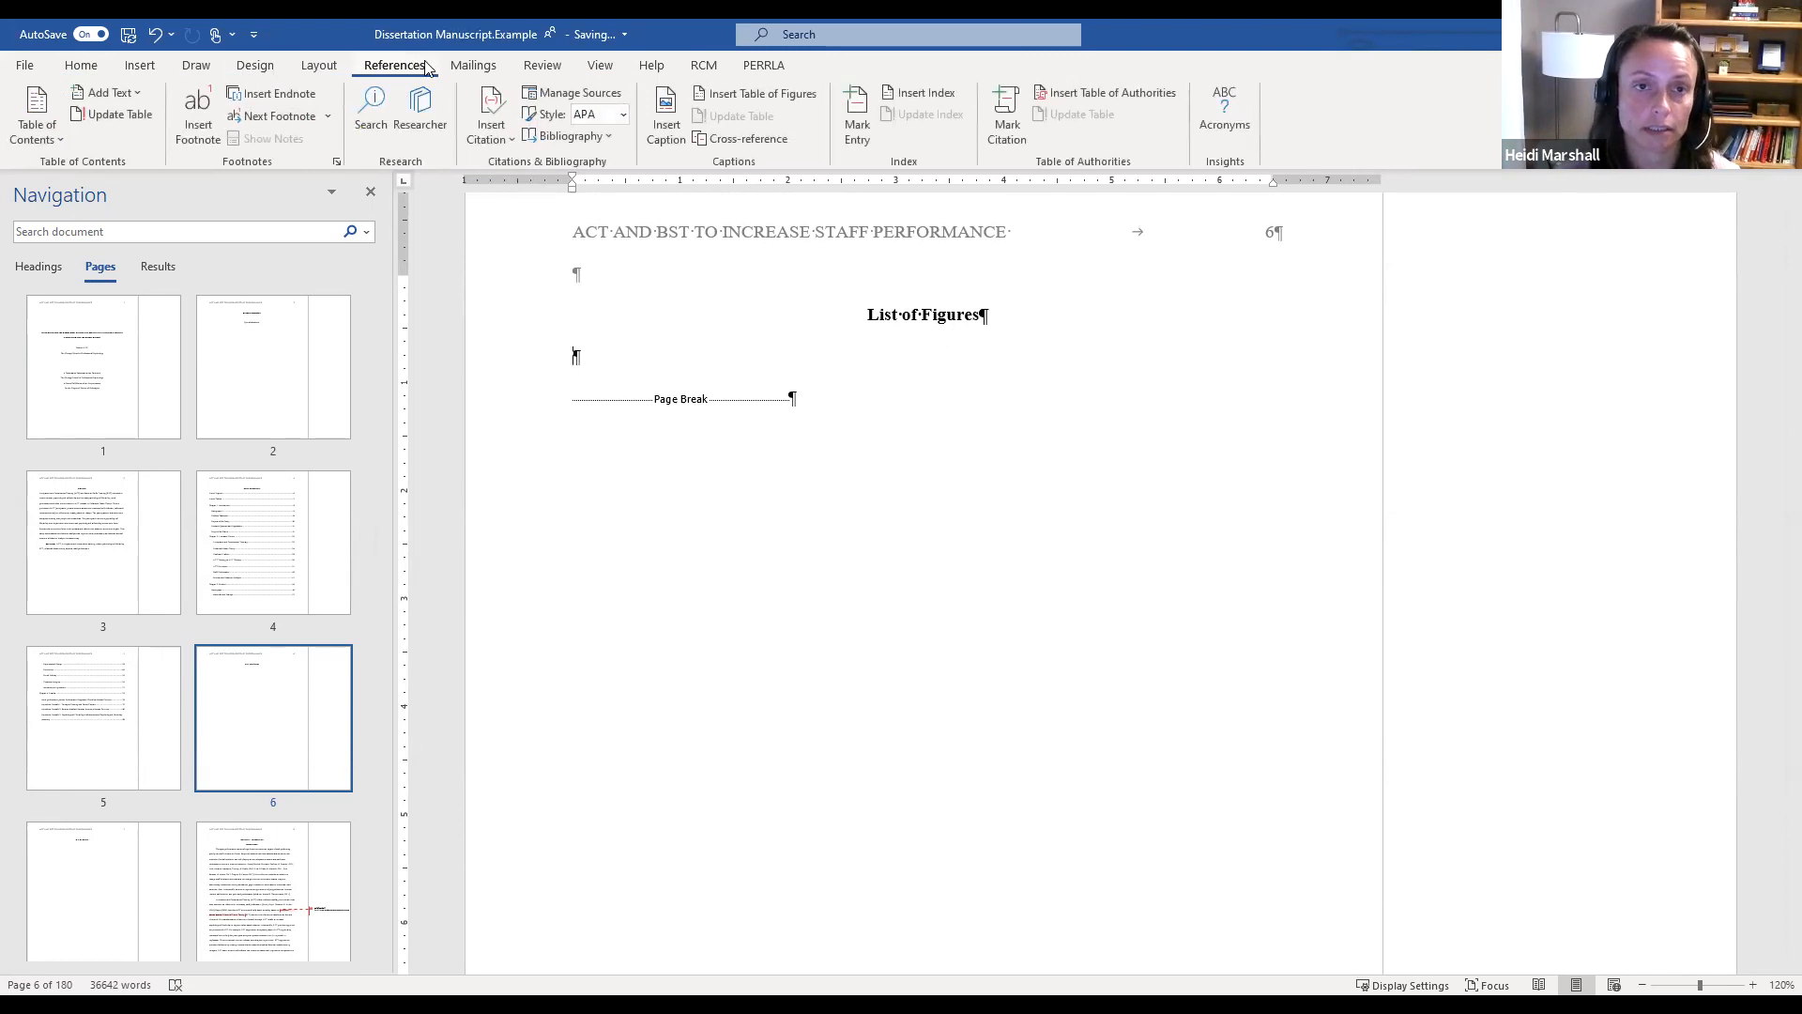
{"action": "left_click", "coordinate": [25, 143]}
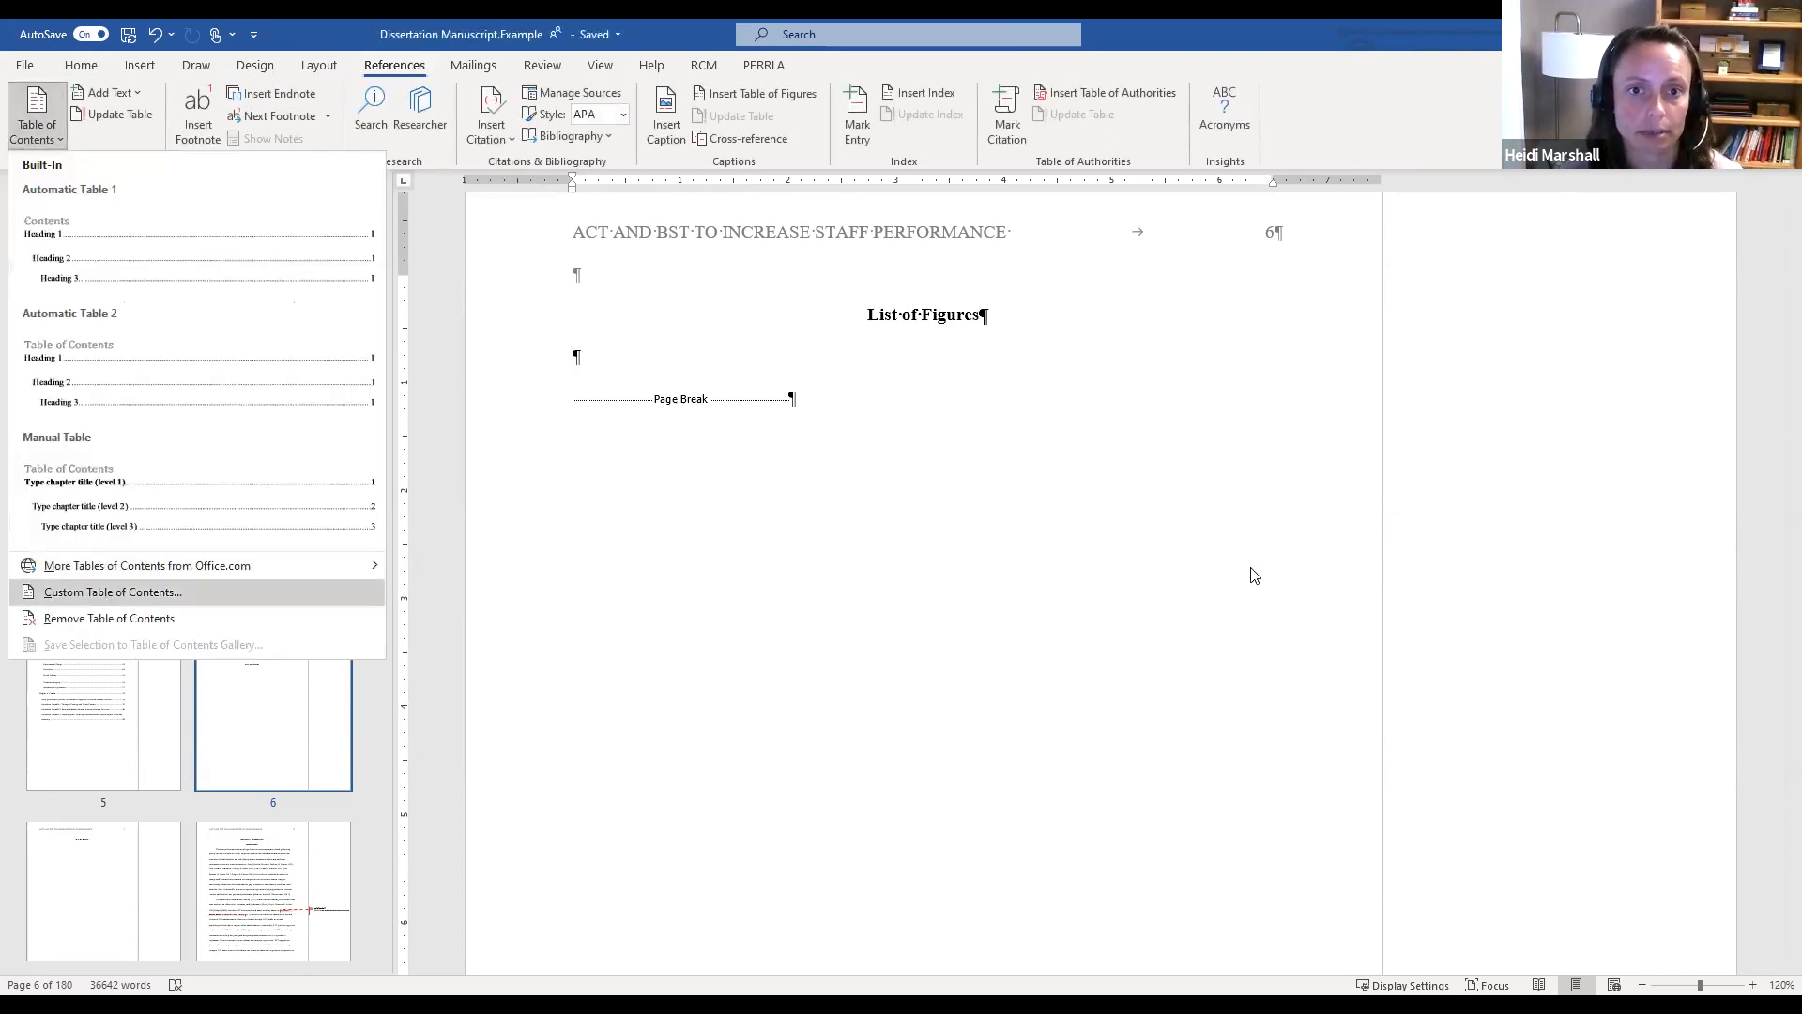
{"action": "left_click", "coordinate": [1031, 656]}
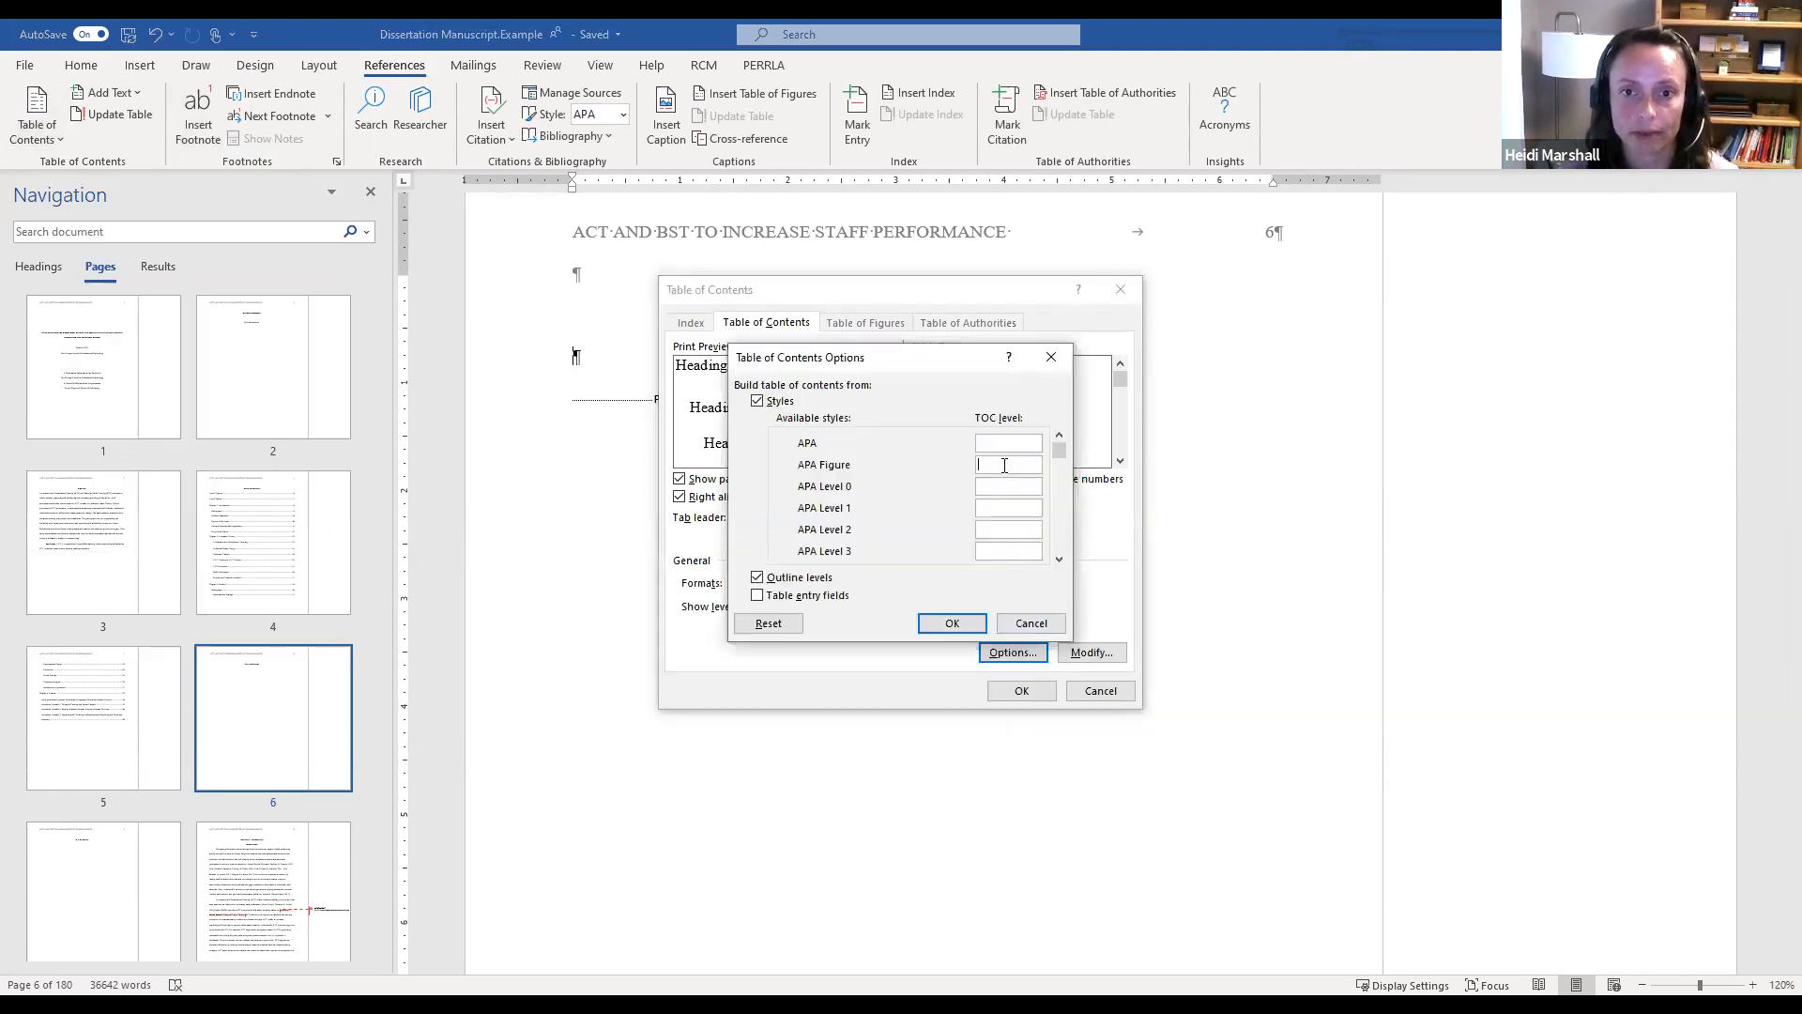
{"action": "left_click", "coordinate": [1005, 466]}
{"action": "type", "text": "1"}
Clear the TOC levels of Heading 1, 2 and 3 and insert the list of figures without replacing the existing table of contents
{"action": "left_click", "coordinate": [1059, 562]}
{"action": "left_click", "coordinate": [1059, 561]}
{"action": "left_click", "coordinate": [1059, 562]}
{"action": "left_click", "coordinate": [1059, 561]}
{"action": "left_click", "coordinate": [1059, 562]}
{"action": "left_click", "coordinate": [1059, 562]}
{"action": "left_click", "coordinate": [1059, 561]}
{"action": "left_click", "coordinate": [1059, 562]}
{"action": "left_click", "coordinate": [1059, 562]}
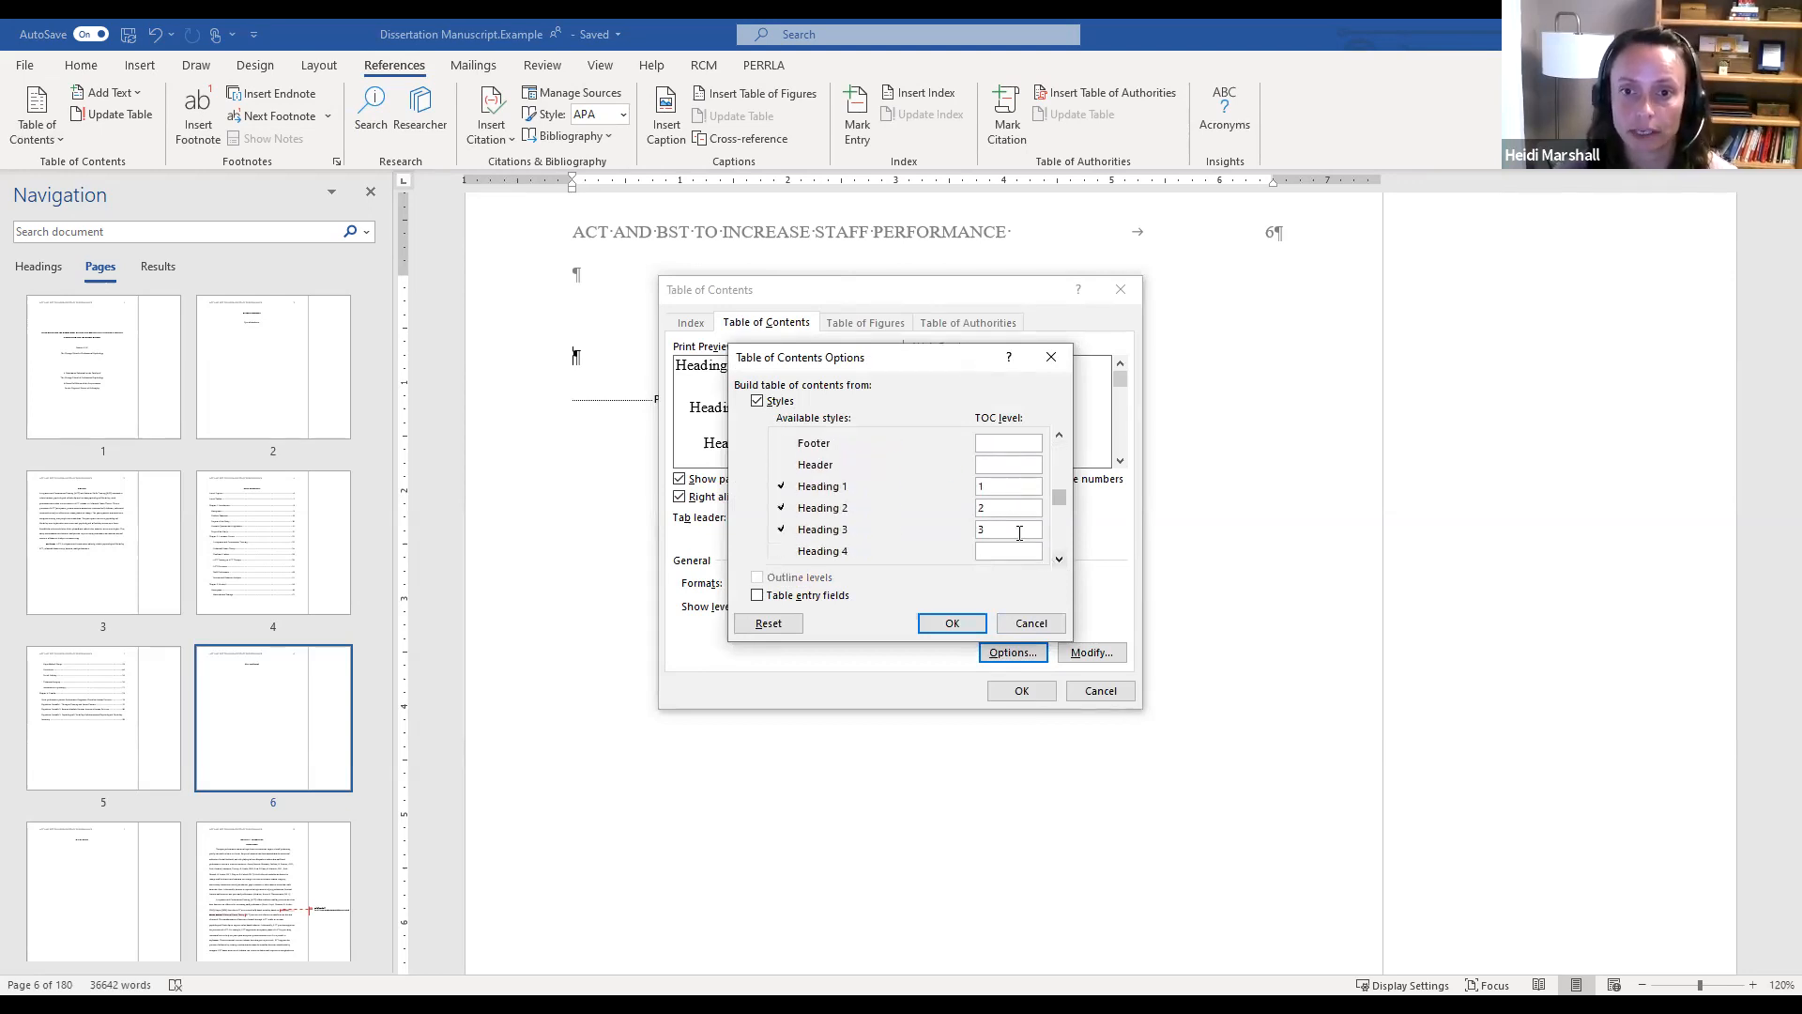
{"action": "left_click", "coordinate": [1015, 512]}
{"action": "key", "text": "BackSpace"}
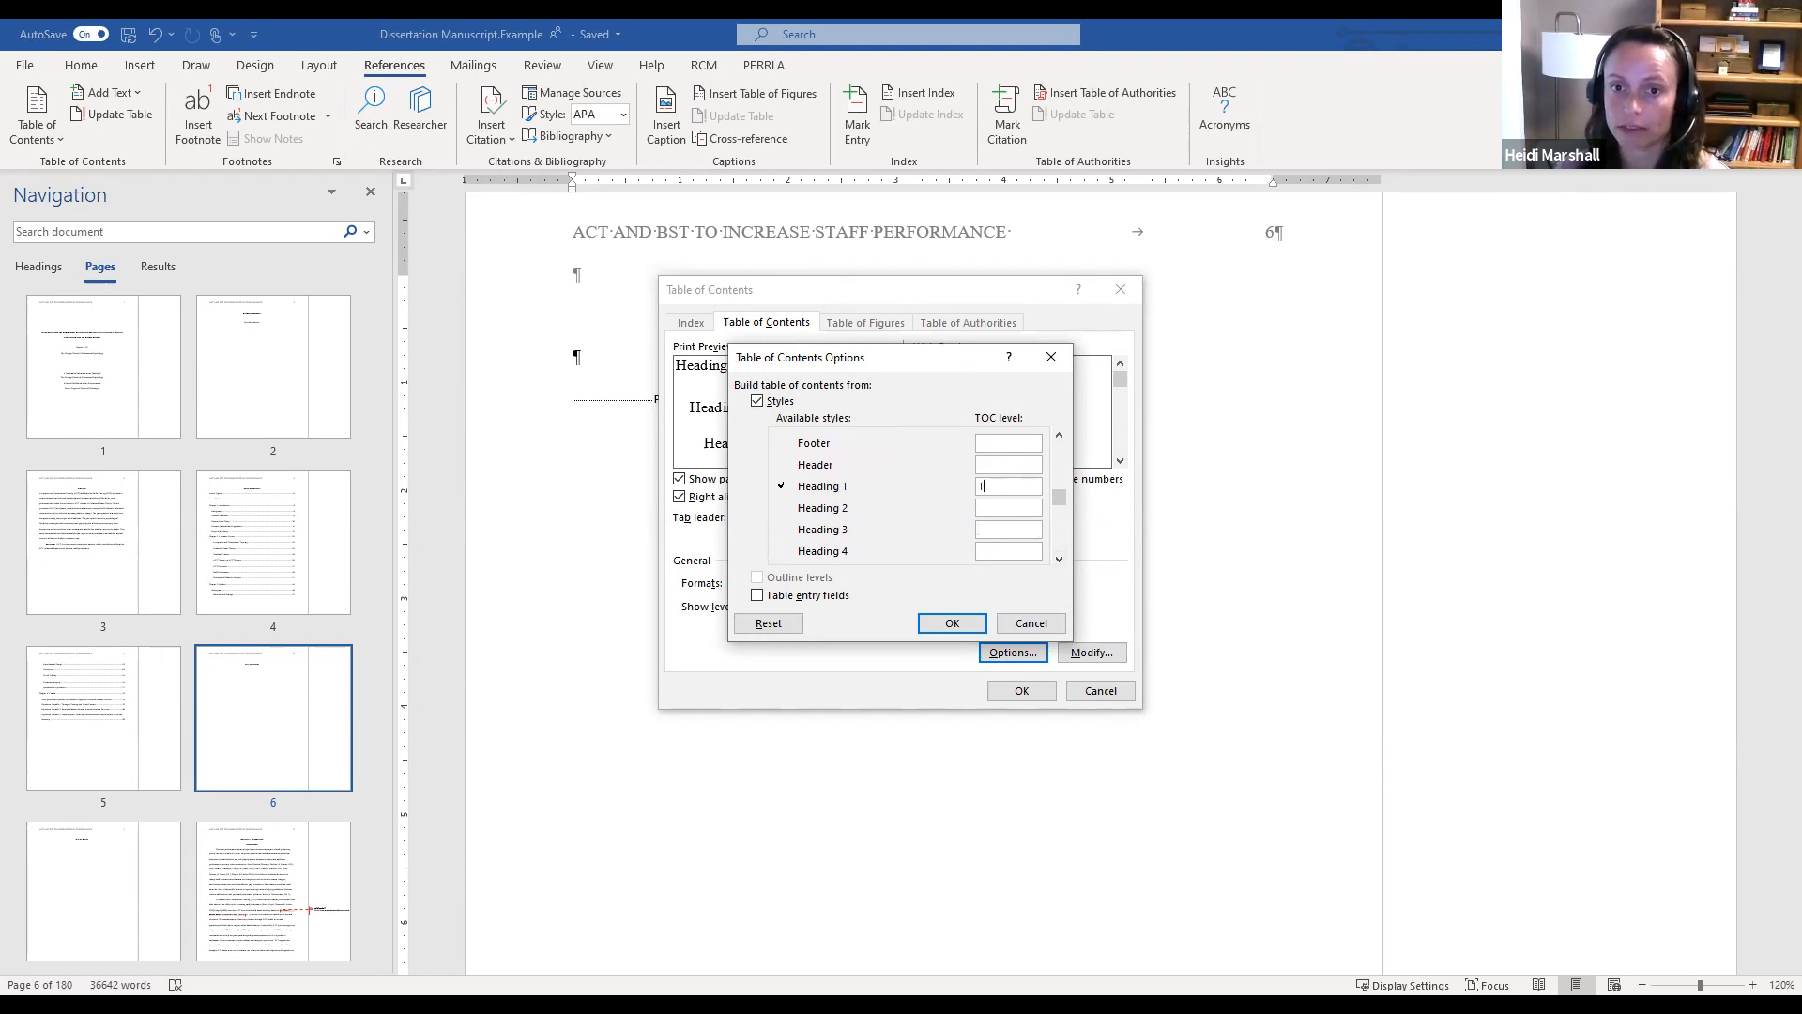
{"action": "left_click", "coordinate": [952, 624]}
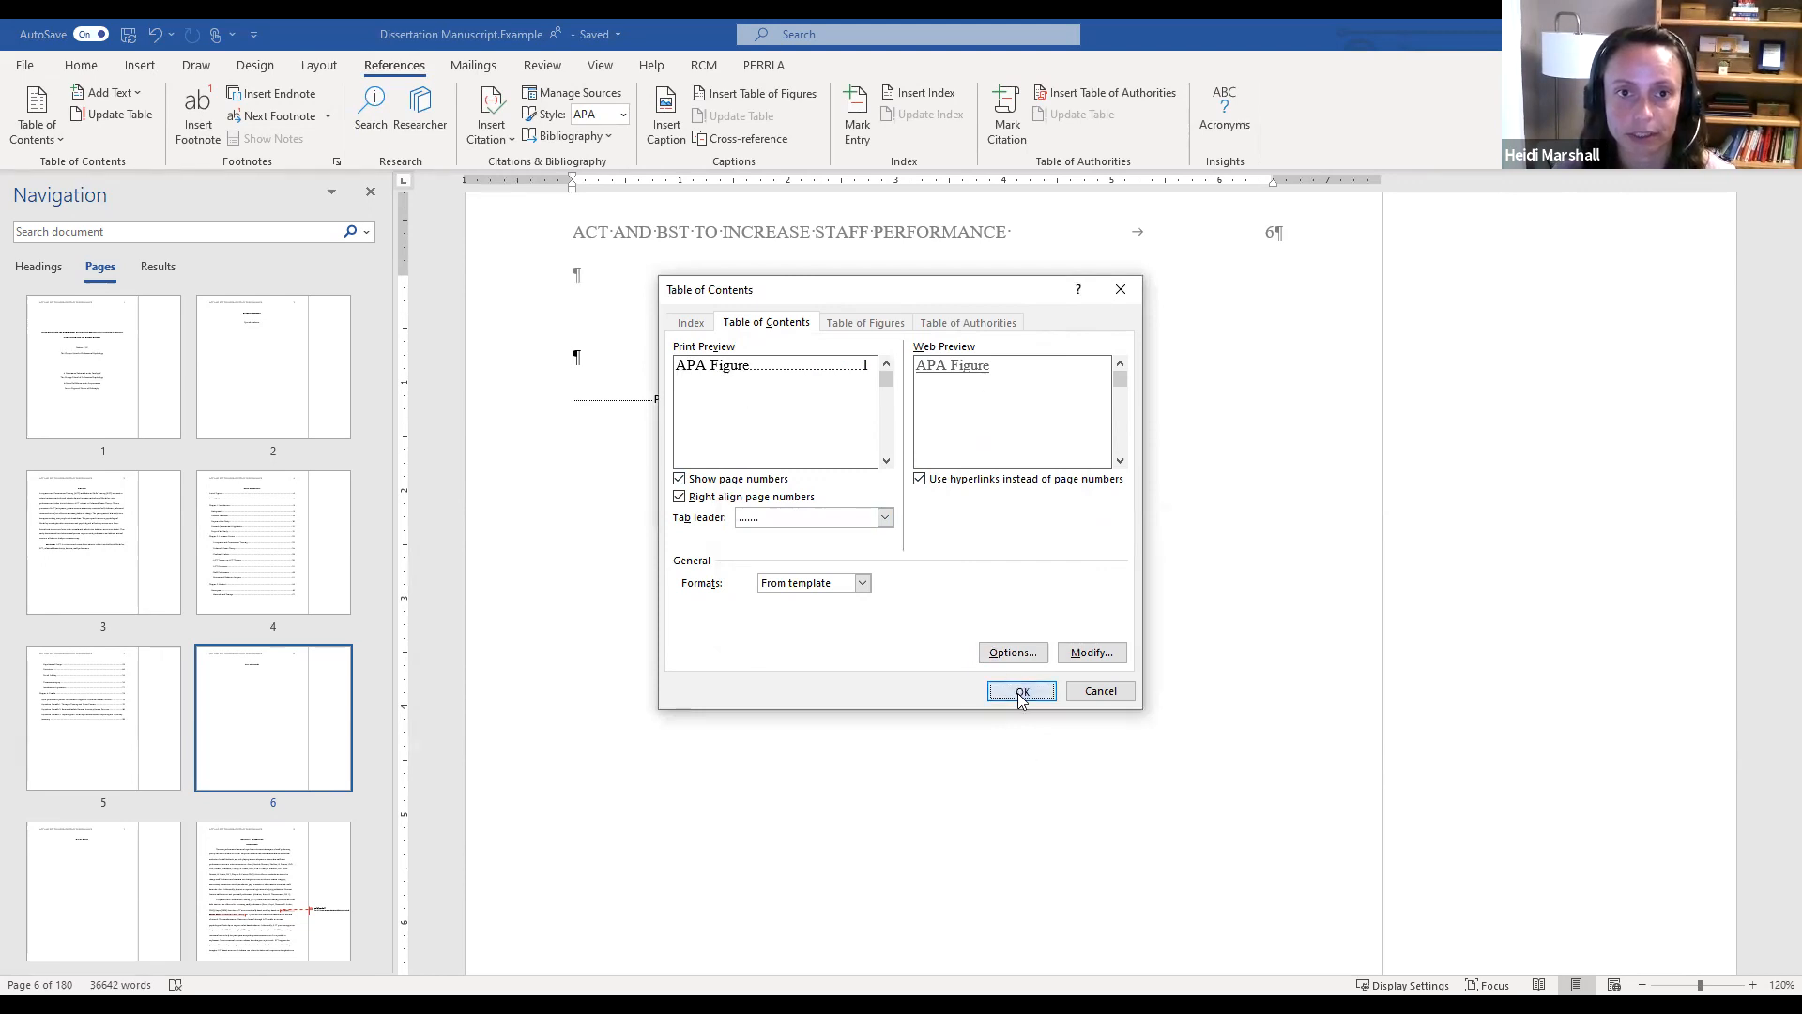
{"action": "key", "text": "Return"}
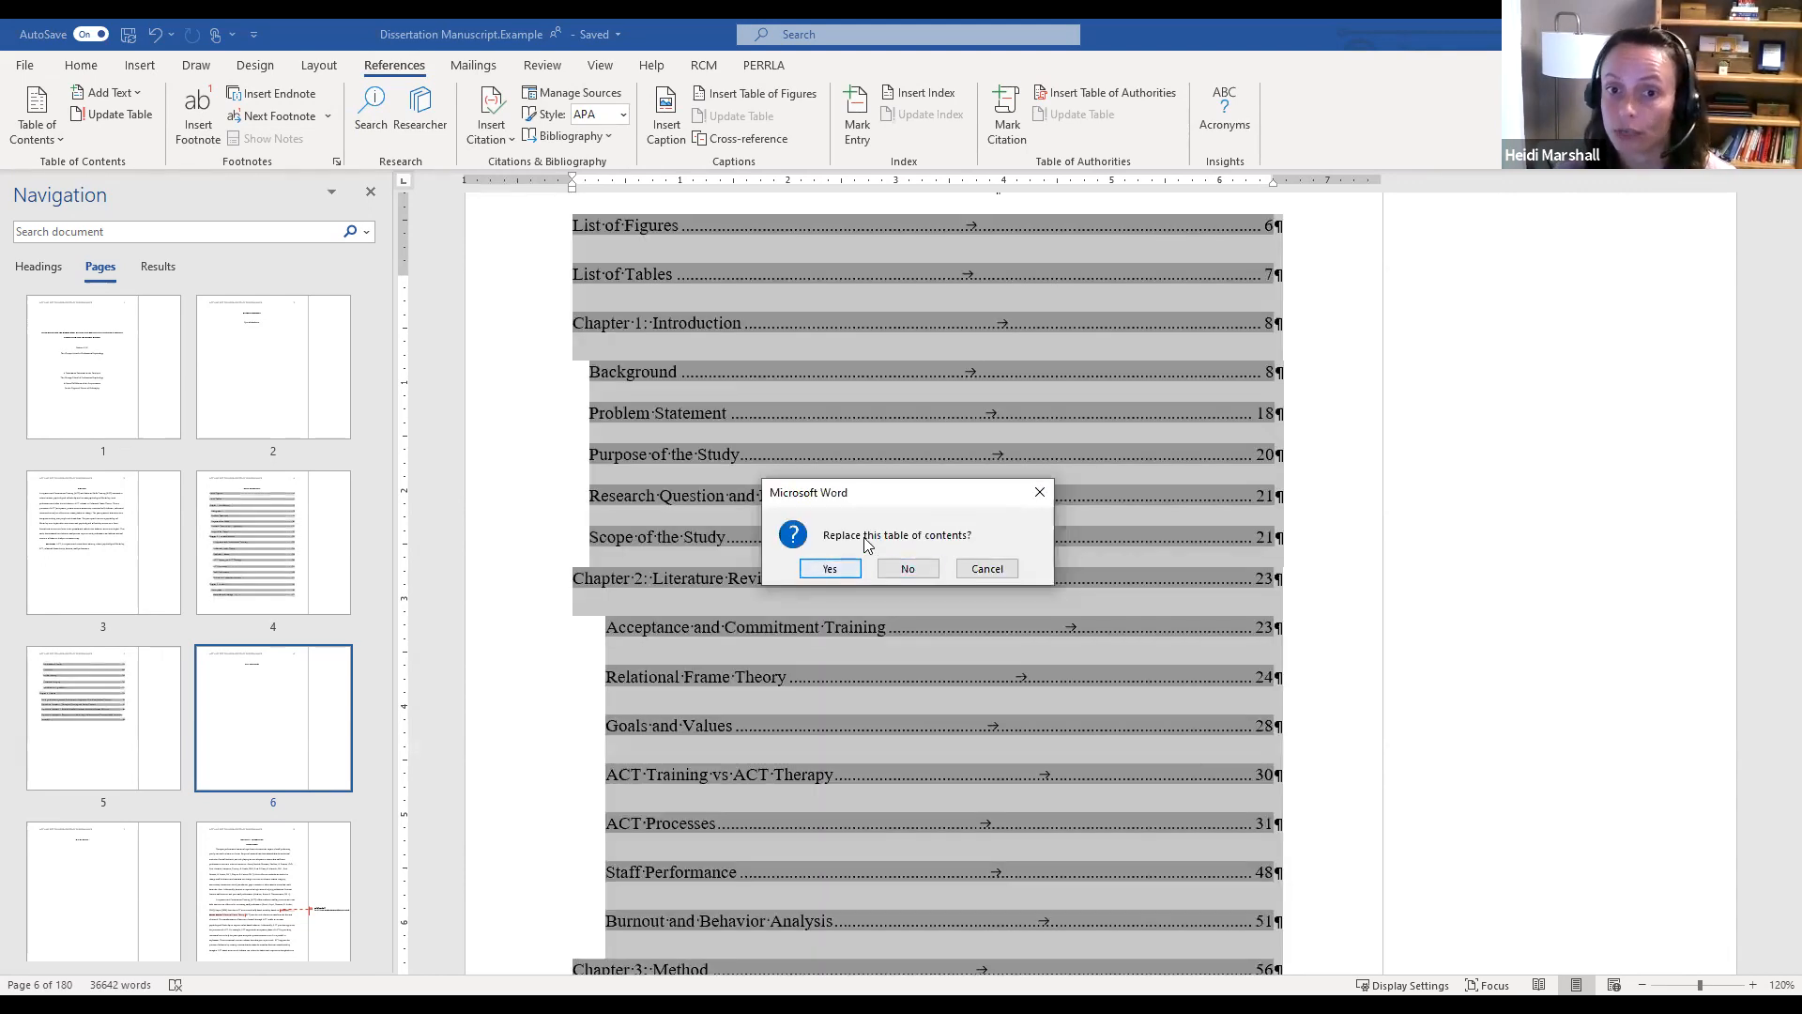
{"action": "left_click", "coordinate": [932, 573]}
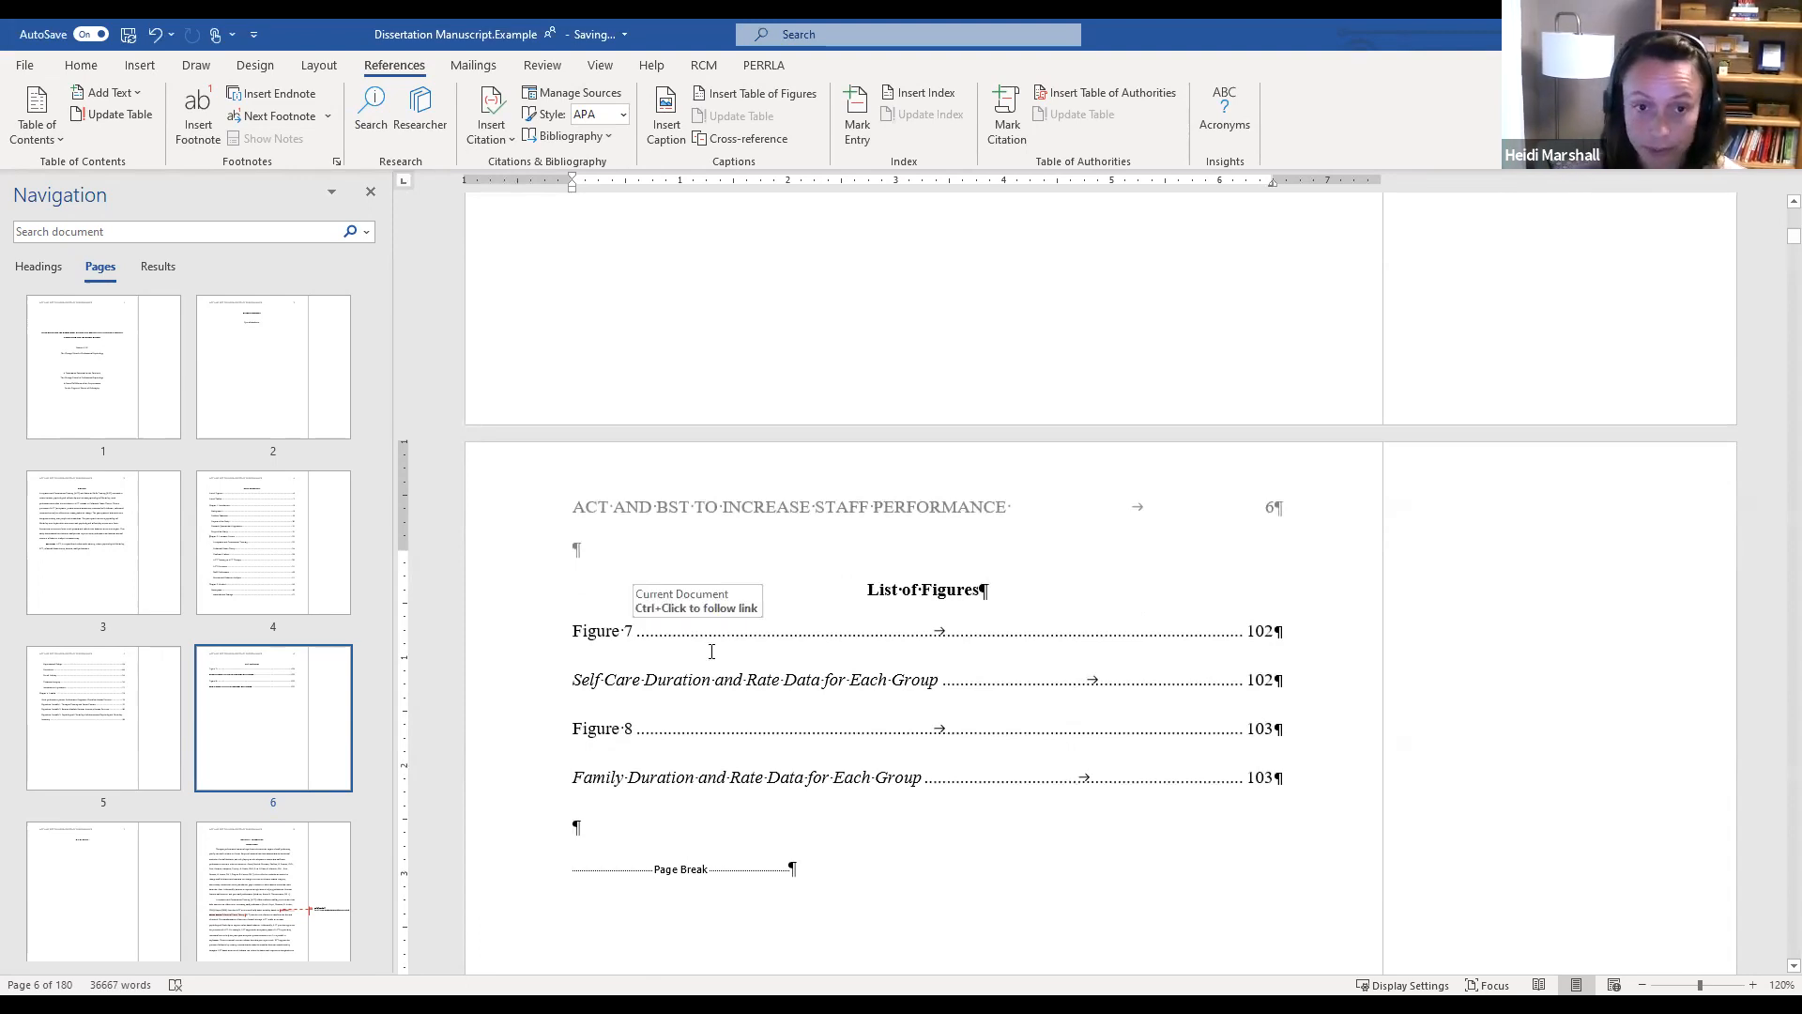
Add a colon after Figure 7, remove that line's dot leader and page number, and join the italic title onto the same line
{"action": "scroll", "coordinate": [979, 657], "scroll_direction": "down", "scroll_amount": 2}
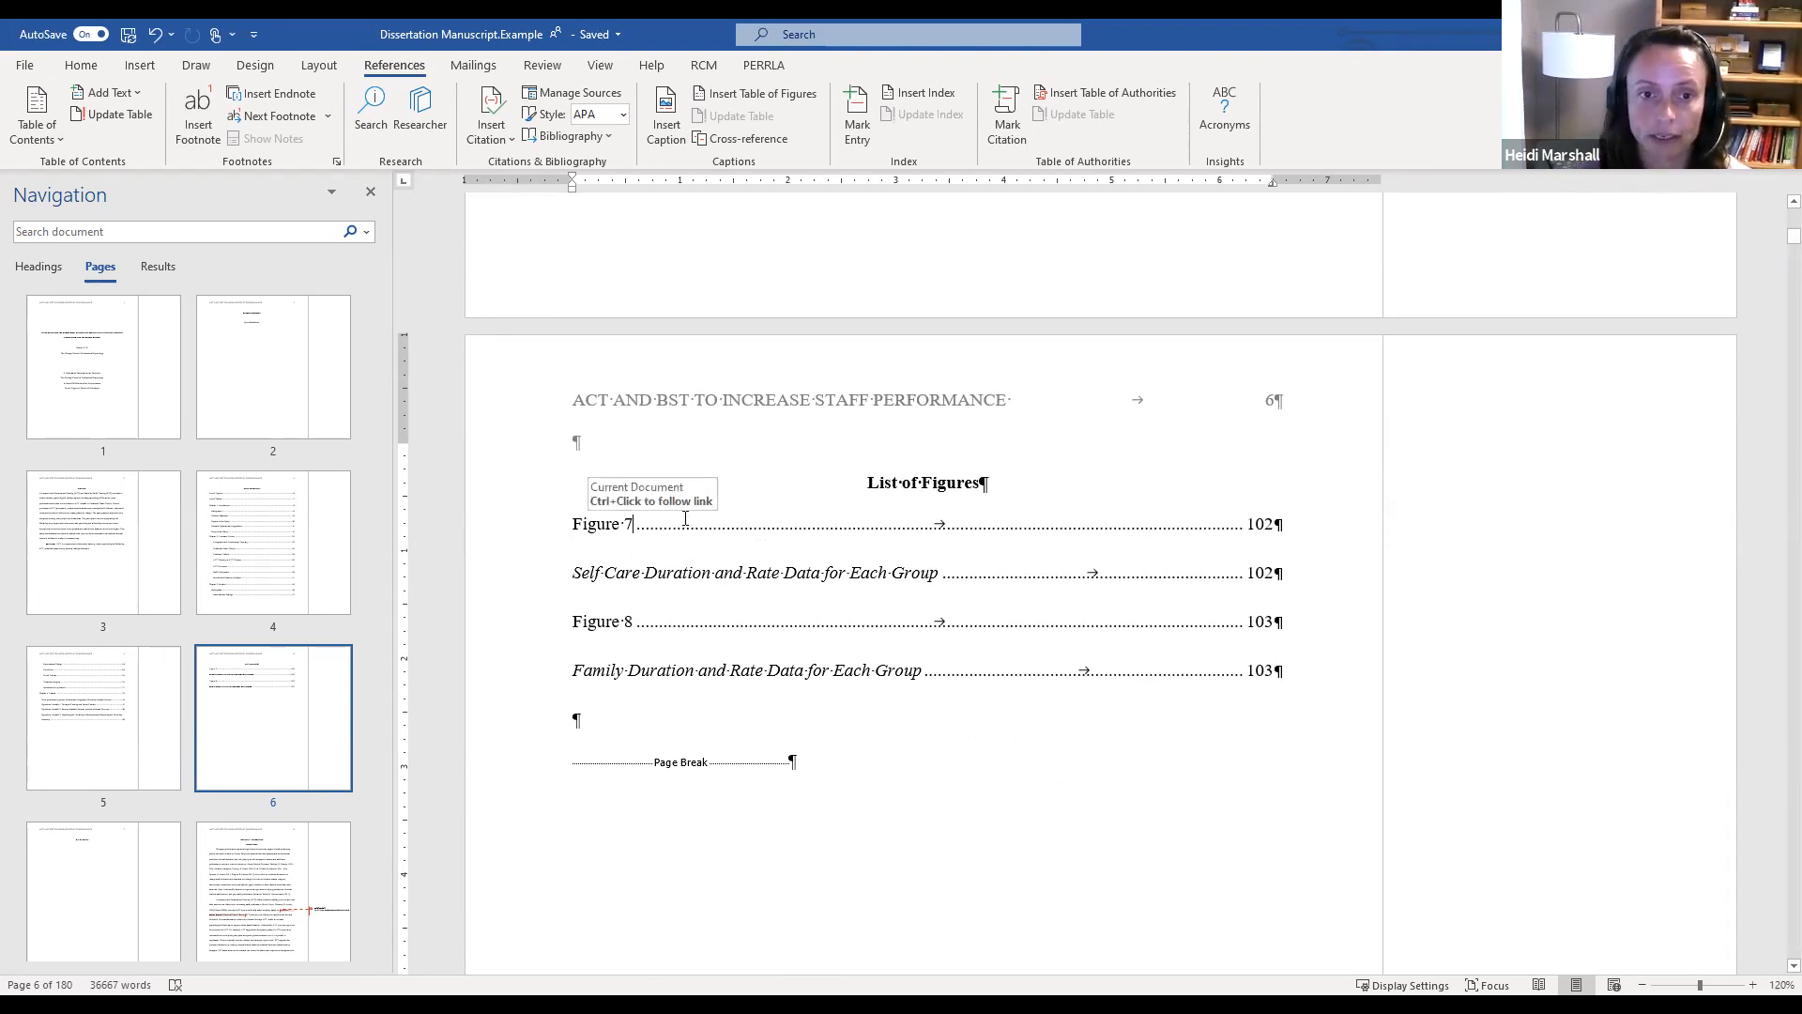
{"action": "key", "text": "Delete"}
{"action": "type", "text": ":"}
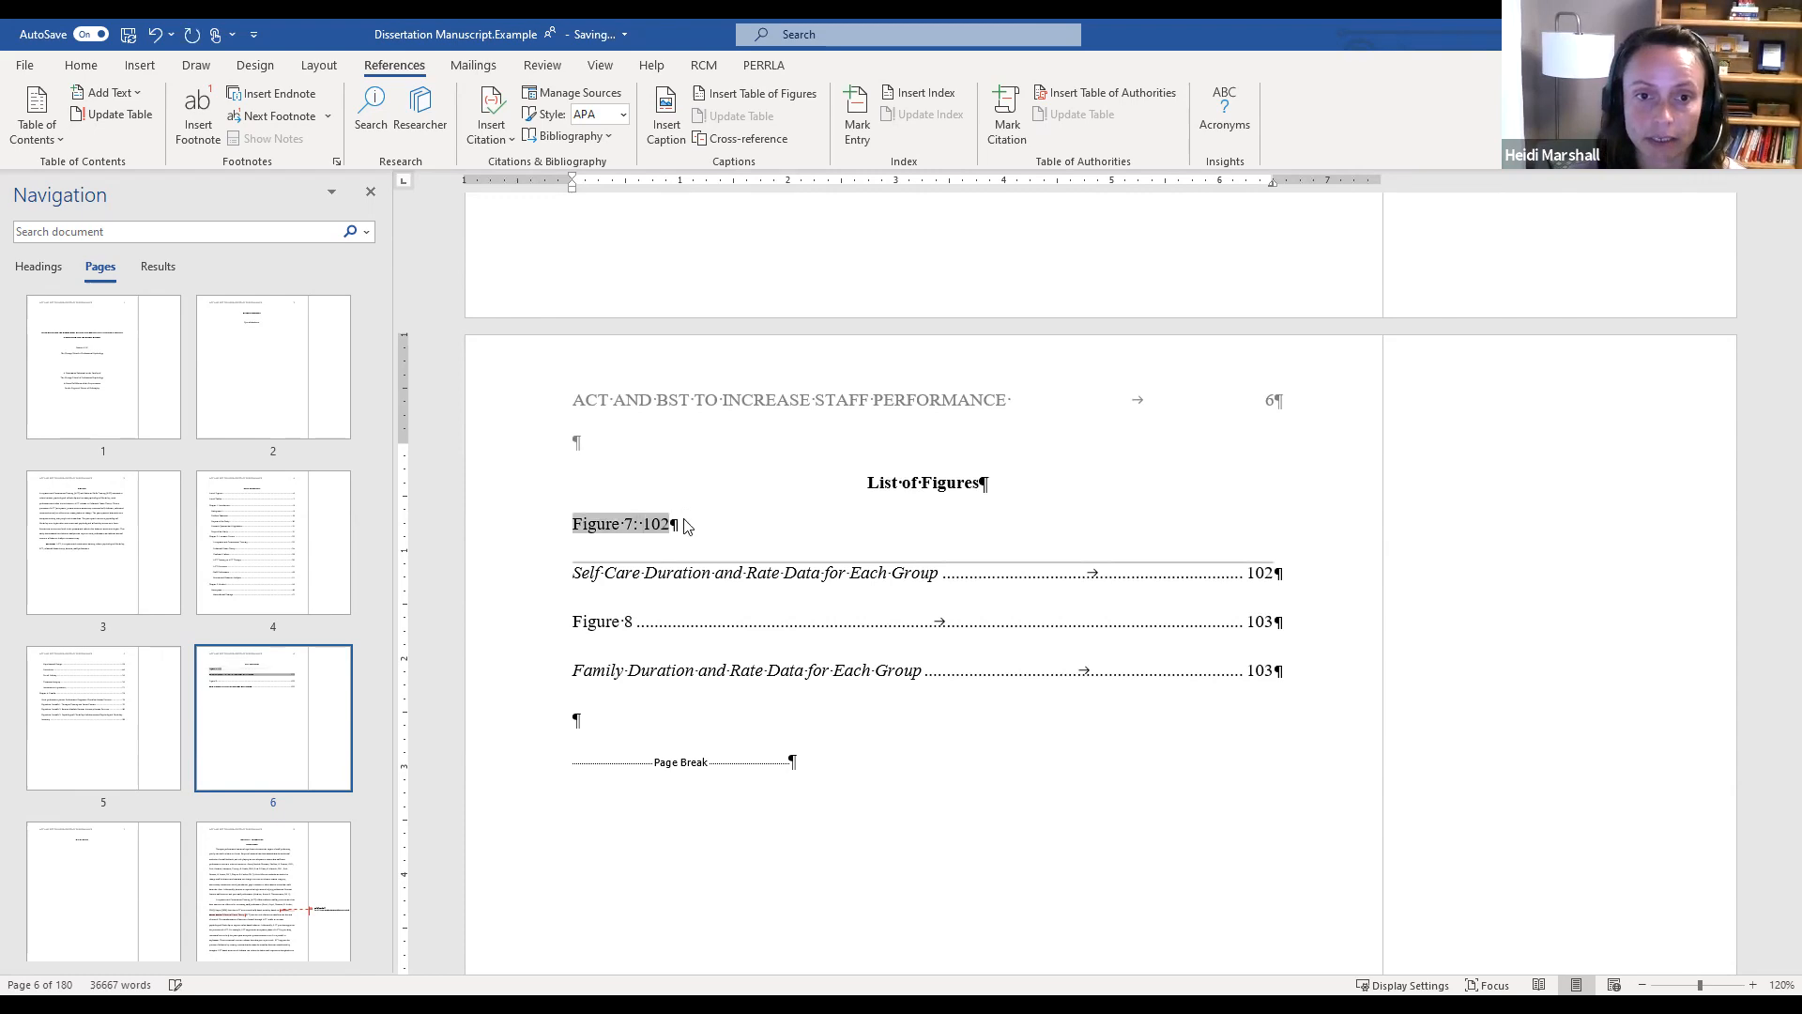
{"action": "key", "text": "Delete"}
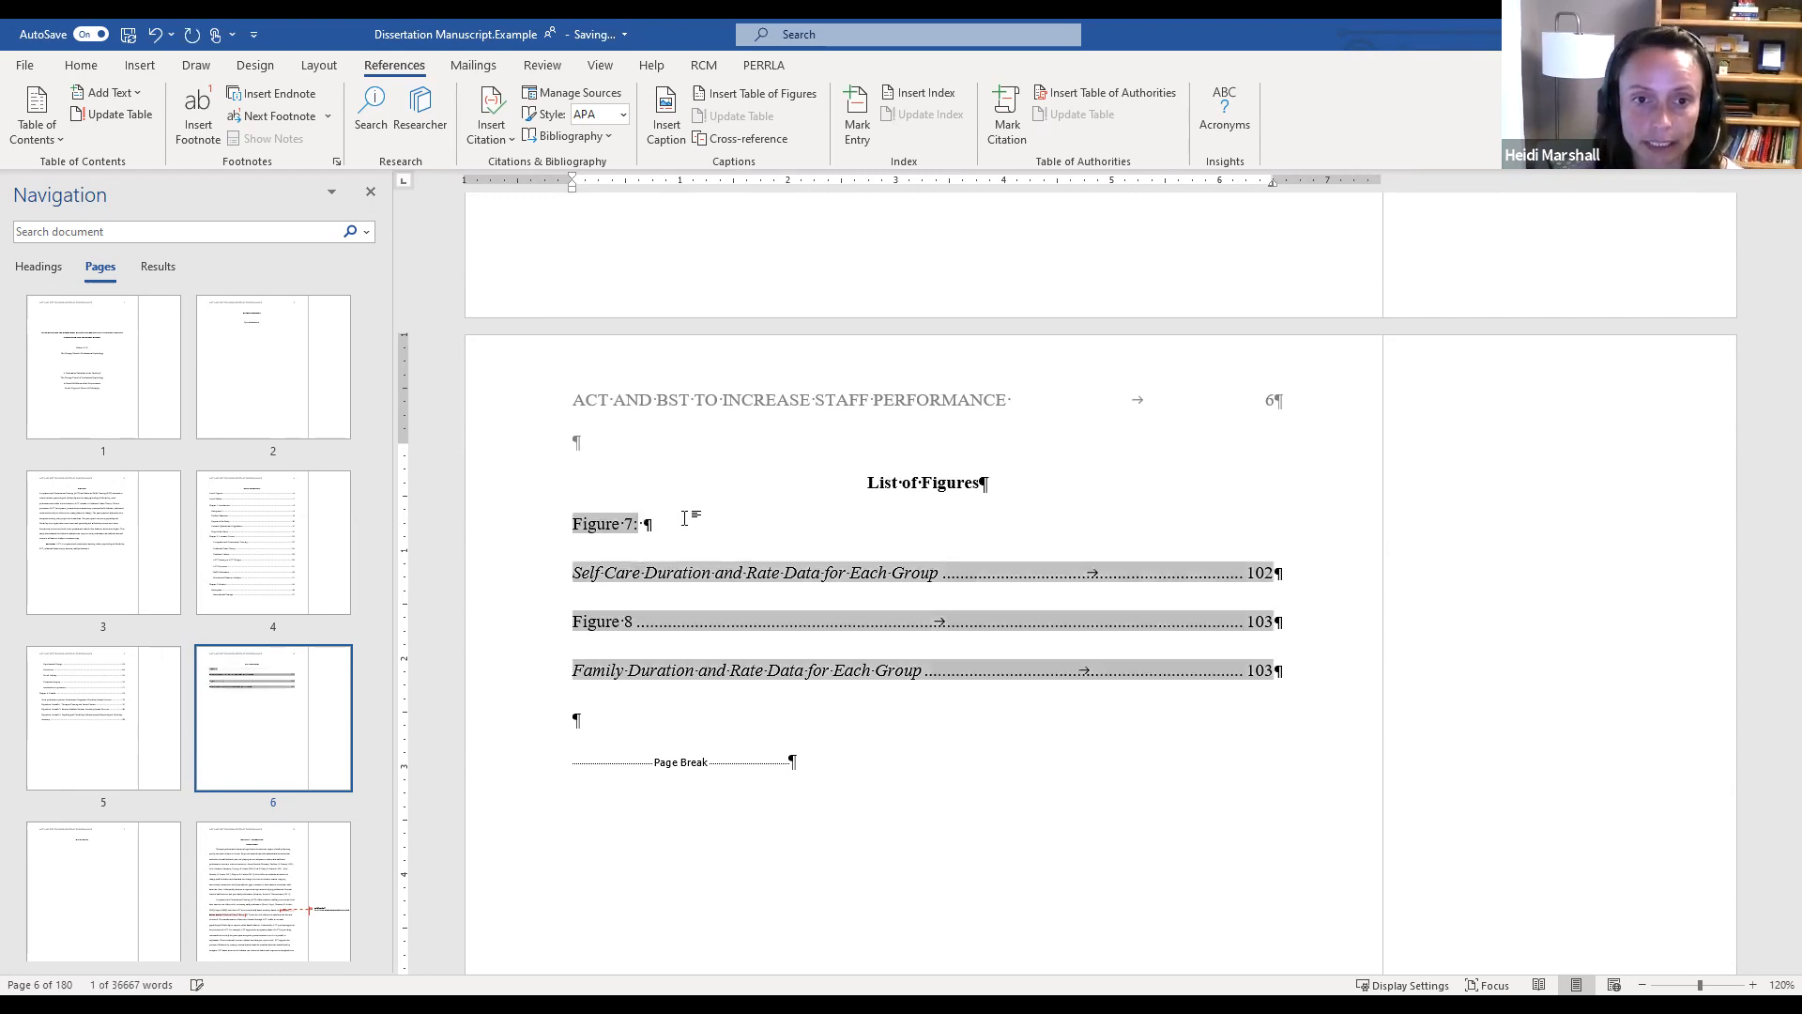
{"action": "key", "text": "Delete"}
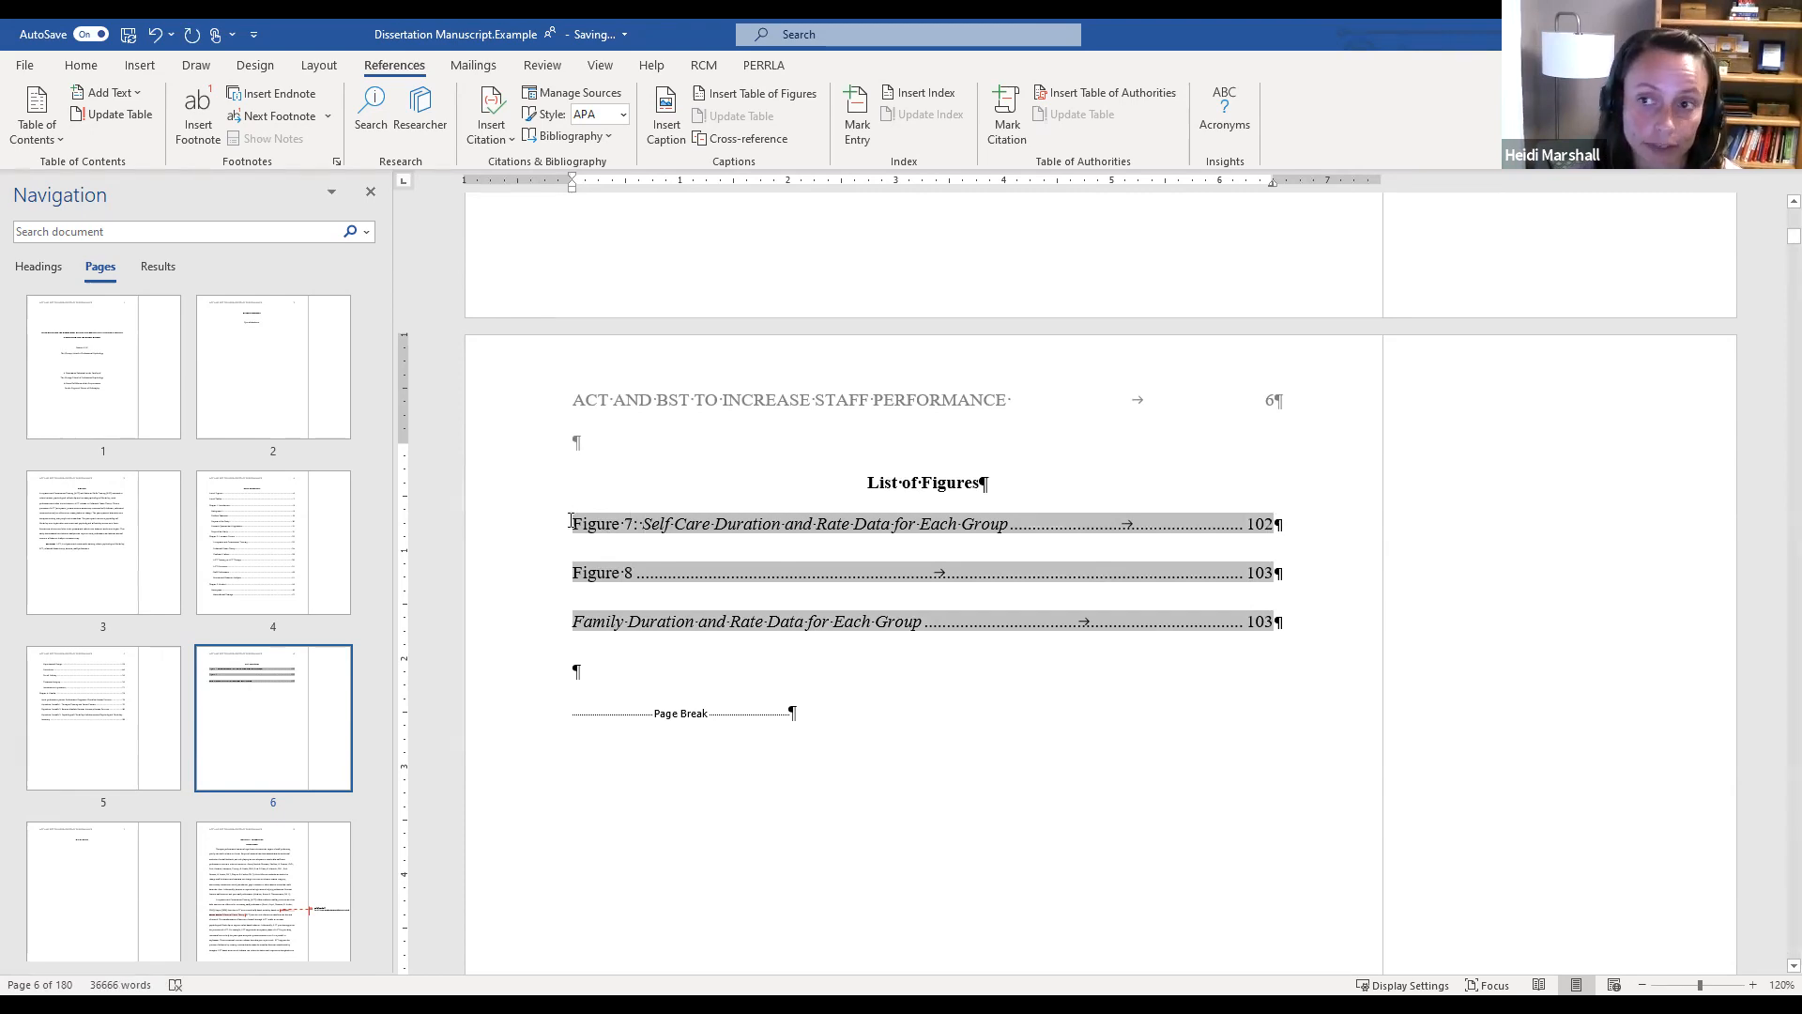
Add a colon after Figure 8, remove that line's dot leader and page number, and join its italic title onto the same line
{"action": "left_click", "coordinate": [646, 521]}
{"action": "left_click", "coordinate": [629, 574]}
{"action": "type", "text": "8"}
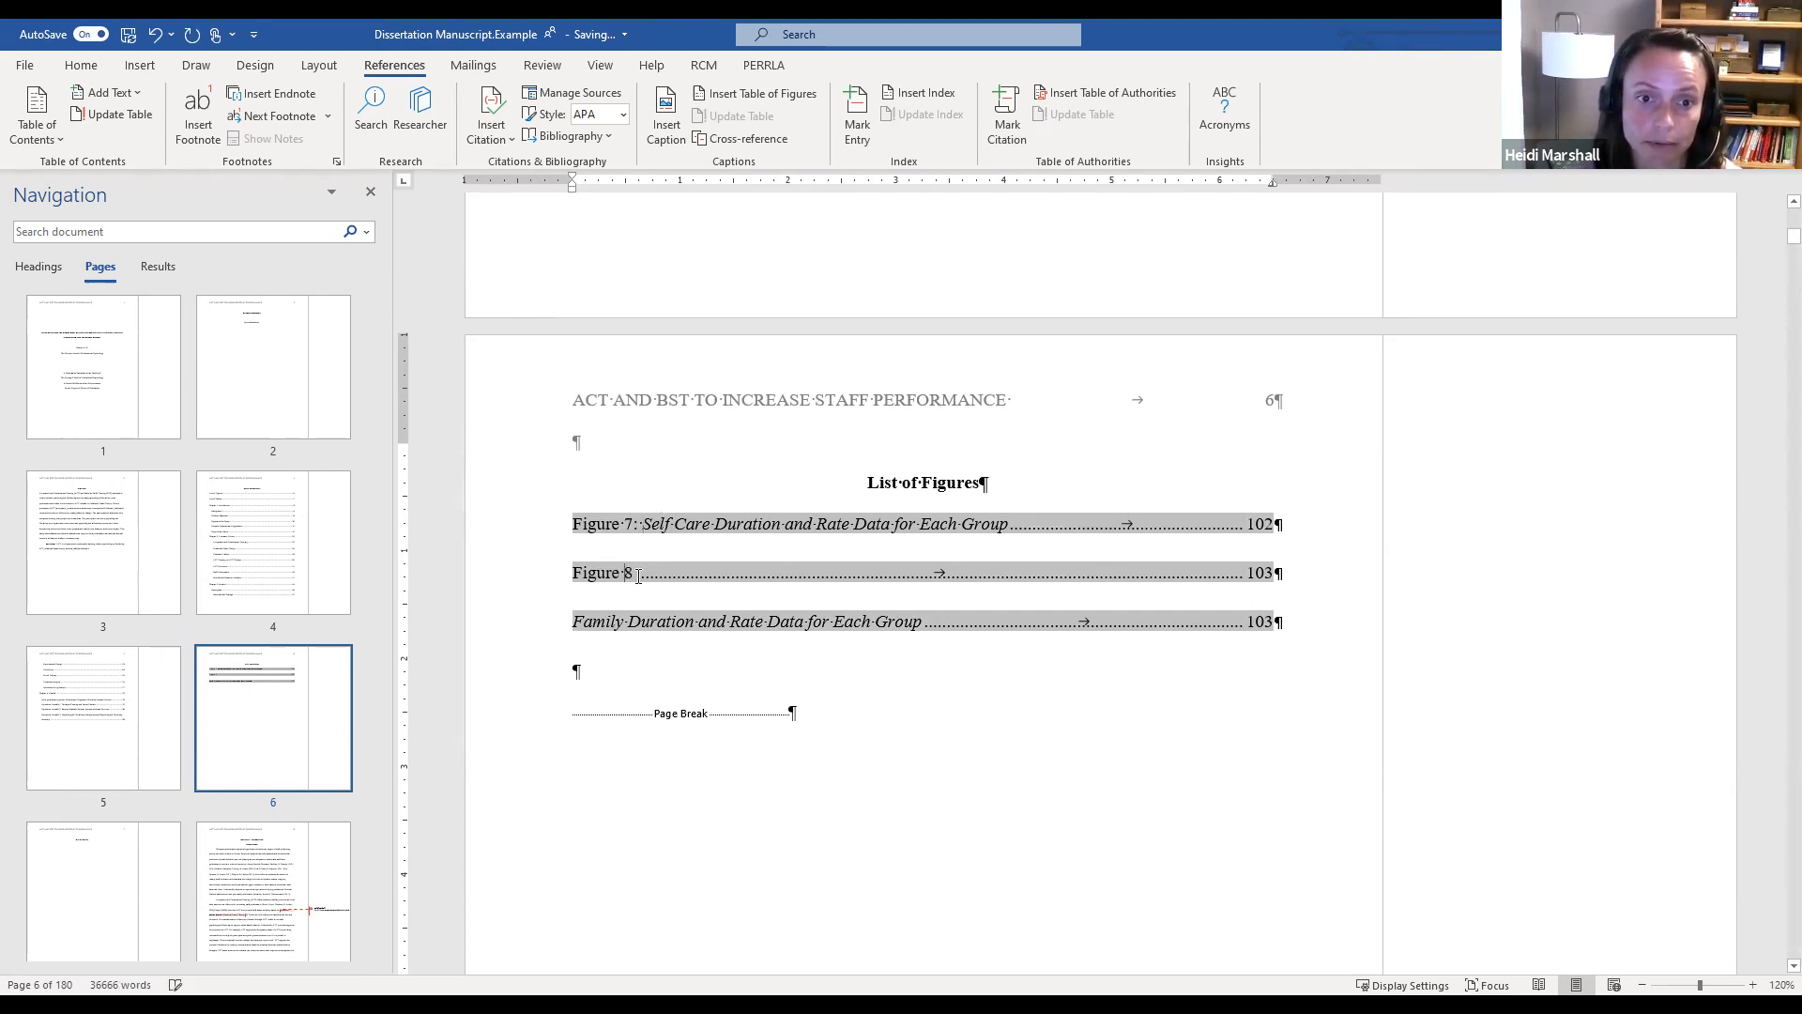
{"action": "type", "text": ":"}
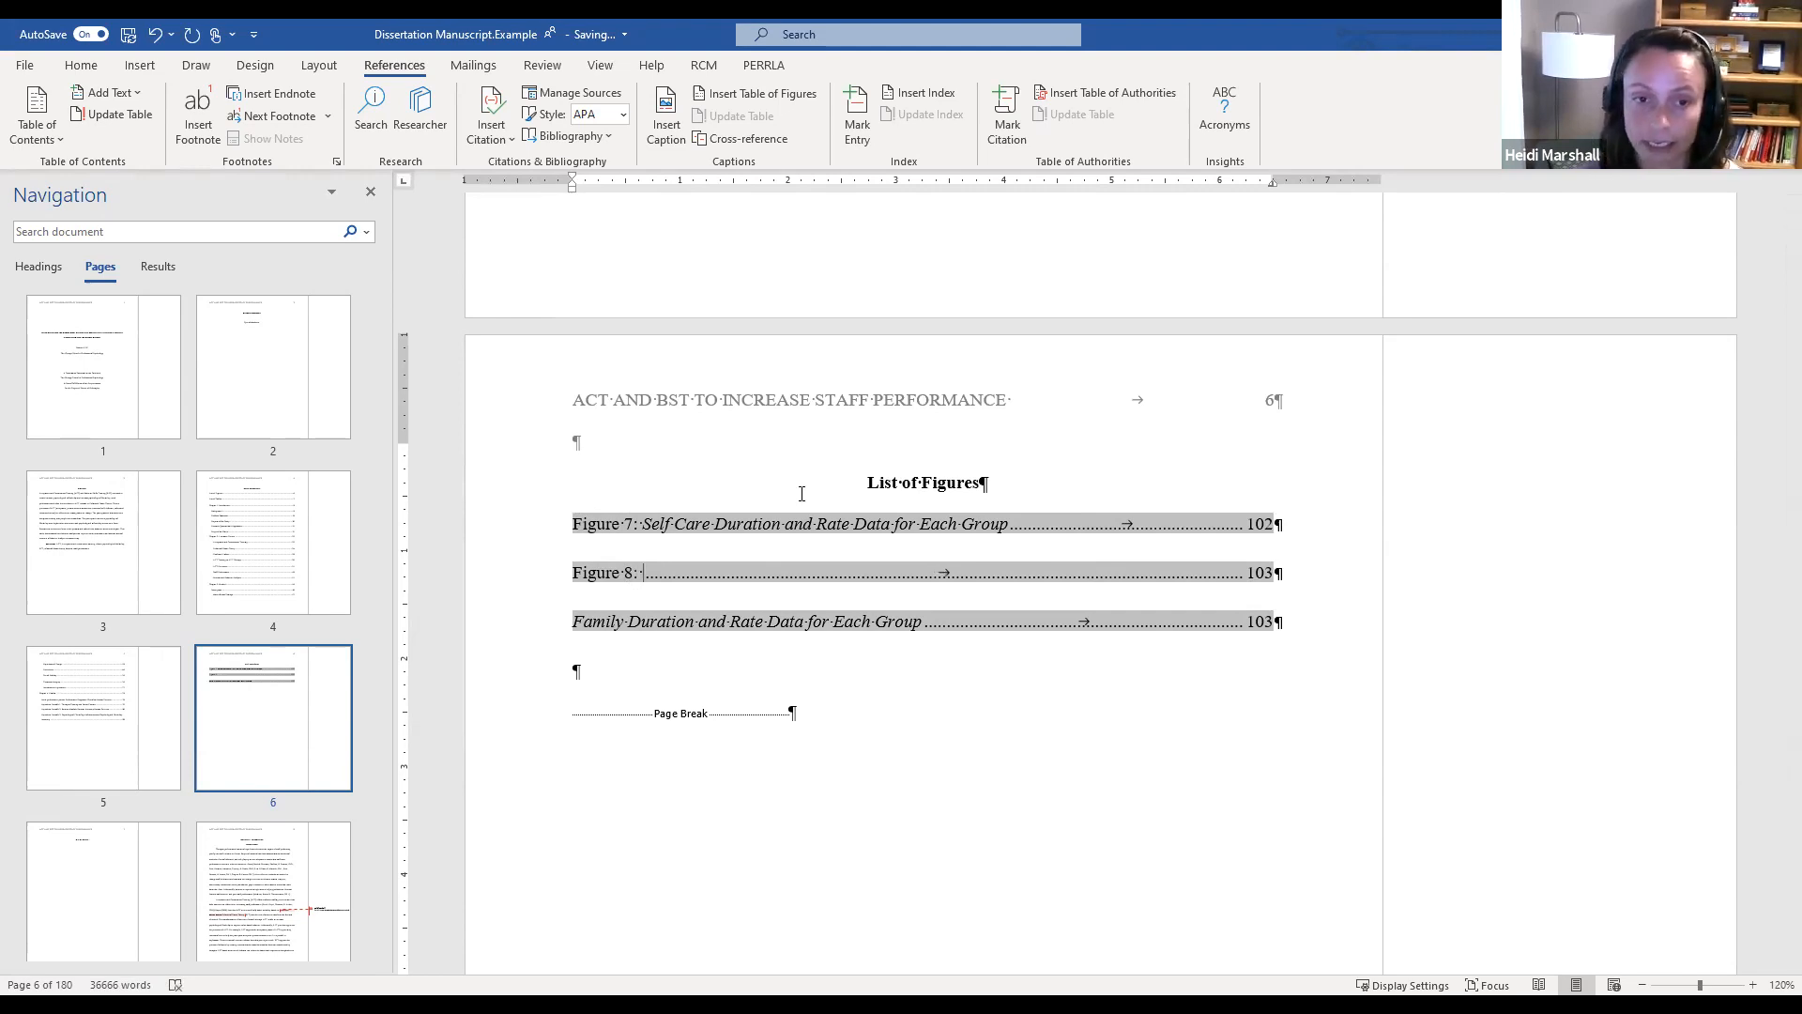
{"action": "key", "text": "Delete"}
{"action": "key", "text": "shift+End"}
{"action": "key", "text": "Delete"}
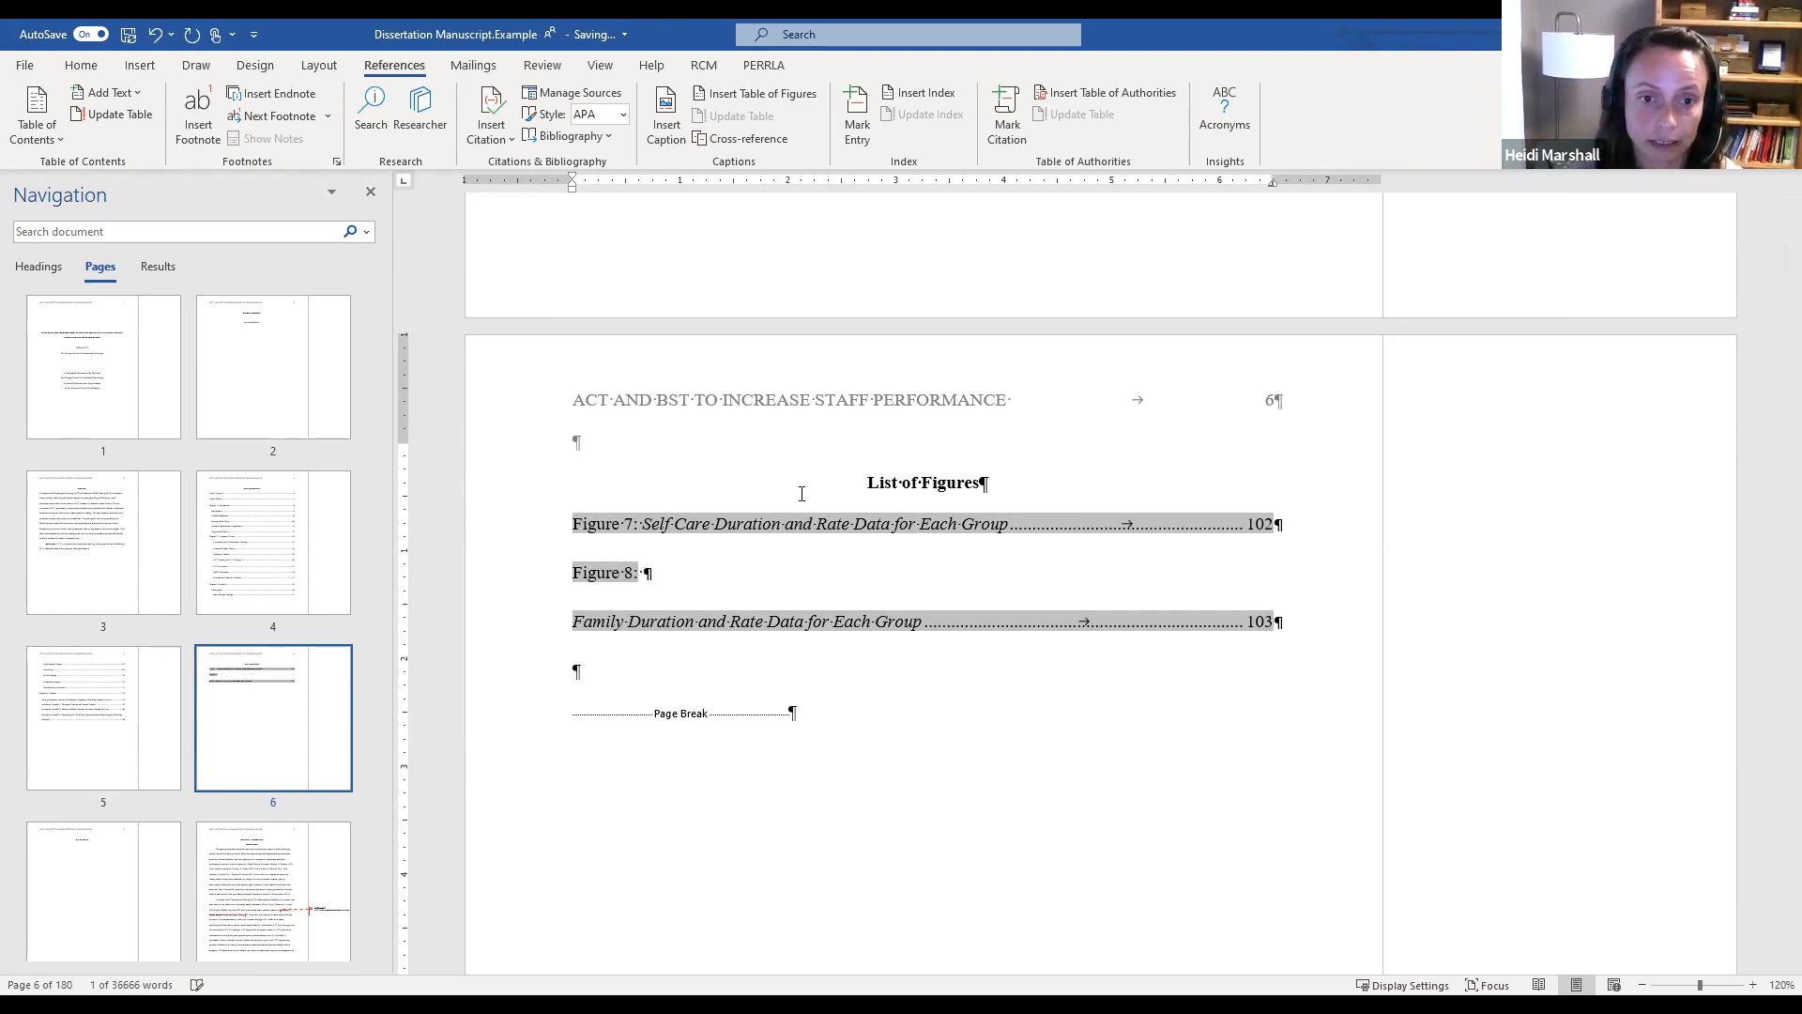
{"action": "key", "text": "Delete"}
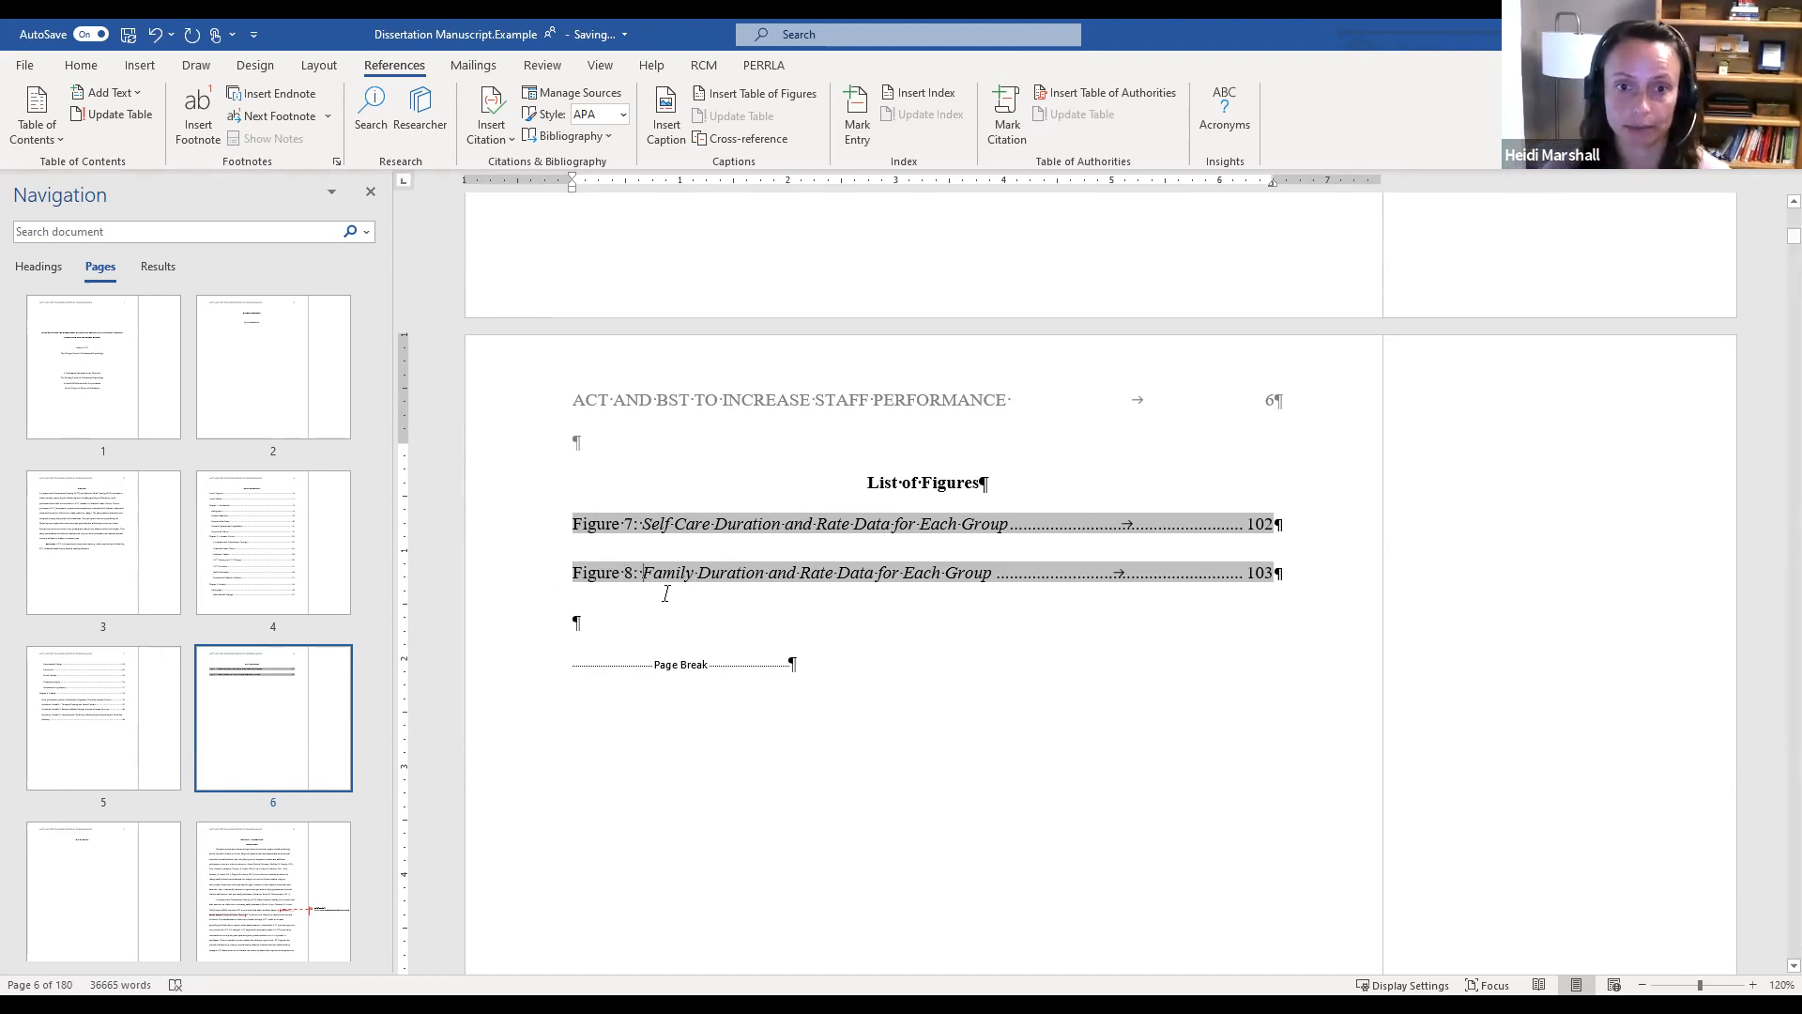
{"action": "left_click", "coordinate": [737, 624]}
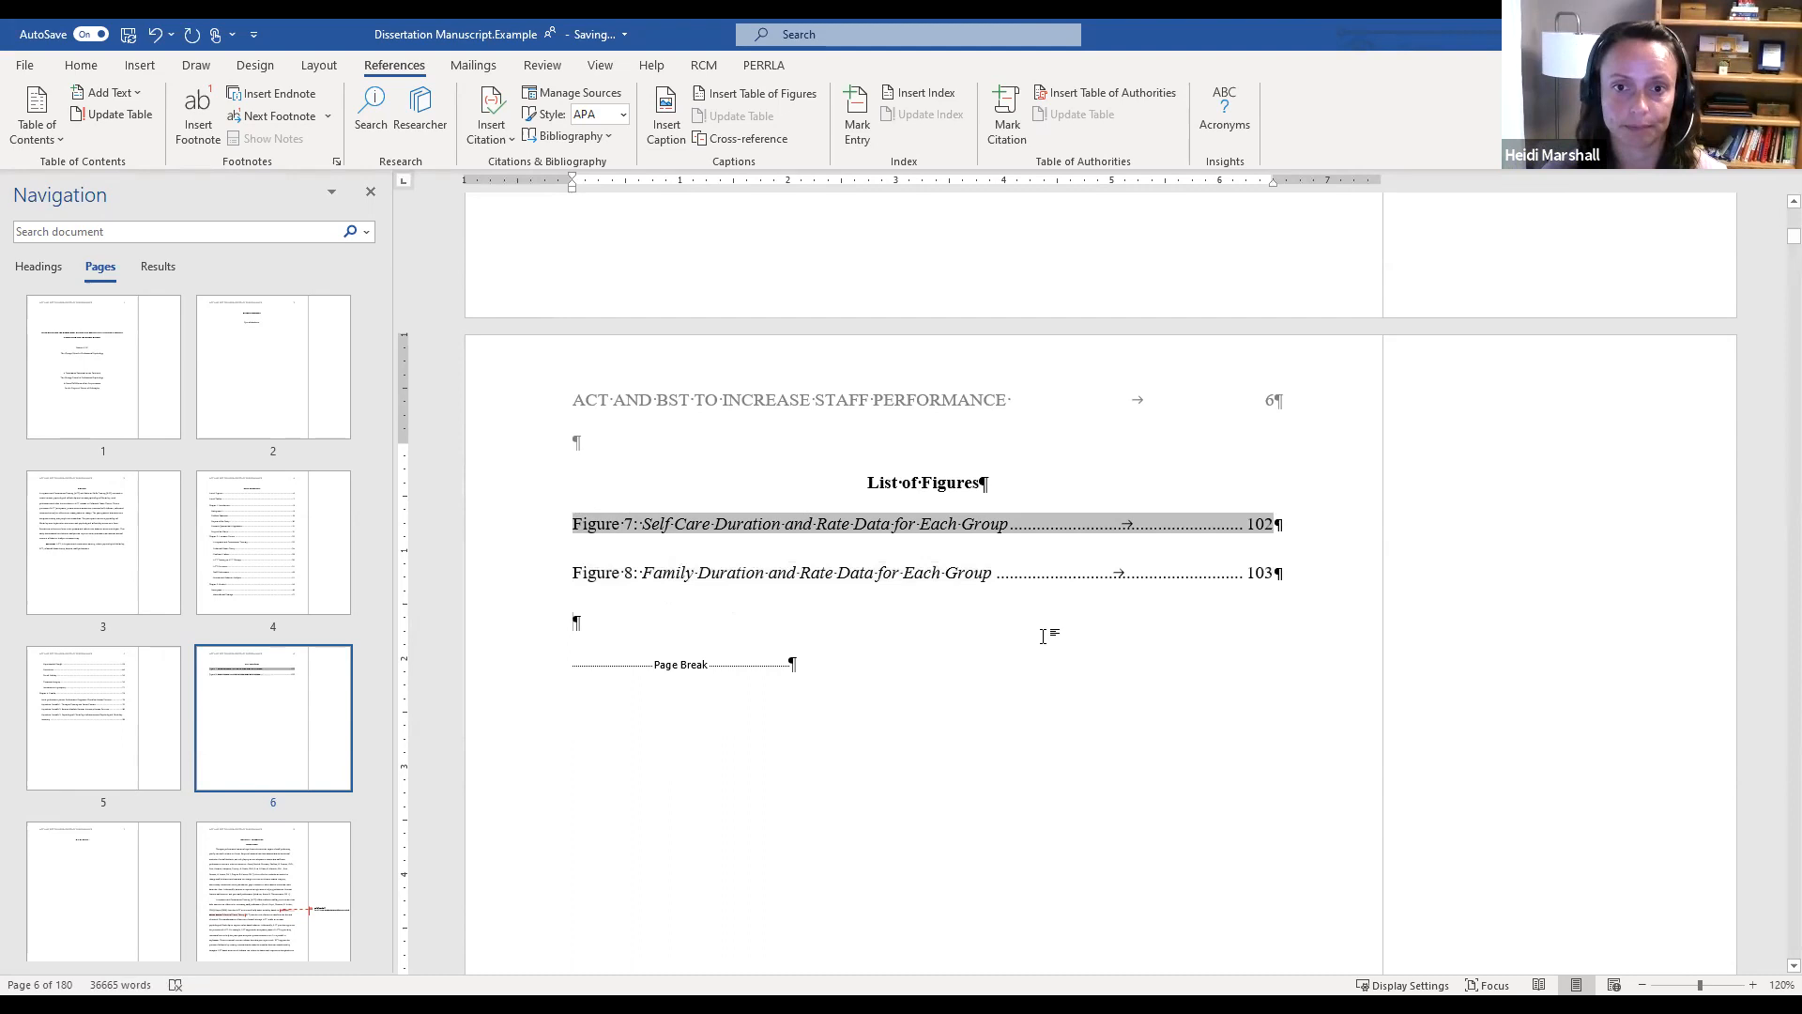
Left-align the empty line below the List of Tables heading on page 7
{"action": "scroll", "coordinate": [1047, 629], "scroll_direction": "down", "scroll_amount": 3}
{"action": "scroll", "coordinate": [1048, 633], "scroll_direction": "down", "scroll_amount": 3}
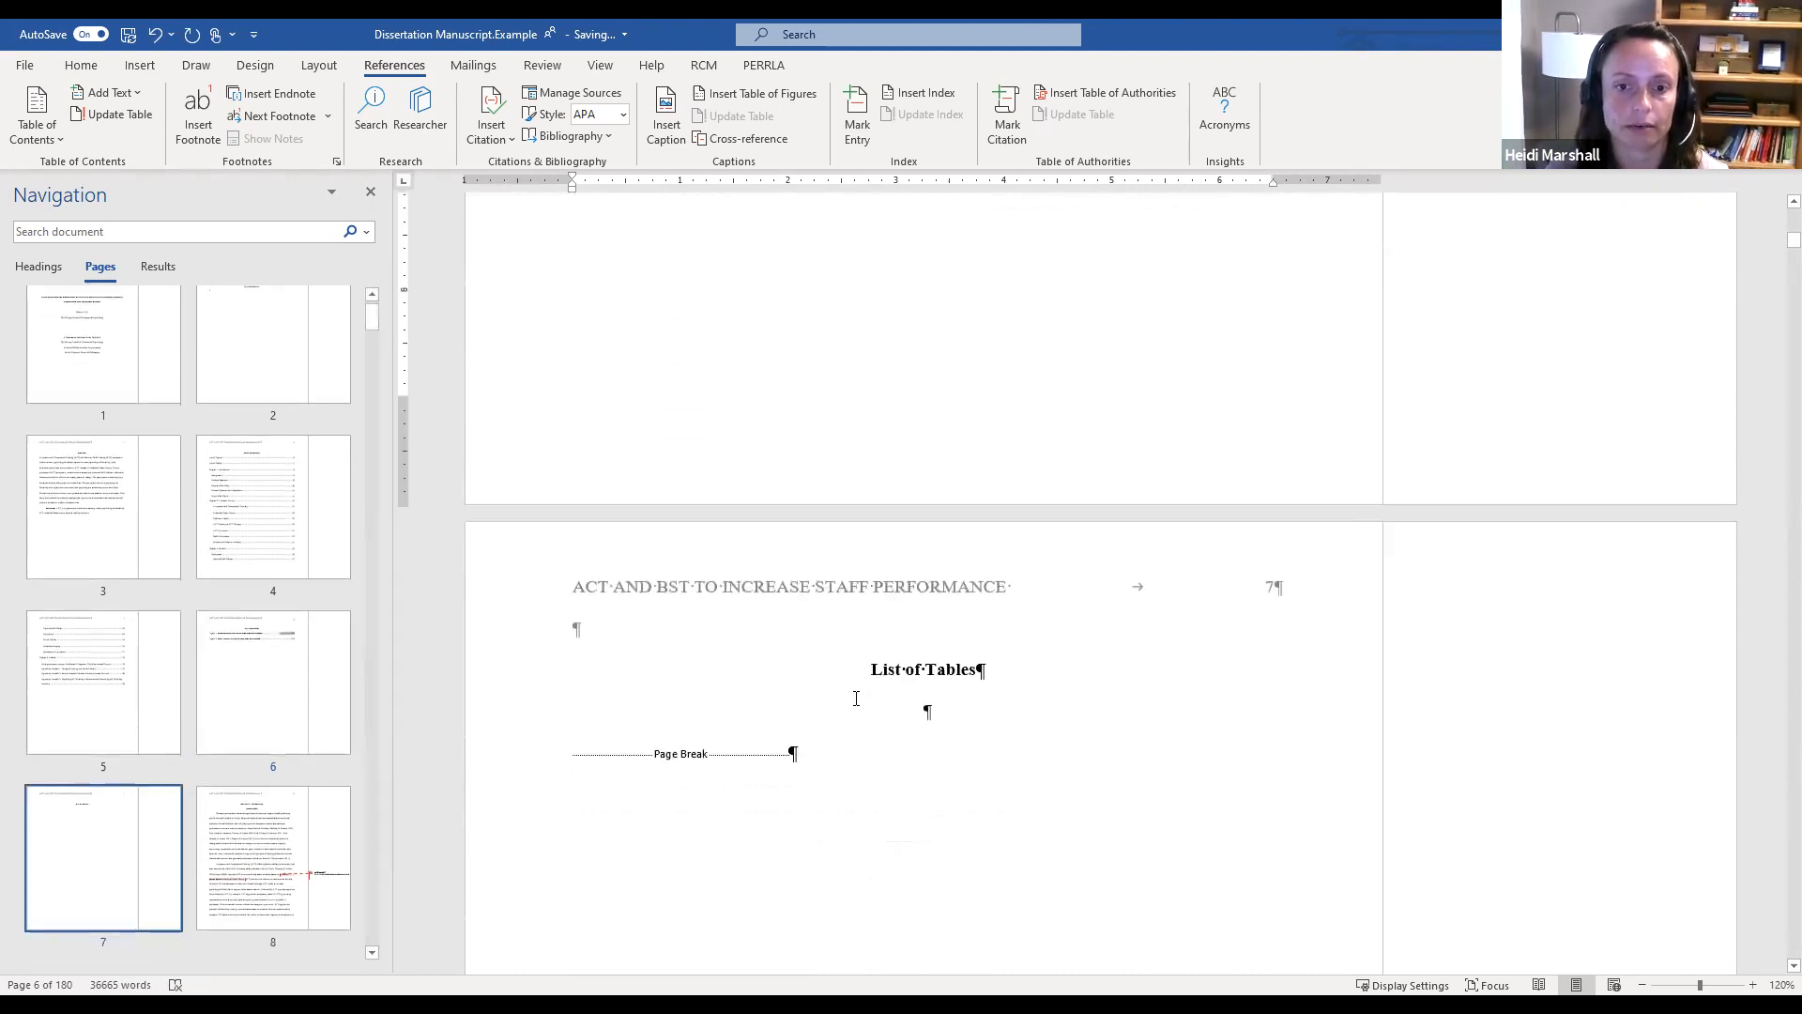
{"action": "left_click", "coordinate": [751, 715]}
{"action": "key", "text": "ctrl+l"}
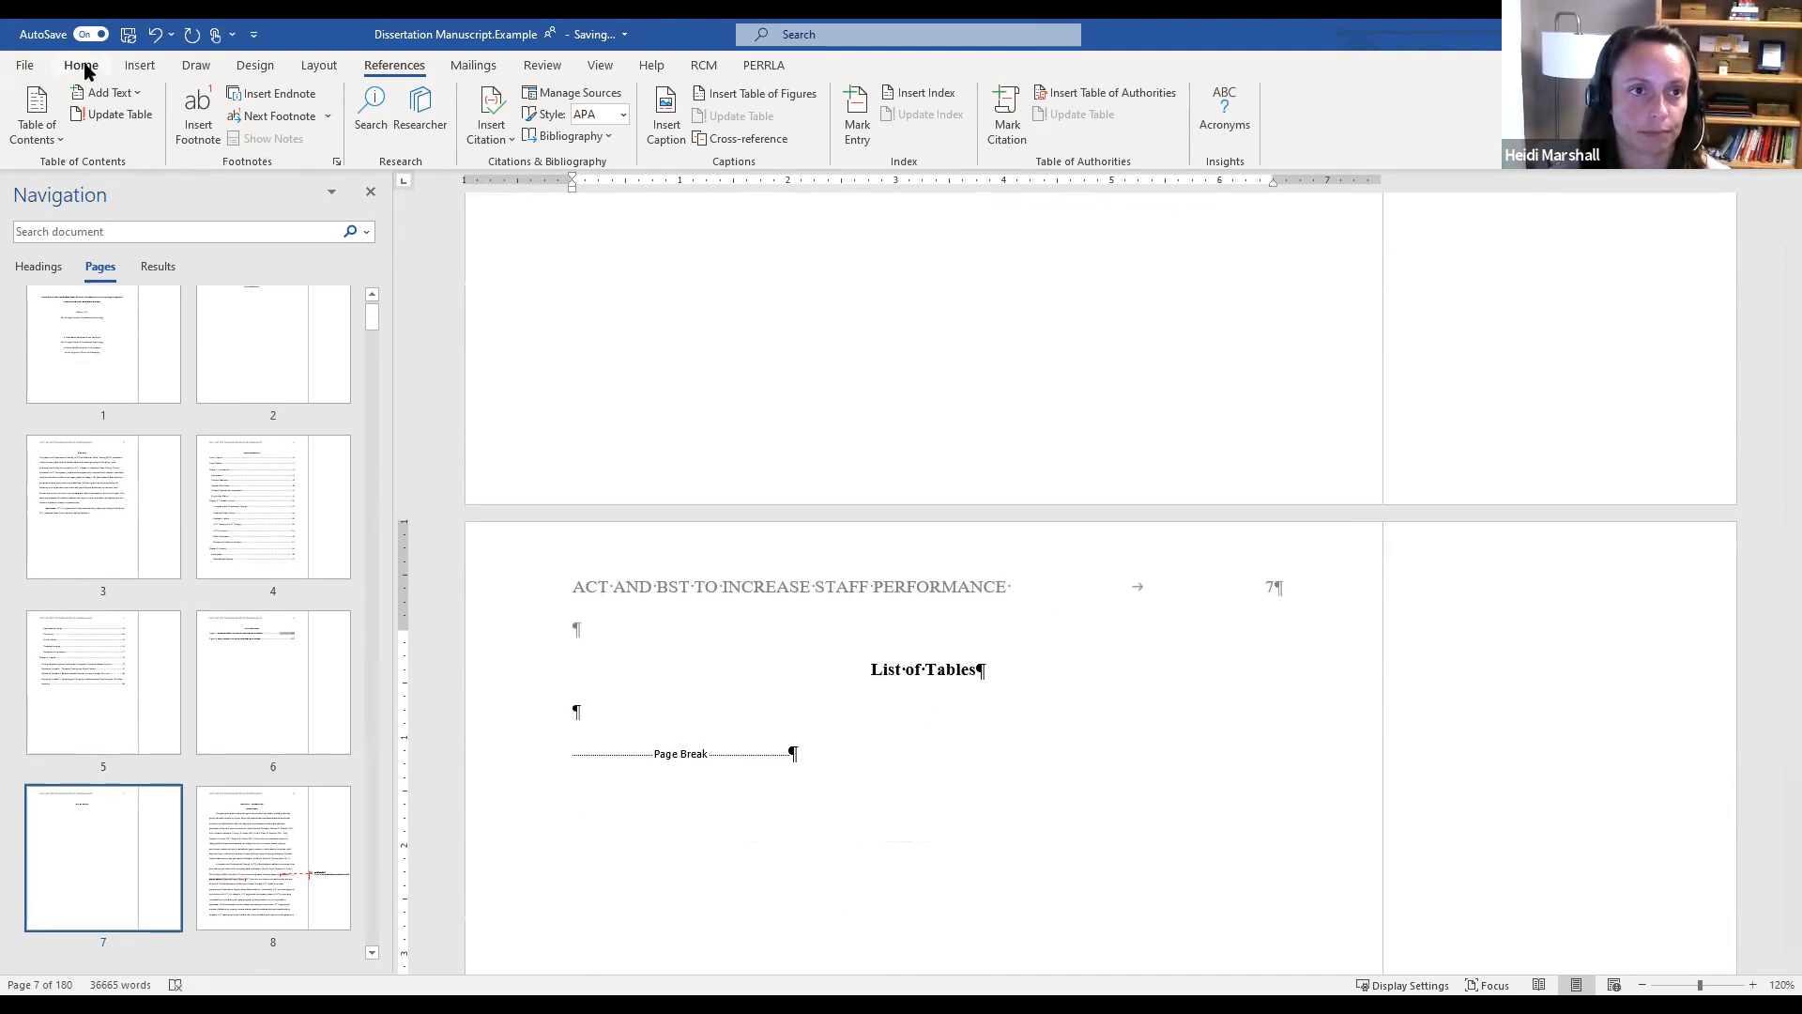
Start a custom table of contents on the empty line and assign TOC level 1 to the APA Table style
{"action": "left_click", "coordinate": [57, 131]}
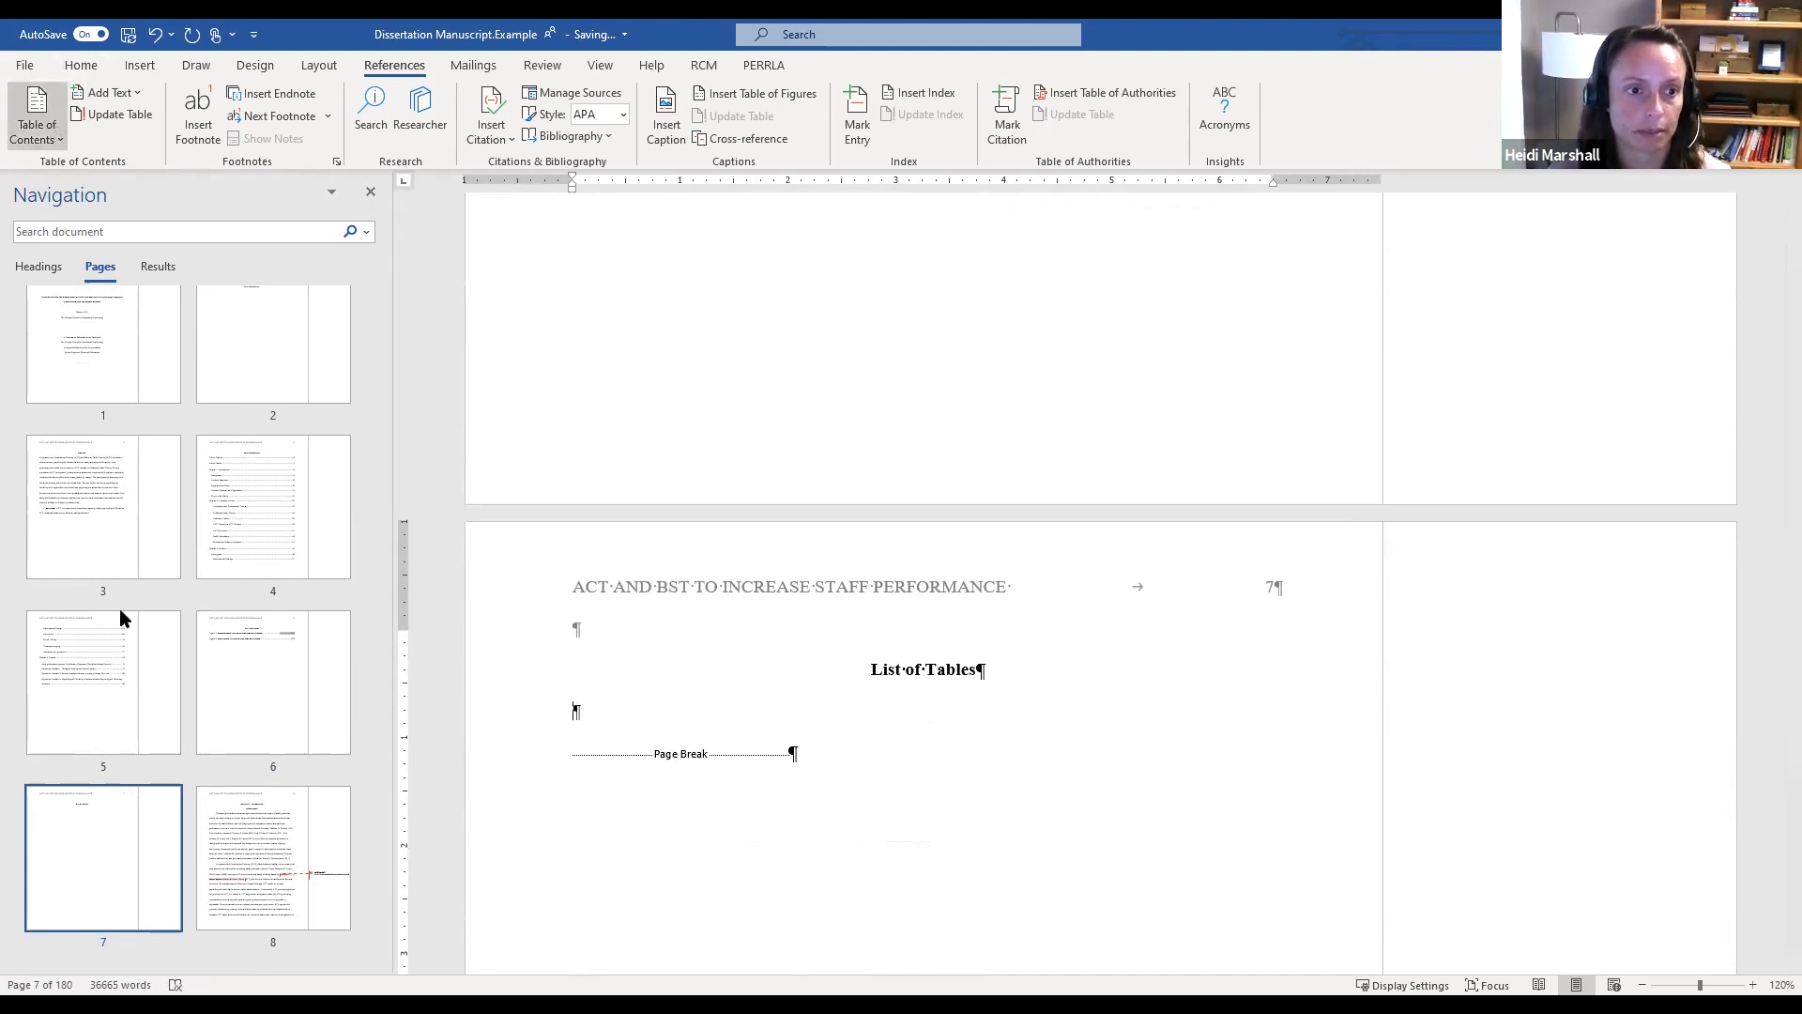
{"action": "left_click", "coordinate": [153, 602]}
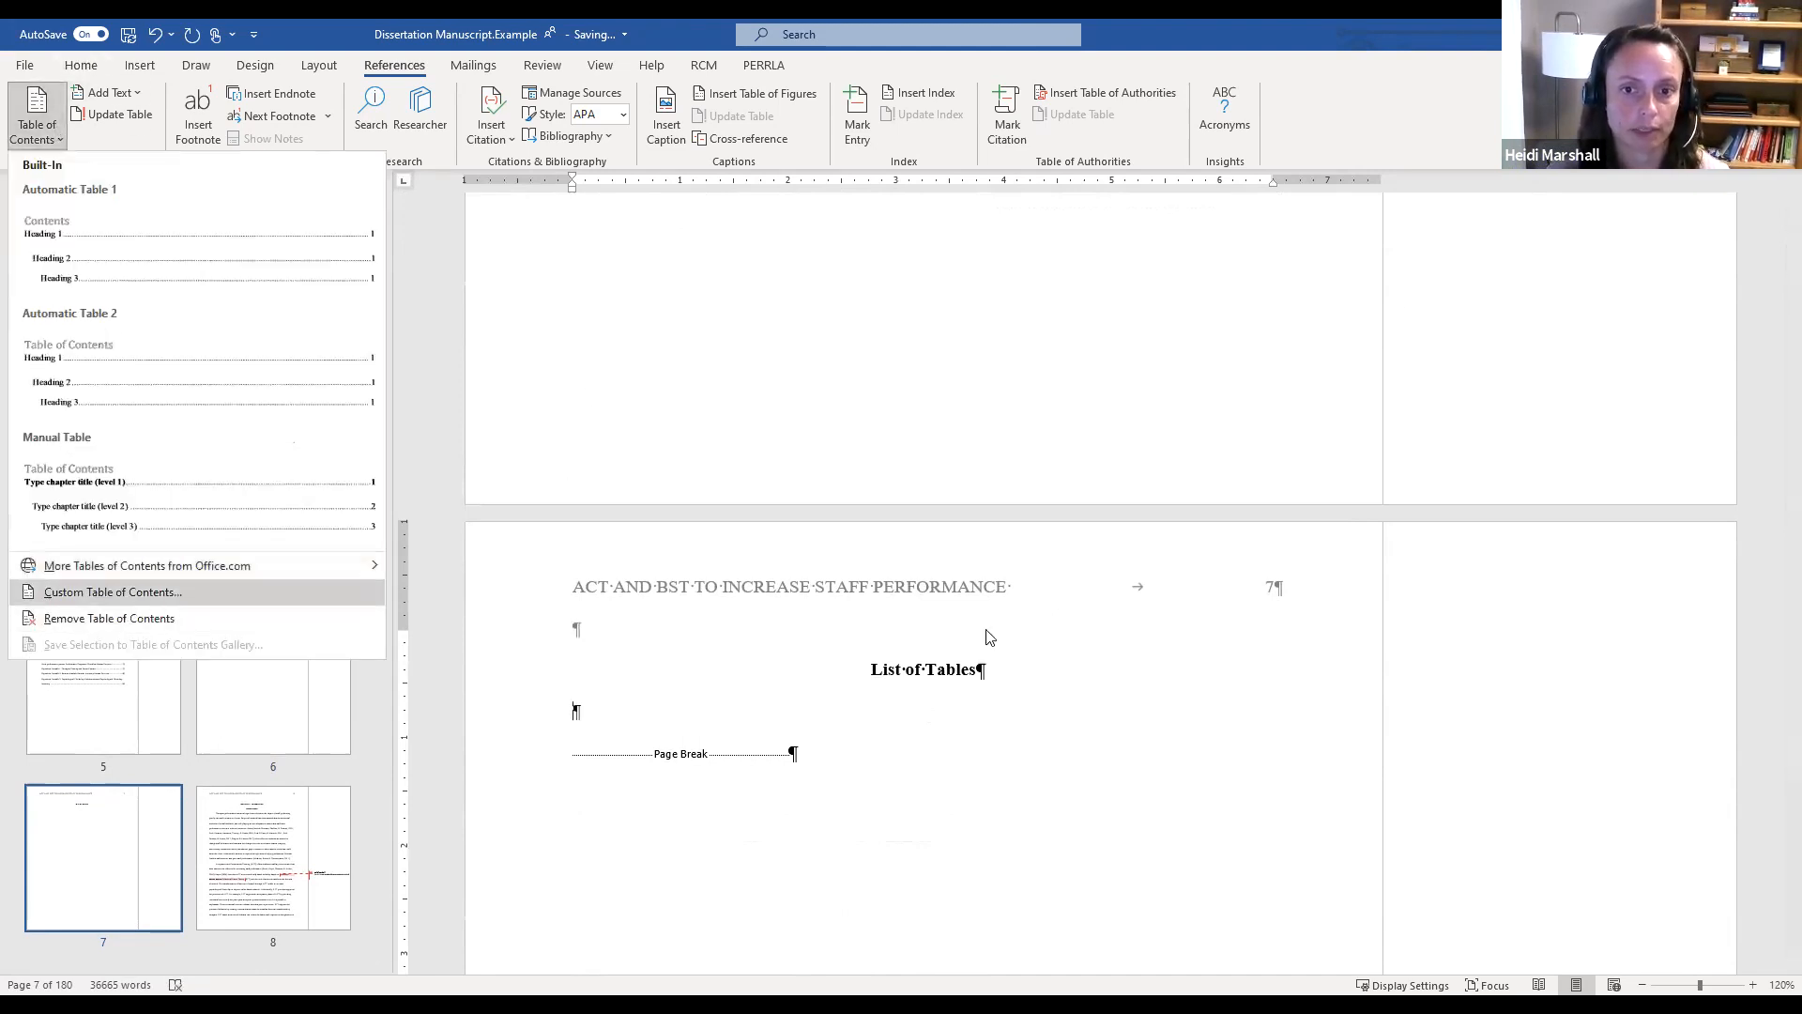
{"action": "left_click", "coordinate": [1060, 558]}
{"action": "left_click", "coordinate": [1060, 559]}
{"action": "left_click", "coordinate": [1029, 531]}
{"action": "type", "text": "1"}
Clear the TOC levels of Heading 1, 2 and 3 and insert the list of tables, keeping the existing table of contents
{"action": "left_click", "coordinate": [1059, 559]}
{"action": "left_click", "coordinate": [1060, 560]}
{"action": "left_click", "coordinate": [1060, 559]}
{"action": "left_click", "coordinate": [1060, 559]}
{"action": "left_click", "coordinate": [1059, 559]}
{"action": "left_click", "coordinate": [1060, 559]}
{"action": "left_click", "coordinate": [1060, 560]}
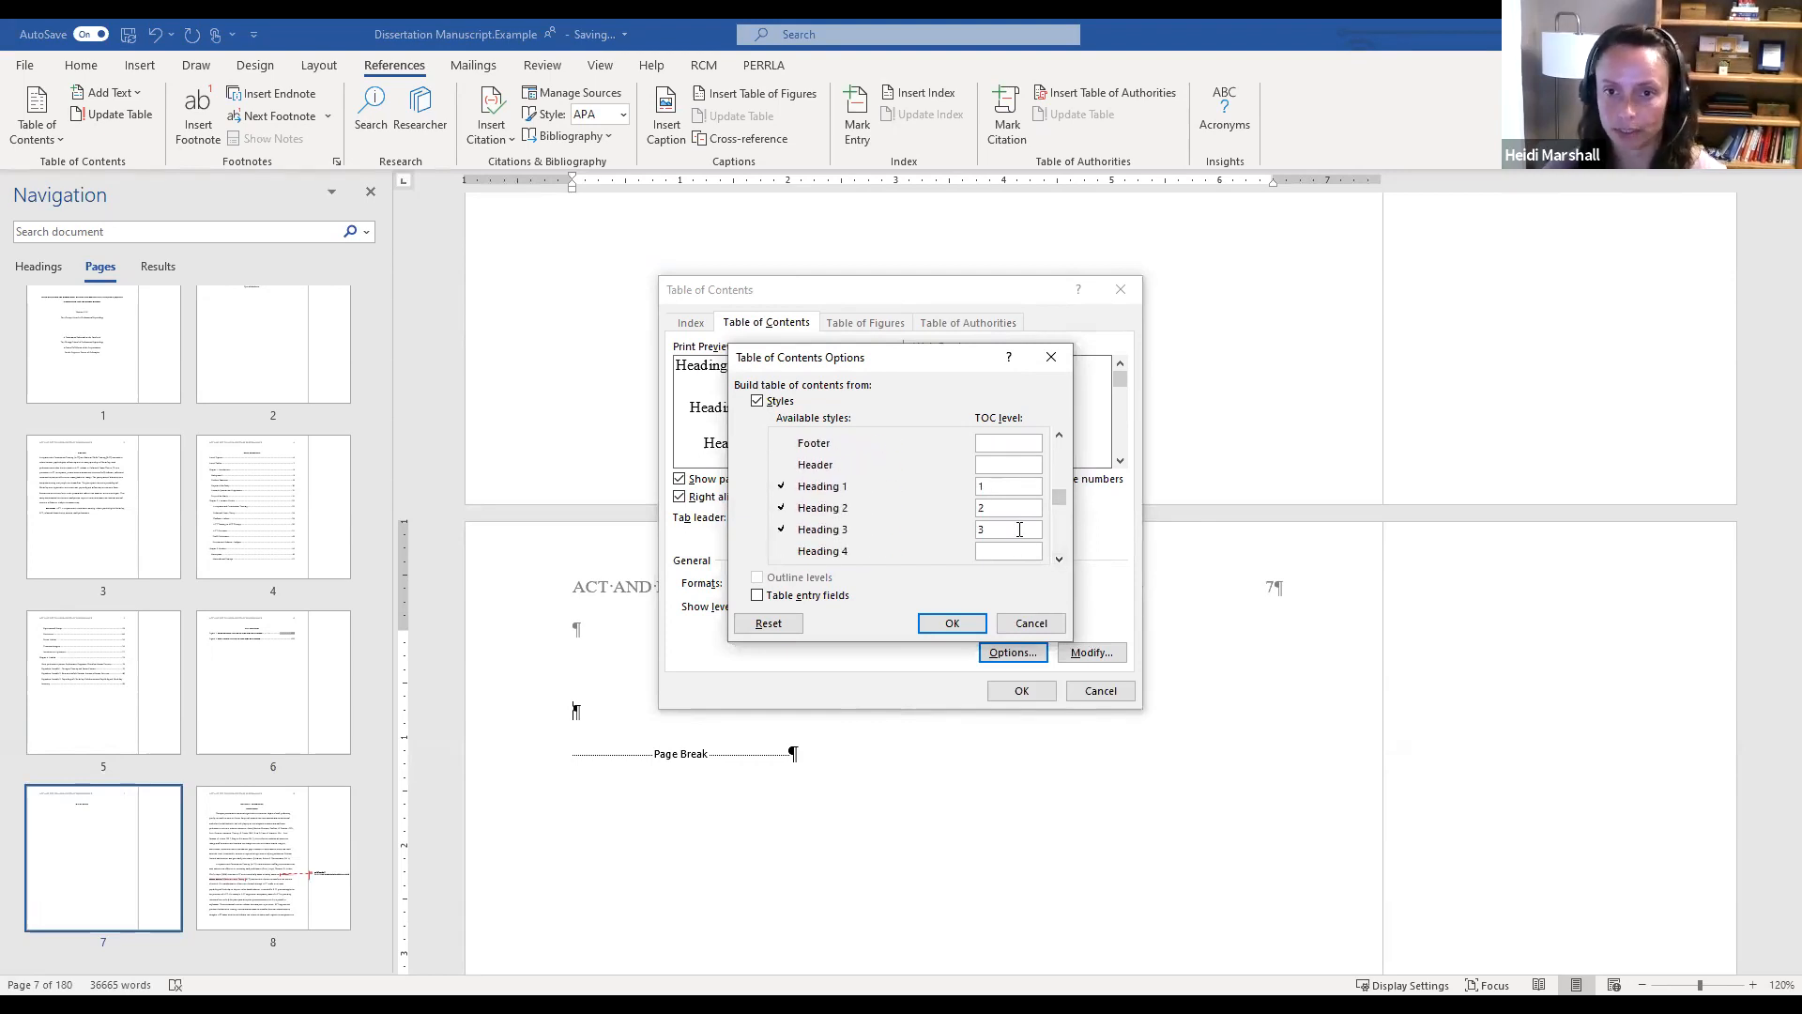
{"action": "left_click", "coordinate": [1019, 529]}
{"action": "key", "text": "BackSpace"}
{"action": "key", "text": "Up"}
{"action": "key", "text": "BackSpace"}
{"action": "key", "text": "Up"}
{"action": "key", "text": "BackSpace"}
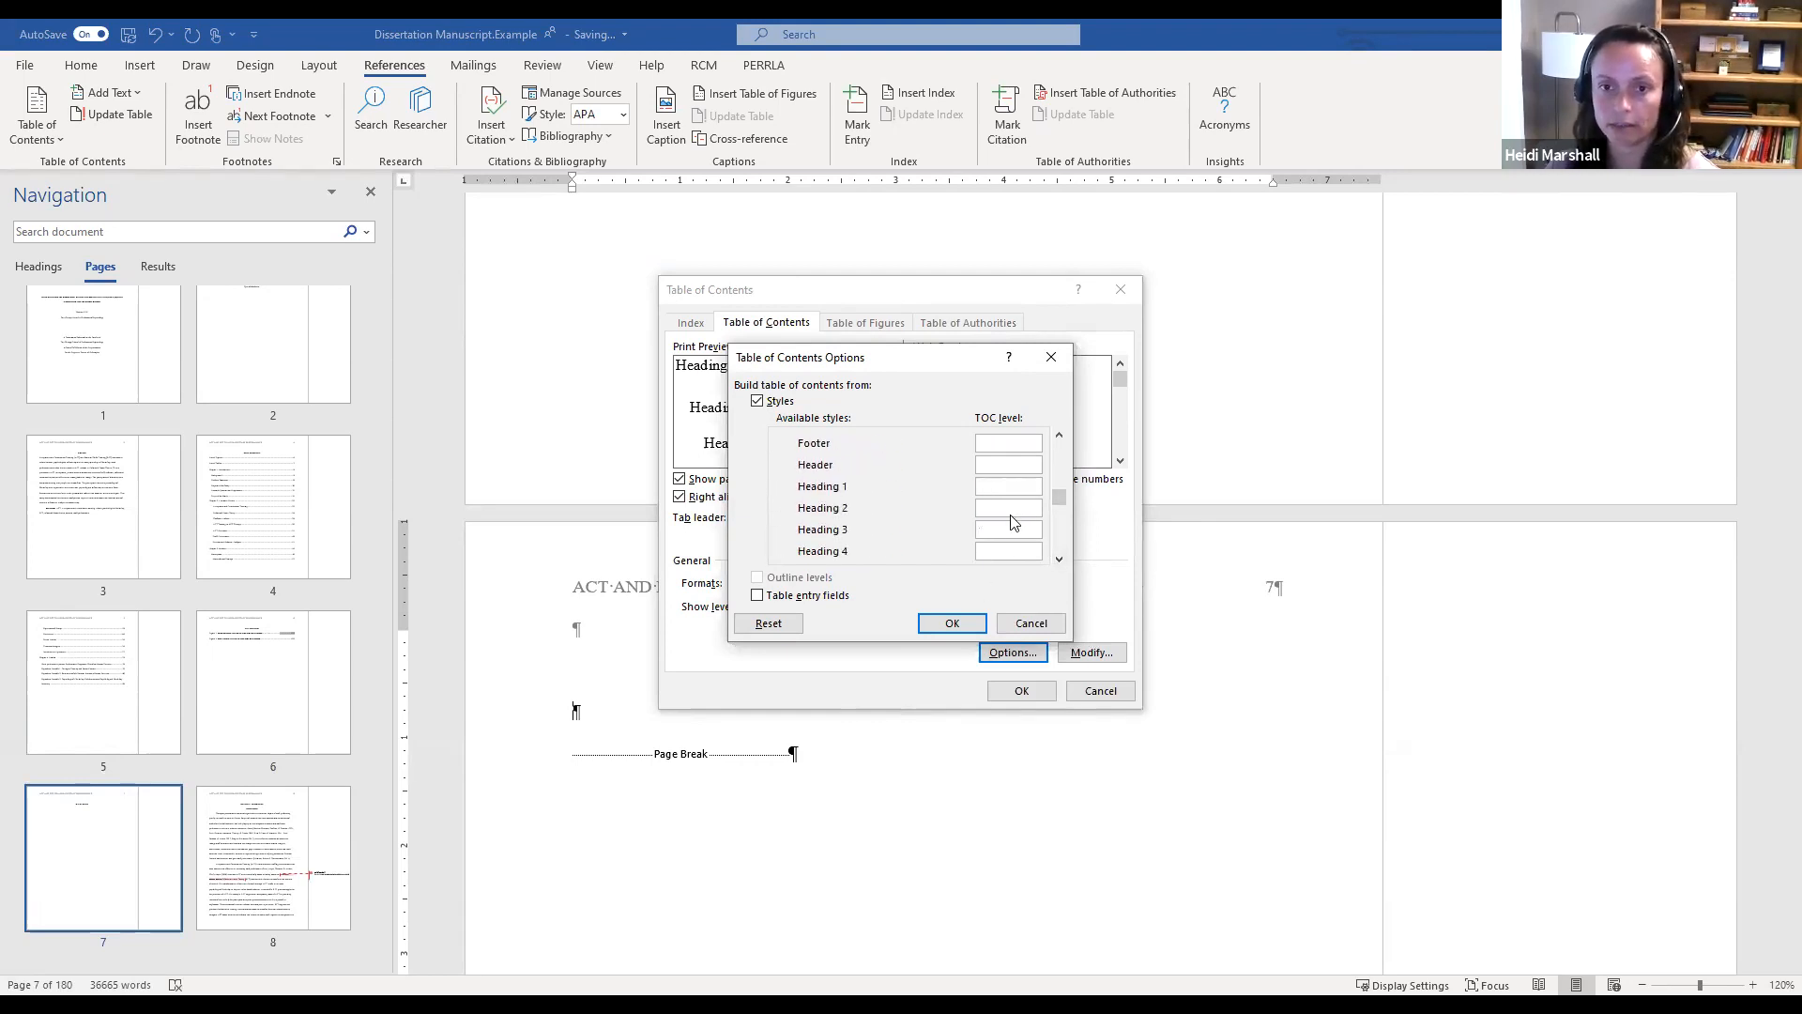
{"action": "left_click", "coordinate": [952, 624]}
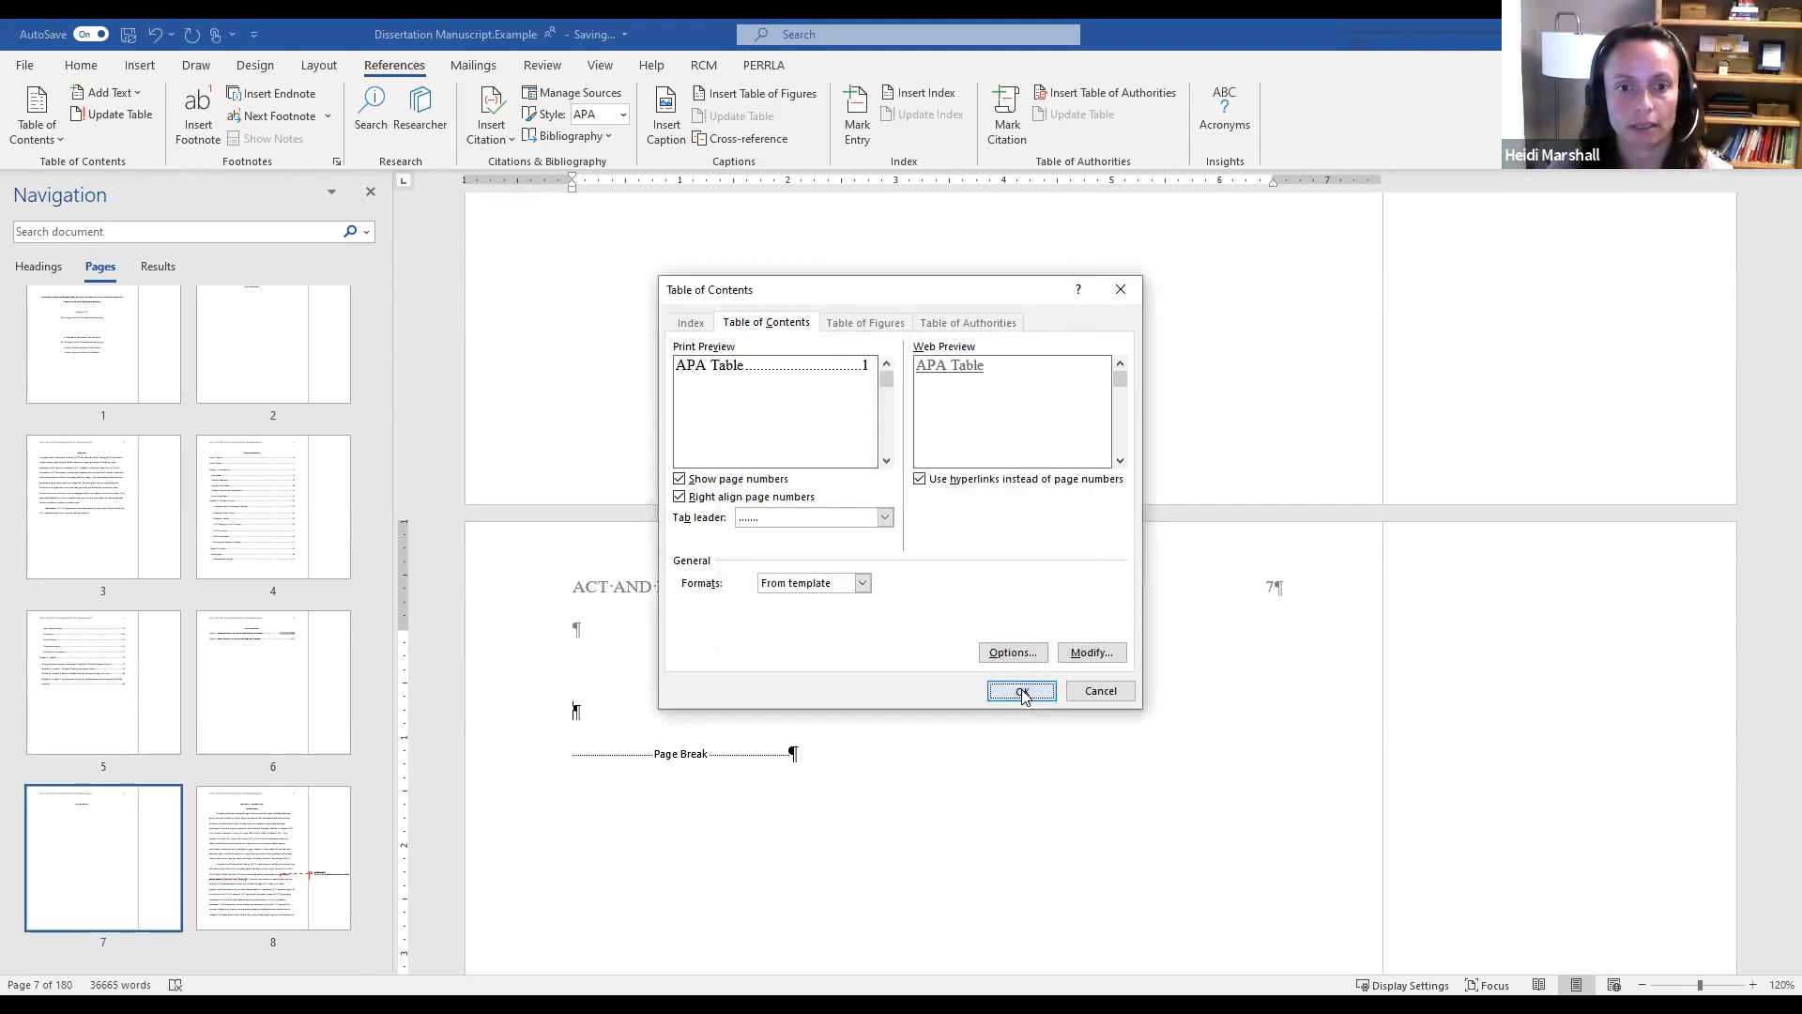
{"action": "key", "text": "Return"}
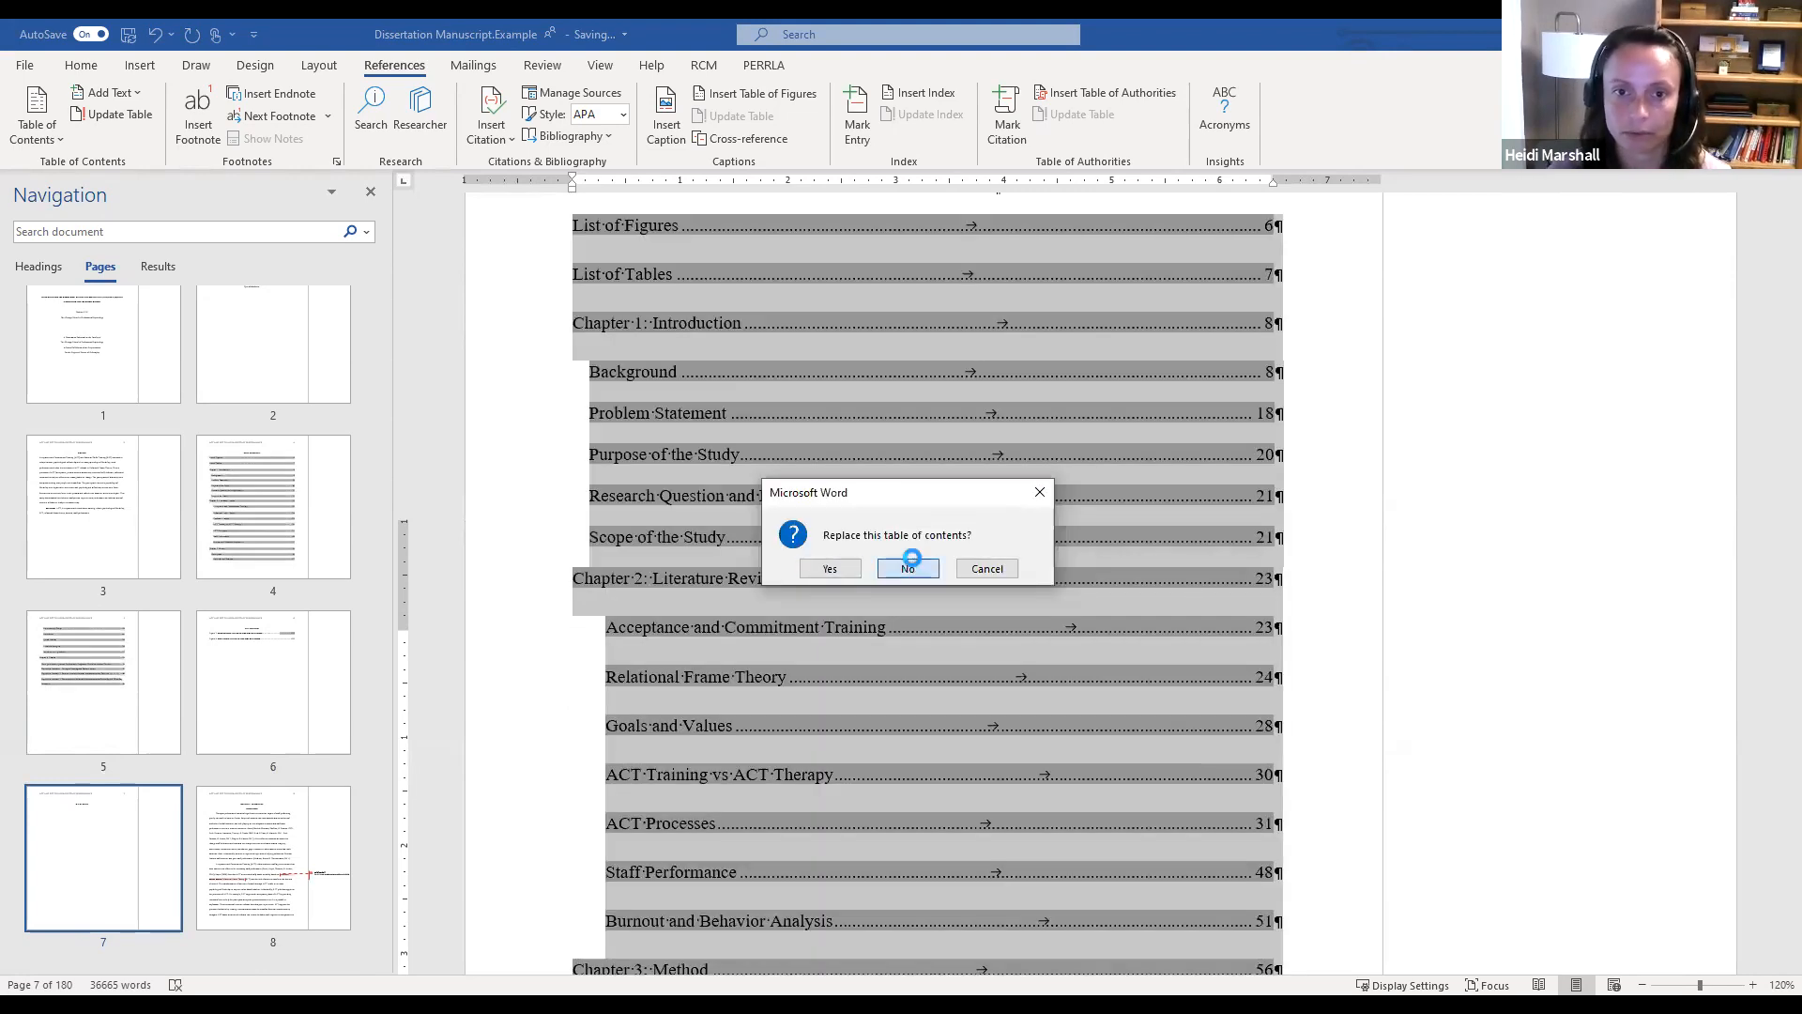
{"action": "left_click", "coordinate": [910, 564]}
Add a colon after Table 14, remove that line's dot leader and page number, and join its italic title onto the same line
{"action": "scroll", "coordinate": [1085, 610], "scroll_direction": "down", "scroll_amount": 2}
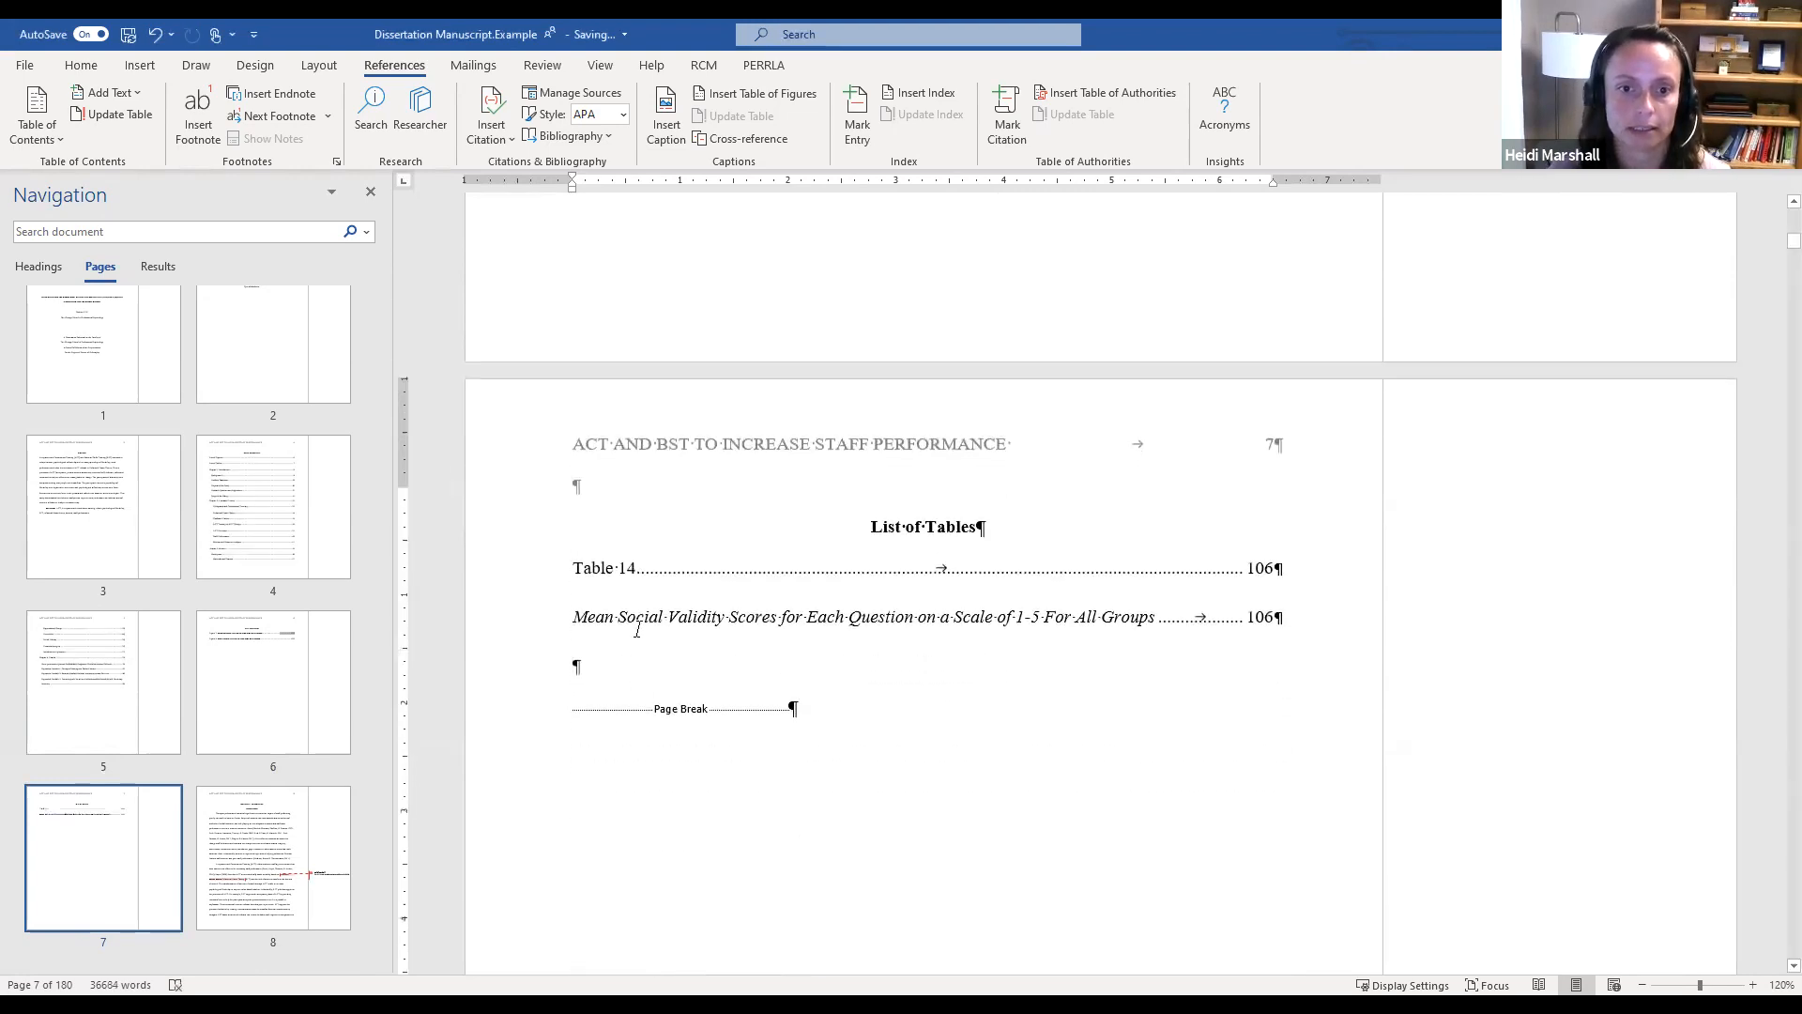
{"action": "left_click", "coordinate": [631, 567]}
{"action": "type", "text": "4:"}
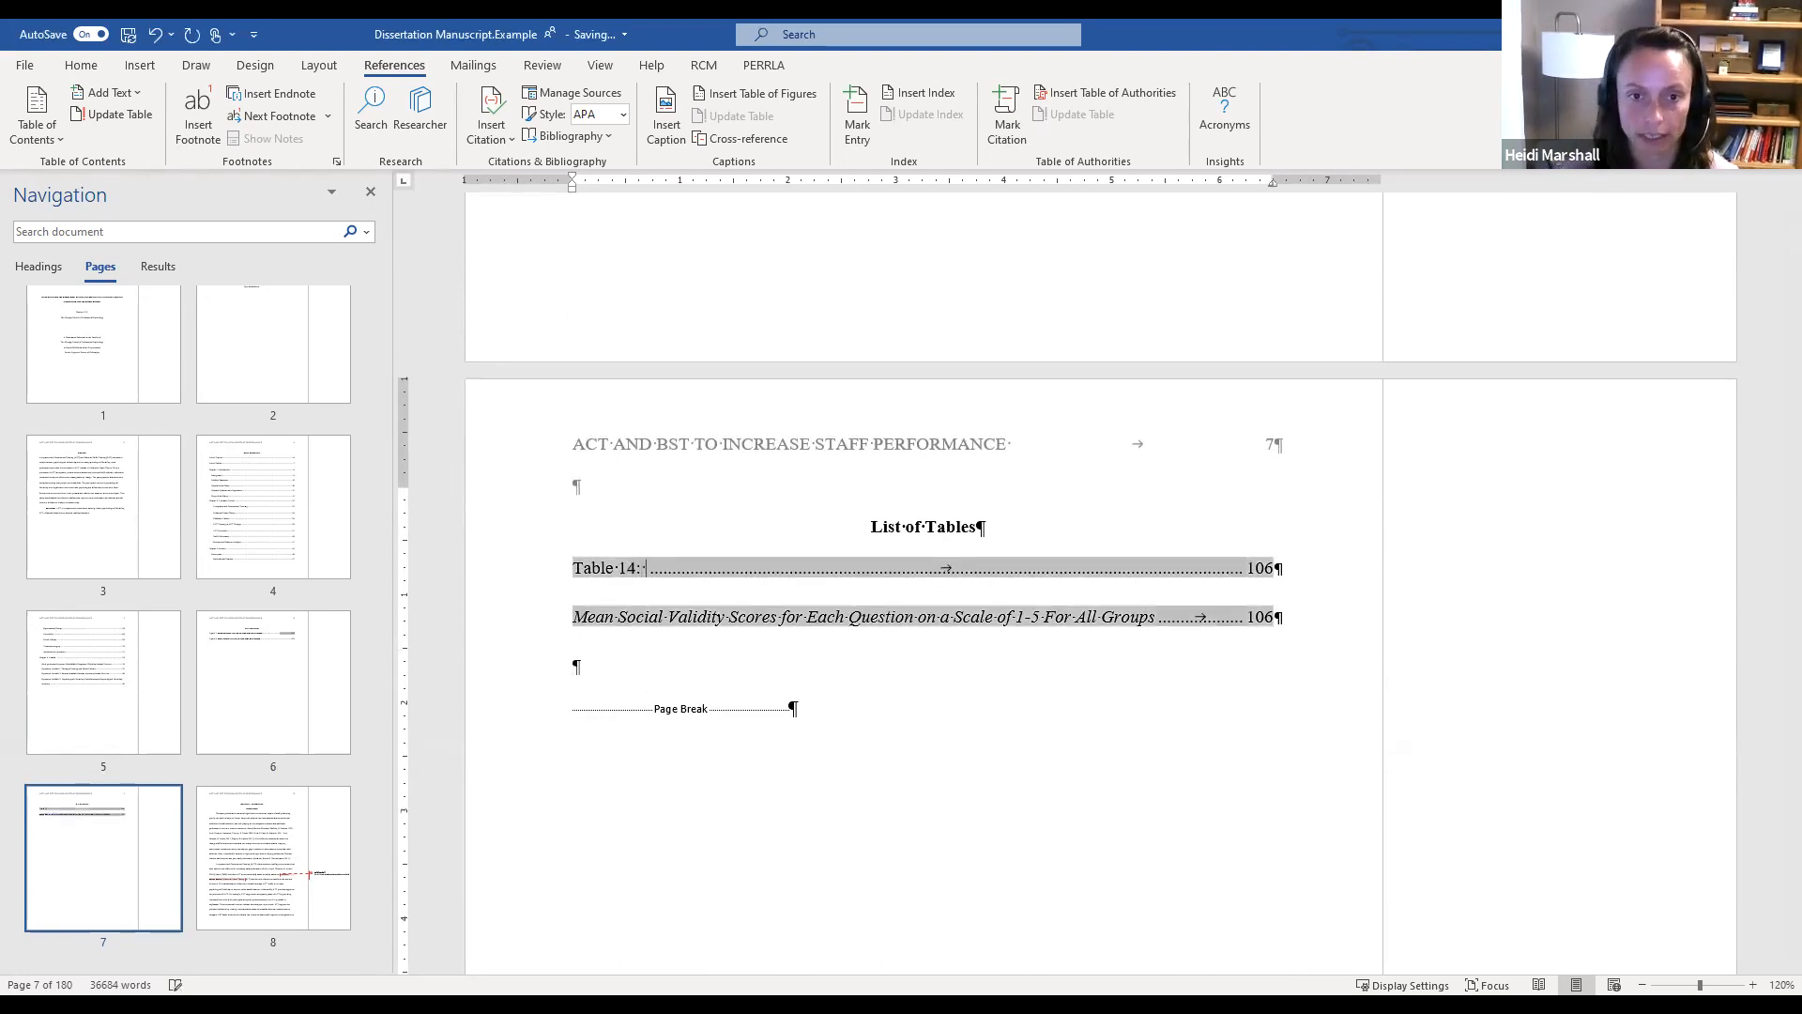
{"action": "key", "text": "Delete"}
{"action": "key", "text": "Delete"}
{"action": "key", "text": "Delete"}
{"action": "key", "text": "Delete"}
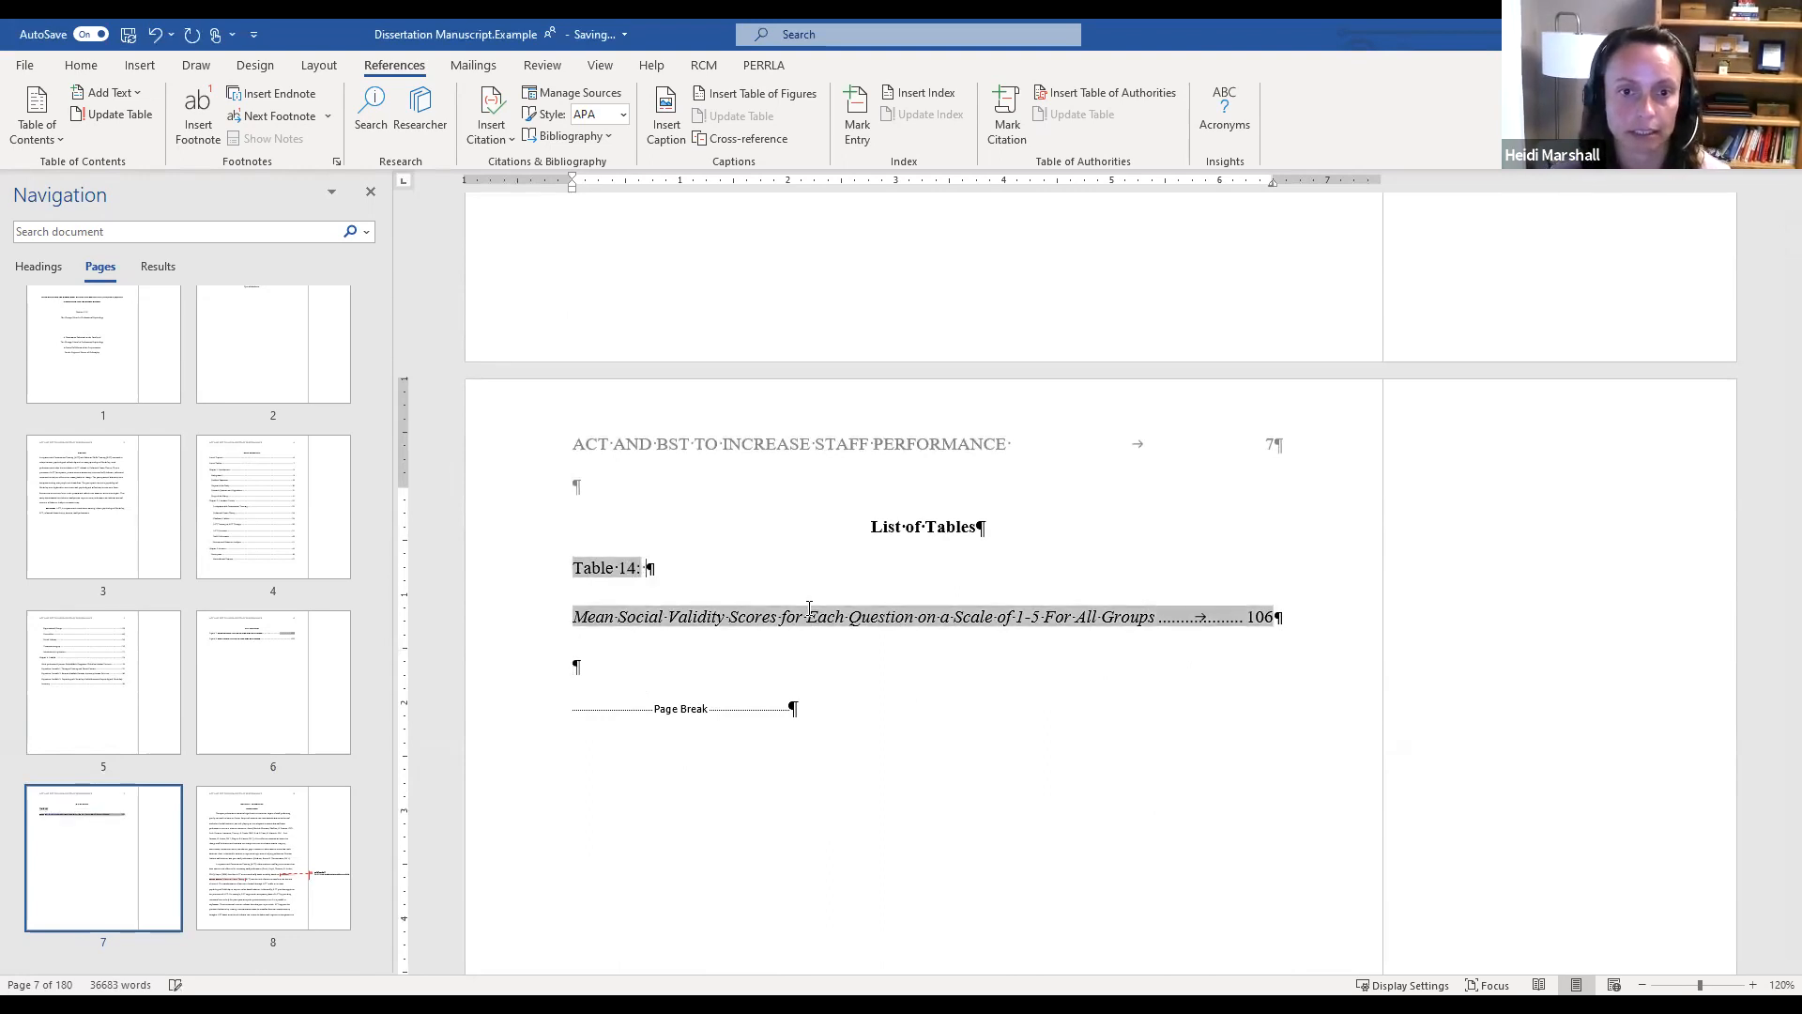
{"action": "left_click", "coordinate": [688, 622]}
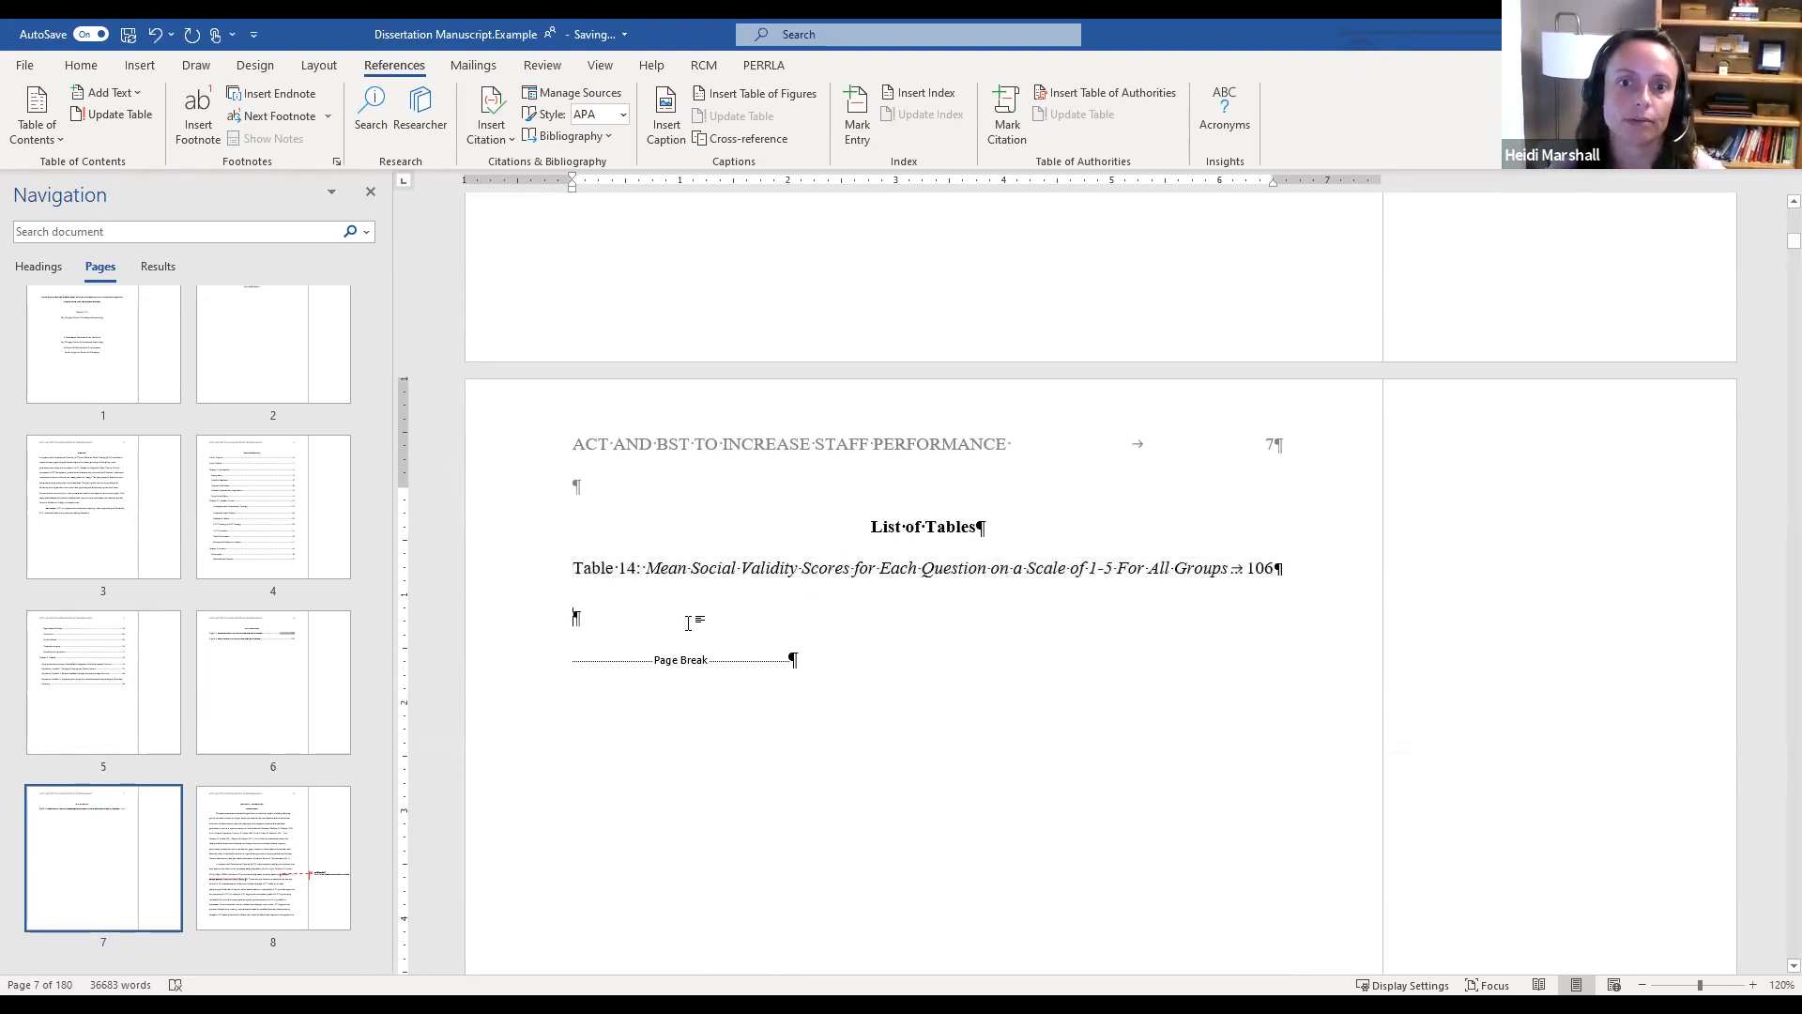
Return to the List of Figures, view the options for updating its field, and dismiss them without updating
{"action": "scroll", "coordinate": [1163, 683], "scroll_direction": "up", "scroll_amount": 5}
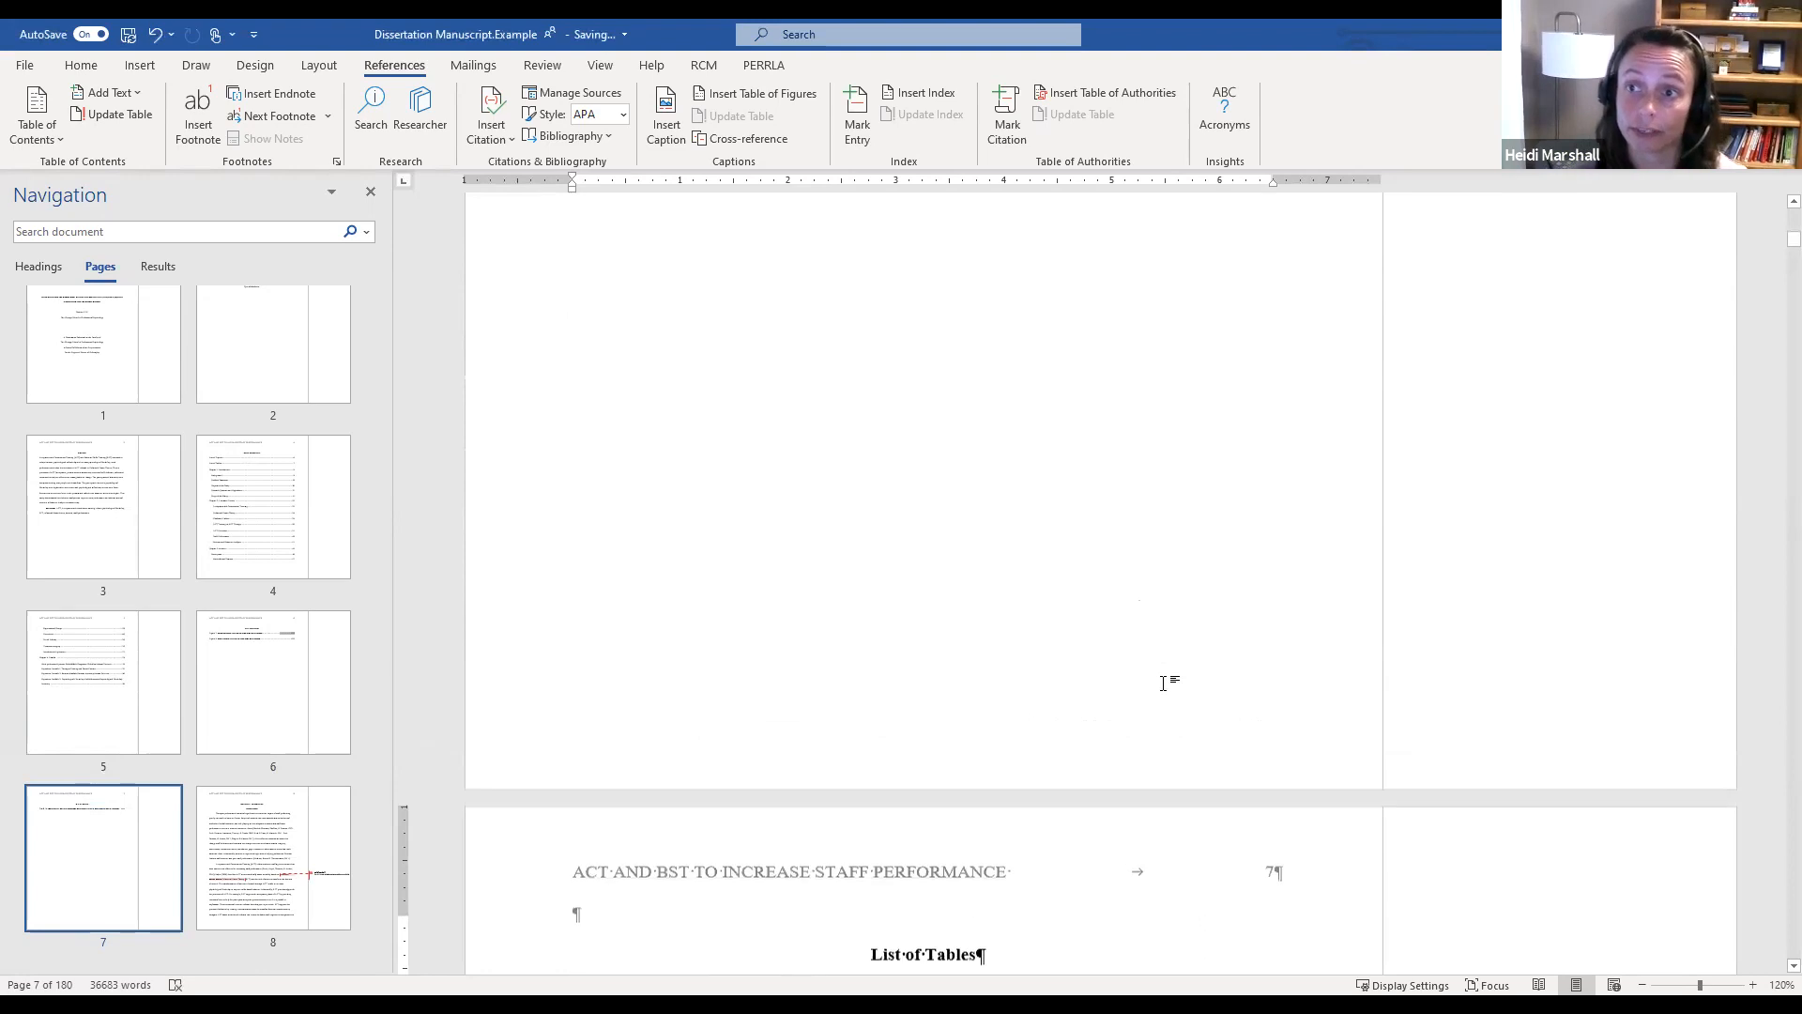
{"action": "scroll", "coordinate": [1163, 682], "scroll_direction": "up", "scroll_amount": 8}
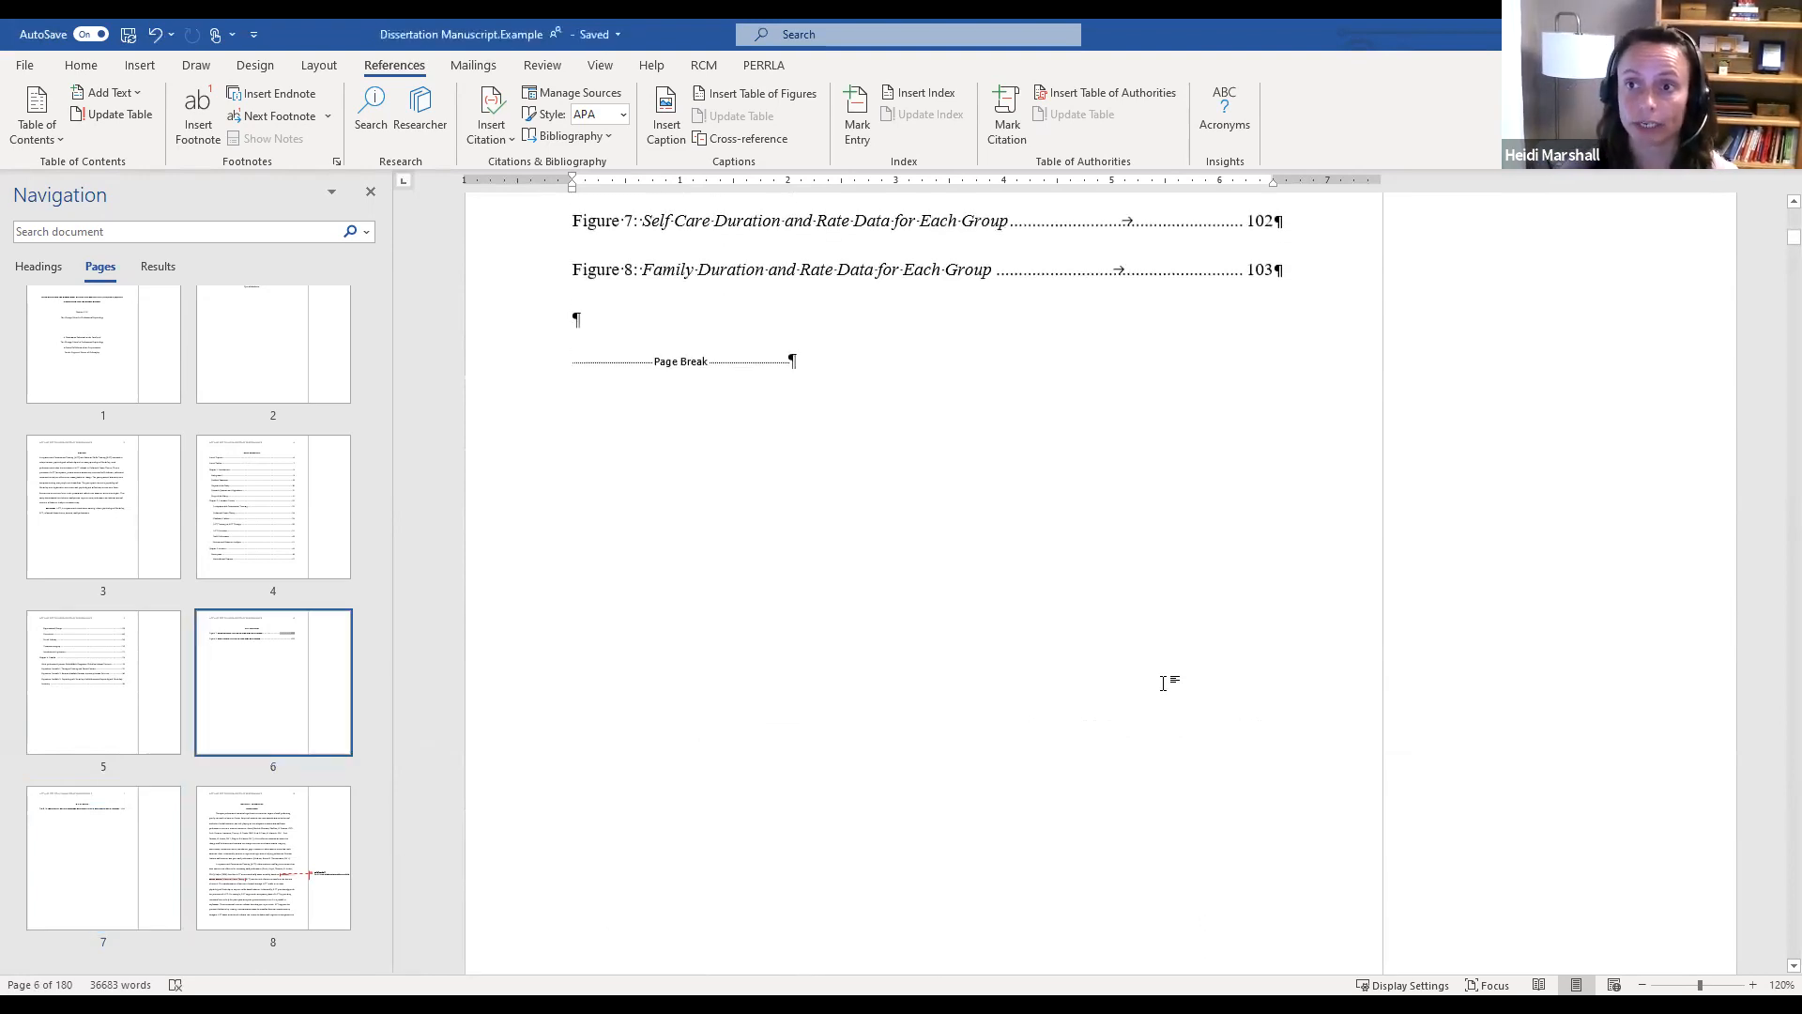
{"action": "scroll", "coordinate": [1163, 682], "scroll_direction": "up", "scroll_amount": 2}
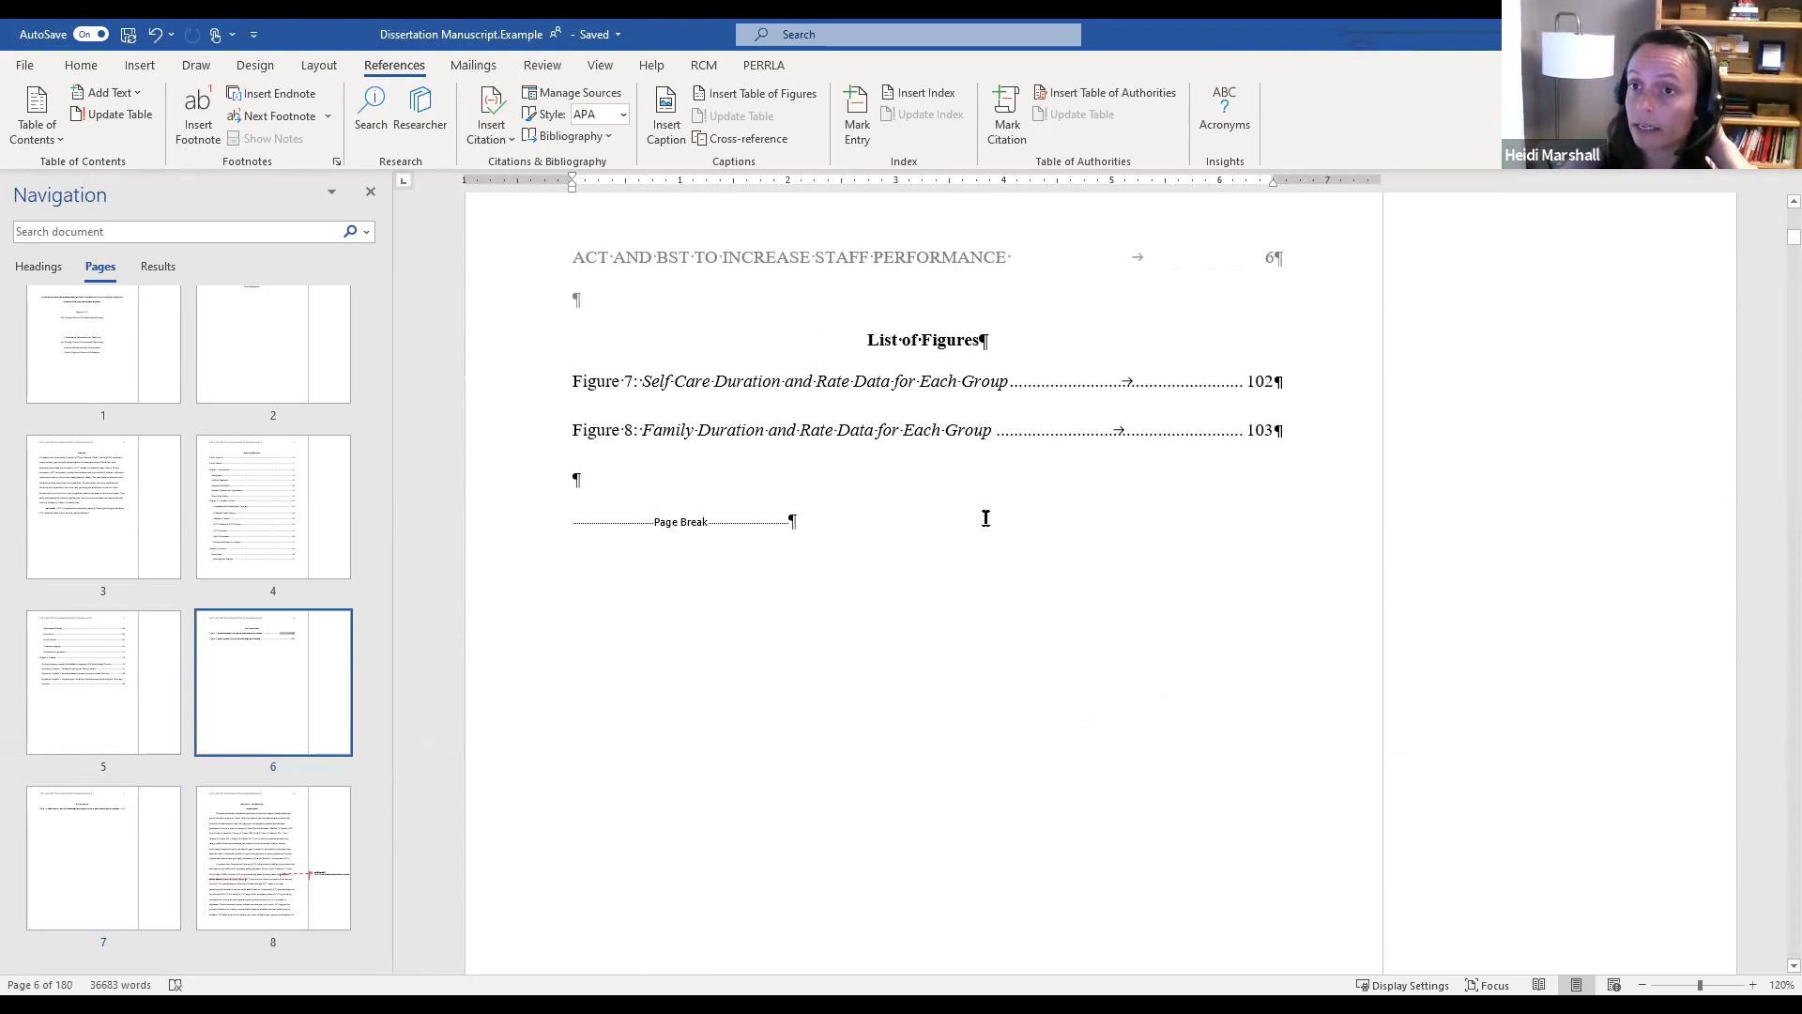
{"action": "left_click", "coordinate": [923, 384]}
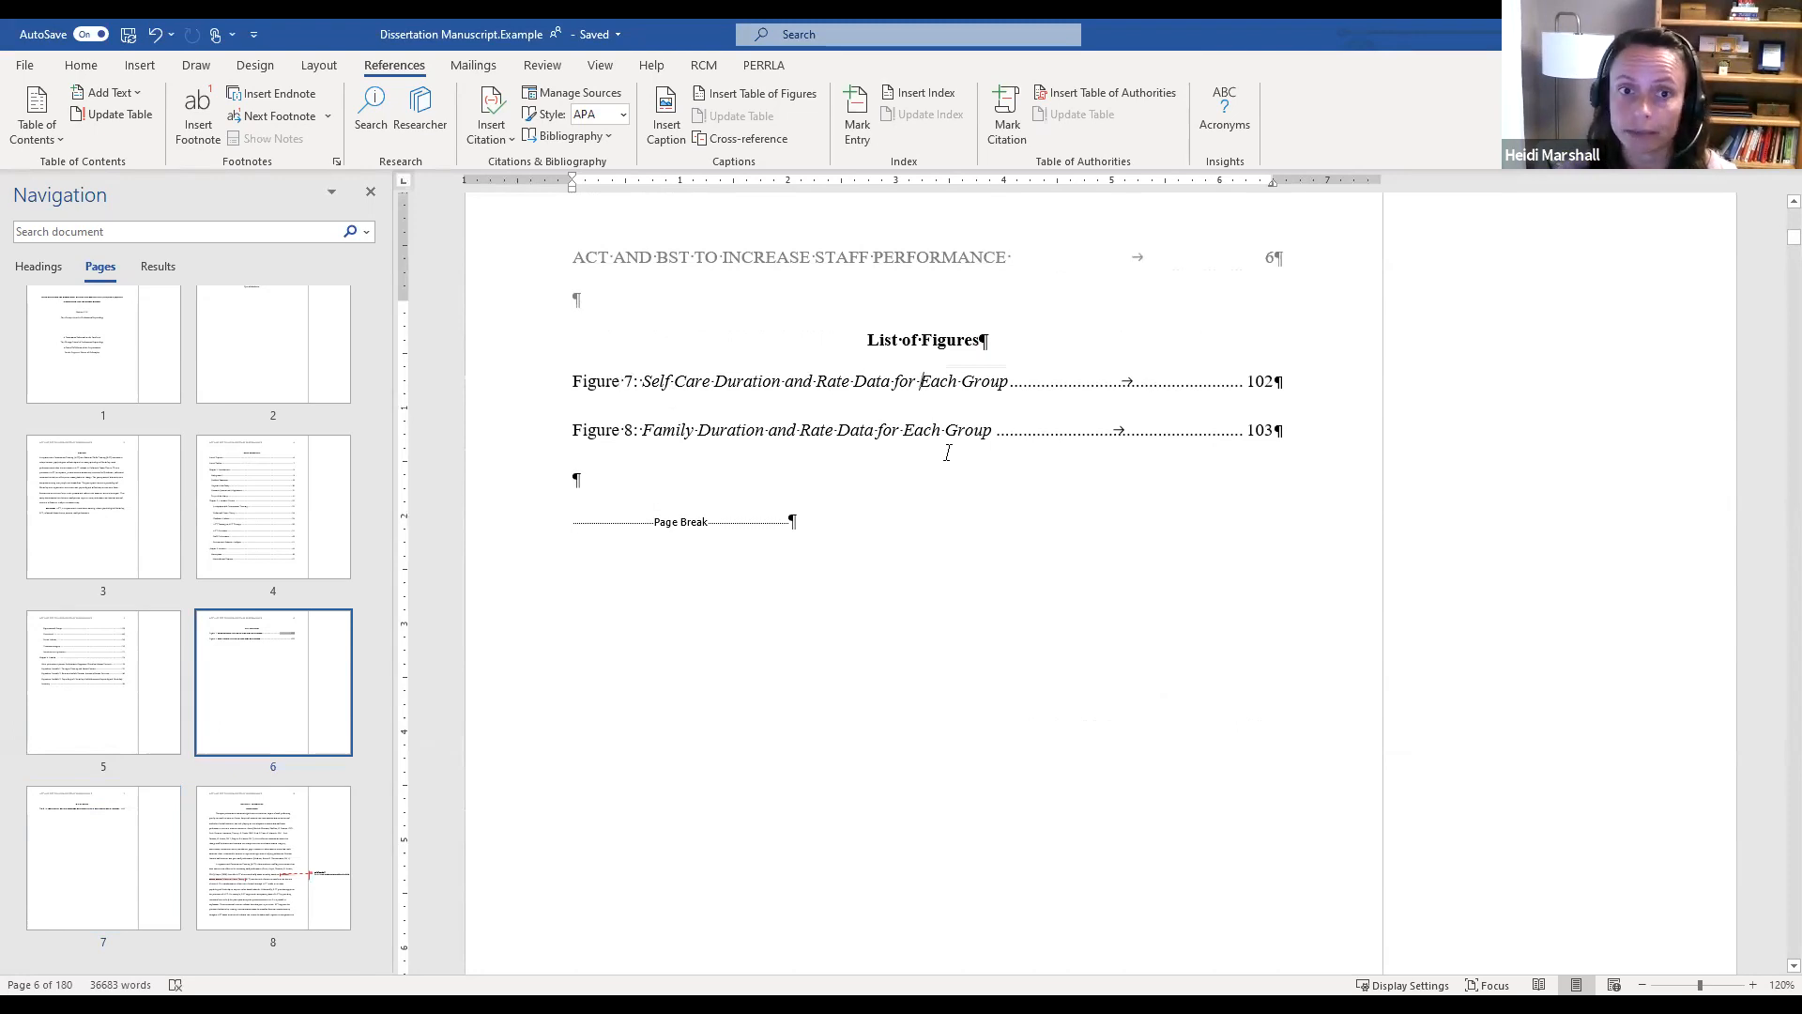
{"action": "left_click", "coordinate": [677, 382]}
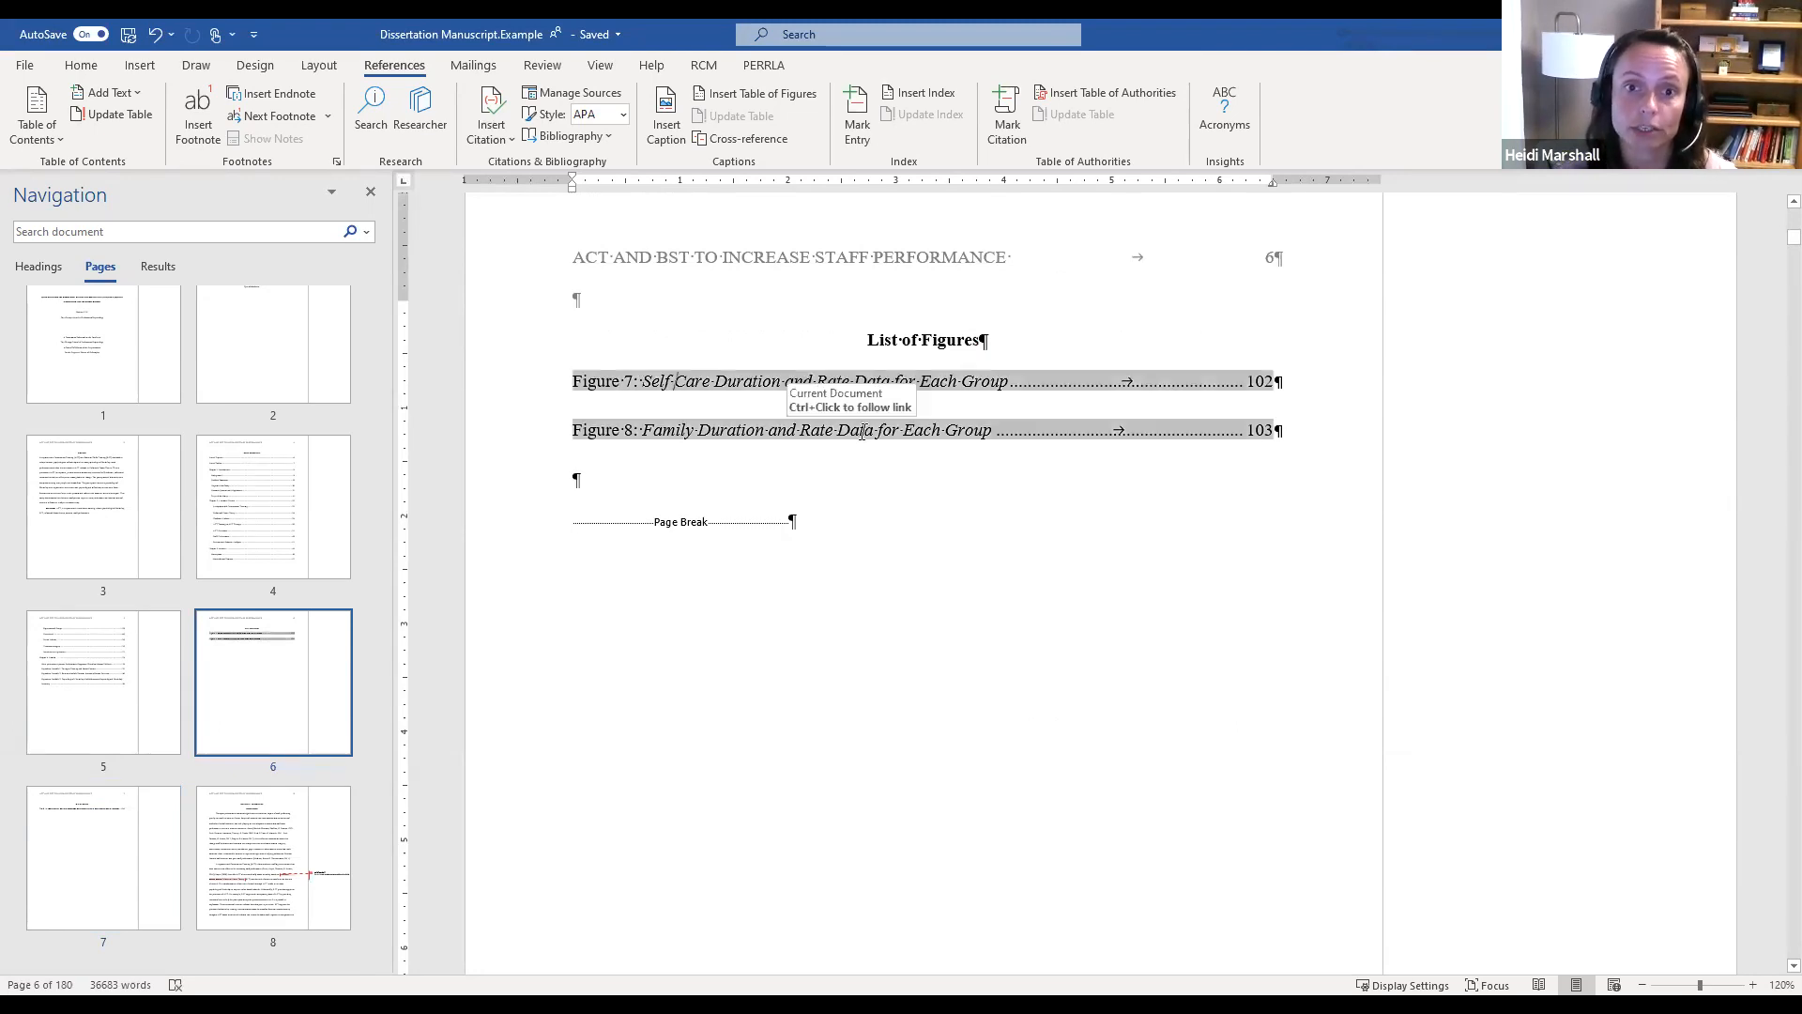
{"action": "right_click", "coordinate": [762, 390]}
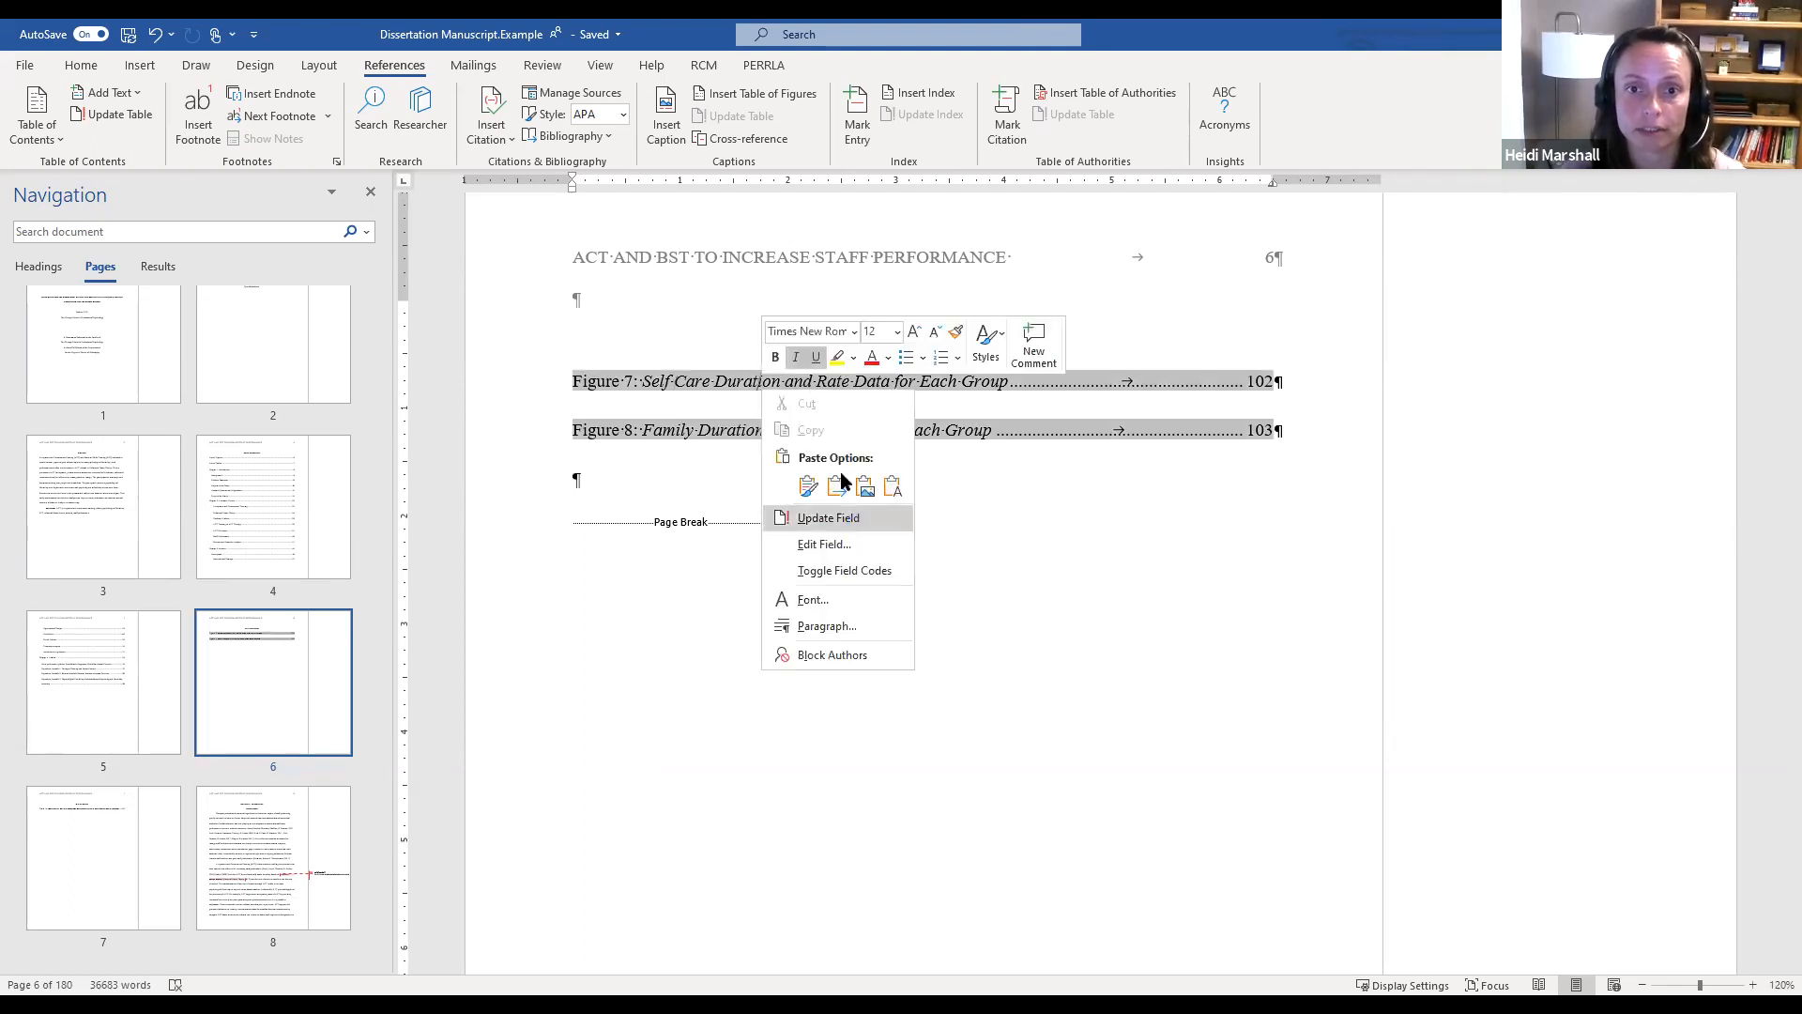
{"action": "left_click", "coordinate": [840, 517]}
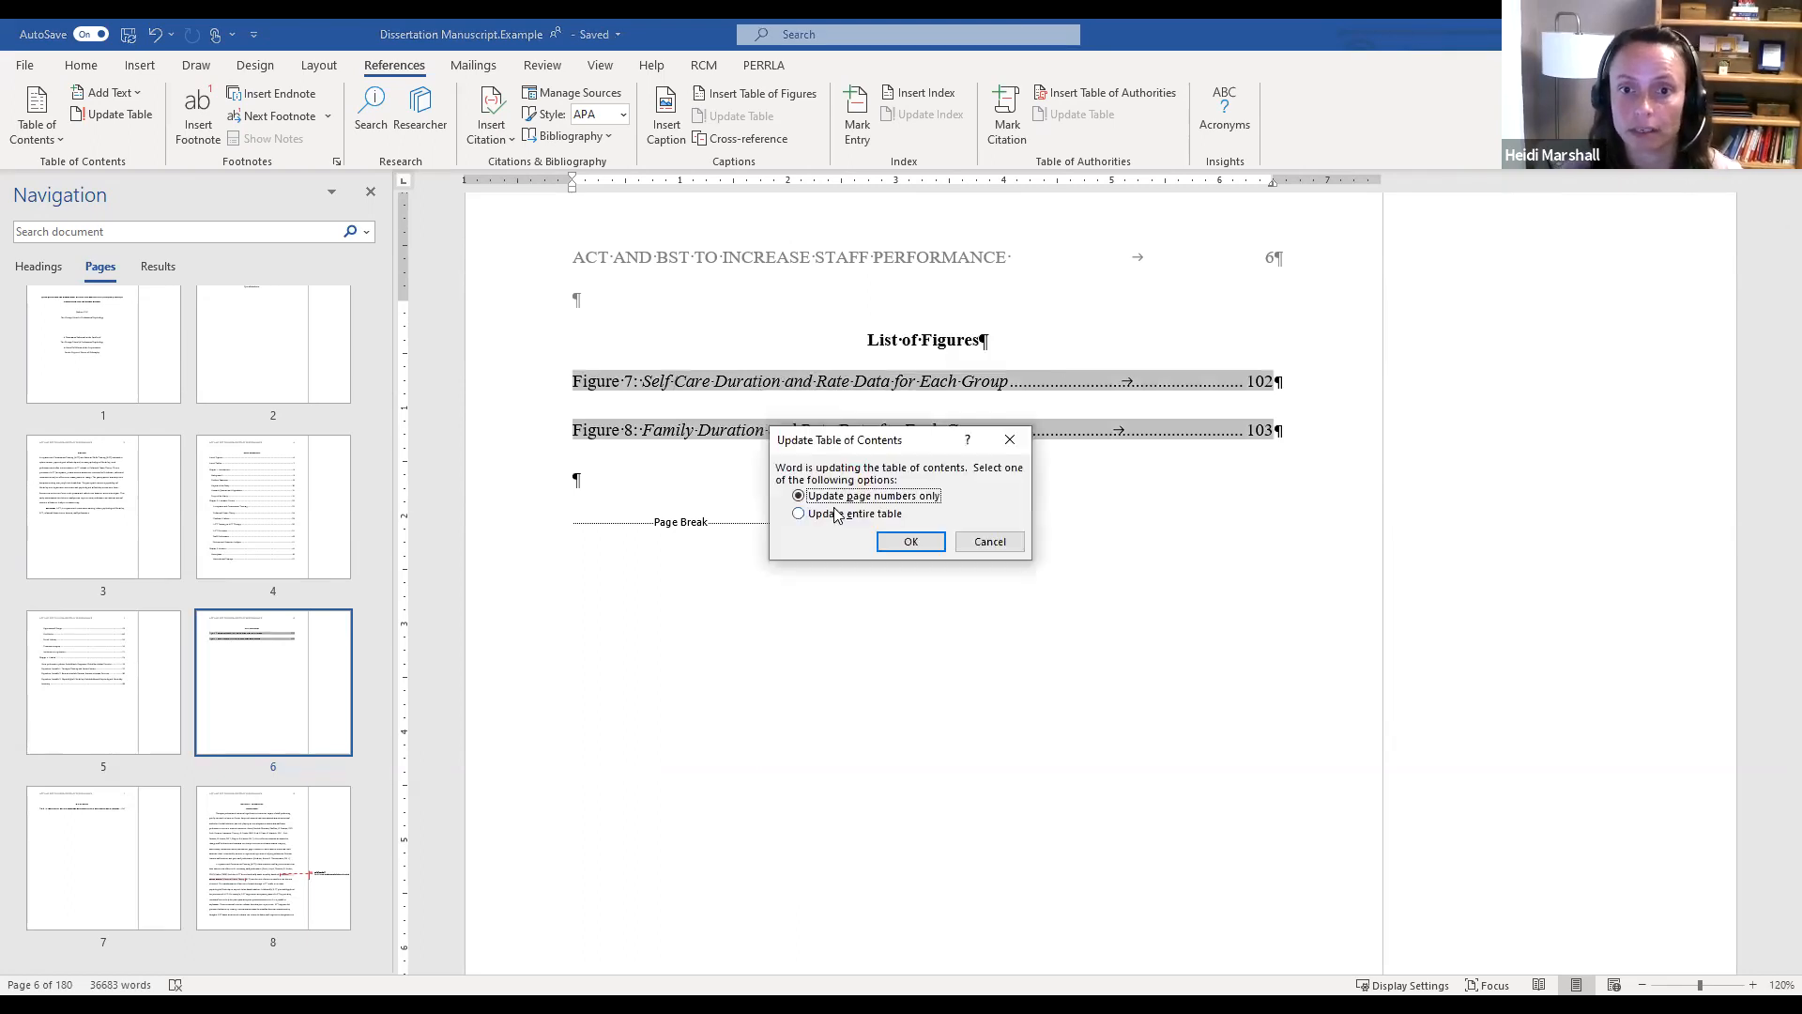
{"action": "left_click", "coordinate": [1006, 547]}
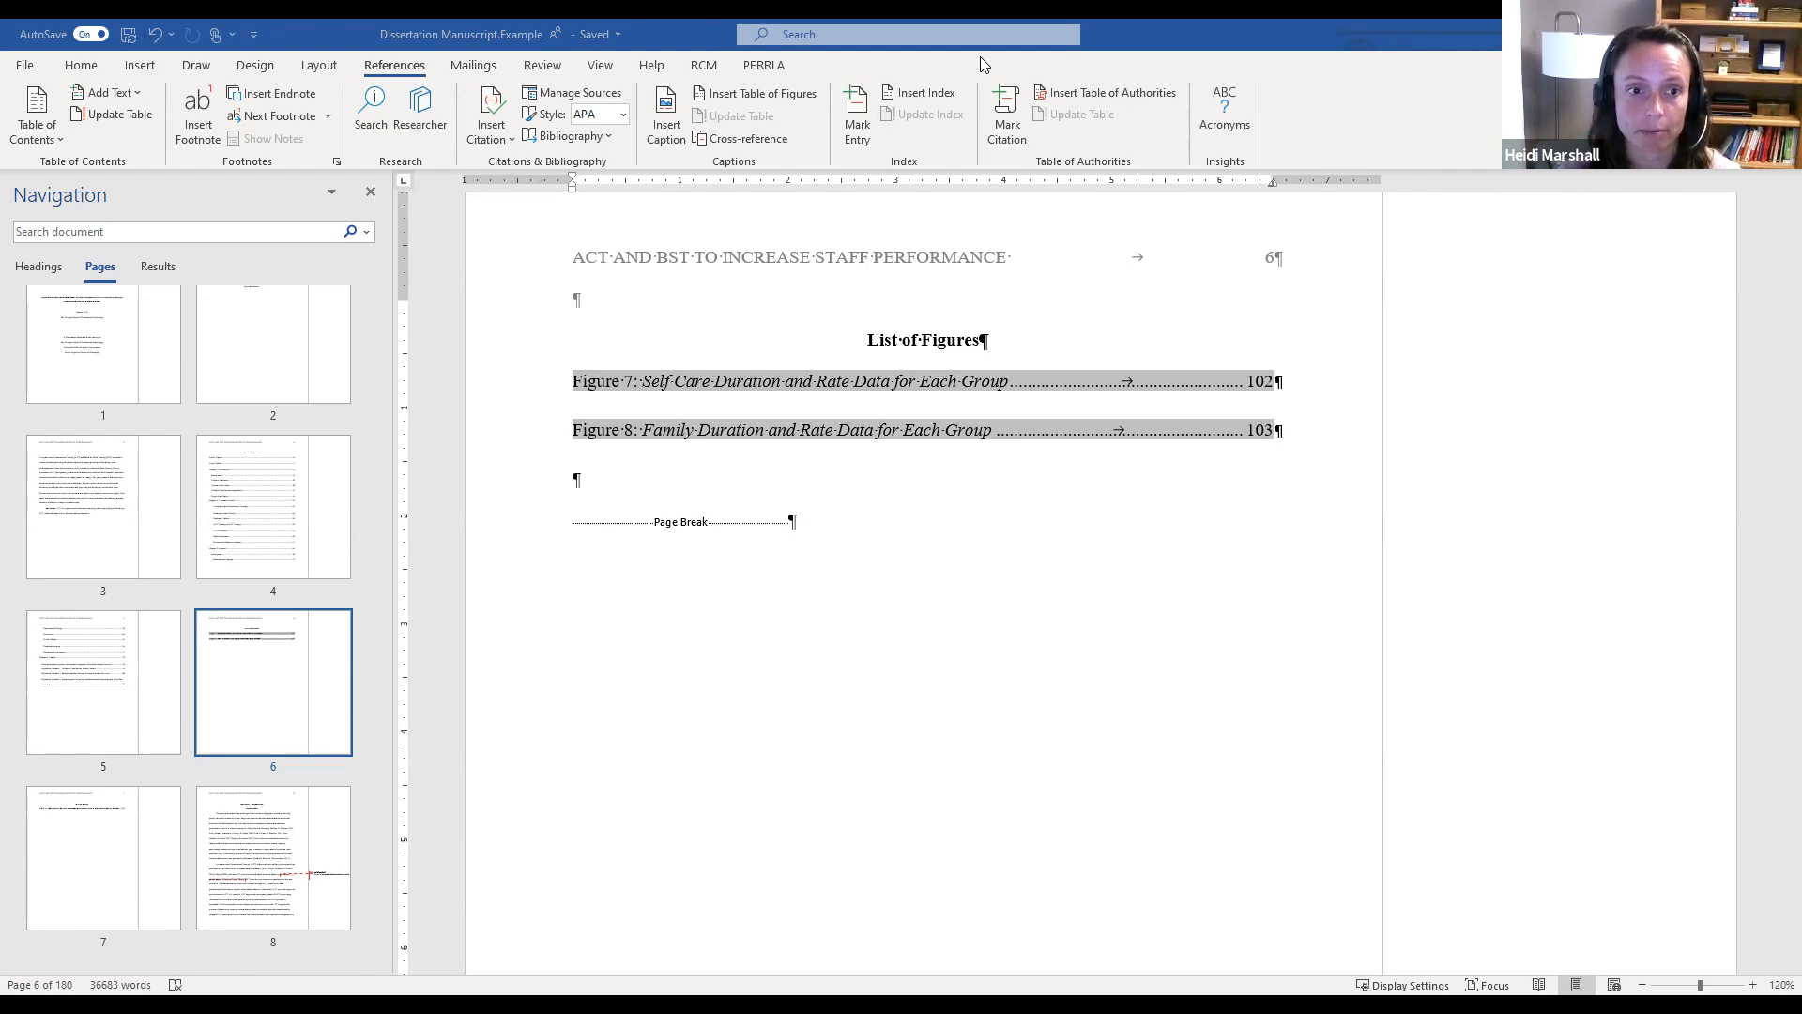
Switch to the PowerPoint slide show at the Questions slide
{"action": "left_click", "coordinate": [105, 1002]}
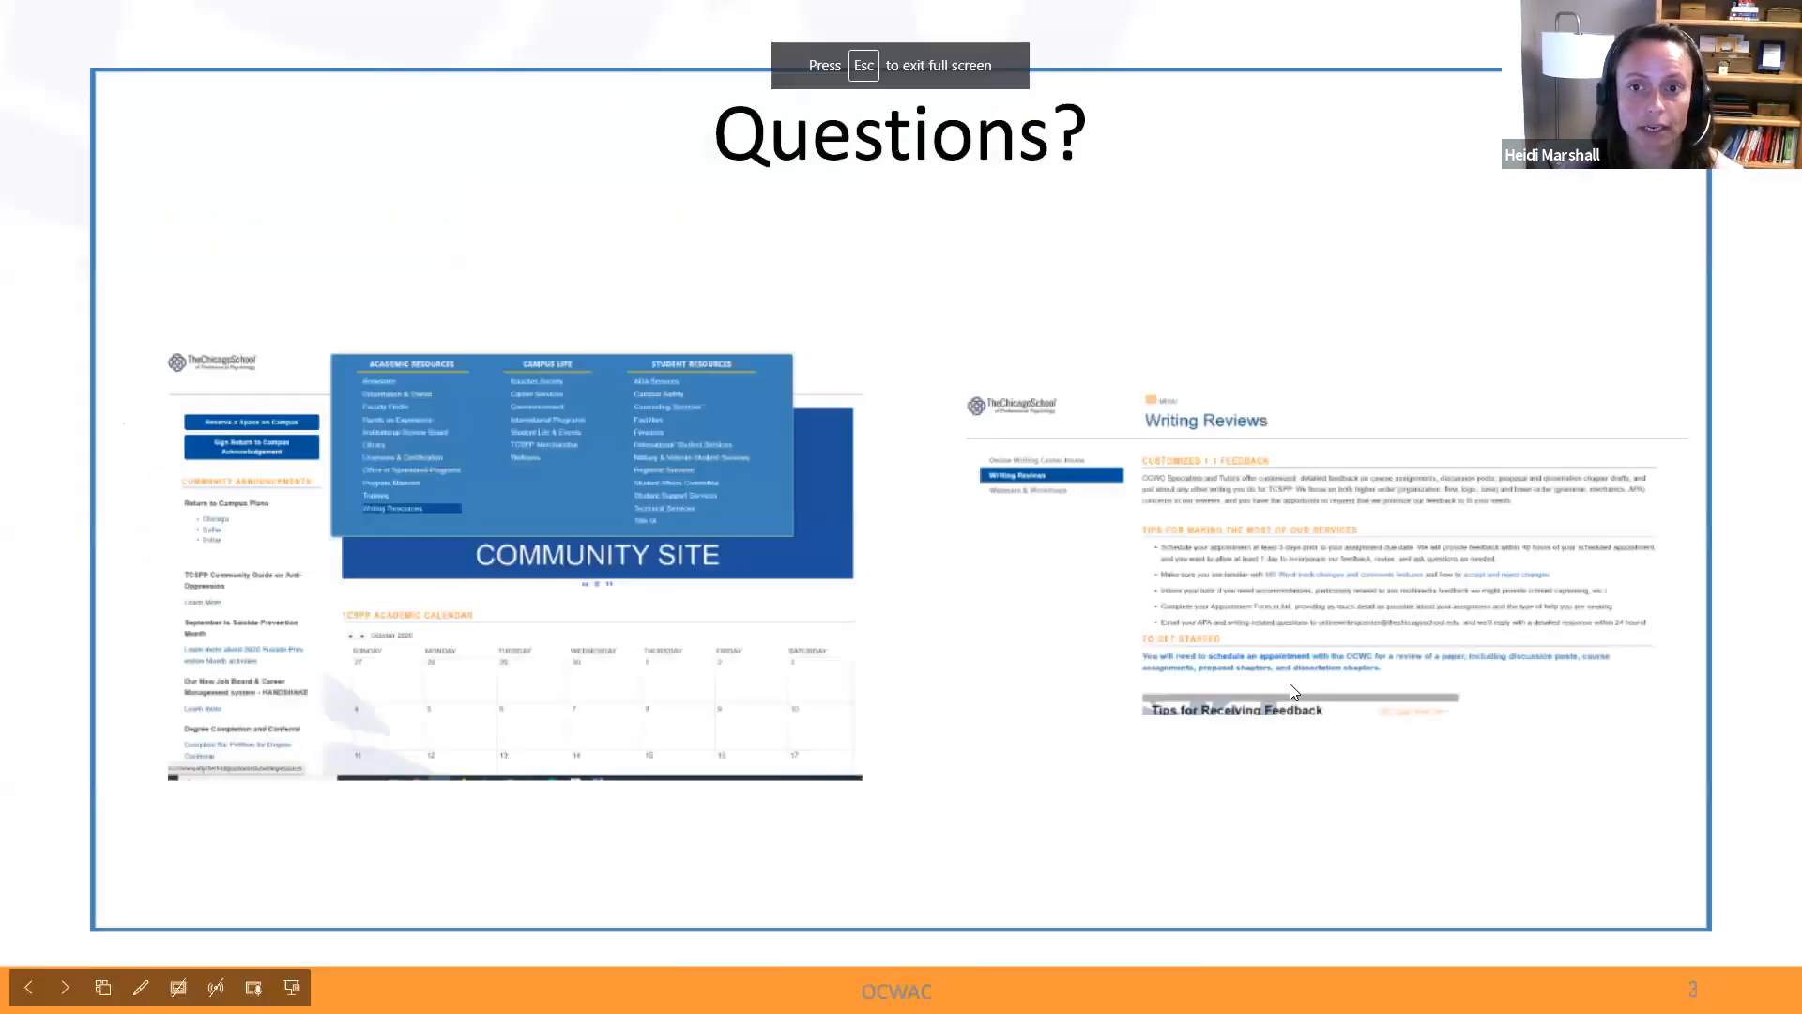